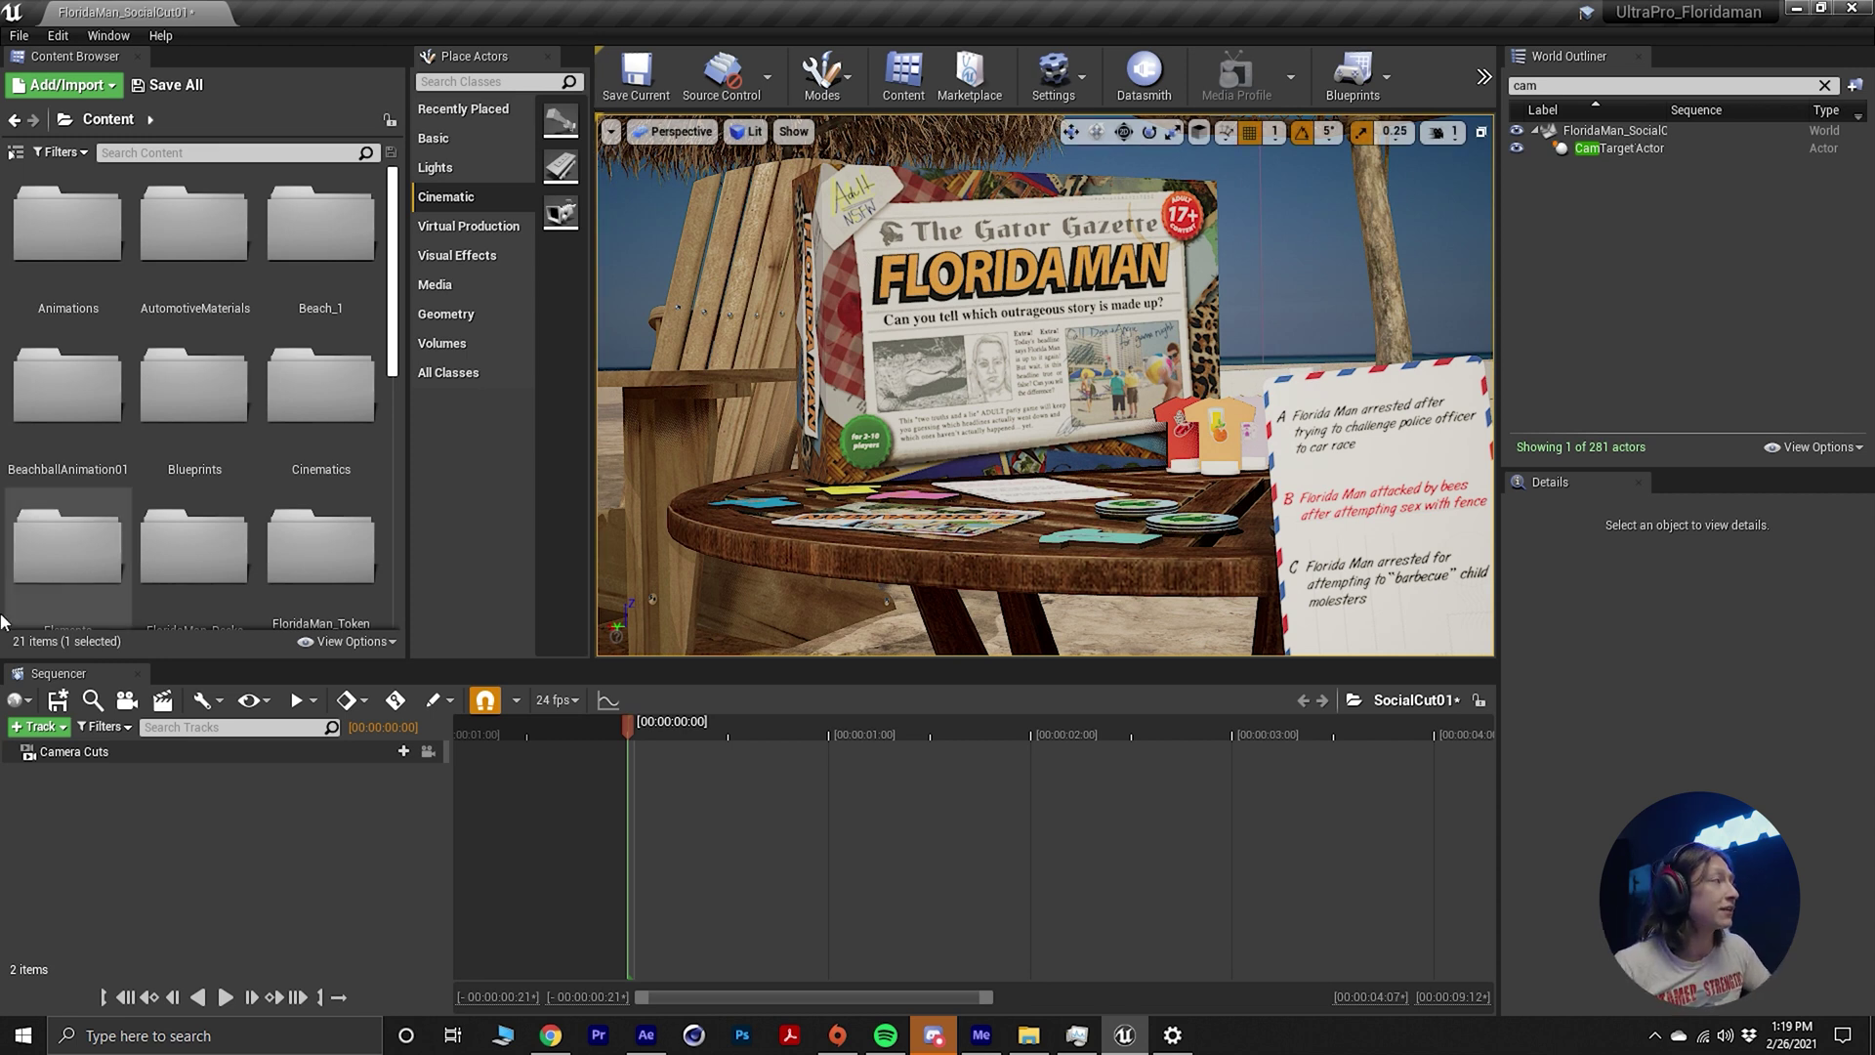
{"action": "right_click_drag", "start_coordinate": [846, 656], "coordinate": [852, 647]}
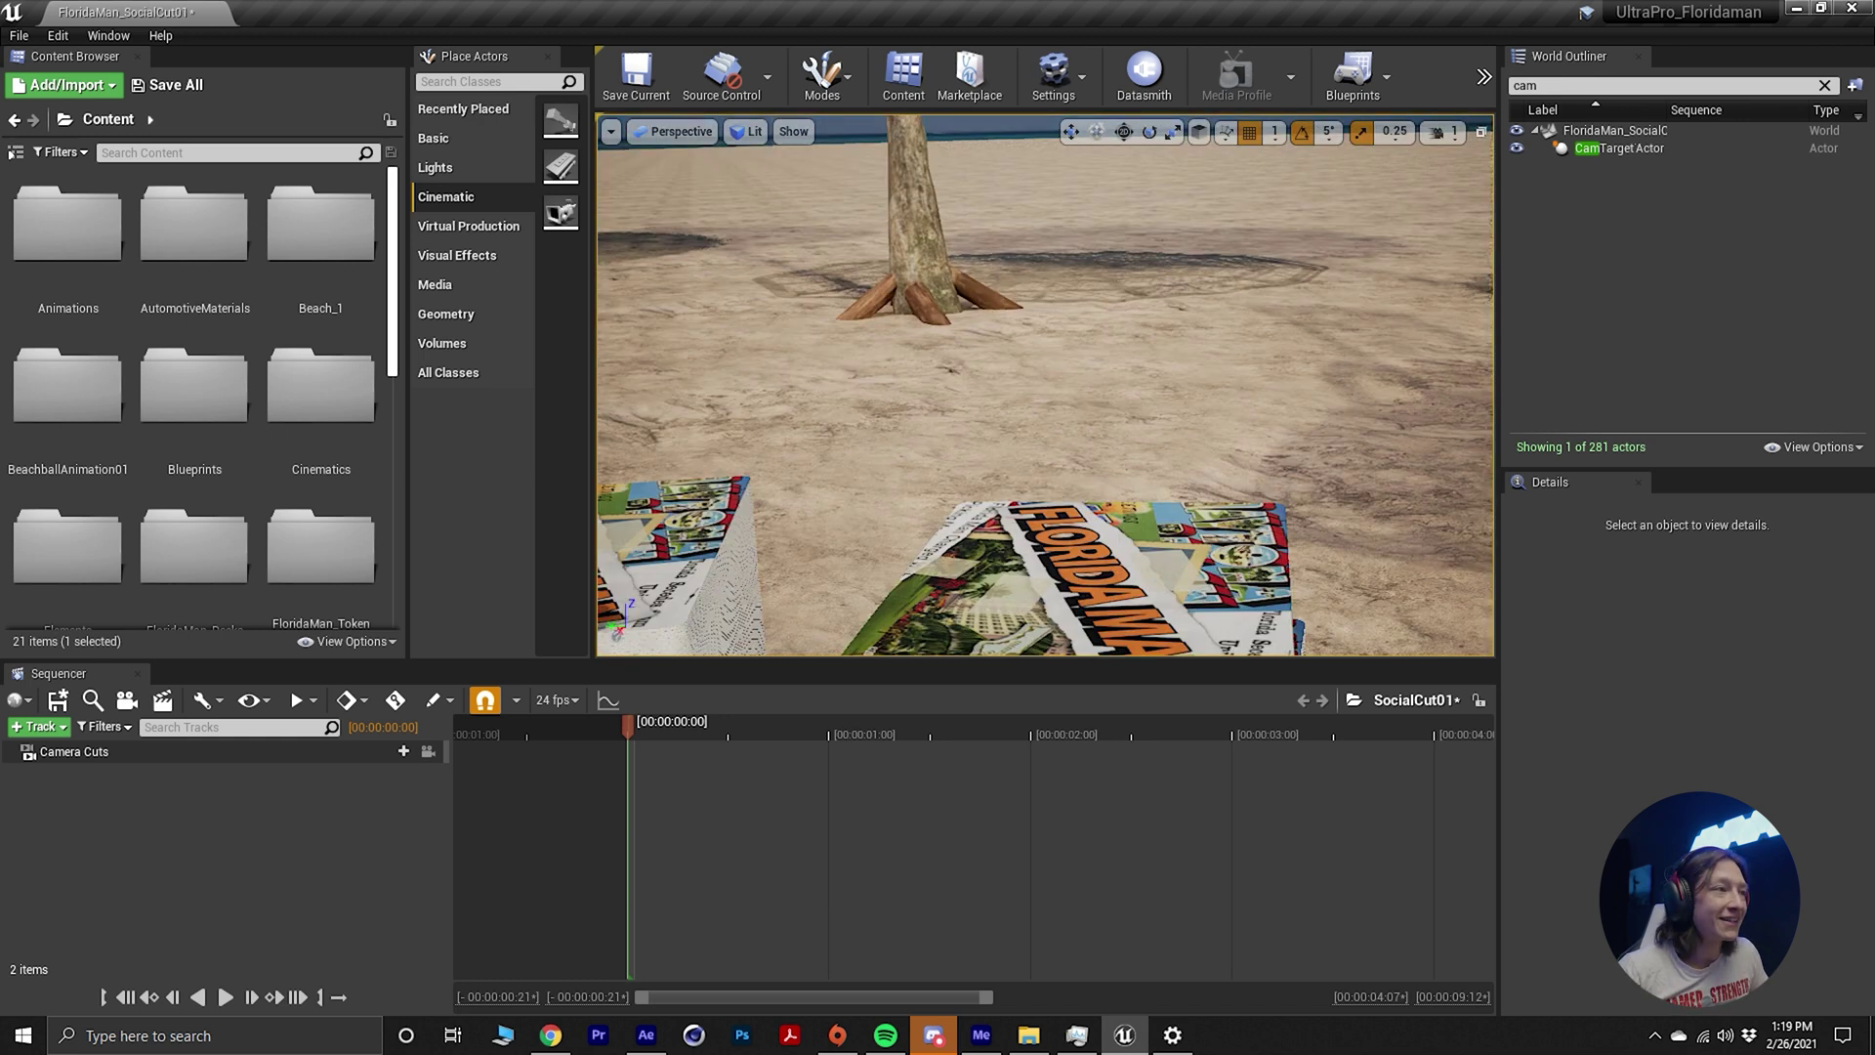
{"action": "left_click", "coordinate": [1089, 253]}
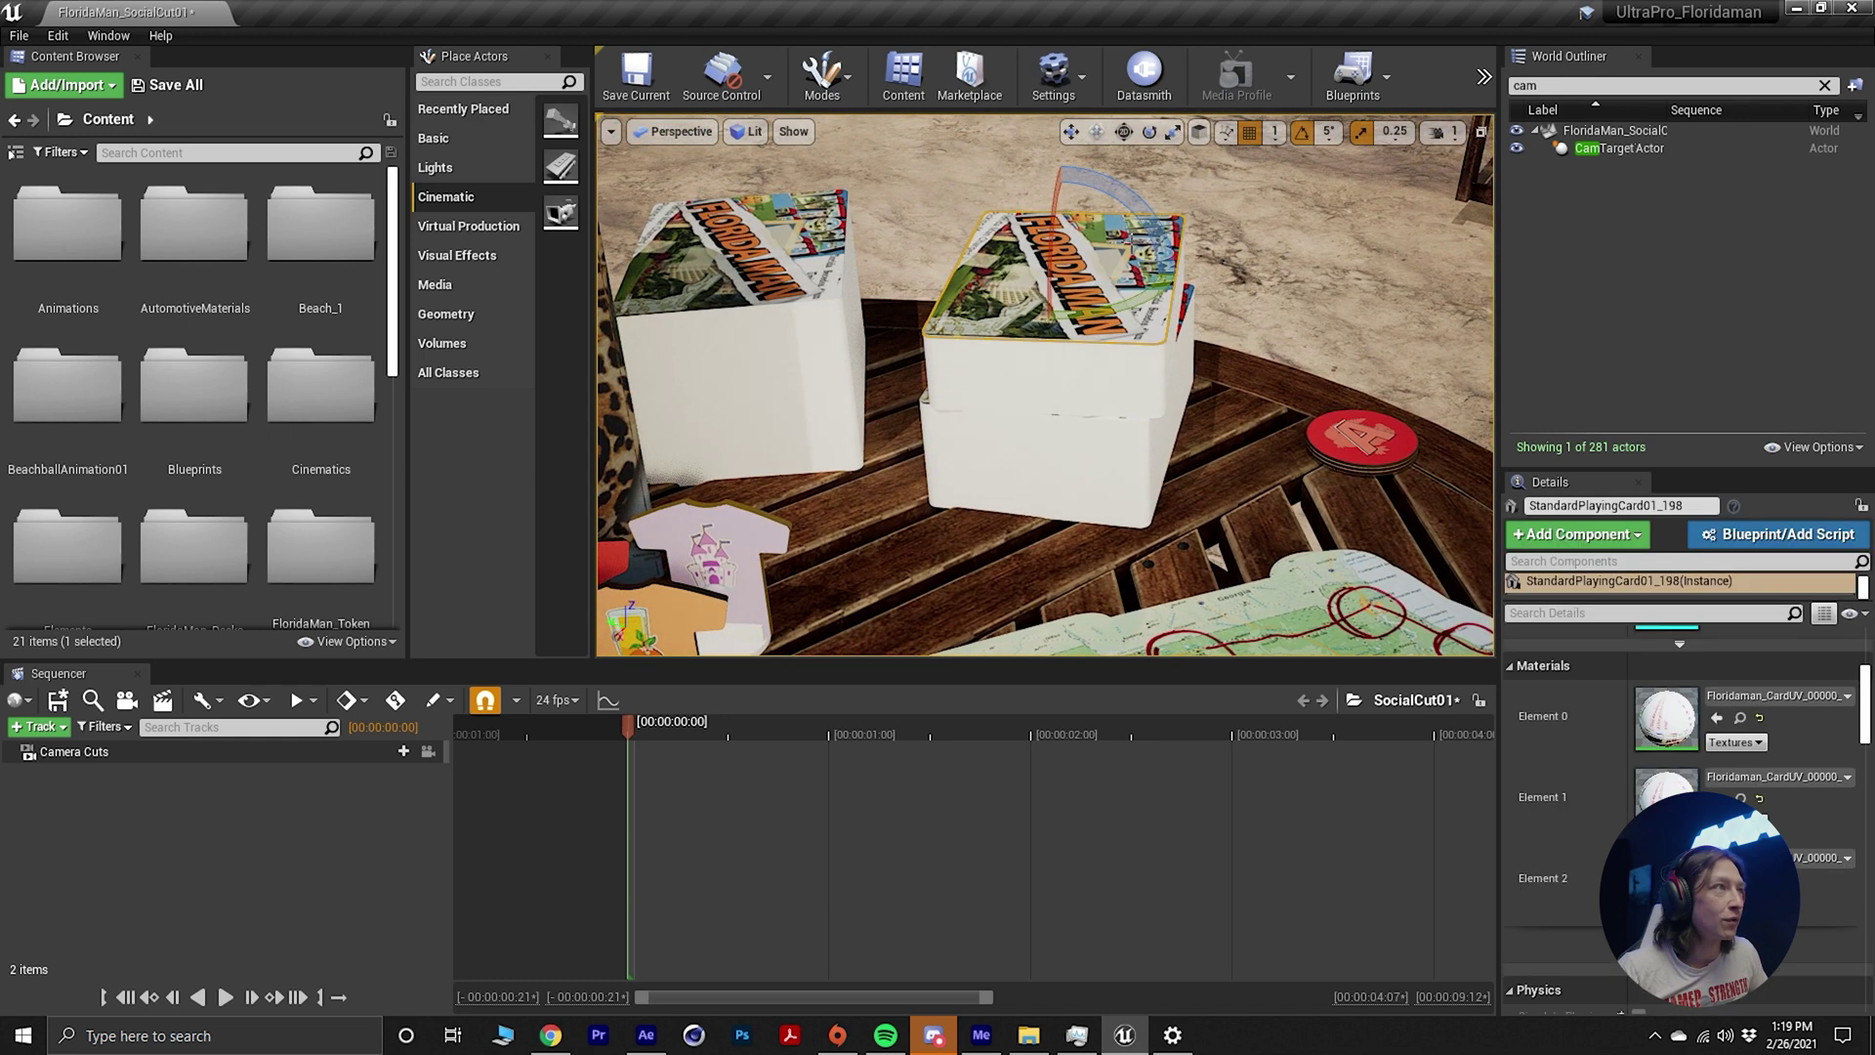
{"action": "right_click_drag", "start_coordinate": [852, 647], "coordinate": [851, 646]}
Add the UltraPro_FloridaMan_6-Second sound from the Content folder to the SocialCut01 sequence as an audio track and play it back.
{"action": "scroll", "coordinate": [171, 456], "scroll_direction": "down", "scroll_amount": 5}
{"action": "scroll", "coordinate": [171, 456], "scroll_direction": "down", "scroll_amount": 1}
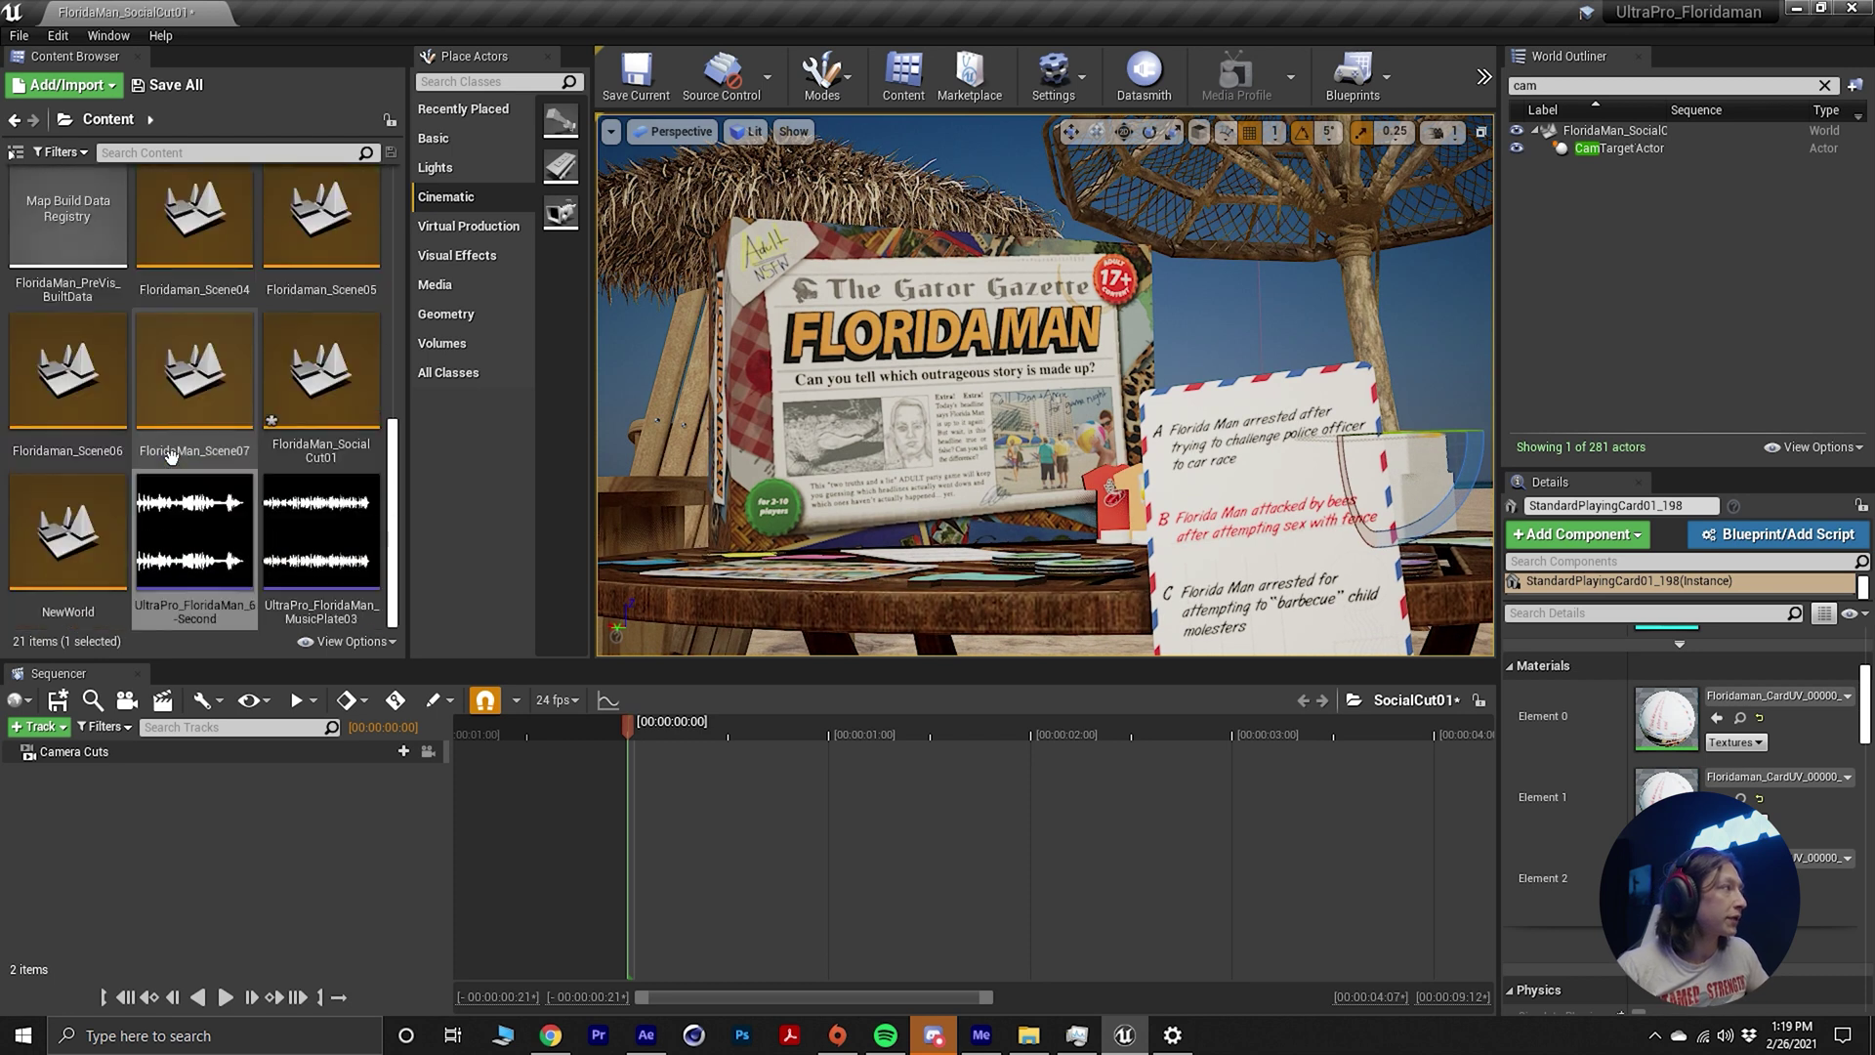
{"action": "left_click", "coordinate": [188, 590]}
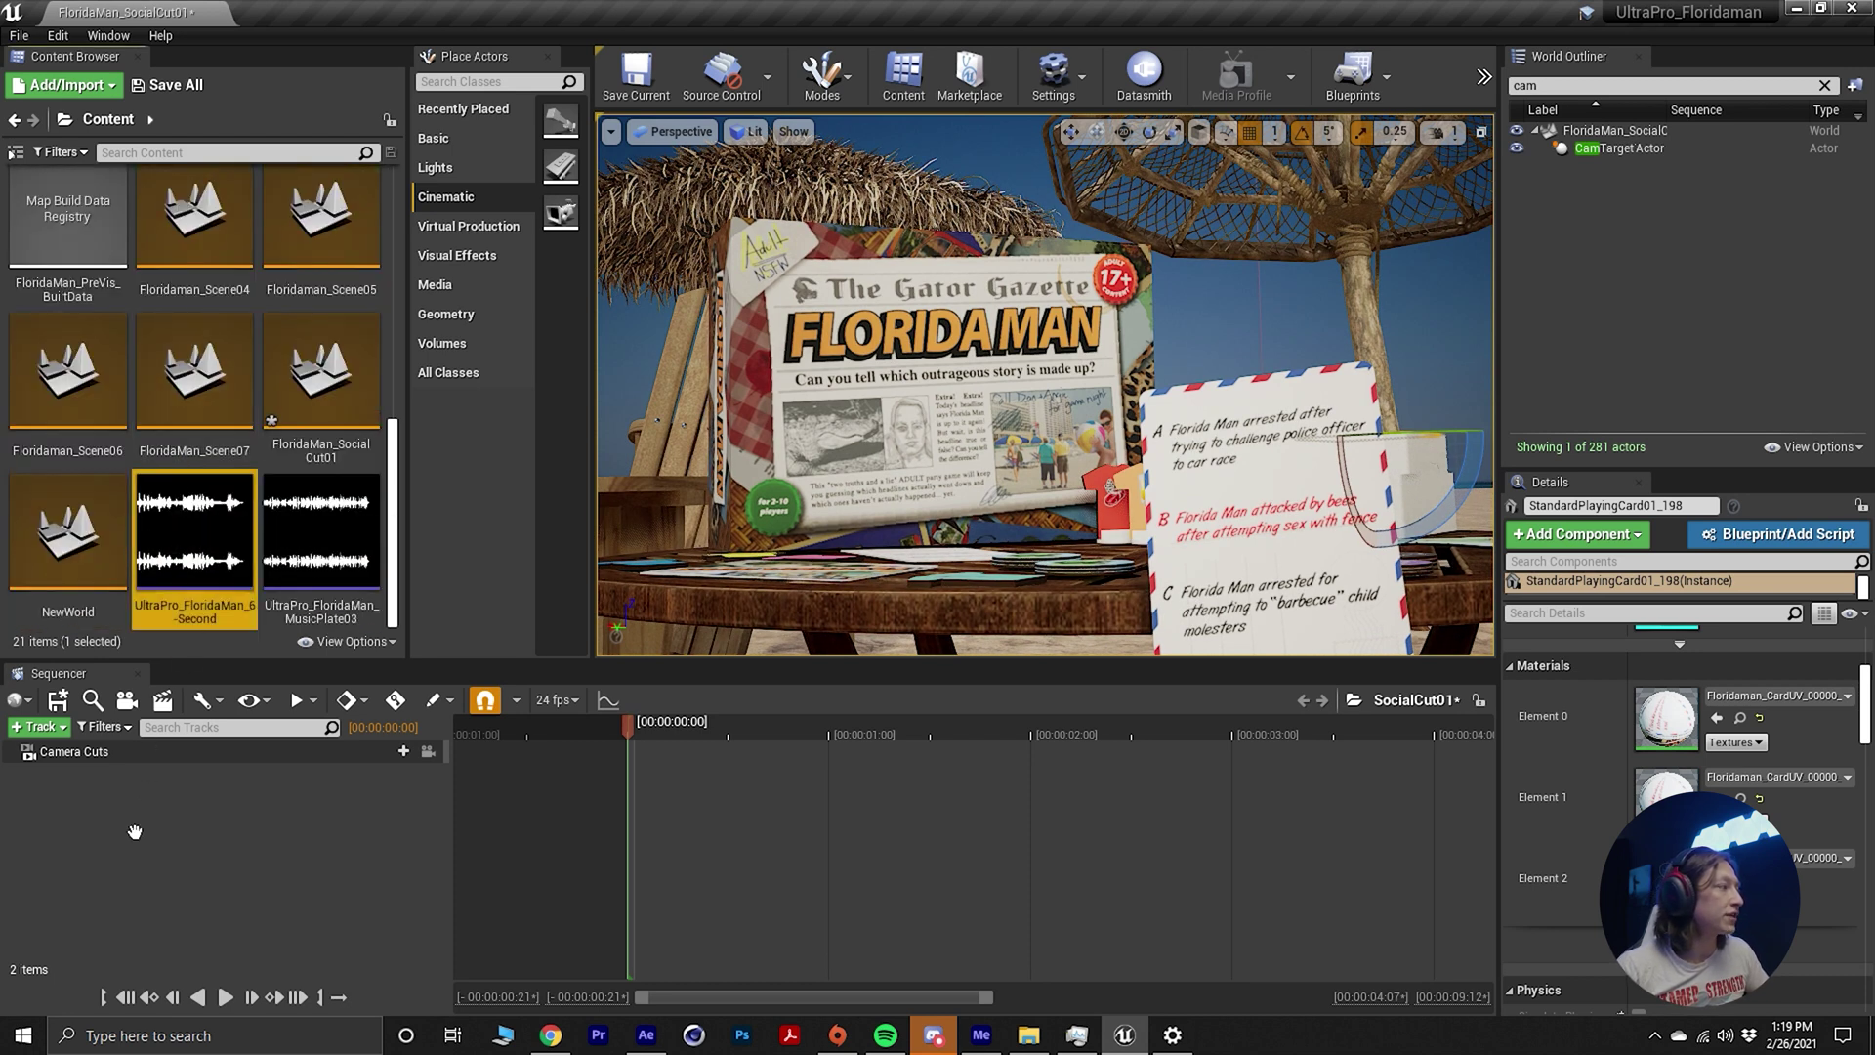
{"action": "left_click_drag", "start_coordinate": [187, 576], "coordinate": [161, 827]}
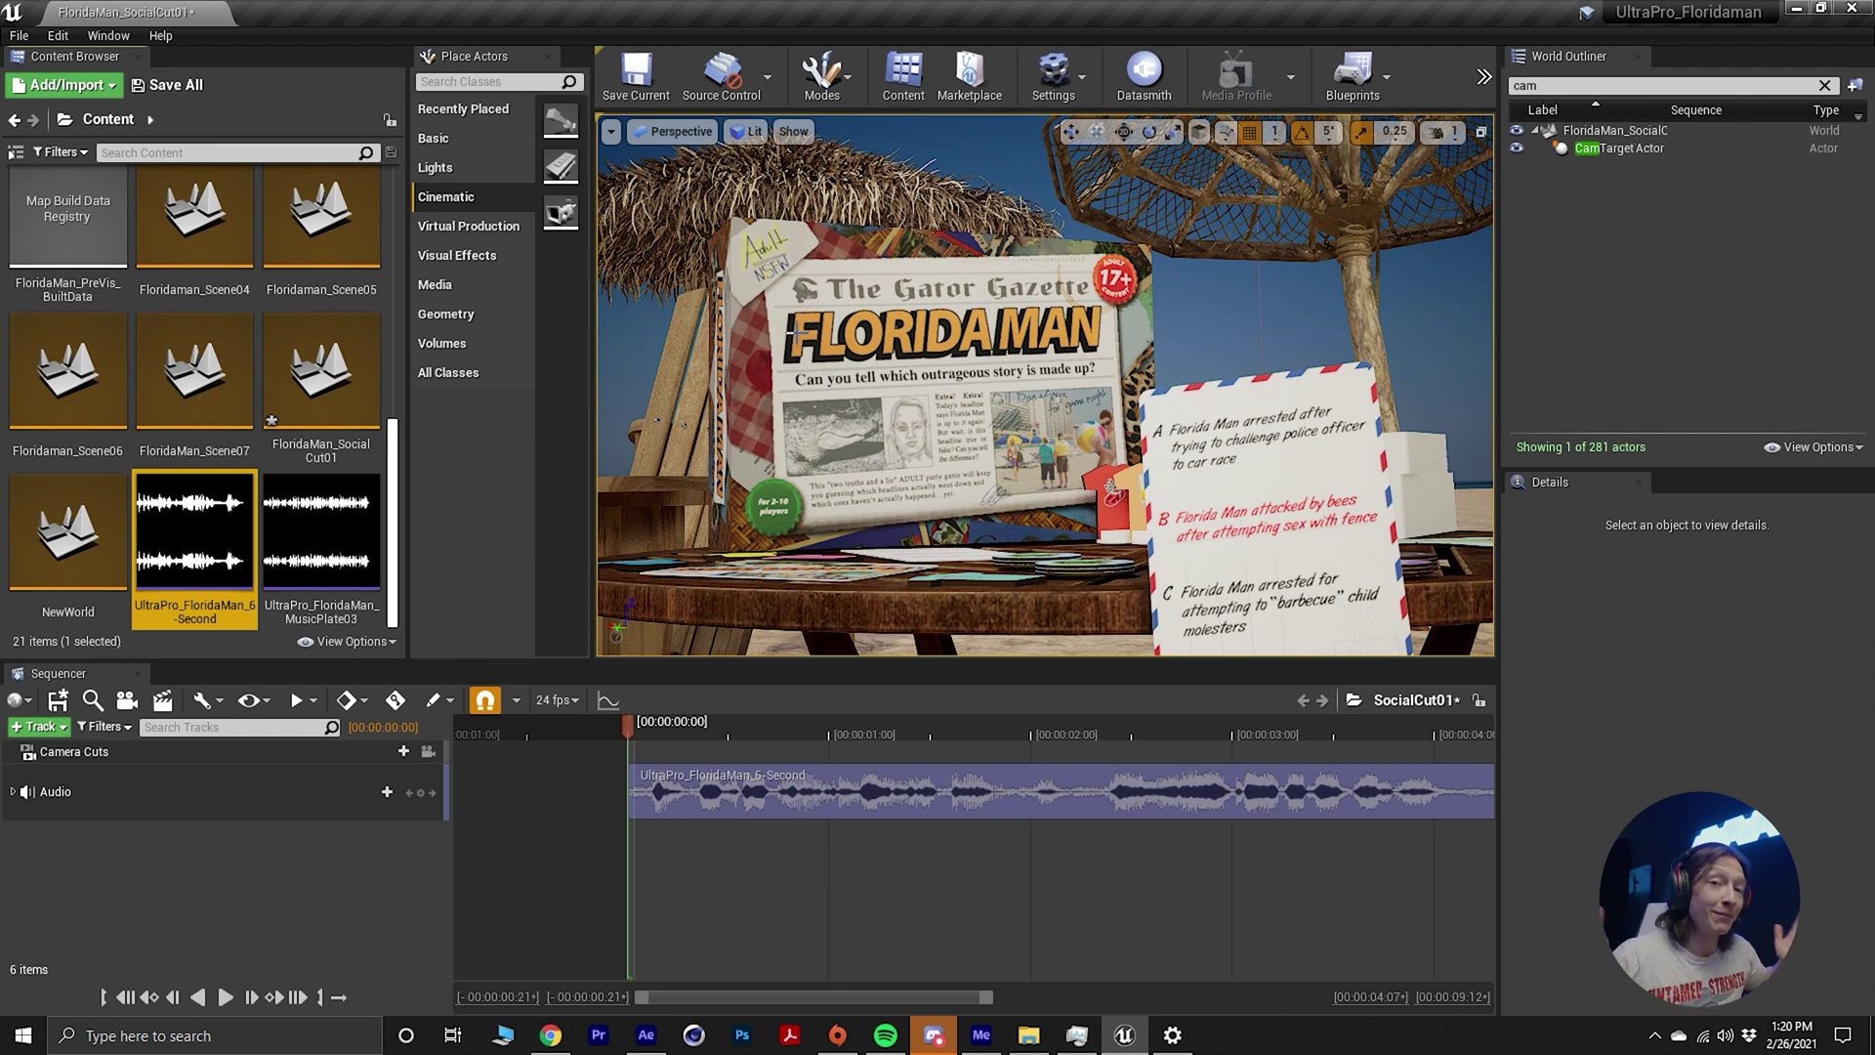
{"action": "right_click_drag", "start_coordinate": [611, 423], "coordinate": [578, 457]}
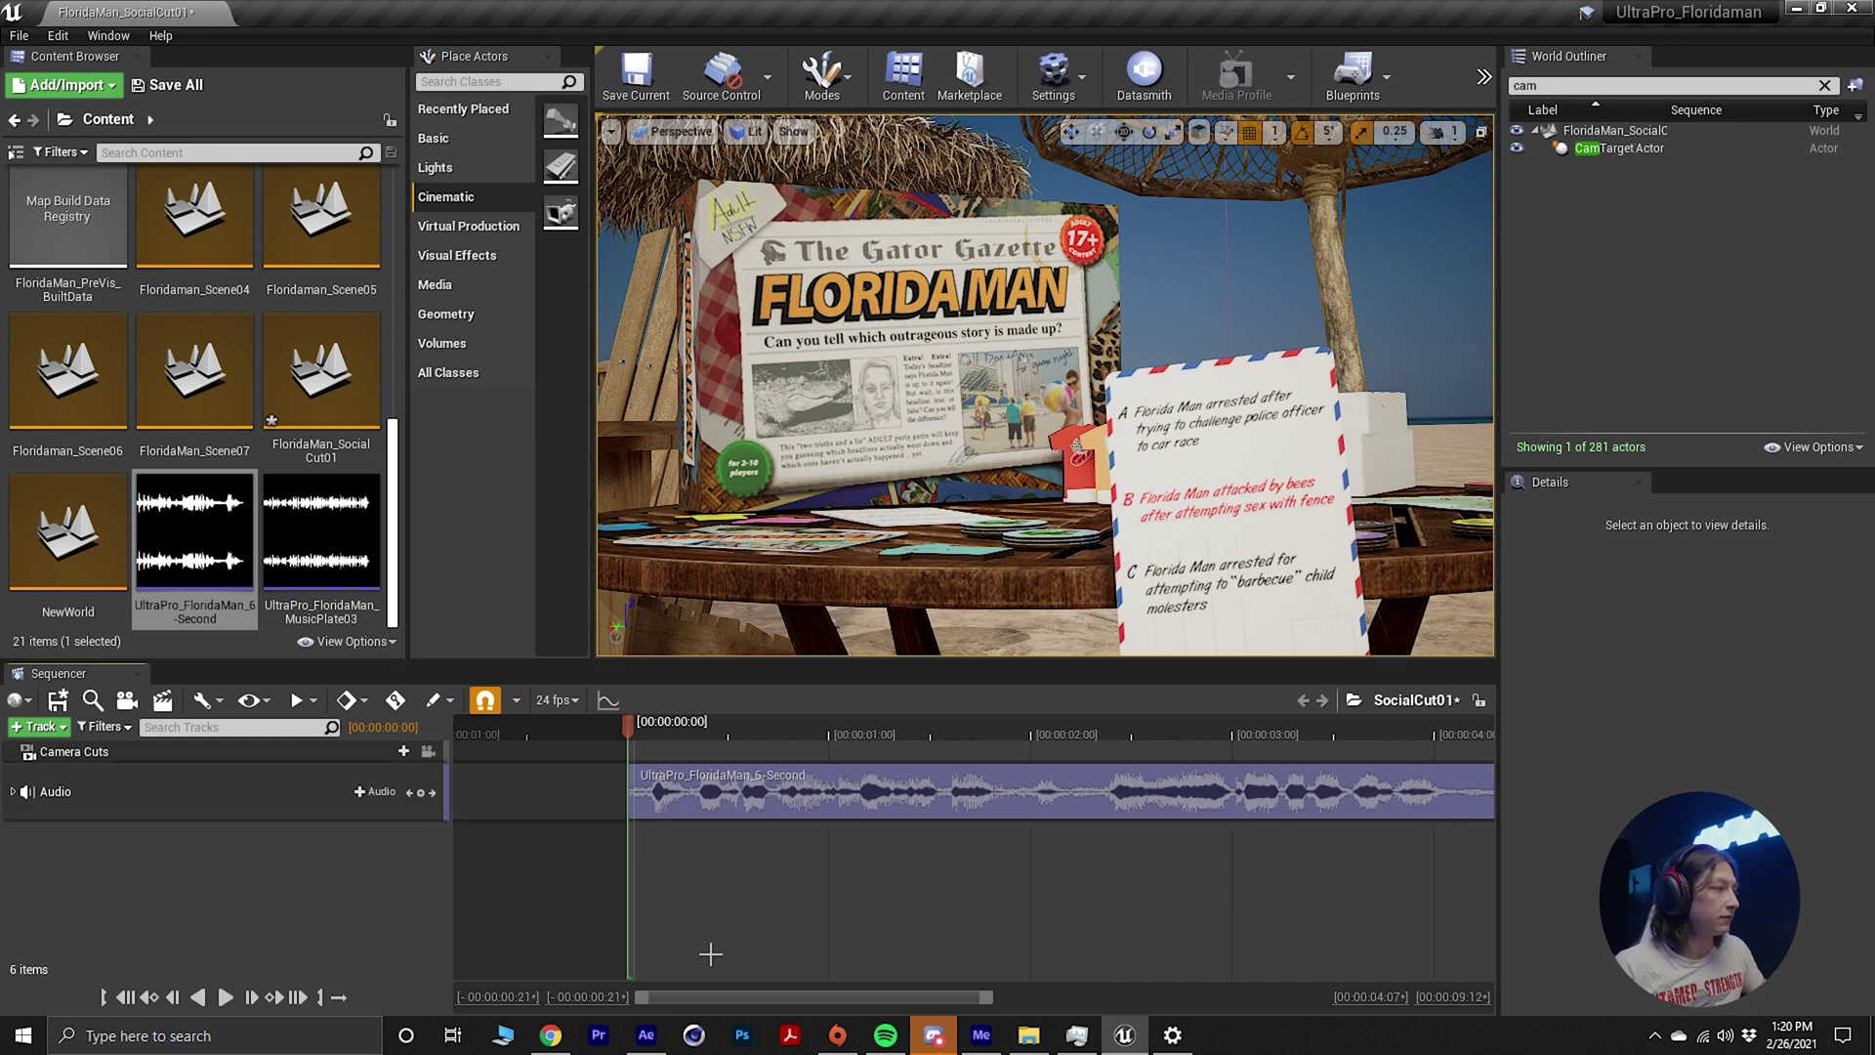
{"action": "key", "text": "space"}
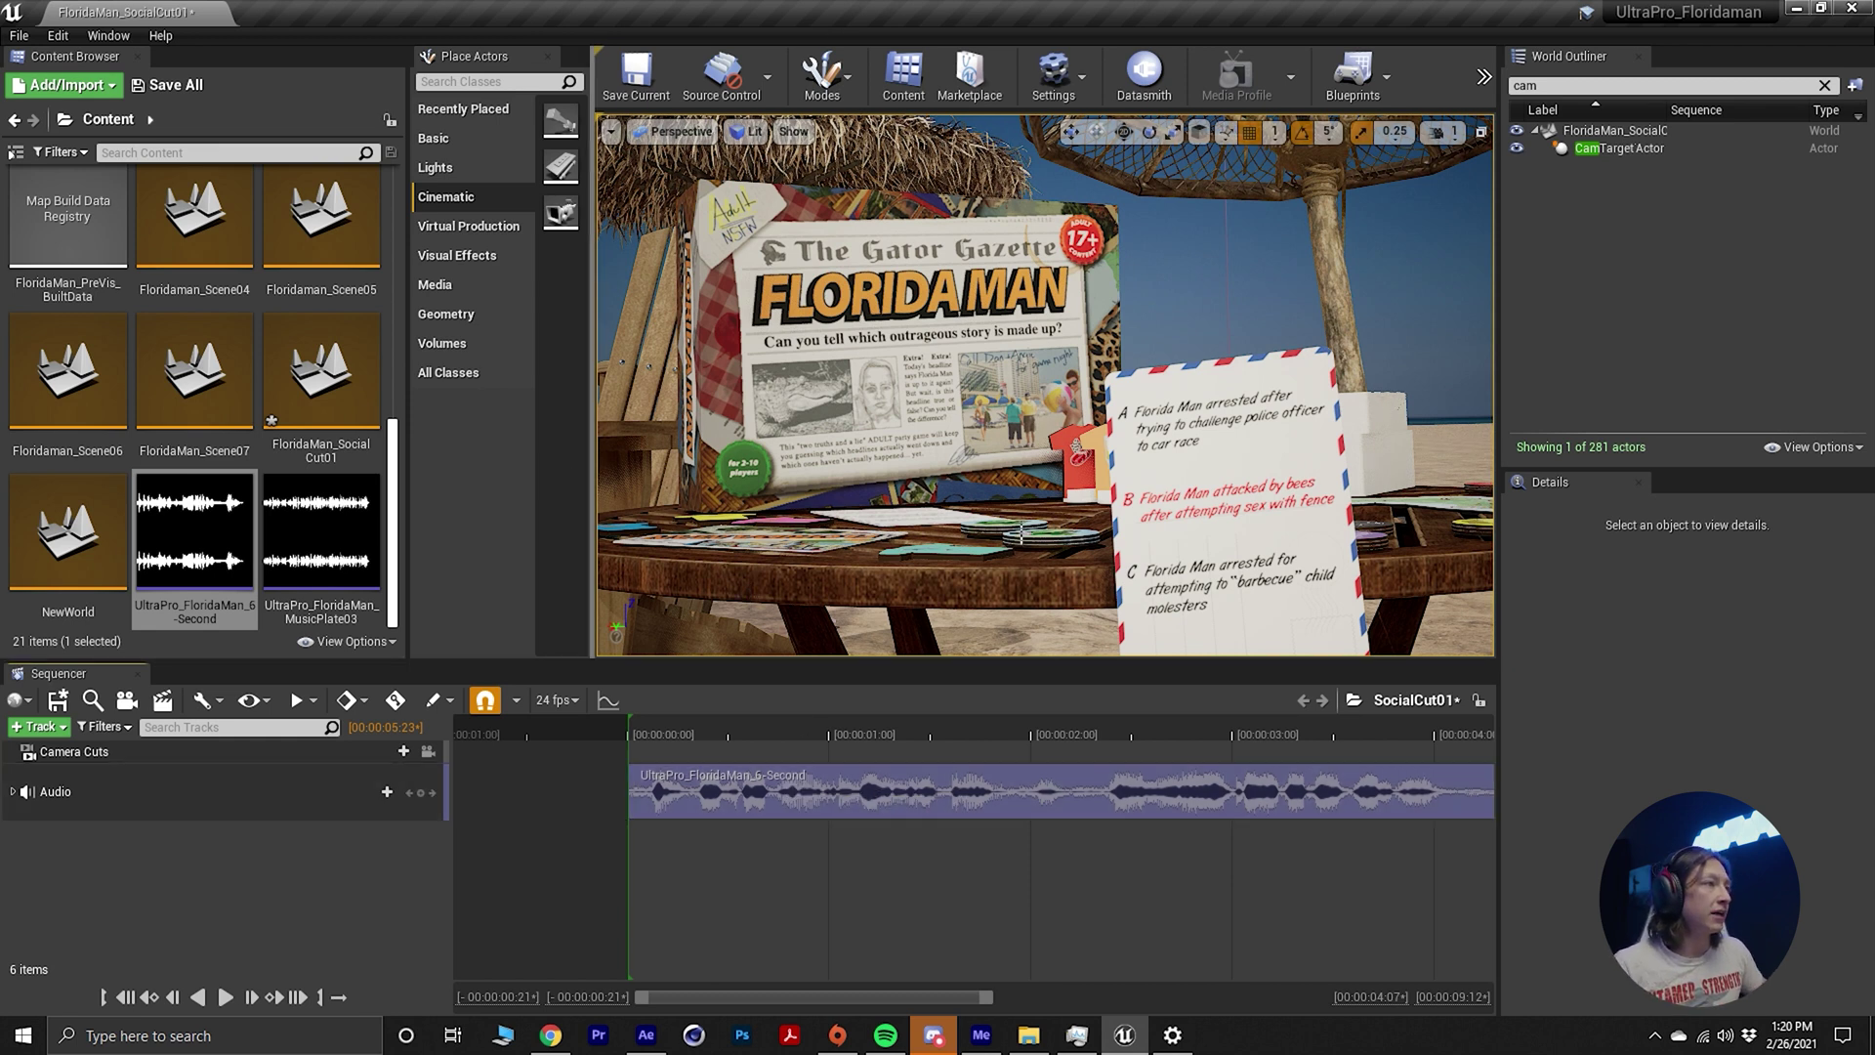
Frame the game box, shirts and card up close in the viewport and create a new cine camera in the sequence from that view.
{"action": "scroll", "coordinate": [1019, 534], "scroll_direction": "up", "scroll_amount": 10}
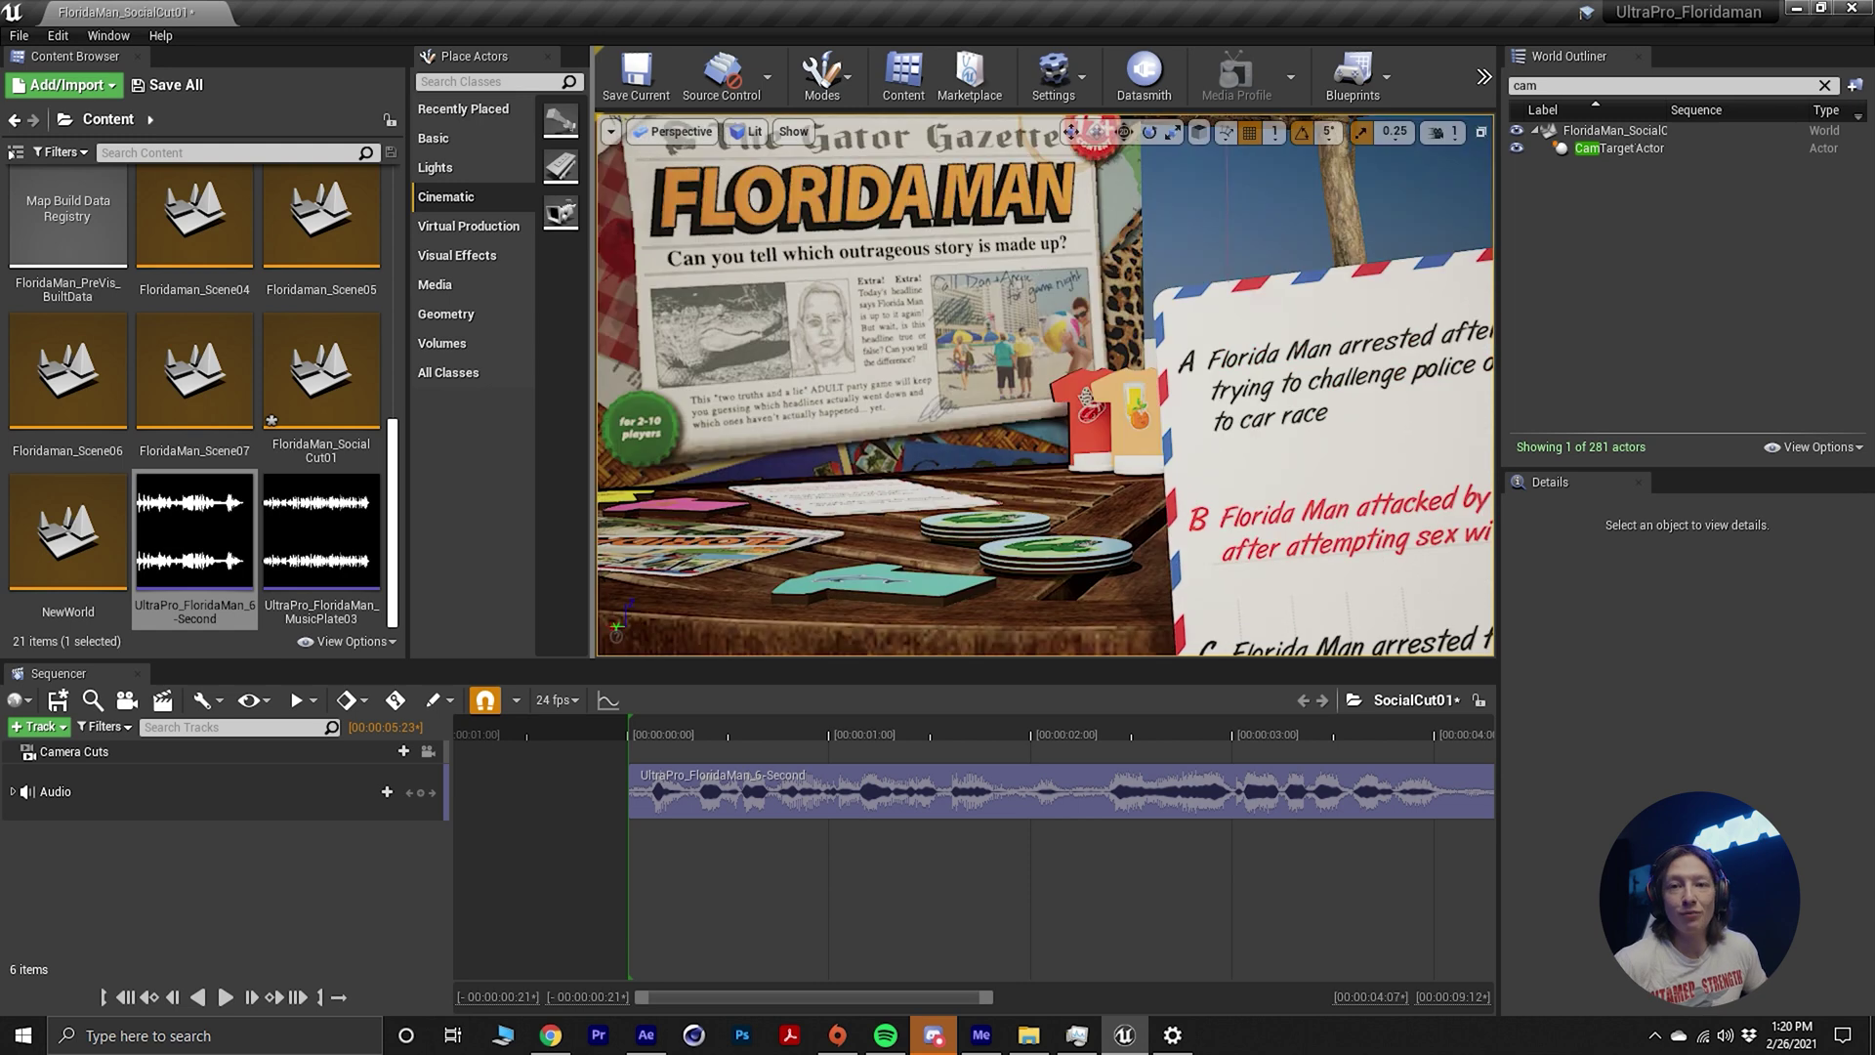
{"action": "right_click_drag", "start_coordinate": [1019, 534], "coordinate": [1074, 523]}
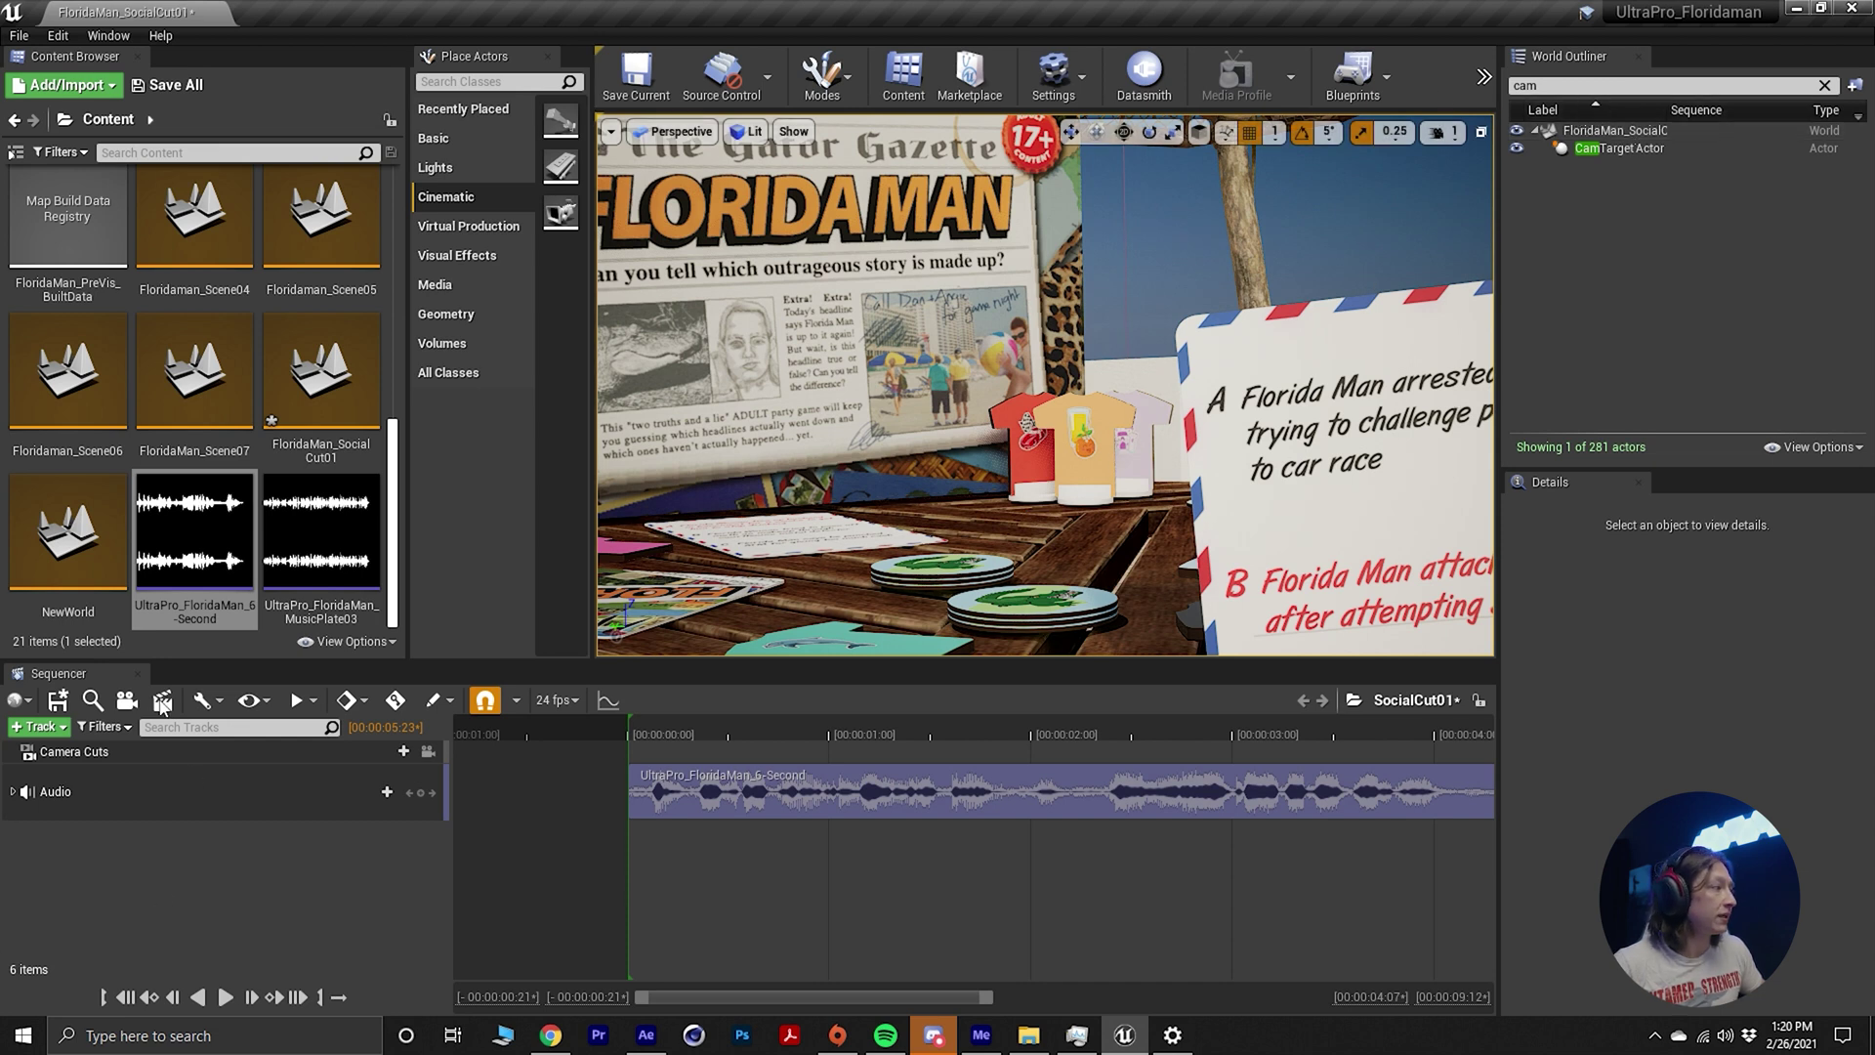
{"action": "left_click", "coordinate": [126, 699]}
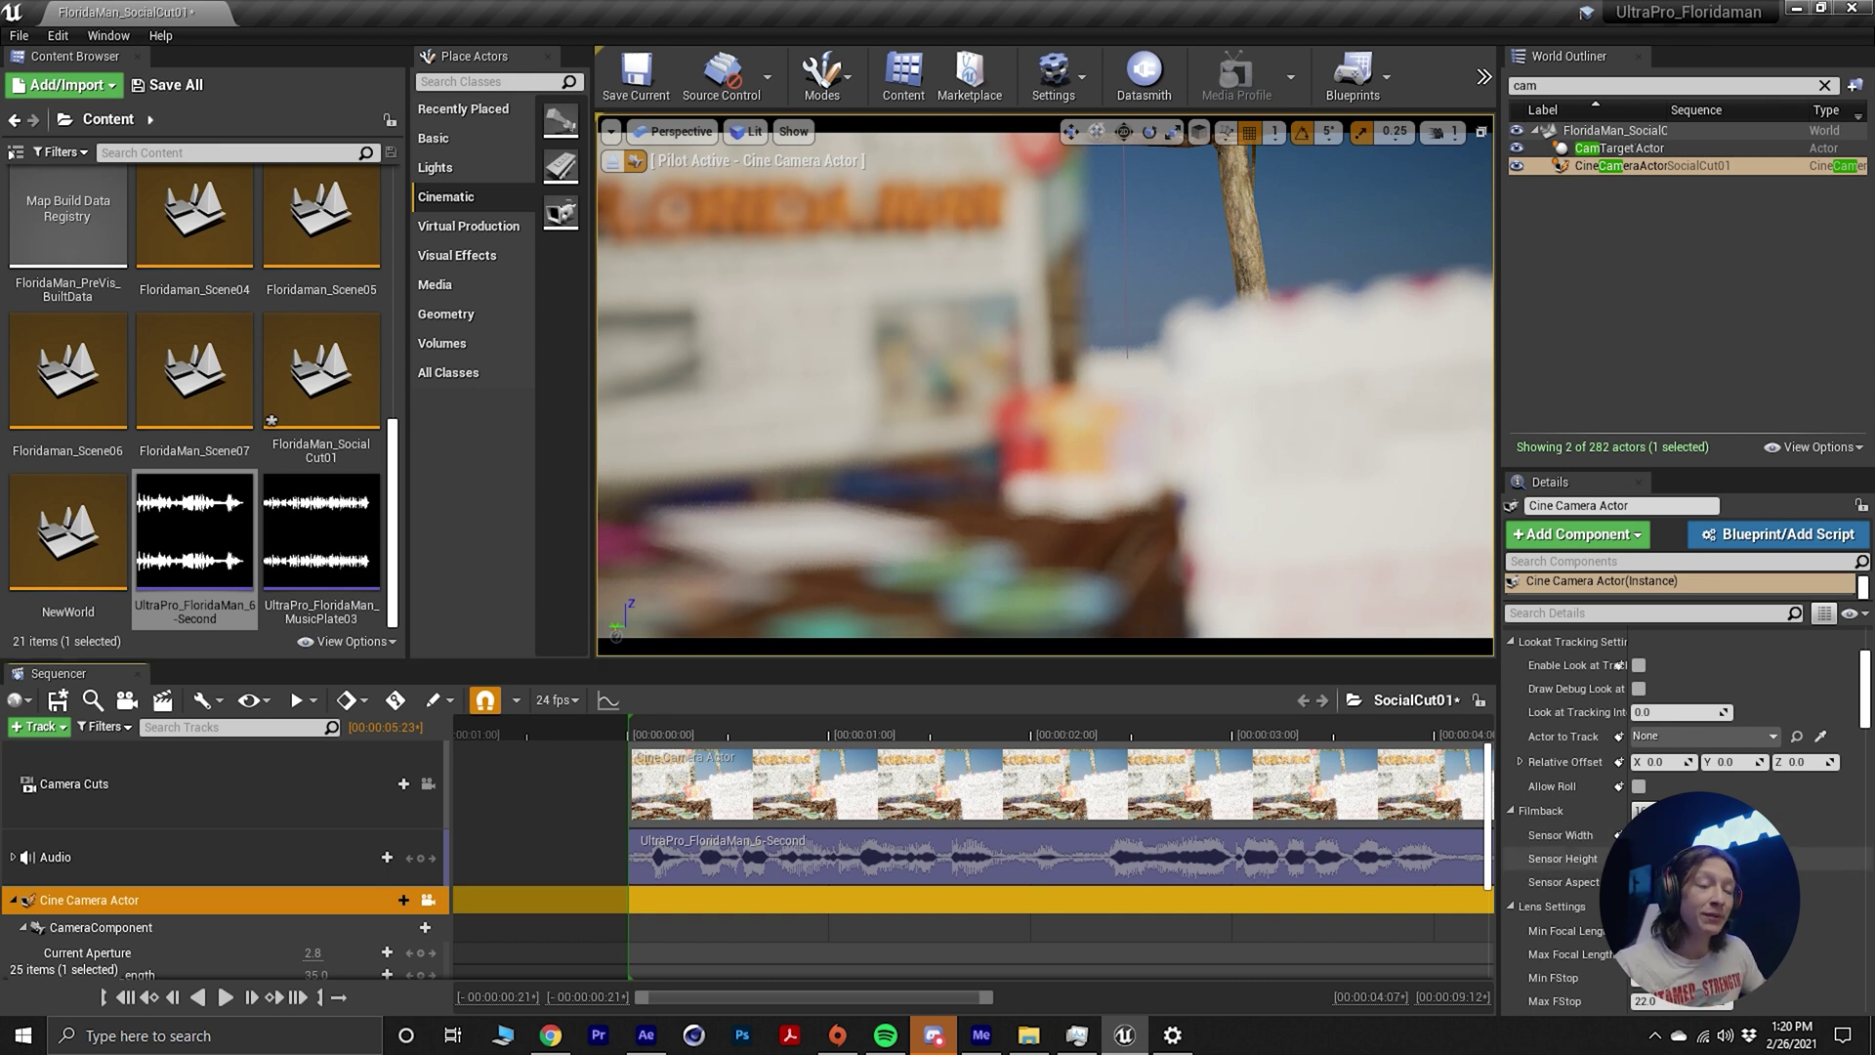
Sample the cine camera's manual focus distance from the scene and move the piloted camera back to frame the box, table and card.
{"action": "scroll", "coordinate": [1661, 853], "scroll_direction": "down", "scroll_amount": 3}
{"action": "scroll", "coordinate": [1604, 888], "scroll_direction": "down", "scroll_amount": 8}
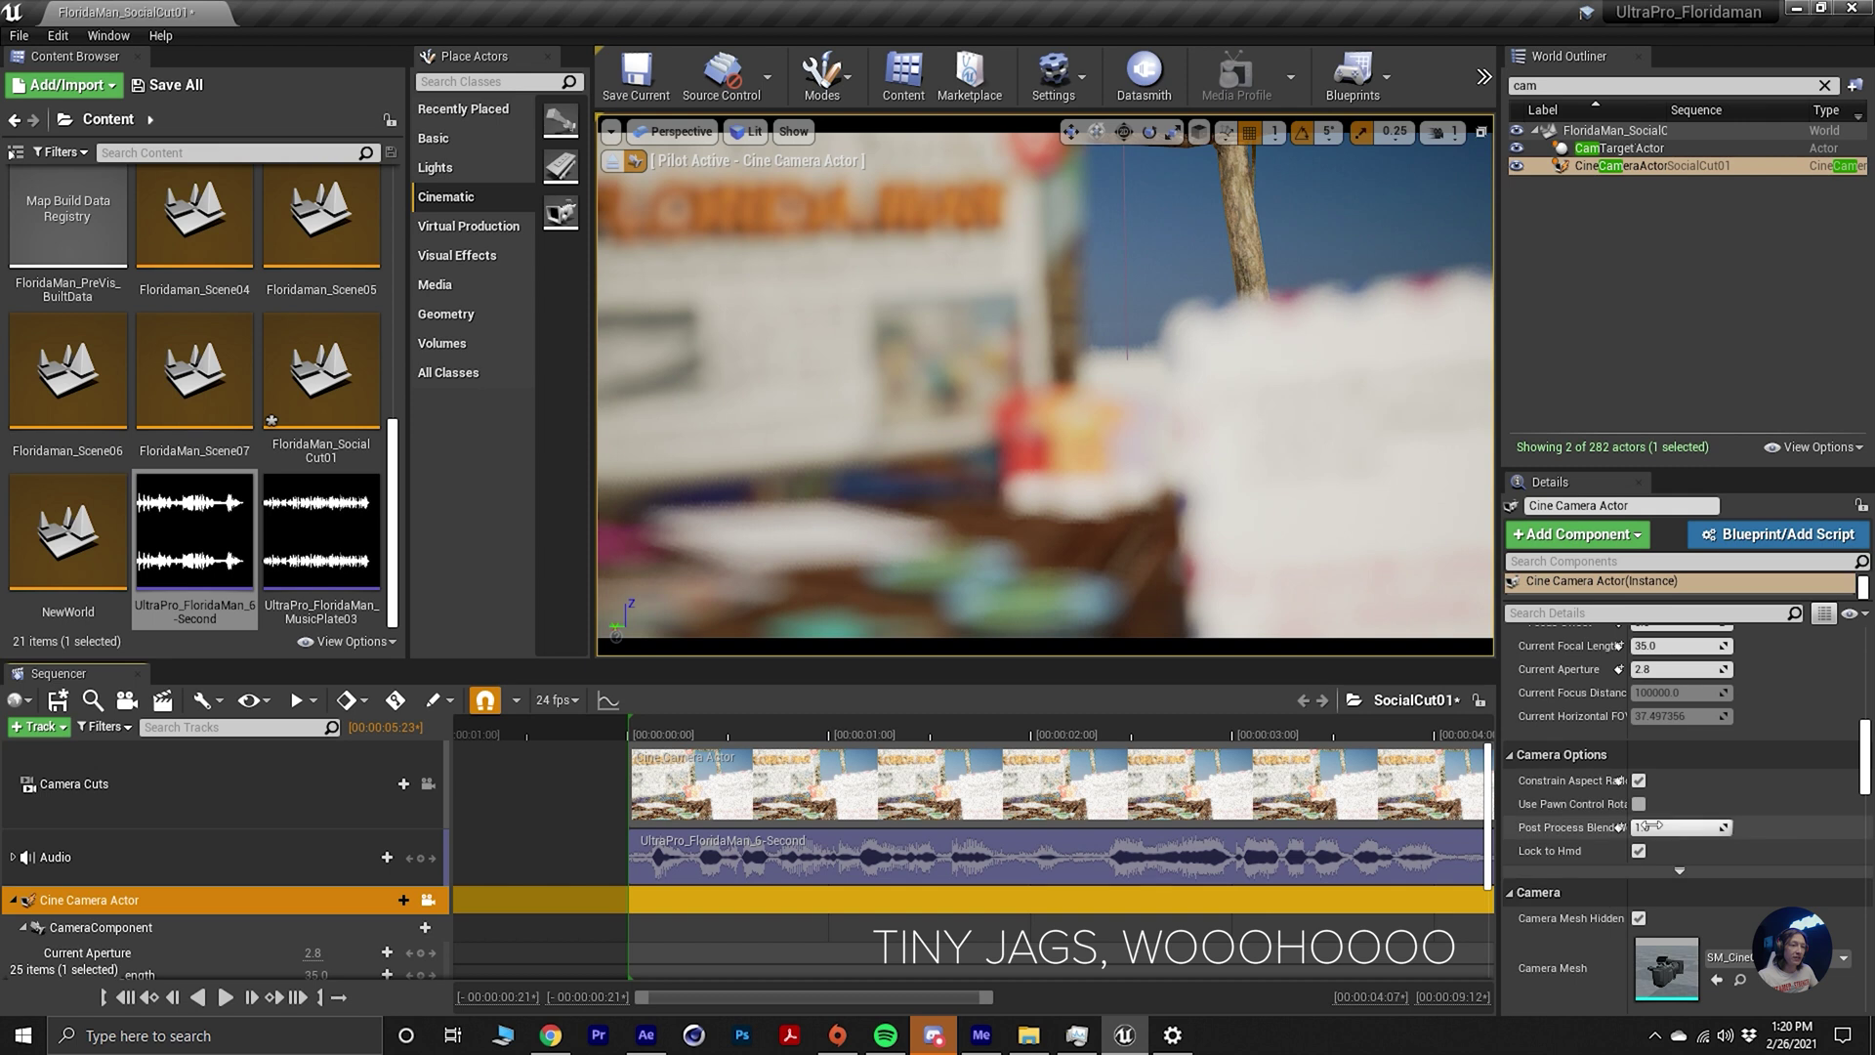
{"action": "scroll", "coordinate": [1651, 801], "scroll_direction": "up", "scroll_amount": 8}
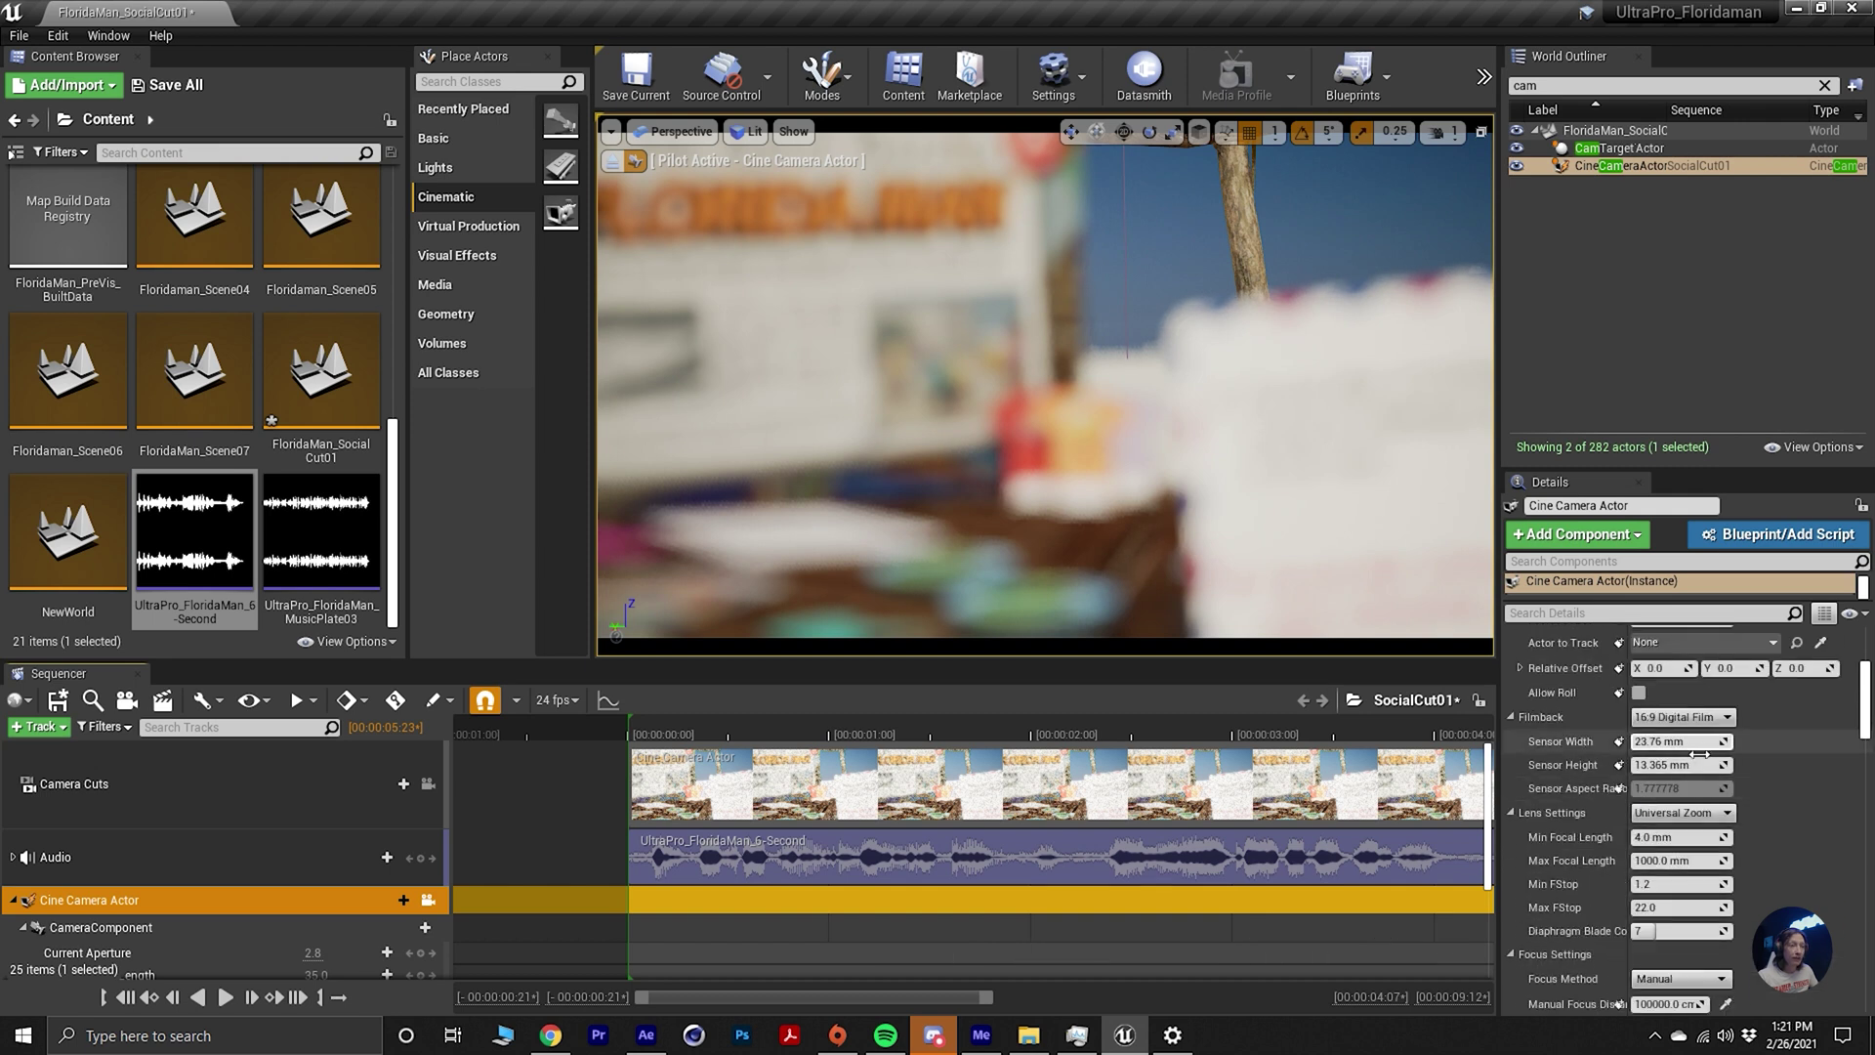
{"action": "scroll", "coordinate": [1673, 796], "scroll_direction": "down", "scroll_amount": 2}
{"action": "left_click", "coordinate": [1726, 878]}
{"action": "left_click", "coordinate": [1145, 471]}
{"action": "right_click_drag", "start_coordinate": [1145, 470], "coordinate": [1095, 422]}
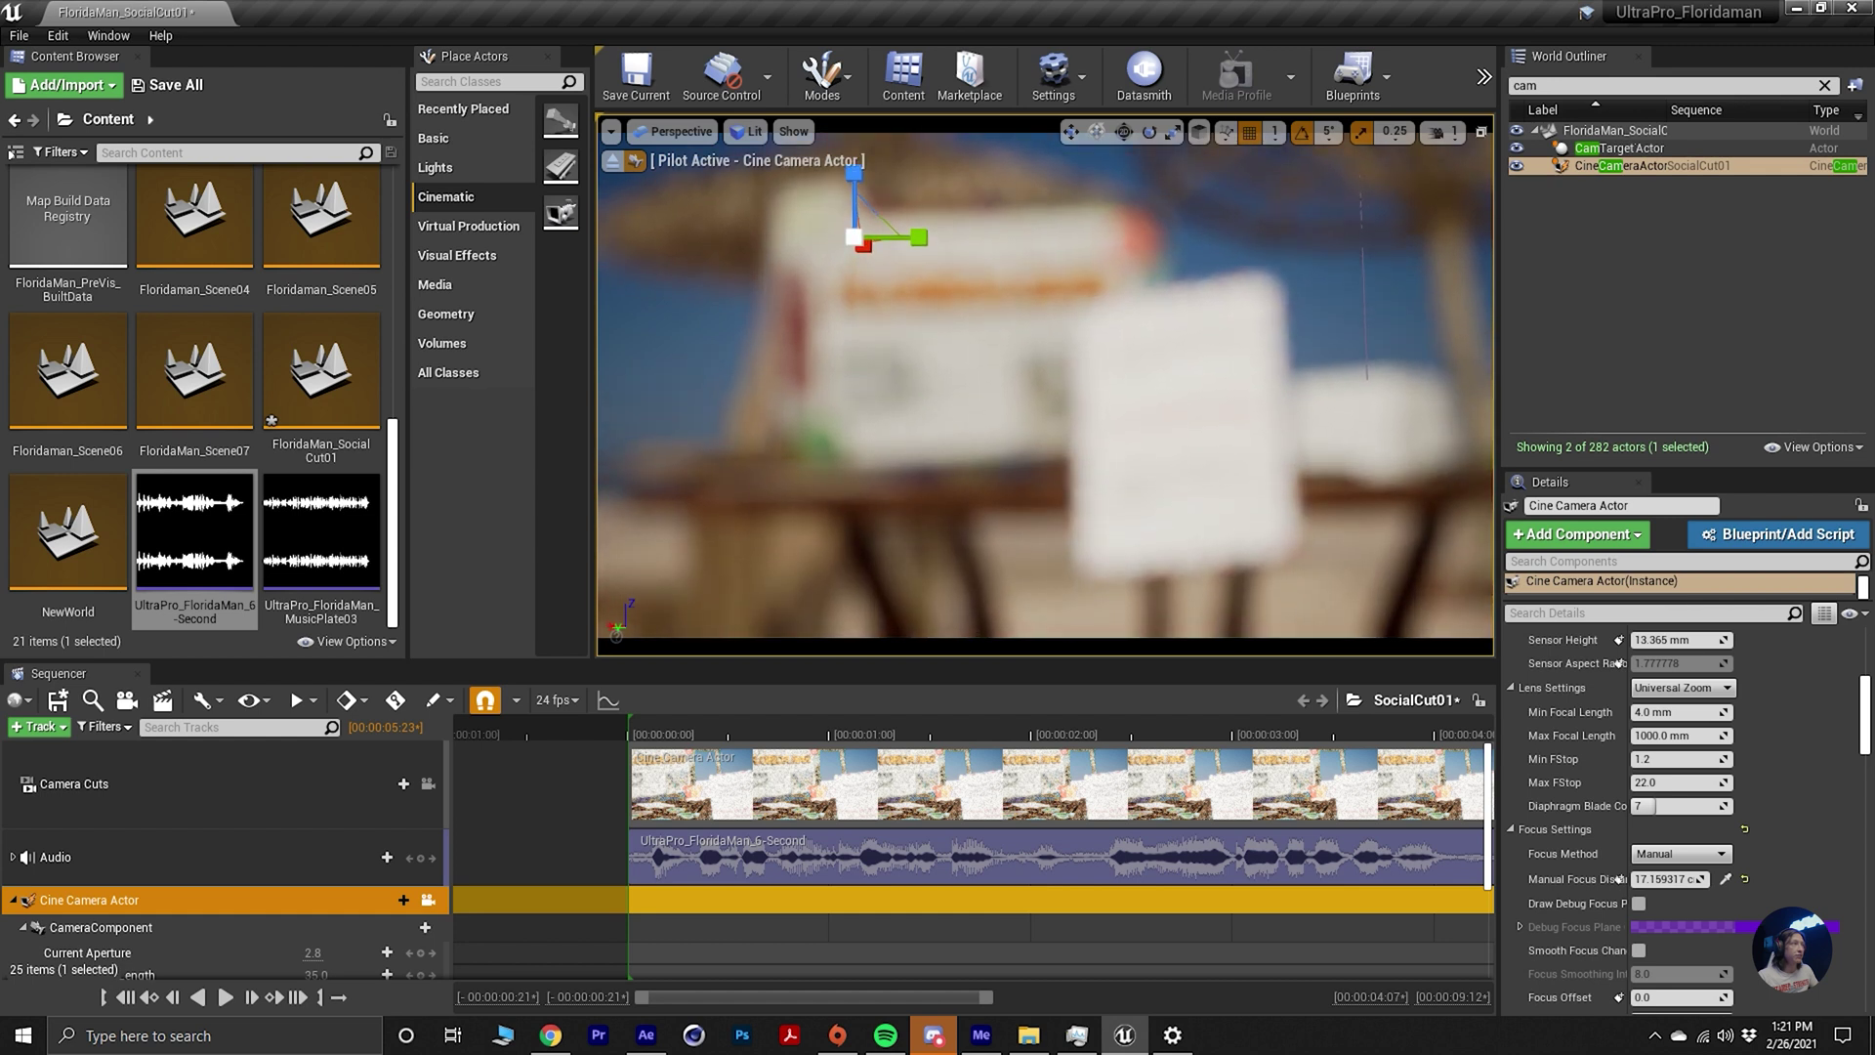
Set the cine camera's manual focus distance by sampling the striped-border card, reselecting the camera if the card gets selected instead.
{"action": "left_click", "coordinate": [1726, 879]}
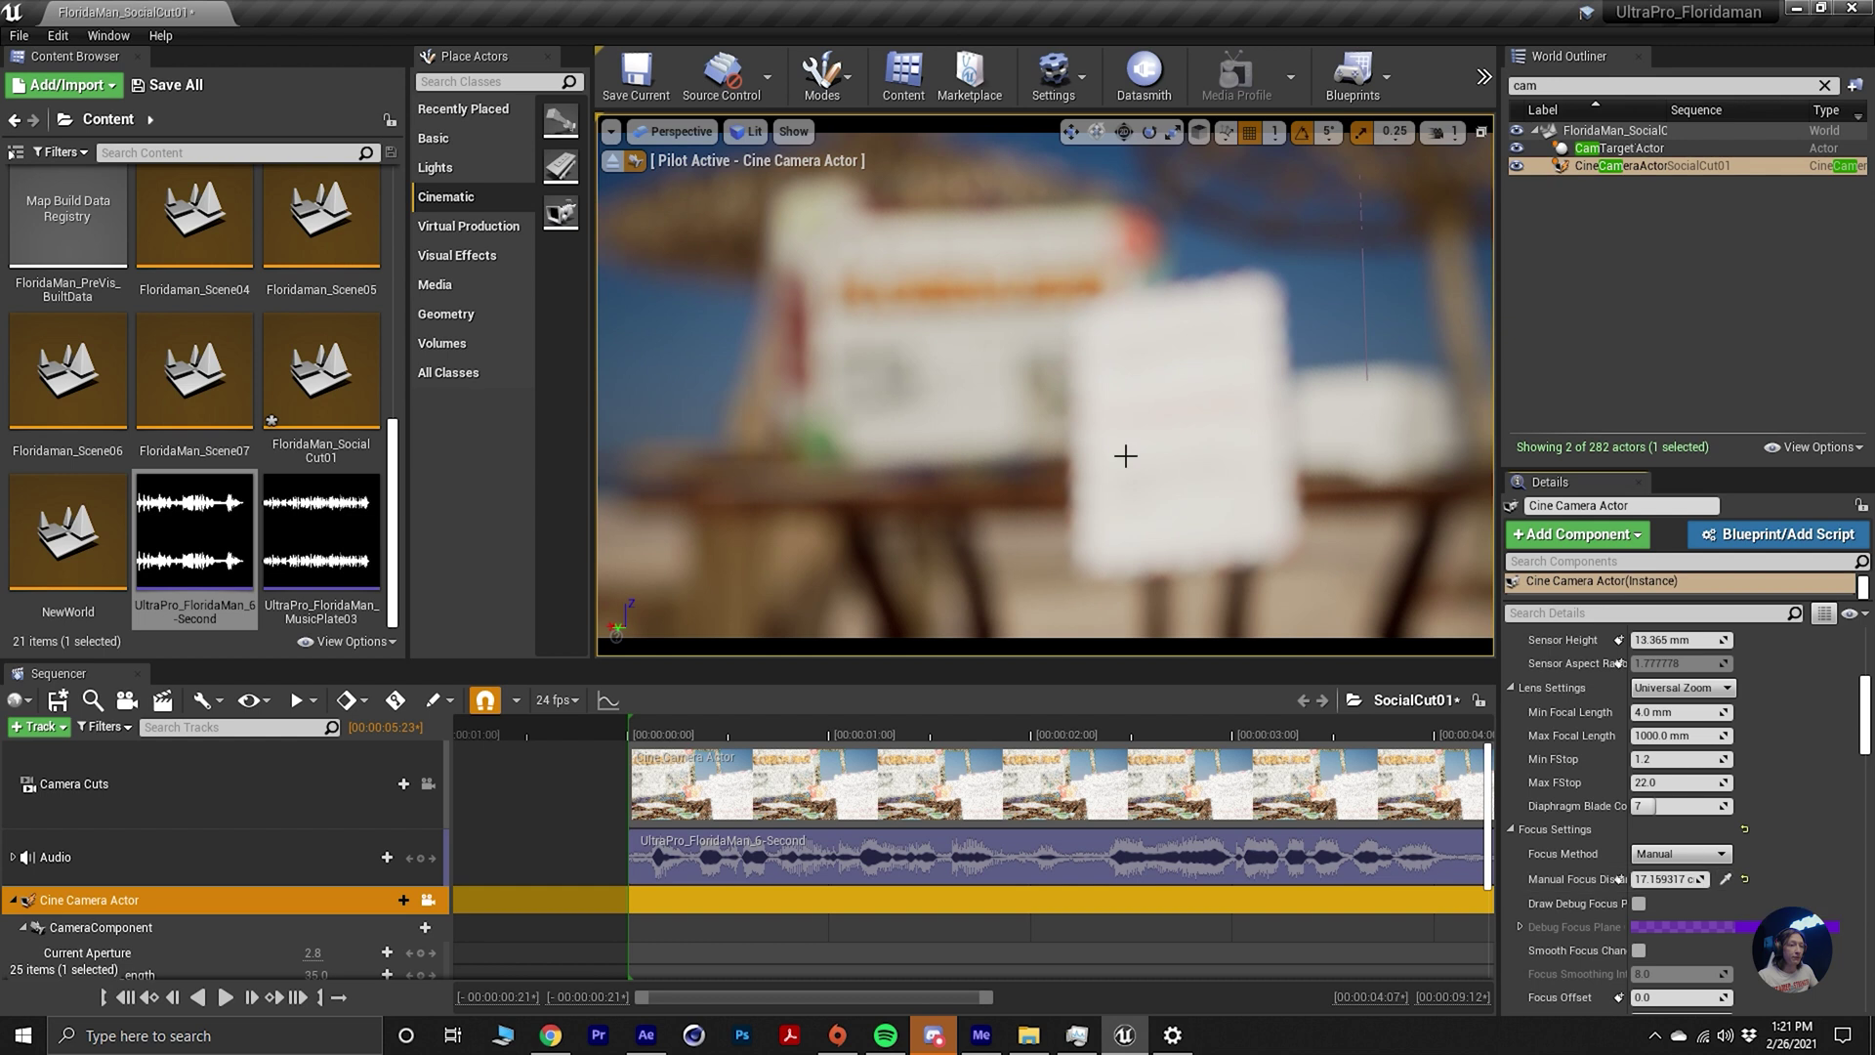
{"action": "left_click", "coordinate": [1184, 430]}
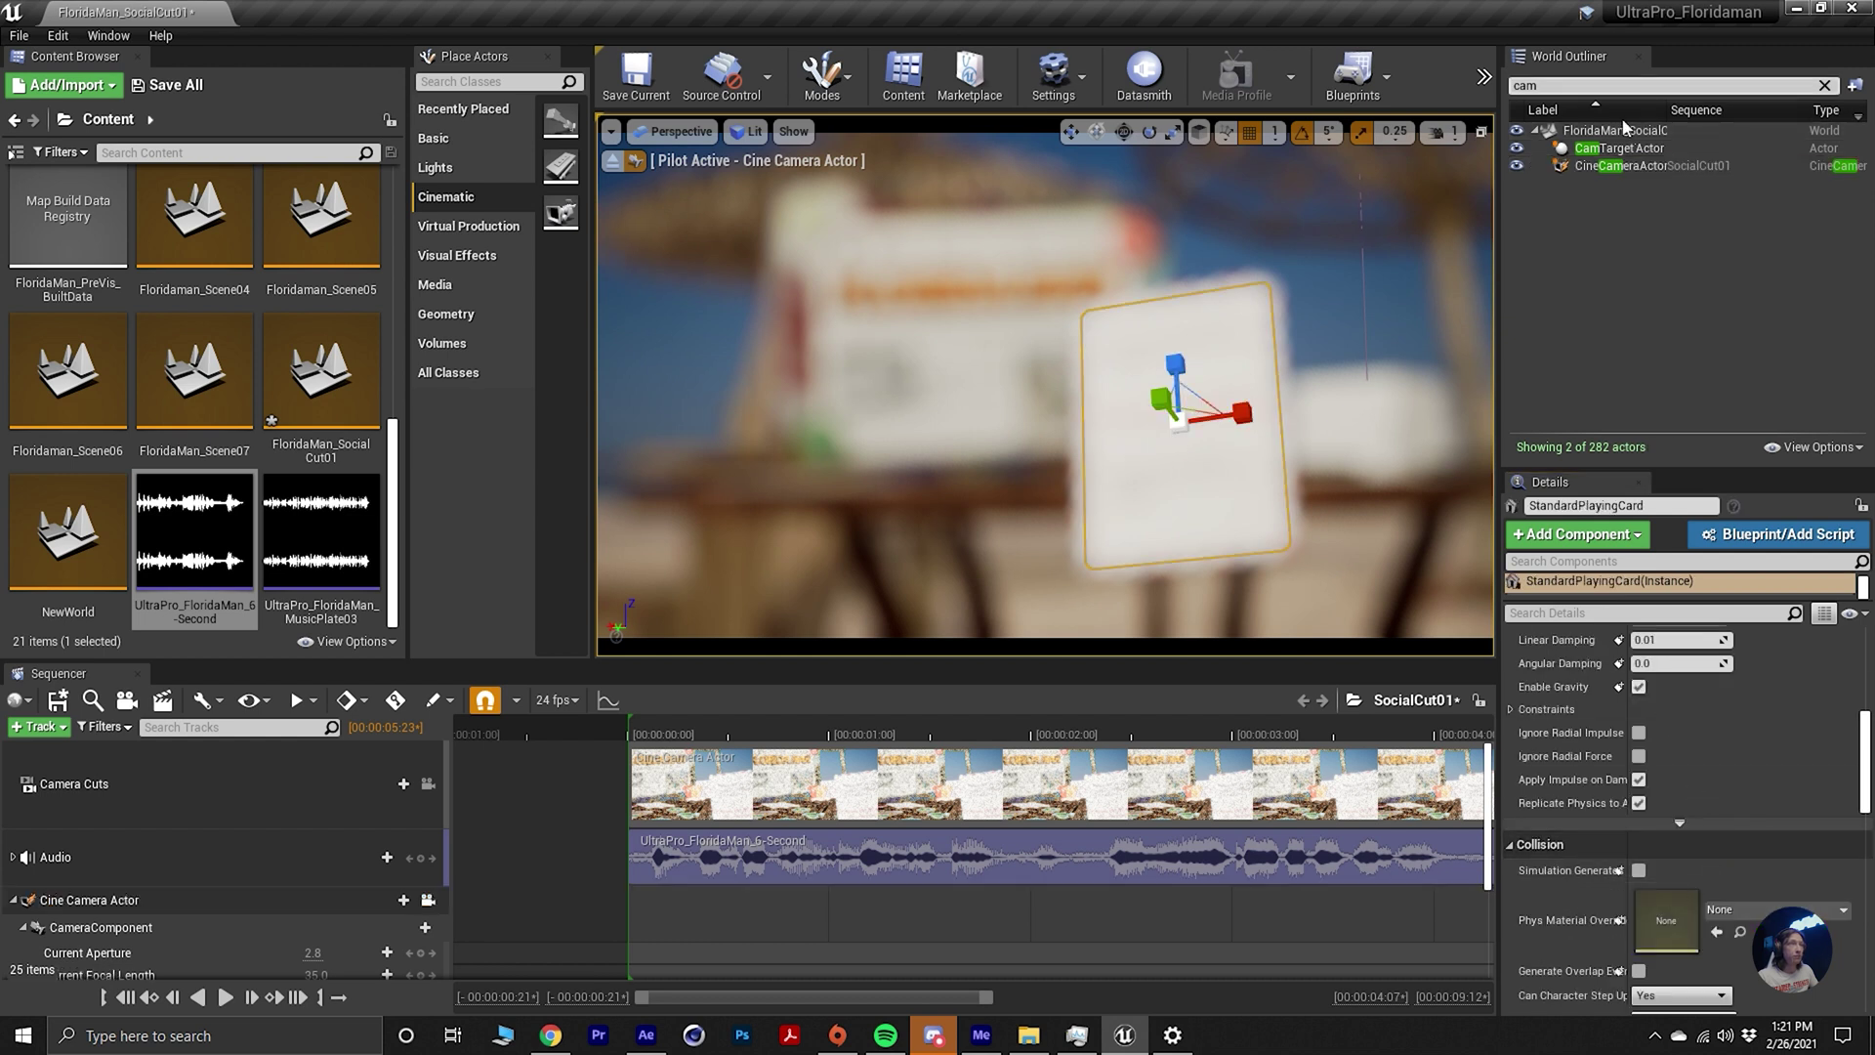
{"action": "left_click", "coordinate": [1618, 166]}
{"action": "left_click", "coordinate": [1726, 879]}
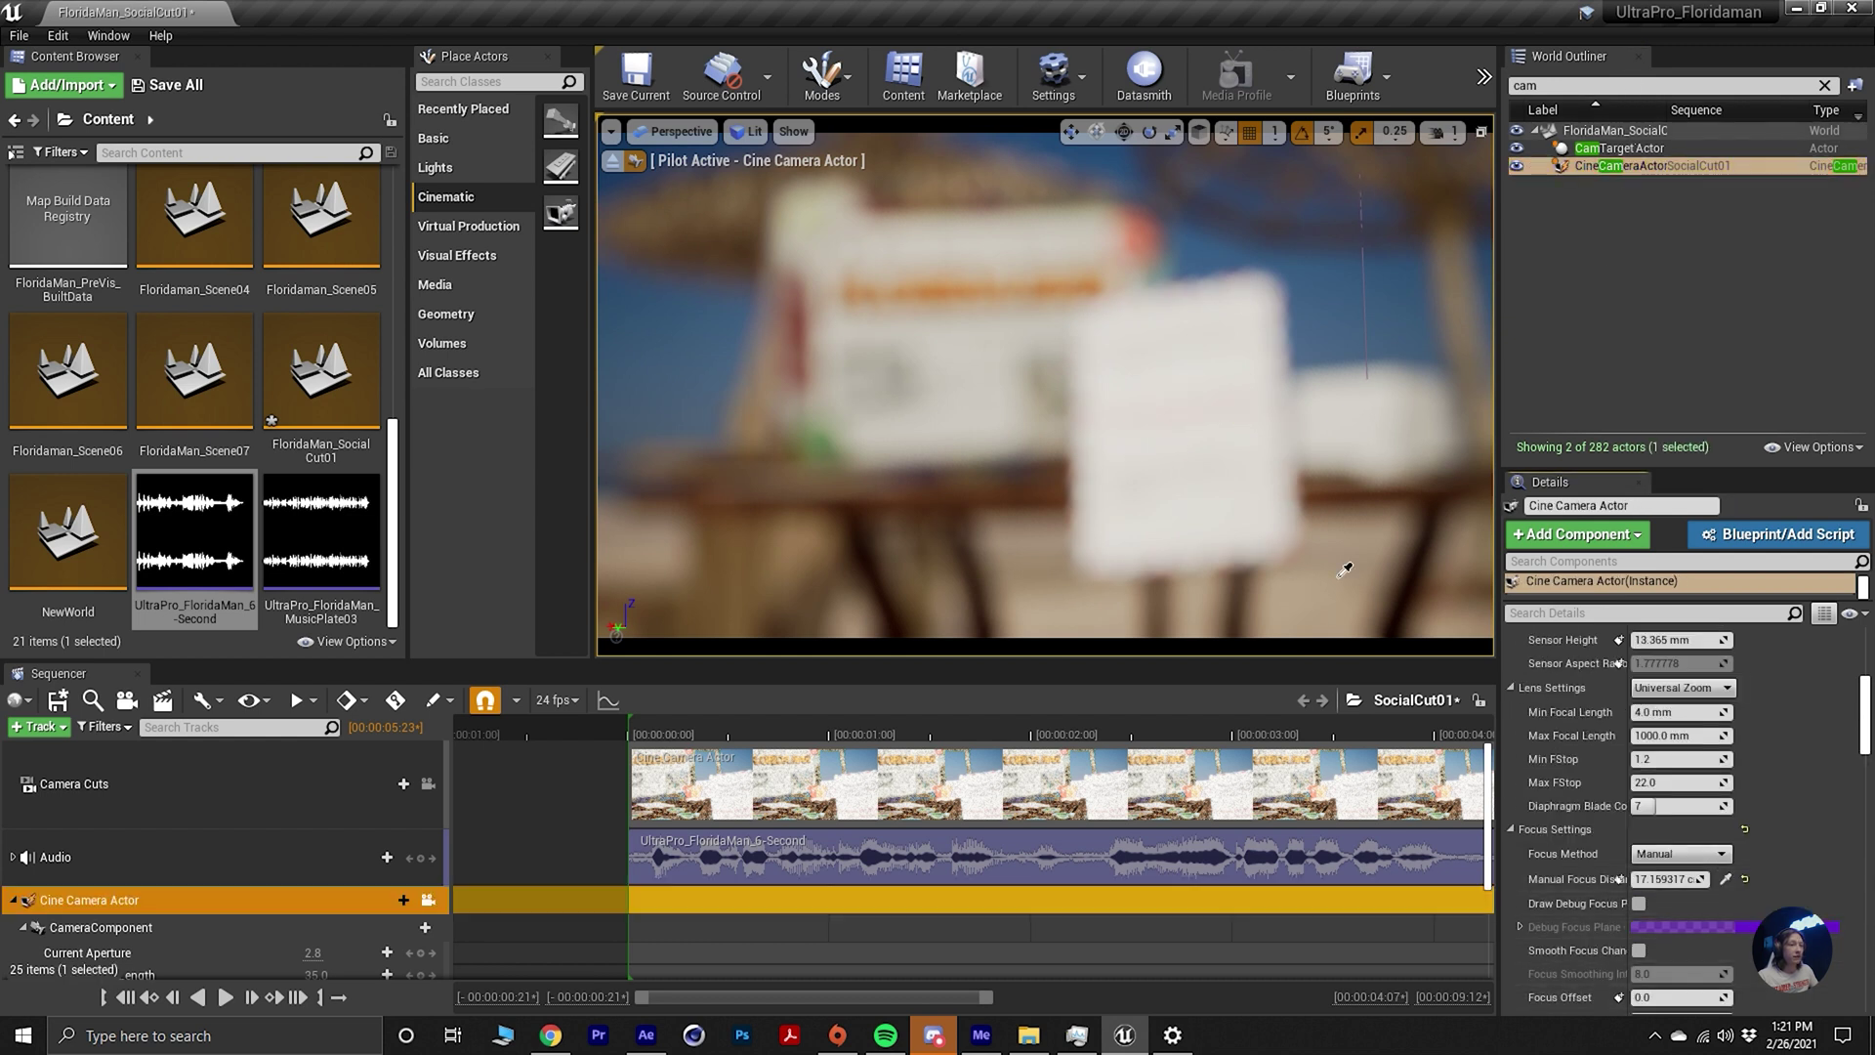
{"action": "left_click", "coordinate": [1204, 447]}
{"action": "left_click", "coordinate": [1204, 447]}
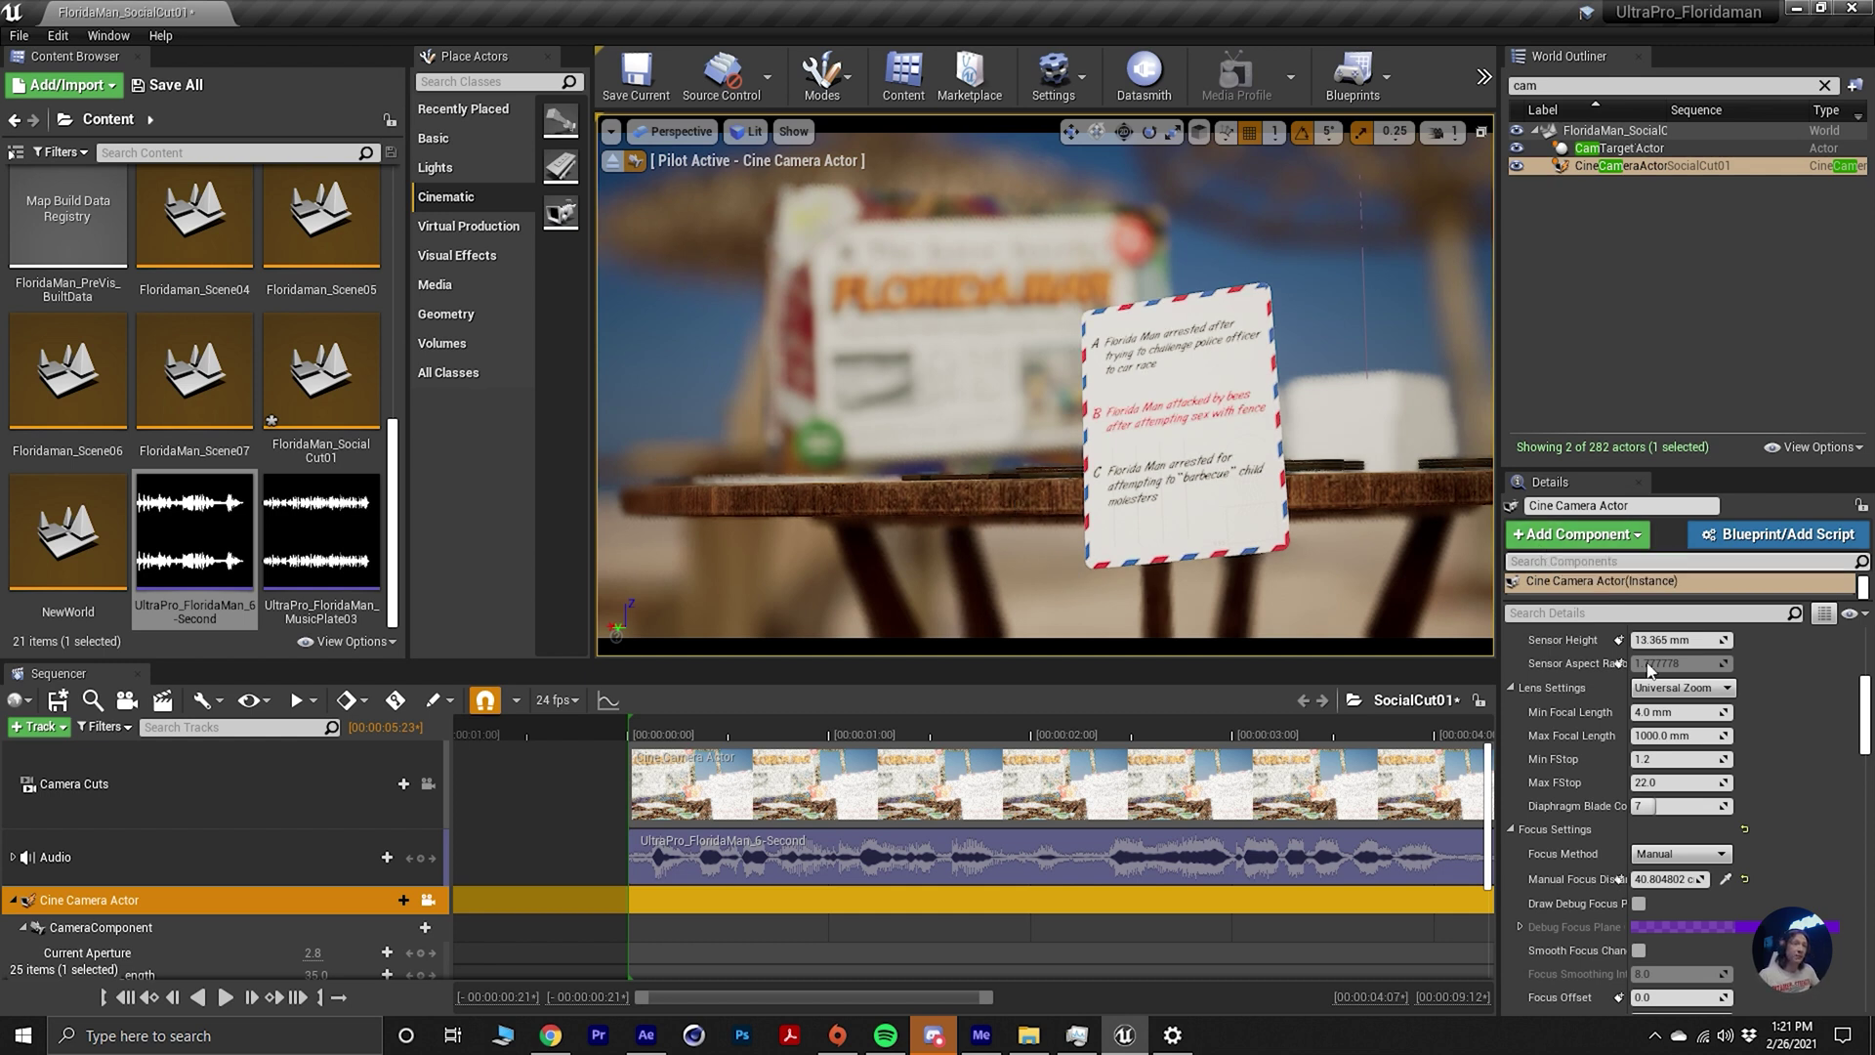
Set the camera's filmback sensor width and height to 1 mm each for a square frame and reposition the camera.
{"action": "scroll", "coordinate": [1651, 745], "scroll_direction": "up", "scroll_amount": 3}
{"action": "left_click", "coordinate": [1651, 743]}
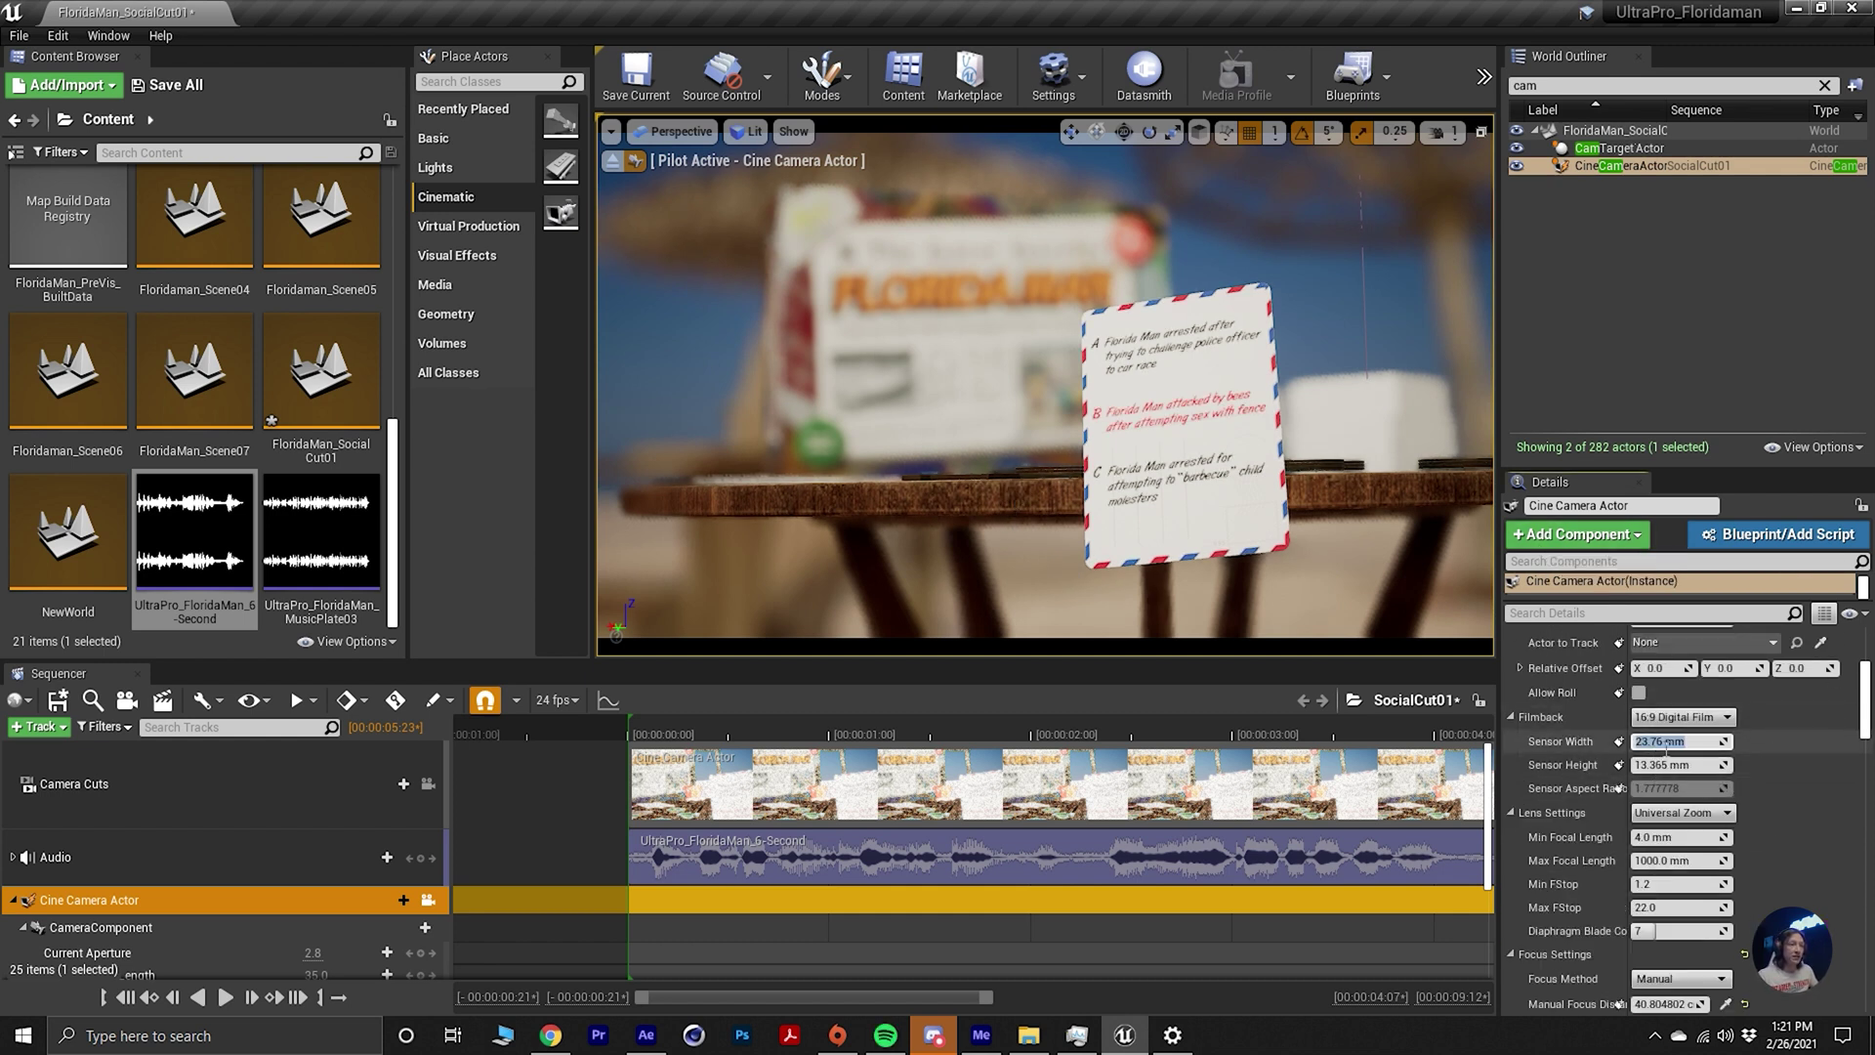
{"action": "key", "text": "Return"}
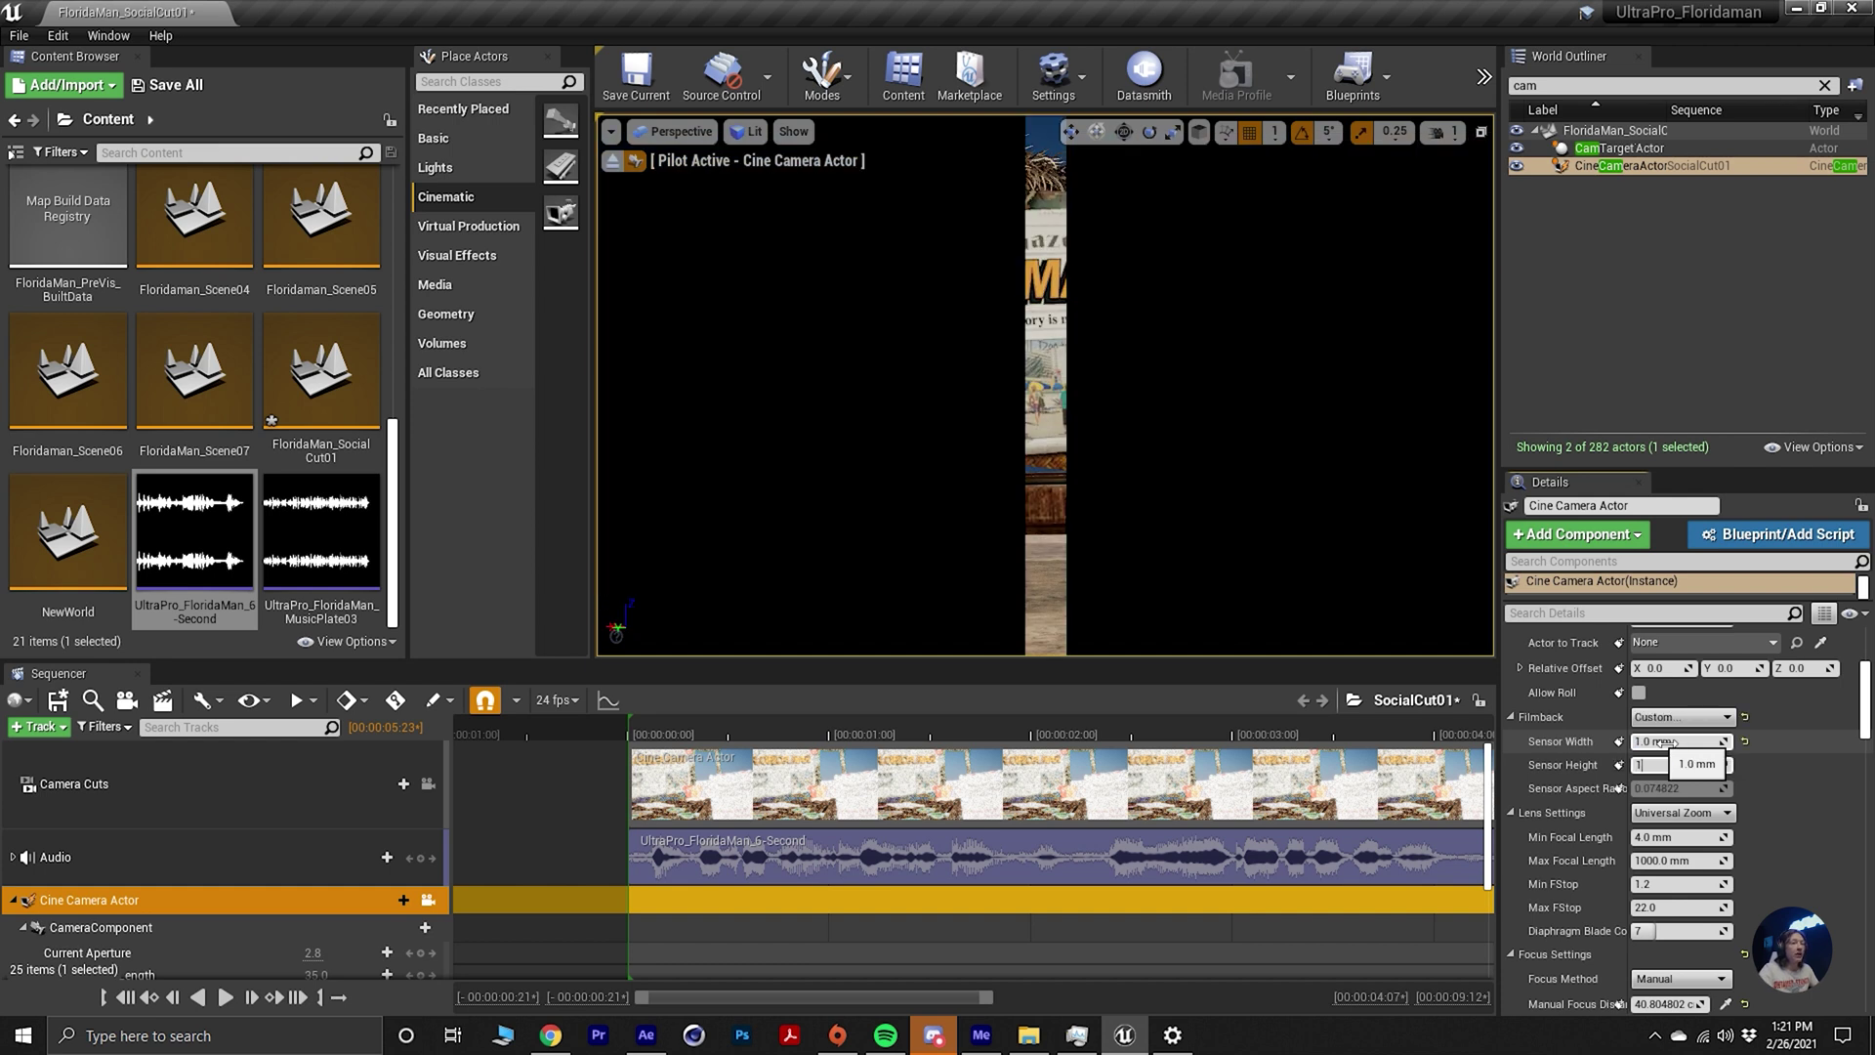
{"action": "key", "text": "Return"}
{"action": "left_click", "coordinate": [947, 390]}
{"action": "right_click_drag", "start_coordinate": [947, 390], "coordinate": [1065, 385]}
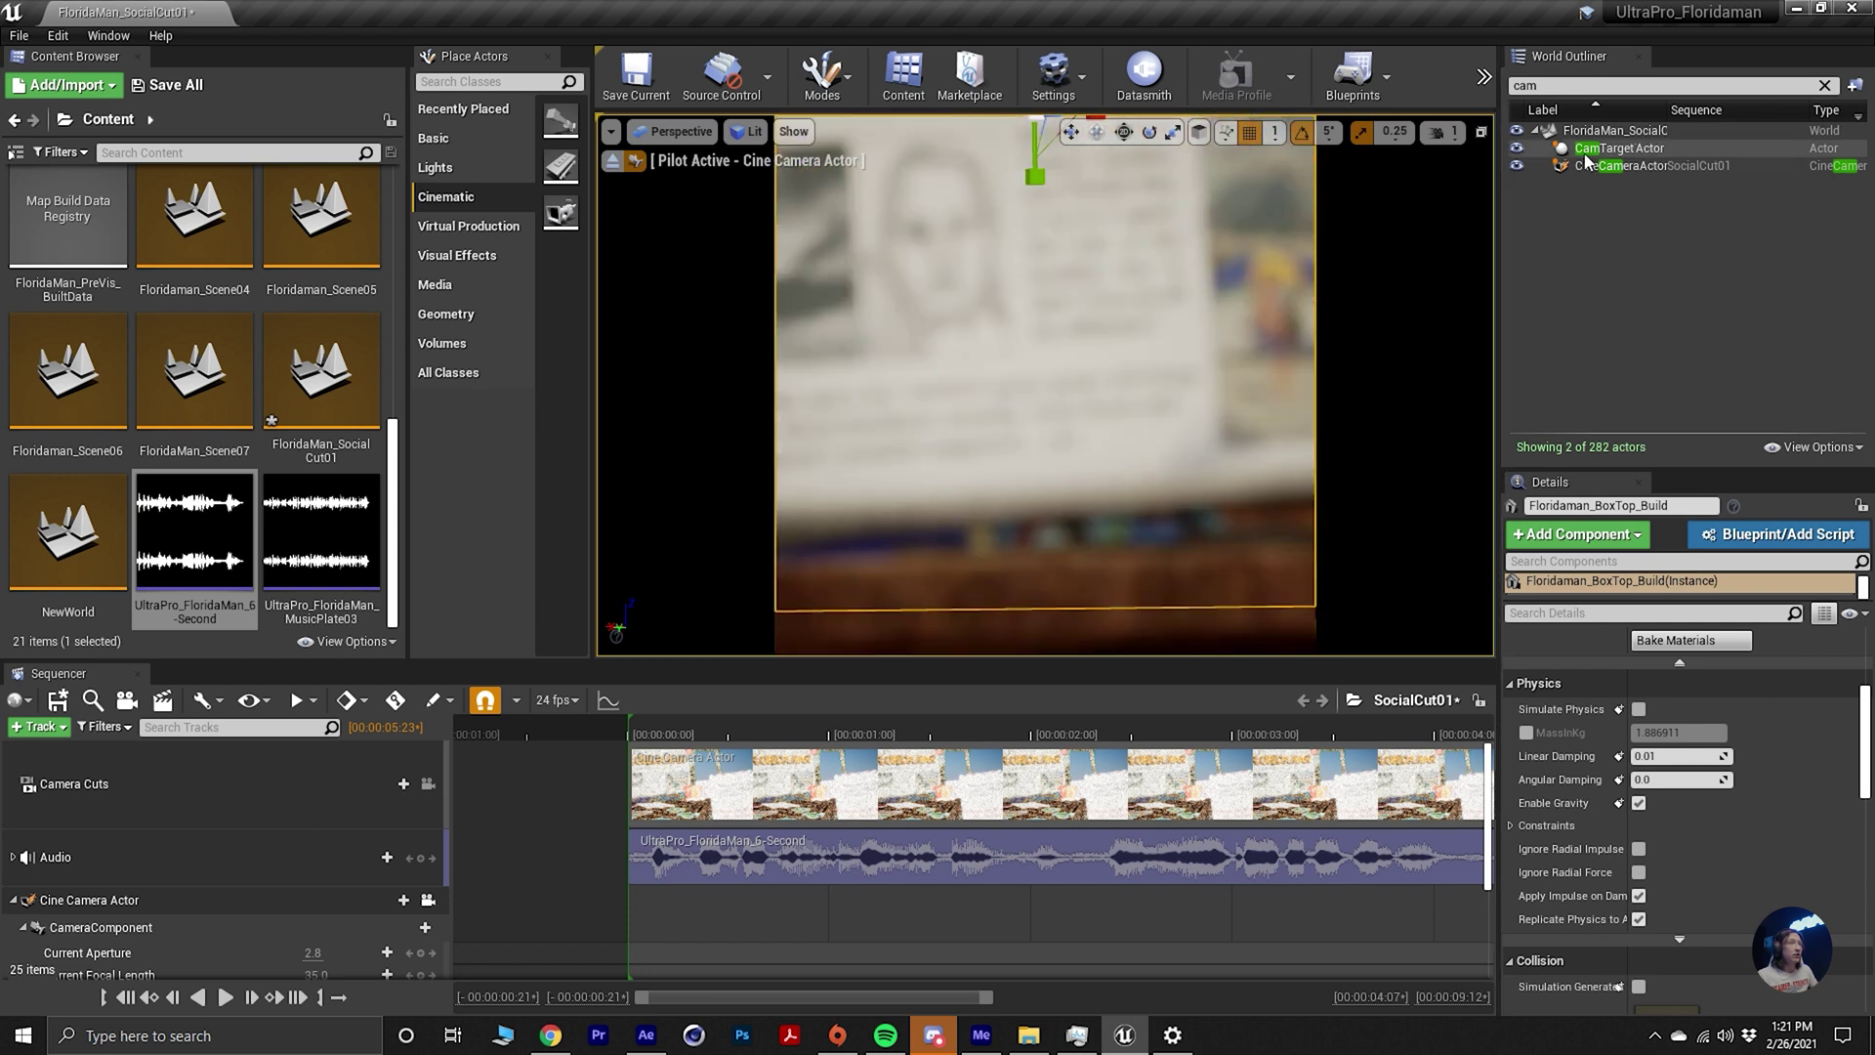
Set the cine camera's current focal length to 12 and sample the manual focus distance on the card.
{"action": "left_click", "coordinate": [1651, 165]}
{"action": "scroll", "coordinate": [1737, 897], "scroll_direction": "down", "scroll_amount": 5}
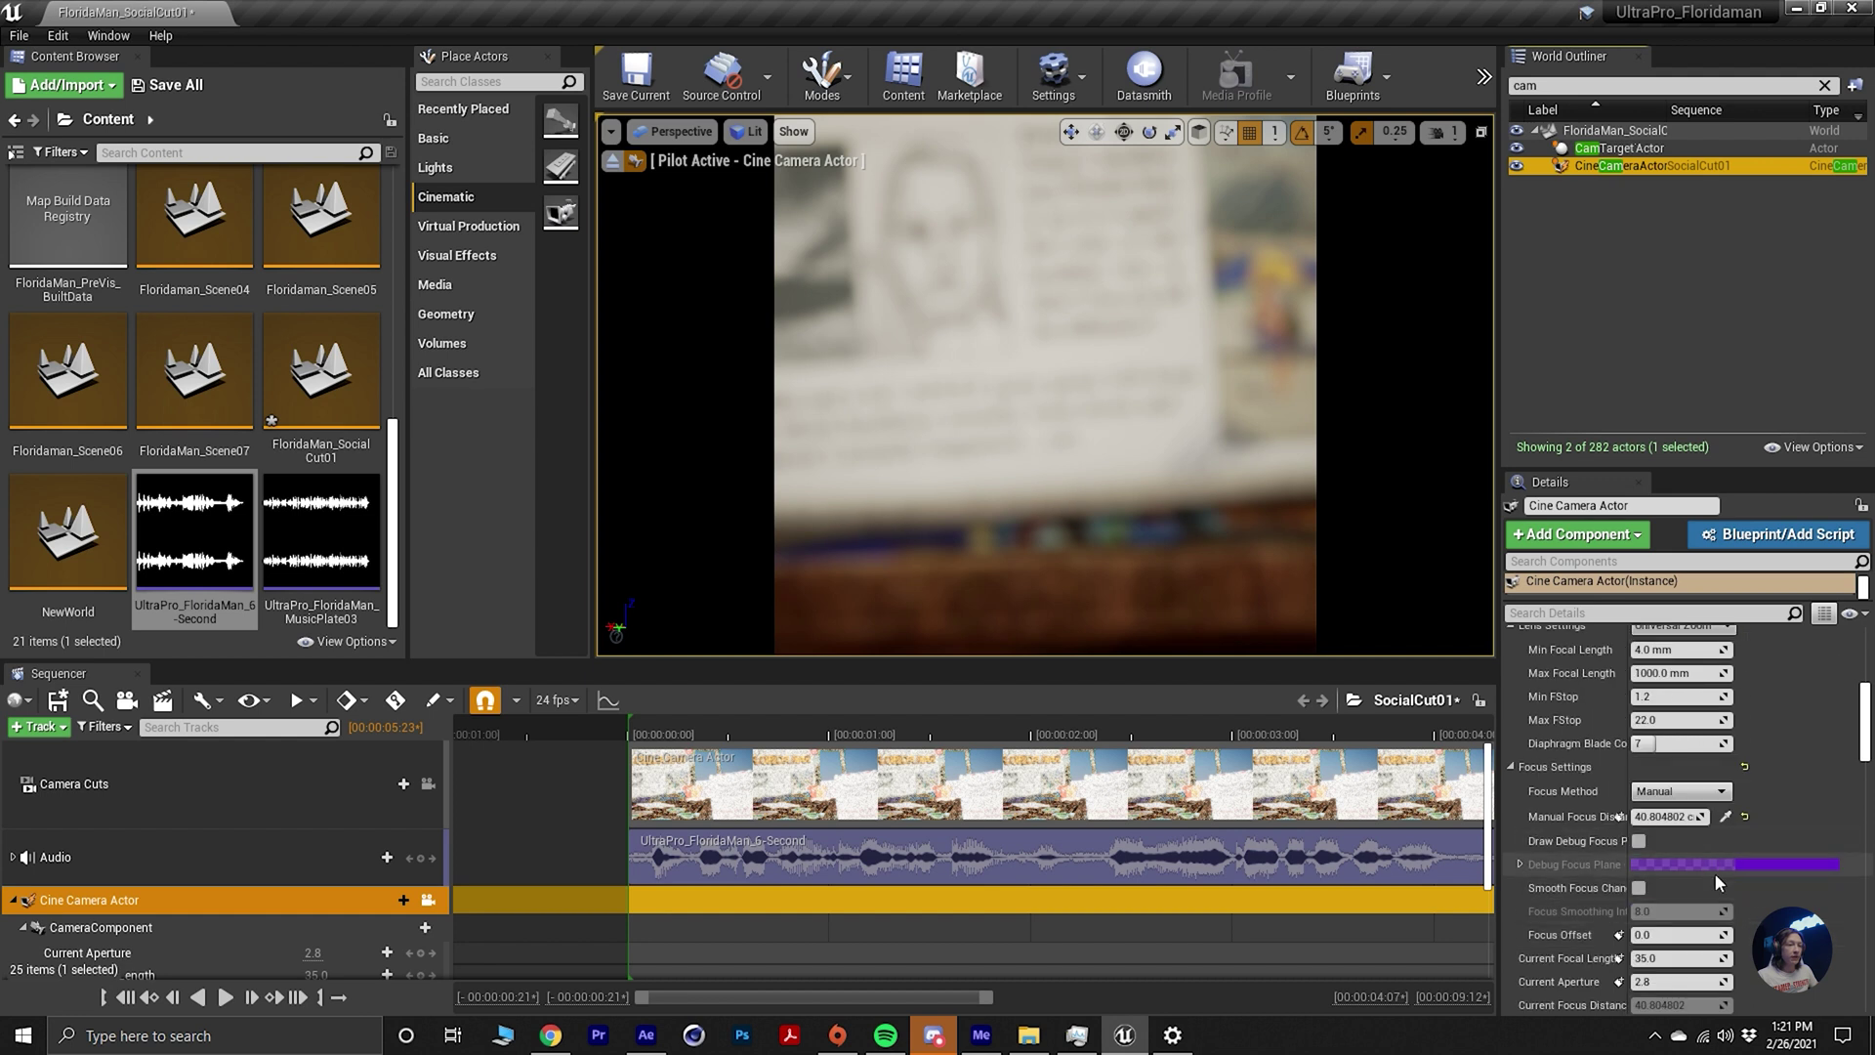
{"action": "scroll", "coordinate": [1736, 896], "scroll_direction": "down", "scroll_amount": 3}
{"action": "left_click_drag", "start_coordinate": [1675, 833], "coordinate": [1583, 833]}
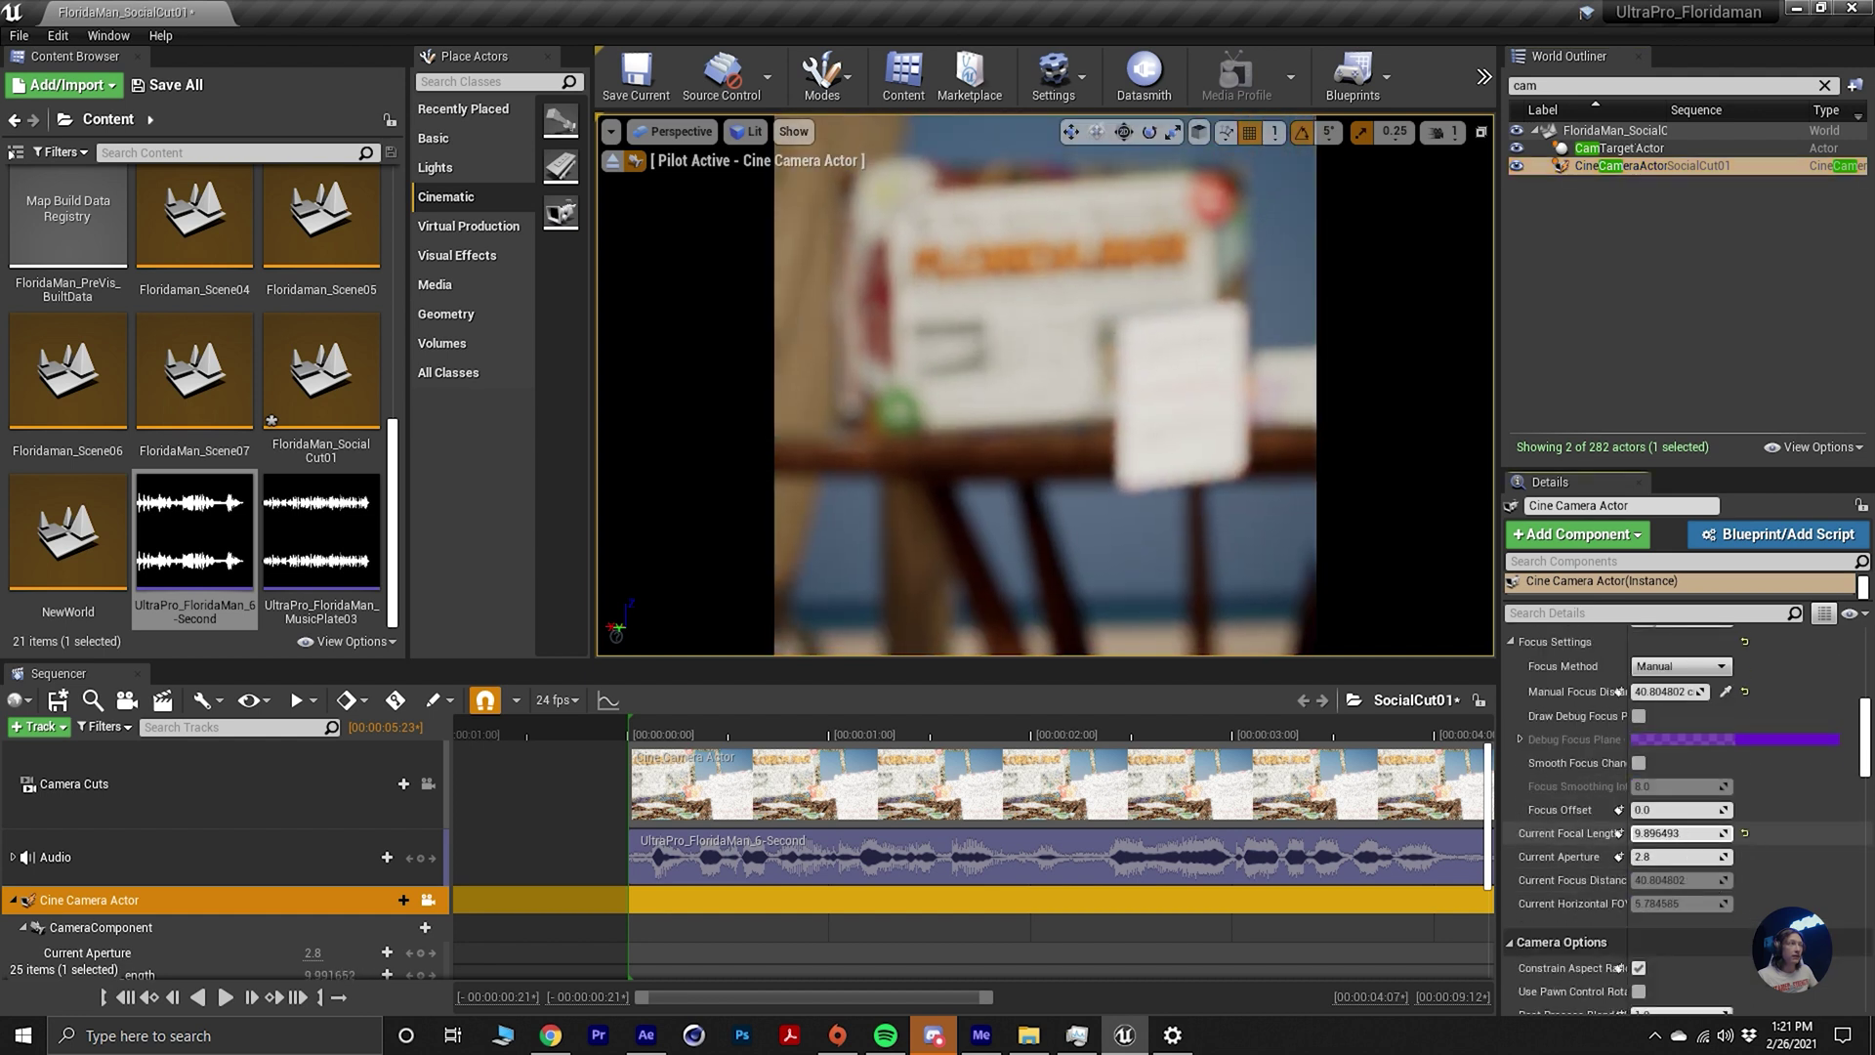
{"action": "type", "text": "12"}
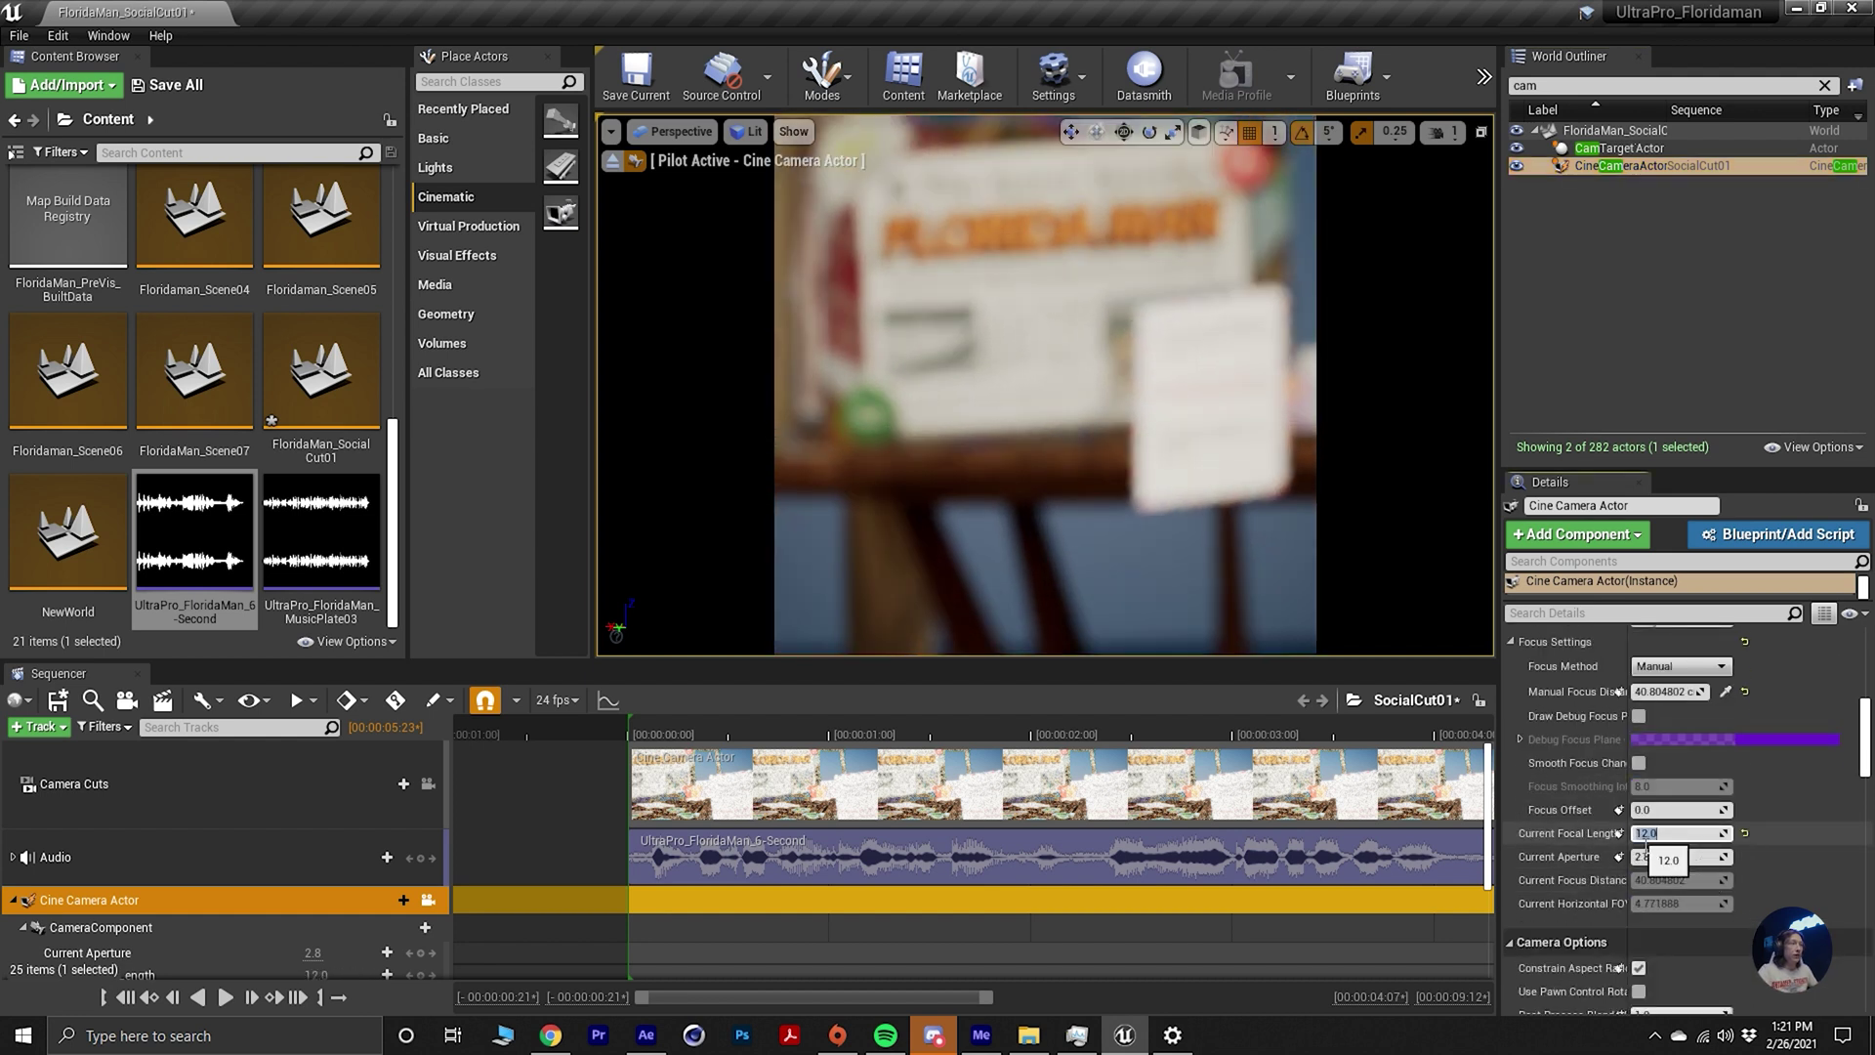
{"action": "key", "text": "Return"}
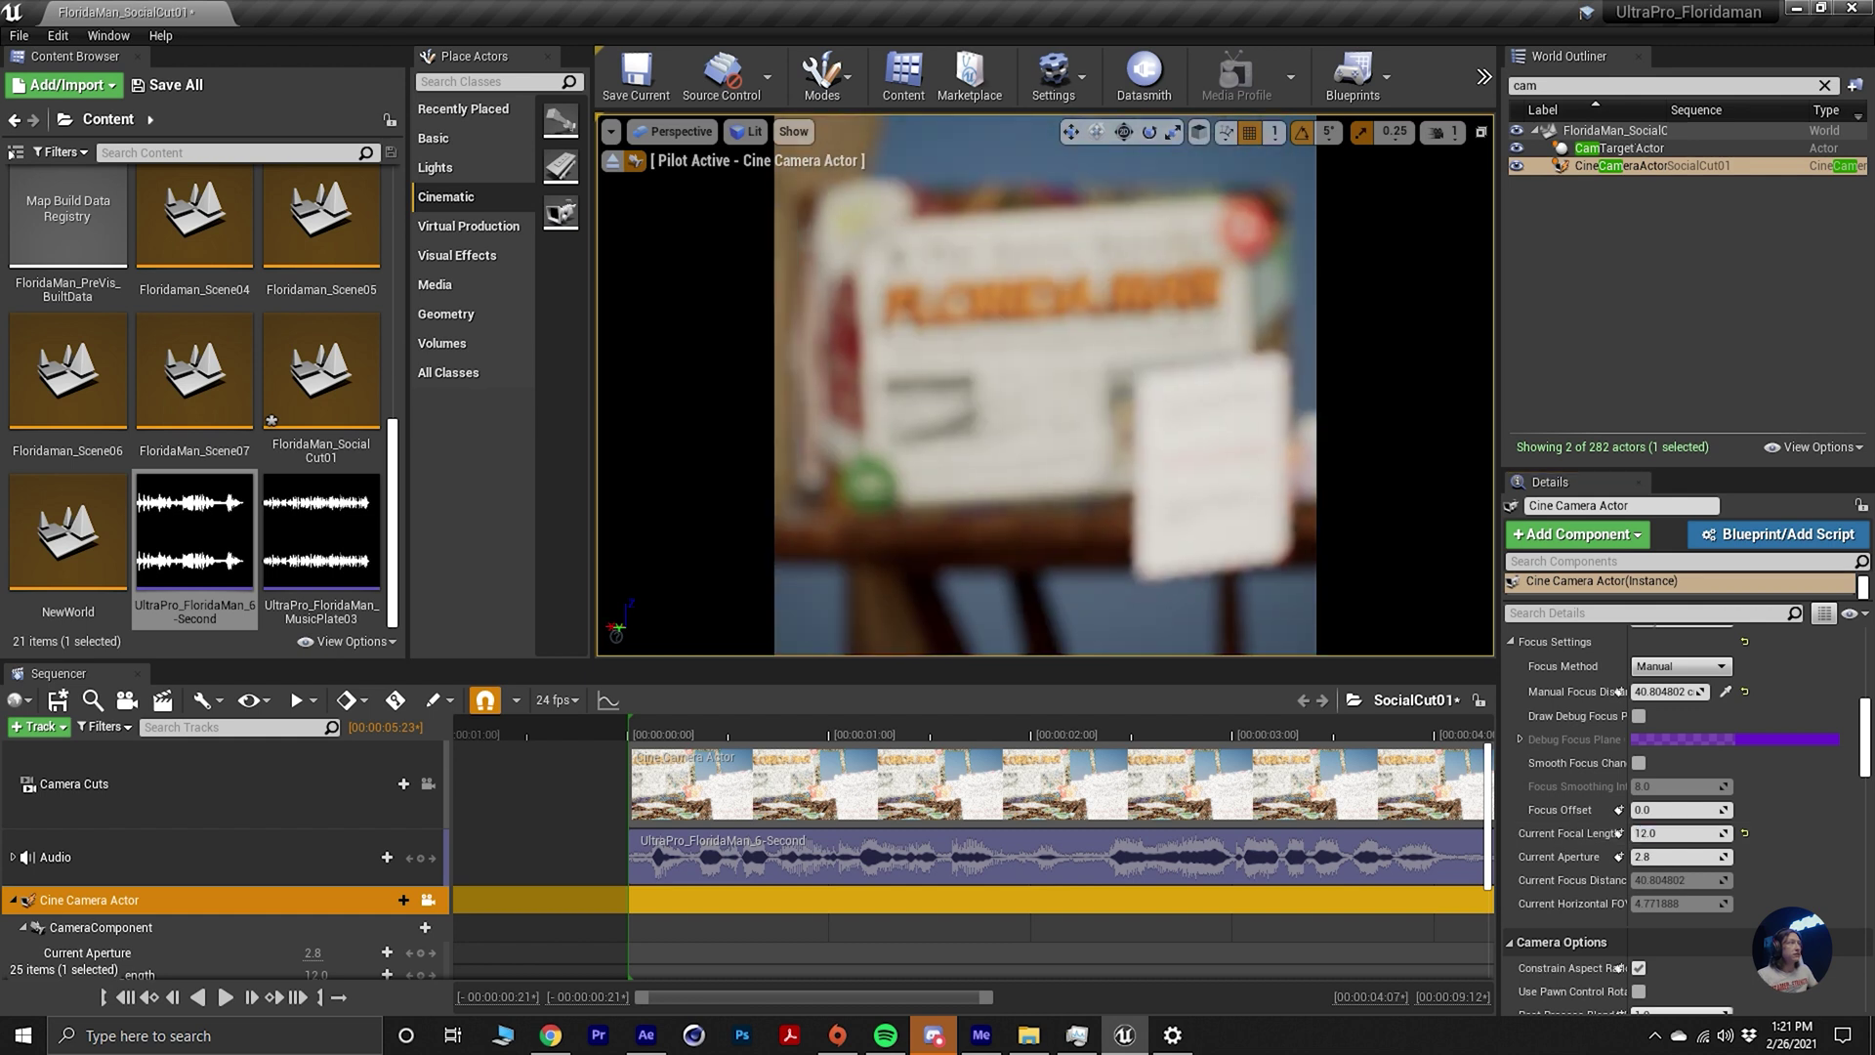
{"action": "left_click", "coordinate": [1726, 690]}
{"action": "left_click", "coordinate": [1215, 489]}
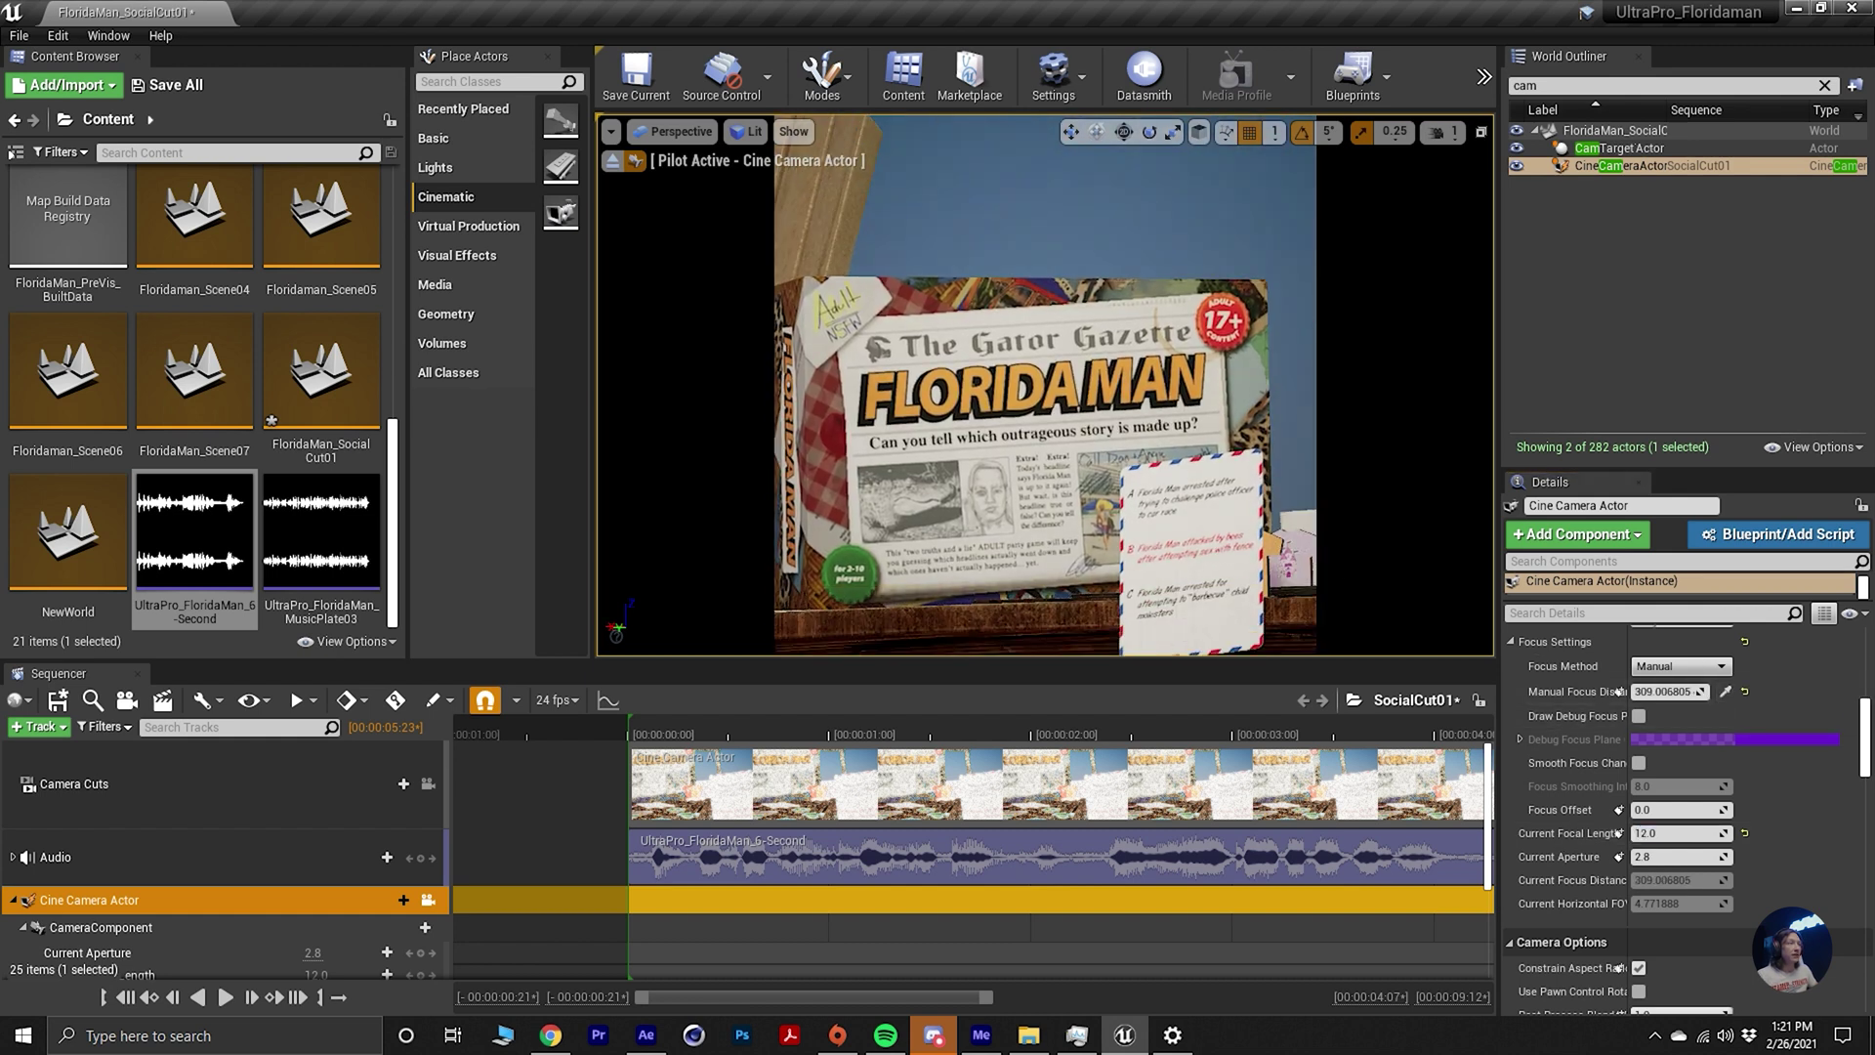
Set the filmback sensor width and height to 20 mm each and move the camera in to frame the card, table and box.
{"action": "scroll", "coordinate": [1676, 722], "scroll_direction": "up", "scroll_amount": 5}
{"action": "scroll", "coordinate": [1676, 723], "scroll_direction": "up", "scroll_amount": 4}
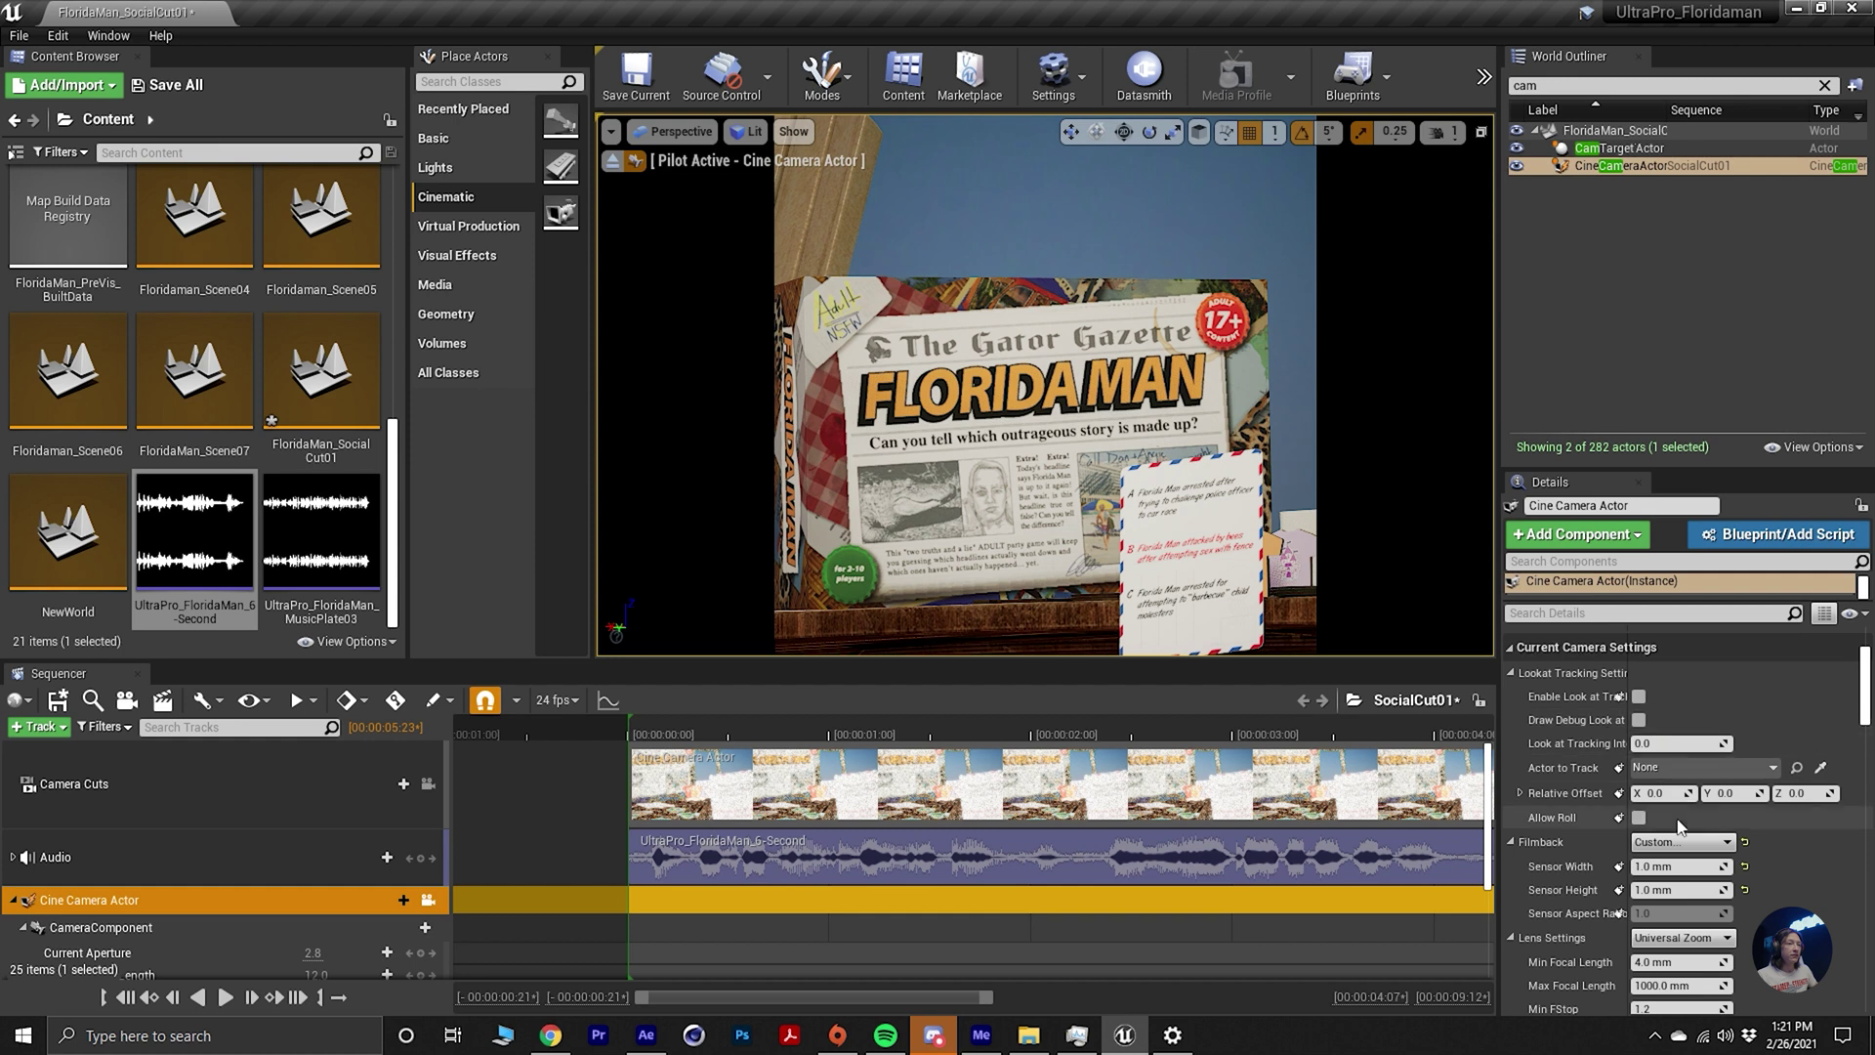
{"action": "left_click", "coordinate": [1681, 870]}
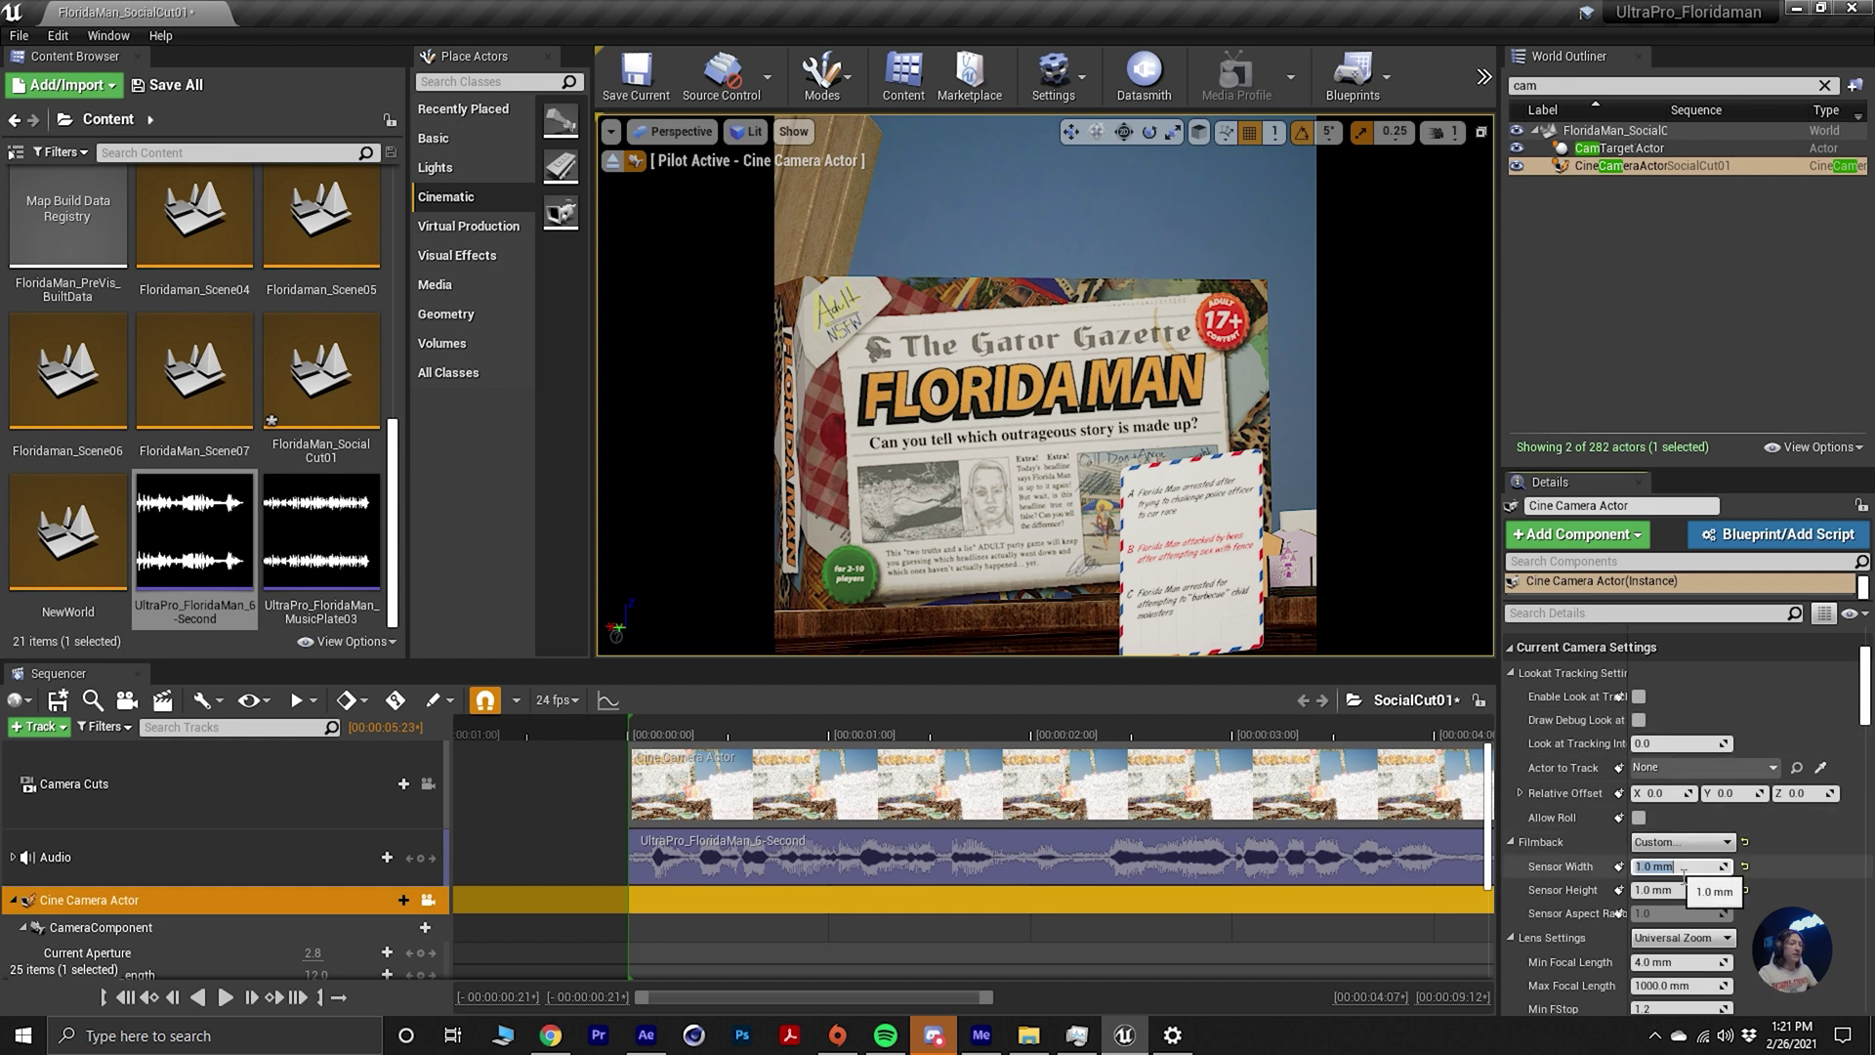
{"action": "key", "text": "Tab"}
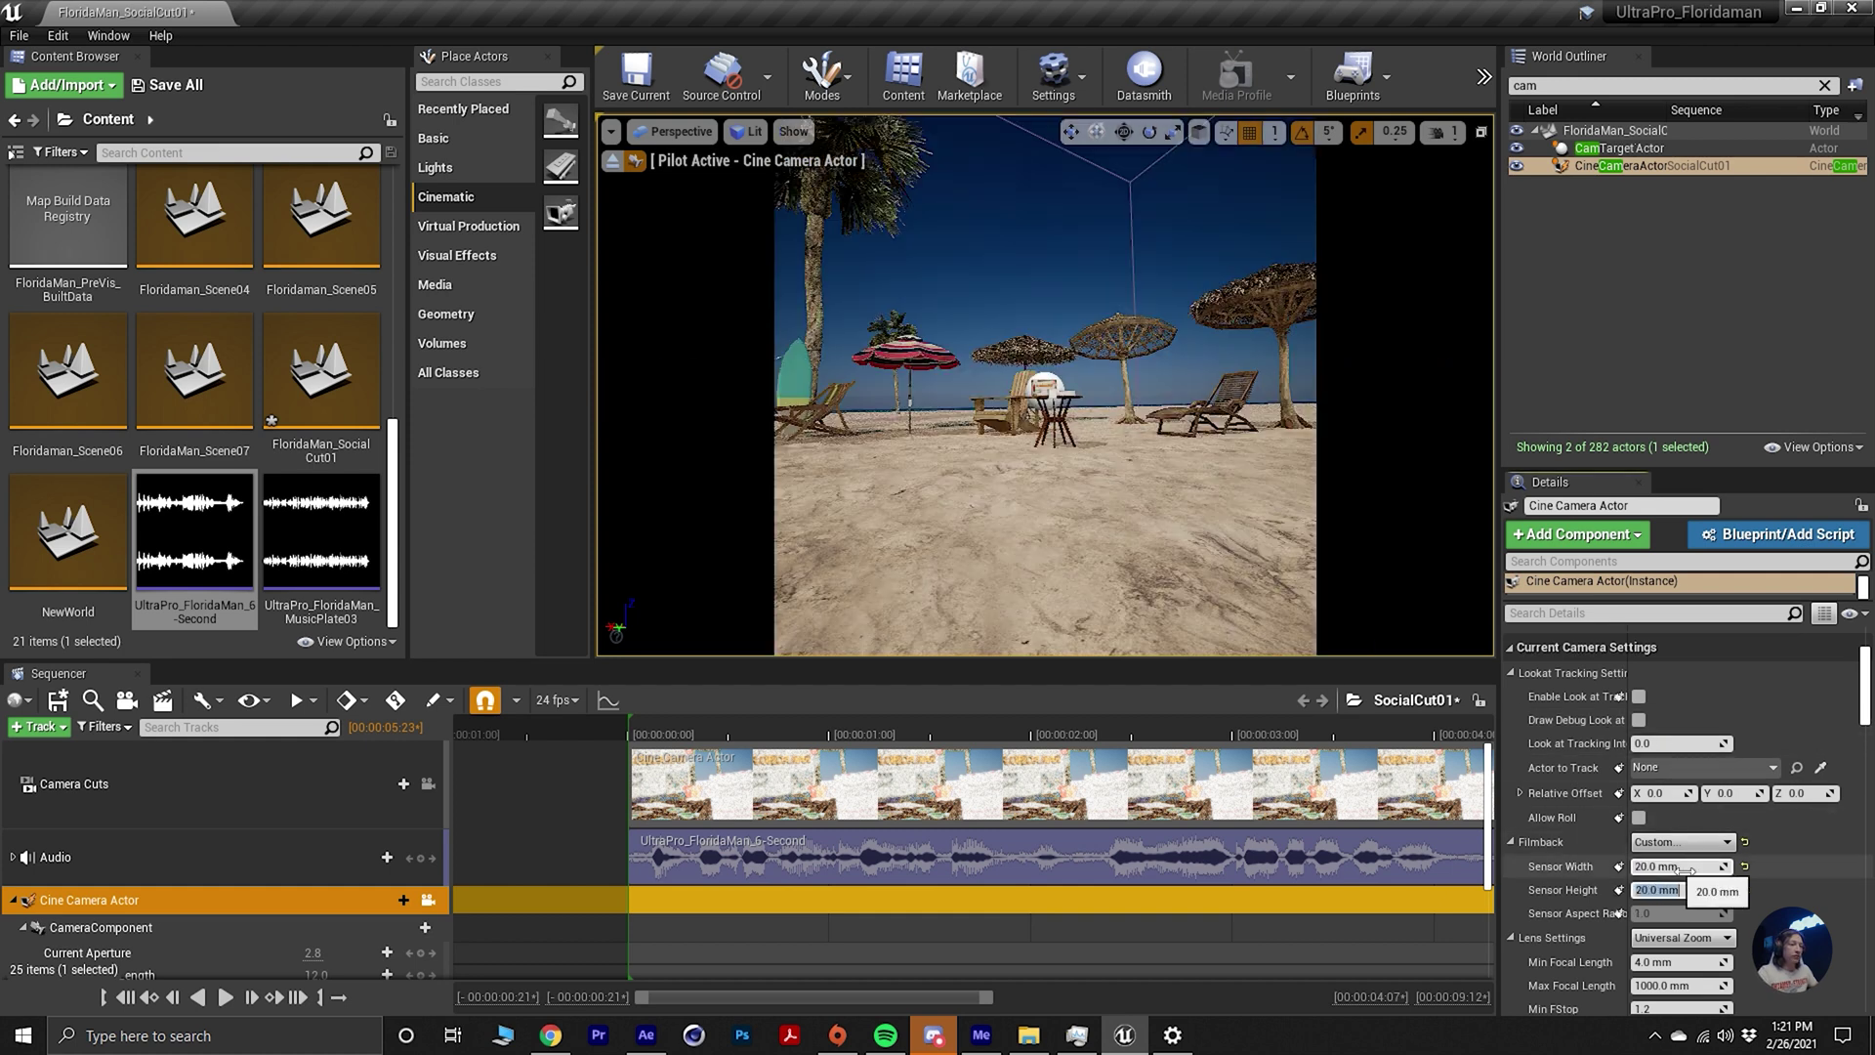
{"action": "right_click_drag", "start_coordinate": [1045, 391], "coordinate": [1315, 506]}
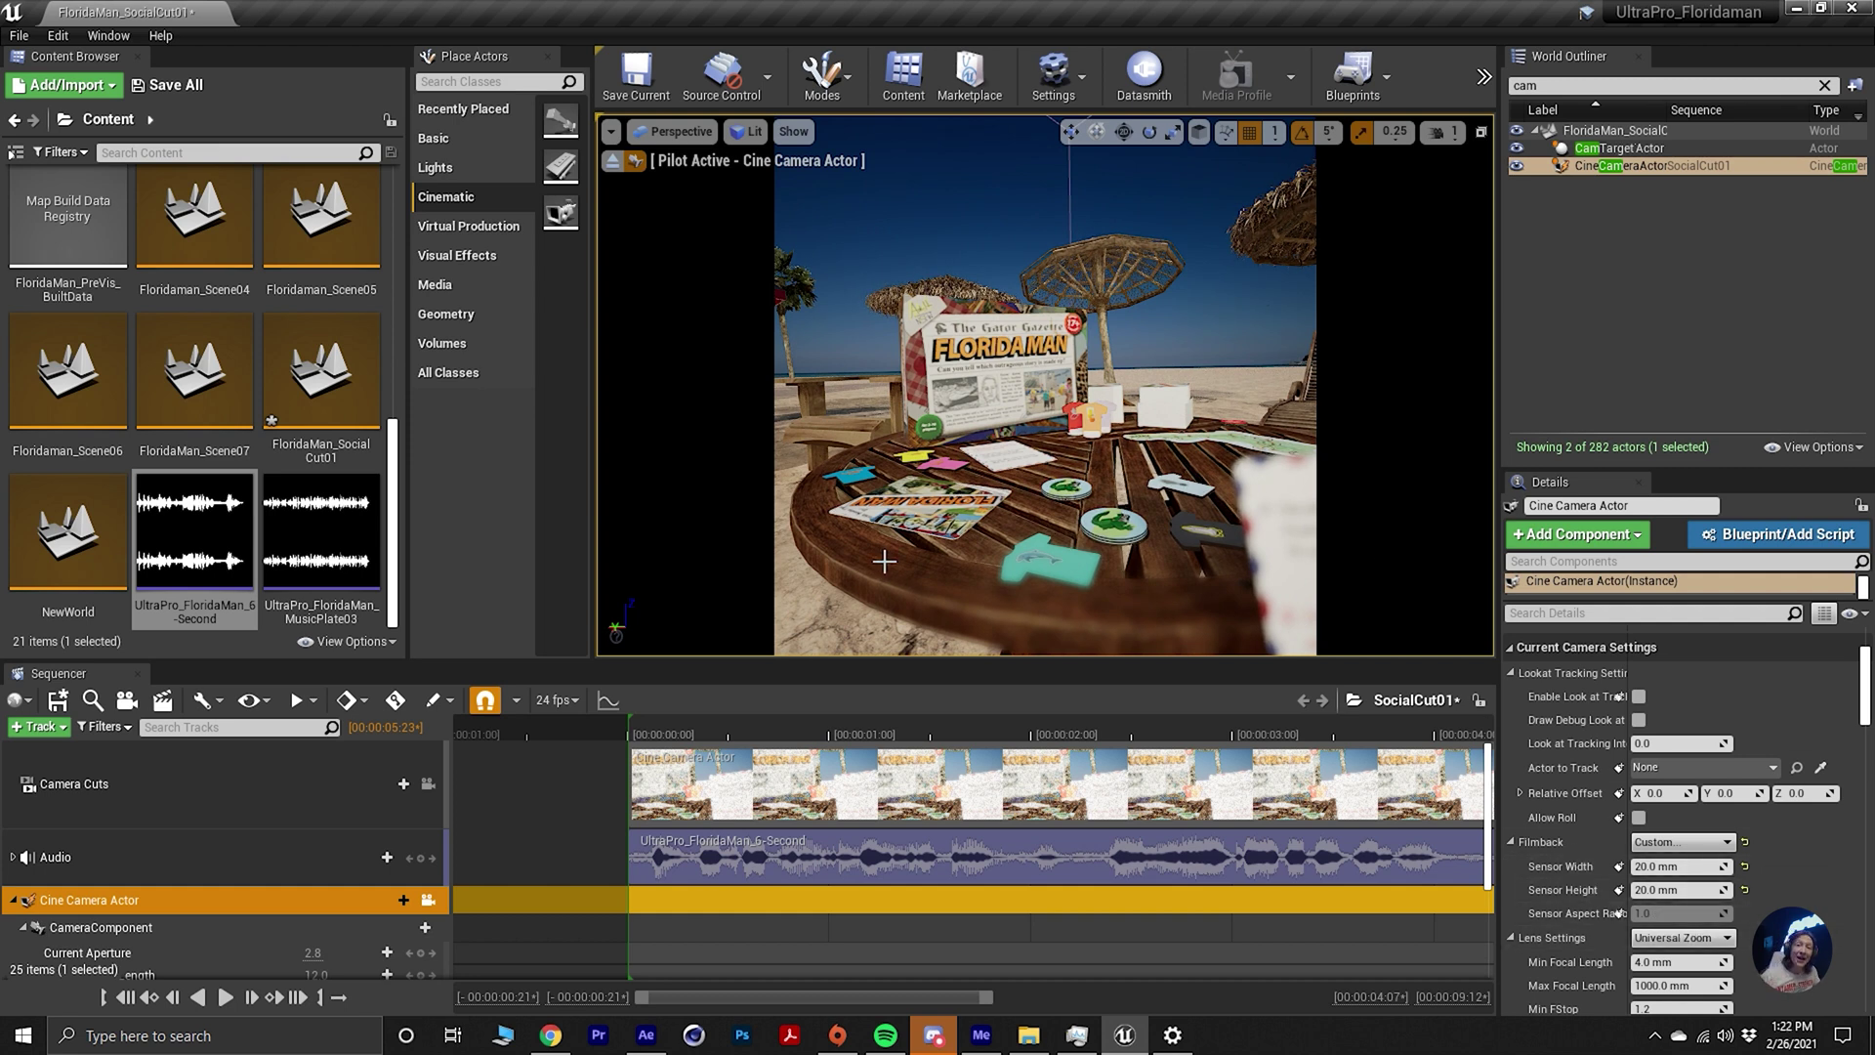
{"action": "right_click_drag", "start_coordinate": [807, 521], "coordinate": [809, 527]}
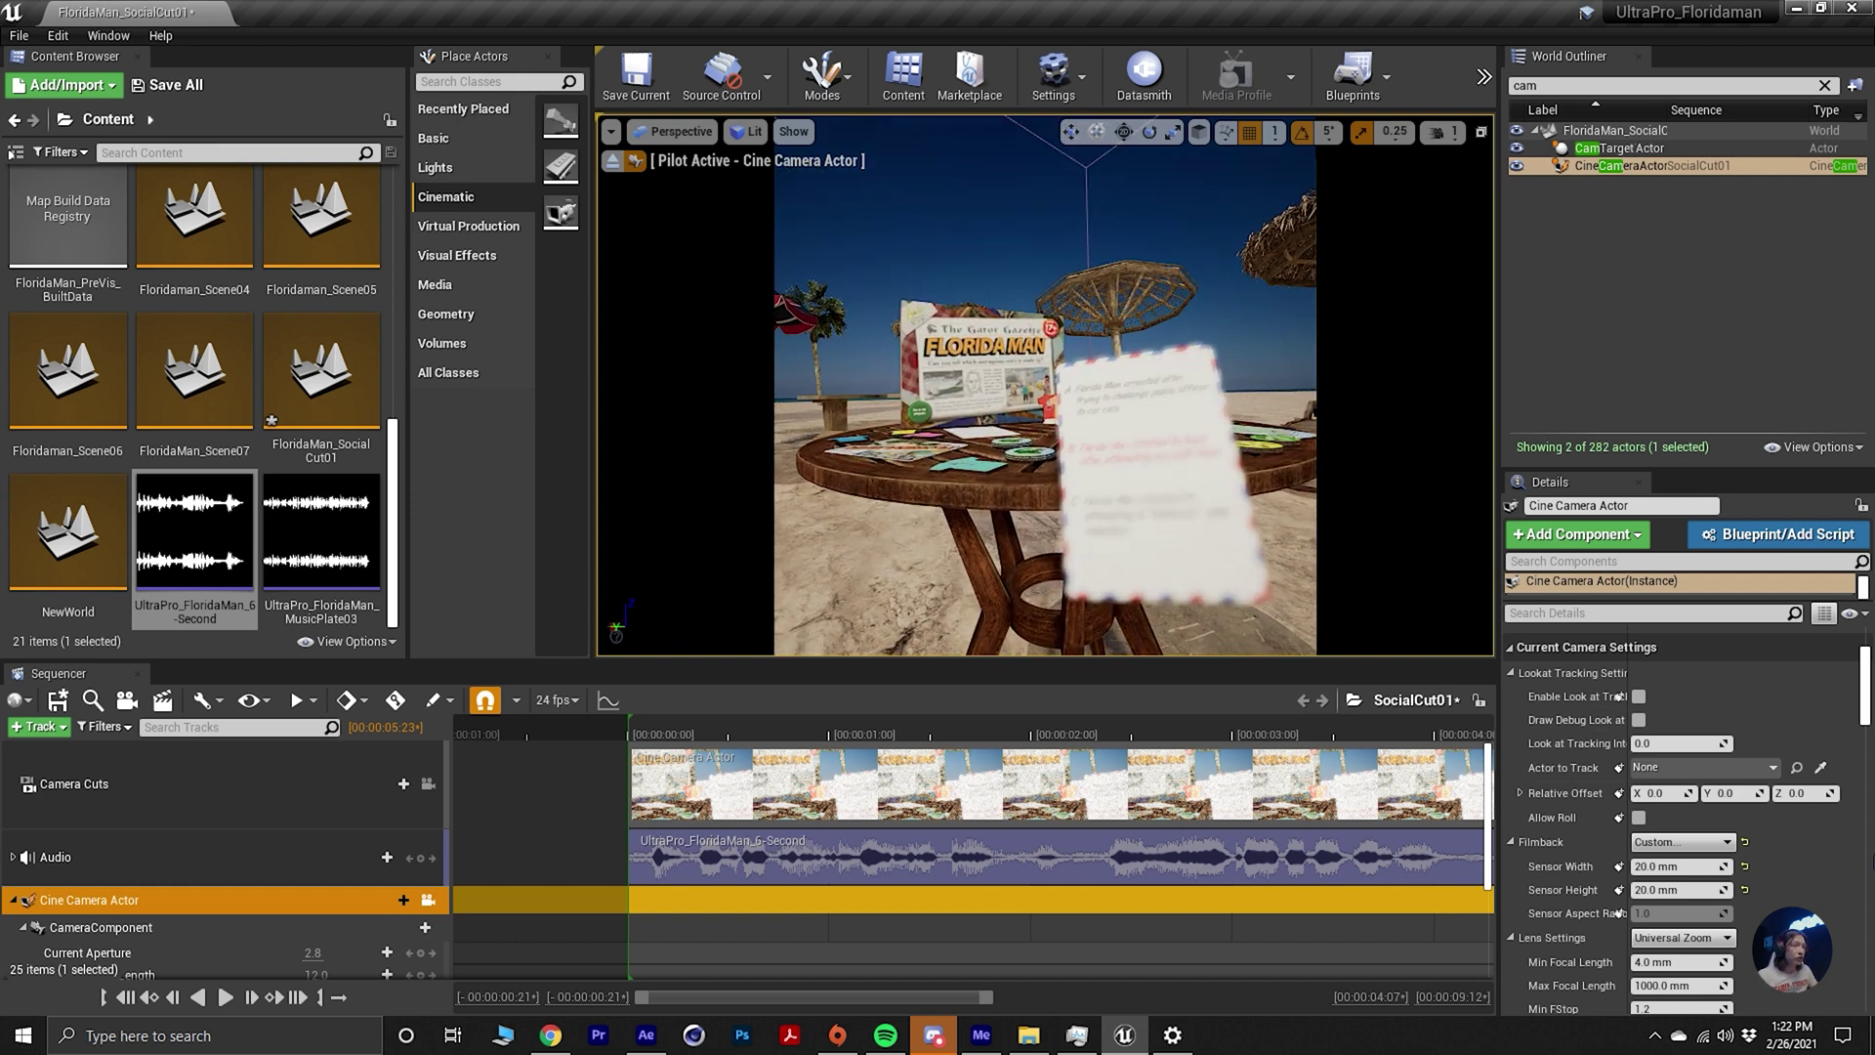
Refocus the camera on the foreground card by sampling its manual focus distance in the viewport.
{"action": "scroll", "coordinate": [1567, 926], "scroll_direction": "down", "scroll_amount": 3}
{"action": "scroll", "coordinate": [1567, 926], "scroll_direction": "down", "scroll_amount": 5}
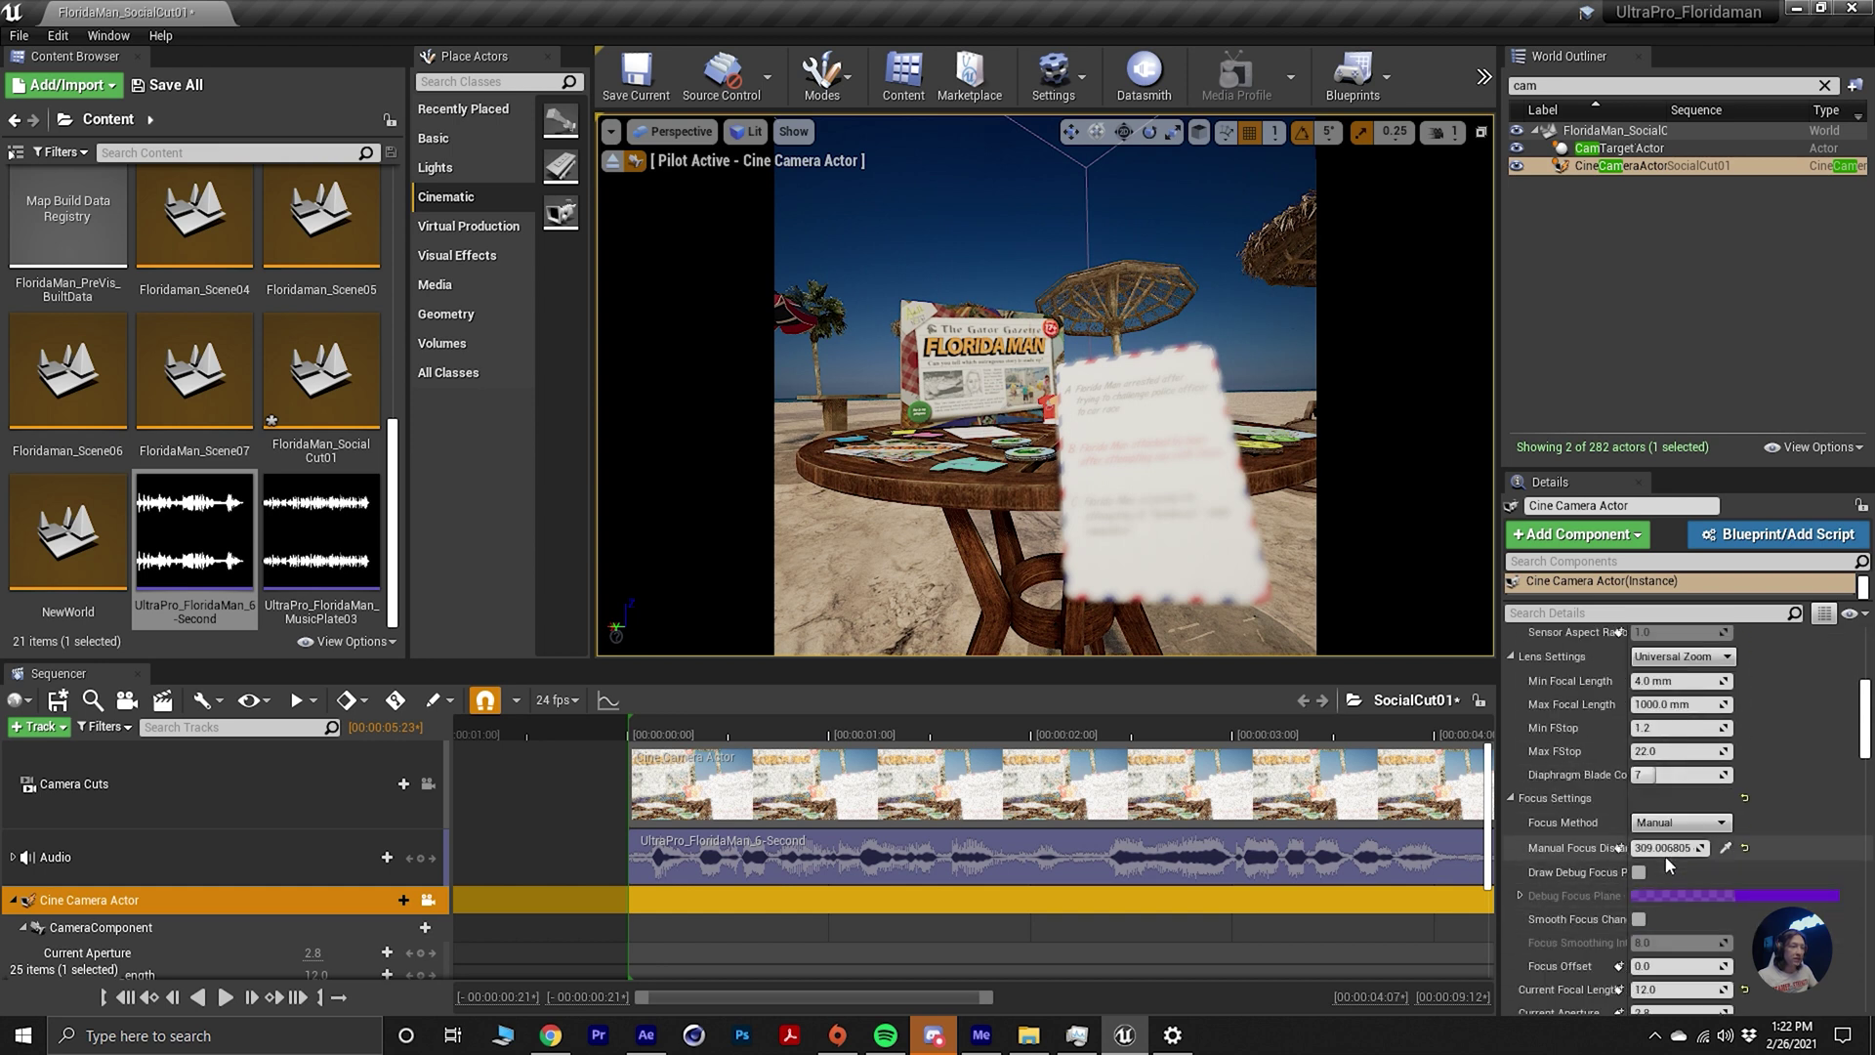
{"action": "left_click", "coordinate": [1726, 848]}
{"action": "left_click", "coordinate": [1120, 485]}
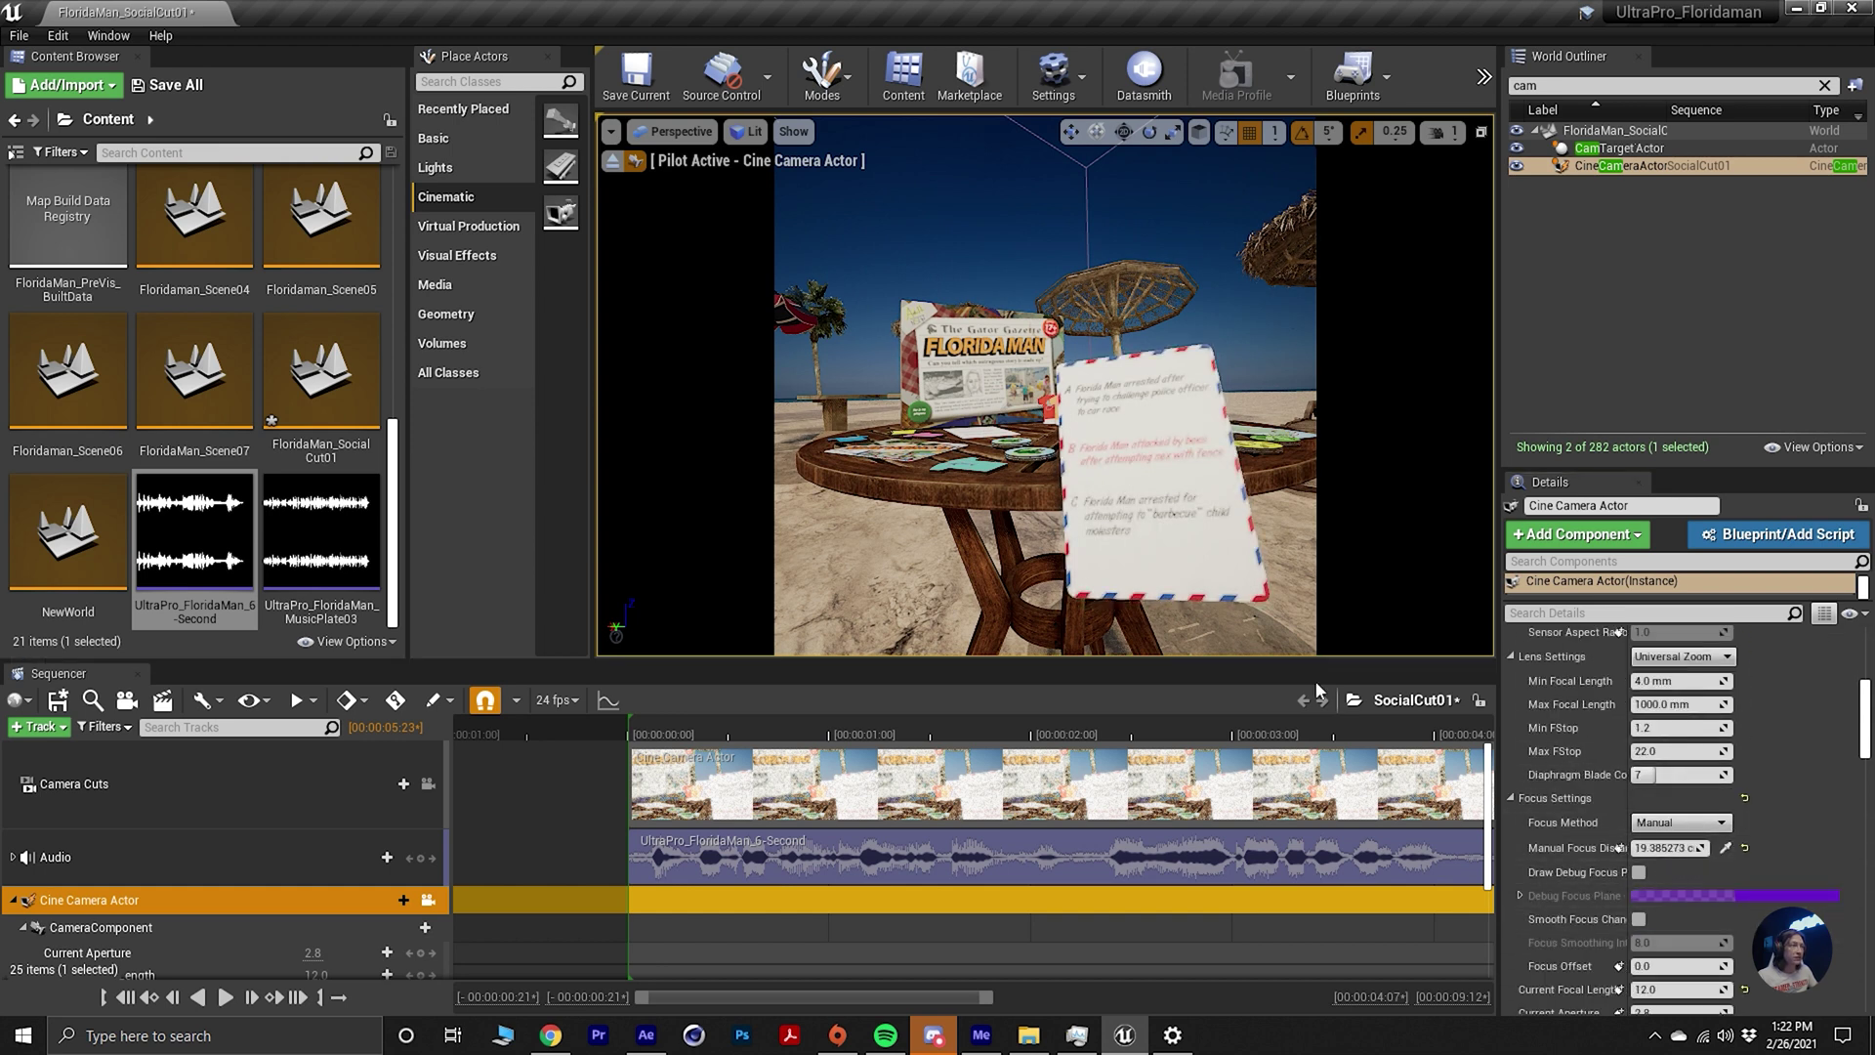
Set the camera's current focal length to 35, reframe the box and card, and sample the manual focus distance on the card.
{"action": "left_click", "coordinate": [1669, 989]}
{"action": "type", "text": "35"}
{"action": "key", "text": "Return"}
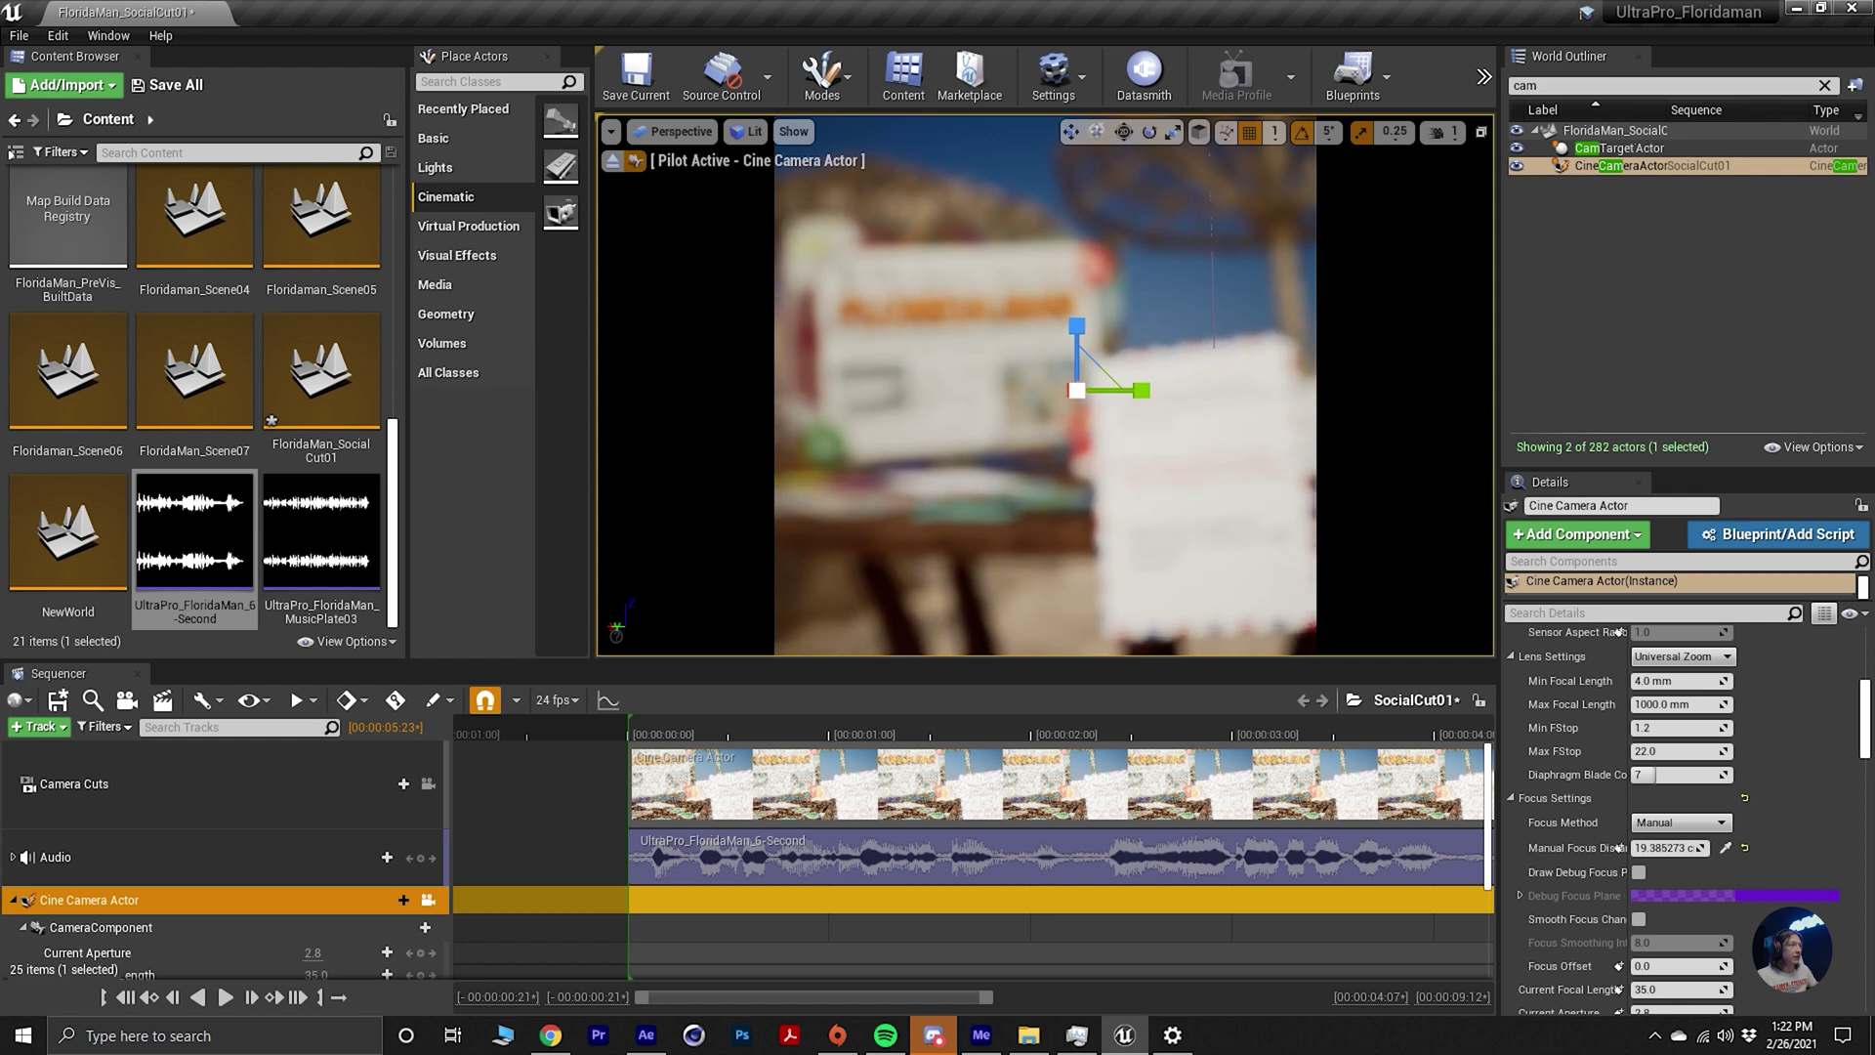
{"action": "left_click", "coordinate": [1726, 848]}
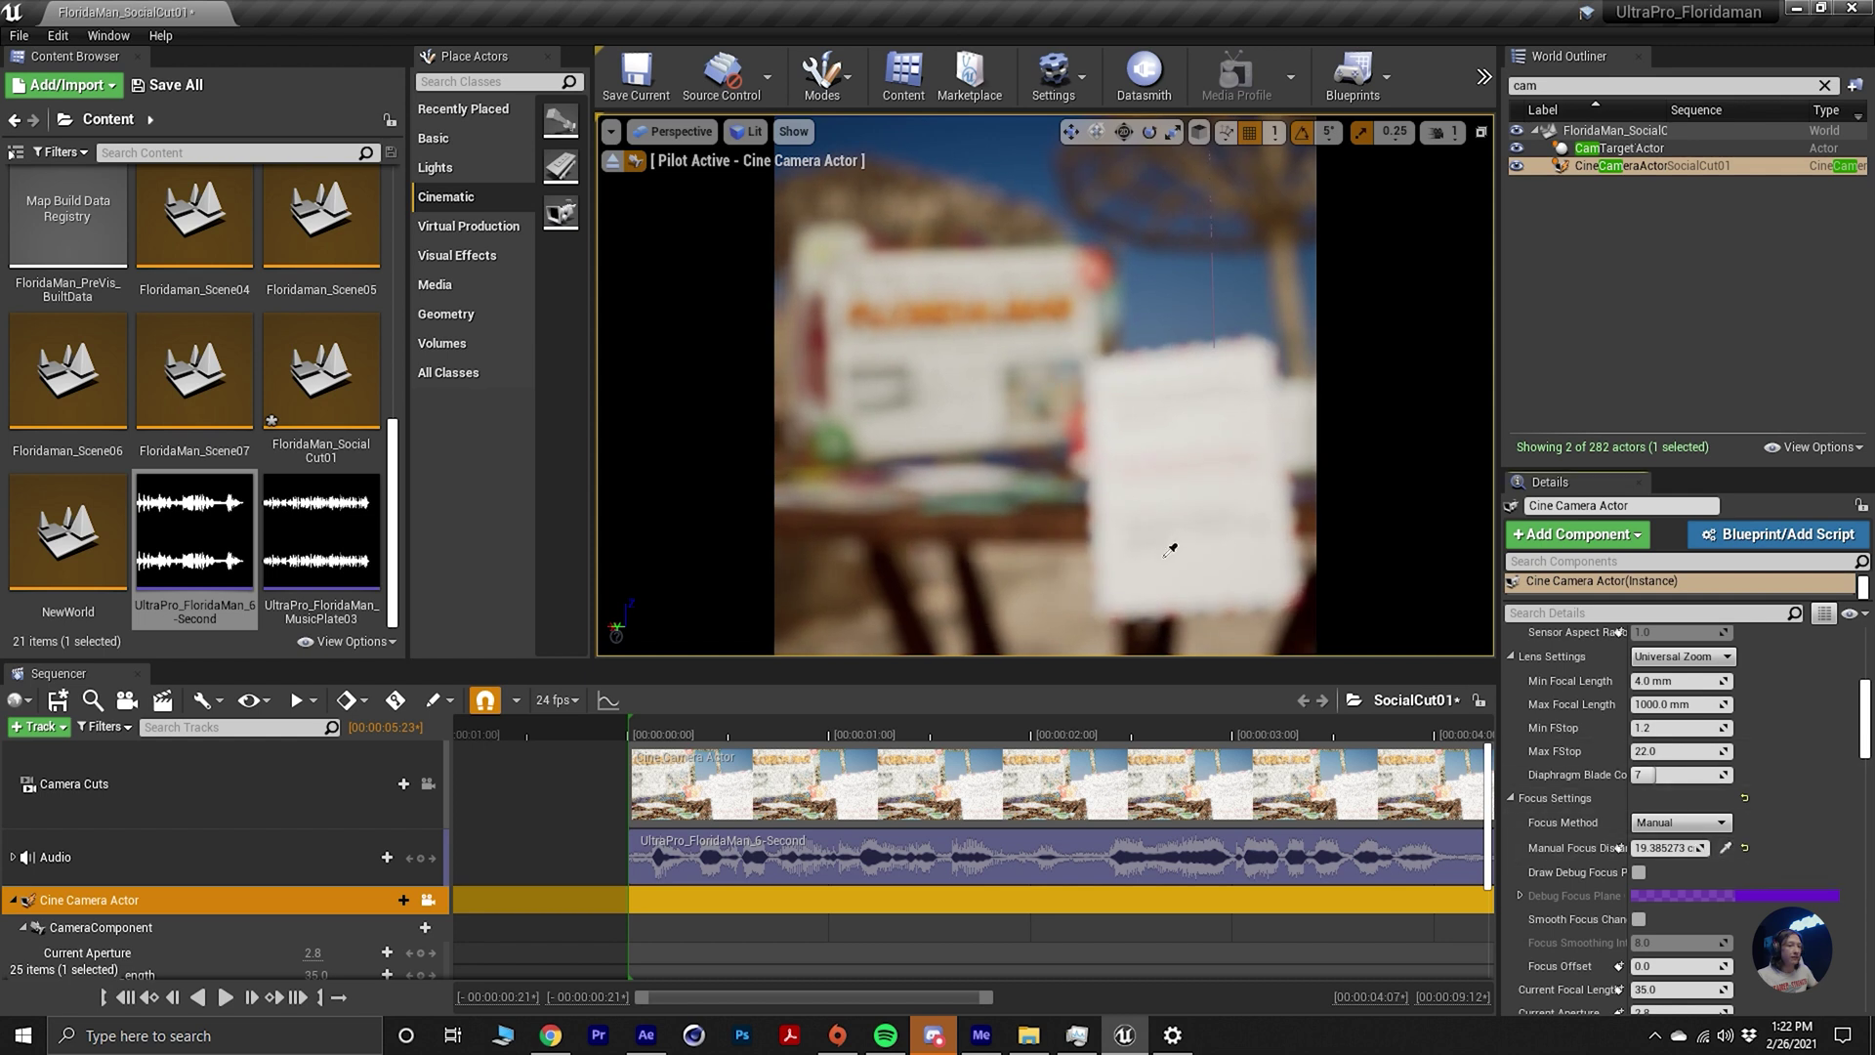
{"action": "left_click", "coordinate": [1185, 510]}
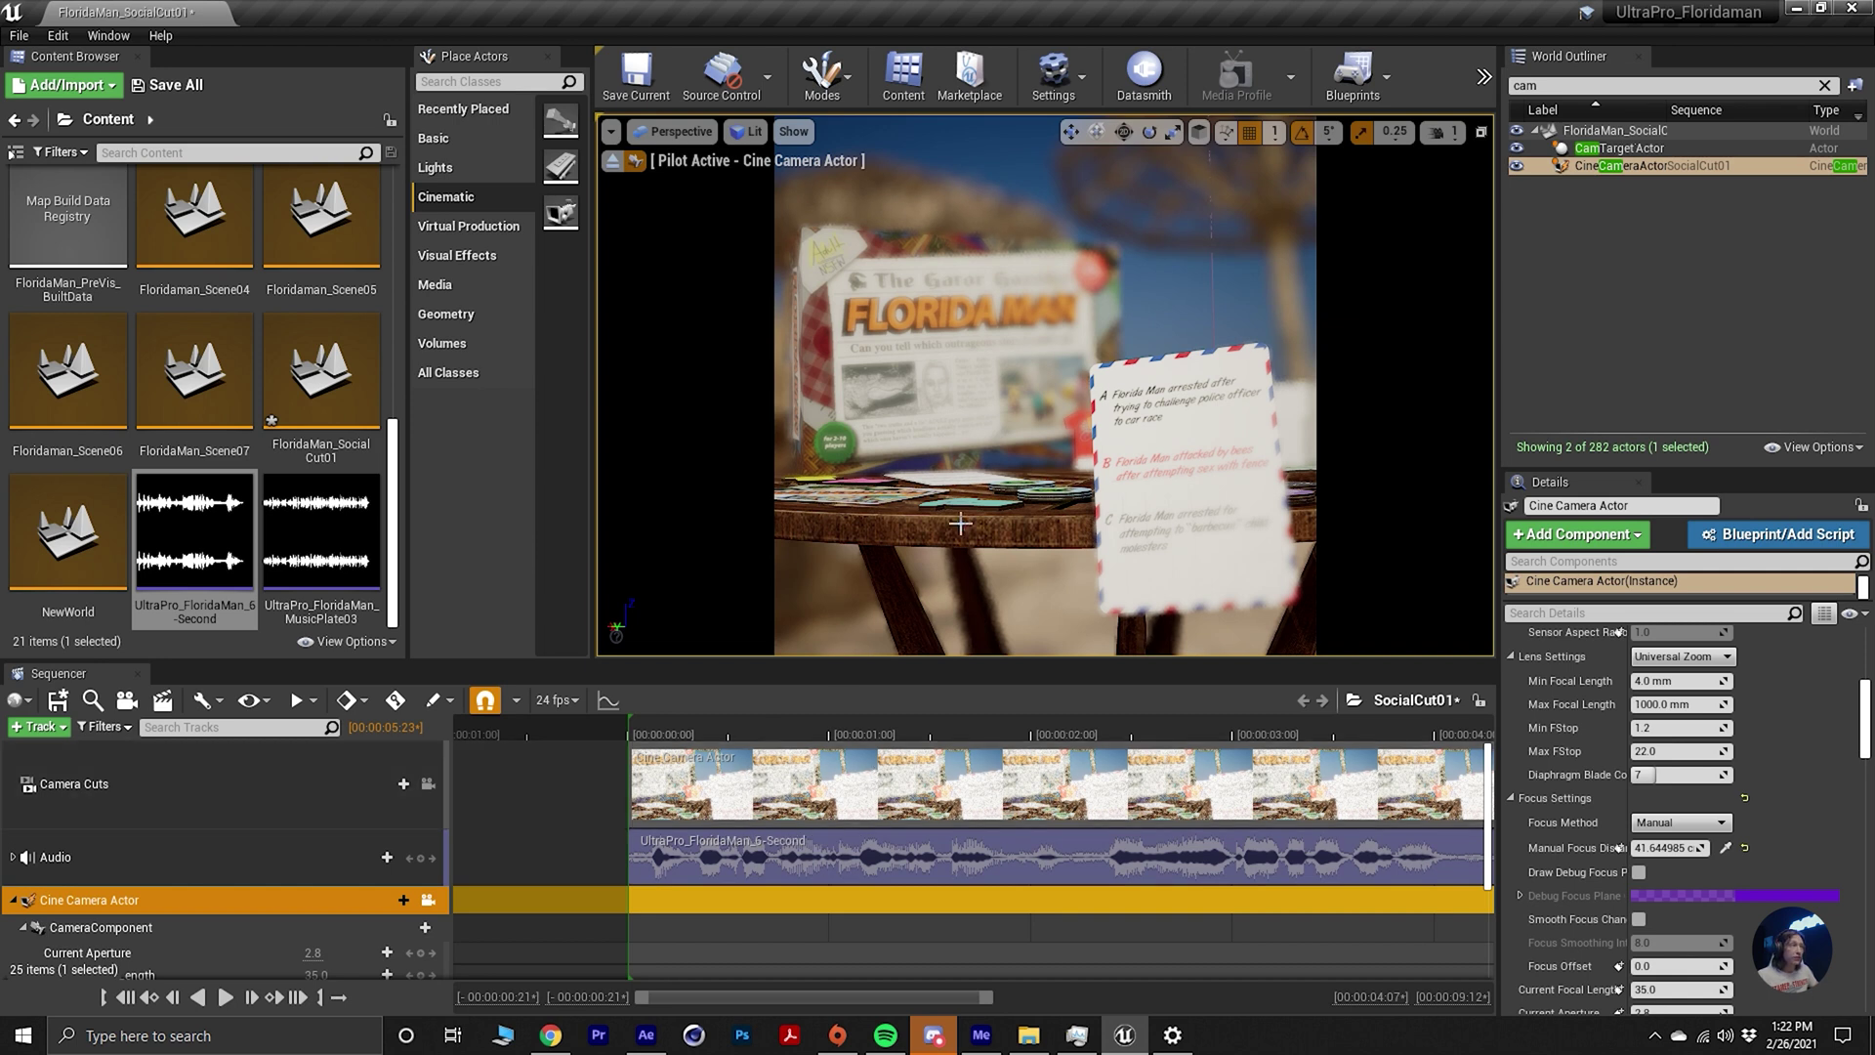
Sample the cine camera's manual focus distance on the foreground card and set its current aperture to 4.0.
{"action": "left_click", "coordinate": [1726, 848]}
{"action": "left_click", "coordinate": [1205, 536]}
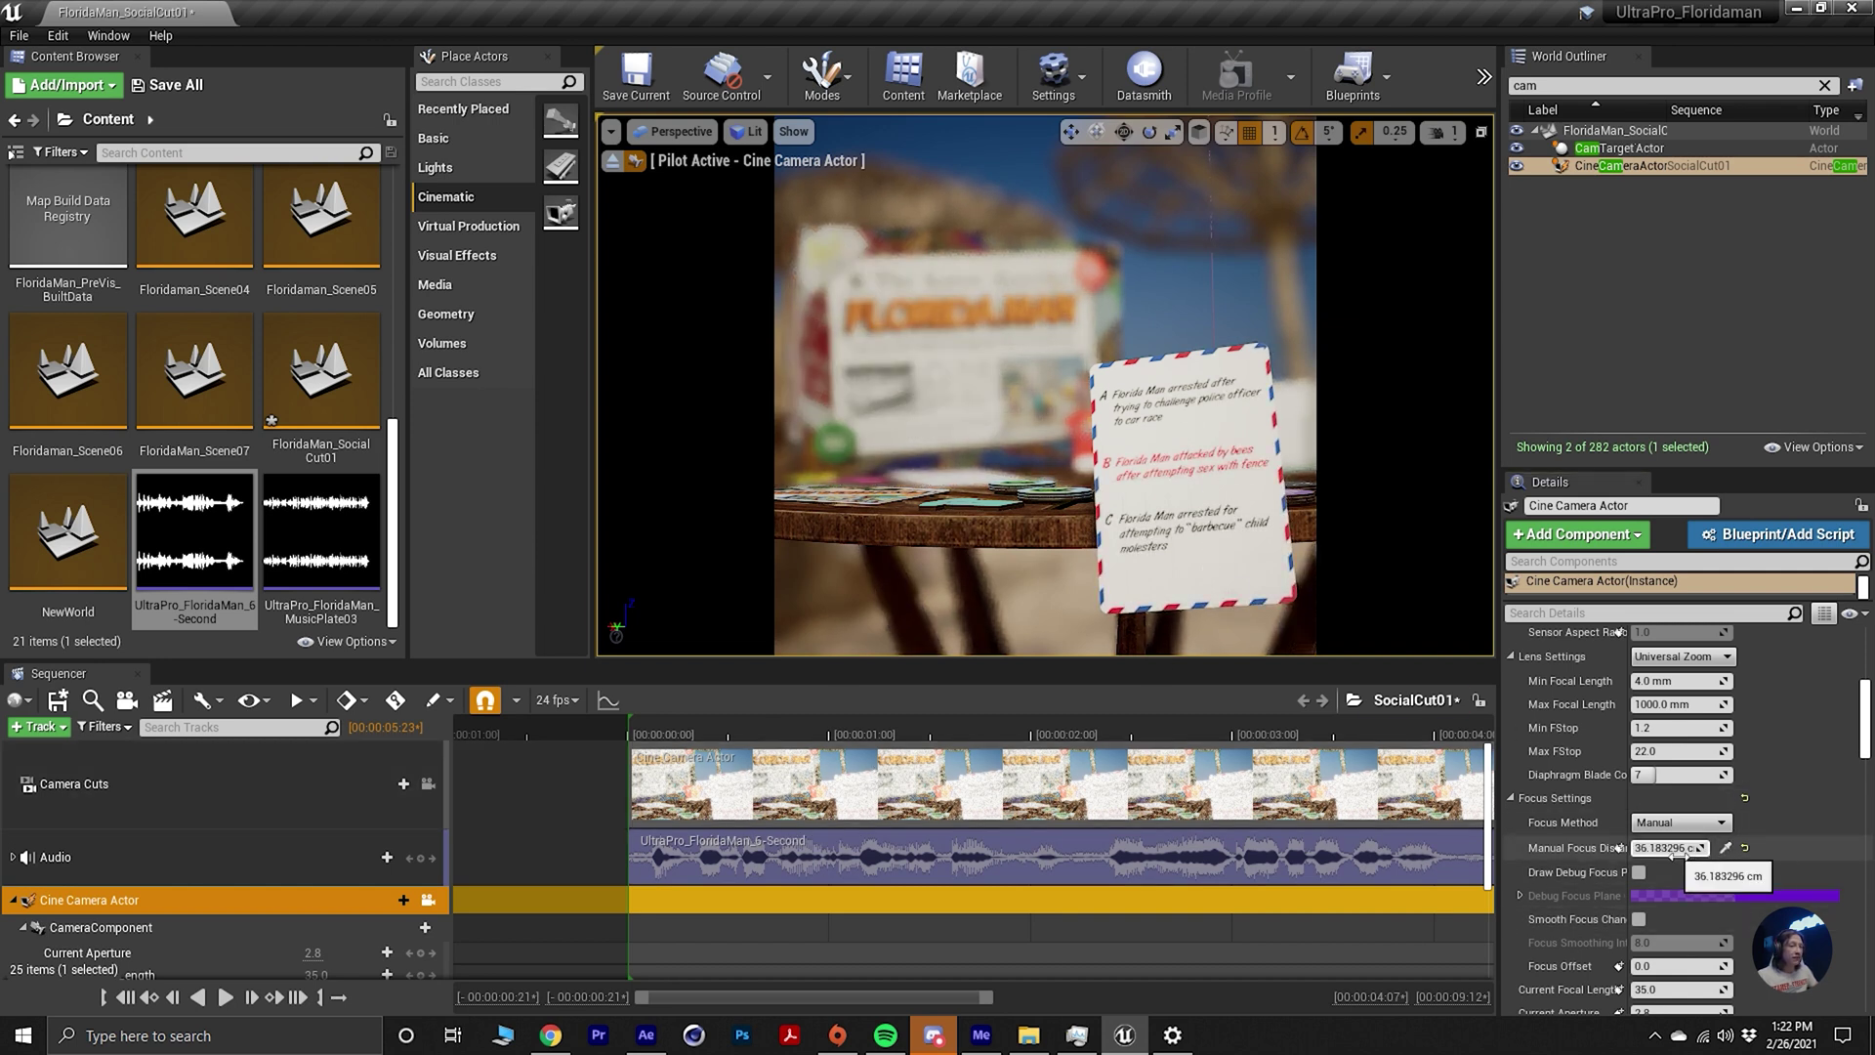
{"action": "scroll", "coordinate": [1674, 954], "scroll_direction": "down", "scroll_amount": 2}
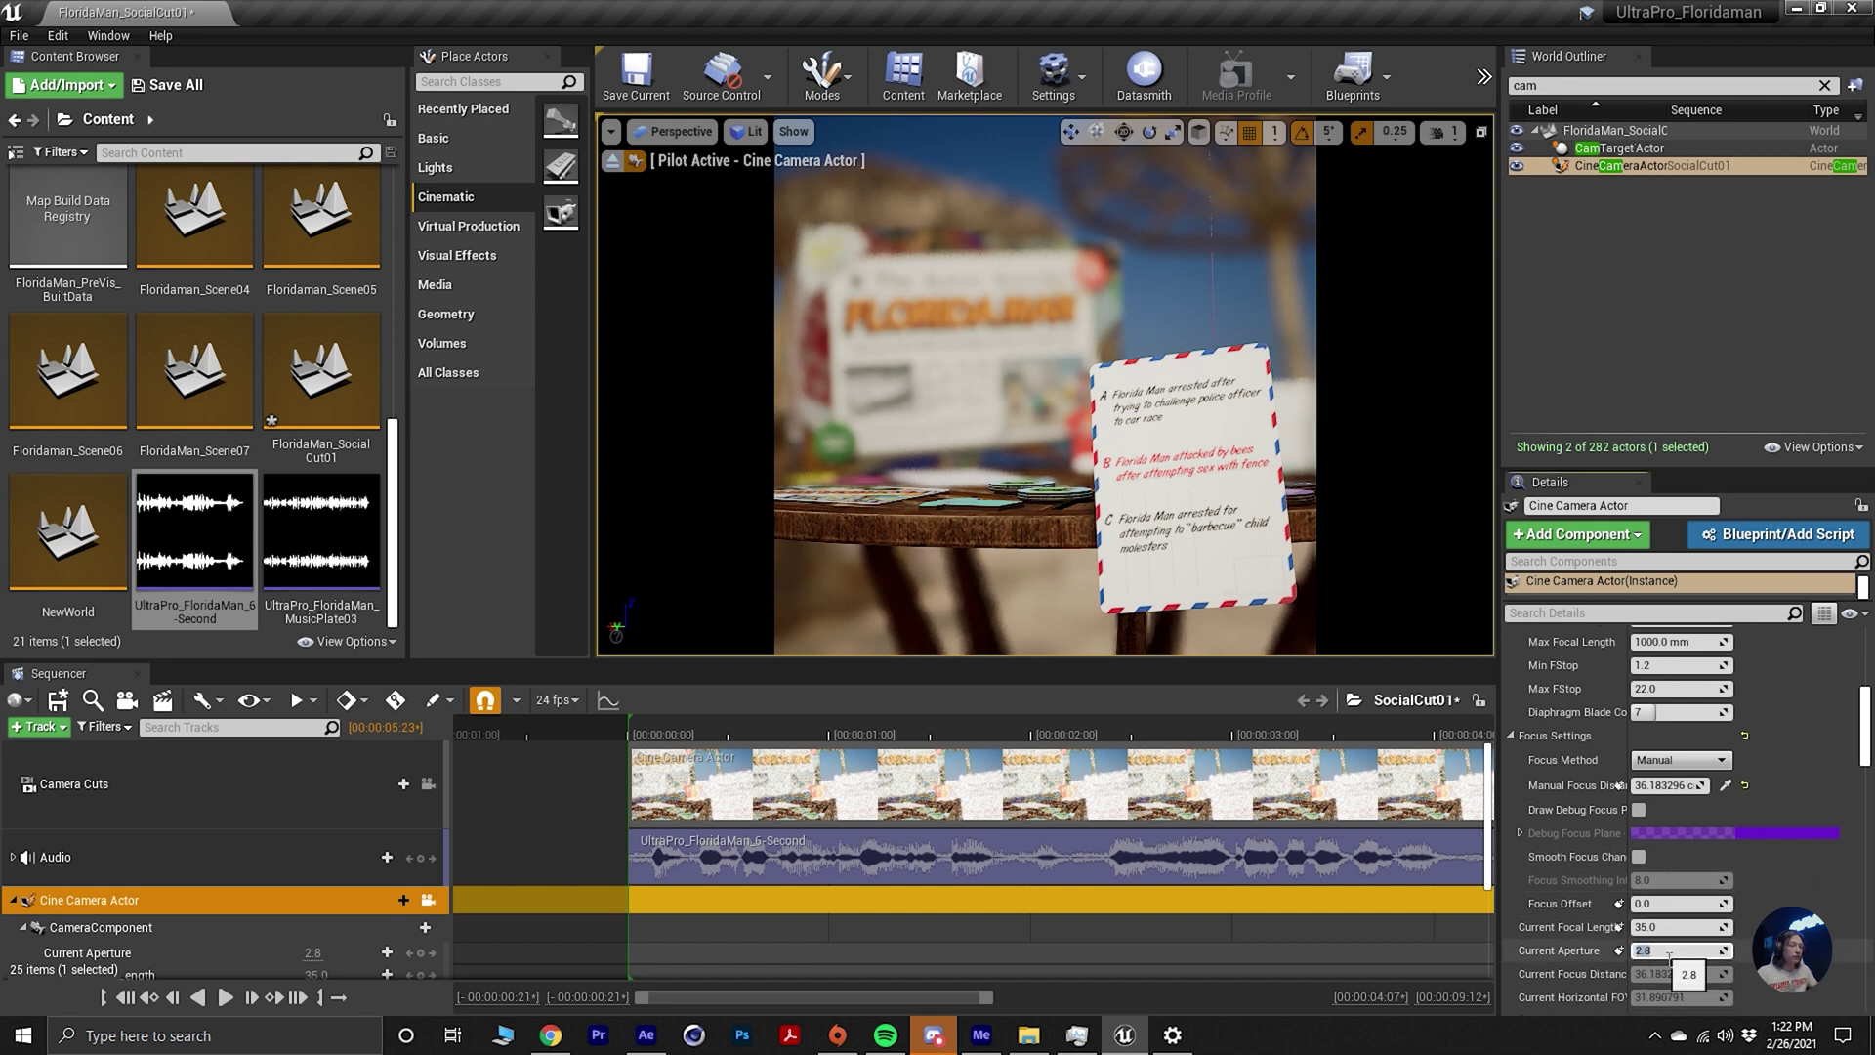
{"action": "key", "text": "Return"}
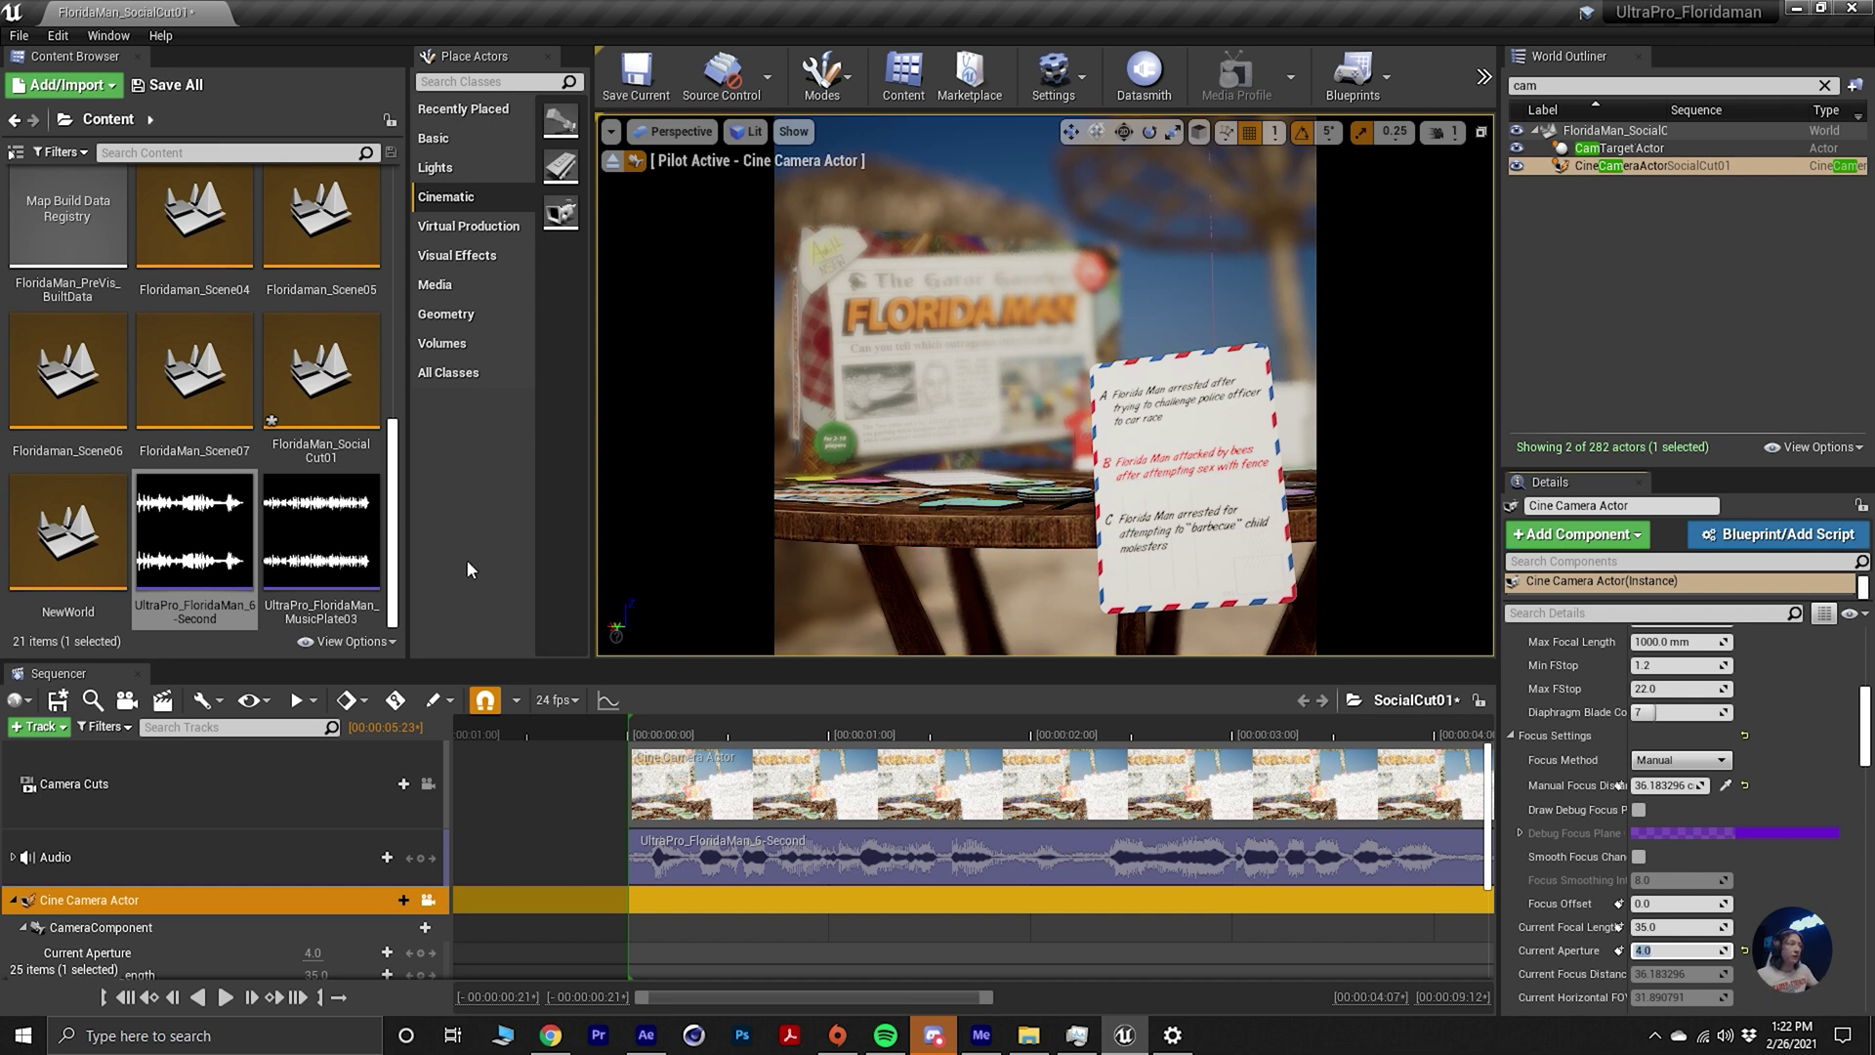
Try to add a transform key for the Cine Camera Actor in the sequence.
{"action": "scroll", "coordinate": [567, 884], "scroll_direction": "down", "scroll_amount": 3}
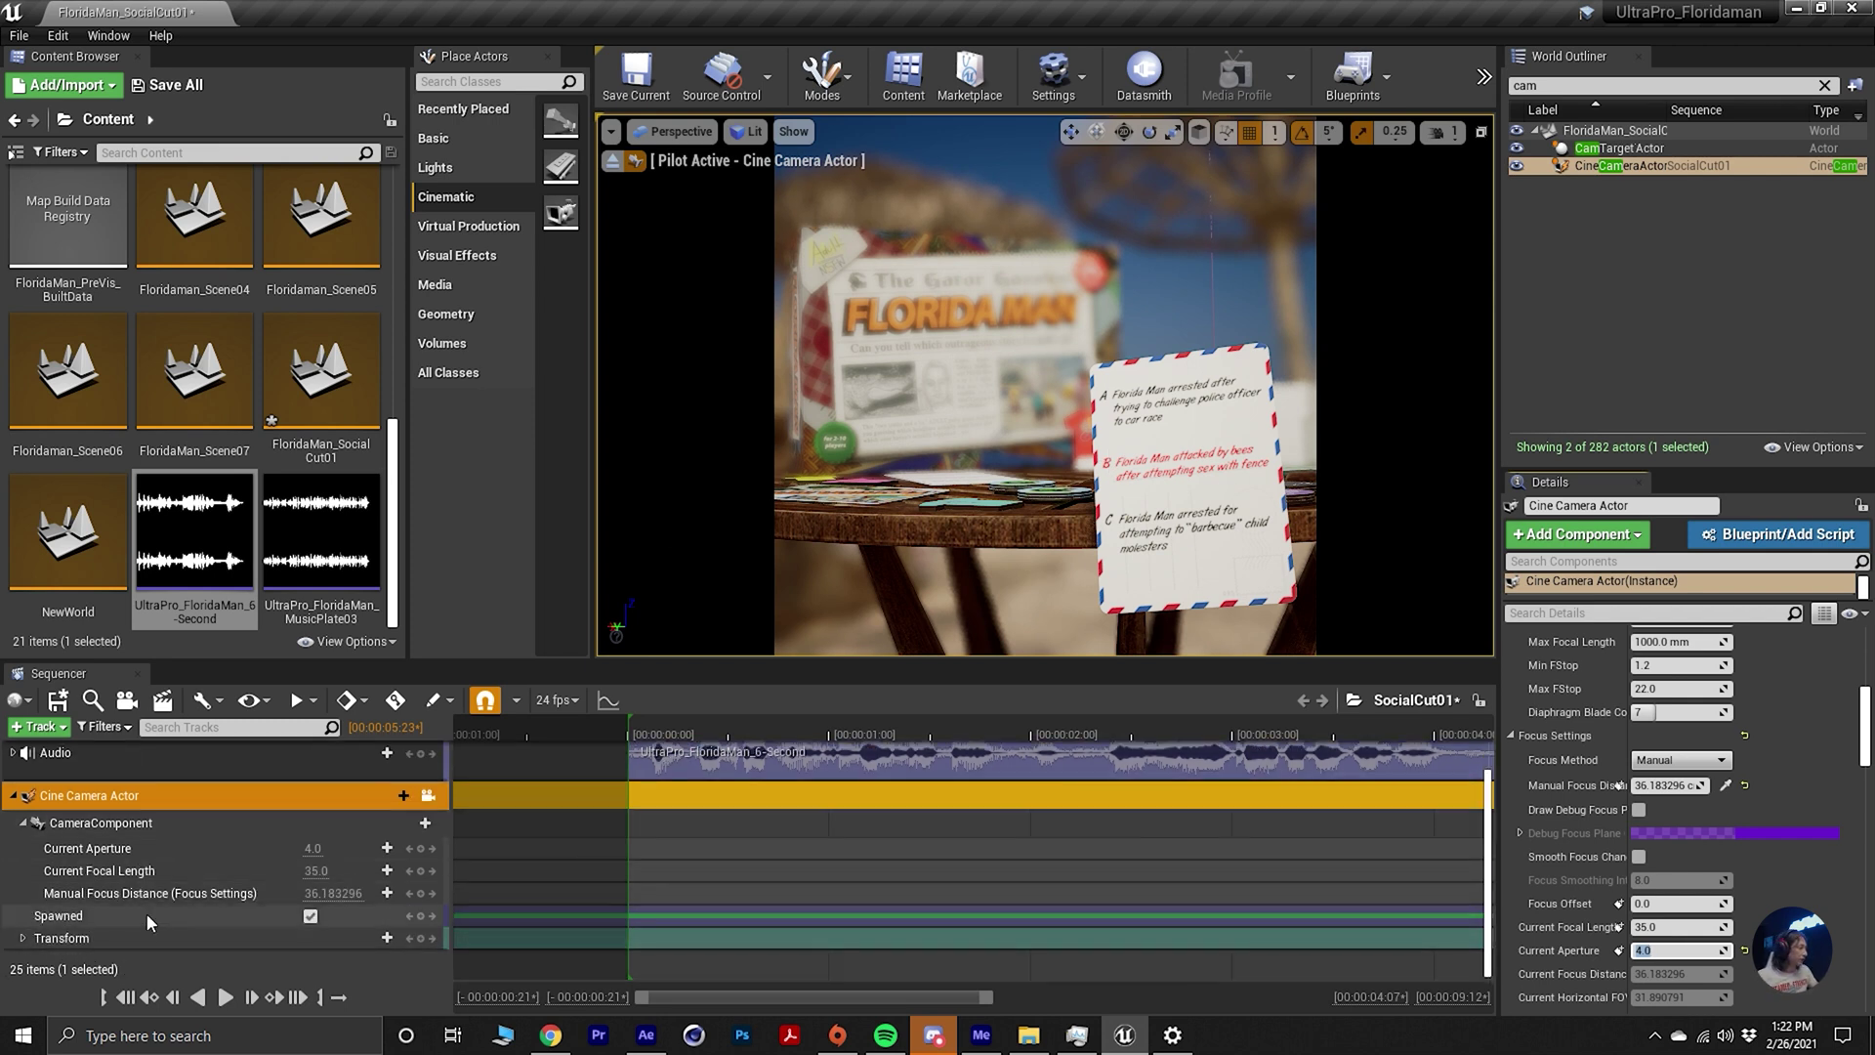
{"action": "left_click", "coordinate": [422, 921]}
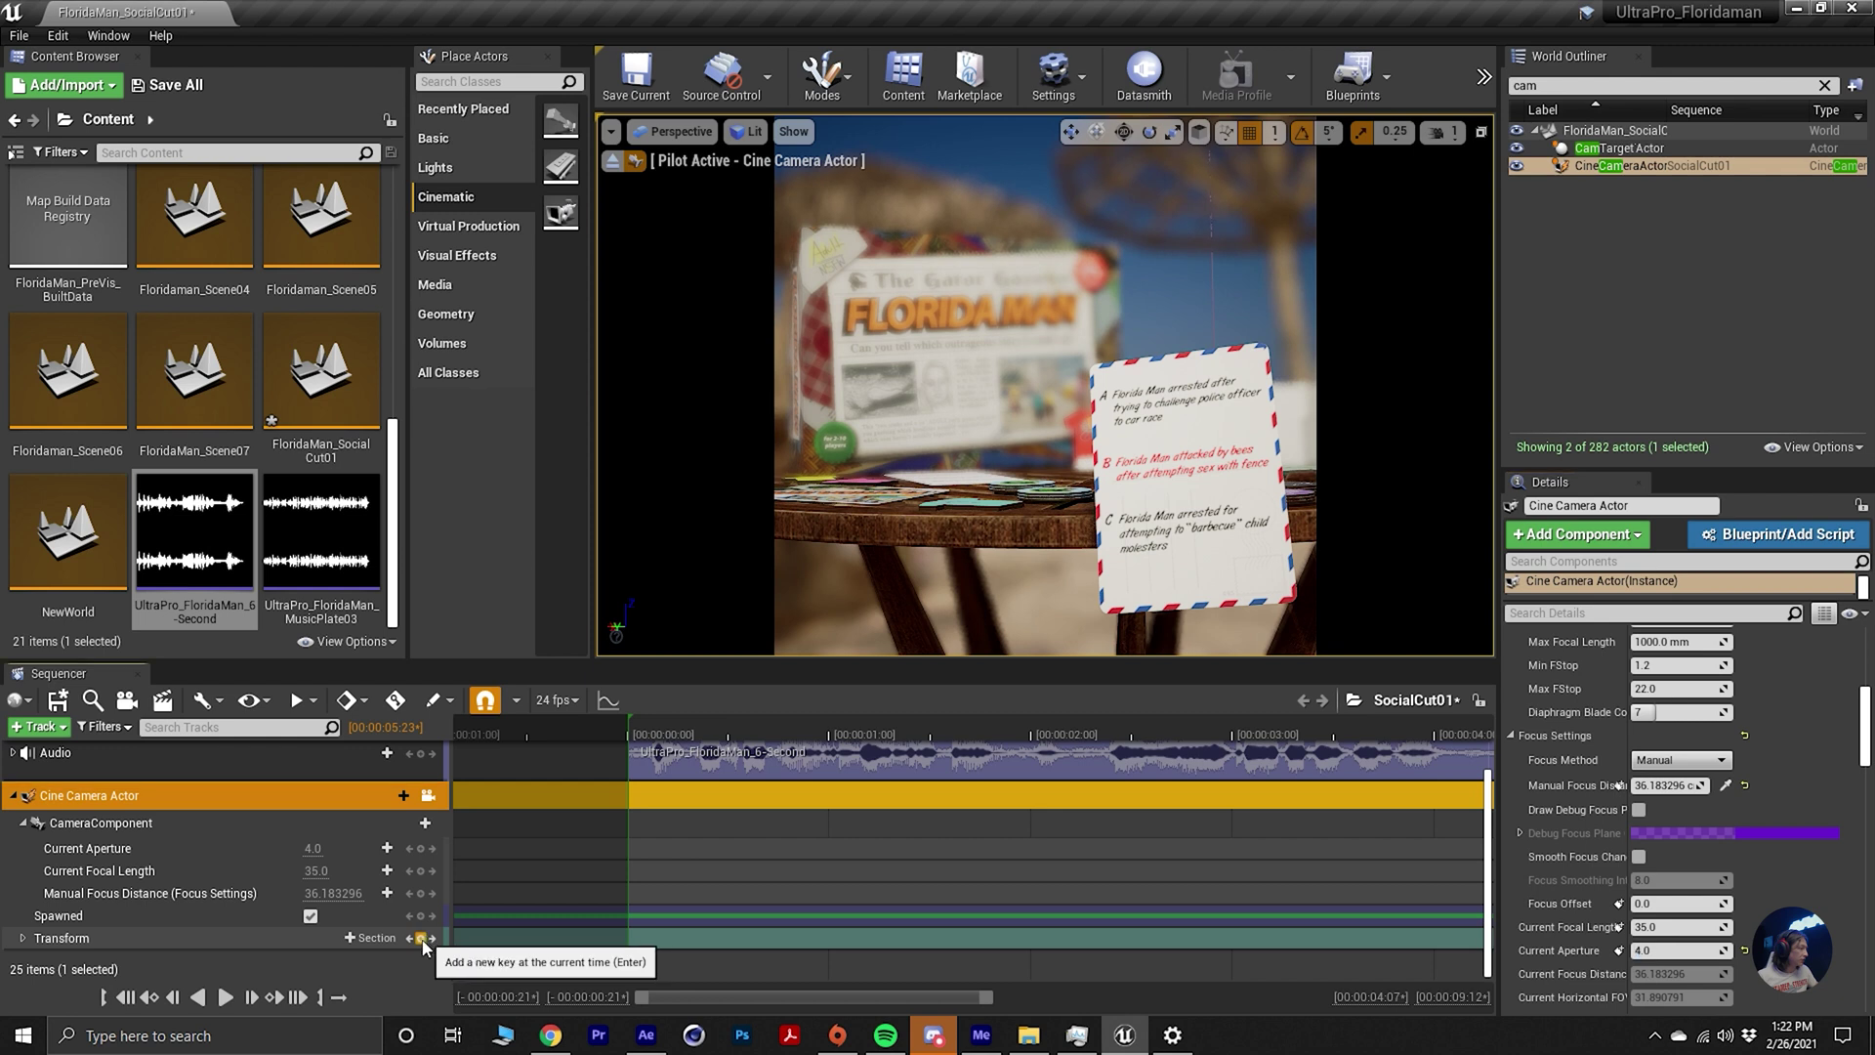
{"action": "left_click", "coordinate": [24, 939]}
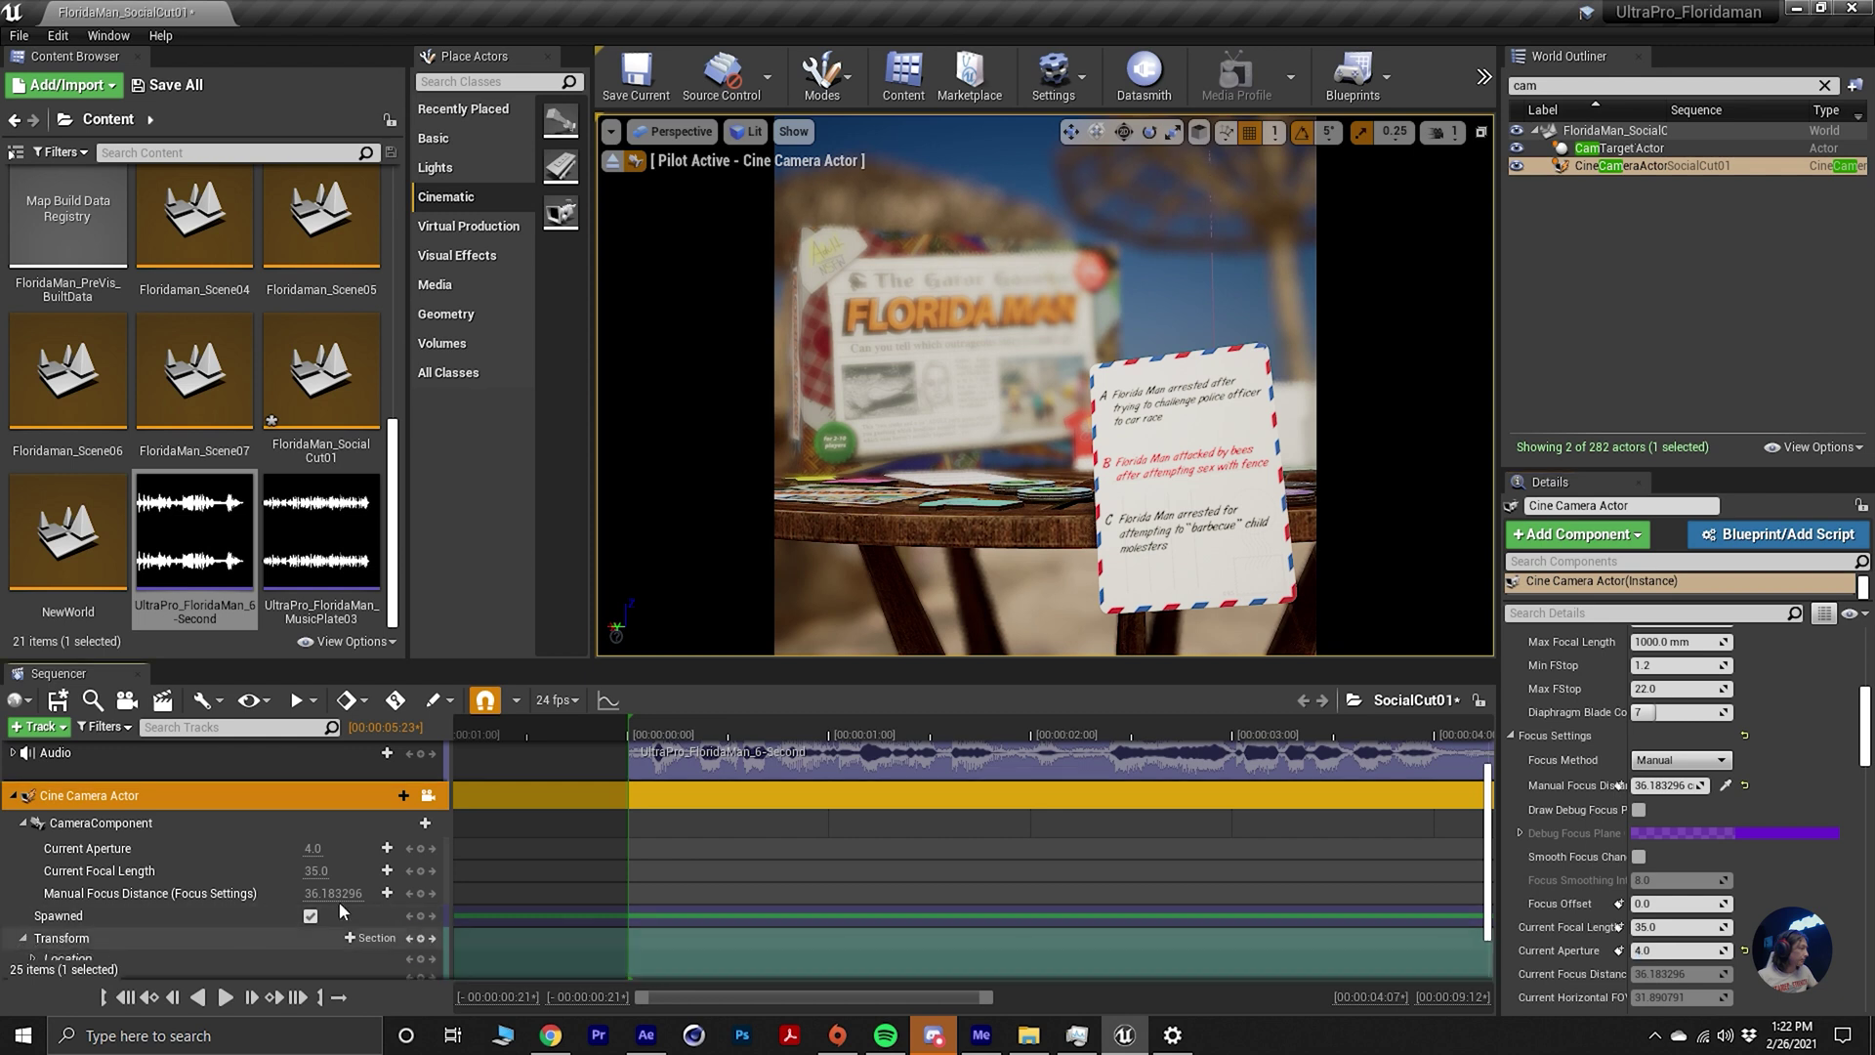
{"action": "scroll", "coordinate": [338, 900], "scroll_direction": "down", "scroll_amount": 2}
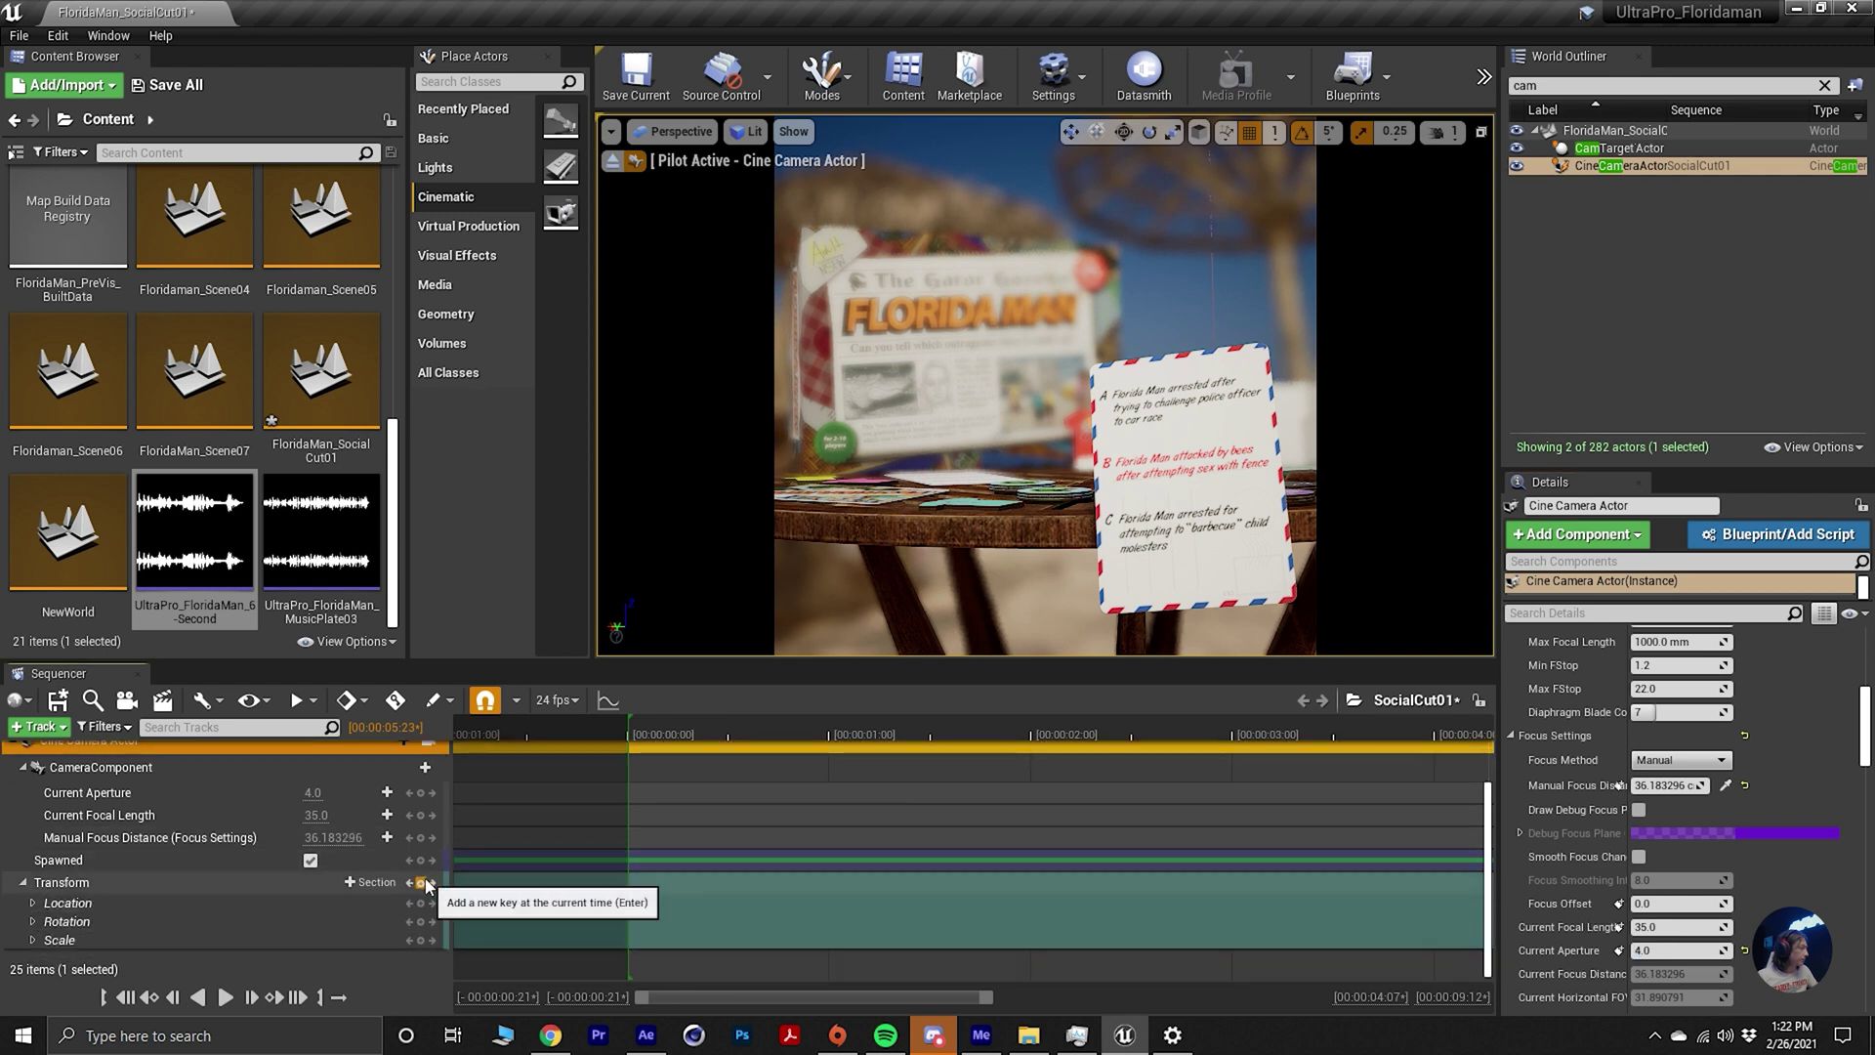
{"action": "left_click", "coordinate": [1603, 168]}
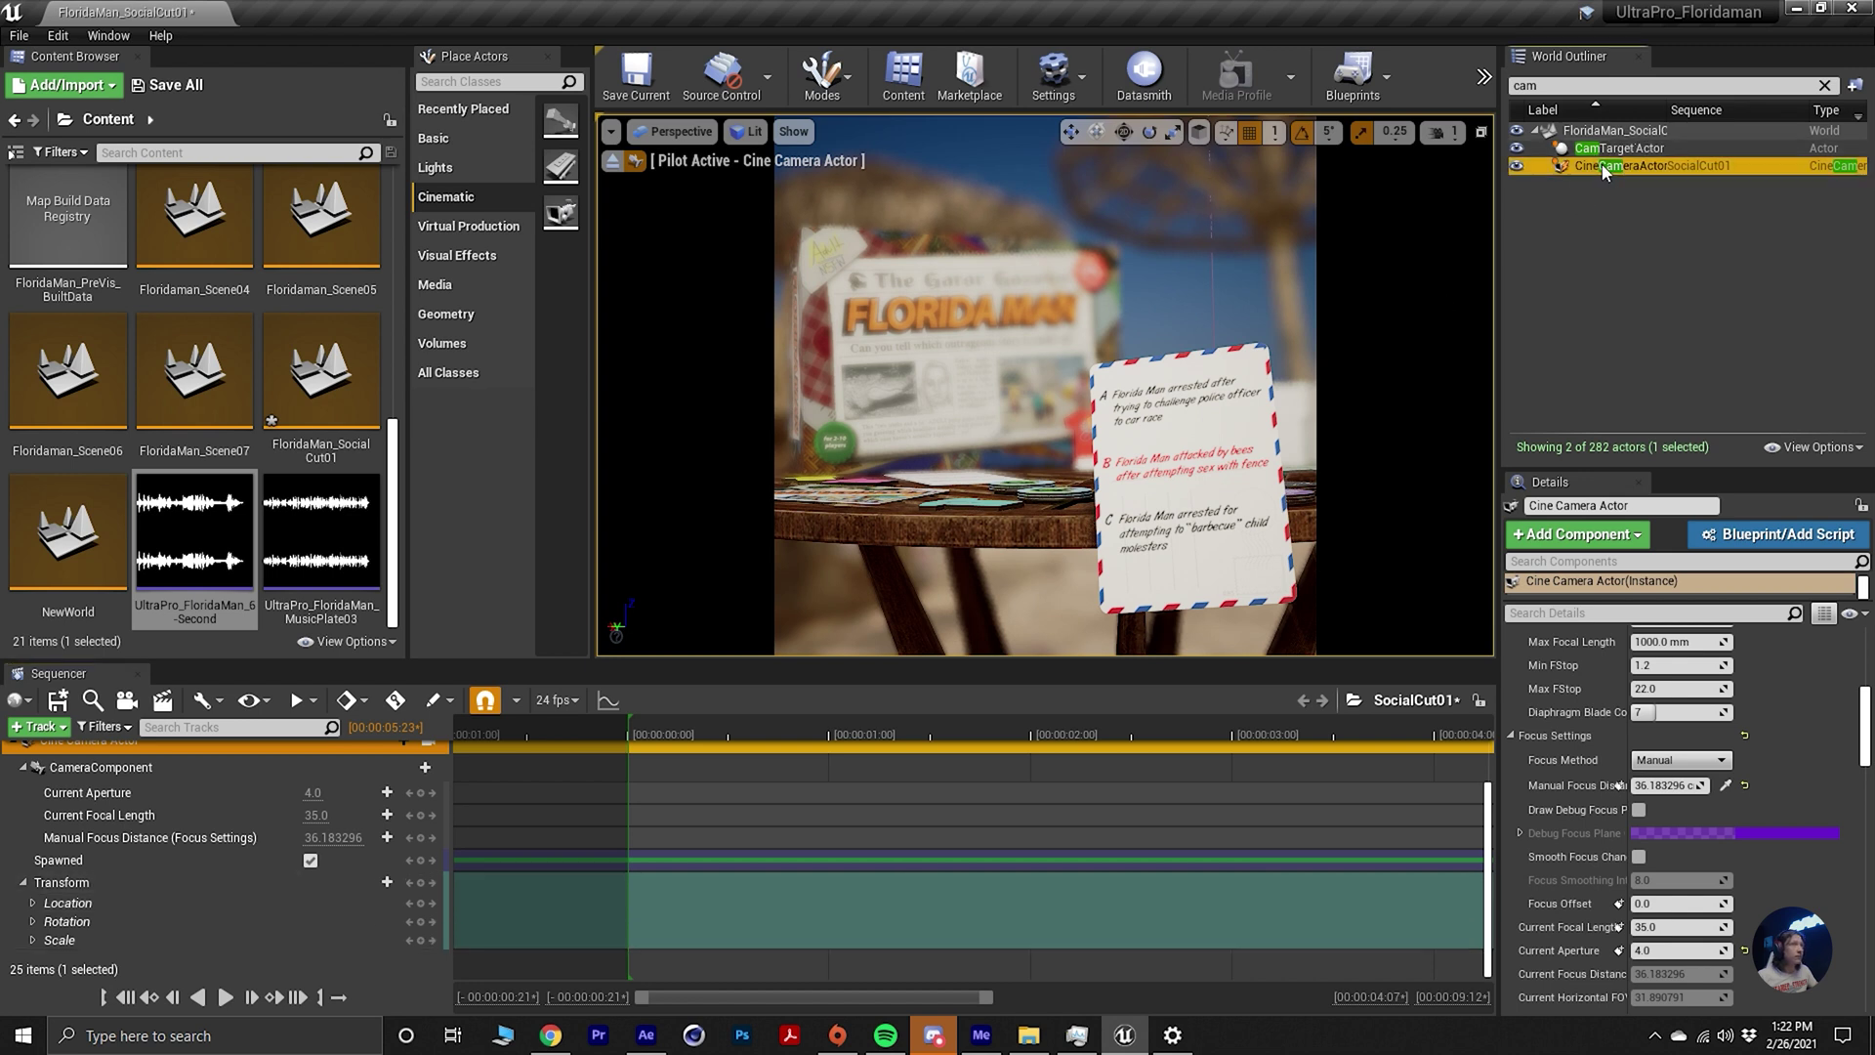
{"action": "left_click_drag", "start_coordinate": [1118, 452], "coordinate": [255, 916]}
{"action": "scroll", "coordinate": [108, 811], "scroll_direction": "up", "scroll_amount": 3}
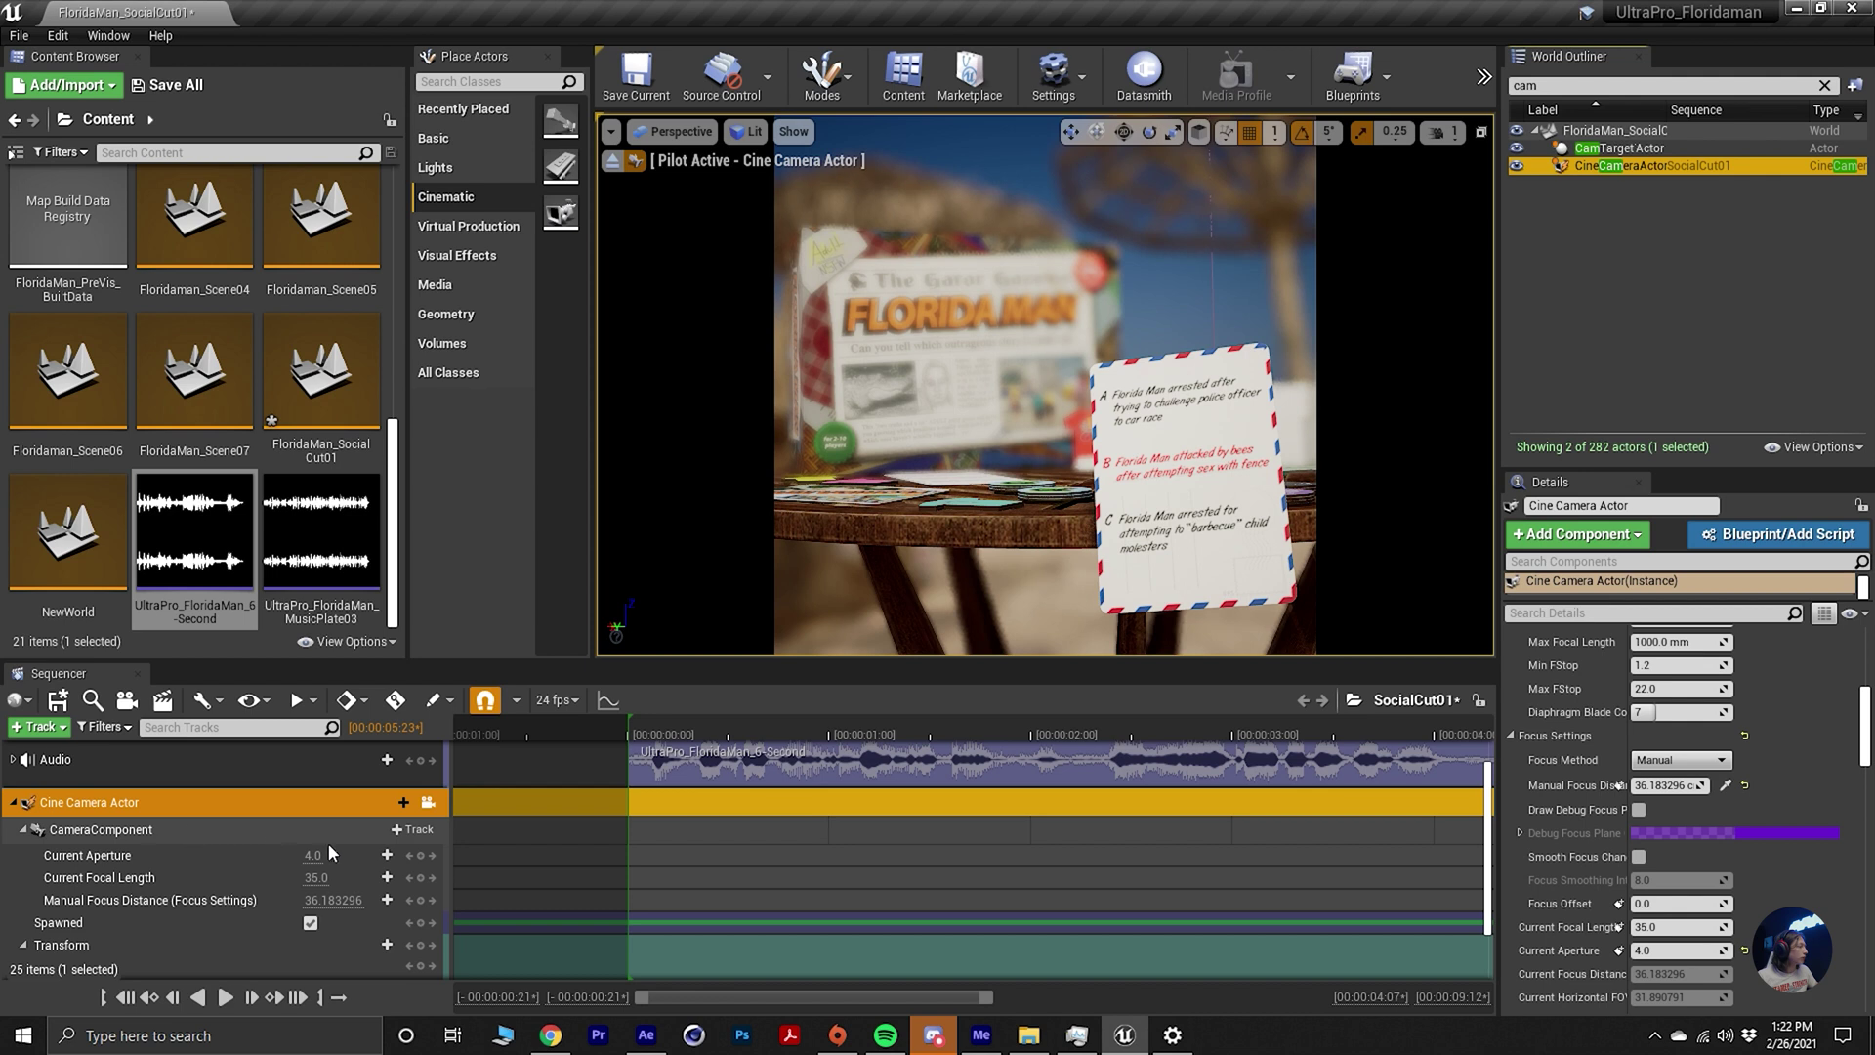
{"action": "left_click", "coordinate": [394, 833]}
{"action": "left_click", "coordinate": [138, 809]}
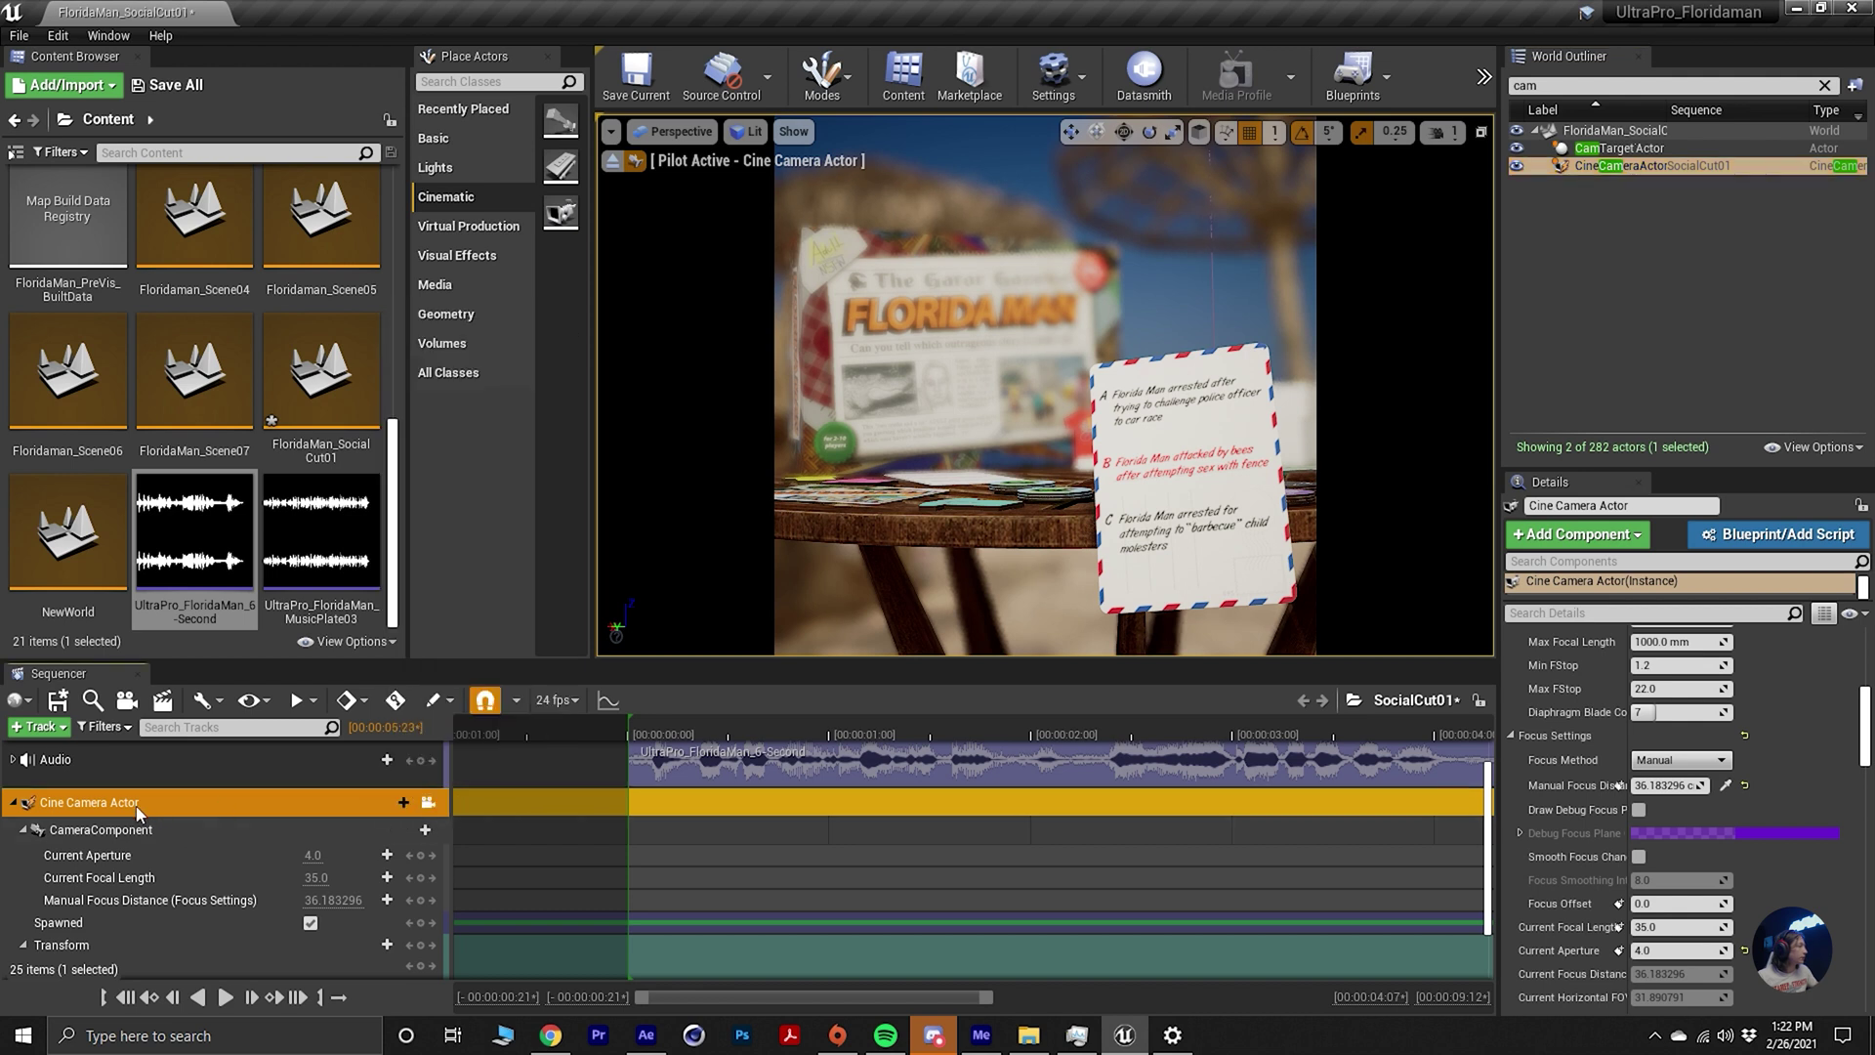
{"action": "left_click", "coordinate": [388, 803]}
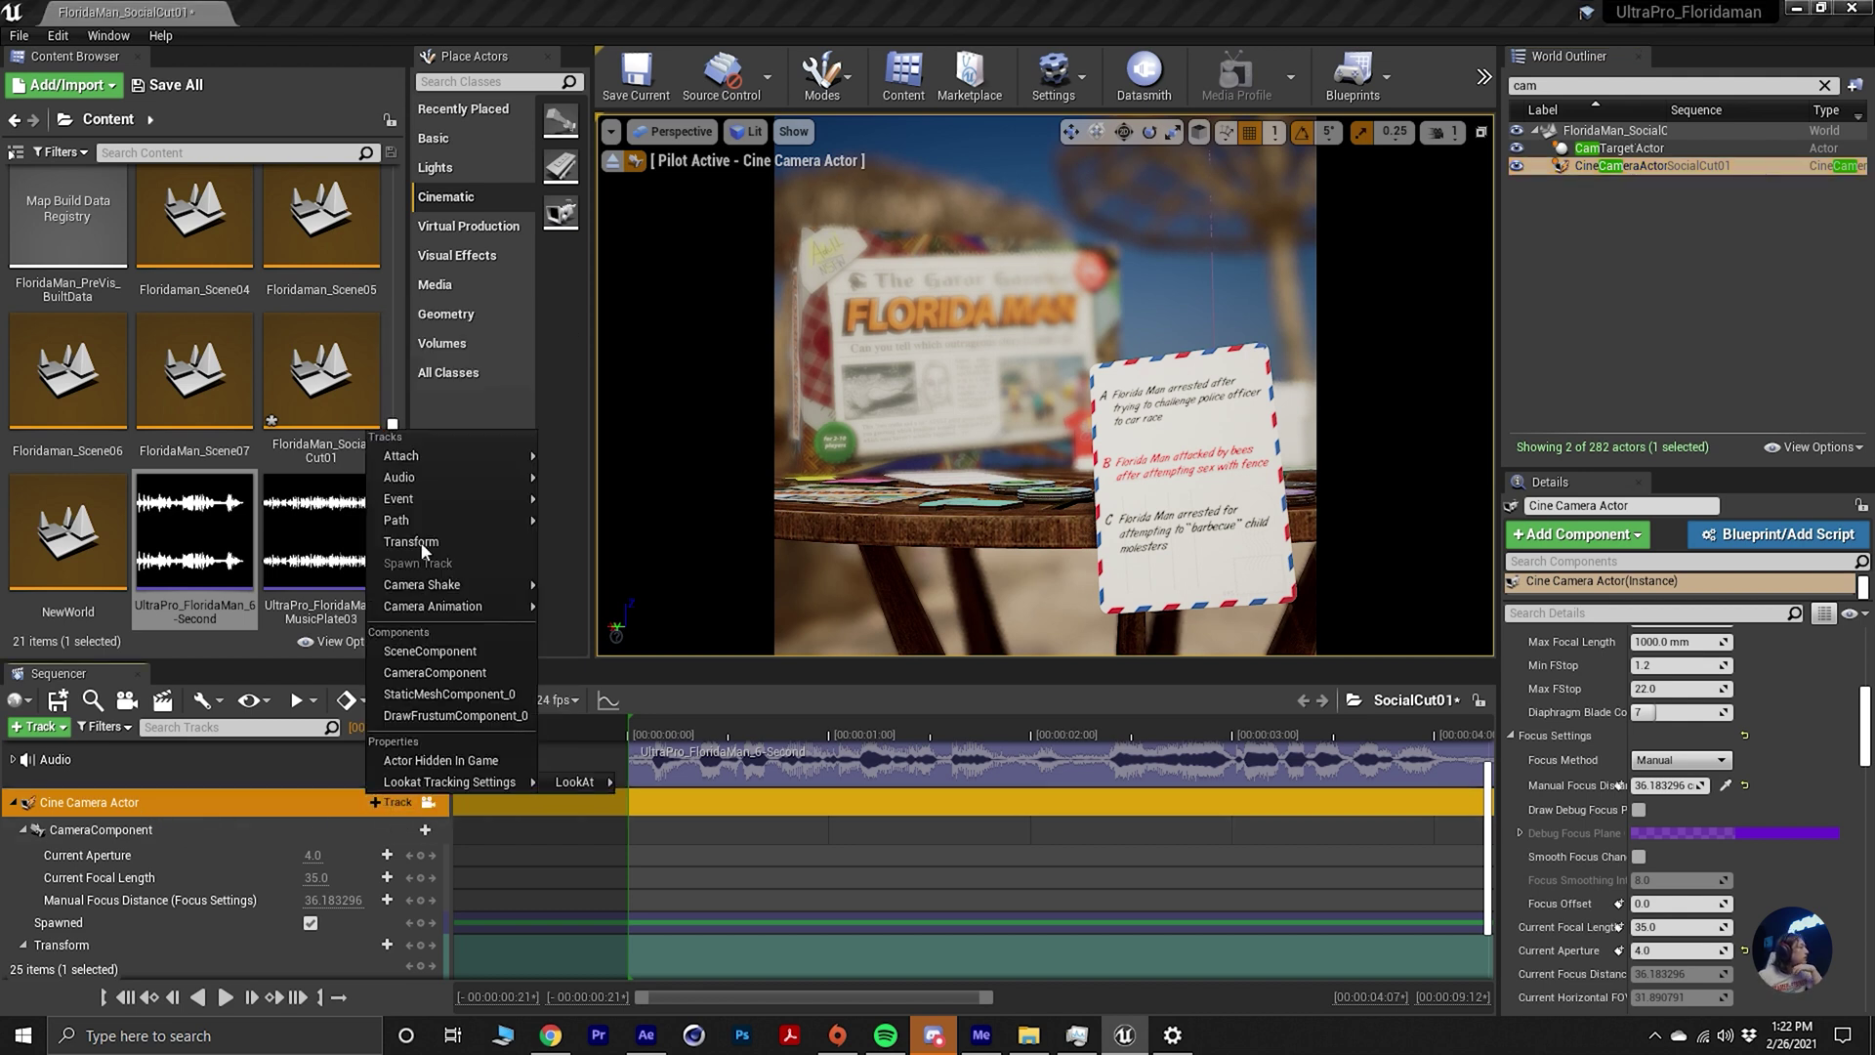
{"action": "left_click", "coordinate": [401, 658]}
{"action": "scroll", "coordinate": [337, 940], "scroll_direction": "down", "scroll_amount": 3}
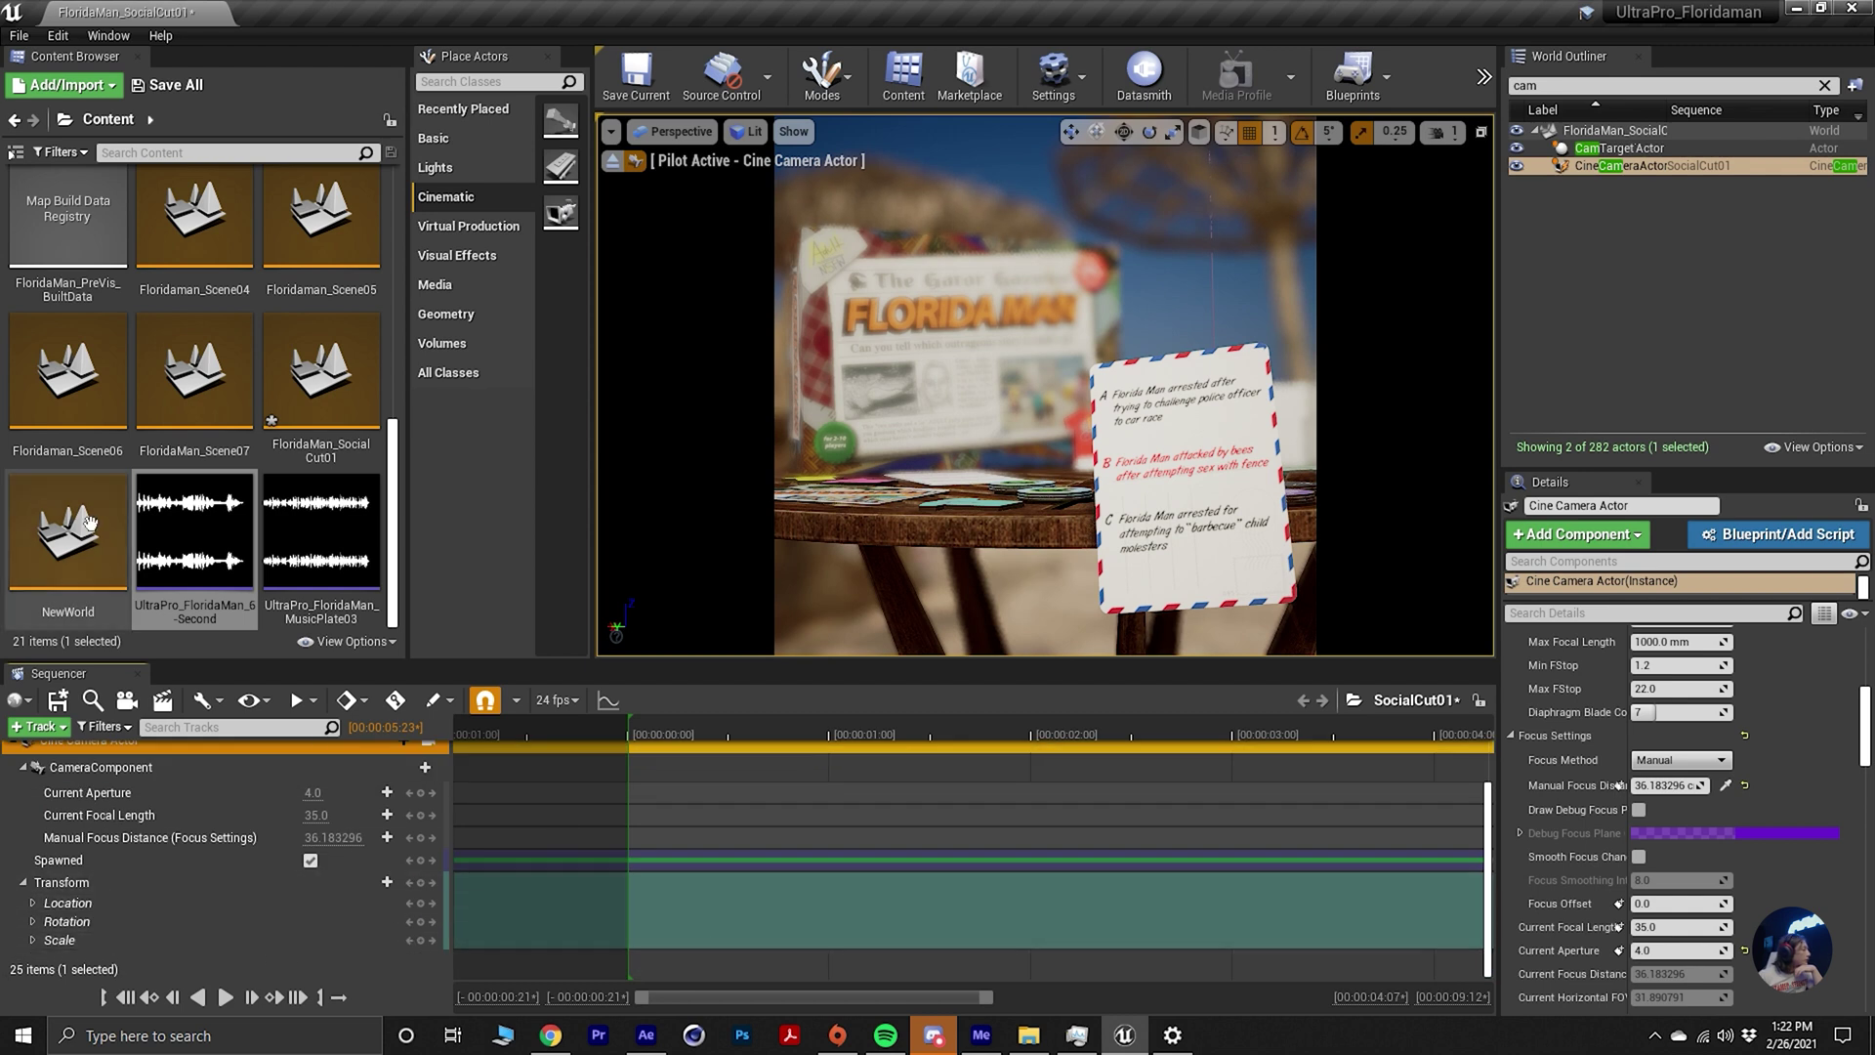
Reopen the SocialCut01 level sequence from the Animations folder after switching to another sequence, and show the camera's transform tracks.
{"action": "scroll", "coordinate": [184, 305], "scroll_direction": "up", "scroll_amount": 3}
{"action": "scroll", "coordinate": [184, 305], "scroll_direction": "up", "scroll_amount": 2}
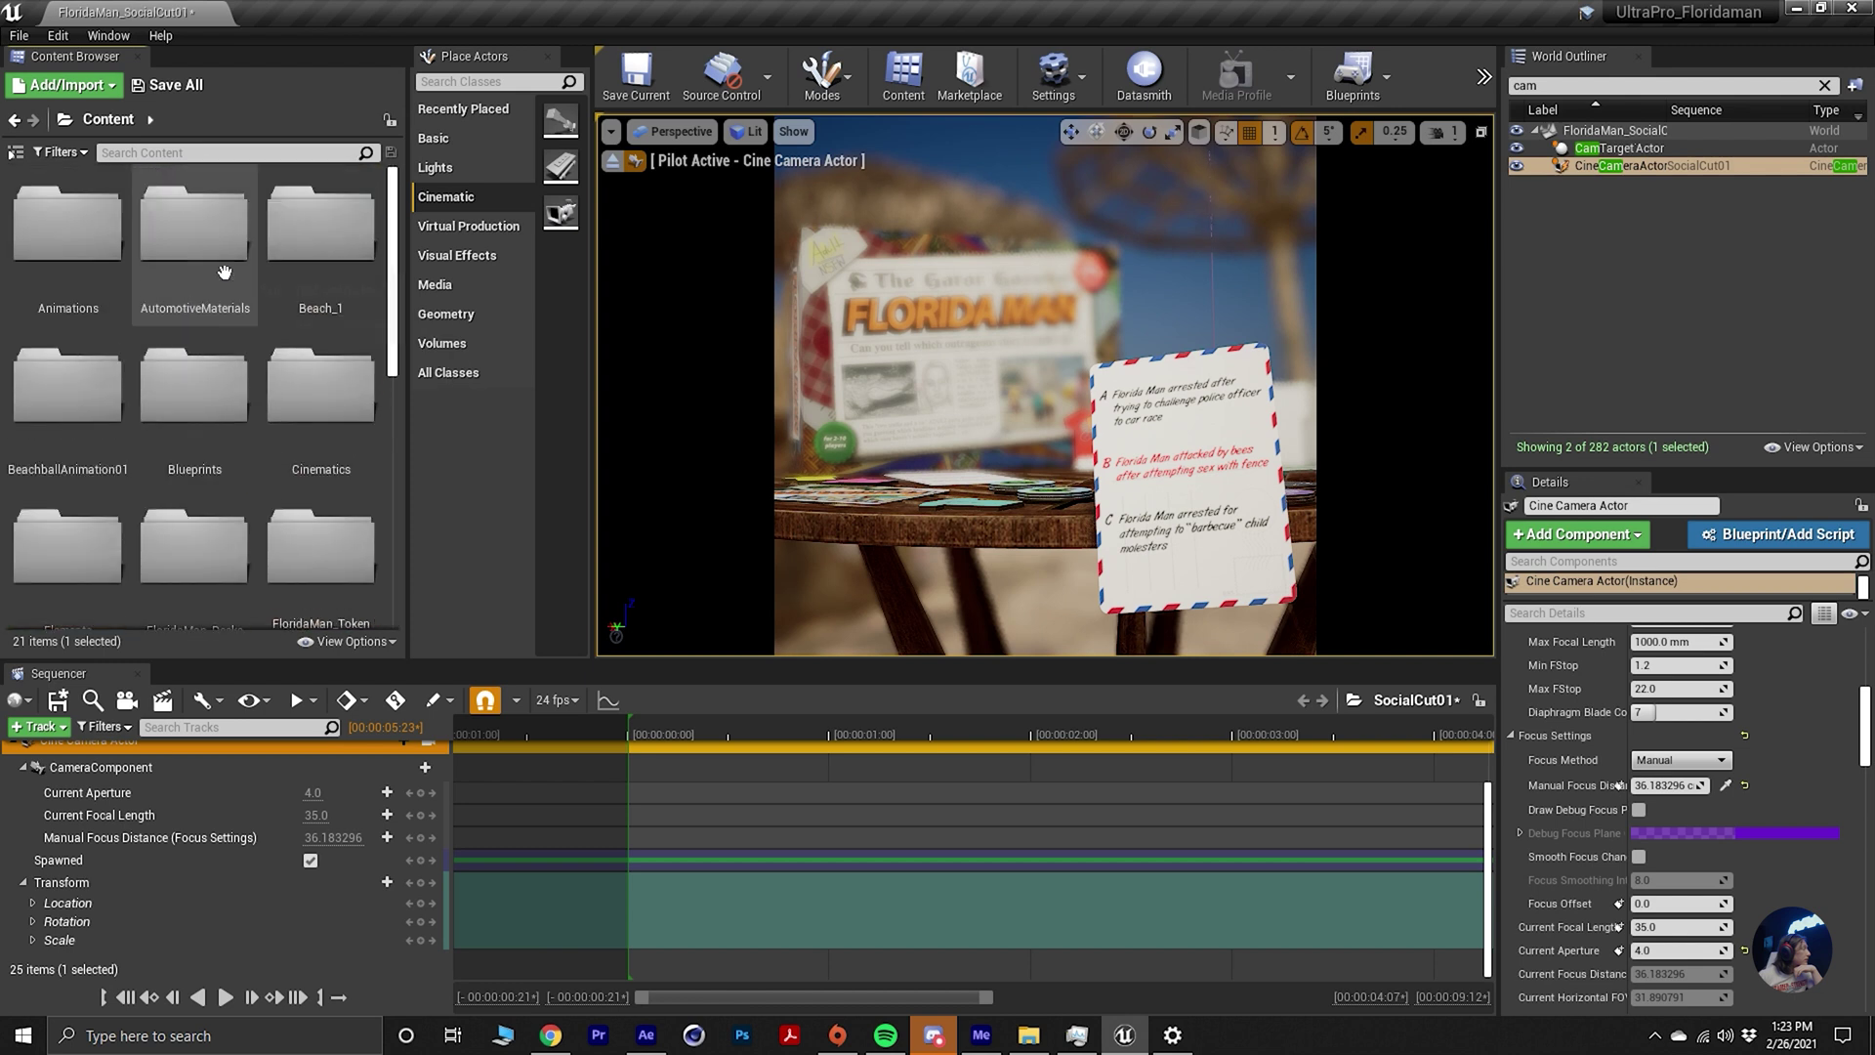
{"action": "double_click", "coordinate": [88, 234]}
{"action": "left_click", "coordinate": [337, 410]}
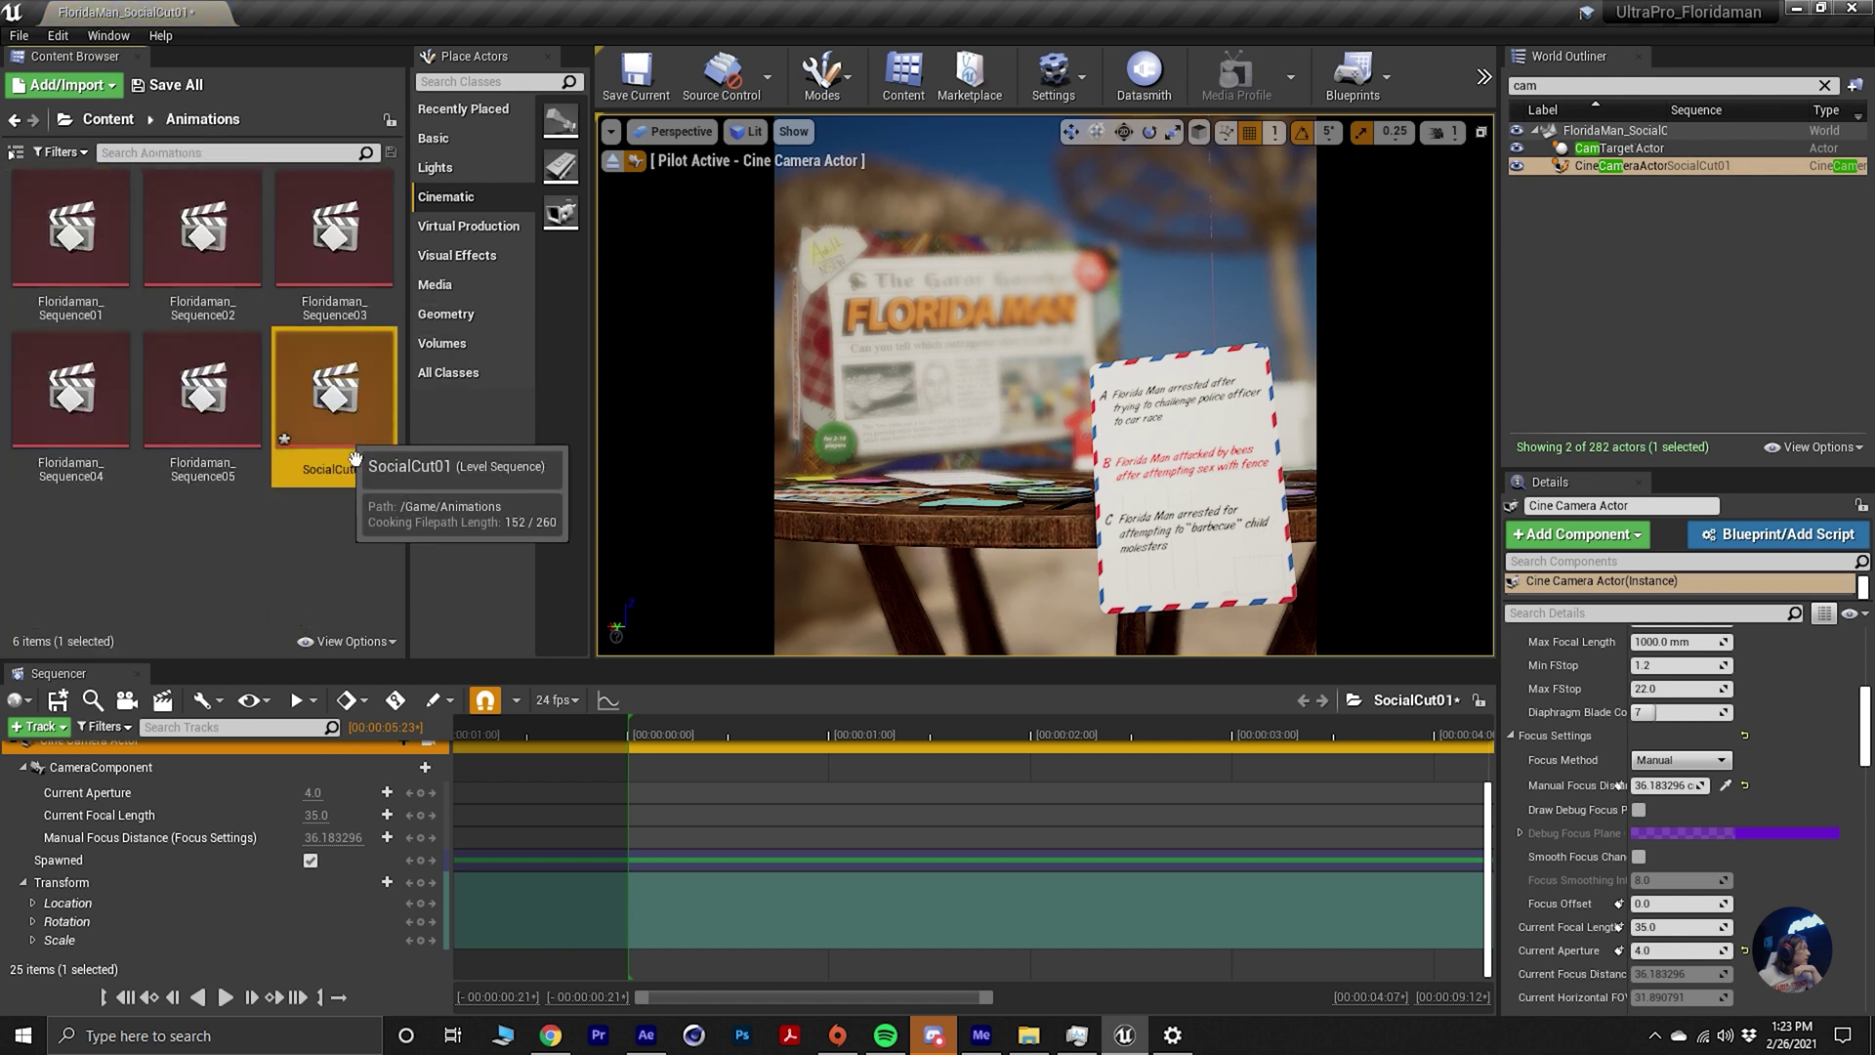
{"action": "left_click", "coordinate": [216, 440]}
{"action": "double_click", "coordinate": [216, 439]}
{"action": "double_click", "coordinate": [328, 405]}
{"action": "scroll", "coordinate": [207, 846], "scroll_direction": "down", "scroll_amount": 3}
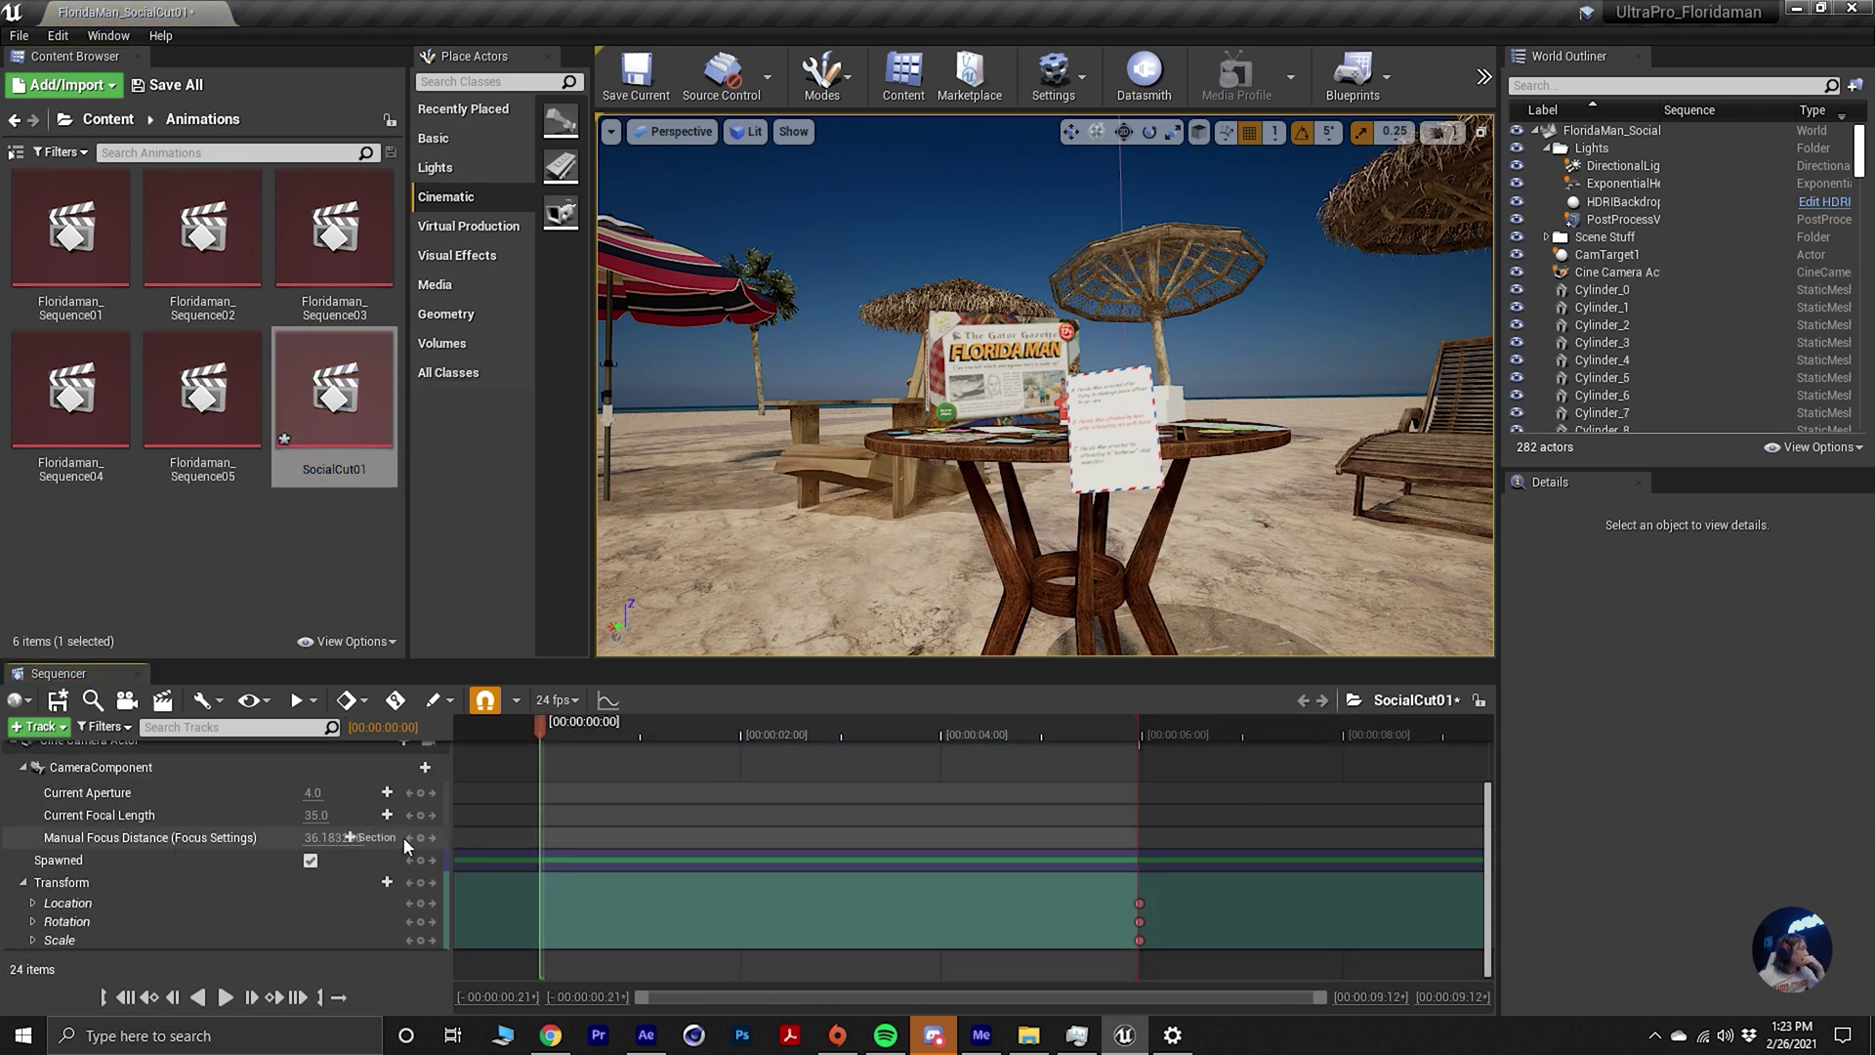
Key the camera's transform at 00:00:00:00 and delete the transform keys at the six-second mark.
{"action": "left_click", "coordinate": [421, 882]}
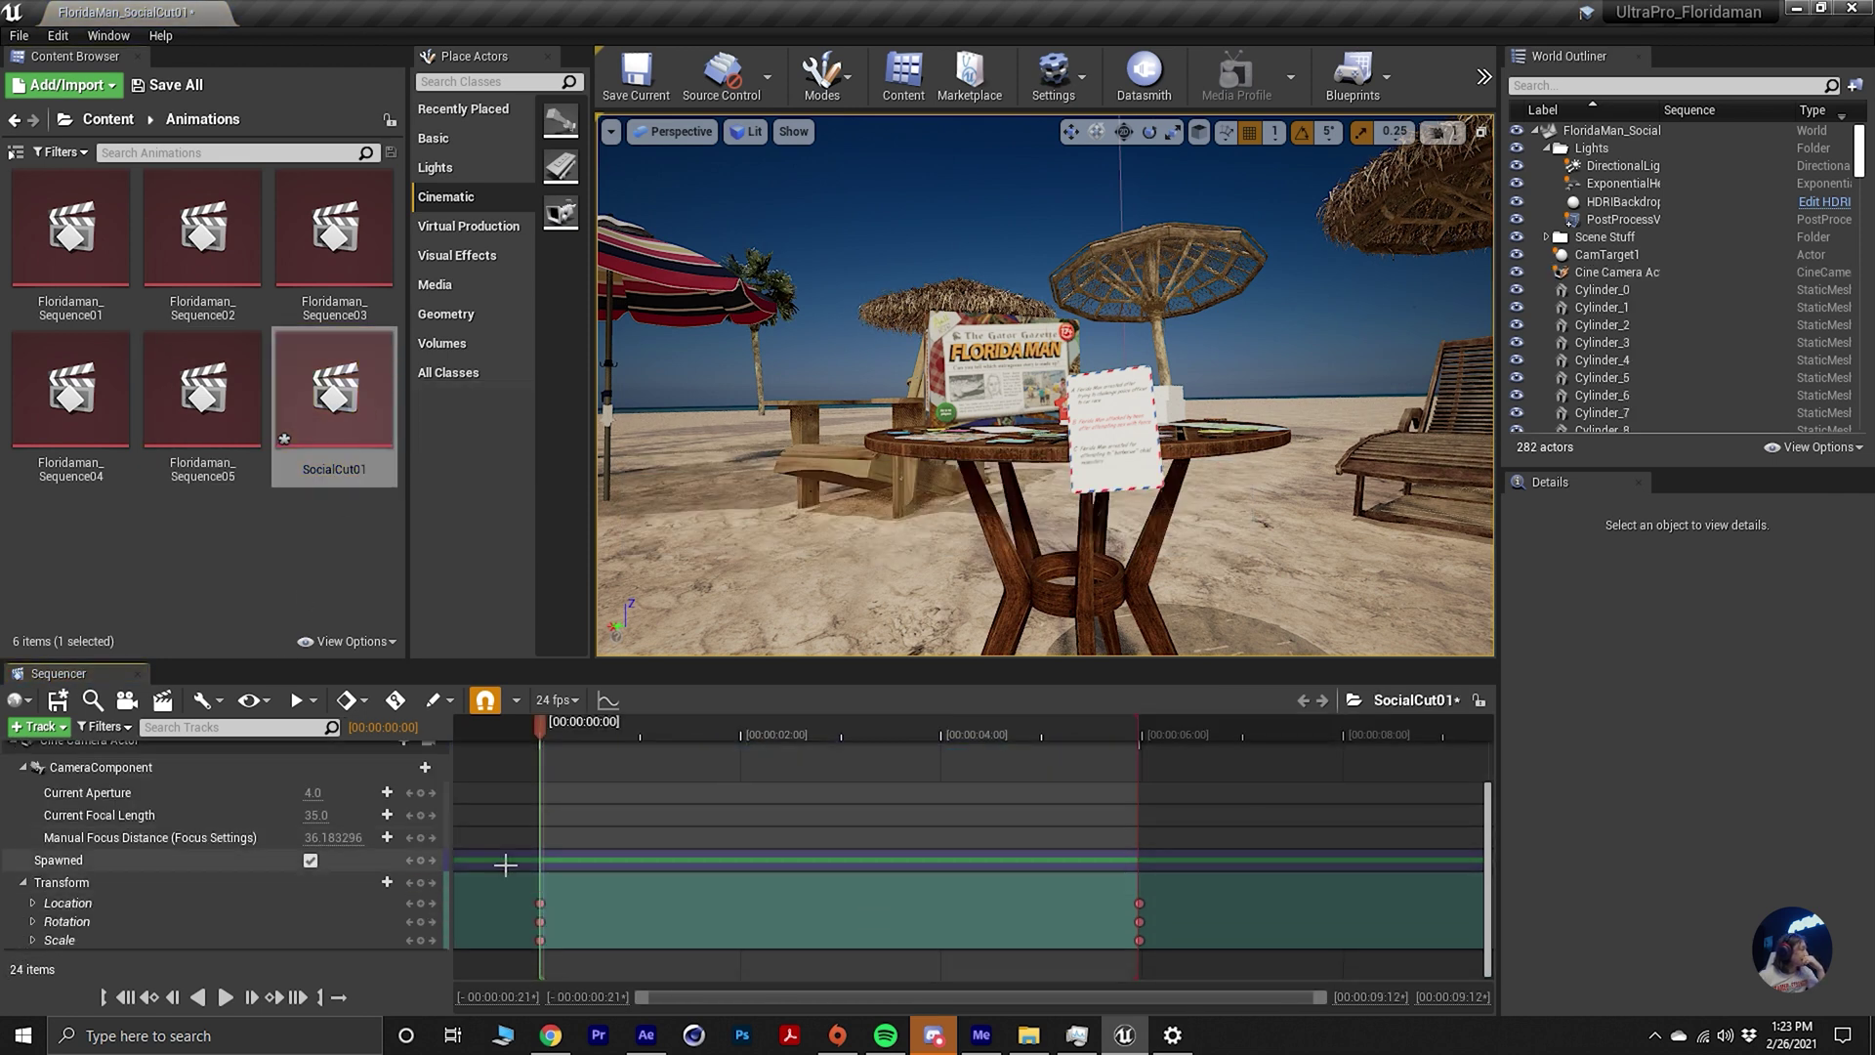
{"action": "left_click_drag", "start_coordinate": [553, 729], "coordinate": [542, 721]}
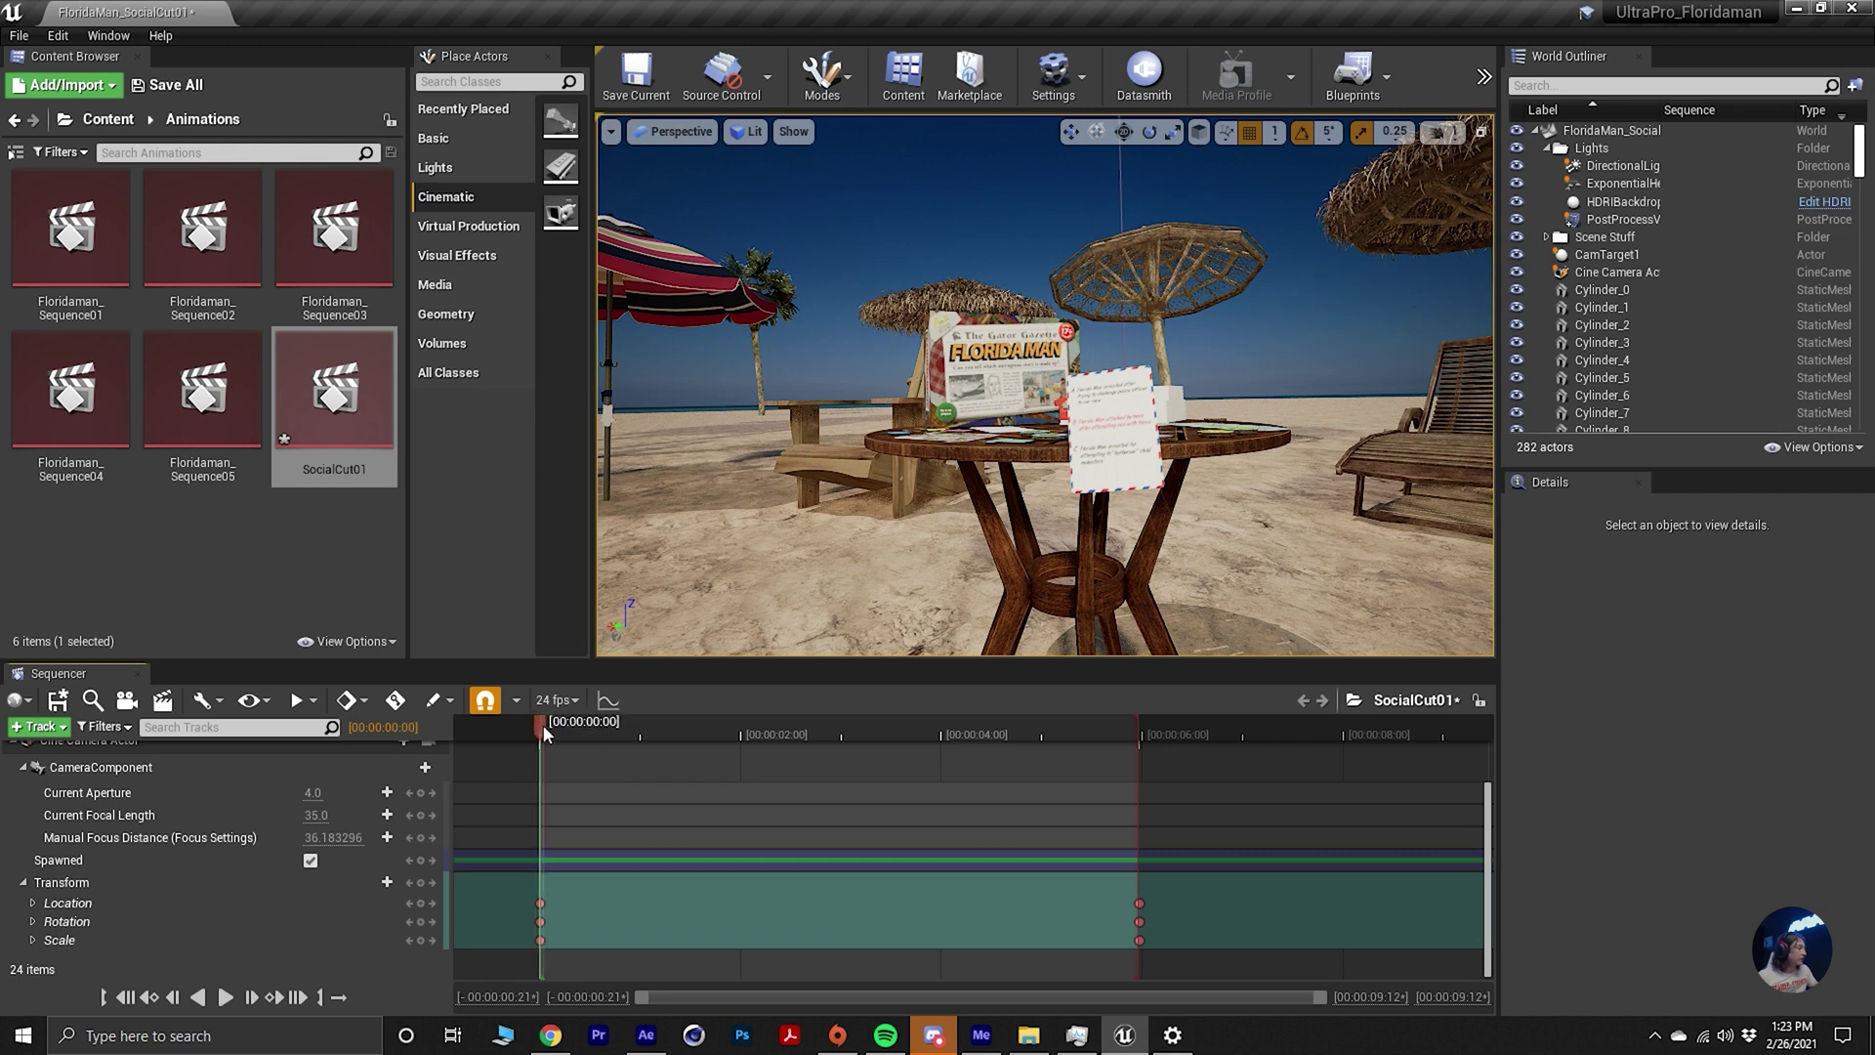
{"action": "left_click_drag", "start_coordinate": [979, 889], "coordinate": [1059, 771]}
{"action": "key", "text": "Delete"}
Switch the viewport to look through the Cine Camera Actor and slightly adjust its framing of the box and card.
{"action": "key", "text": "e"}
{"action": "right_click_drag", "start_coordinate": [1045, 391], "coordinate": [1051, 392]}
{"action": "key", "text": "q"}
{"action": "key", "text": "e"}
{"action": "left_click", "coordinate": [674, 131]}
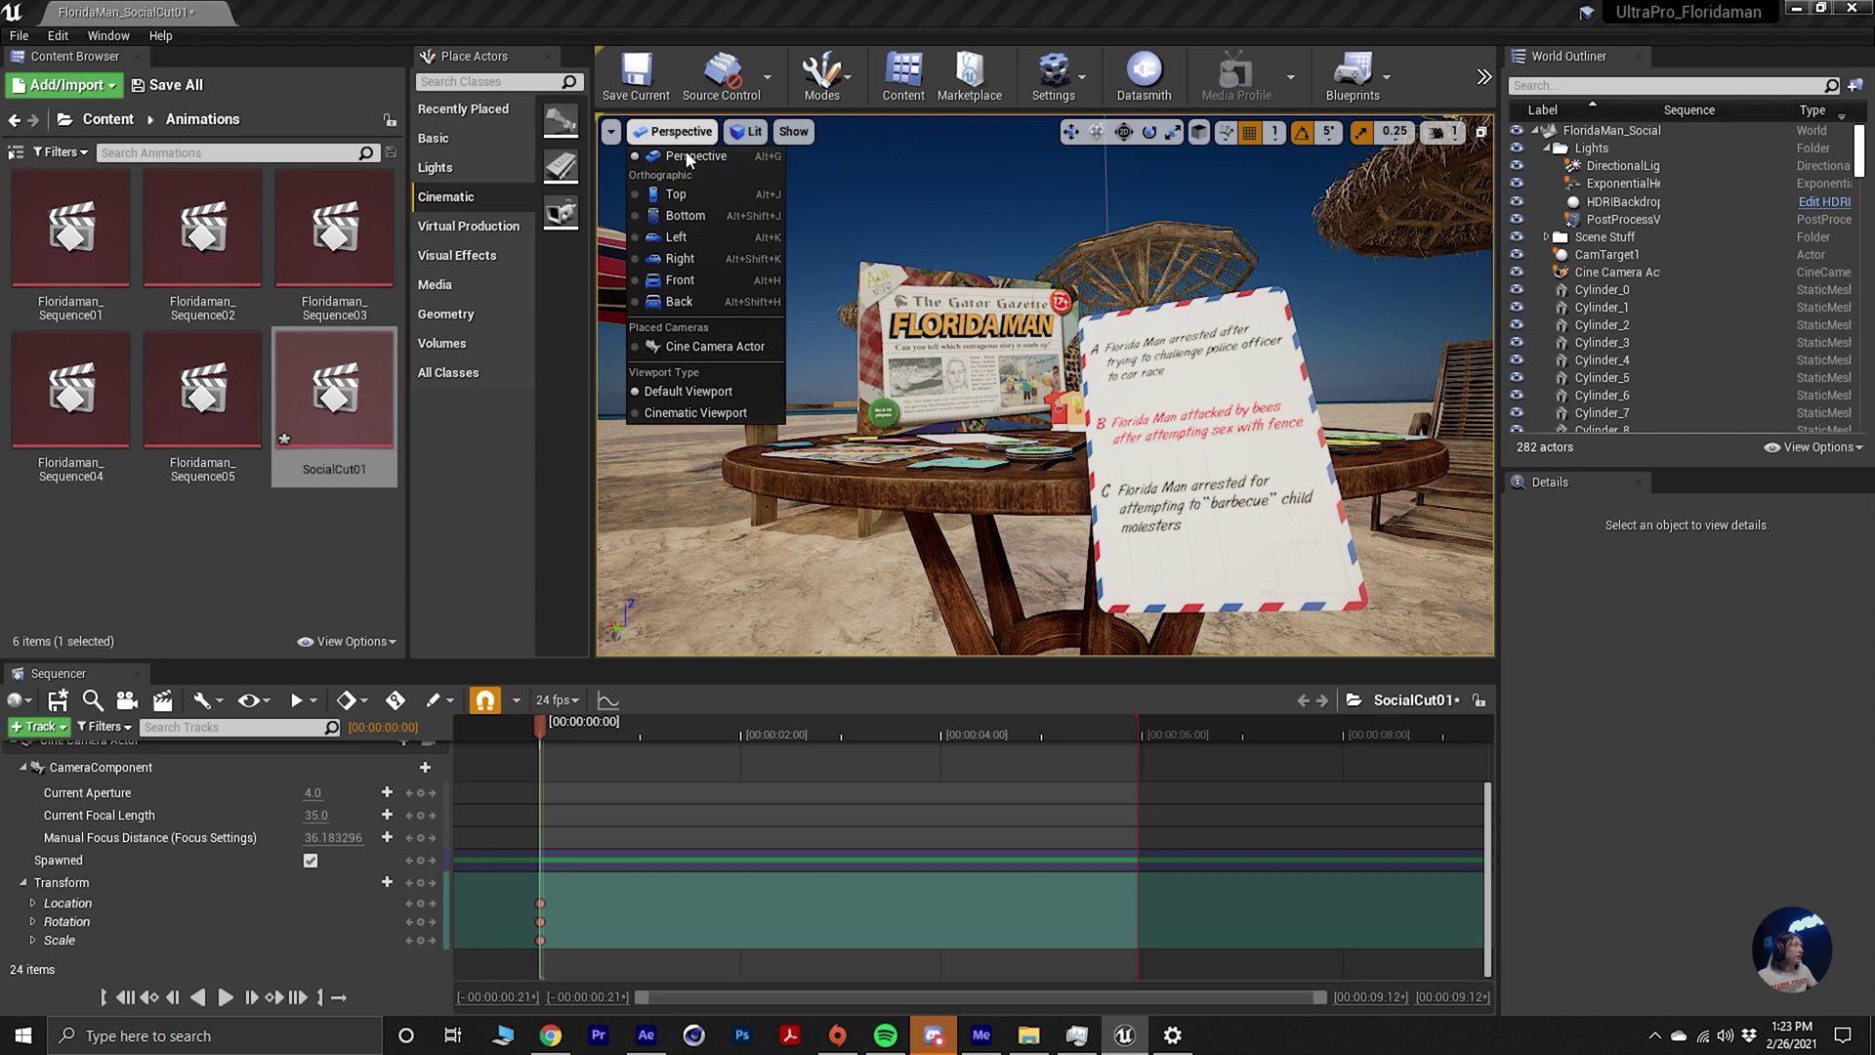
{"action": "left_click", "coordinate": [704, 344]}
{"action": "right_click_drag", "start_coordinate": [982, 394], "coordinate": [986, 397]}
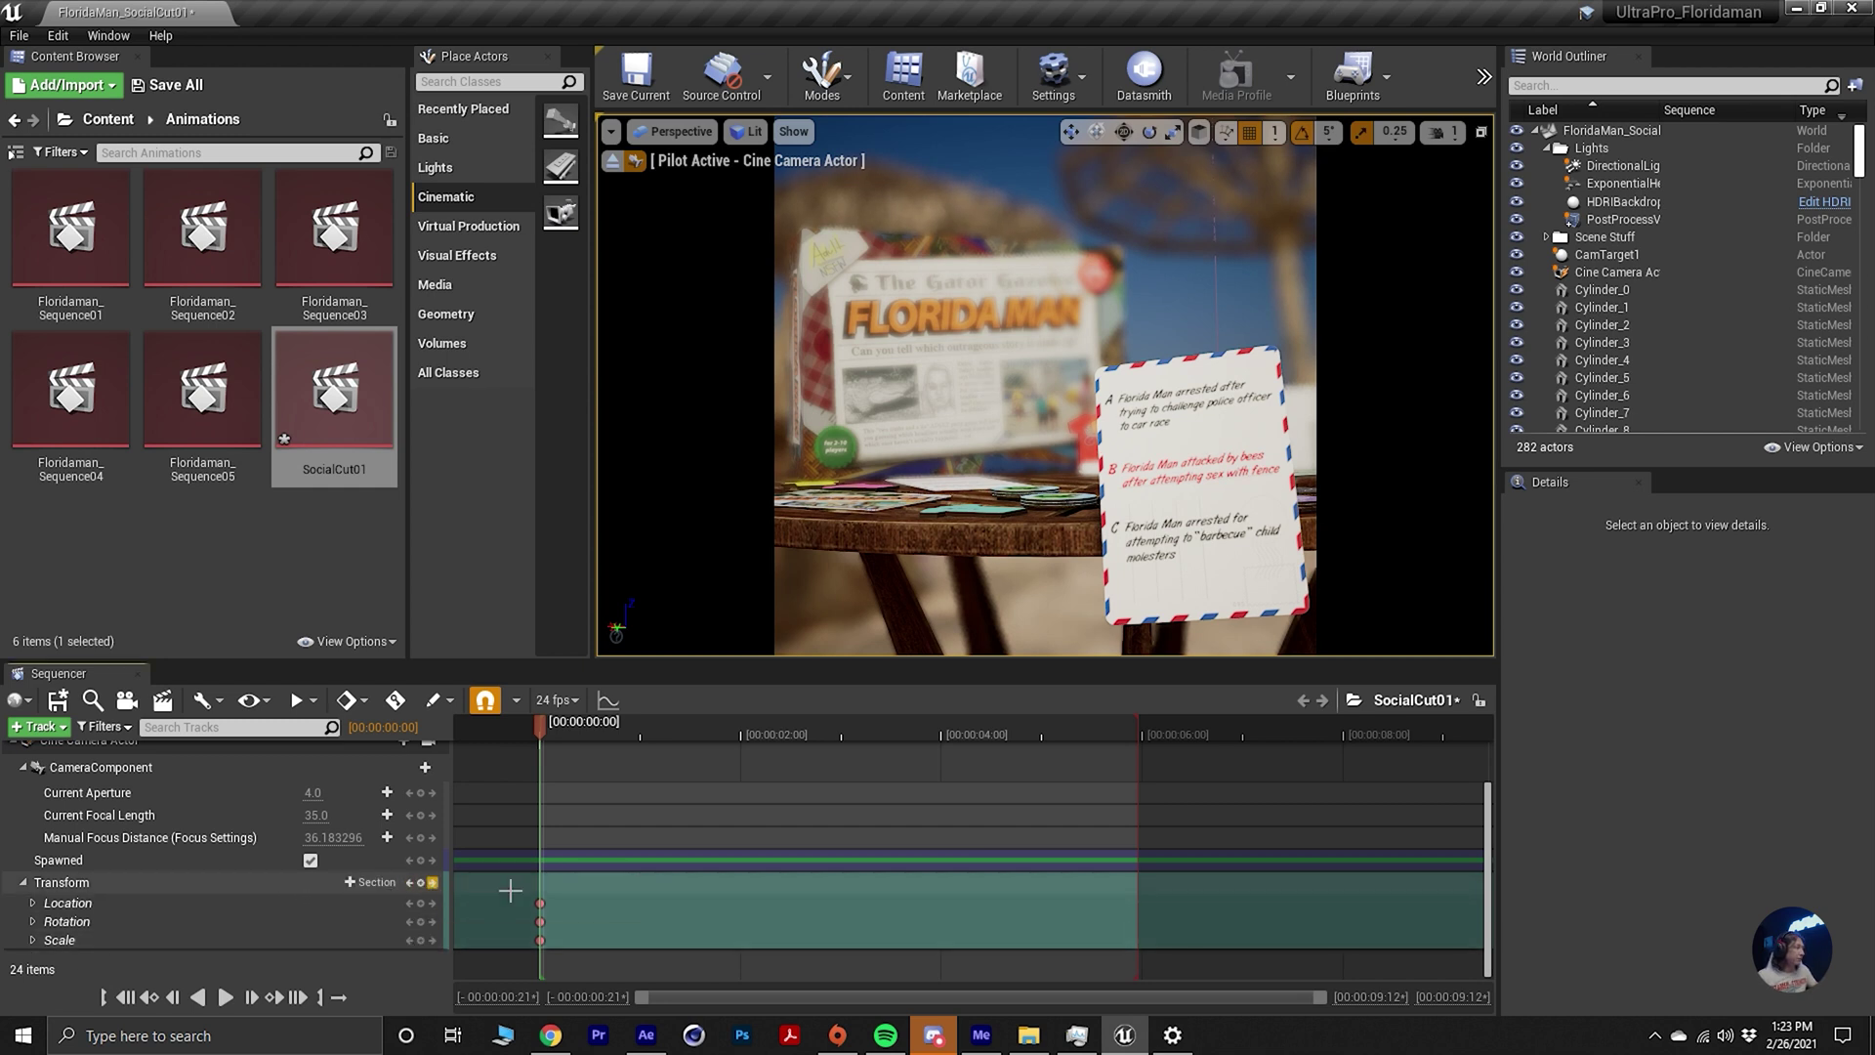
{"action": "left_click", "coordinate": [644, 730]}
{"action": "left_click", "coordinate": [421, 882]}
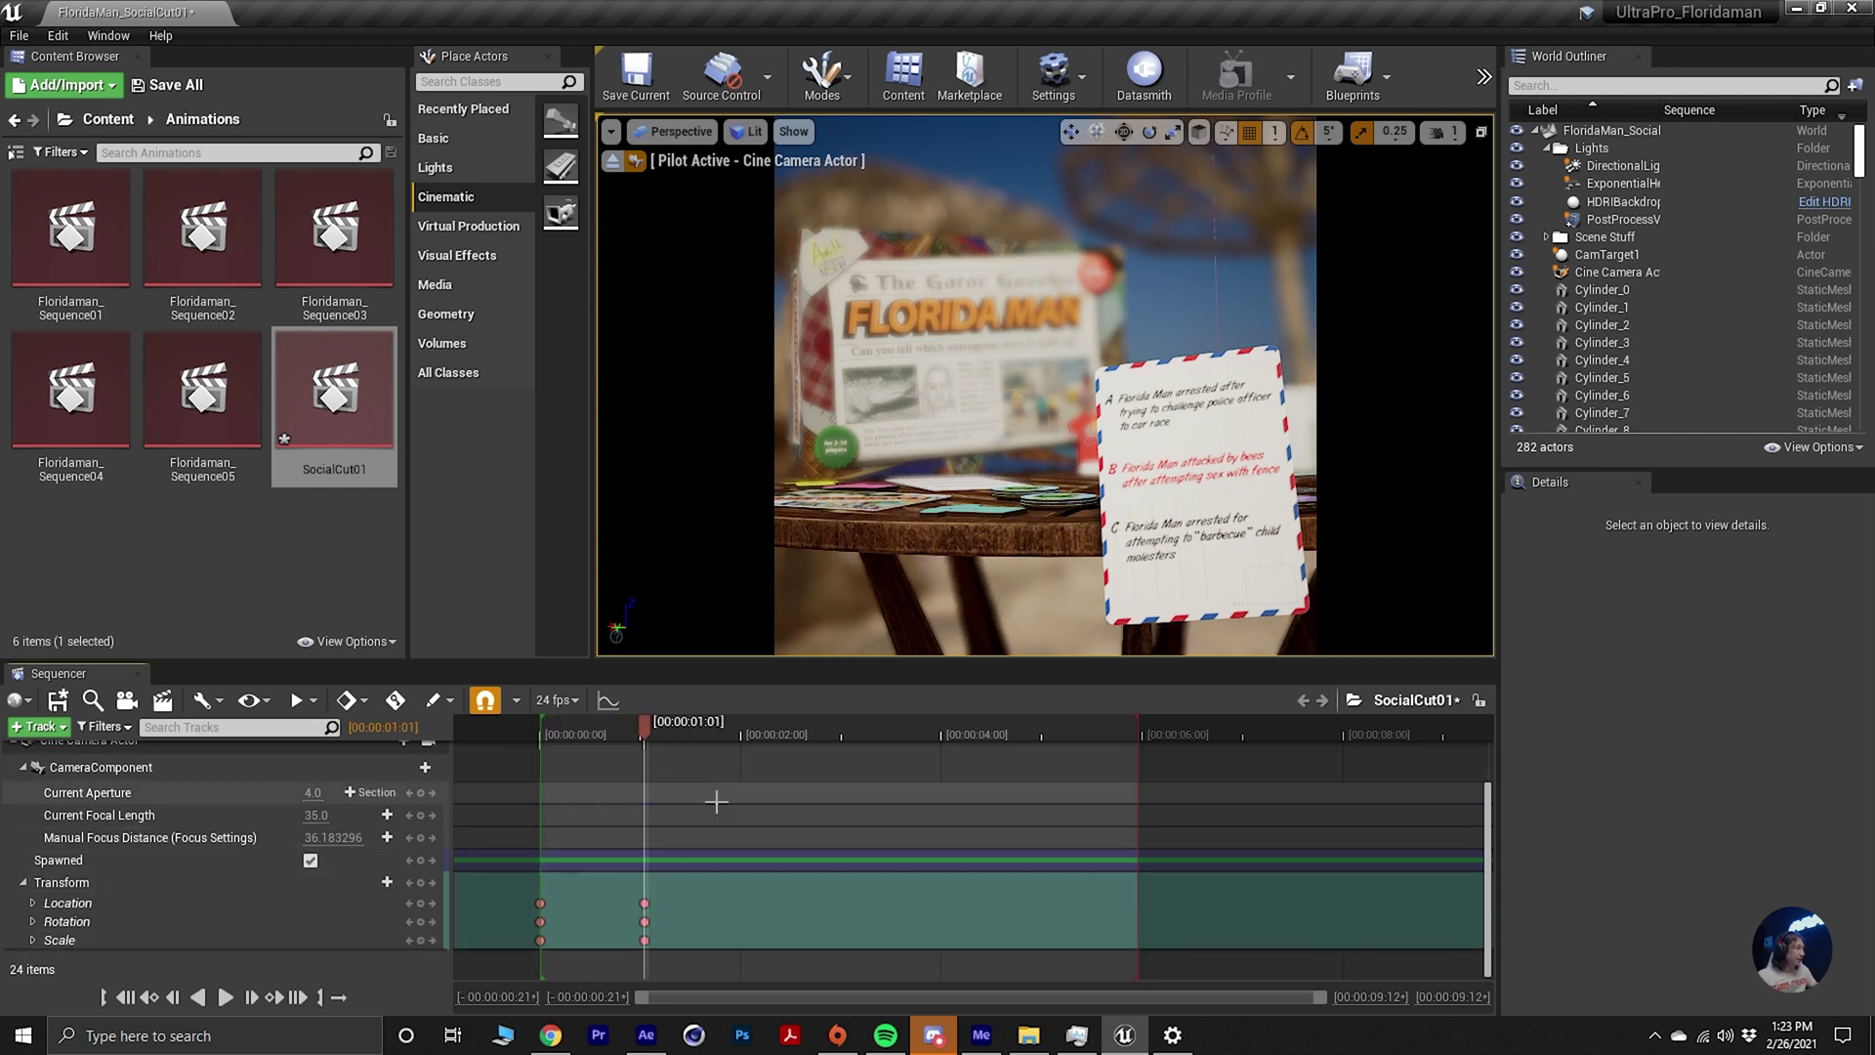
{"action": "left_click_drag", "start_coordinate": [612, 745], "coordinate": [512, 742]}
{"action": "key", "text": "ctrl+z"}
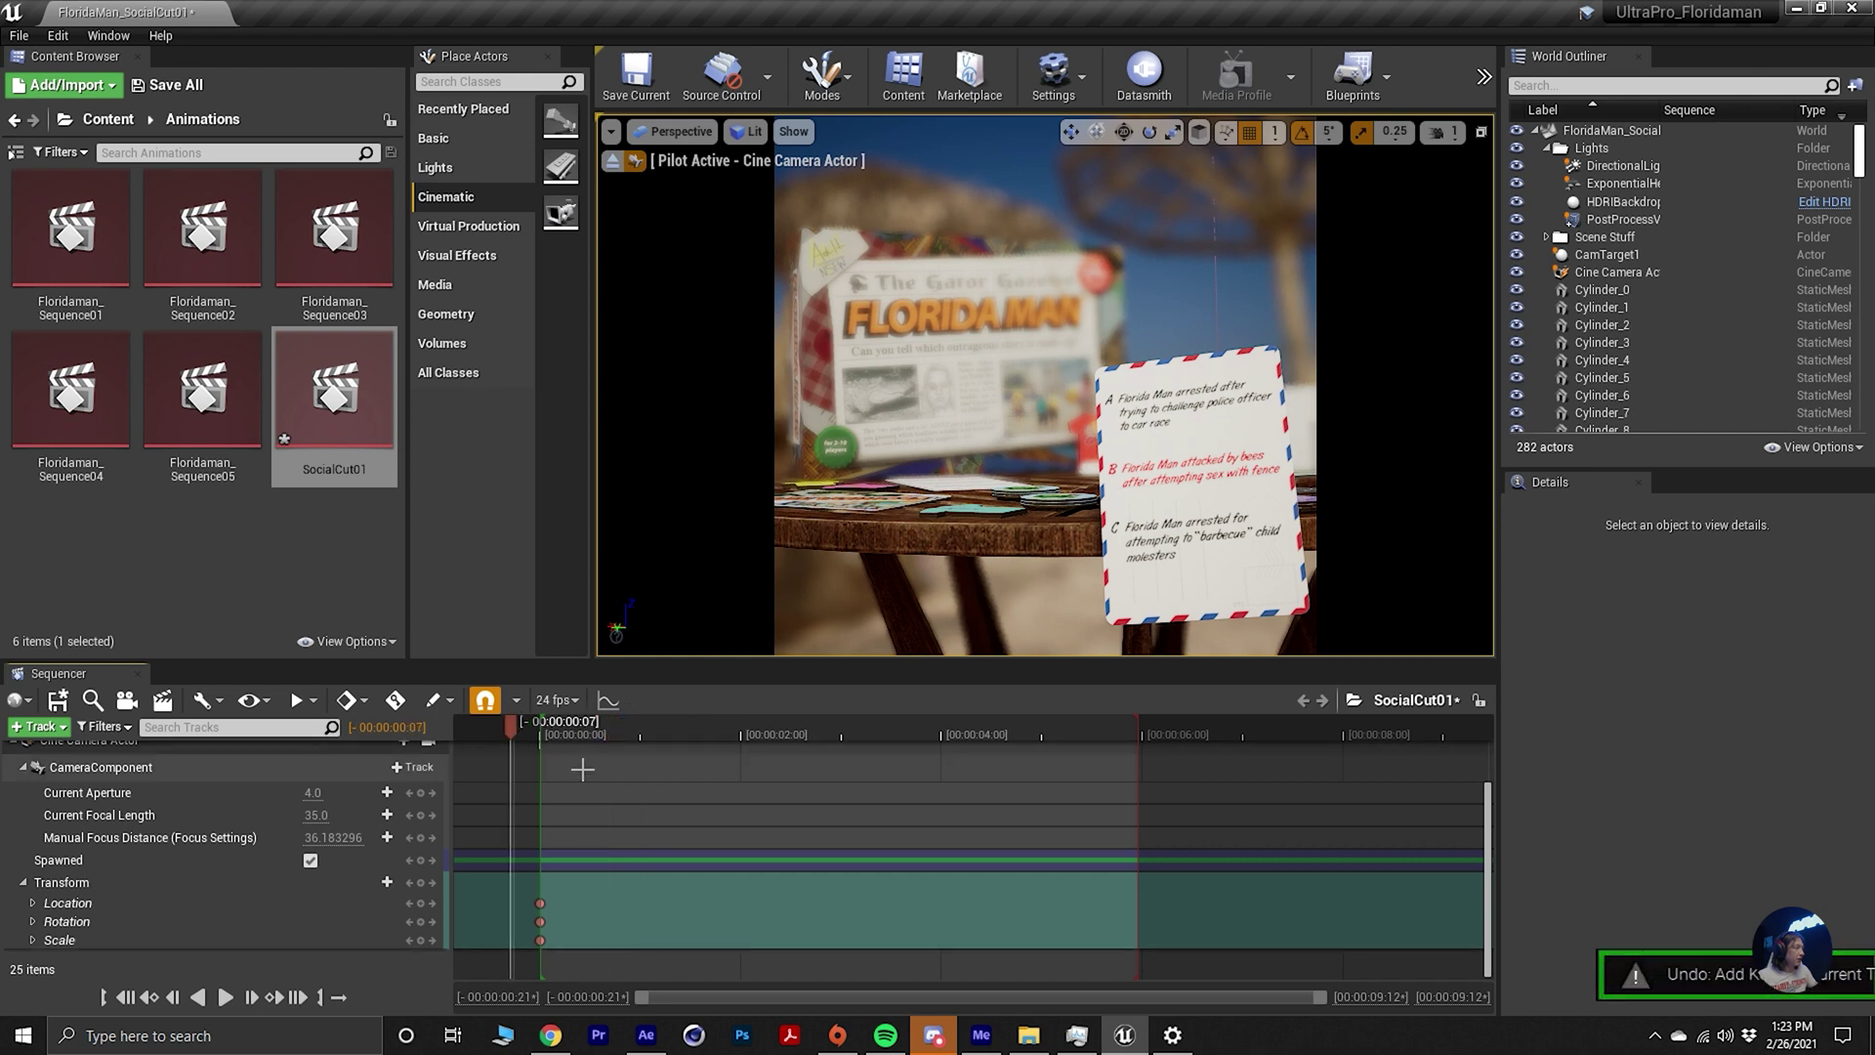
Key the camera's transform with a low framing under the tabletop at 00:00:00:00 and a raised framing over the table at 00:00:00:16.
{"action": "left_click", "coordinate": [547, 738]}
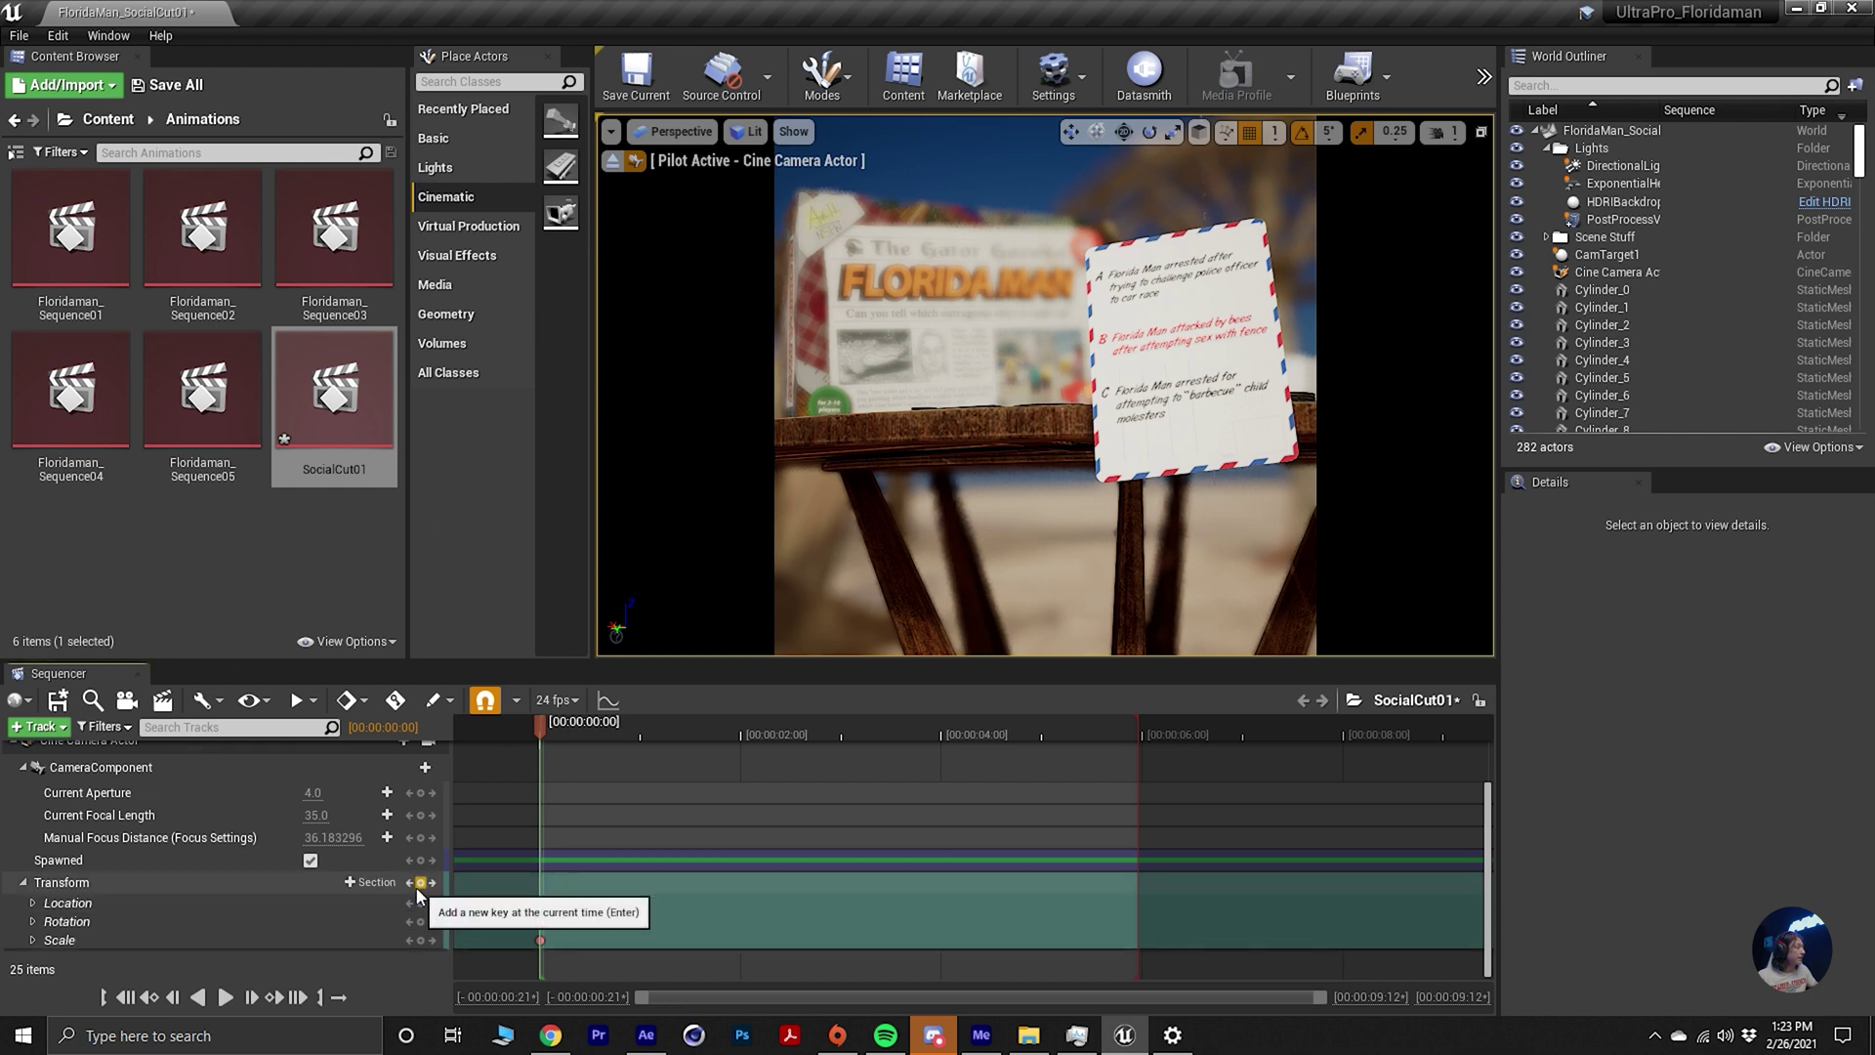
{"action": "left_click", "coordinate": [420, 882]}
{"action": "right_click", "coordinate": [926, 455]}
{"action": "left_click_drag", "start_coordinate": [598, 734], "coordinate": [641, 728]}
{"action": "right_click_drag", "start_coordinate": [1060, 431], "coordinate": [1073, 479]}
{"action": "key", "text": "e"}
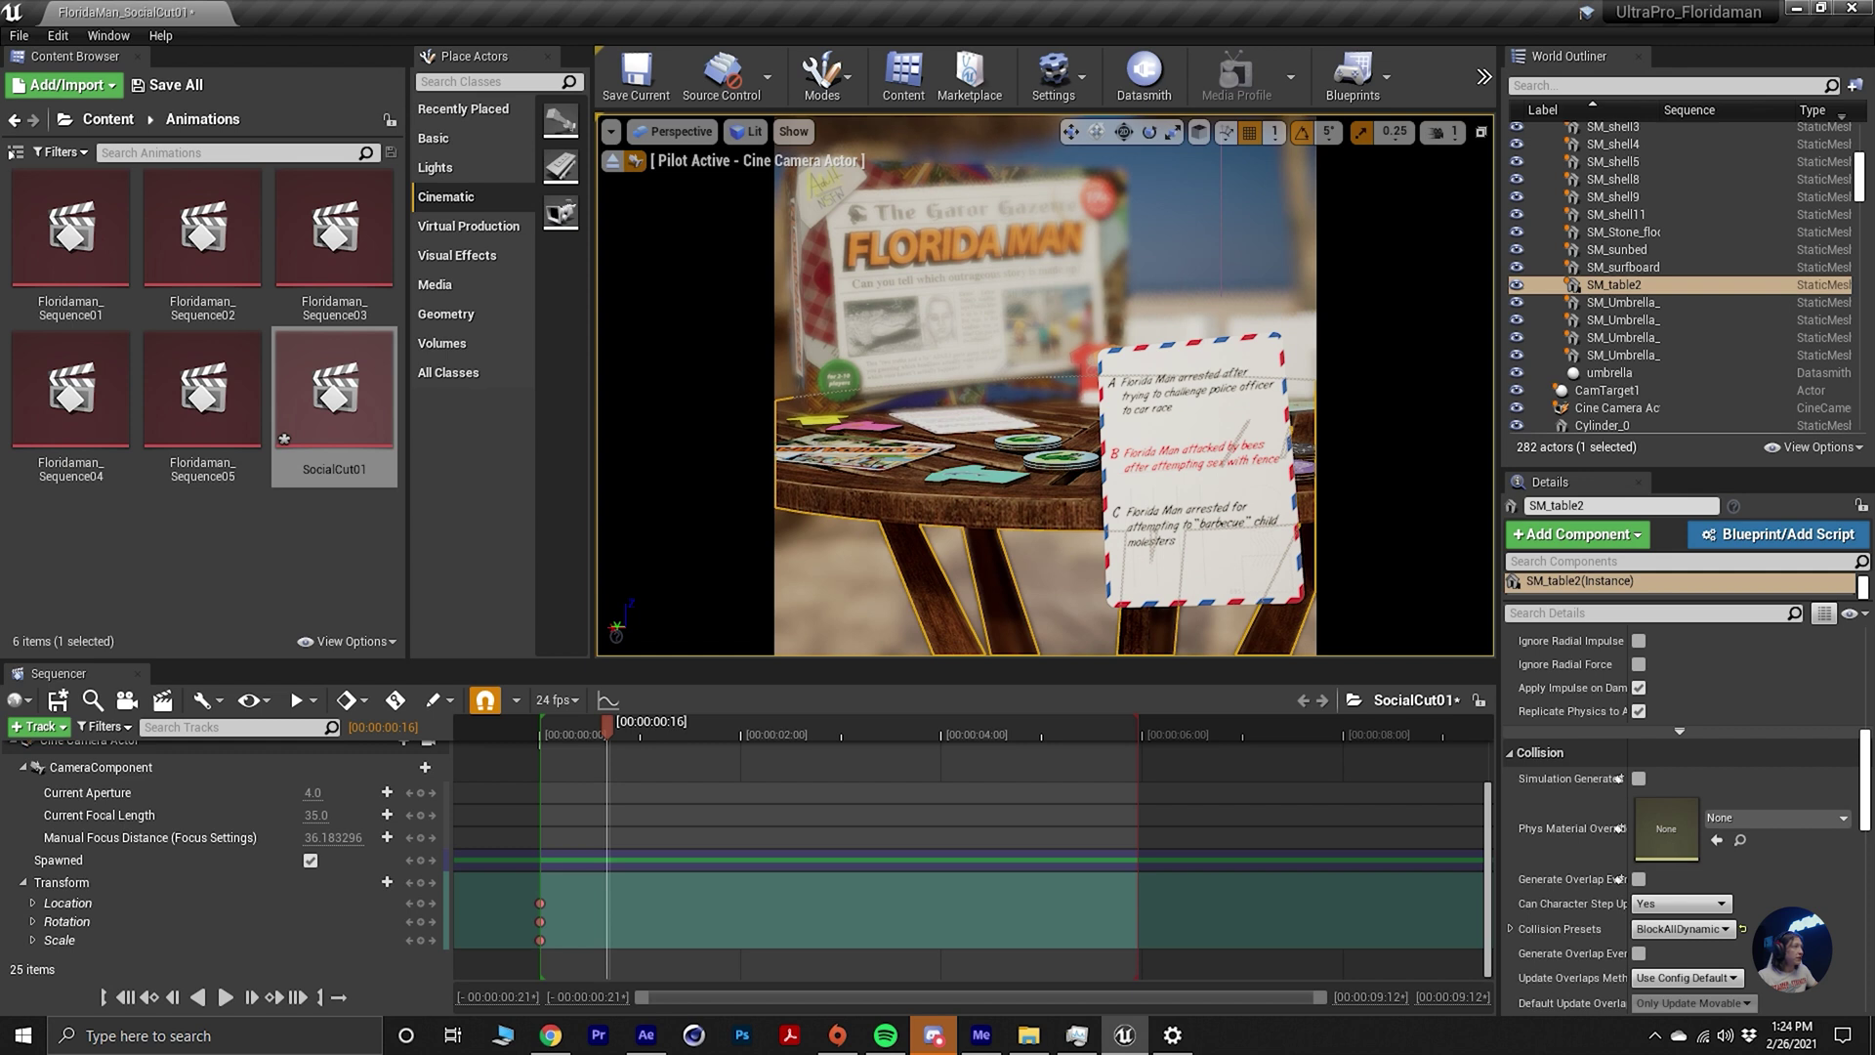
{"action": "left_click", "coordinate": [421, 882]}
Reframe the camera slightly higher and to the side at 00:00:06:00, key its transform, and play the move from the start.
{"action": "left_click_drag", "start_coordinate": [710, 738], "coordinate": [1144, 725]}
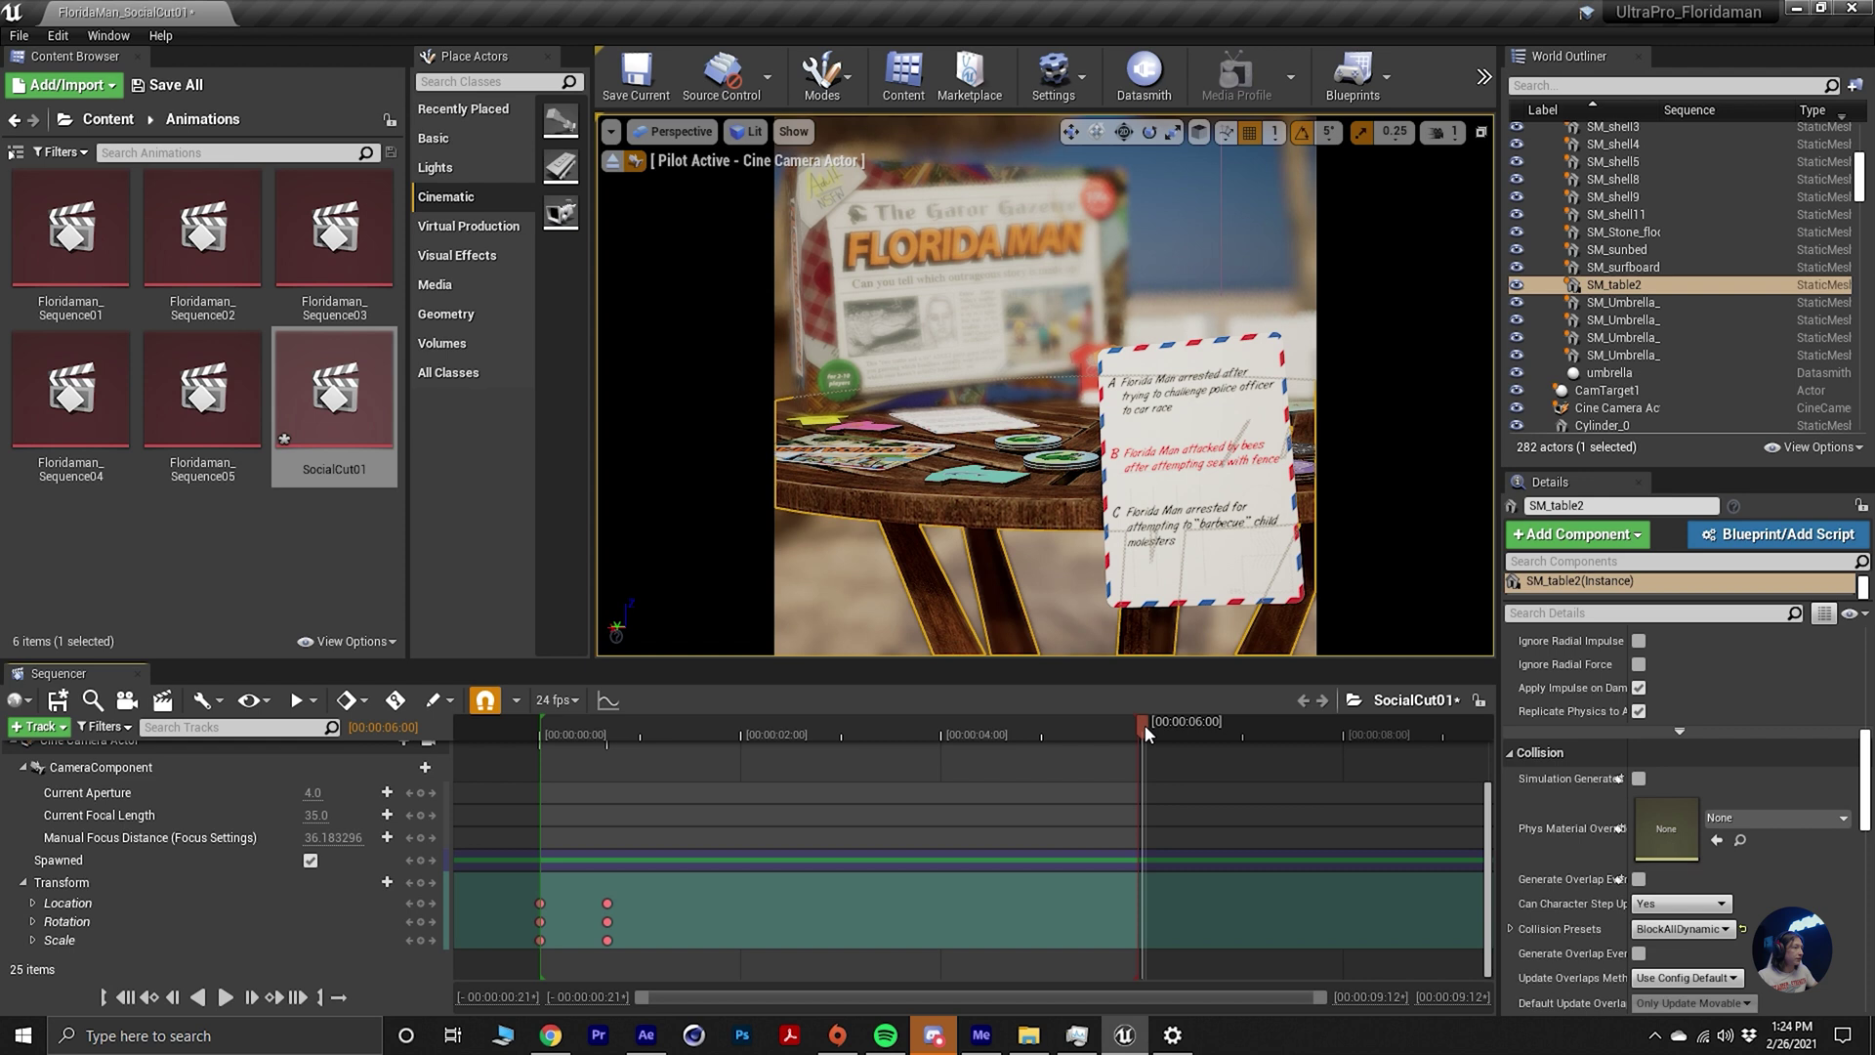
{"action": "right_click_drag", "start_coordinate": [1045, 391], "coordinate": [1045, 402]}
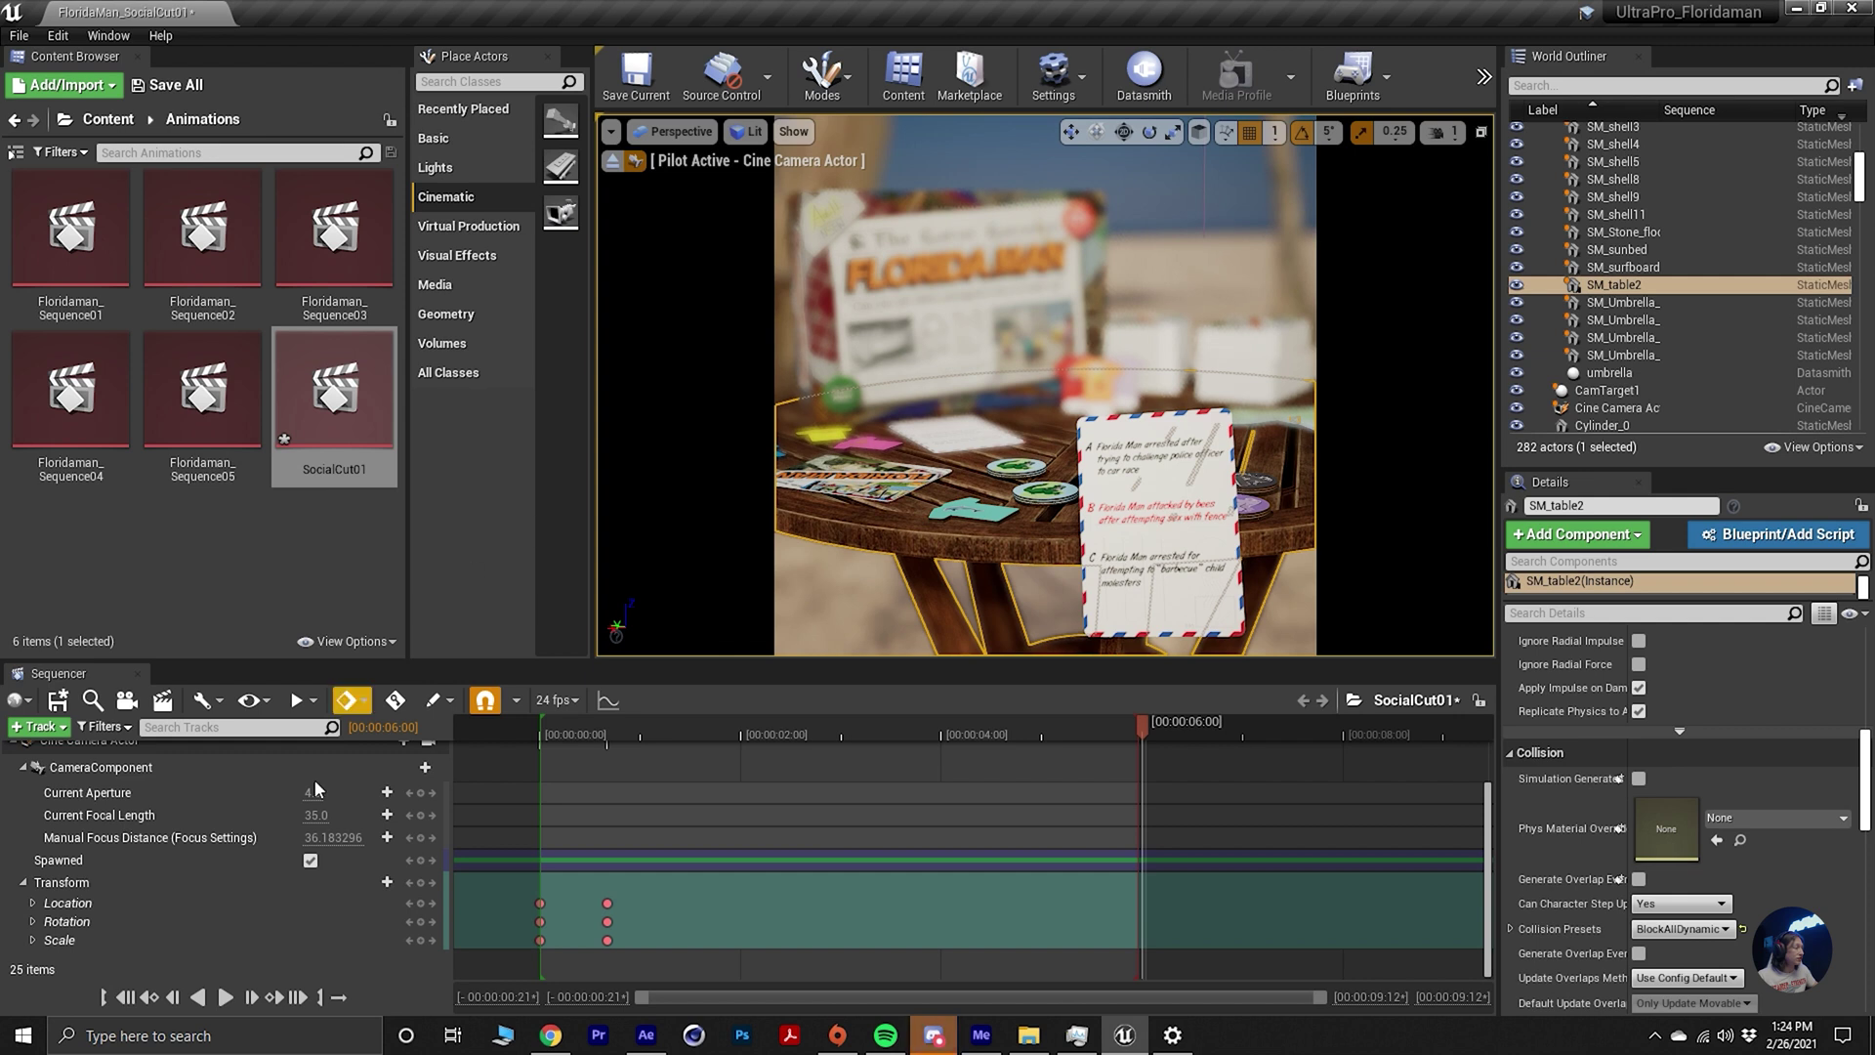
{"action": "left_click", "coordinate": [422, 883]}
{"action": "left_click", "coordinate": [540, 735]}
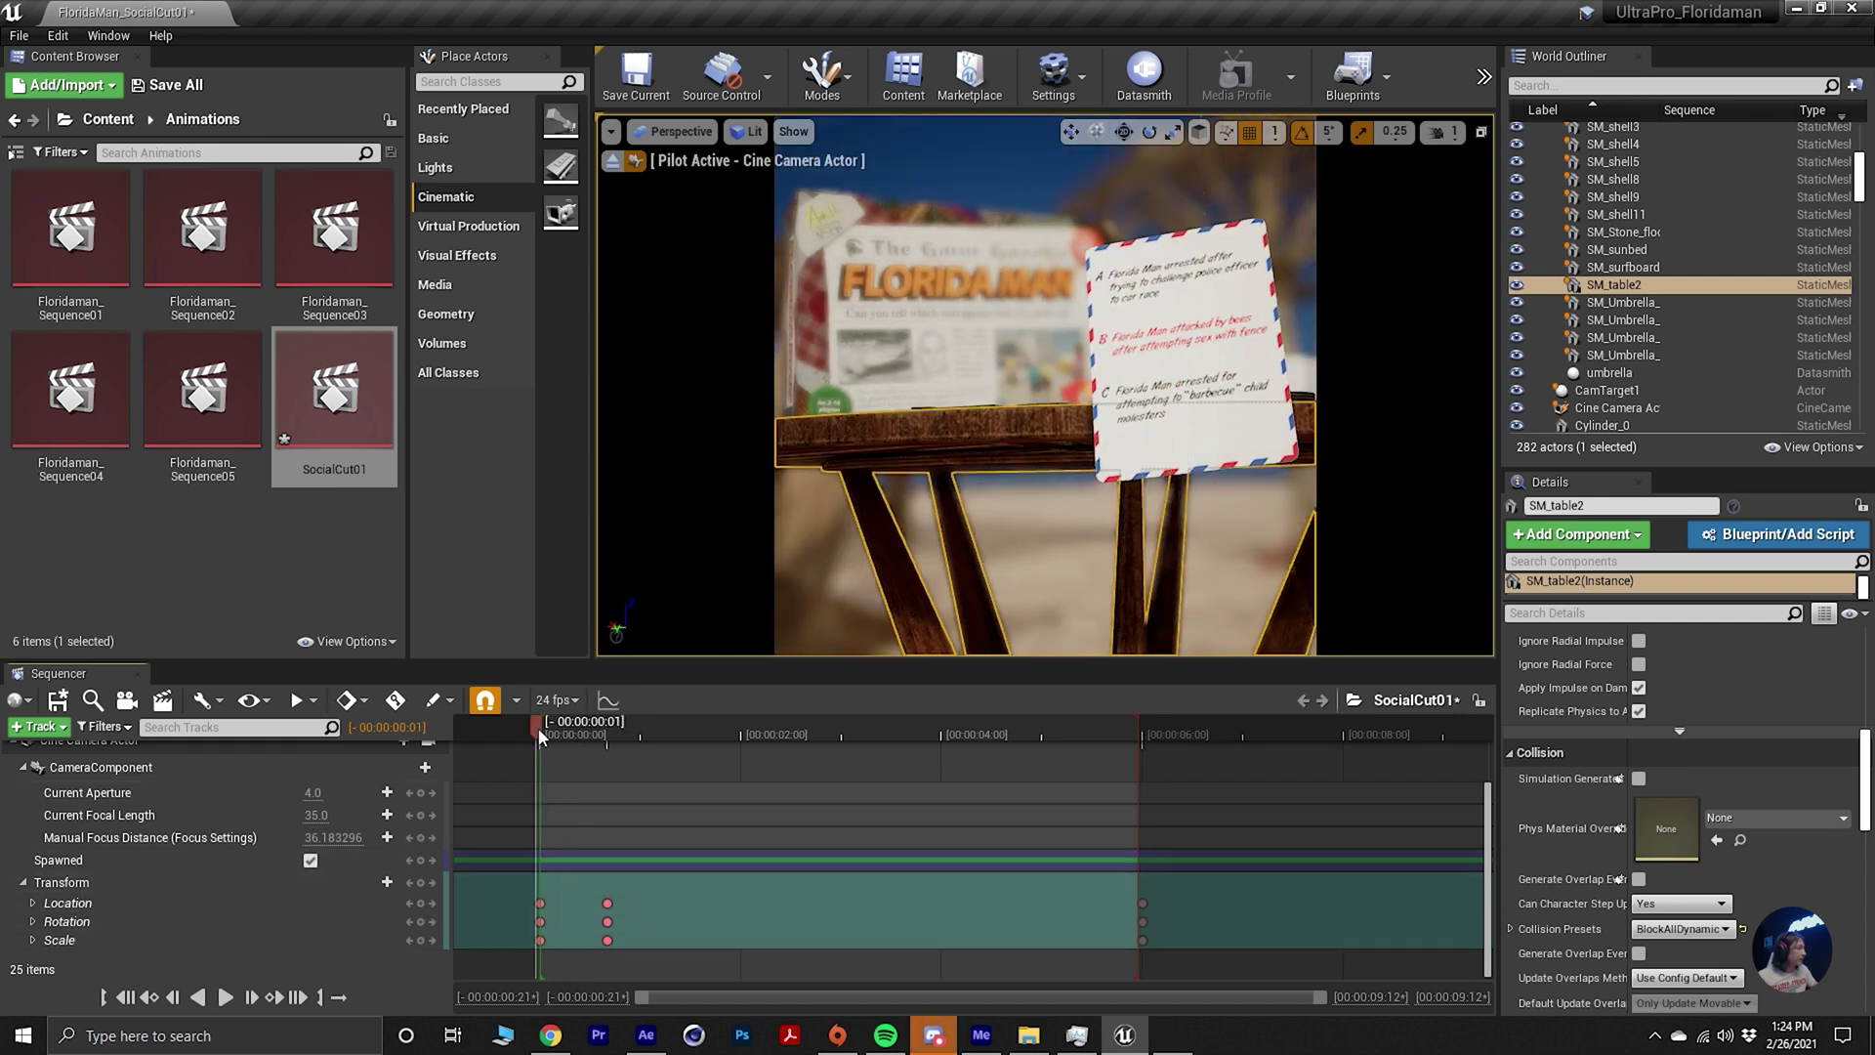
{"action": "key", "text": "space"}
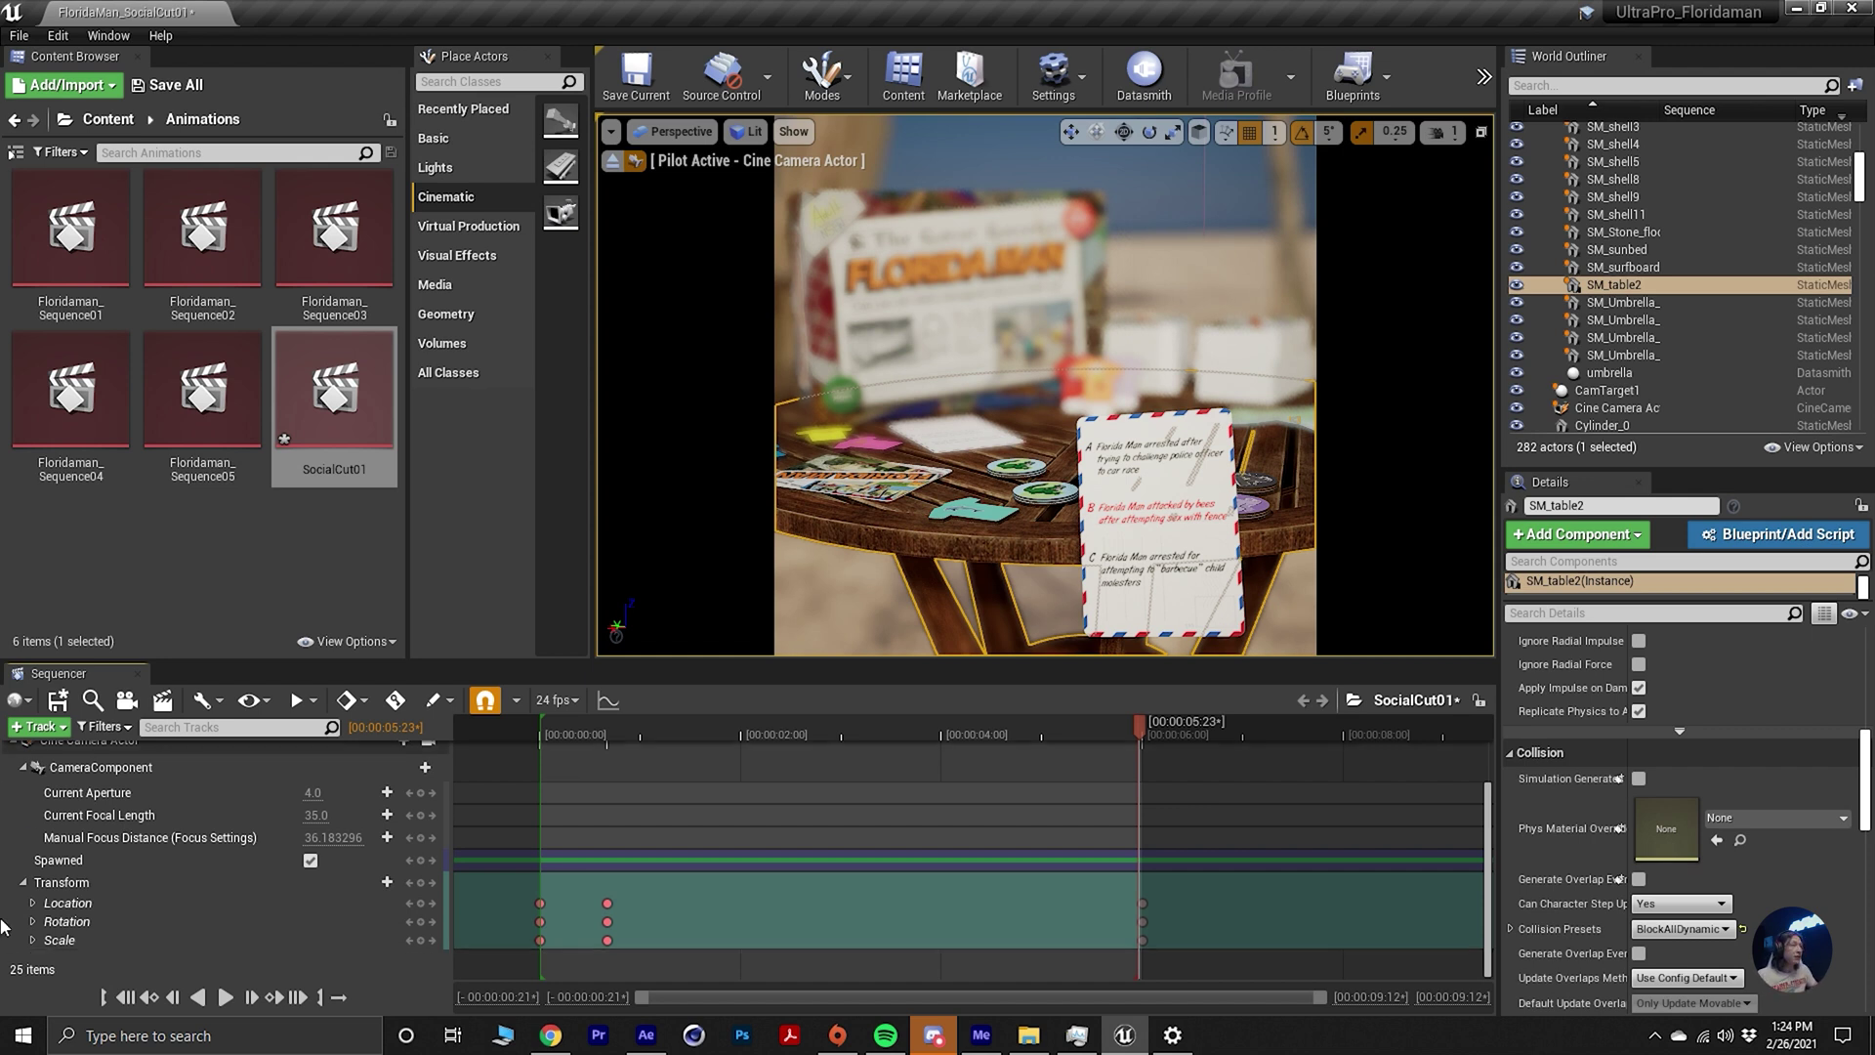
Add the foreground StandardPlayingCard actor to the sequence.
{"action": "left_click_drag", "start_coordinate": [599, 738], "coordinate": [670, 740]}
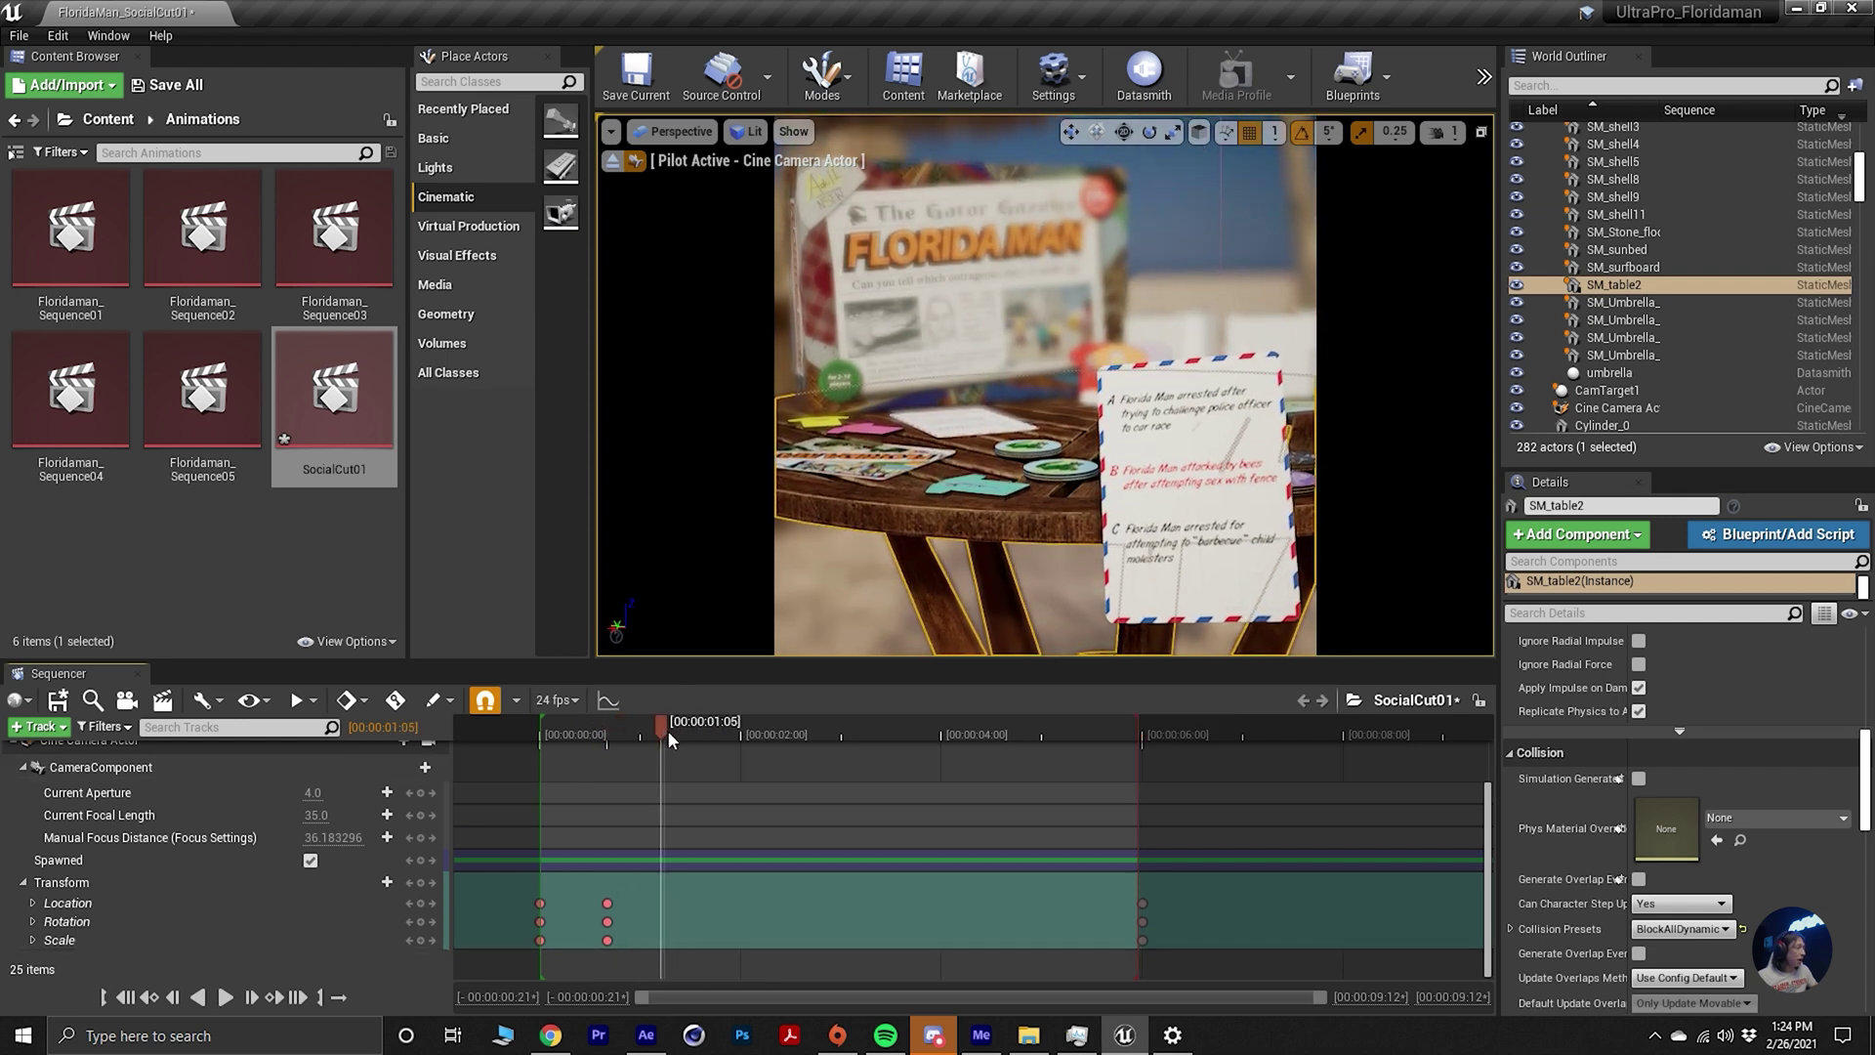
{"action": "left_click", "coordinate": [1190, 460]}
{"action": "left_click_drag", "start_coordinate": [1602, 285], "coordinate": [220, 962]}
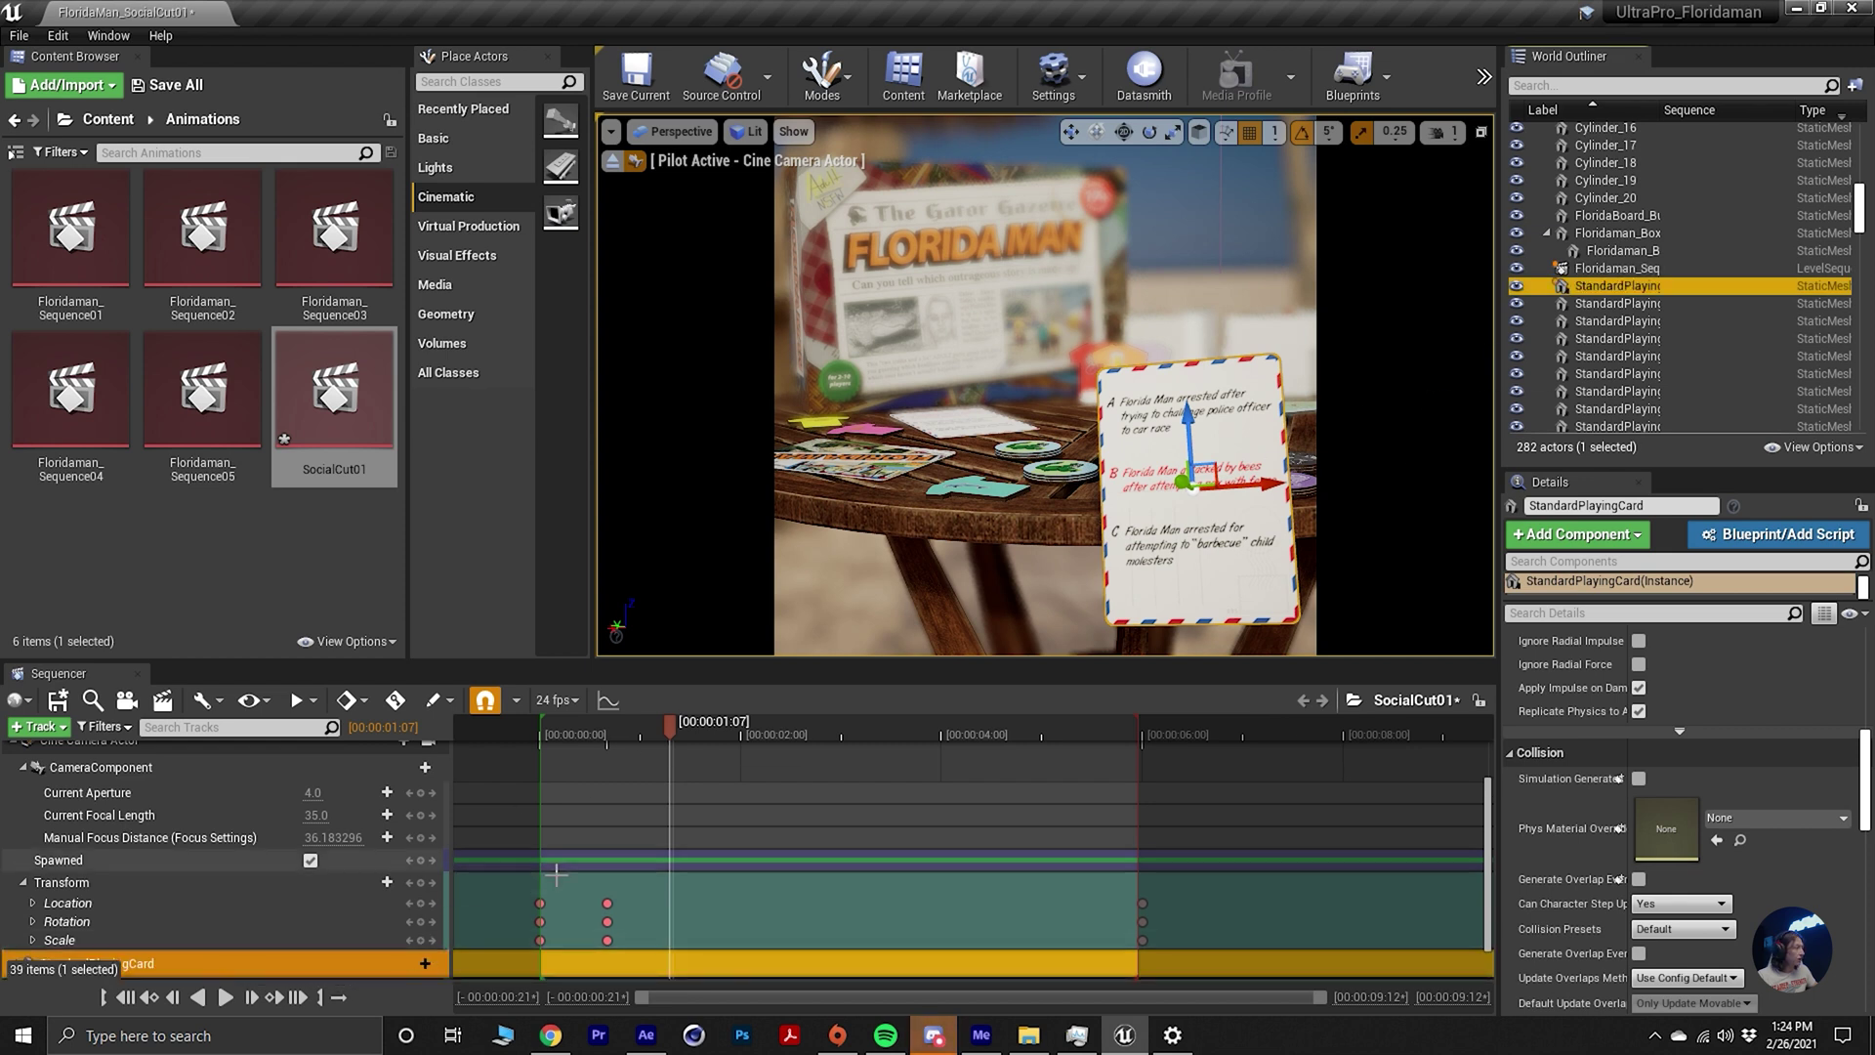
Lower the foreground card out of frame to about Z 47 at 00:00:00:00 and key its transform.
{"action": "left_click", "coordinate": [543, 741]}
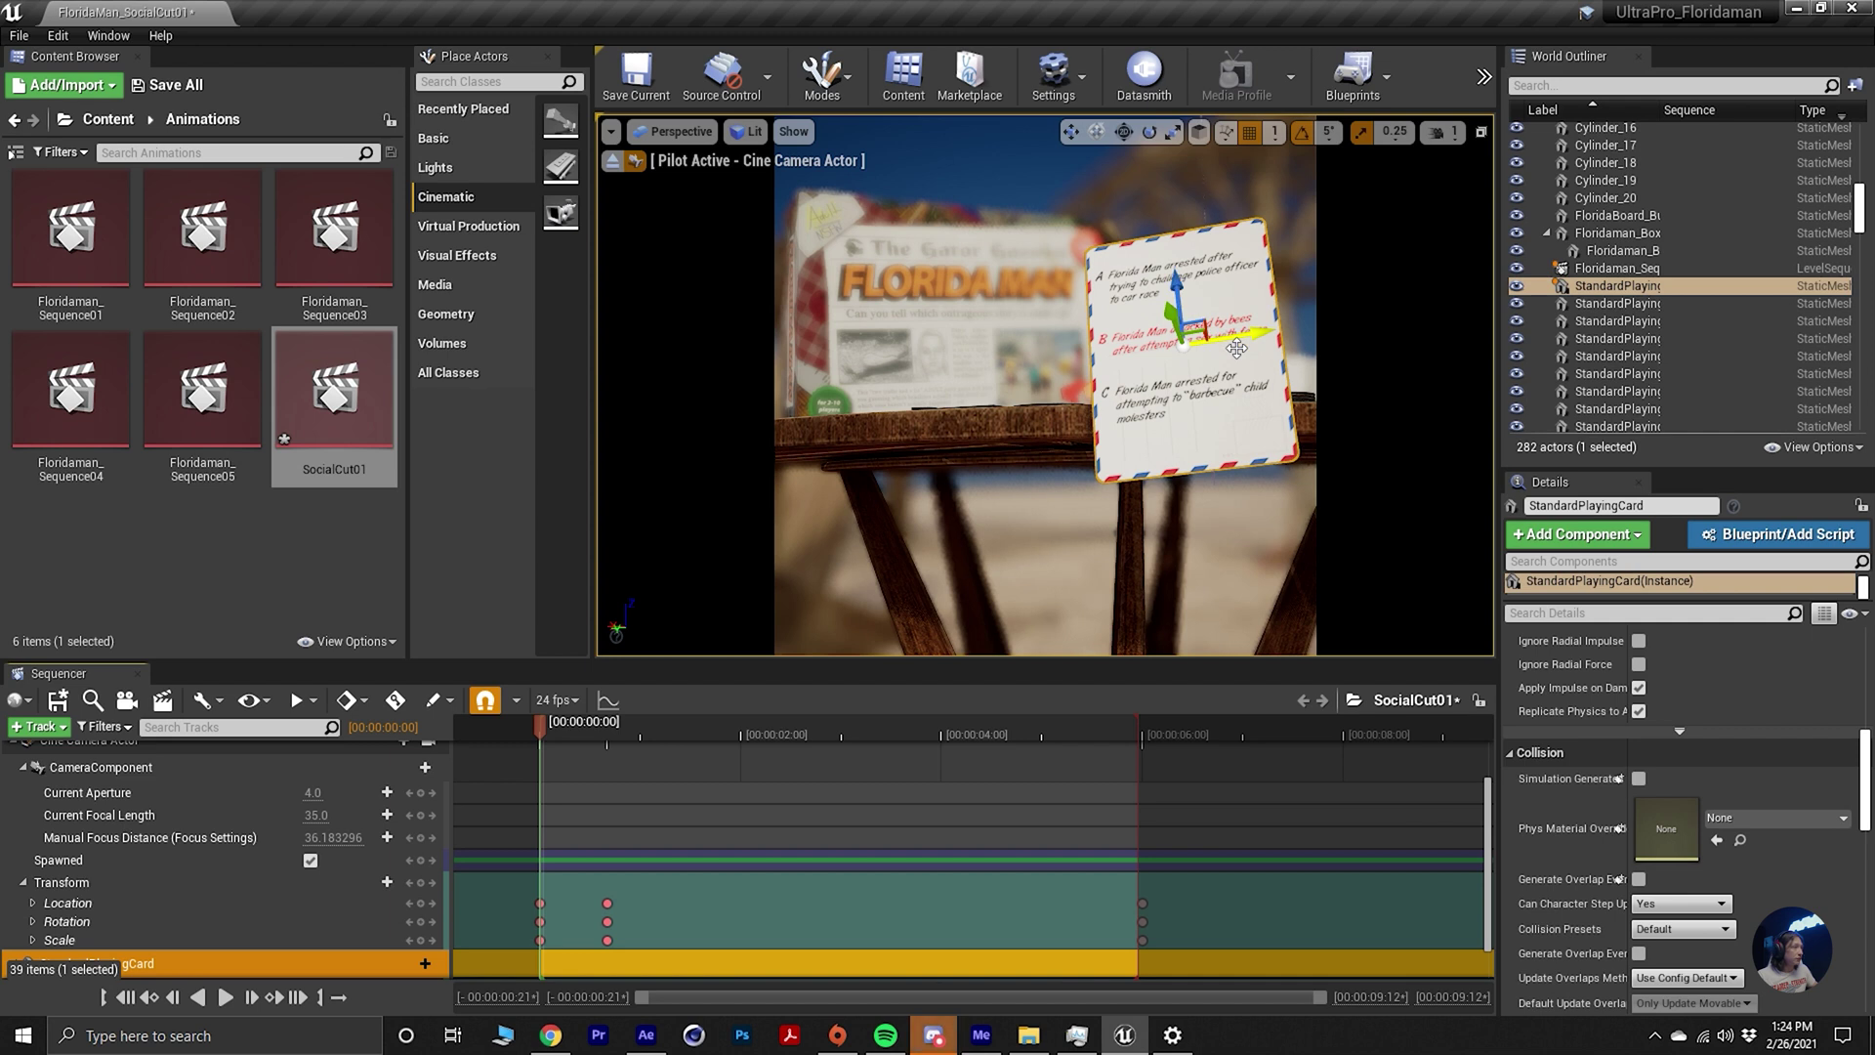
{"action": "left_click_drag", "start_coordinate": [1220, 335], "coordinate": [1094, 669]}
{"action": "scroll", "coordinate": [147, 915], "scroll_direction": "down", "scroll_amount": 2}
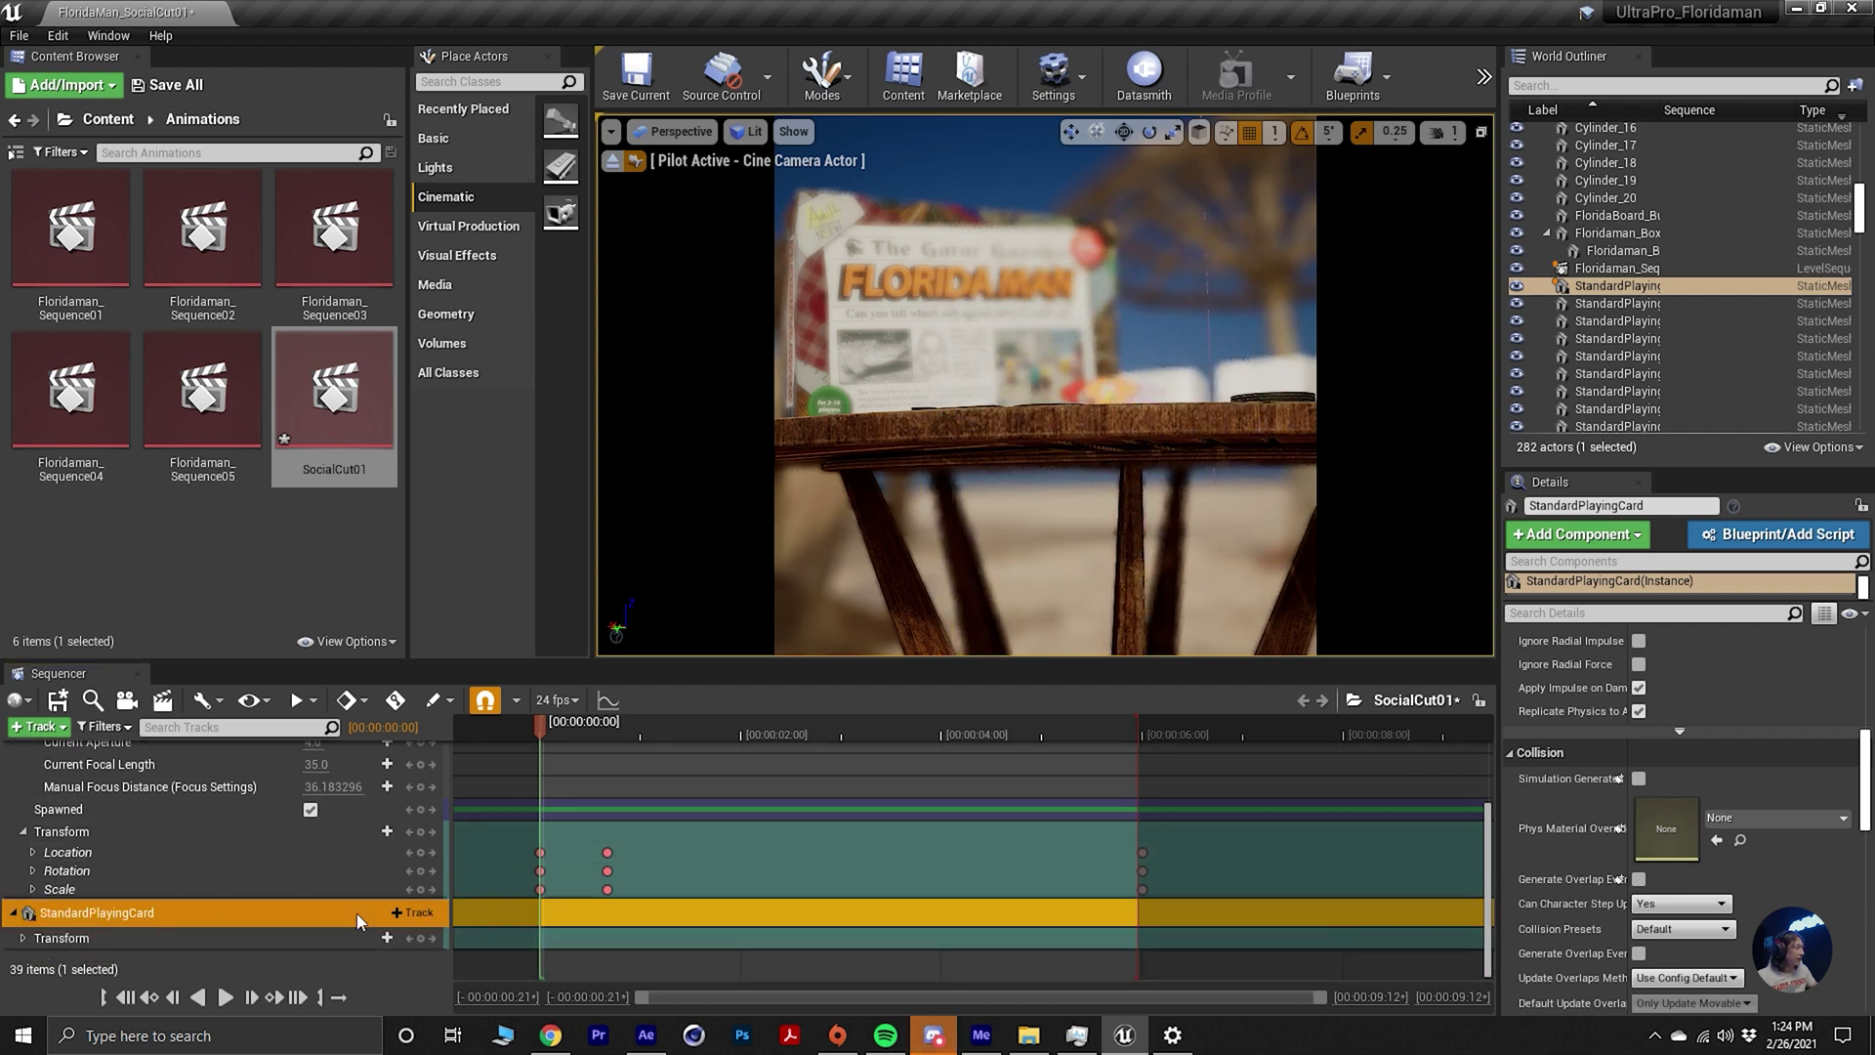
{"action": "left_click", "coordinate": [421, 937]}
Raise the card to a Z location of 76 at 00:00:00:14 and set its Z rotation to 0.
{"action": "mouse_move", "coordinate": [613, 735]}
{"action": "left_mouse_down"}
{"action": "mouse_move", "coordinate": [629, 735]}
{"action": "mouse_move", "coordinate": [603, 736]}
{"action": "left_mouse_up"}
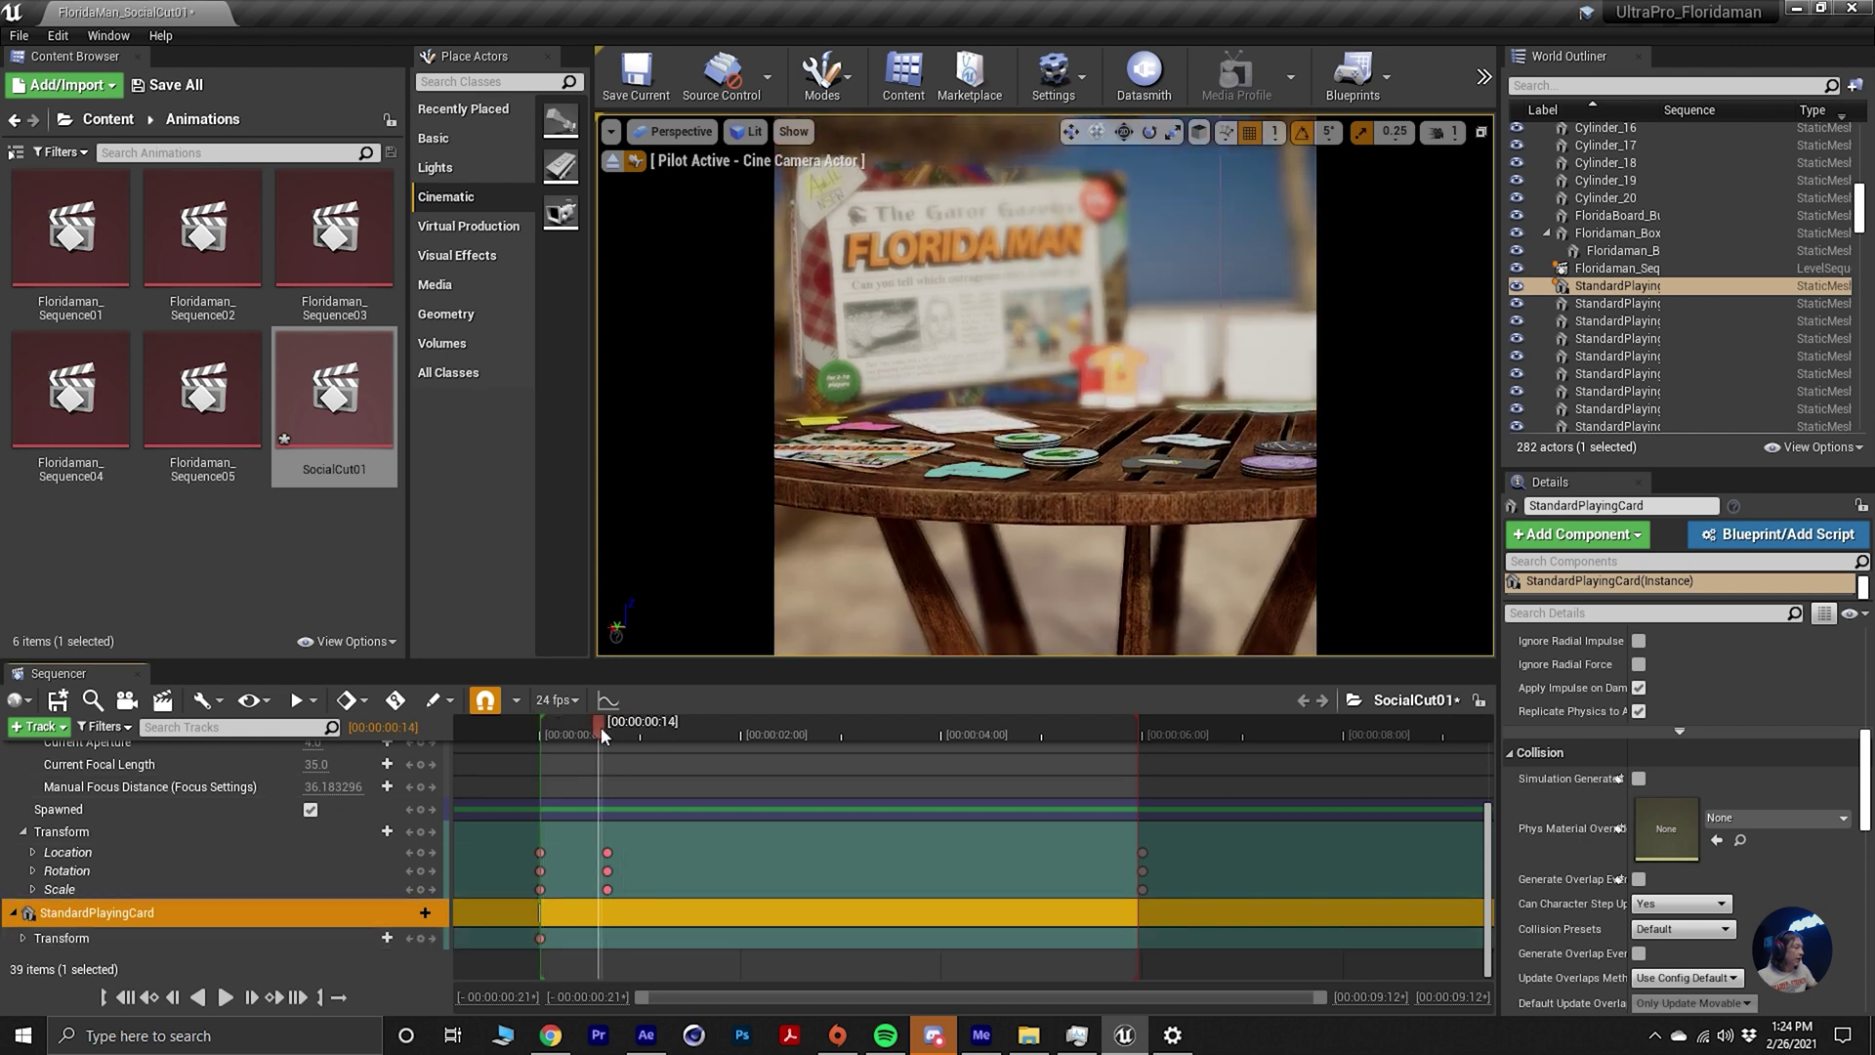
{"action": "scroll", "coordinate": [1691, 666], "scroll_direction": "up", "scroll_amount": 6}
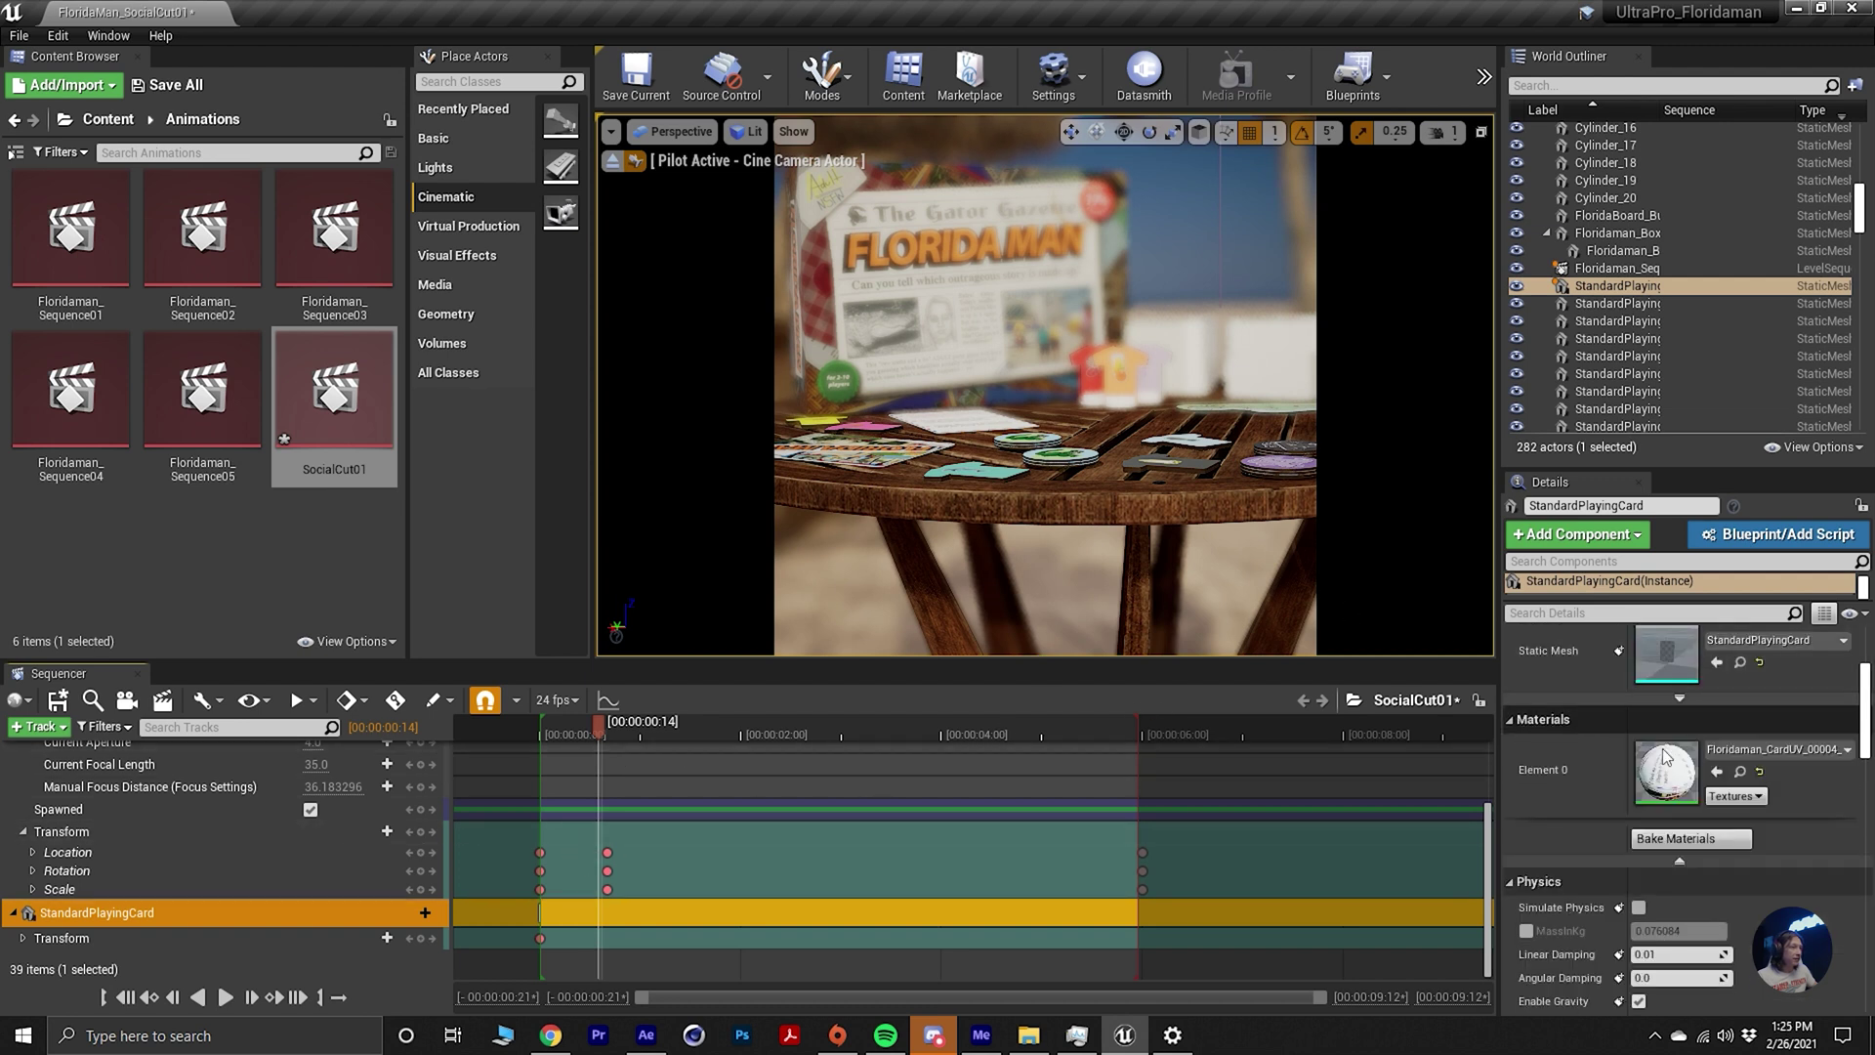
{"action": "scroll", "coordinate": [1719, 760], "scroll_direction": "up", "scroll_amount": 3}
{"action": "left_click_drag", "start_coordinate": [1725, 673], "coordinate": [1715, 673]}
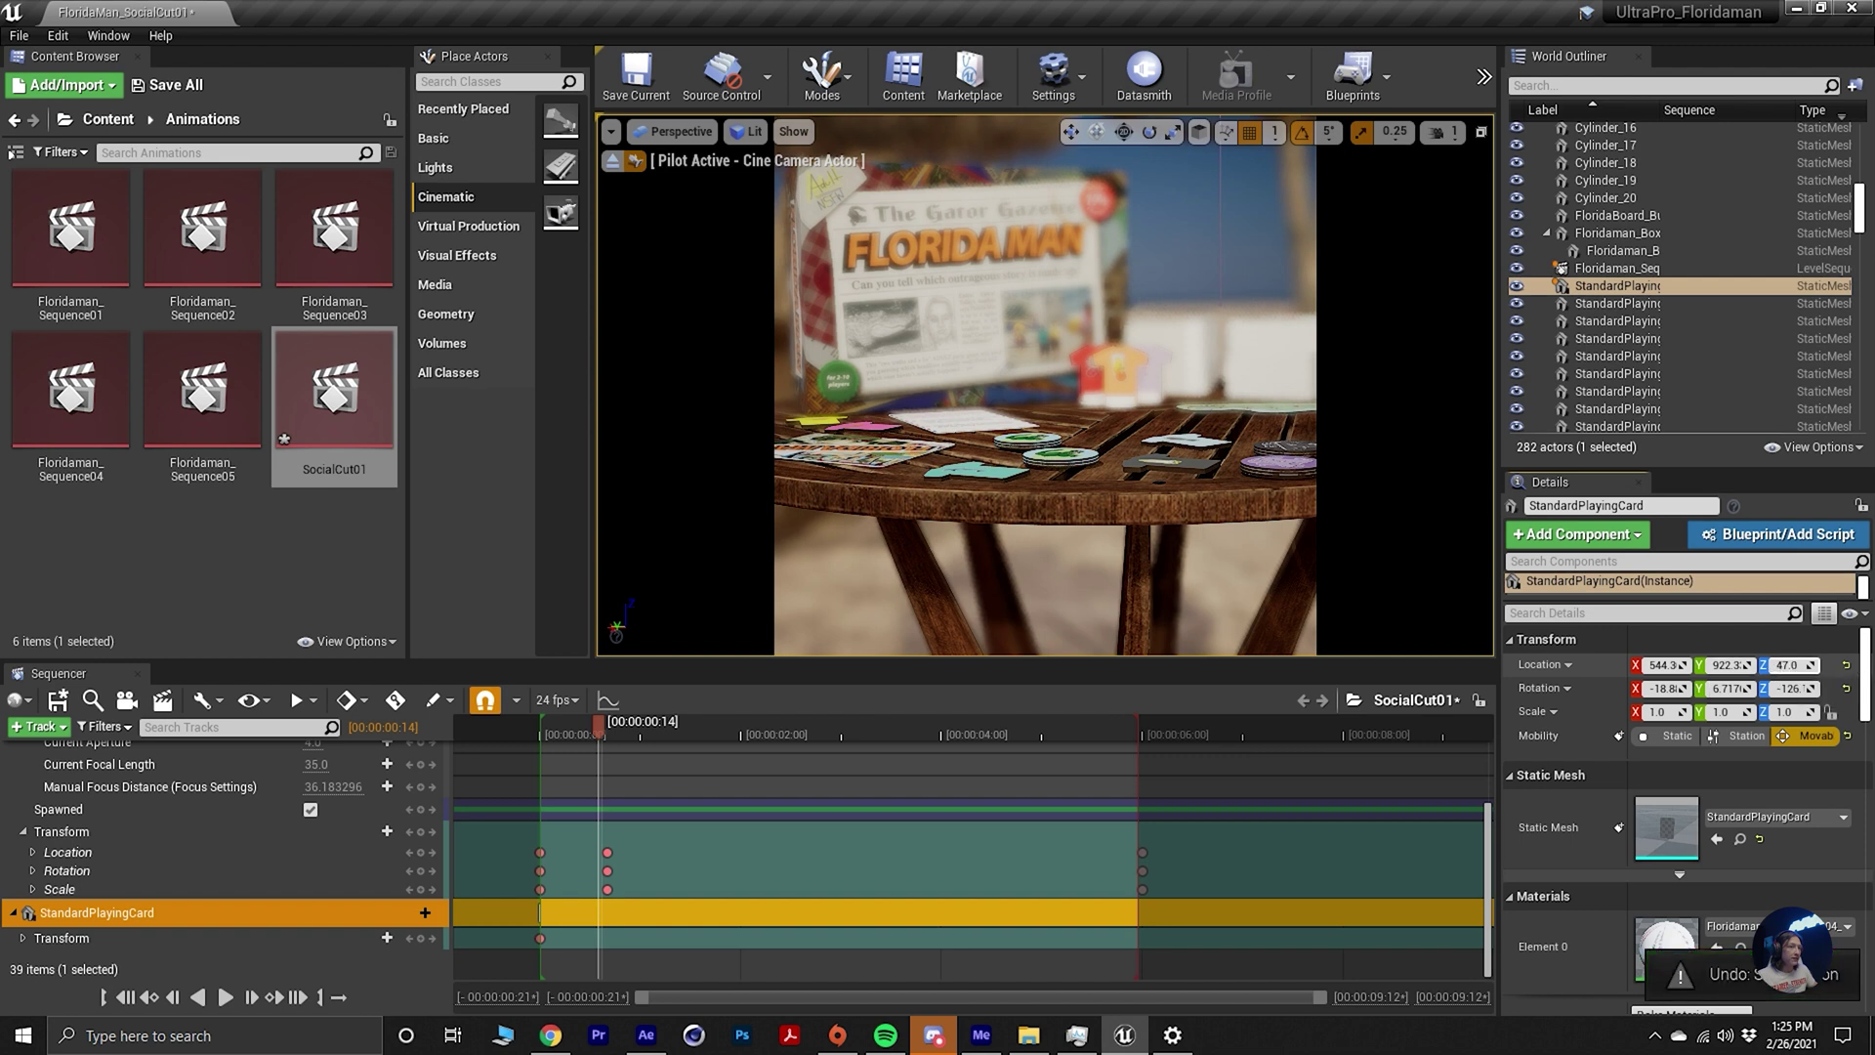
{"action": "key", "text": "ctrl+z"}
{"action": "left_click_drag", "start_coordinate": [1787, 665], "coordinate": [1754, 665]}
{"action": "left_click", "coordinate": [1788, 689]}
{"action": "type", "text": "0"}
{"action": "key", "text": "Return"}
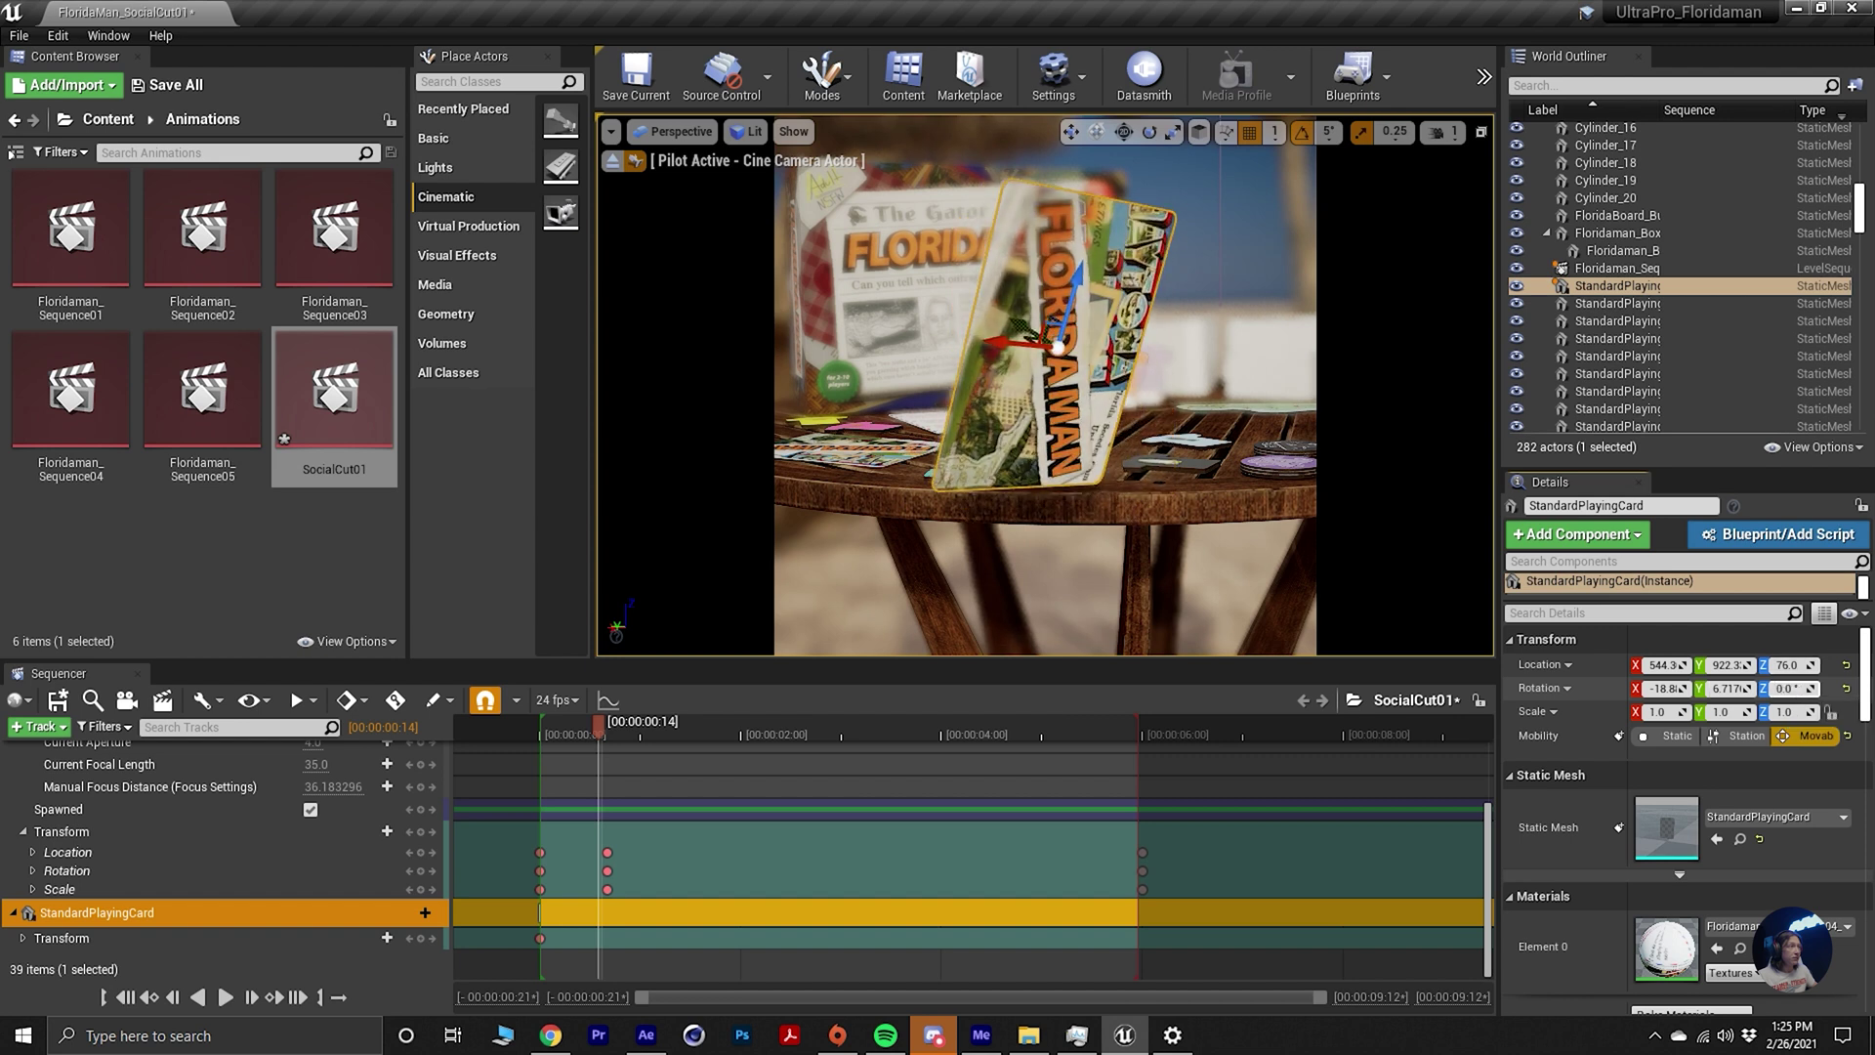
Undo the card's Z rotation change and bring its Z location down to 75 at 00:00:00:14.
{"action": "key", "text": "ctrl+z"}
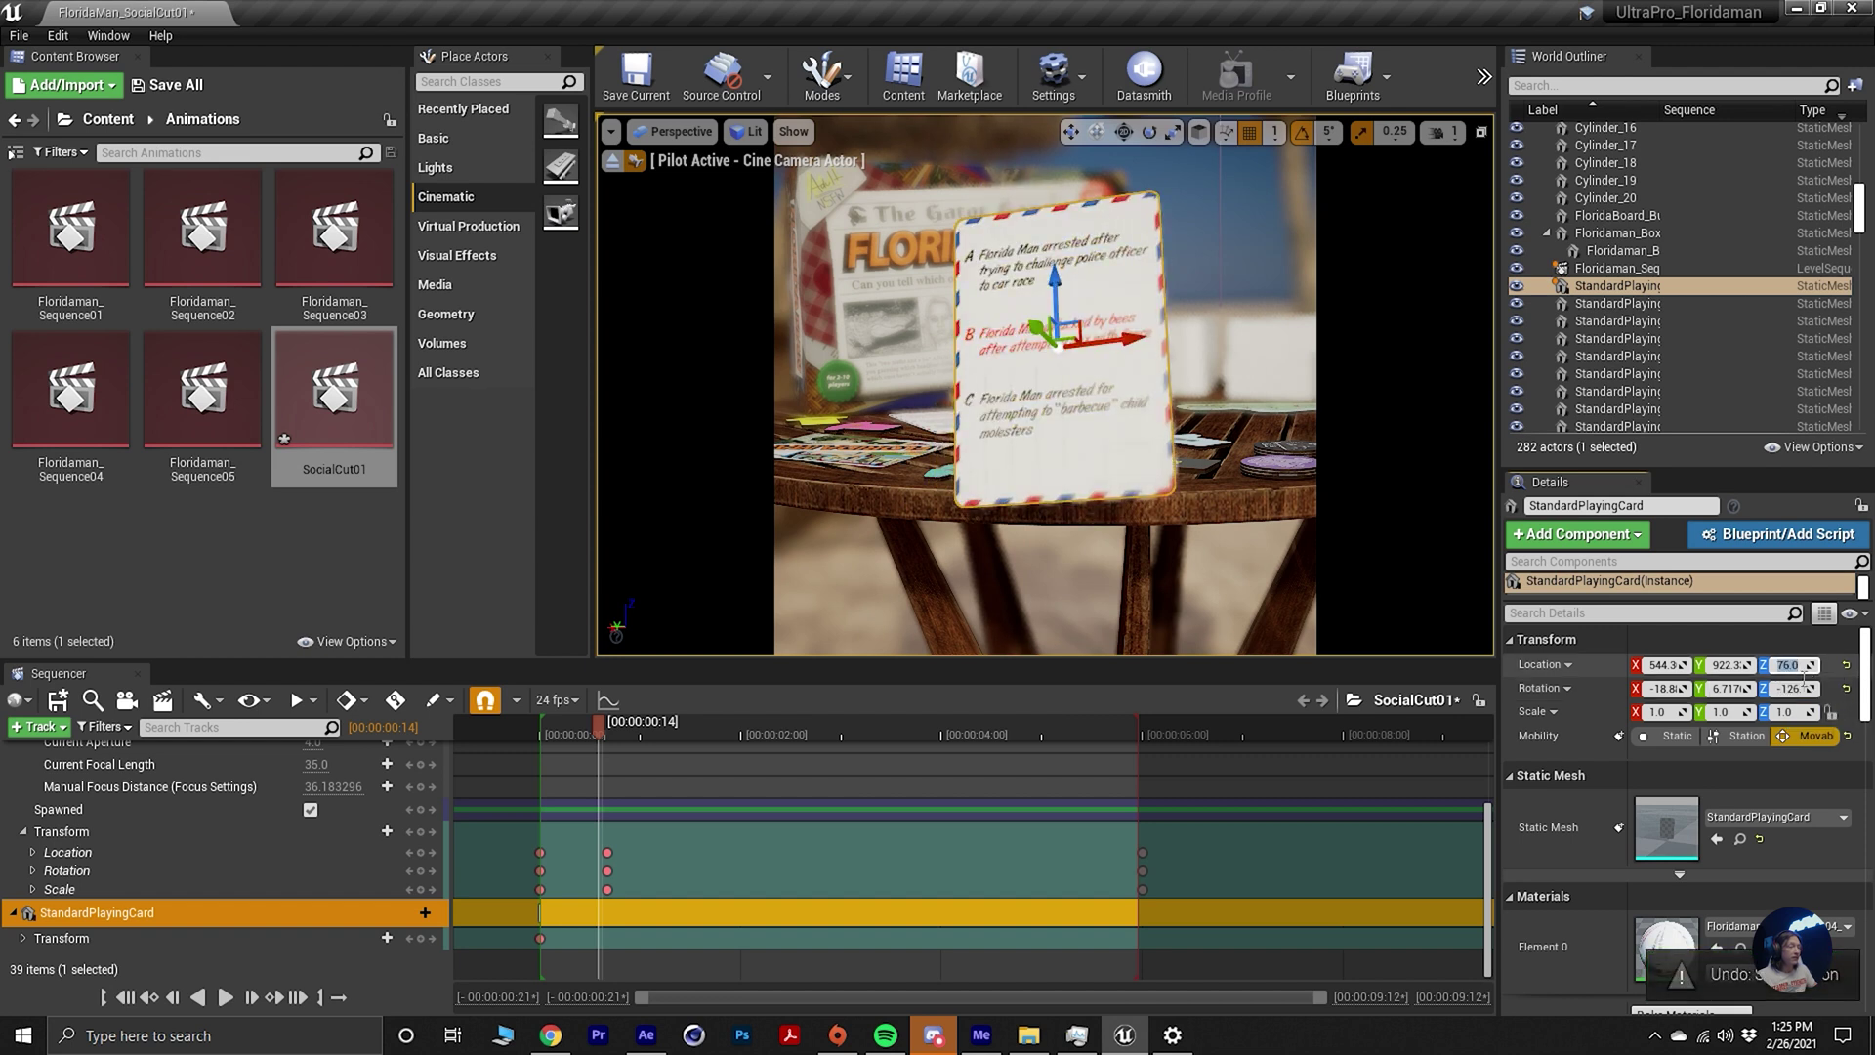
{"action": "type", "text": "70"}
{"action": "key", "text": "Return"}
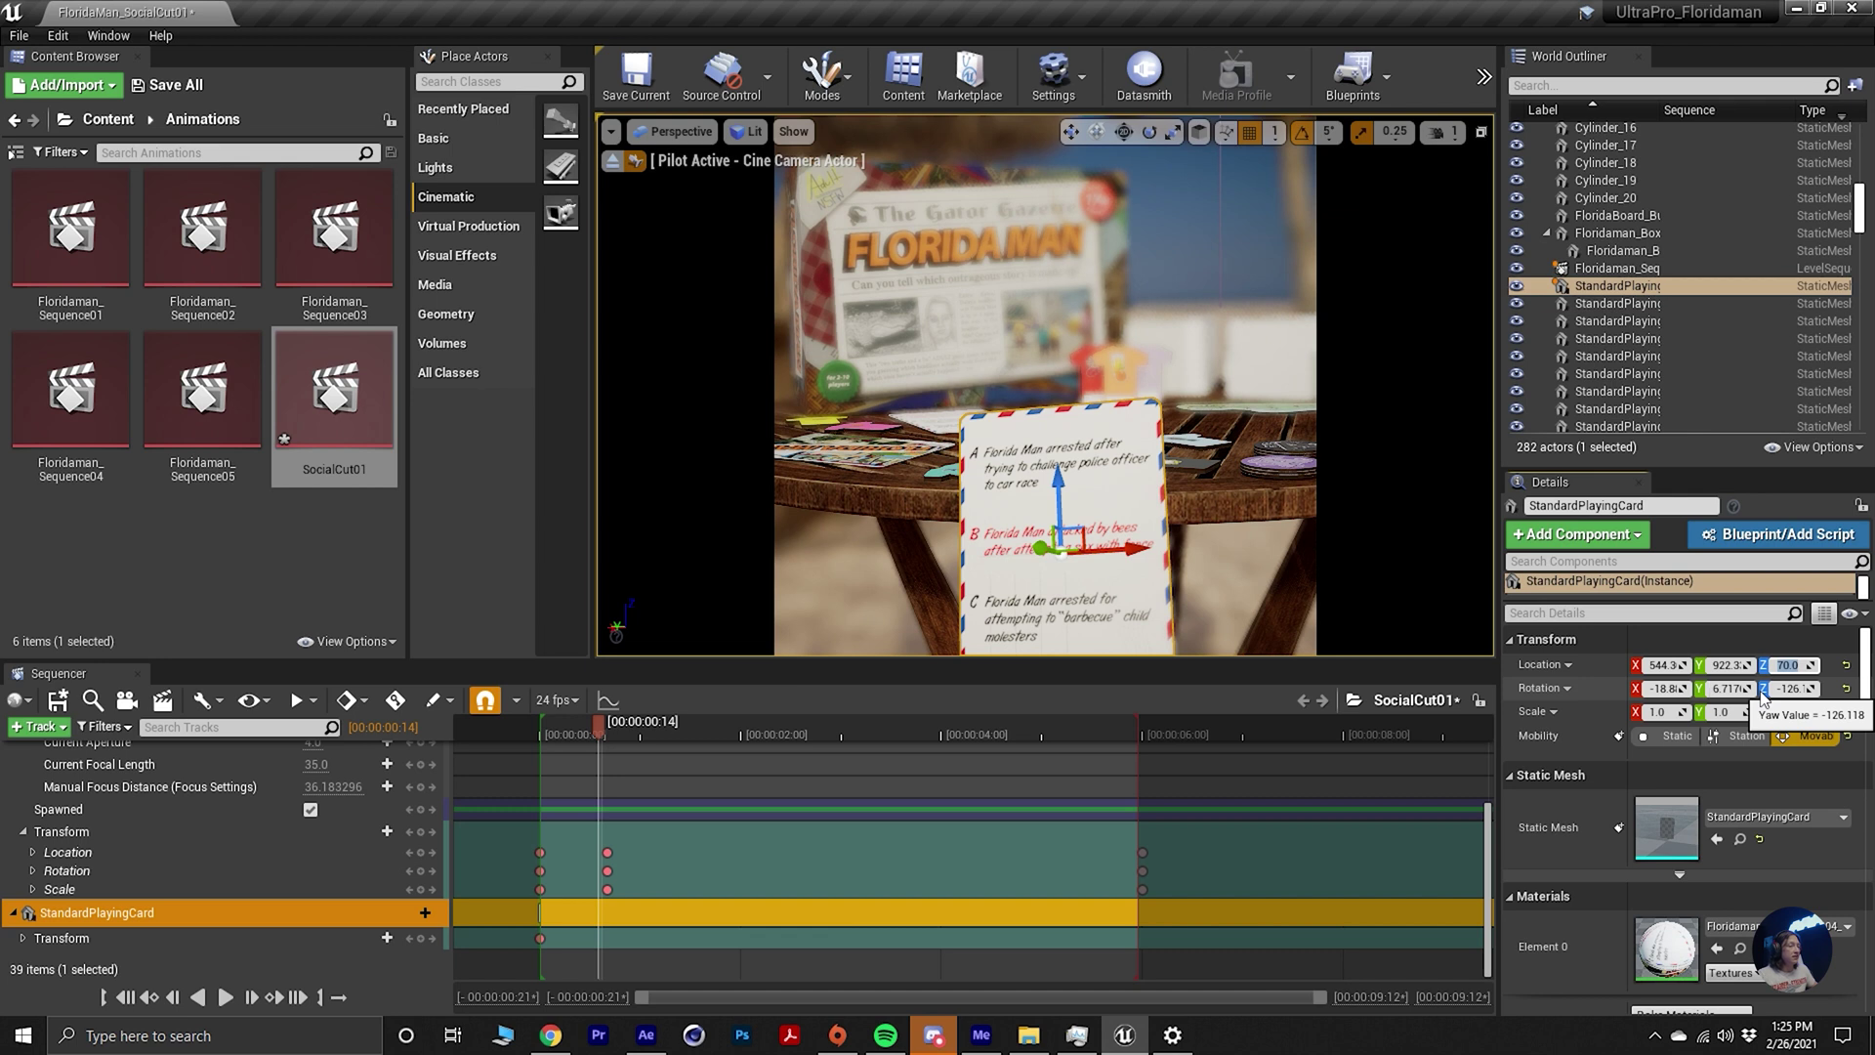
{"action": "type", "text": "73"}
{"action": "key", "text": "Return"}
{"action": "type", "text": "74"}
{"action": "key", "text": "Return"}
{"action": "type", "text": "75"}
{"action": "key", "text": "Return"}
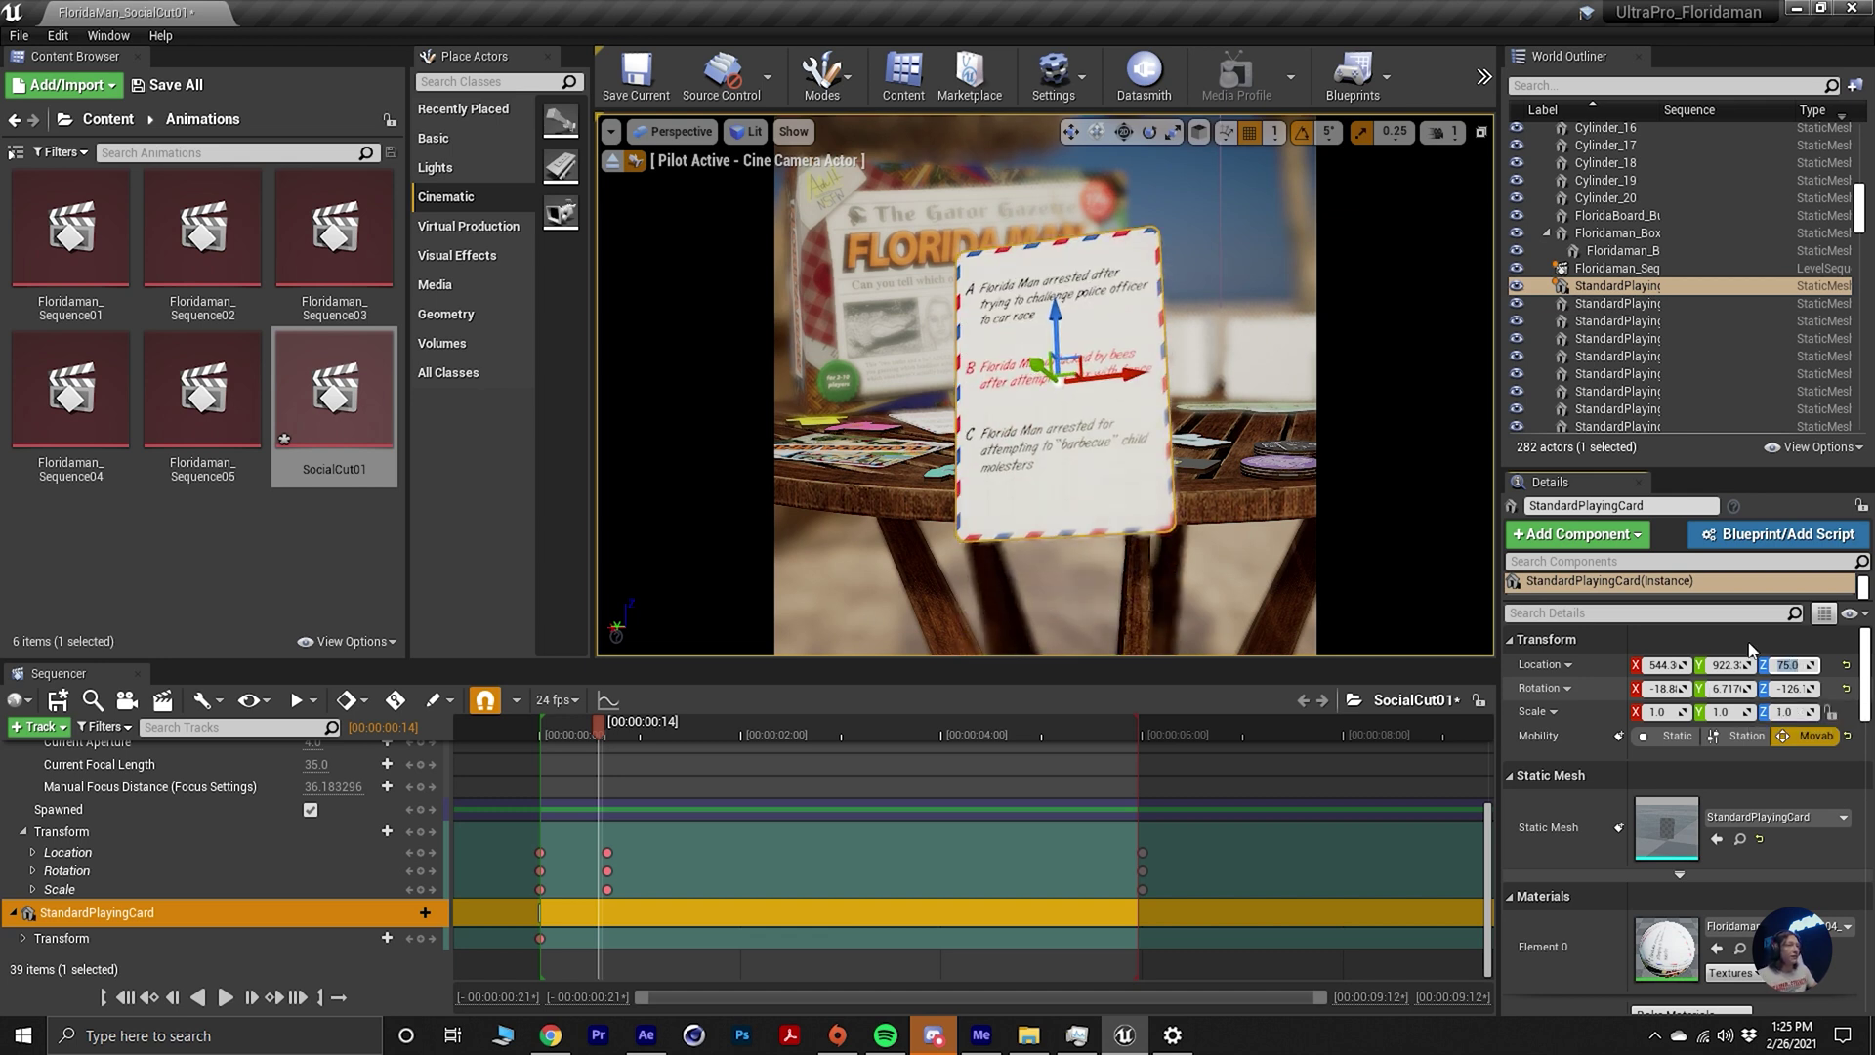
Try moving the card to an X location of 557.
{"action": "left_click", "coordinate": [1663, 665]}
{"action": "type", "text": "557"}
{"action": "key", "text": "Return"}
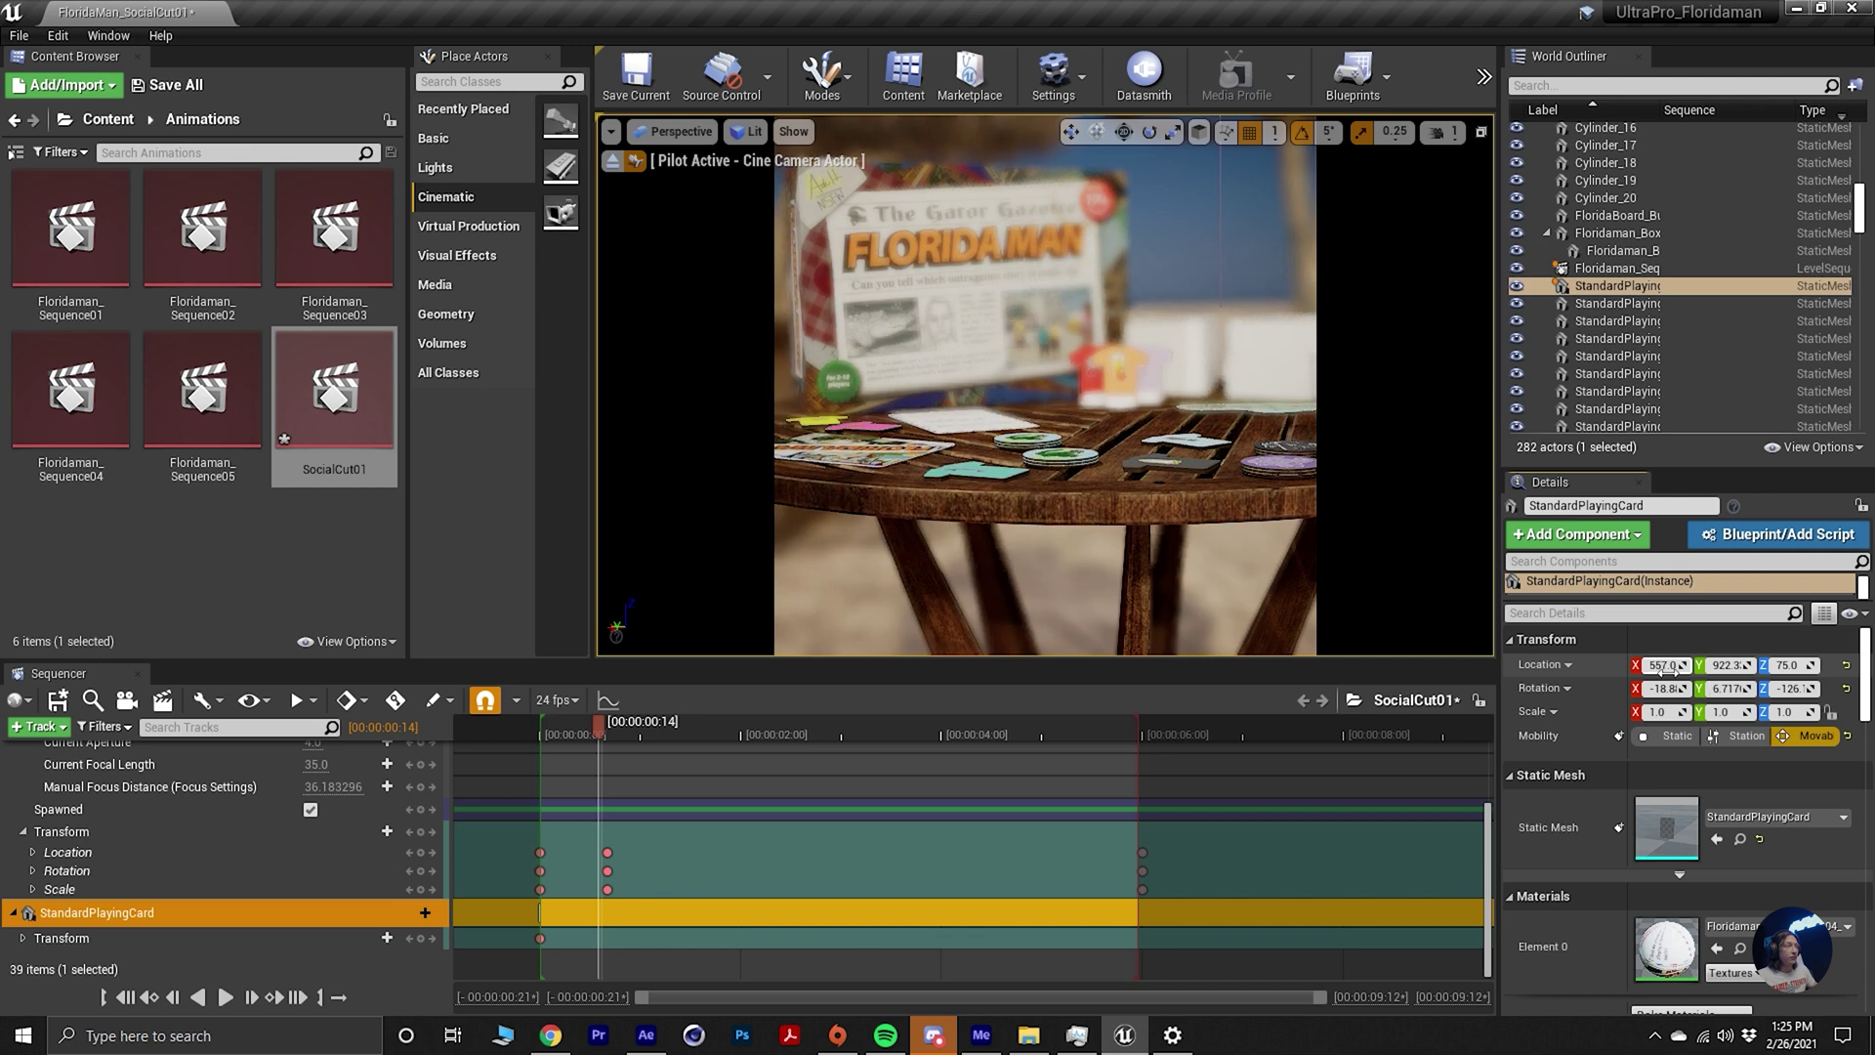
{"action": "key", "text": "ctrl+z"}
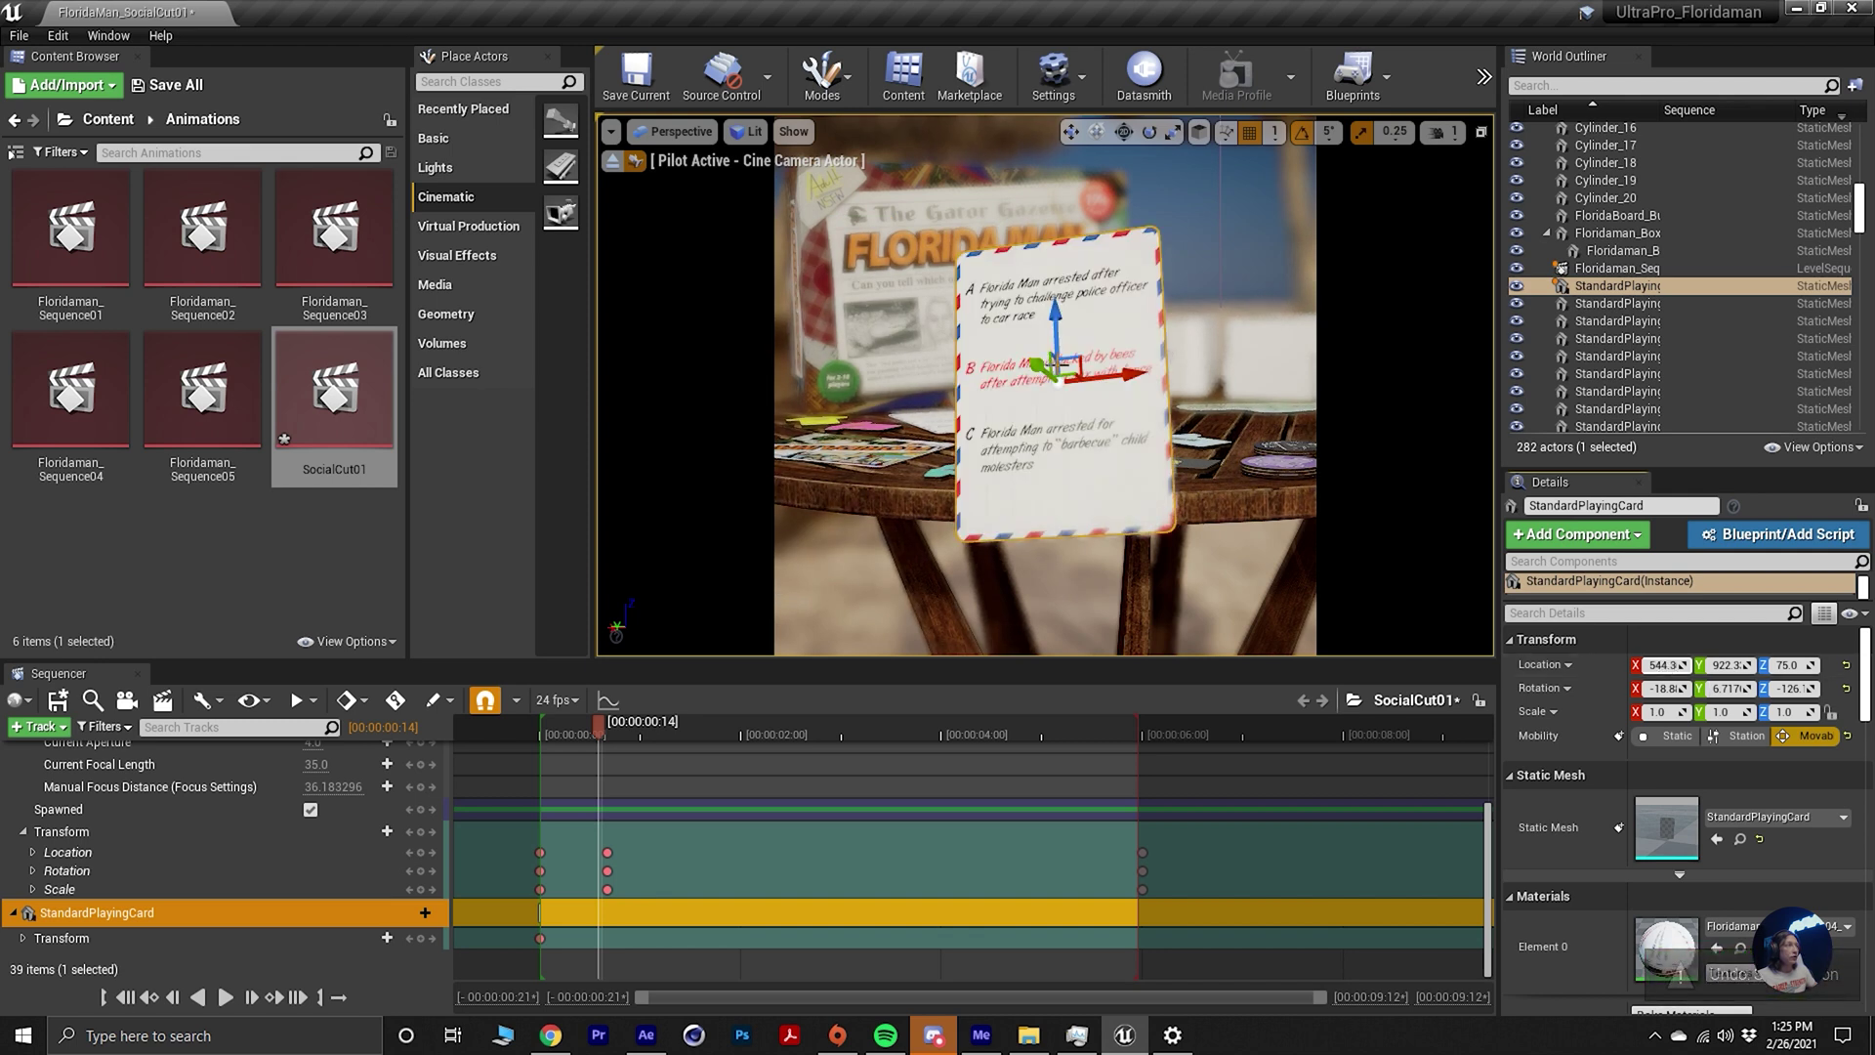
Rotate the card to about -151° in Z, shift it to about X 546, Y 921, Z 75, and key its transform at 00:00:00:14.
{"action": "key", "text": "r"}
{"action": "key", "text": "e"}
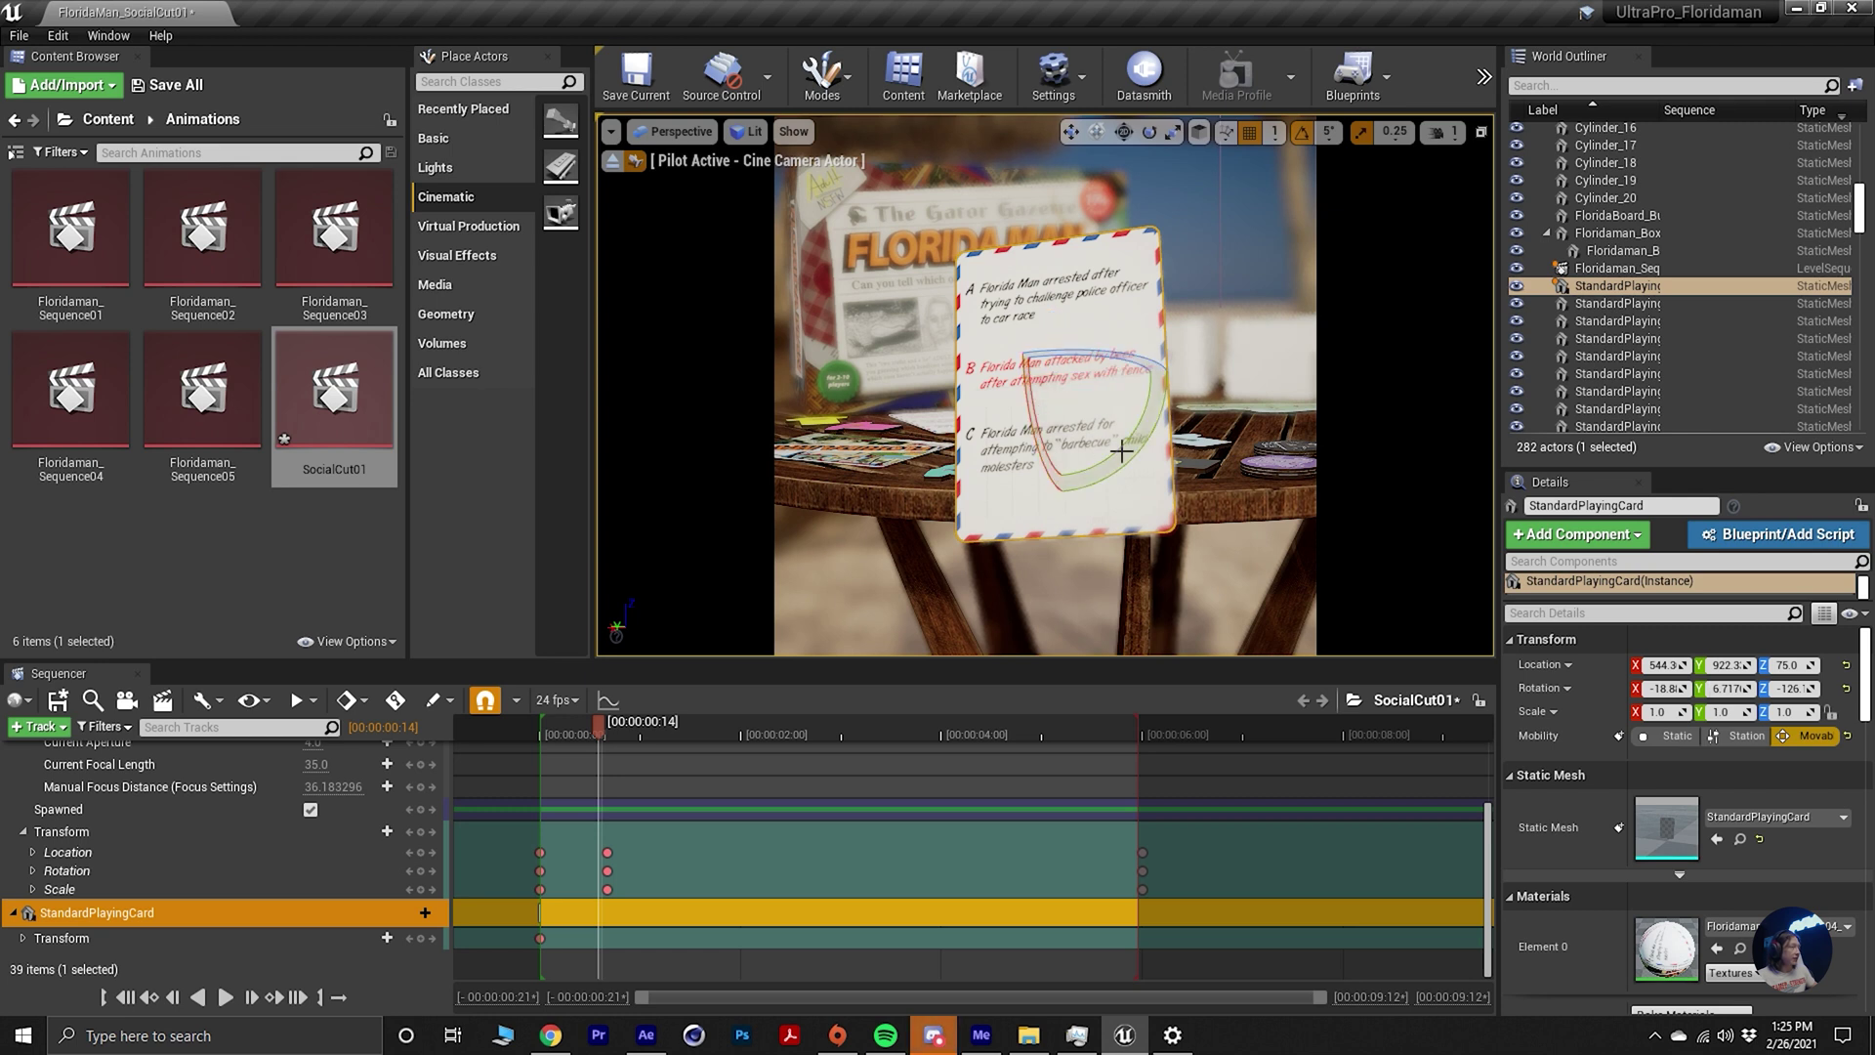
{"action": "left_click_drag", "start_coordinate": [1037, 403], "coordinate": [967, 397]}
{"action": "key", "text": "w"}
{"action": "mouse_move", "coordinate": [1114, 379]}
{"action": "left_mouse_down"}
{"action": "mouse_move", "coordinate": [1067, 402]}
{"action": "mouse_move", "coordinate": [1122, 395]}
{"action": "left_mouse_up"}
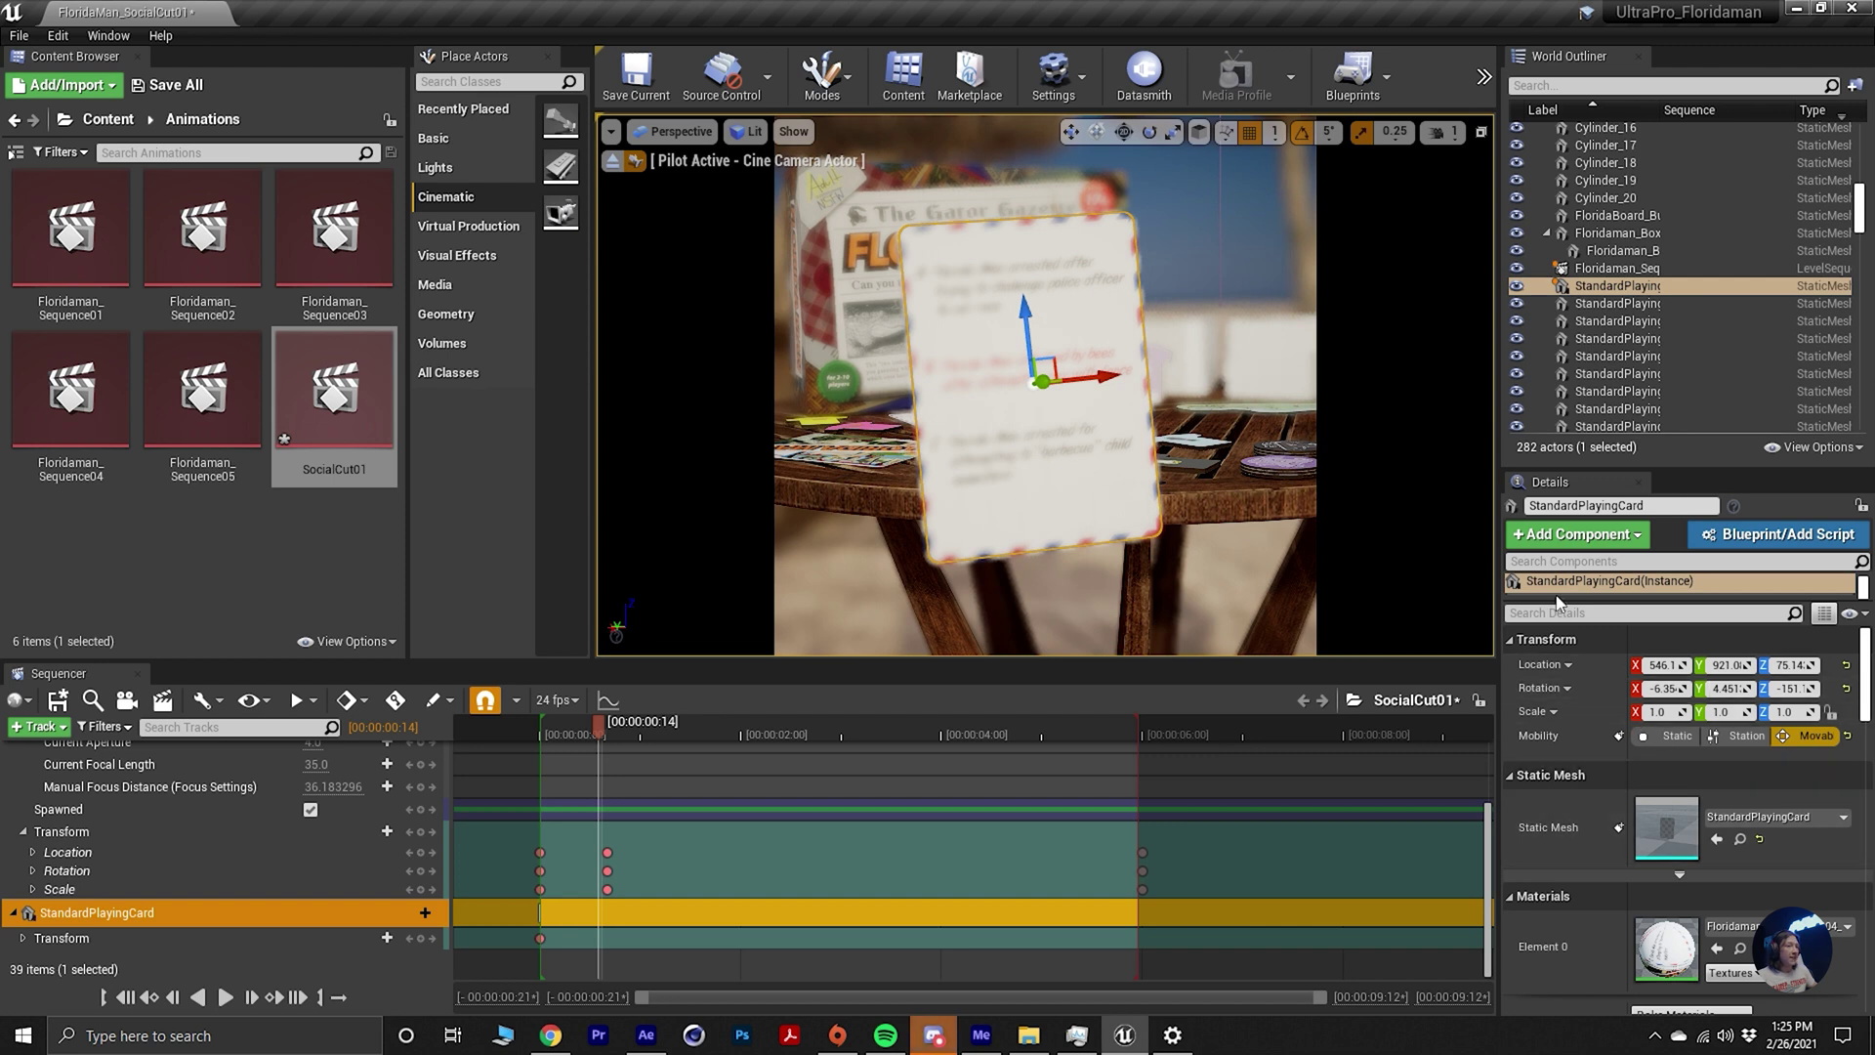
{"action": "left_click", "coordinate": [349, 939]}
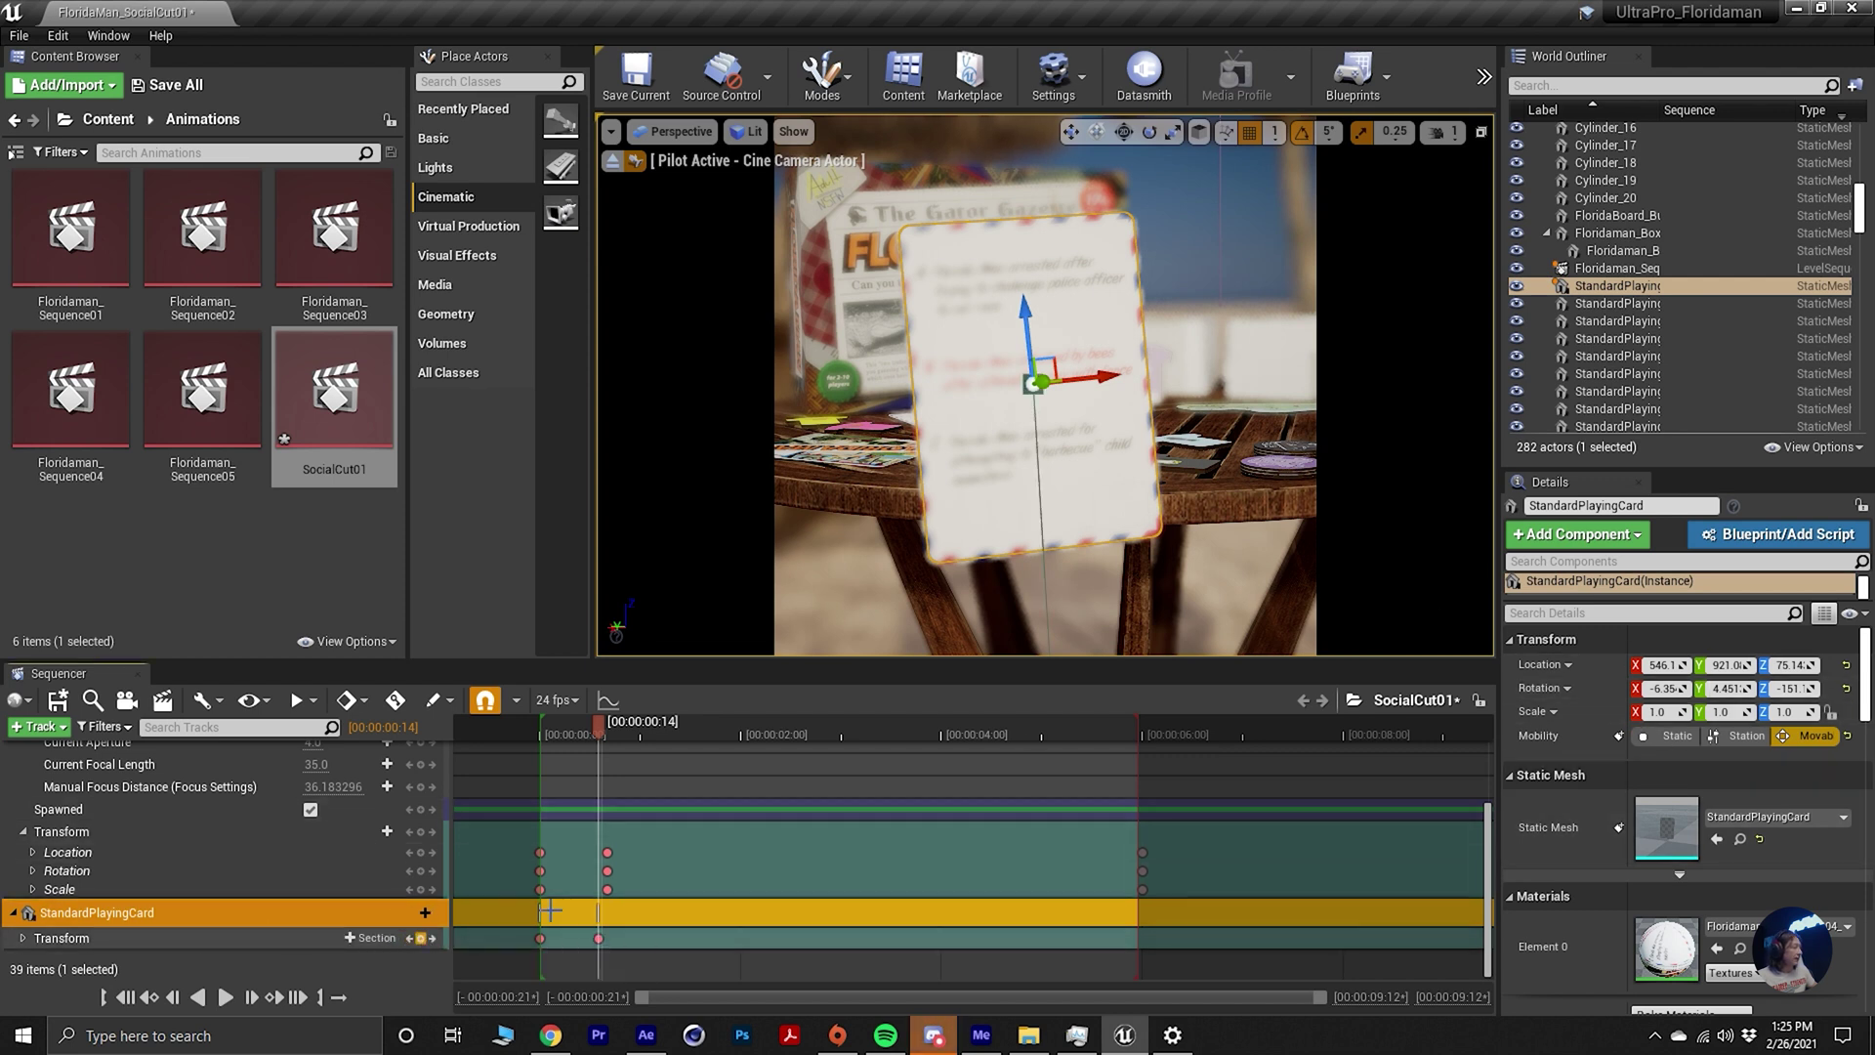
Raise the card to about Z 79 at 00:00:03:22 and key its transform.
{"action": "left_click_drag", "start_coordinate": [627, 727], "coordinate": [935, 758]}
{"action": "left_click_drag", "start_coordinate": [1036, 471], "coordinate": [1039, 370]}
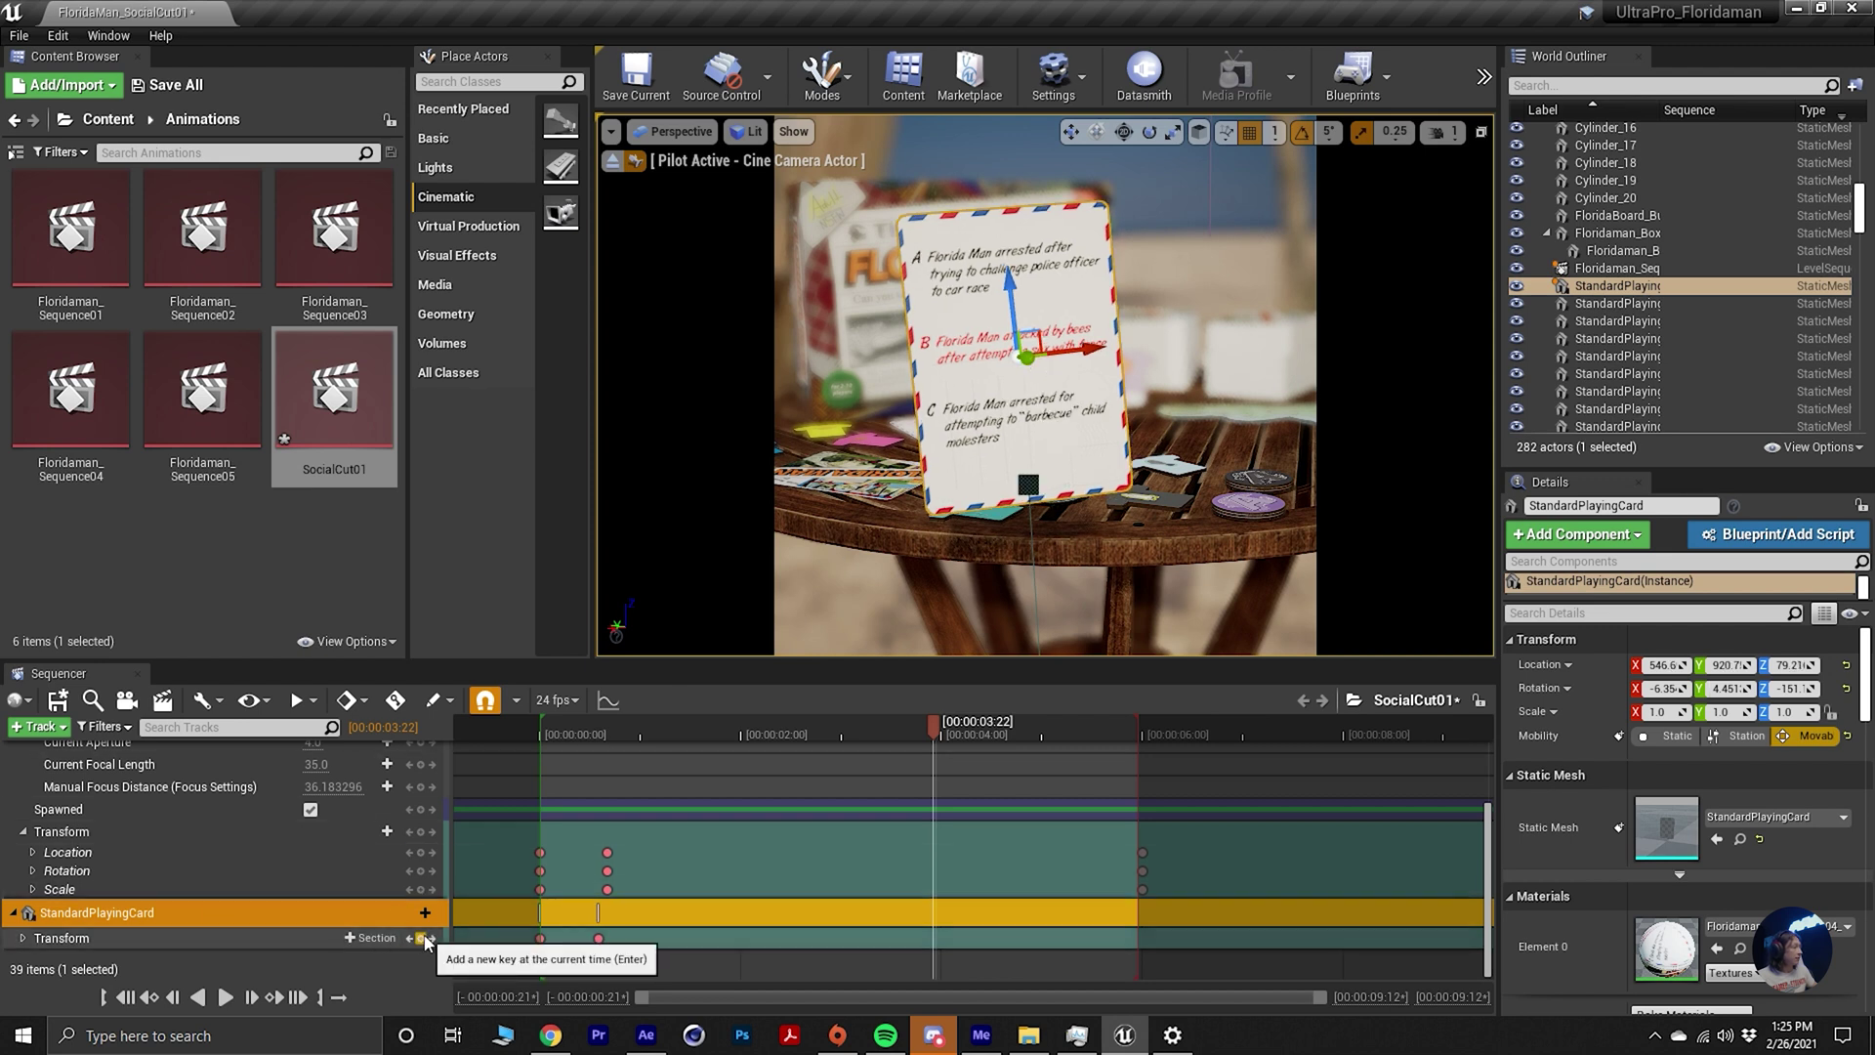
Try to lay the card flat at 00:00:05:00 by zeroing its rotation and turning it to -90° in X.
{"action": "left_click", "coordinate": [1006, 733]}
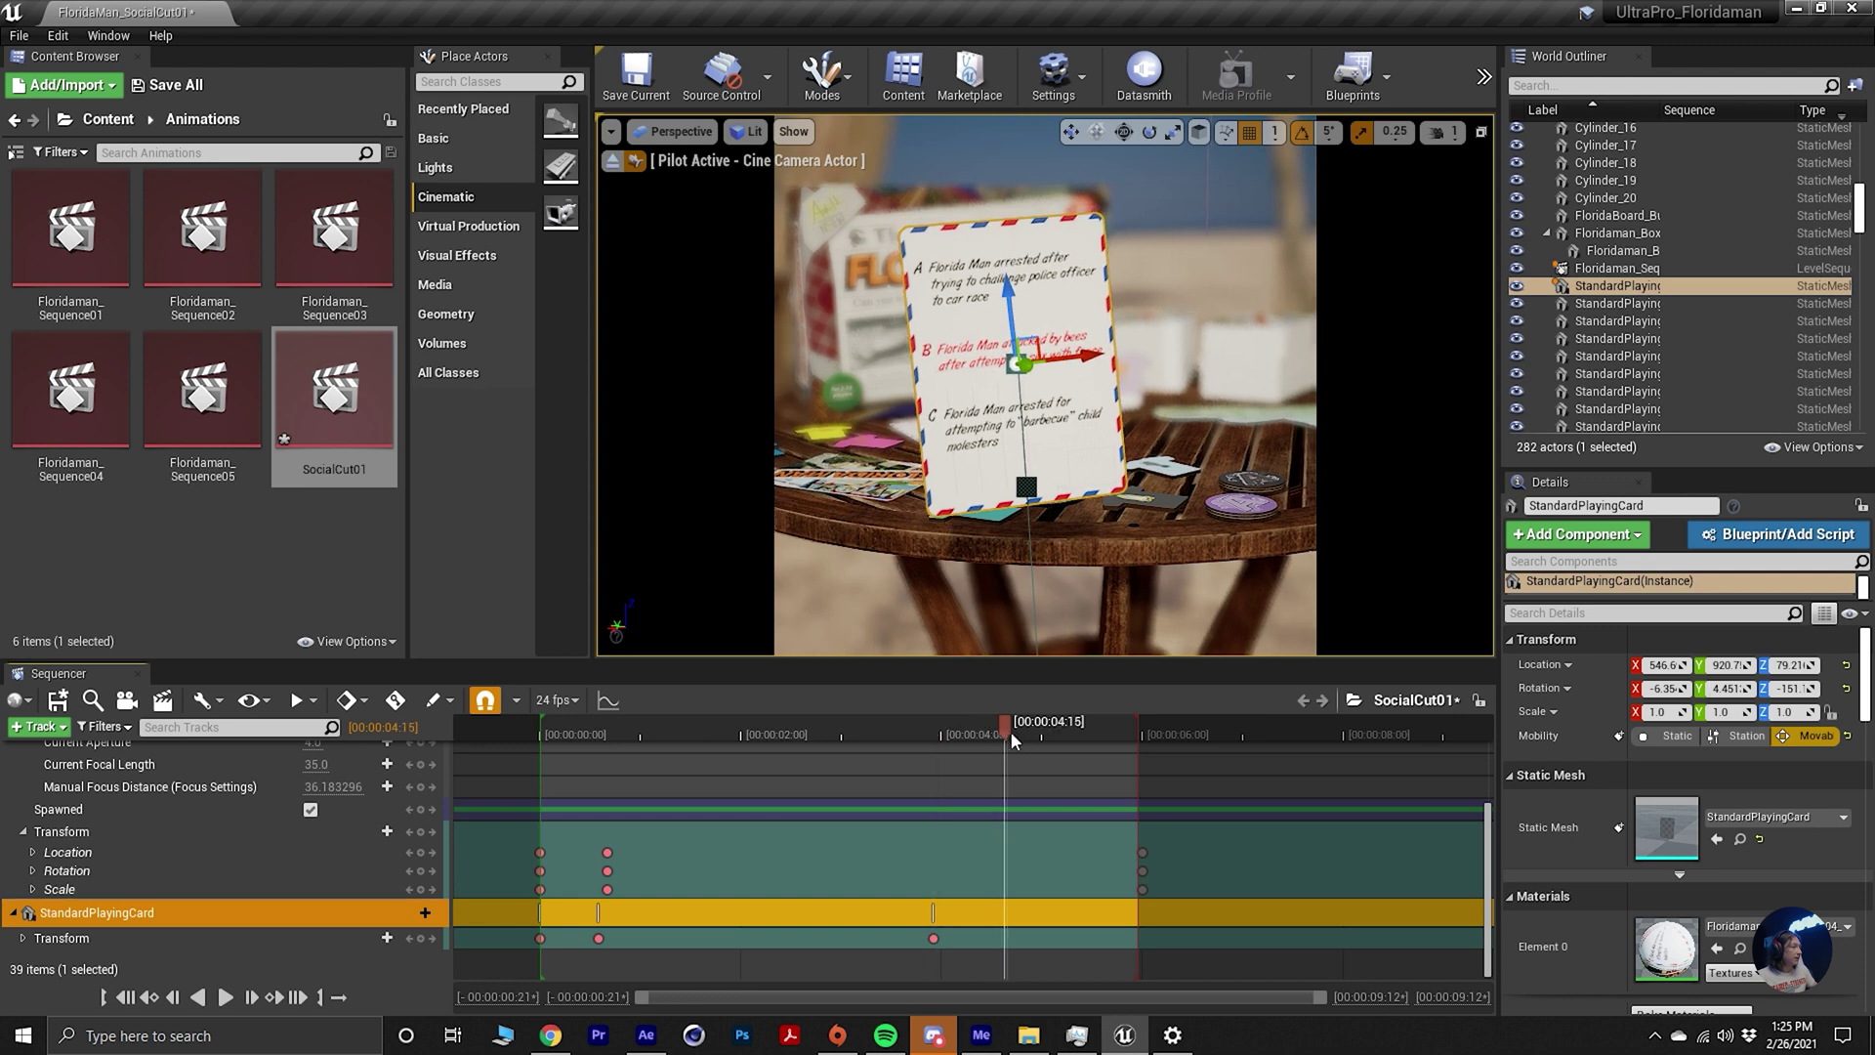
{"action": "left_click_drag", "start_coordinate": [1005, 727], "coordinate": [1020, 727]}
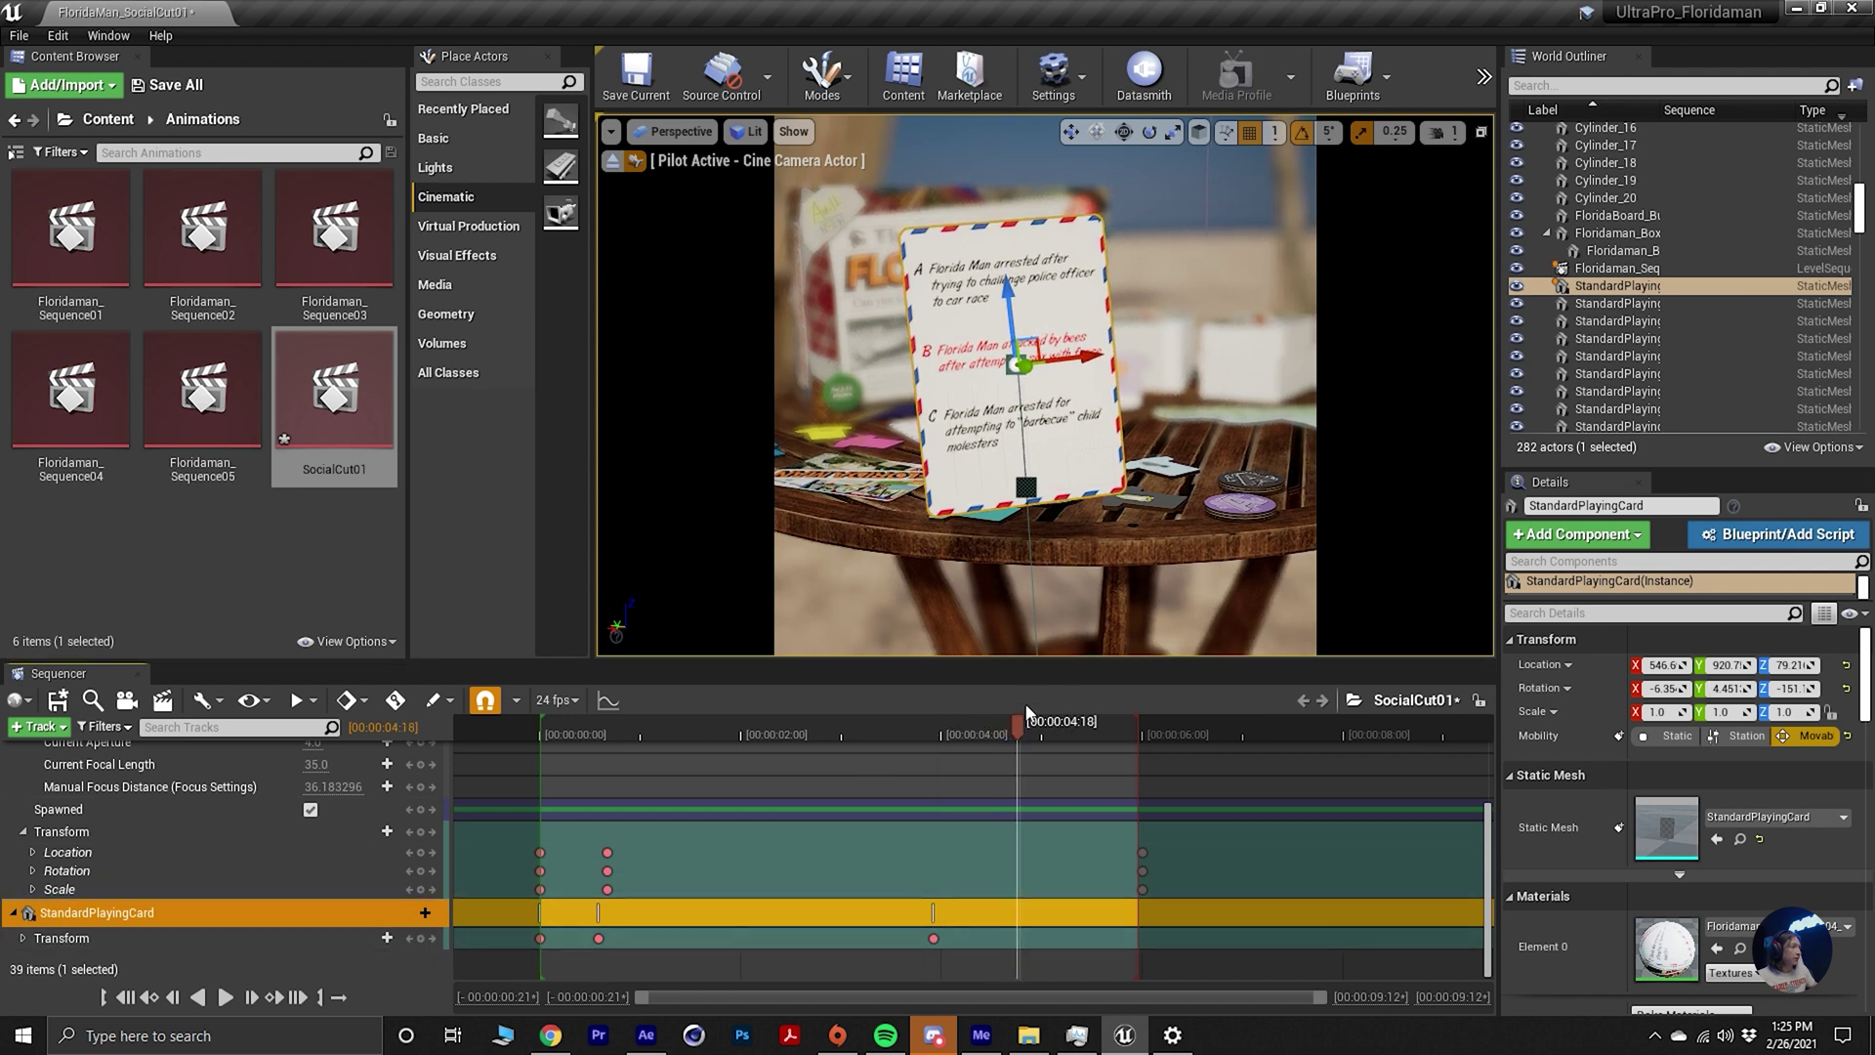
{"action": "left_click_drag", "start_coordinate": [1032, 730], "coordinate": [1045, 726]}
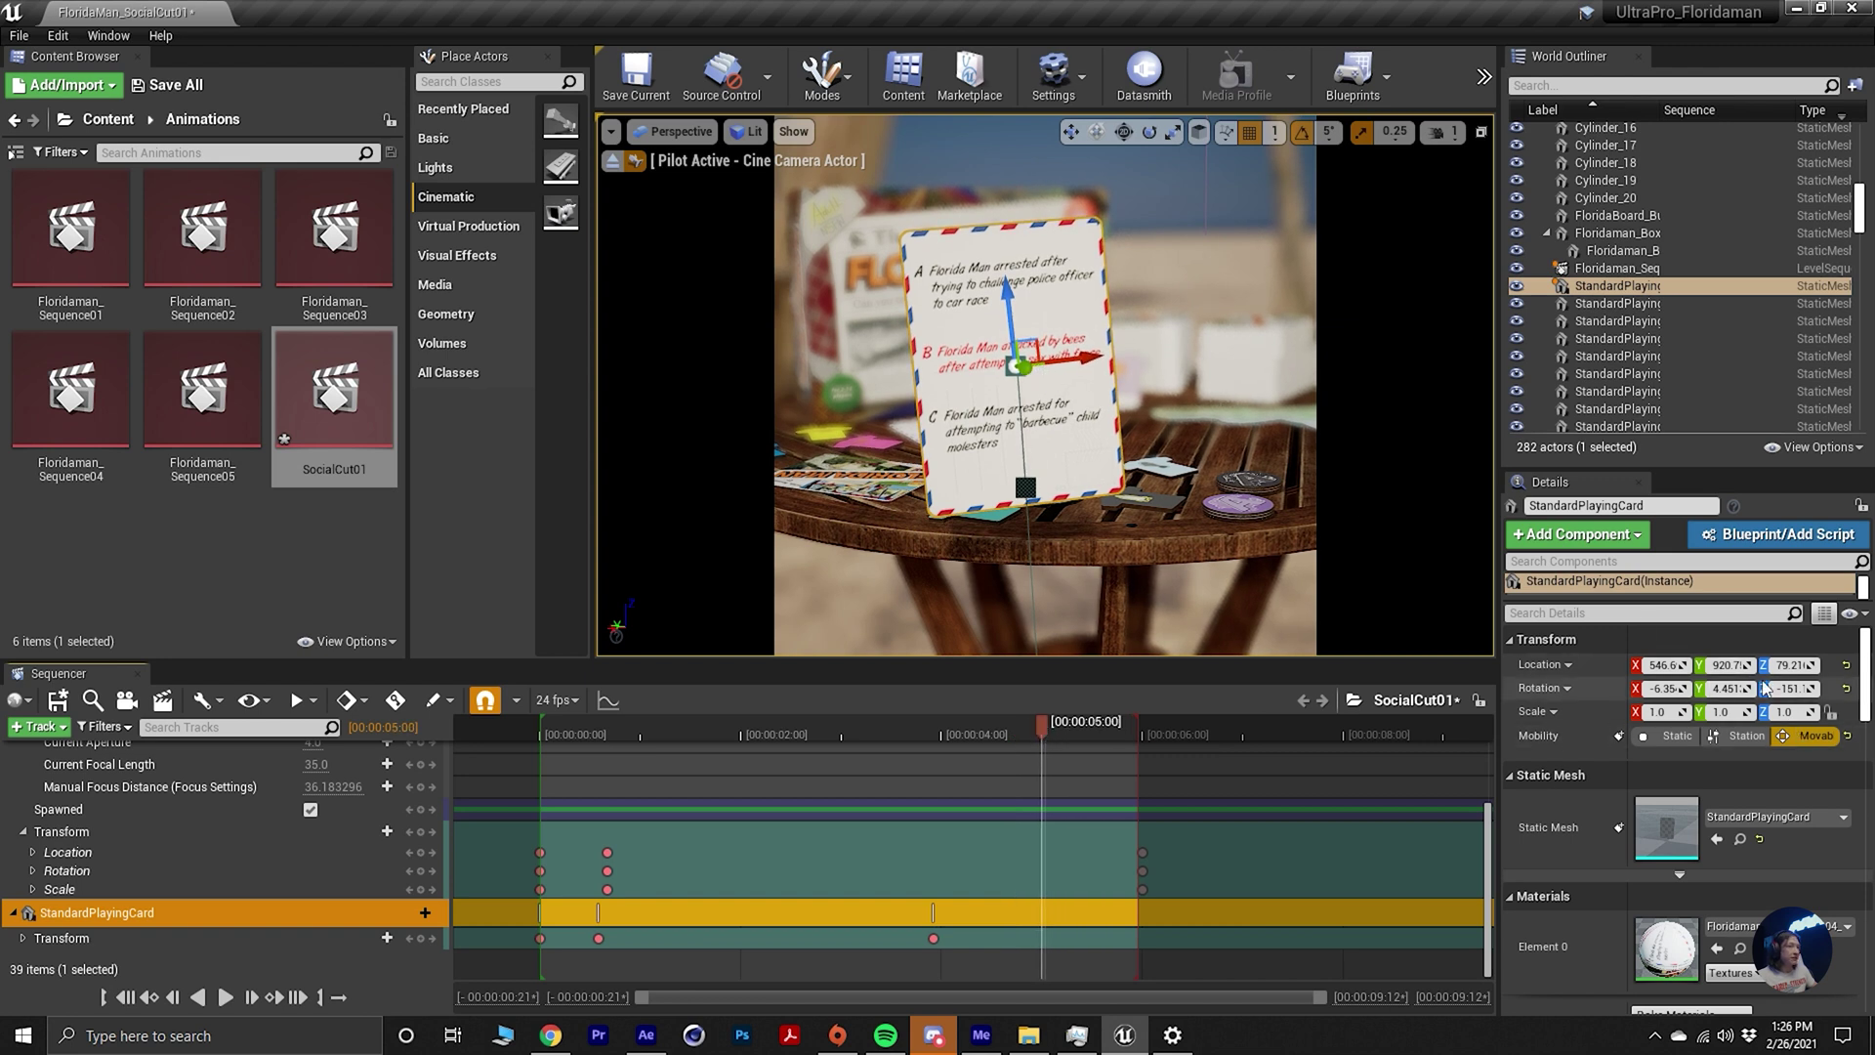
{"action": "left_click_drag", "start_coordinate": [1785, 691], "coordinate": [1786, 697]}
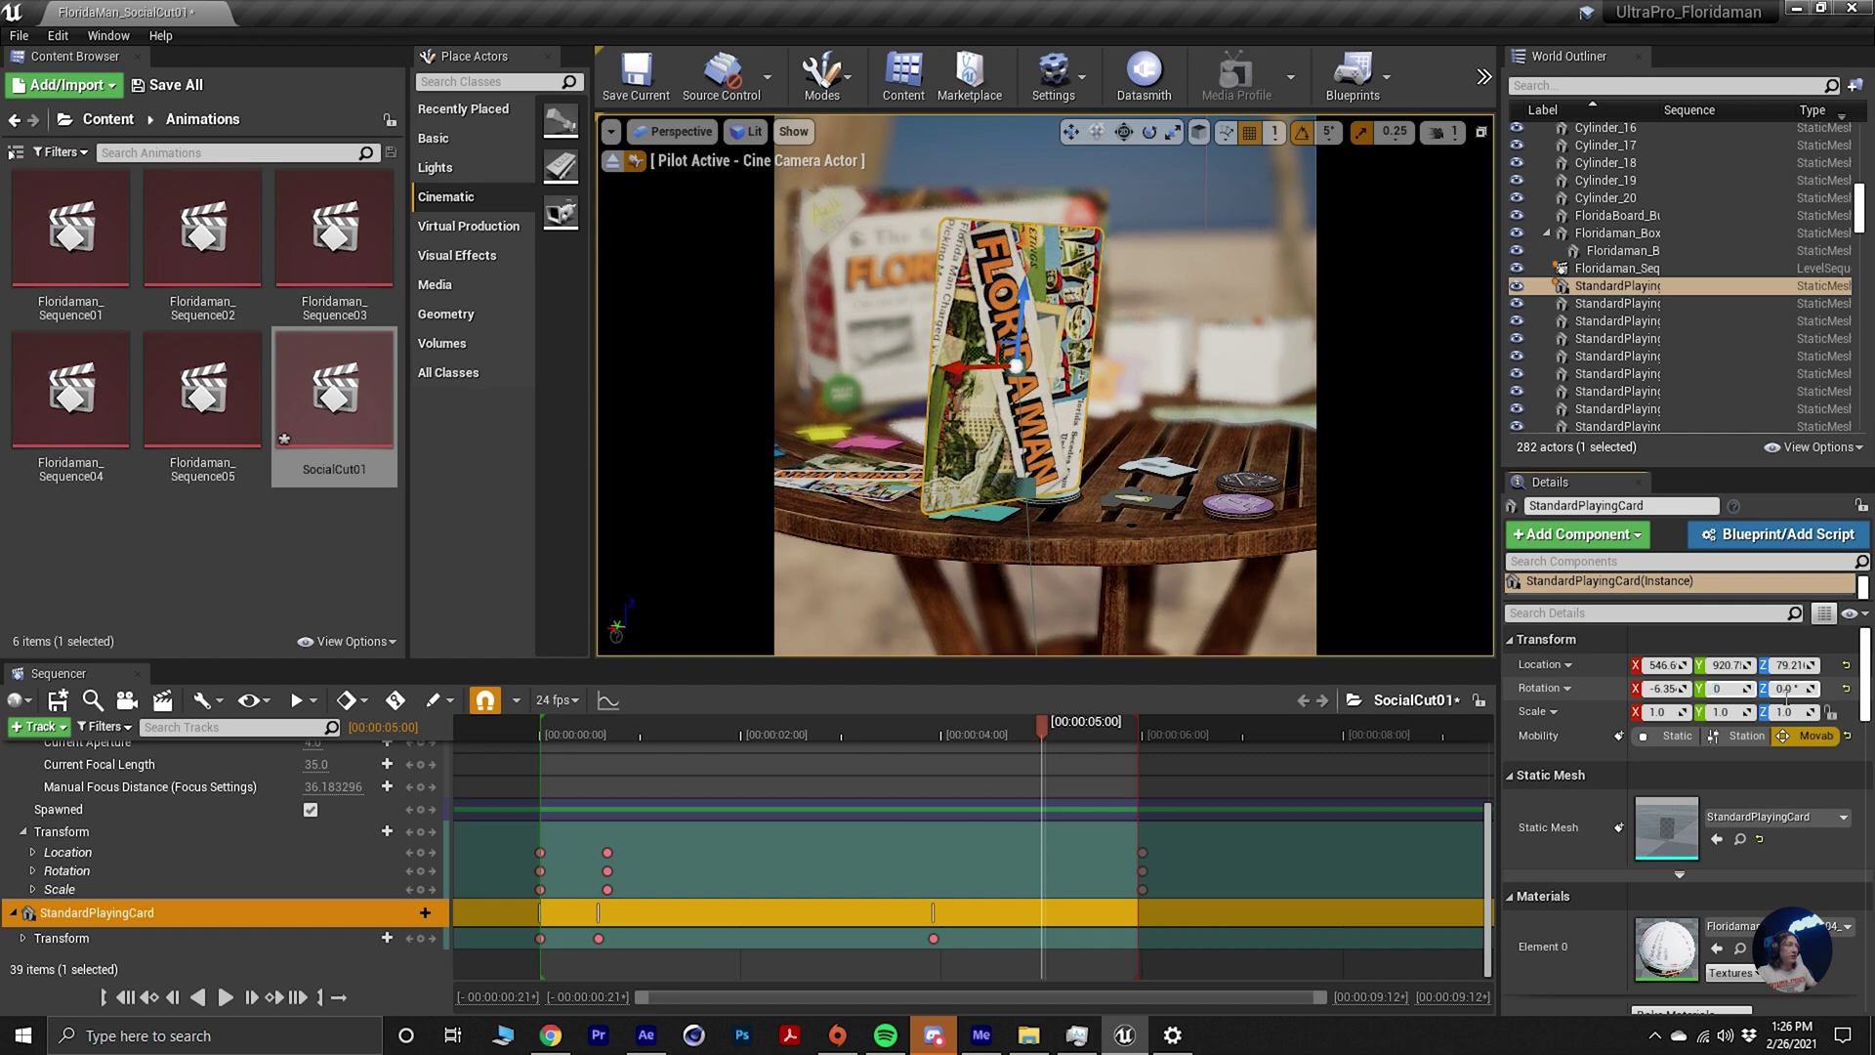
{"action": "key", "text": "shift+Tab"}
{"action": "type", "text": "0"}
{"action": "key", "text": "Return"}
{"action": "type", "text": "e"}
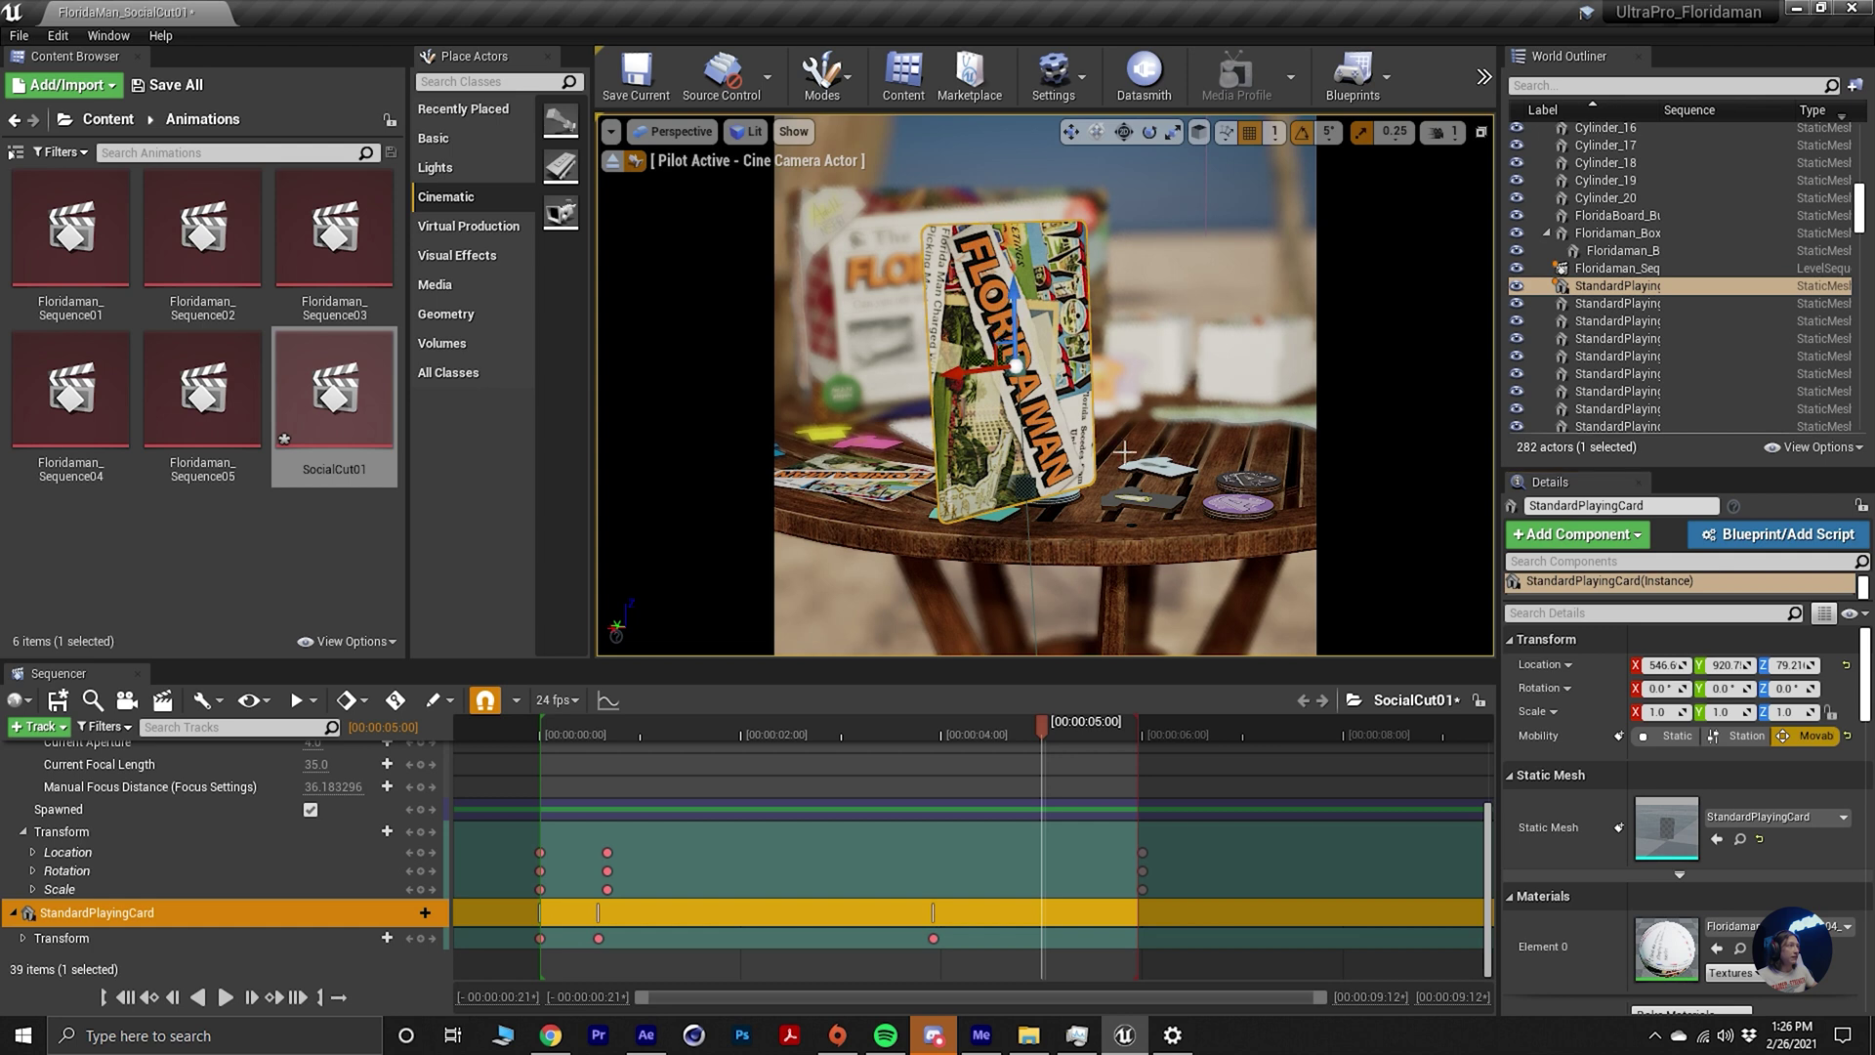
{"action": "type", "text": "e"}
{"action": "mouse_move", "coordinate": [1072, 295]}
{"action": "left_mouse_down"}
{"action": "mouse_move", "coordinate": [1055, 332]}
{"action": "mouse_move", "coordinate": [1048, 297]}
{"action": "left_mouse_up"}
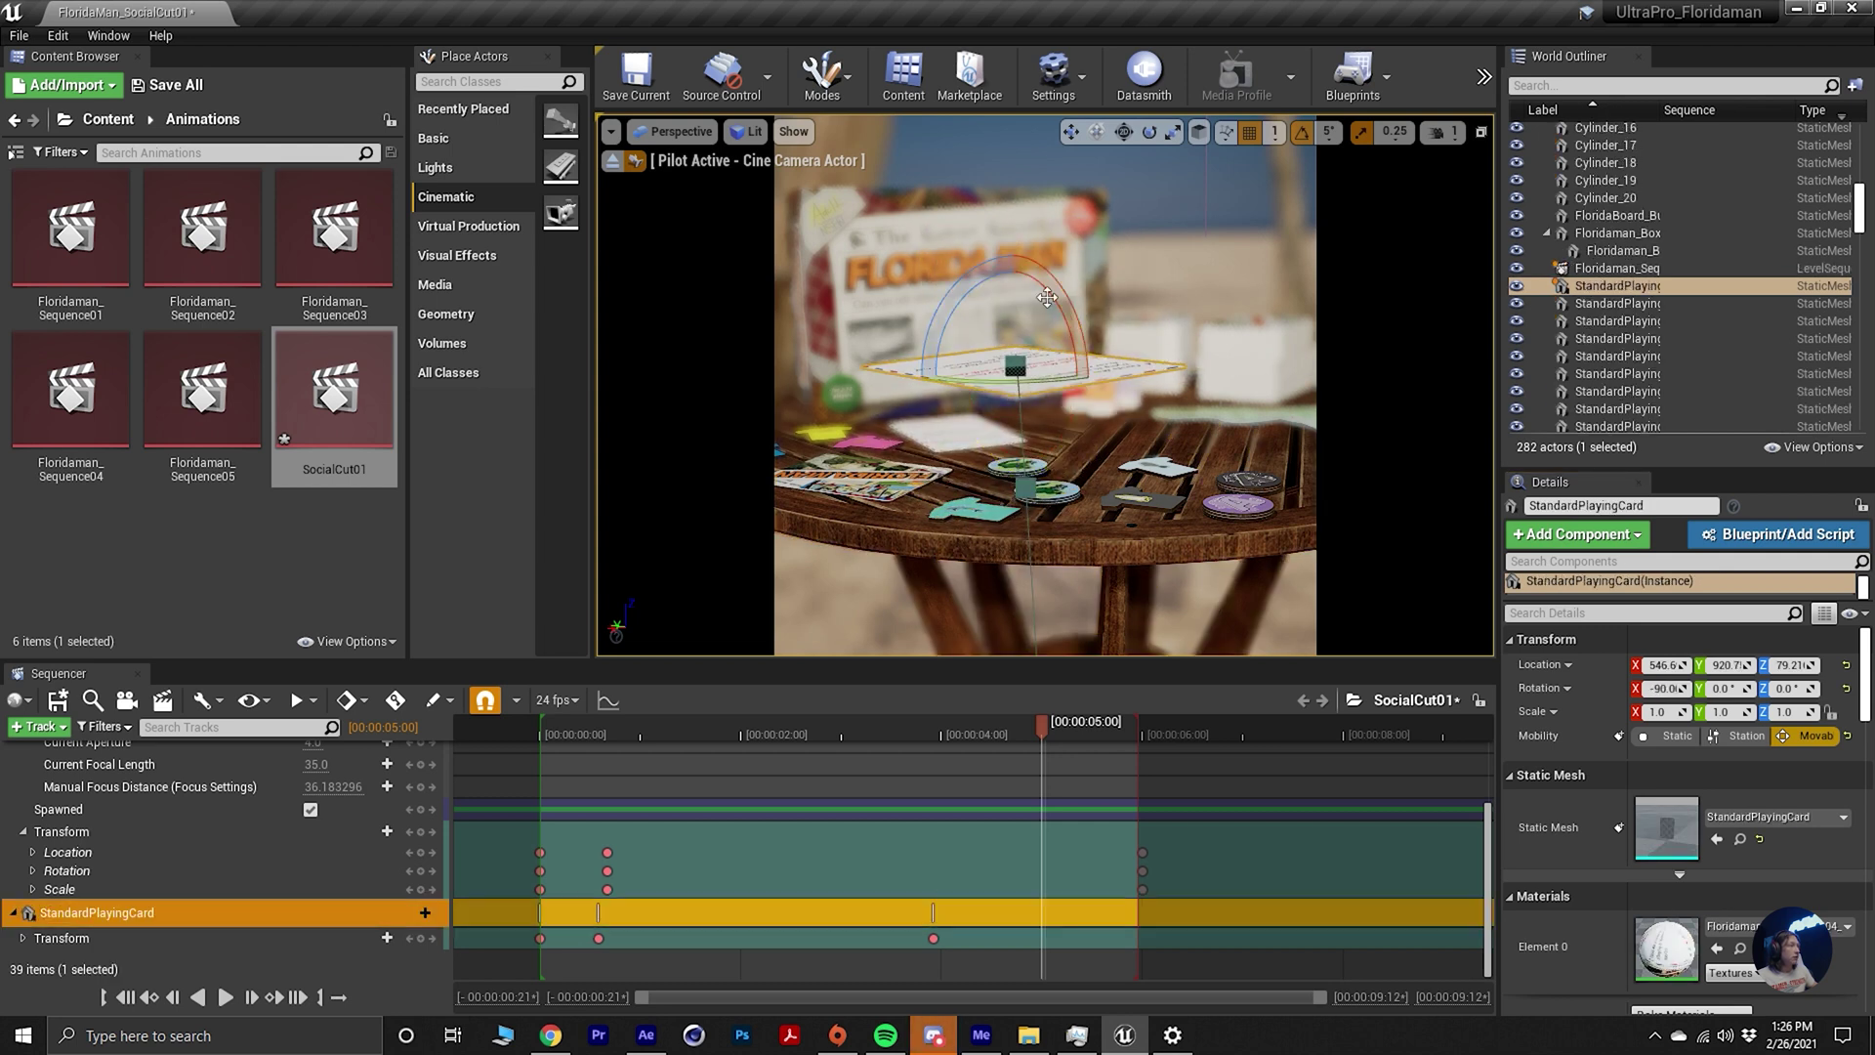
{"action": "key", "text": "w"}
{"action": "key", "text": "e"}
{"action": "key", "text": "comma"}
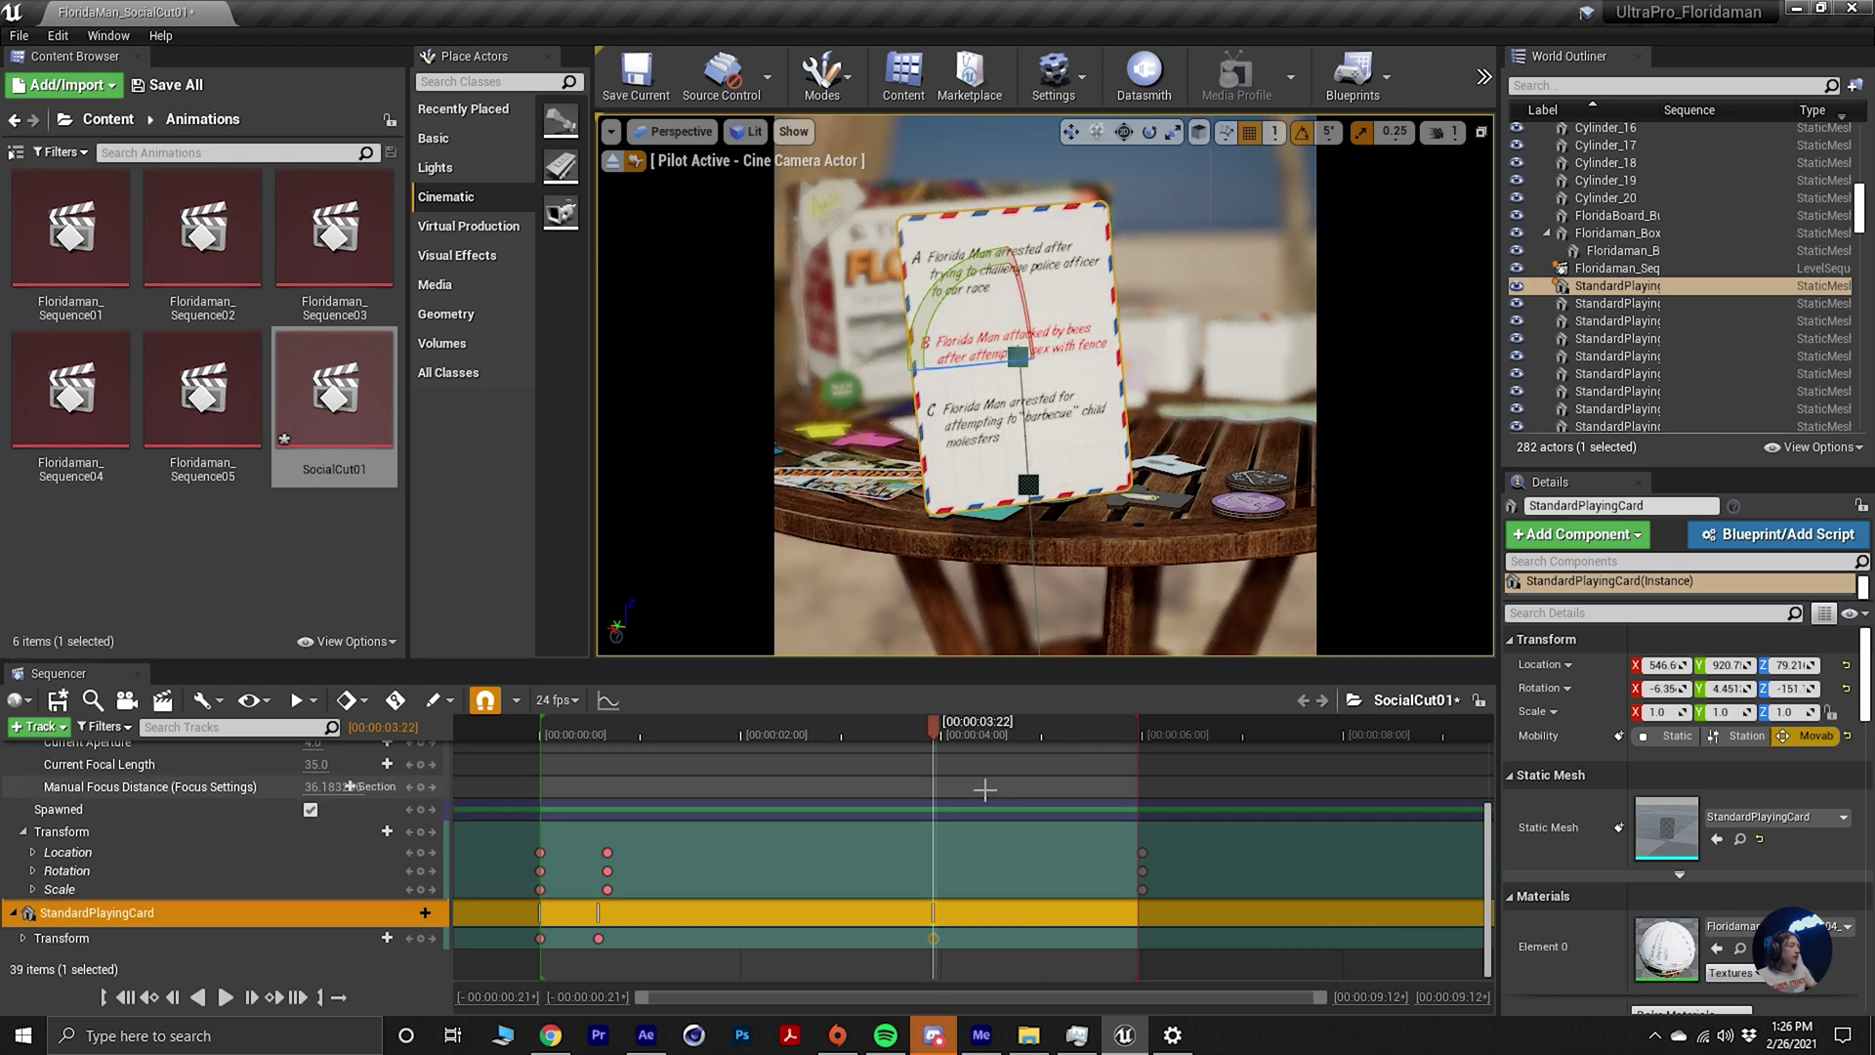
At 00:00:04:18, reset the card's rotation to 0, turn it flat to -90° in X, and key its transform.
{"action": "left_click_drag", "start_coordinate": [983, 730], "coordinate": [1018, 723]}
{"action": "left_click_drag", "start_coordinate": [1035, 360], "coordinate": [1035, 430]}
{"action": "left_click", "coordinate": [1658, 688]}
{"action": "type", "text": "0"}
{"action": "key", "text": "Tab"}
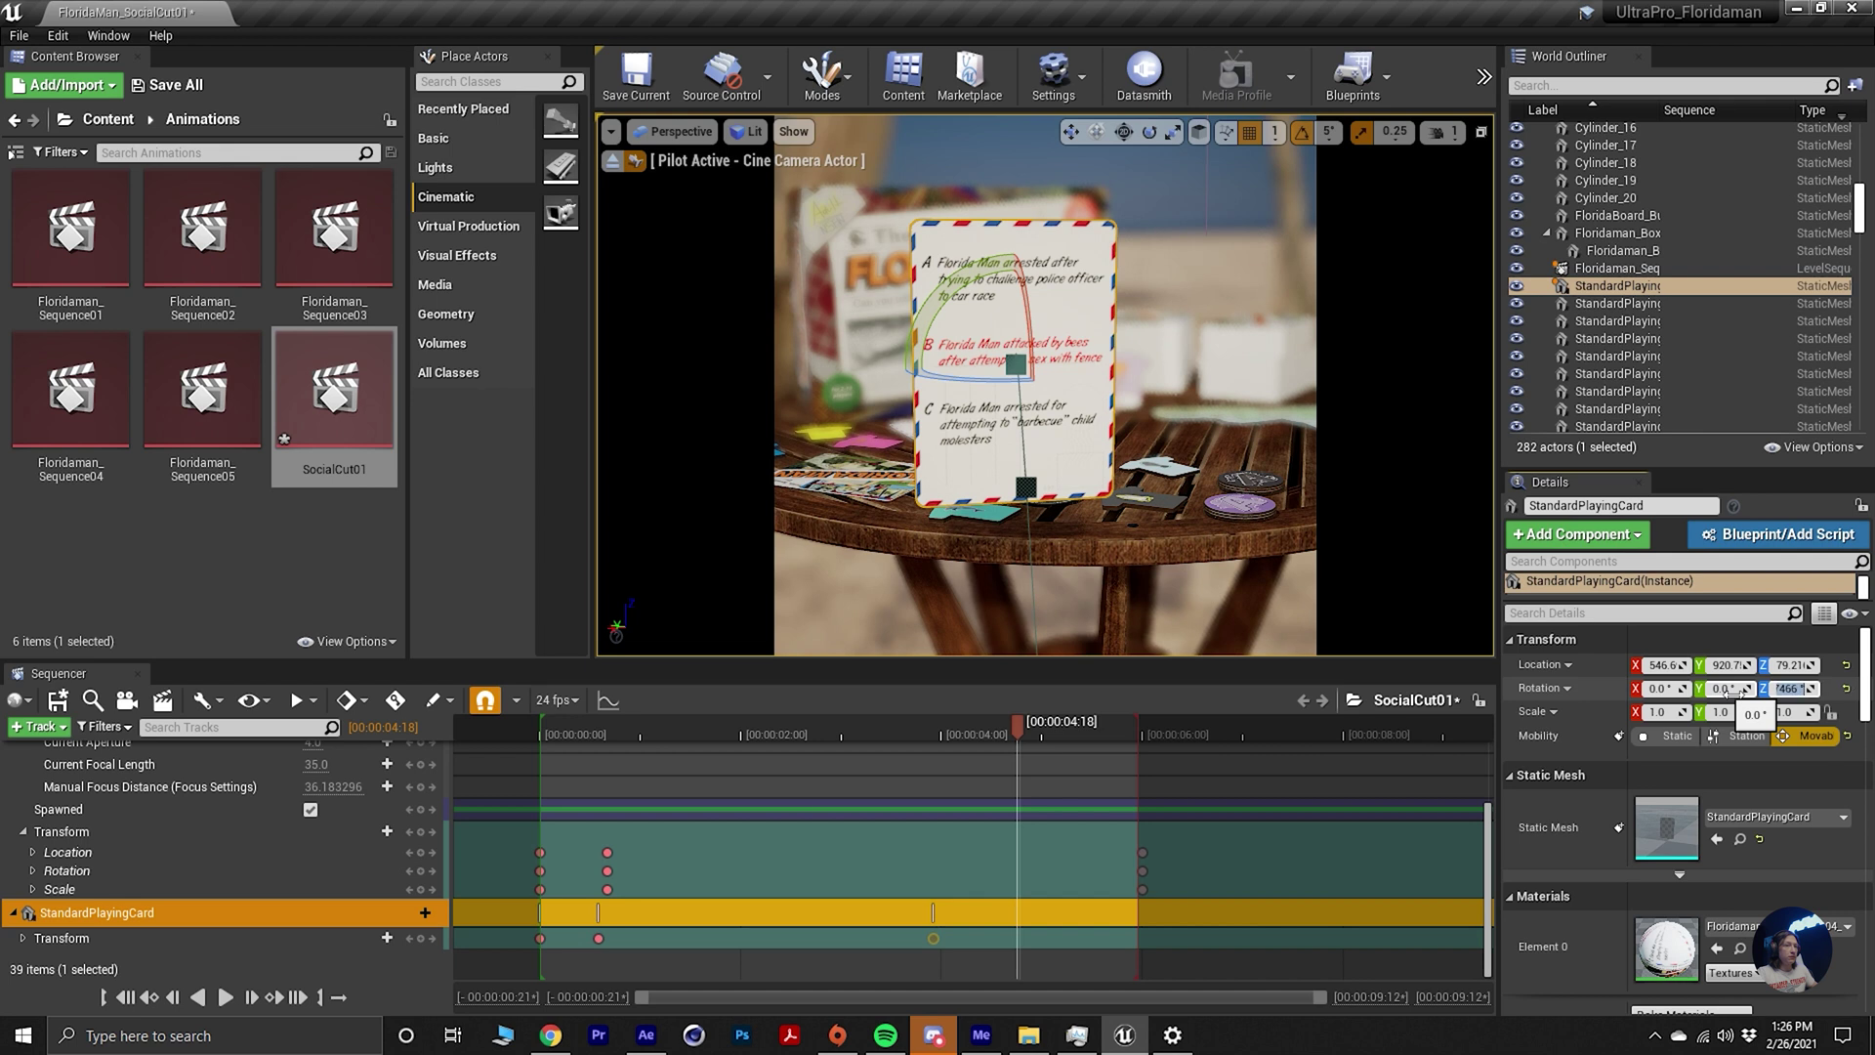
{"action": "type", "text": "0"}
{"action": "key", "text": "Return"}
{"action": "left_click_drag", "start_coordinate": [1082, 373], "coordinate": [1000, 389]}
{"action": "left_click", "coordinate": [421, 937]}
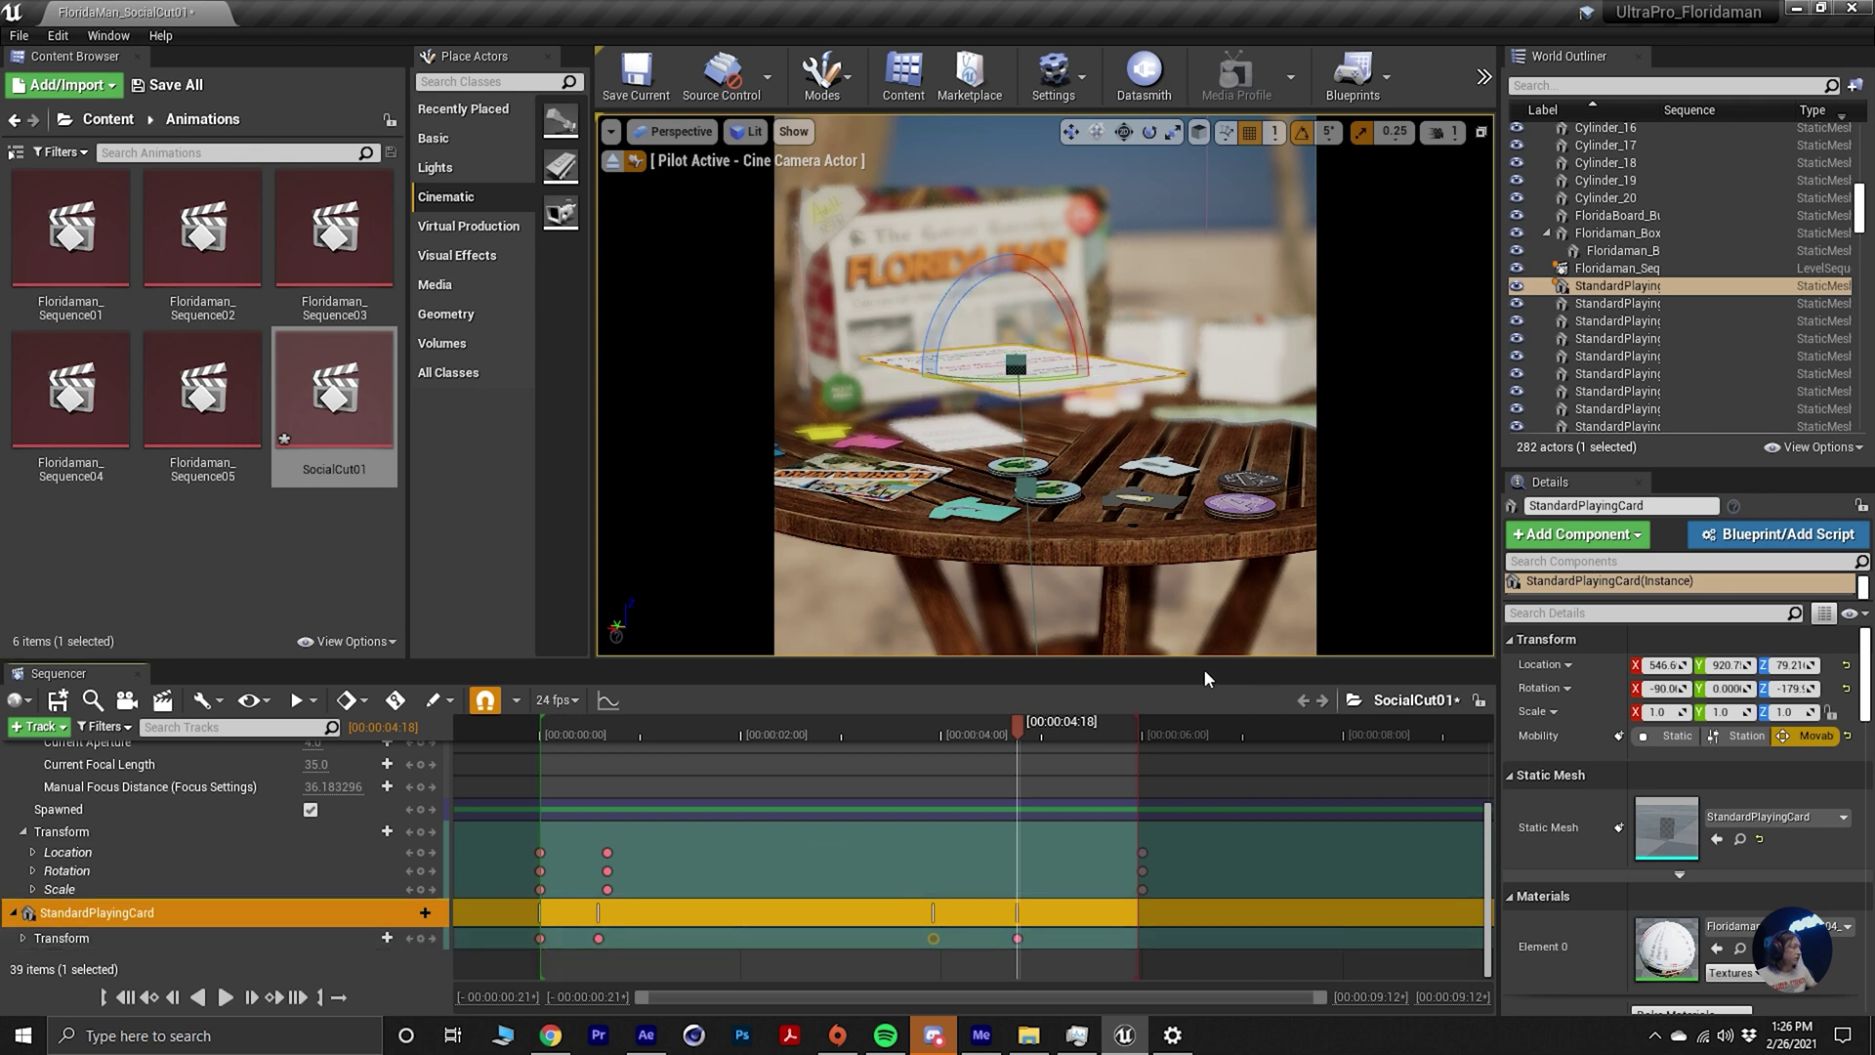
Lower the flat card to about Z 71 and move it toward the camera to about Y 929 at the table's front edge.
{"action": "left_click", "coordinate": [1119, 430]}
{"action": "left_click", "coordinate": [1016, 369]}
{"action": "key", "text": "w"}
{"action": "left_click_drag", "start_coordinate": [1006, 337], "coordinate": [1003, 528]}
{"action": "left_click_drag", "start_coordinate": [1004, 611], "coordinate": [916, 527]}
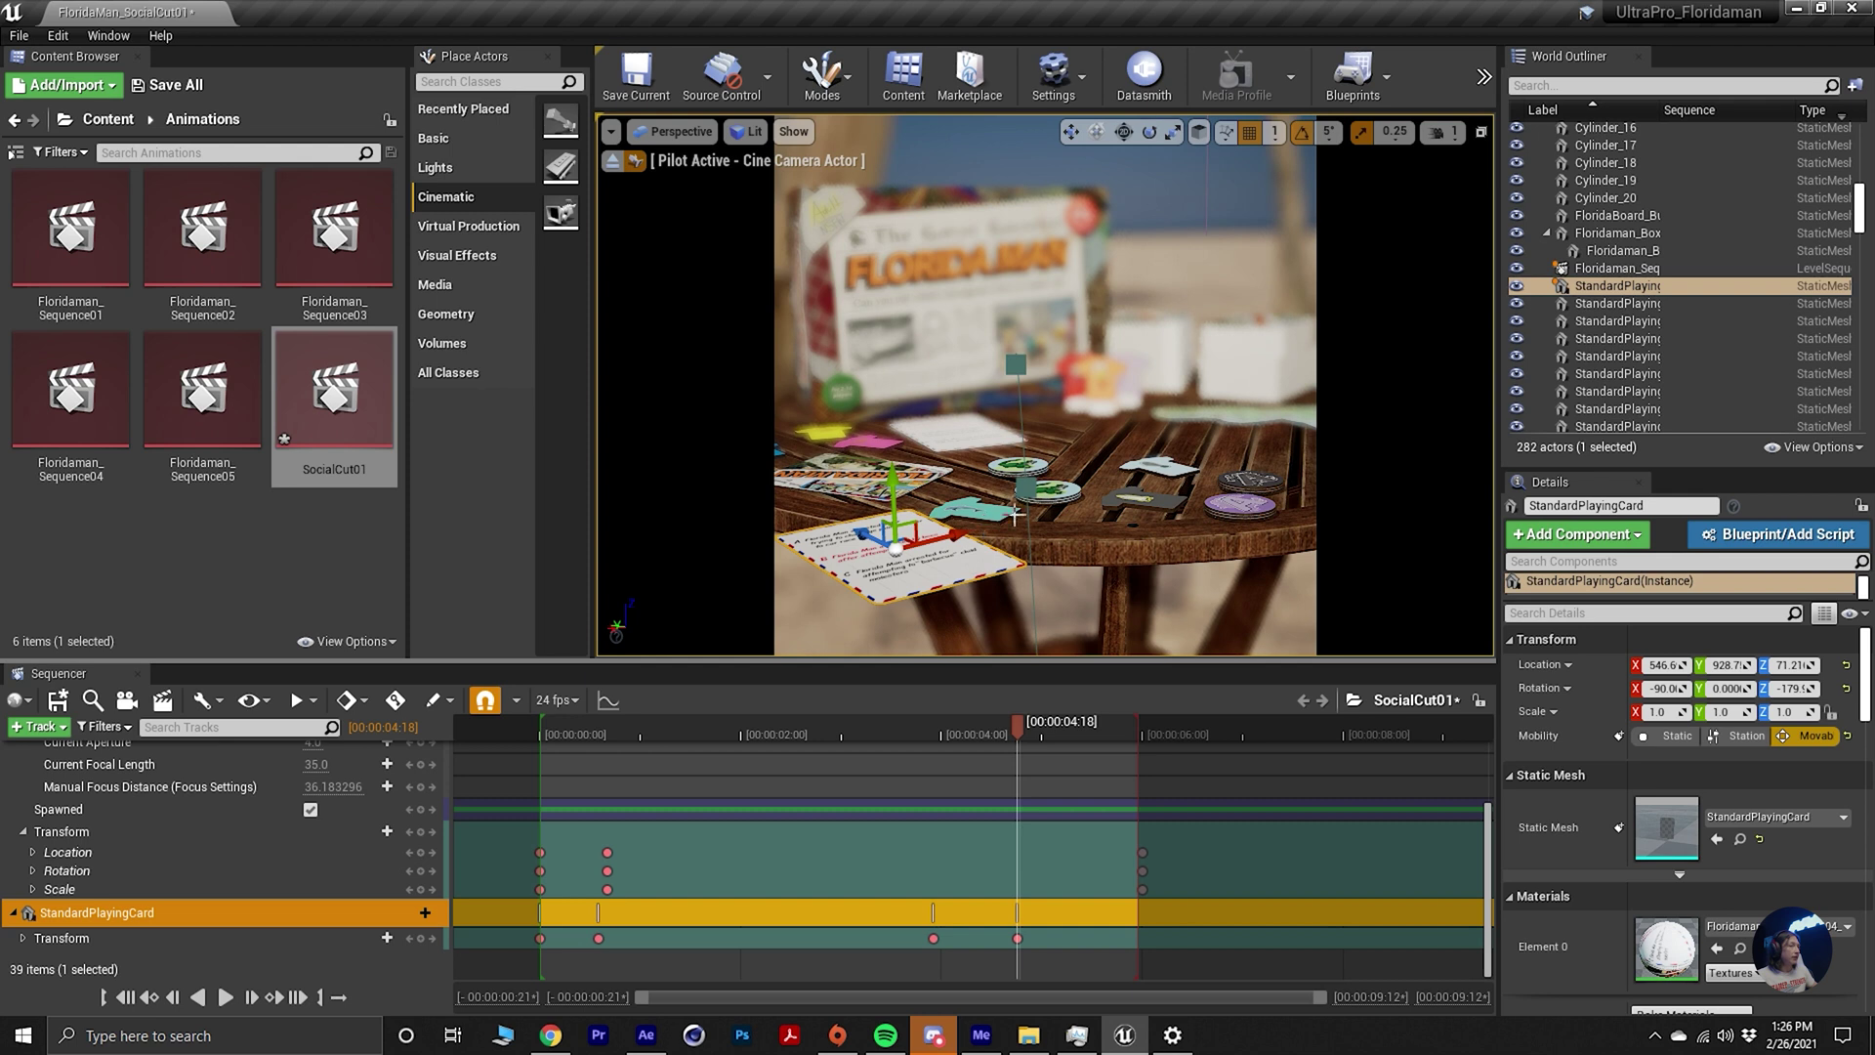
Check the height of the nearby T-shirt piece on the table and set the card's Z location to 70.5.
{"action": "left_click", "coordinate": [989, 529]}
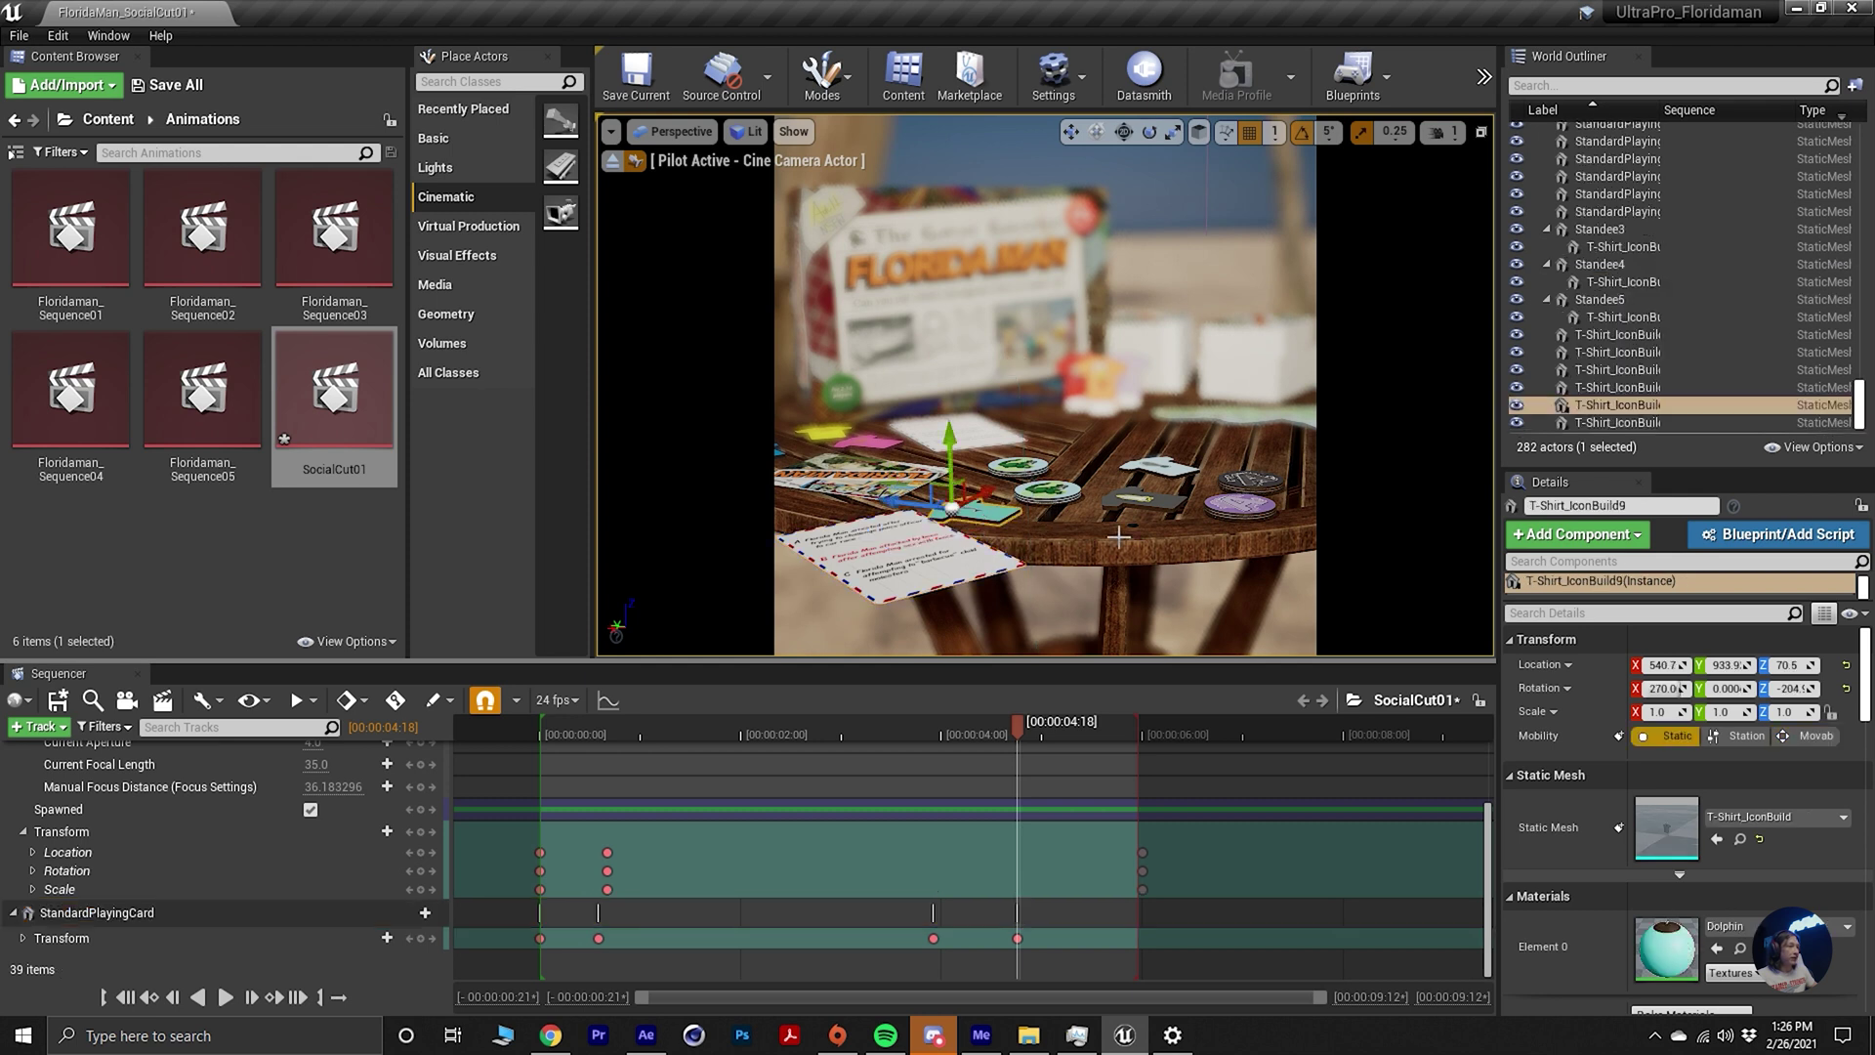
{"action": "left_click", "coordinate": [948, 578]}
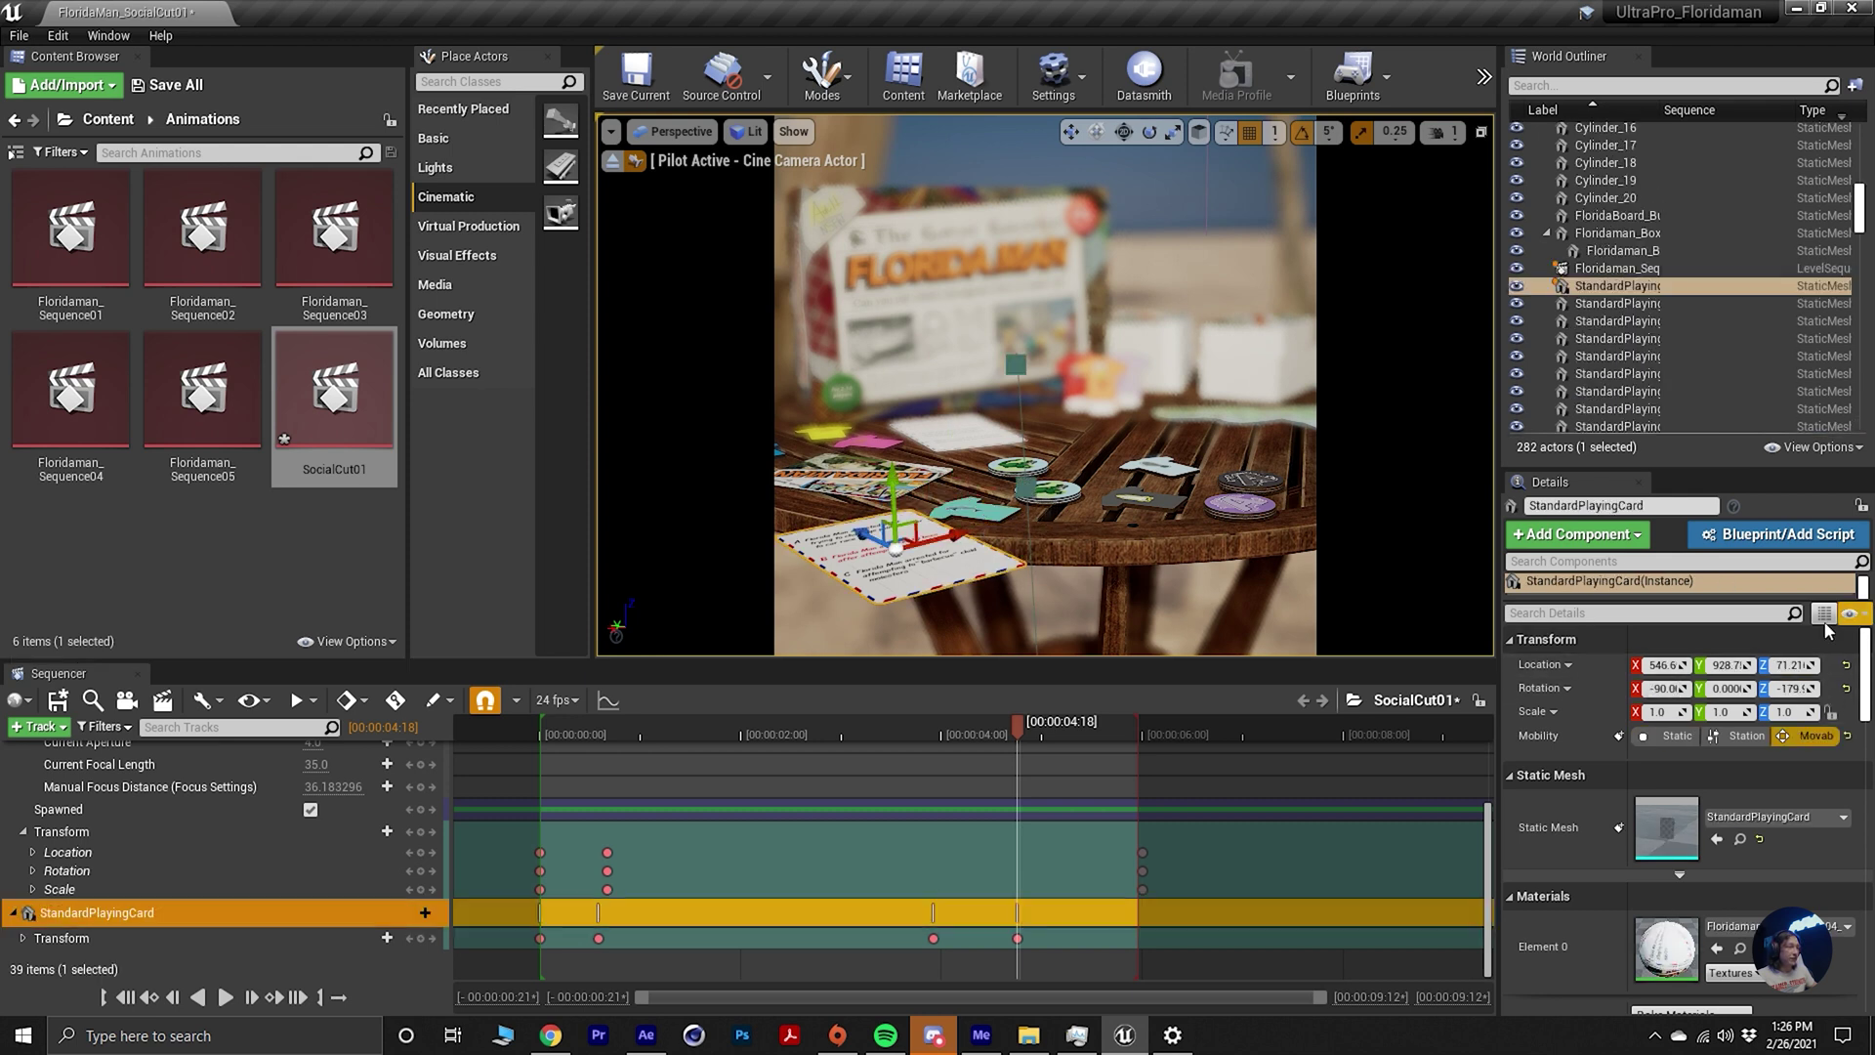
{"action": "left_click", "coordinate": [1807, 674]}
{"action": "type", "text": "70.5"}
{"action": "key", "text": "Return"}
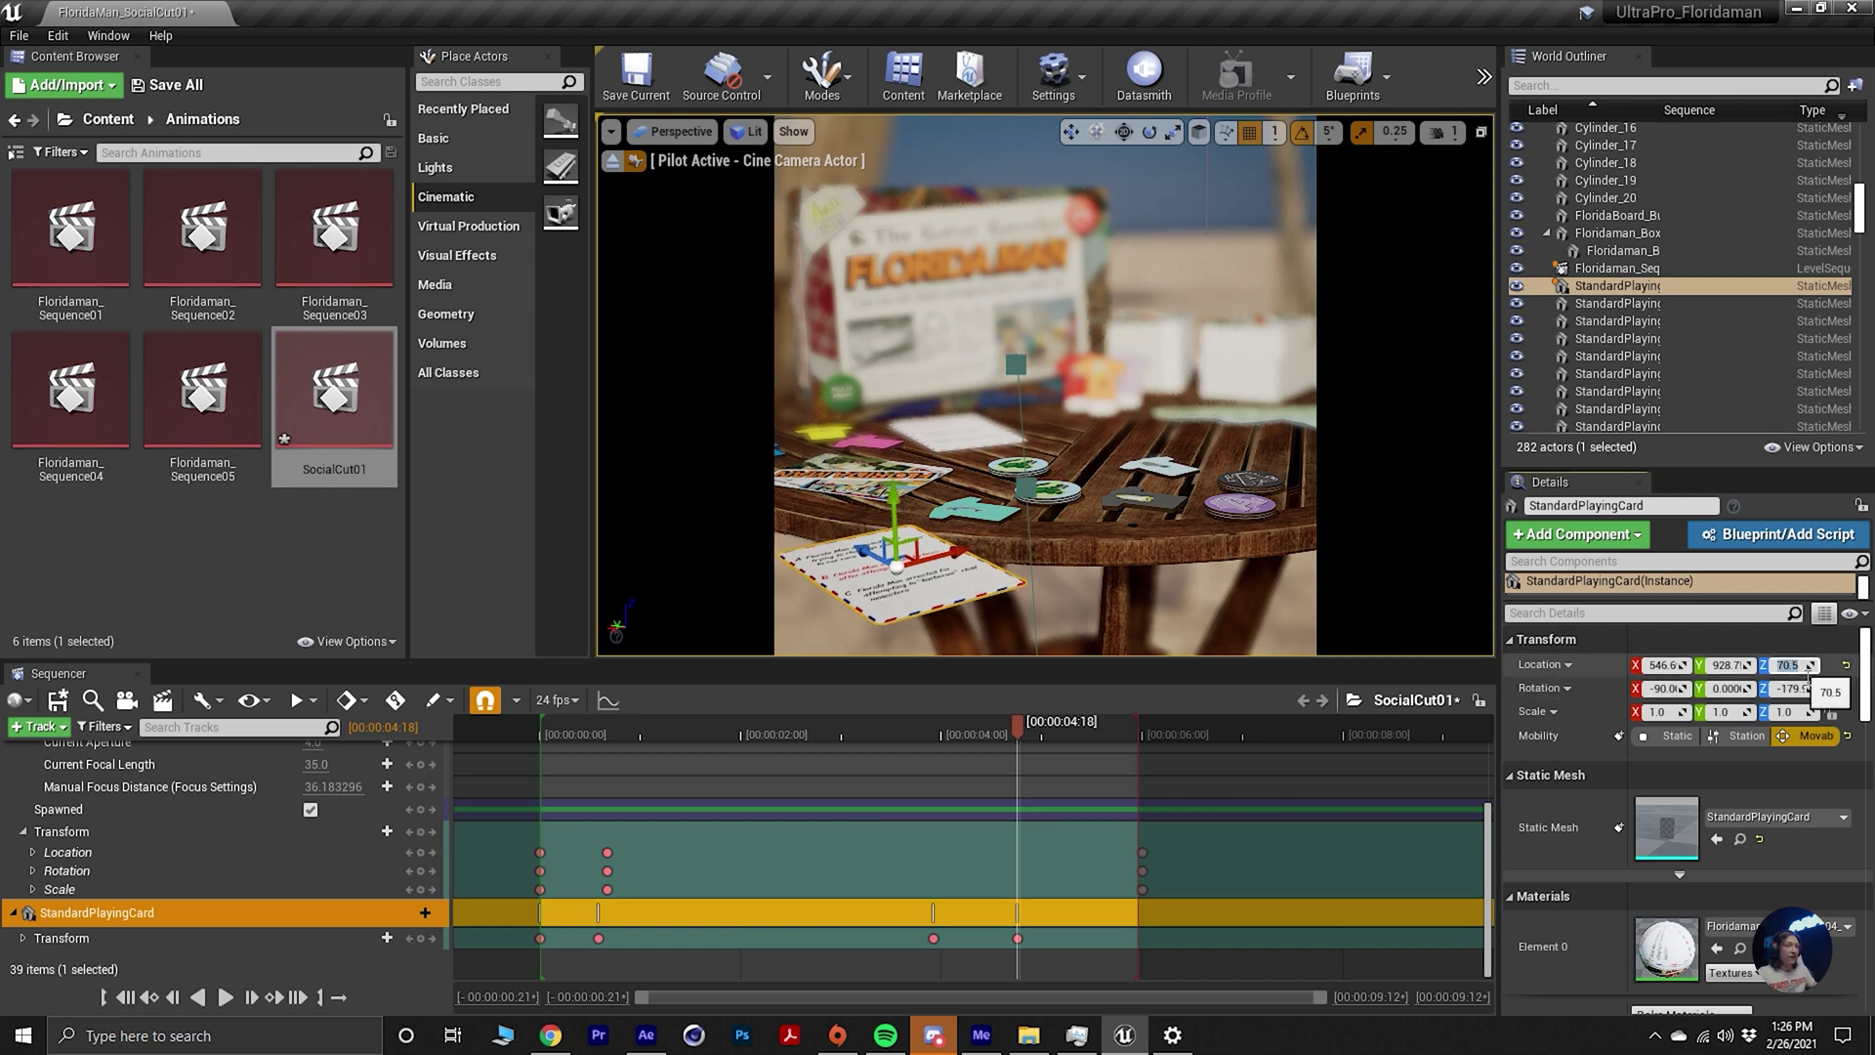
Slide the card back across the table to about X 522, Y 939, rotate it to about -209° in Z, and key its transform at 00:00:04:18.
{"action": "left_click_drag", "start_coordinate": [948, 564], "coordinate": [1021, 403]}
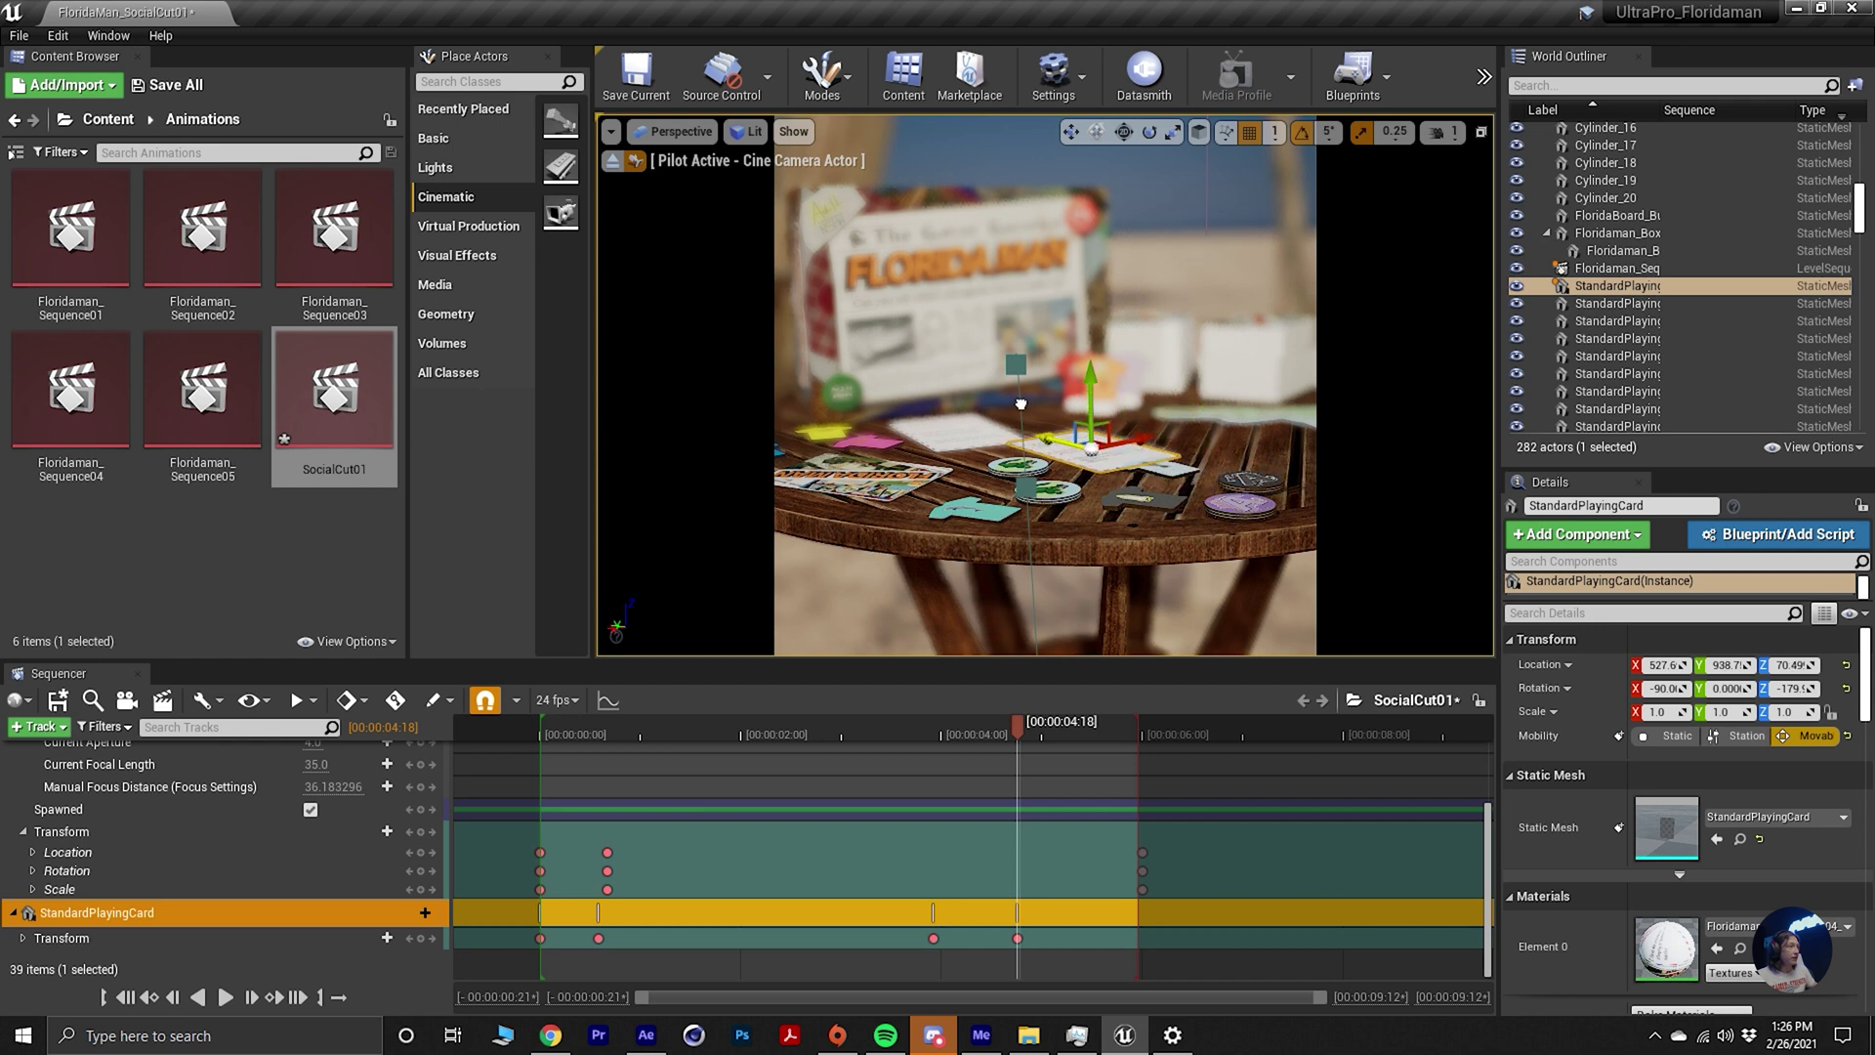
{"action": "left_click_drag", "start_coordinate": [1137, 453], "coordinate": [1158, 415]}
{"action": "key", "text": "e"}
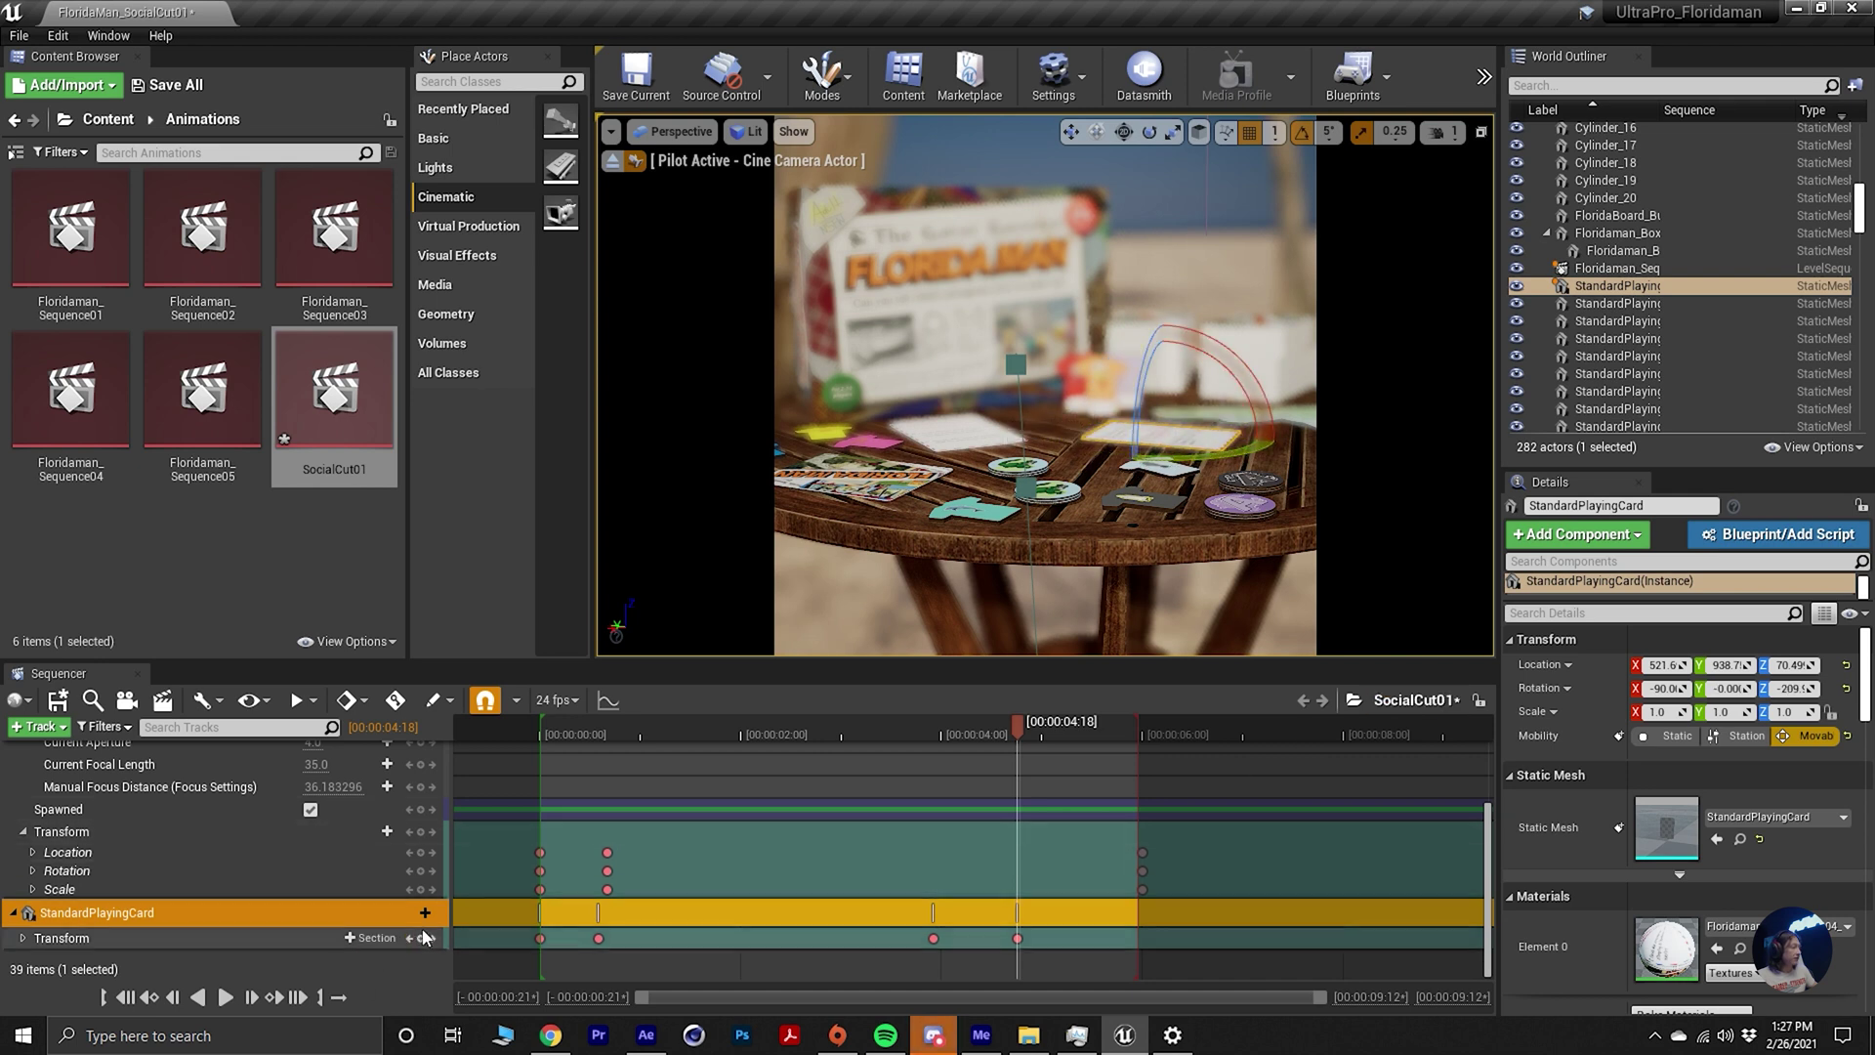
Switch the transform gizmo to world space, raise the card to about Z 80 at 00:00:04:08, and key its transform.
{"action": "mouse_move", "coordinate": [981, 725]}
{"action": "left_mouse_down"}
{"action": "mouse_move", "coordinate": [965, 723]}
{"action": "mouse_move", "coordinate": [1024, 729]}
{"action": "mouse_move", "coordinate": [976, 729]}
{"action": "left_mouse_up"}
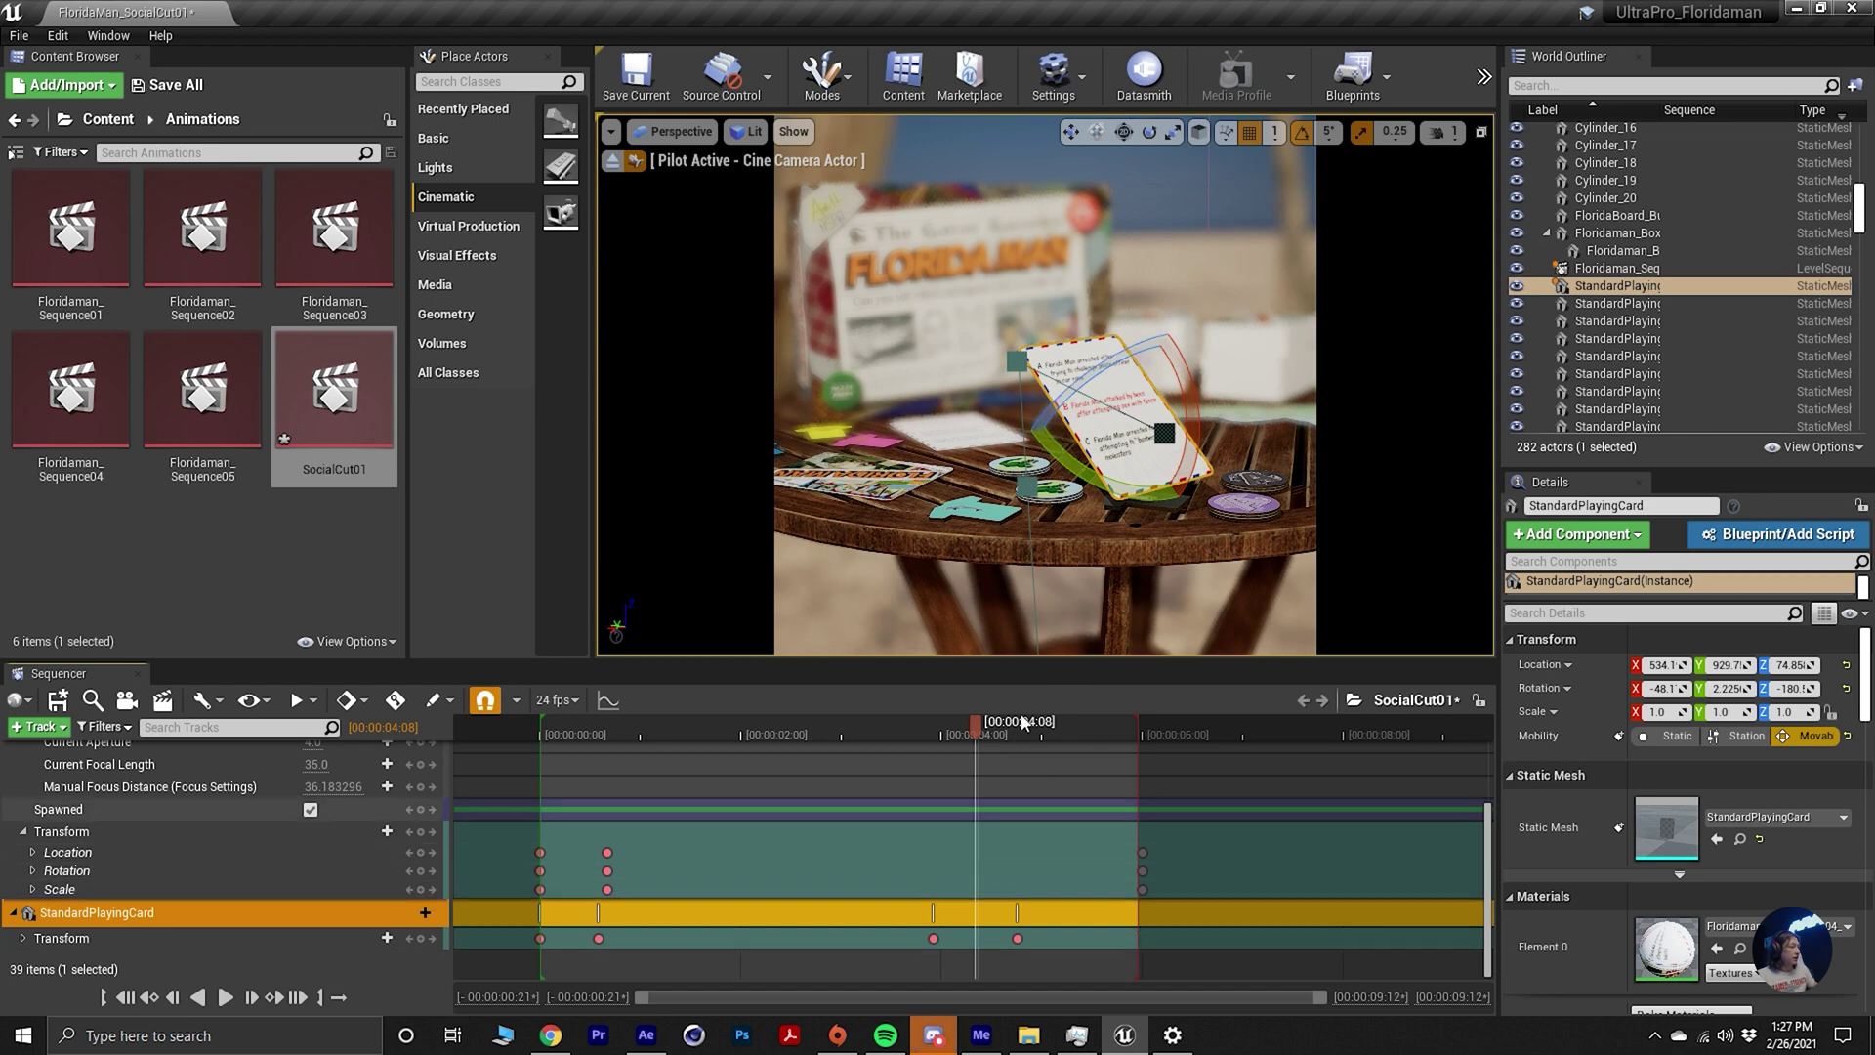
{"action": "left_click", "coordinate": [1116, 399]}
{"action": "left_click", "coordinate": [1117, 400]}
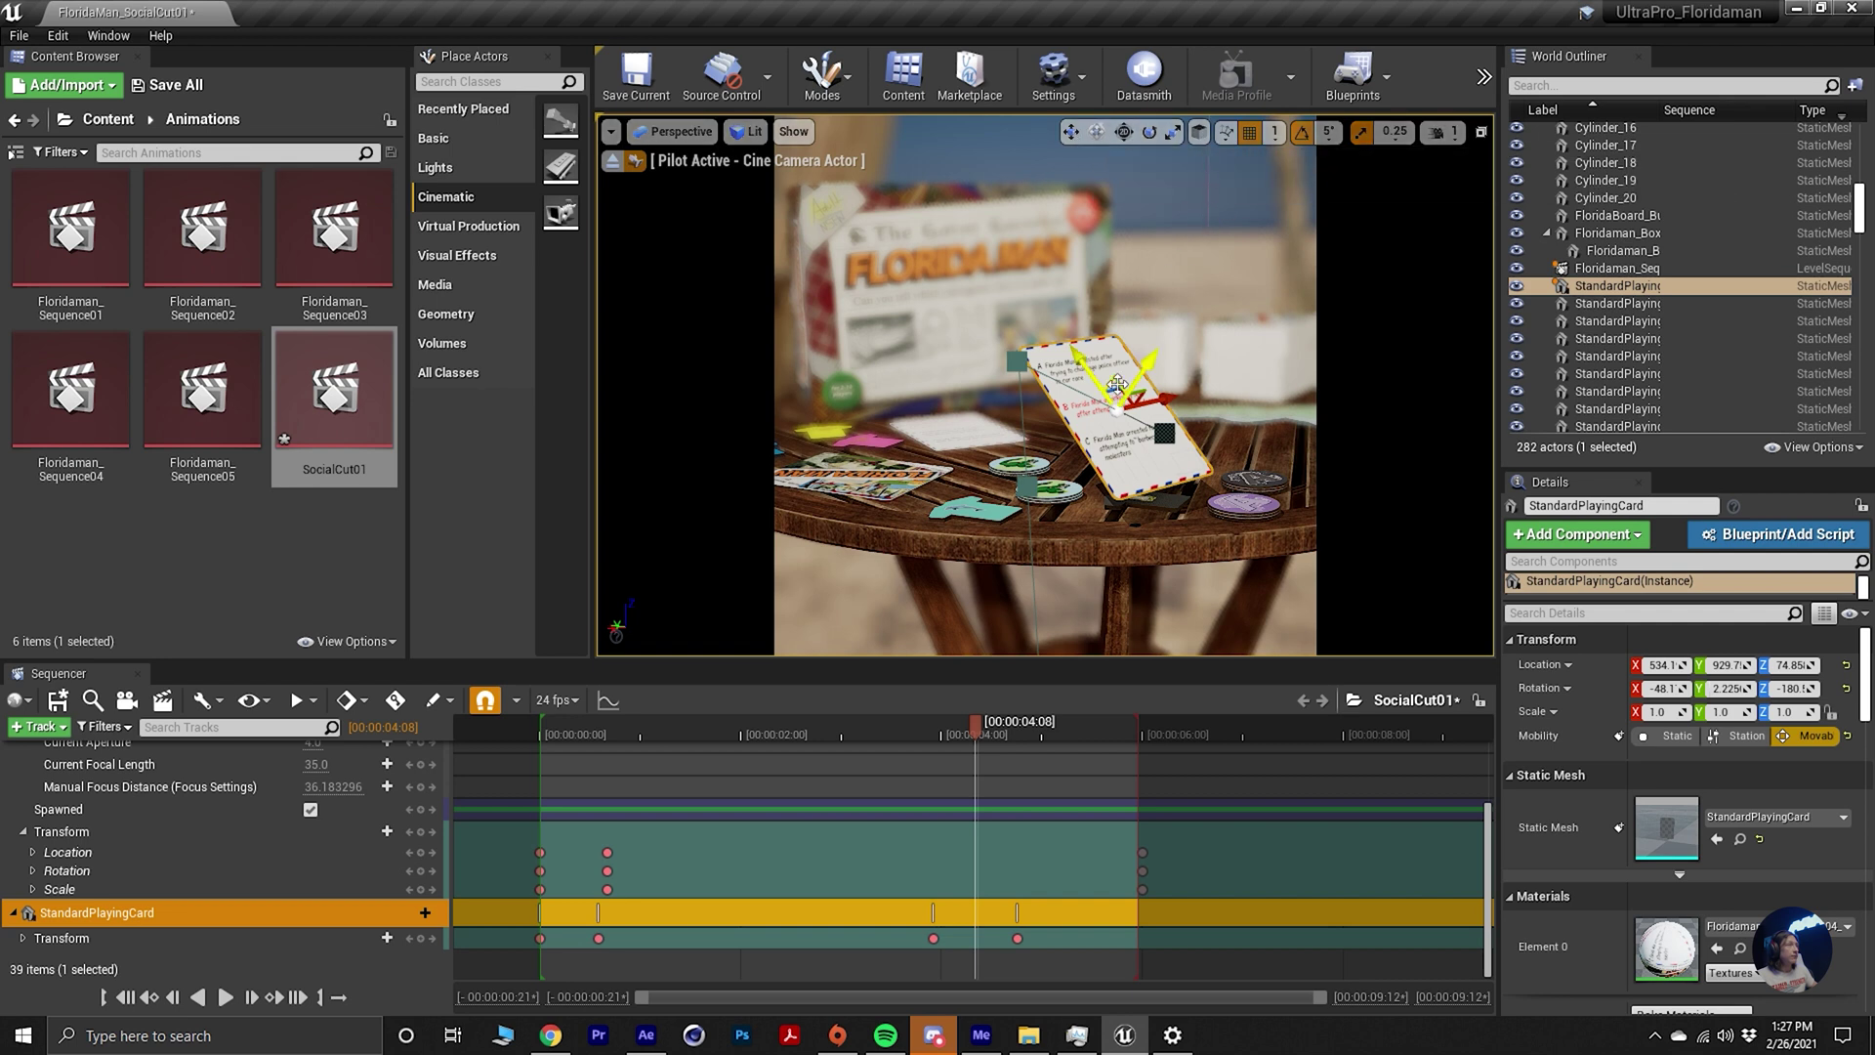
{"action": "left_click", "coordinate": [1199, 131]}
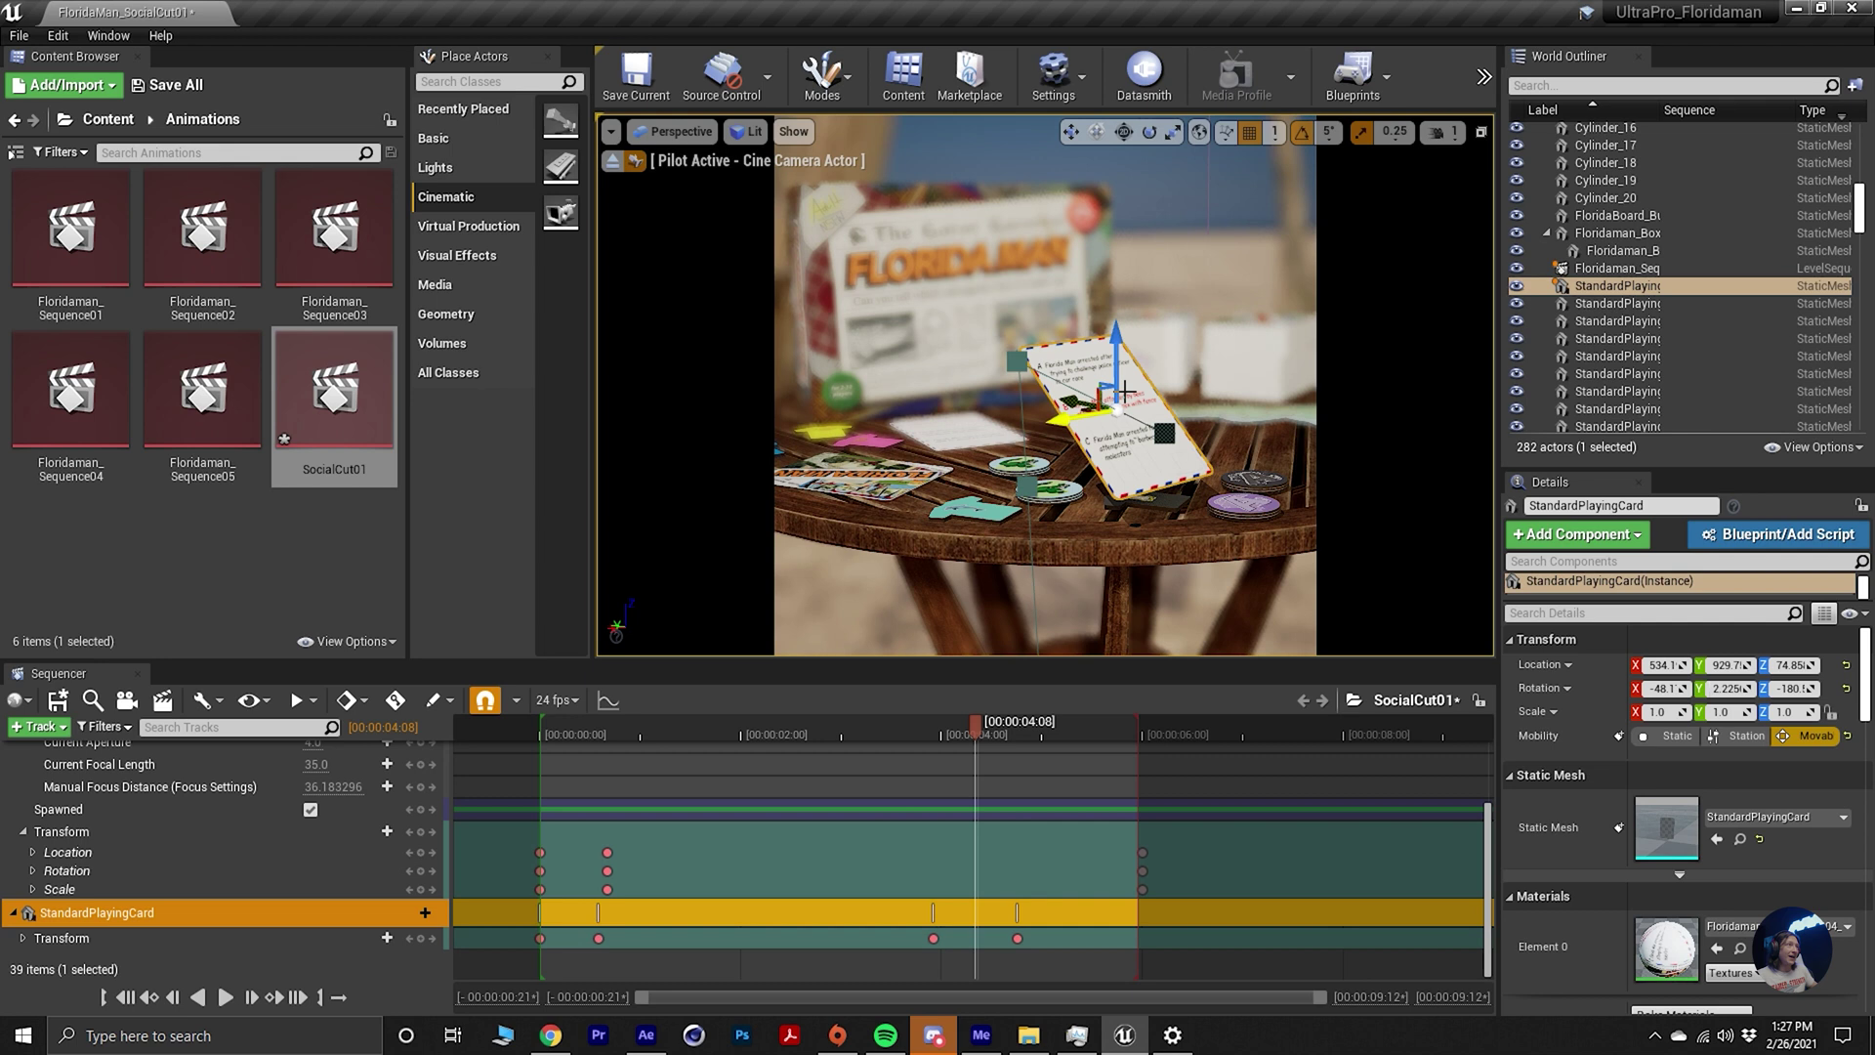
{"action": "left_click", "coordinate": [1200, 131]}
{"action": "left_click", "coordinate": [1200, 131]}
{"action": "left_click", "coordinate": [1199, 131]}
{"action": "key", "text": "ctrl+grave"}
{"action": "key", "text": "ctrl+grave"}
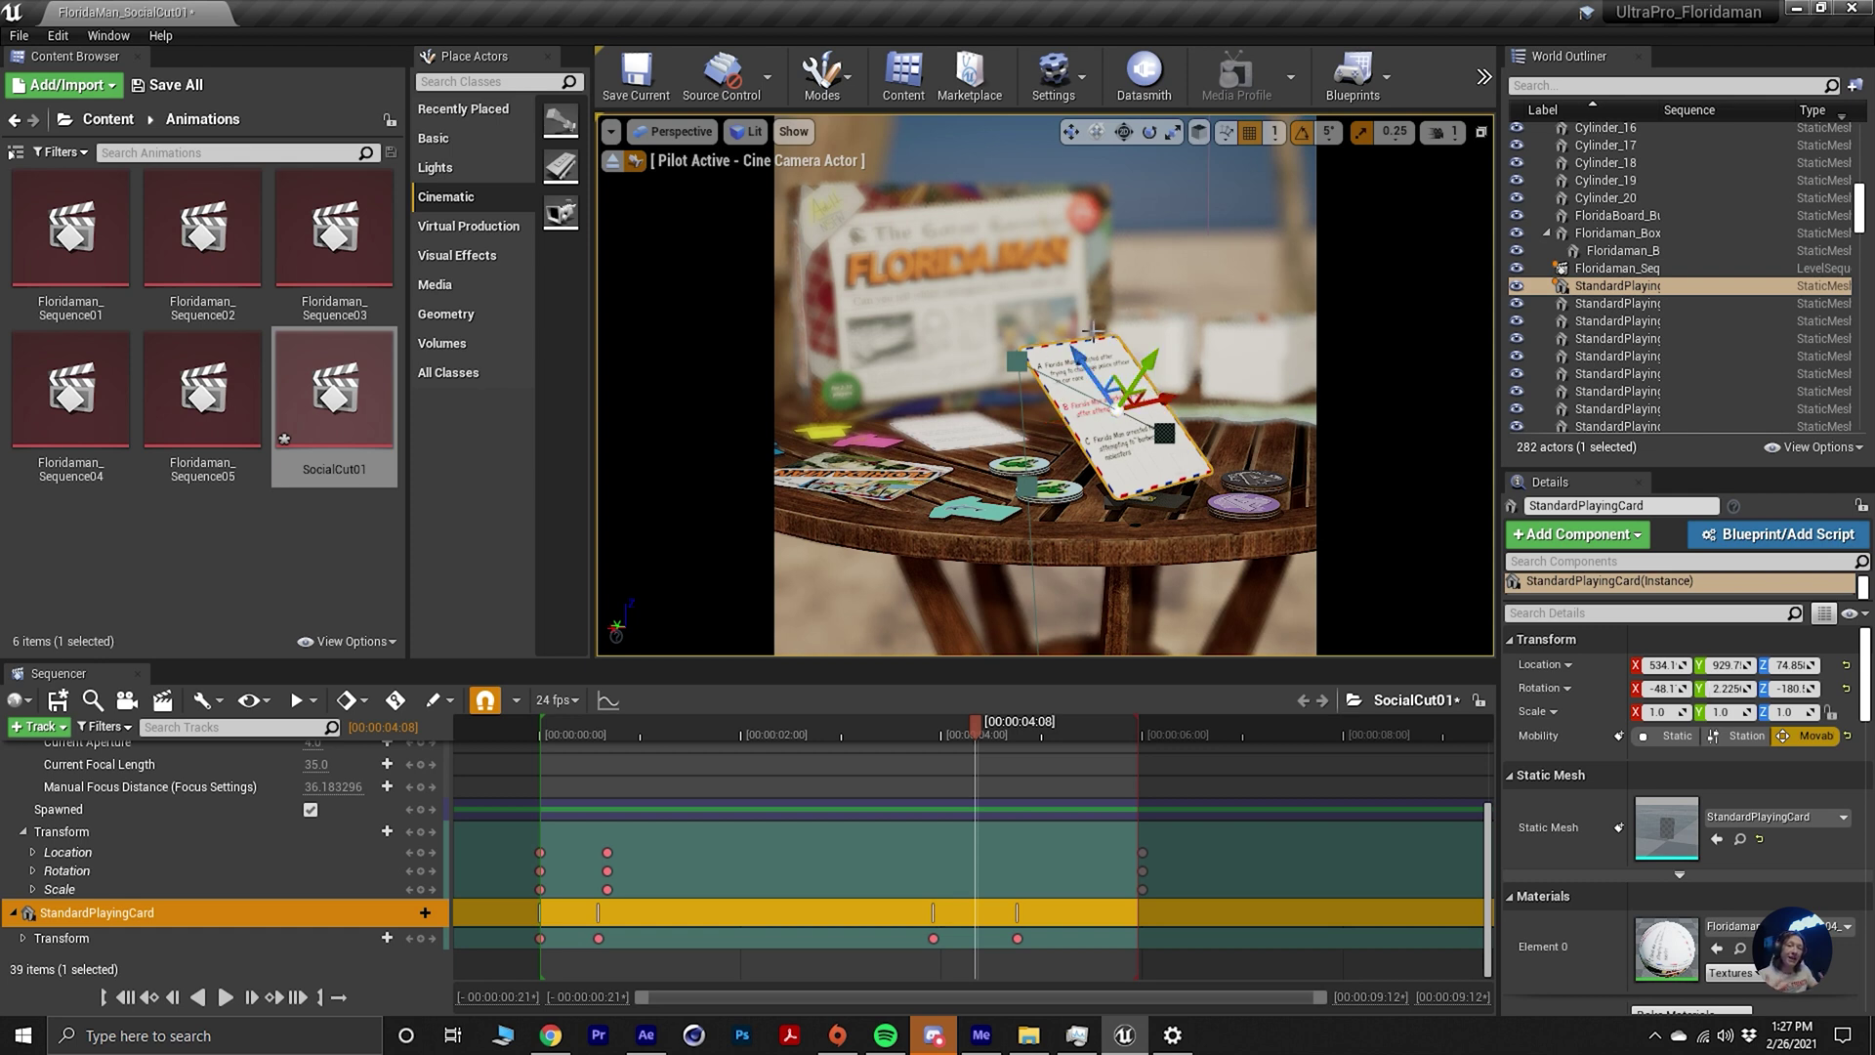
{"action": "key", "text": "ctrl+grave"}
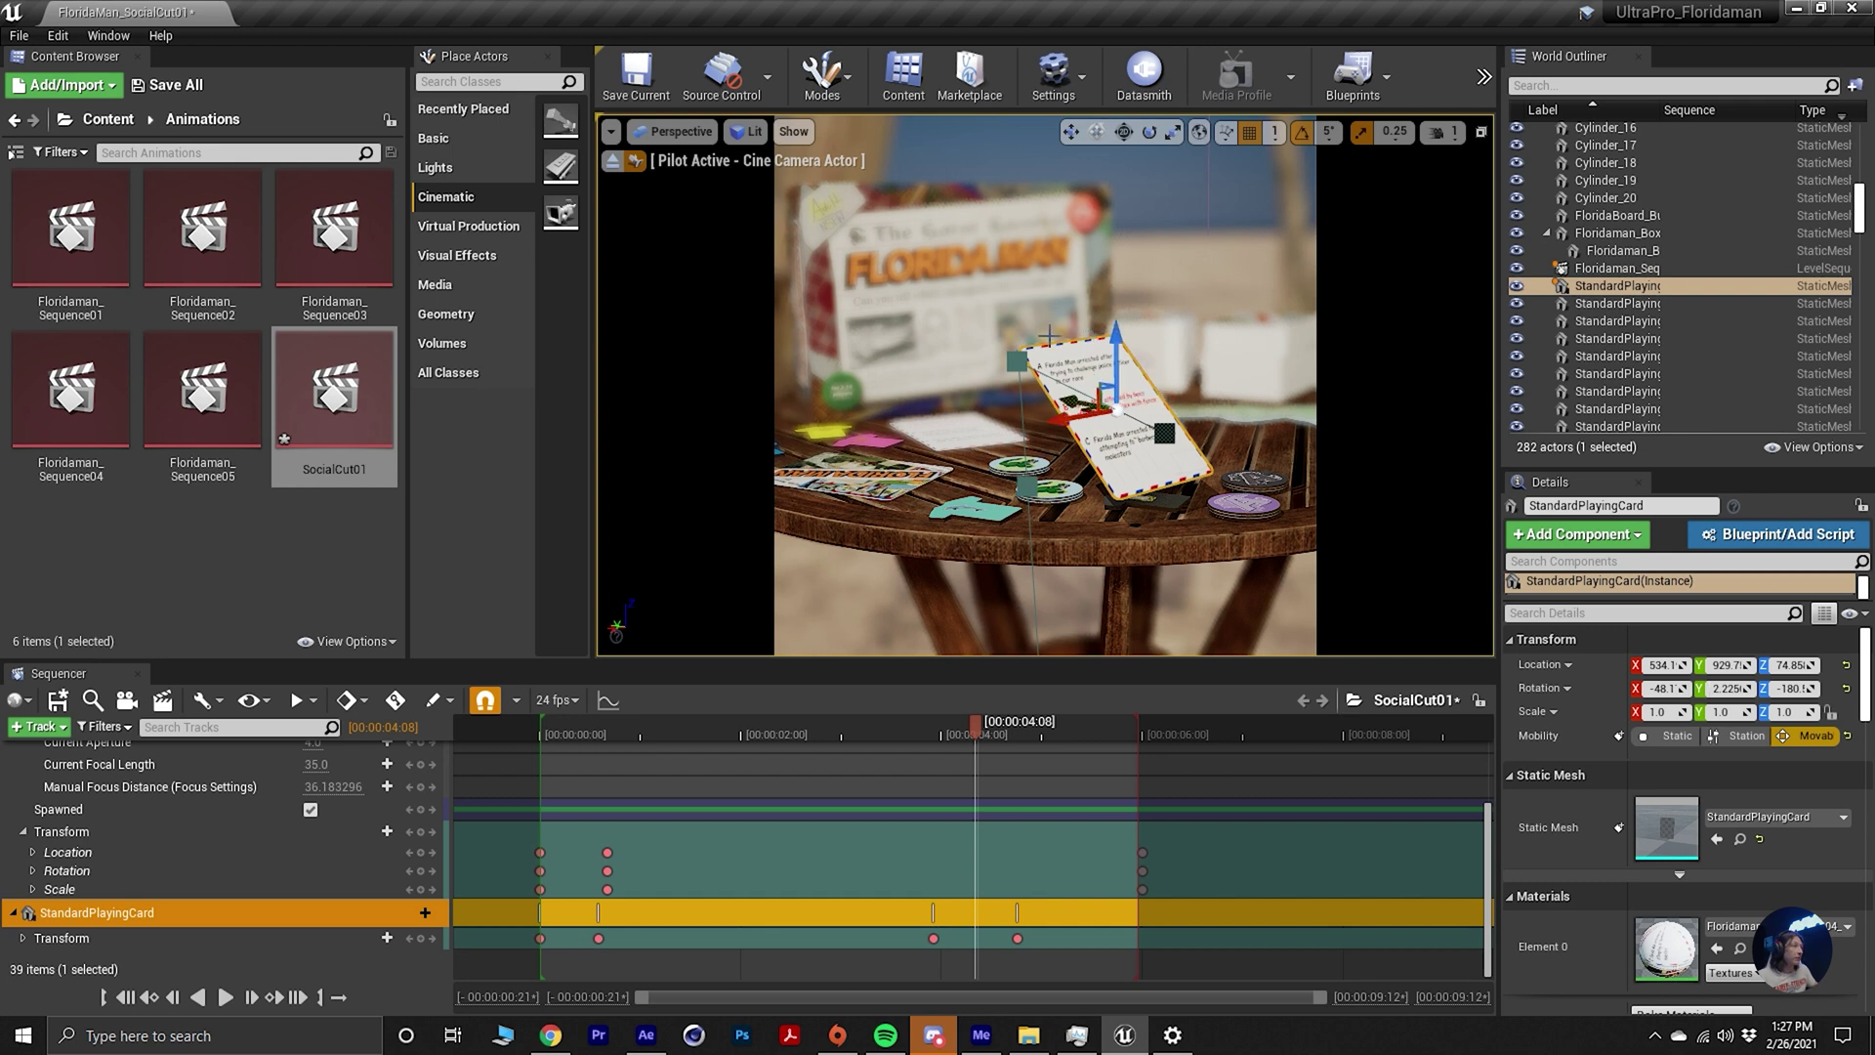
{"action": "left_click_drag", "start_coordinate": [1114, 338], "coordinate": [1125, 285]}
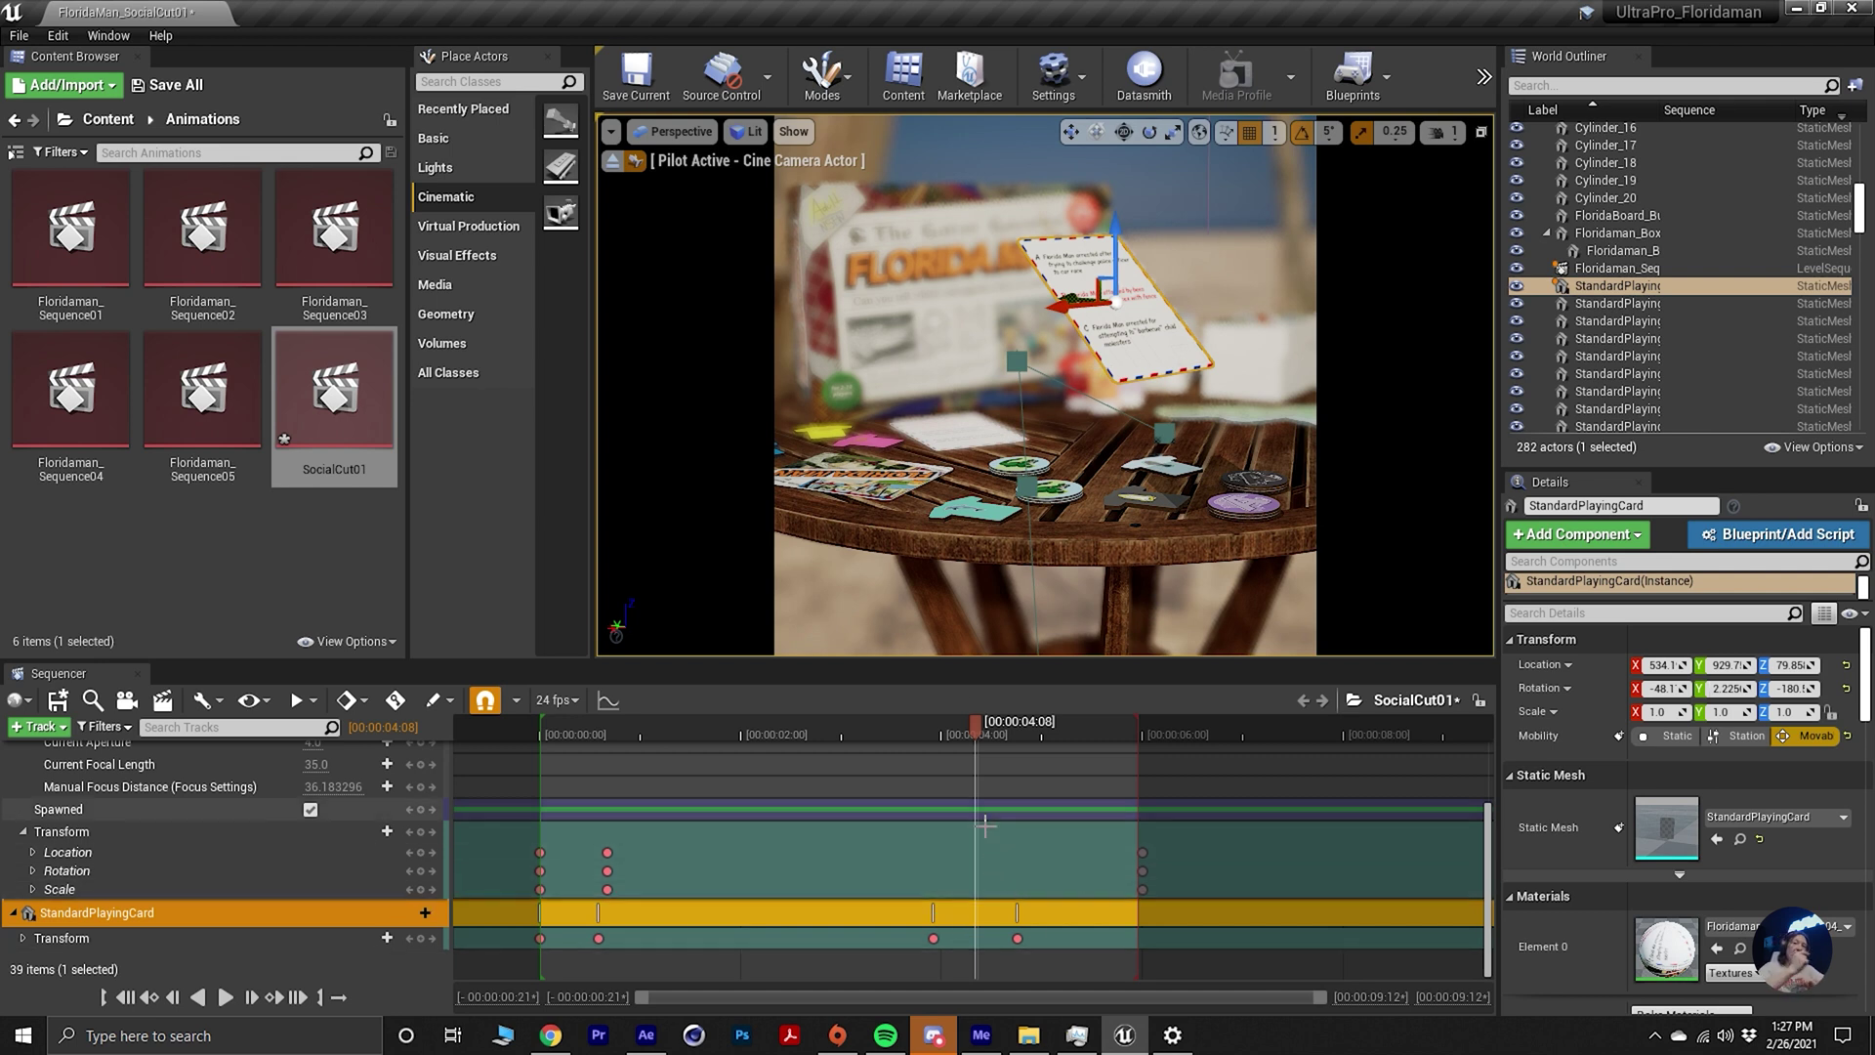
{"action": "left_click", "coordinate": [421, 938]}
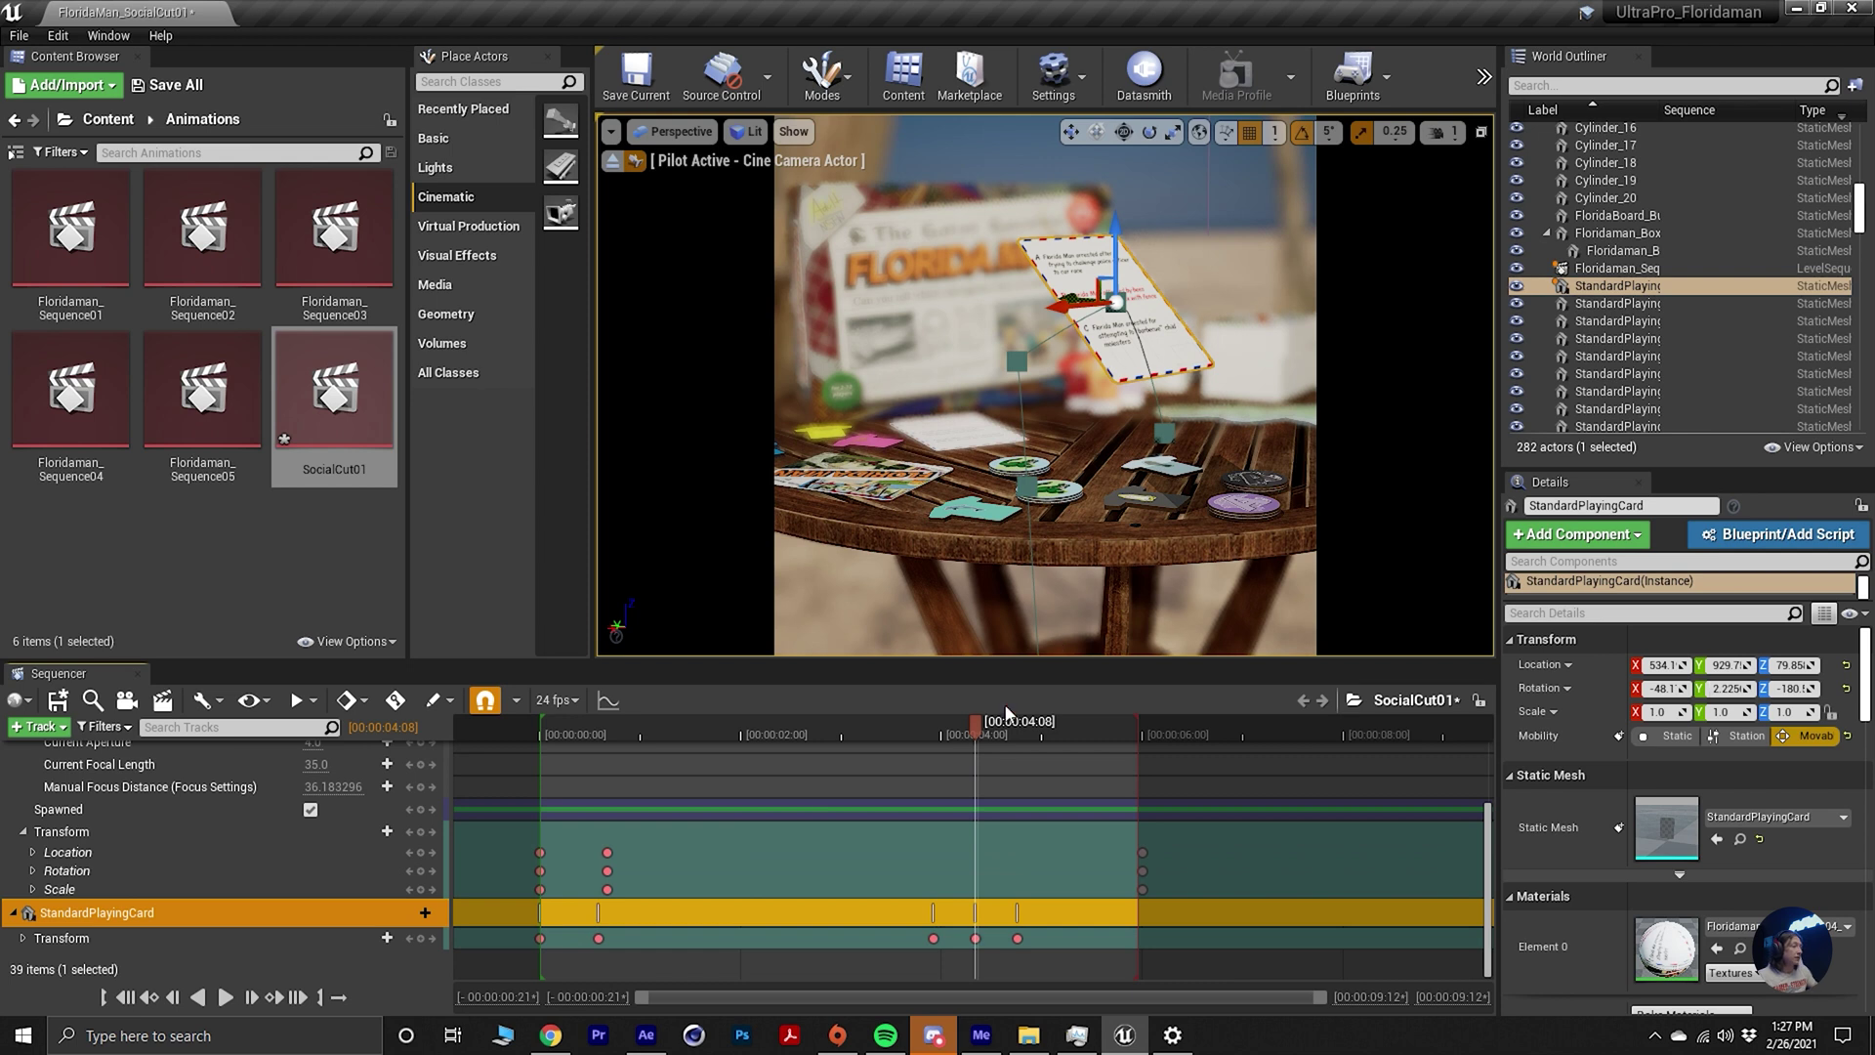
Play the sequence from 00:00:00:00 to review the card's rise and landing, and return to the start.
{"action": "key", "text": "space"}
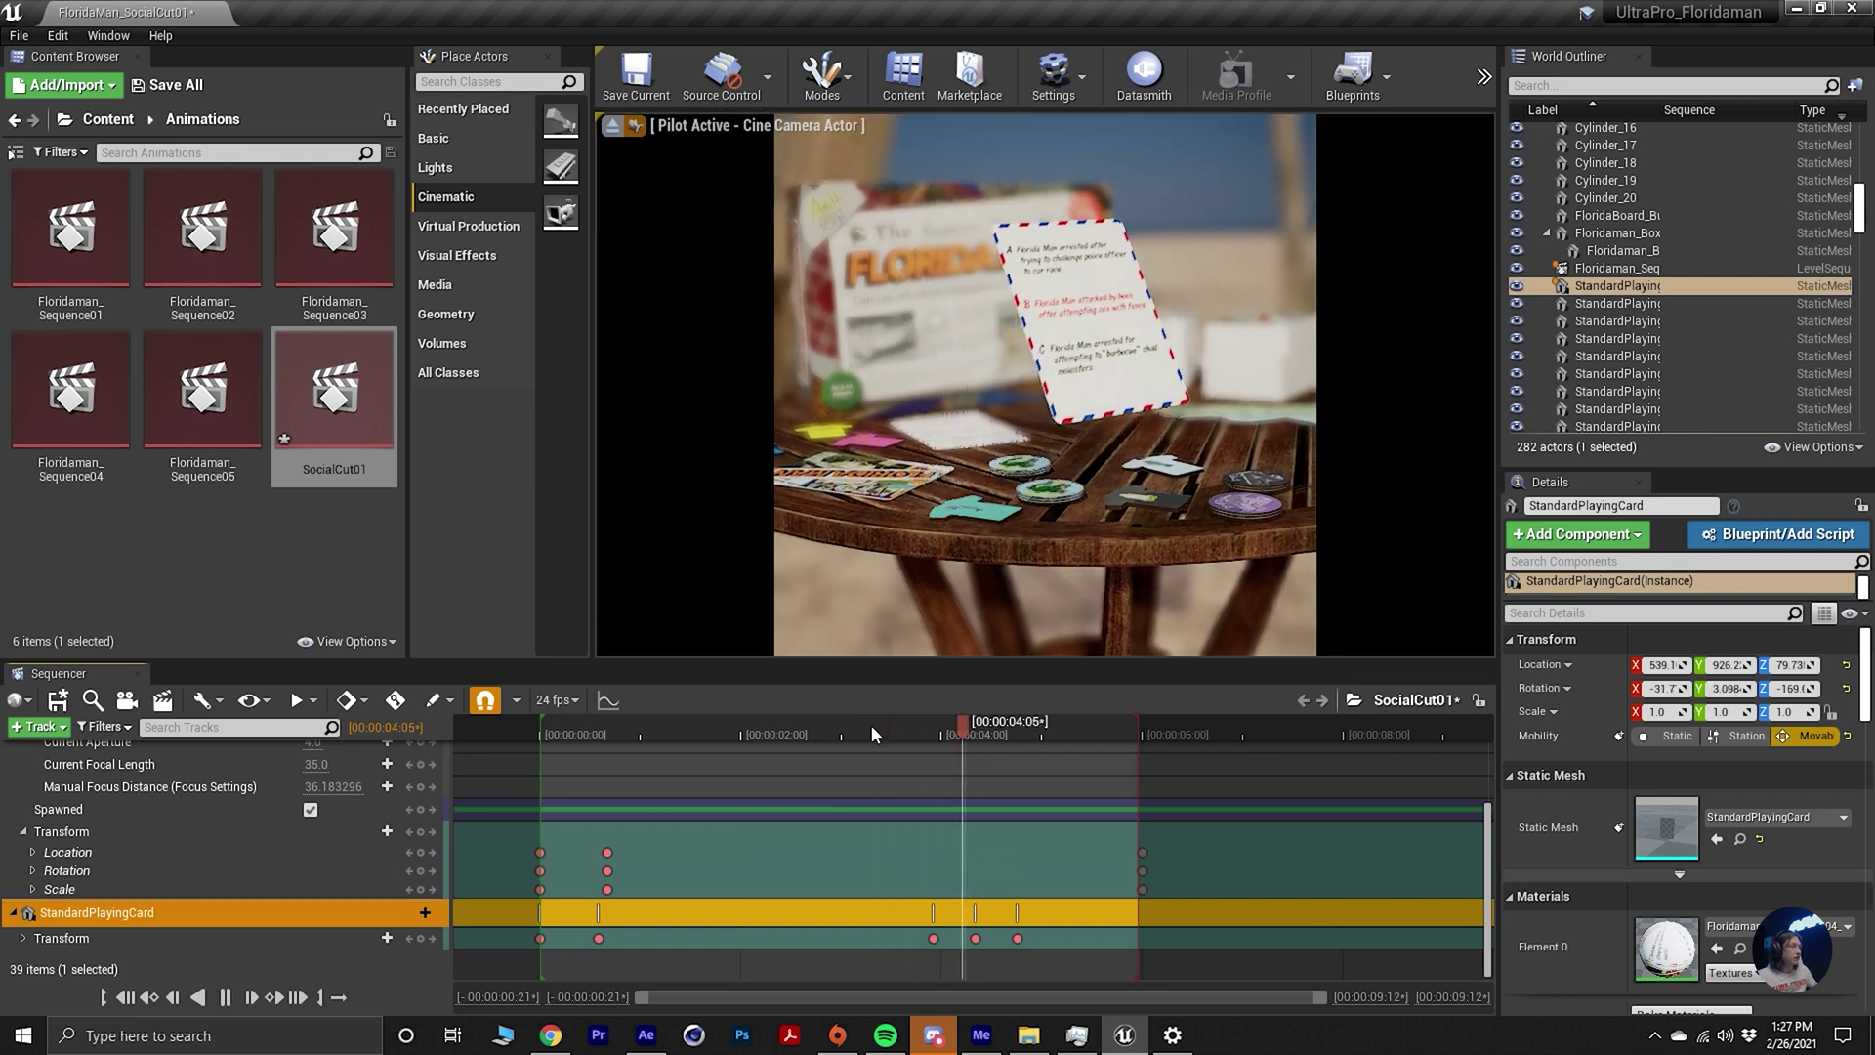
{"action": "left_click_drag", "start_coordinate": [997, 723], "coordinate": [542, 746]}
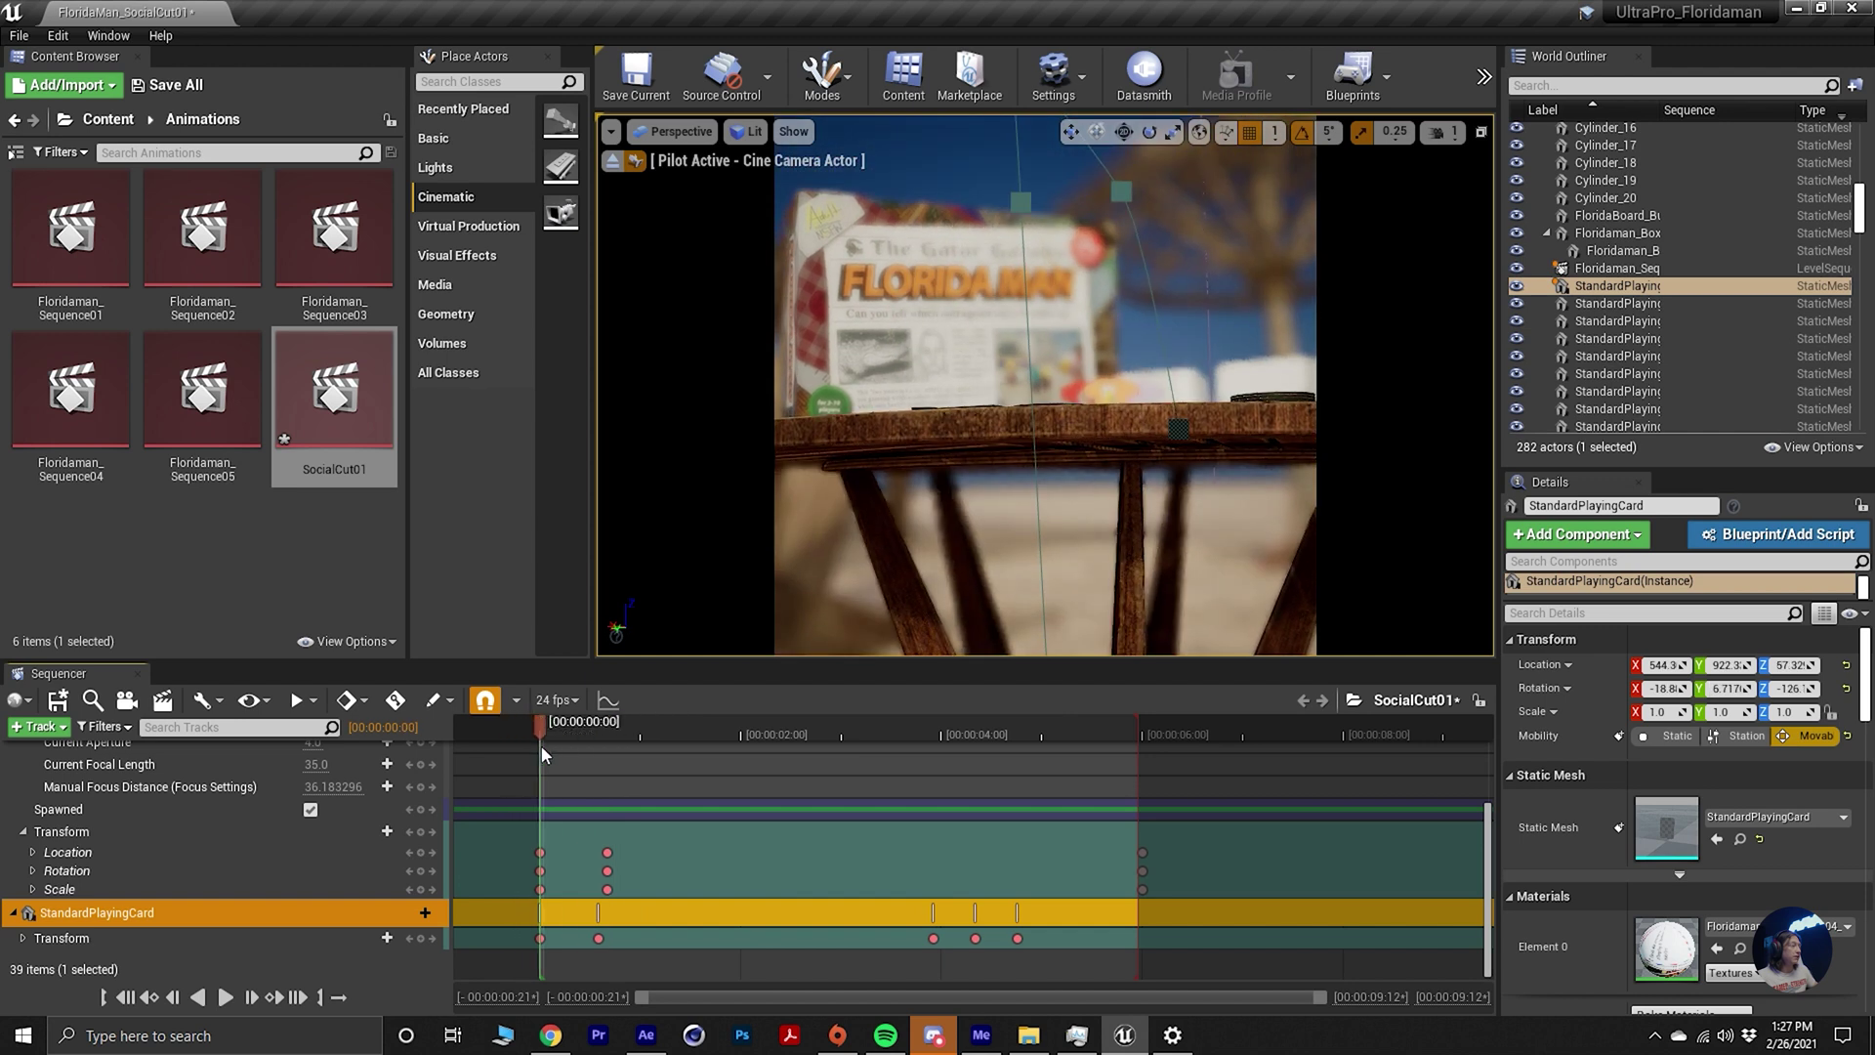
{"action": "key", "text": "space"}
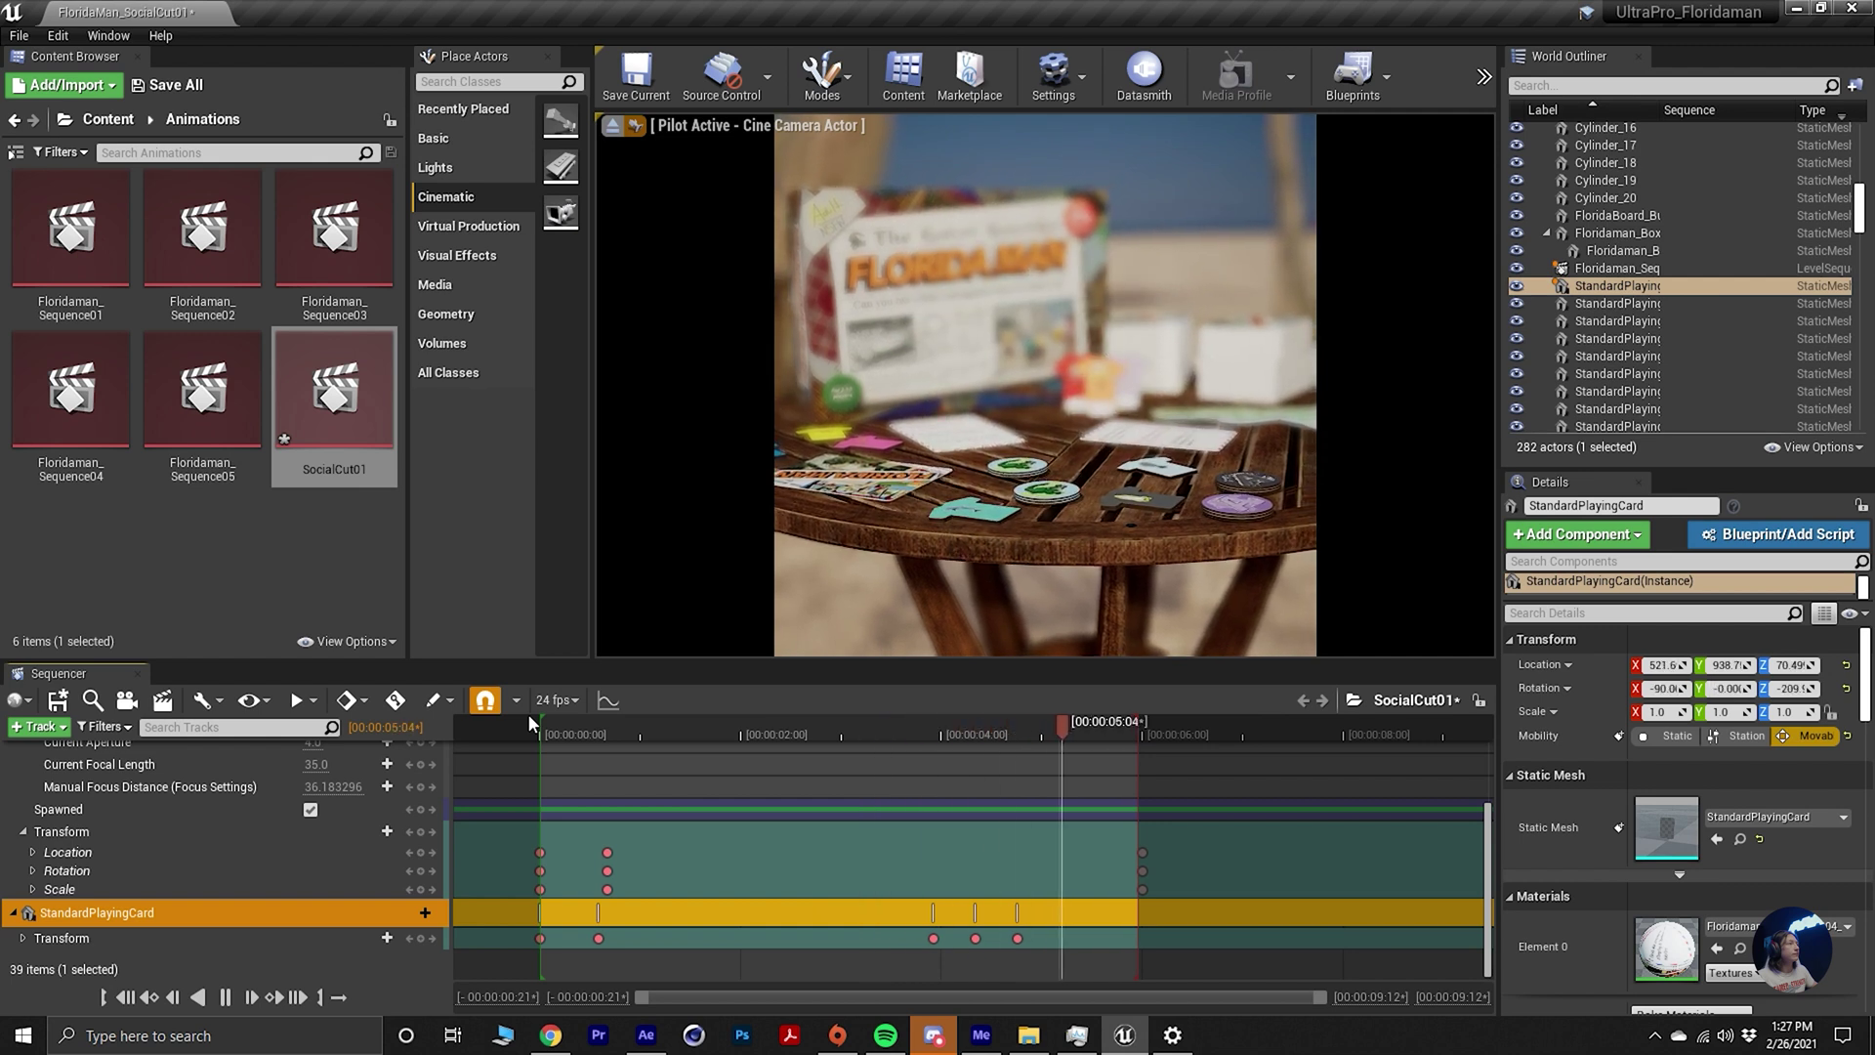
{"action": "key", "text": "Up"}
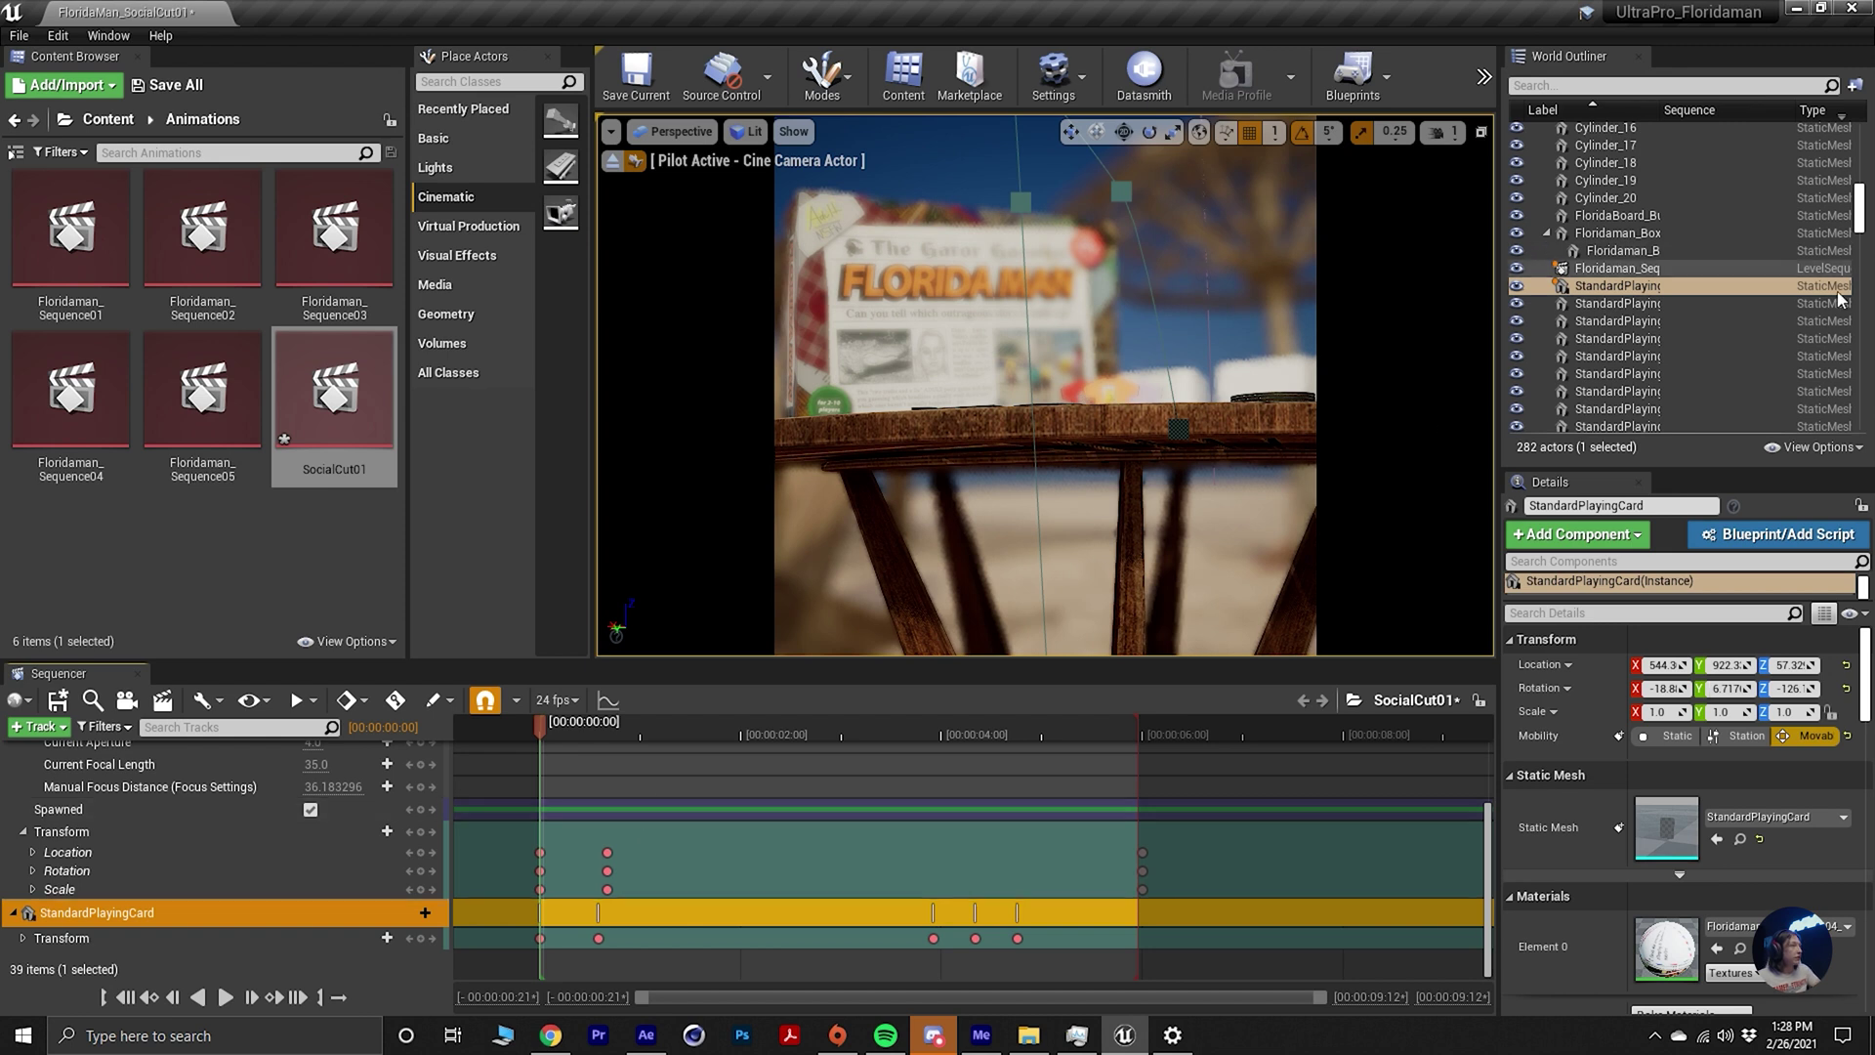
Select the Cine Camera Actor and key its Manual Focus Distance at 00:00:00:00.
{"action": "key", "text": "space"}
{"action": "left_click_drag", "start_coordinate": [584, 731], "coordinate": [541, 728]}
{"action": "scroll", "coordinate": [90, 849], "scroll_direction": "up", "scroll_amount": 5}
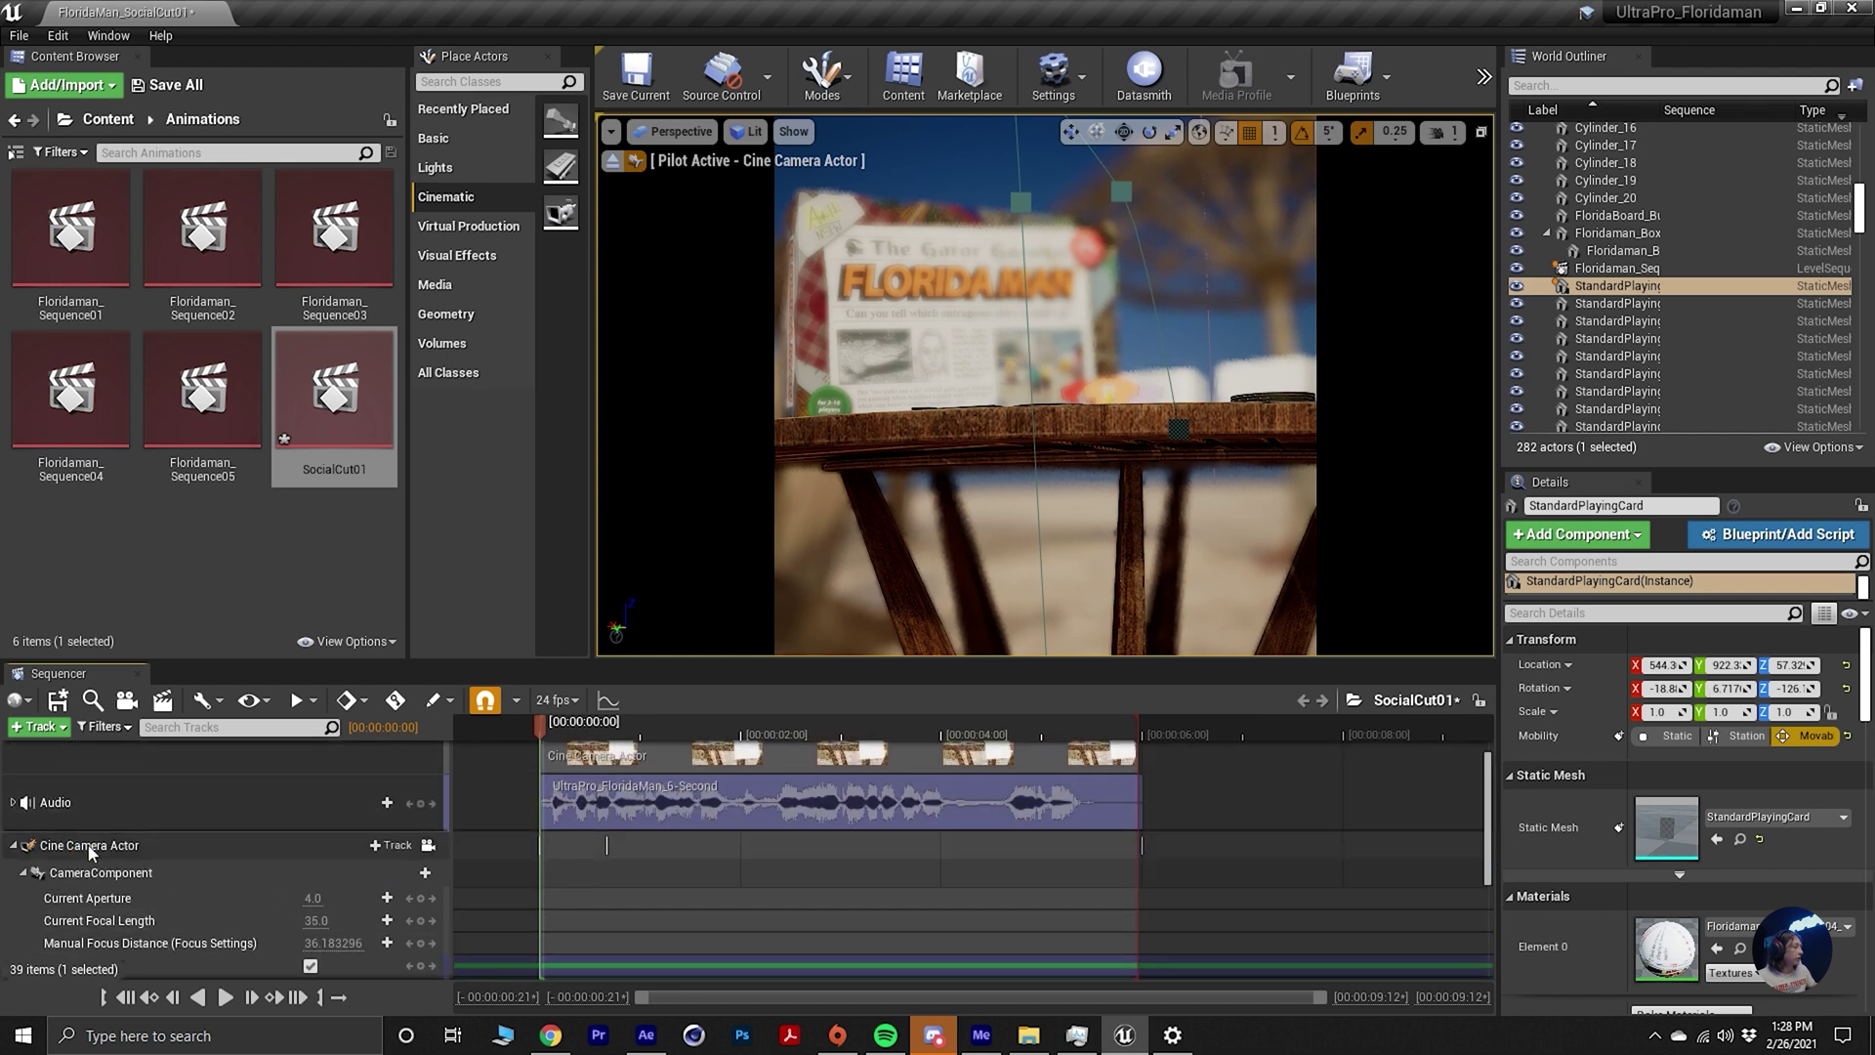
{"action": "left_click", "coordinate": [90, 846]}
{"action": "scroll", "coordinate": [117, 852], "scroll_direction": "down", "scroll_amount": 3}
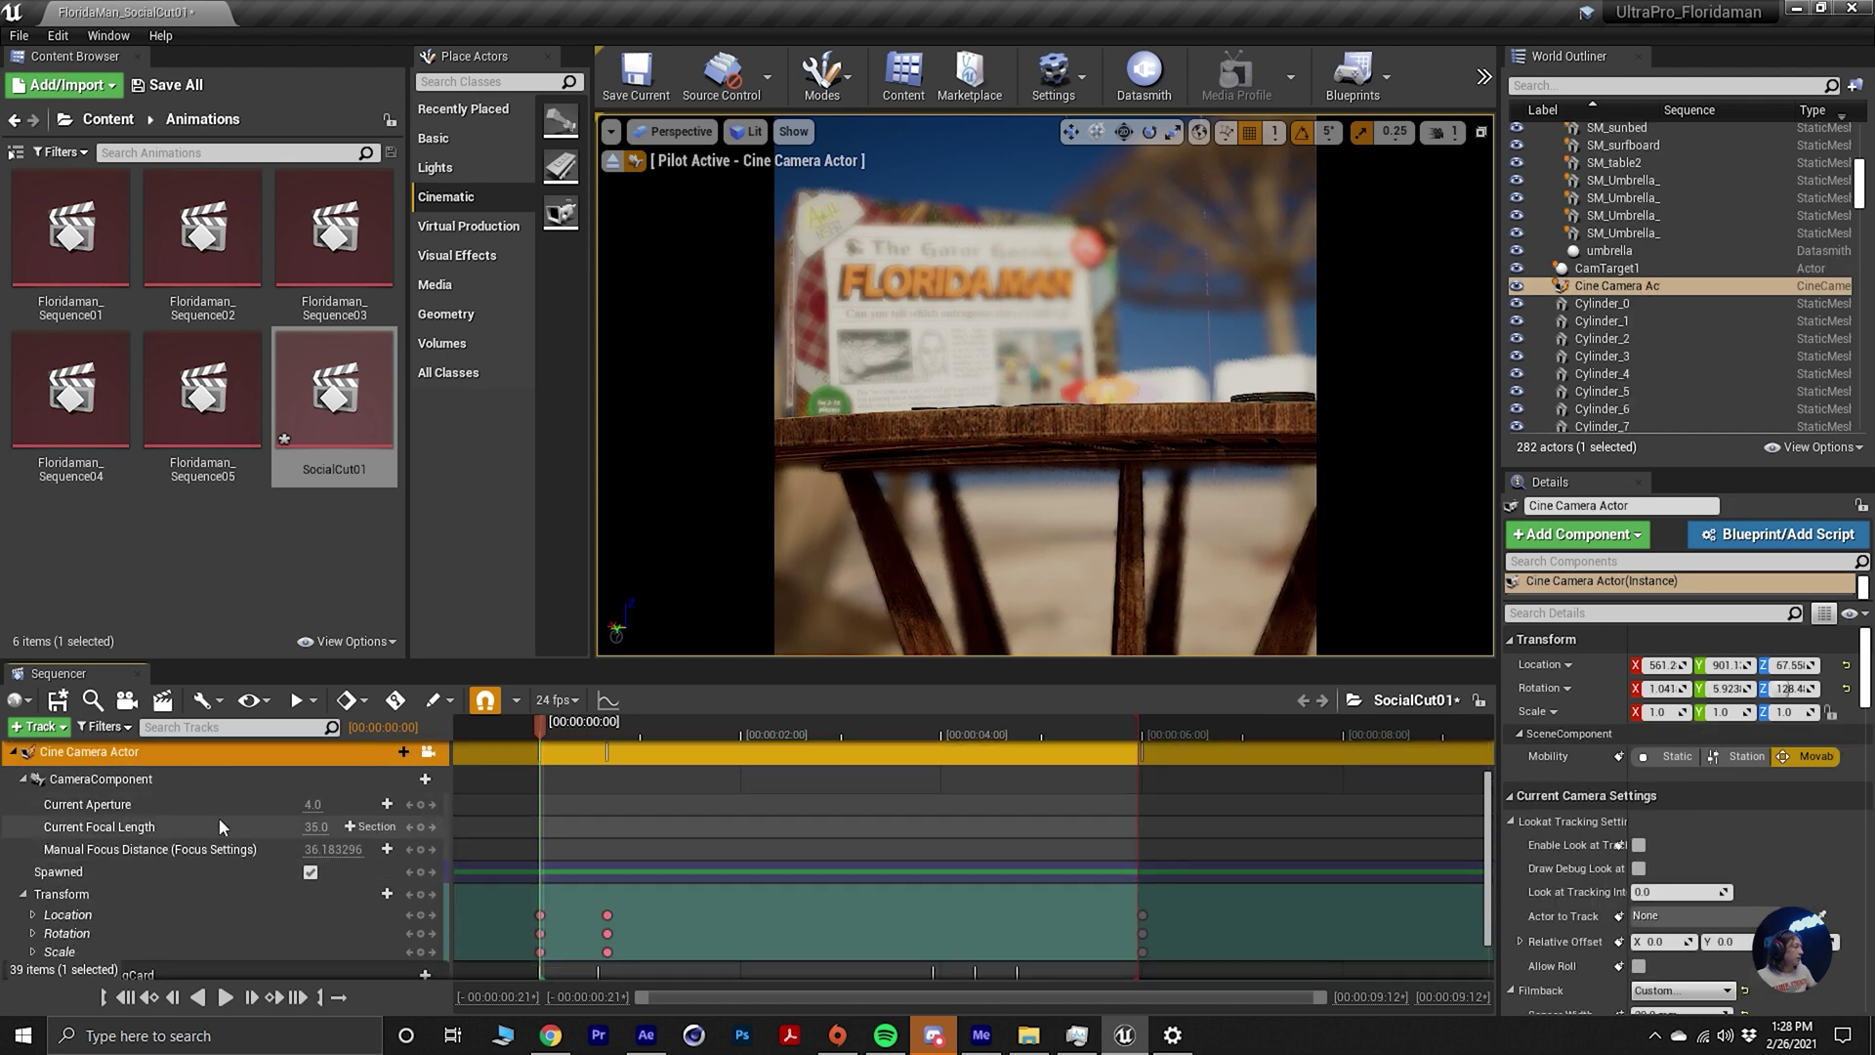
{"action": "left_click", "coordinate": [420, 850]}
{"action": "scroll", "coordinate": [1736, 899], "scroll_direction": "down", "scroll_amount": 5}
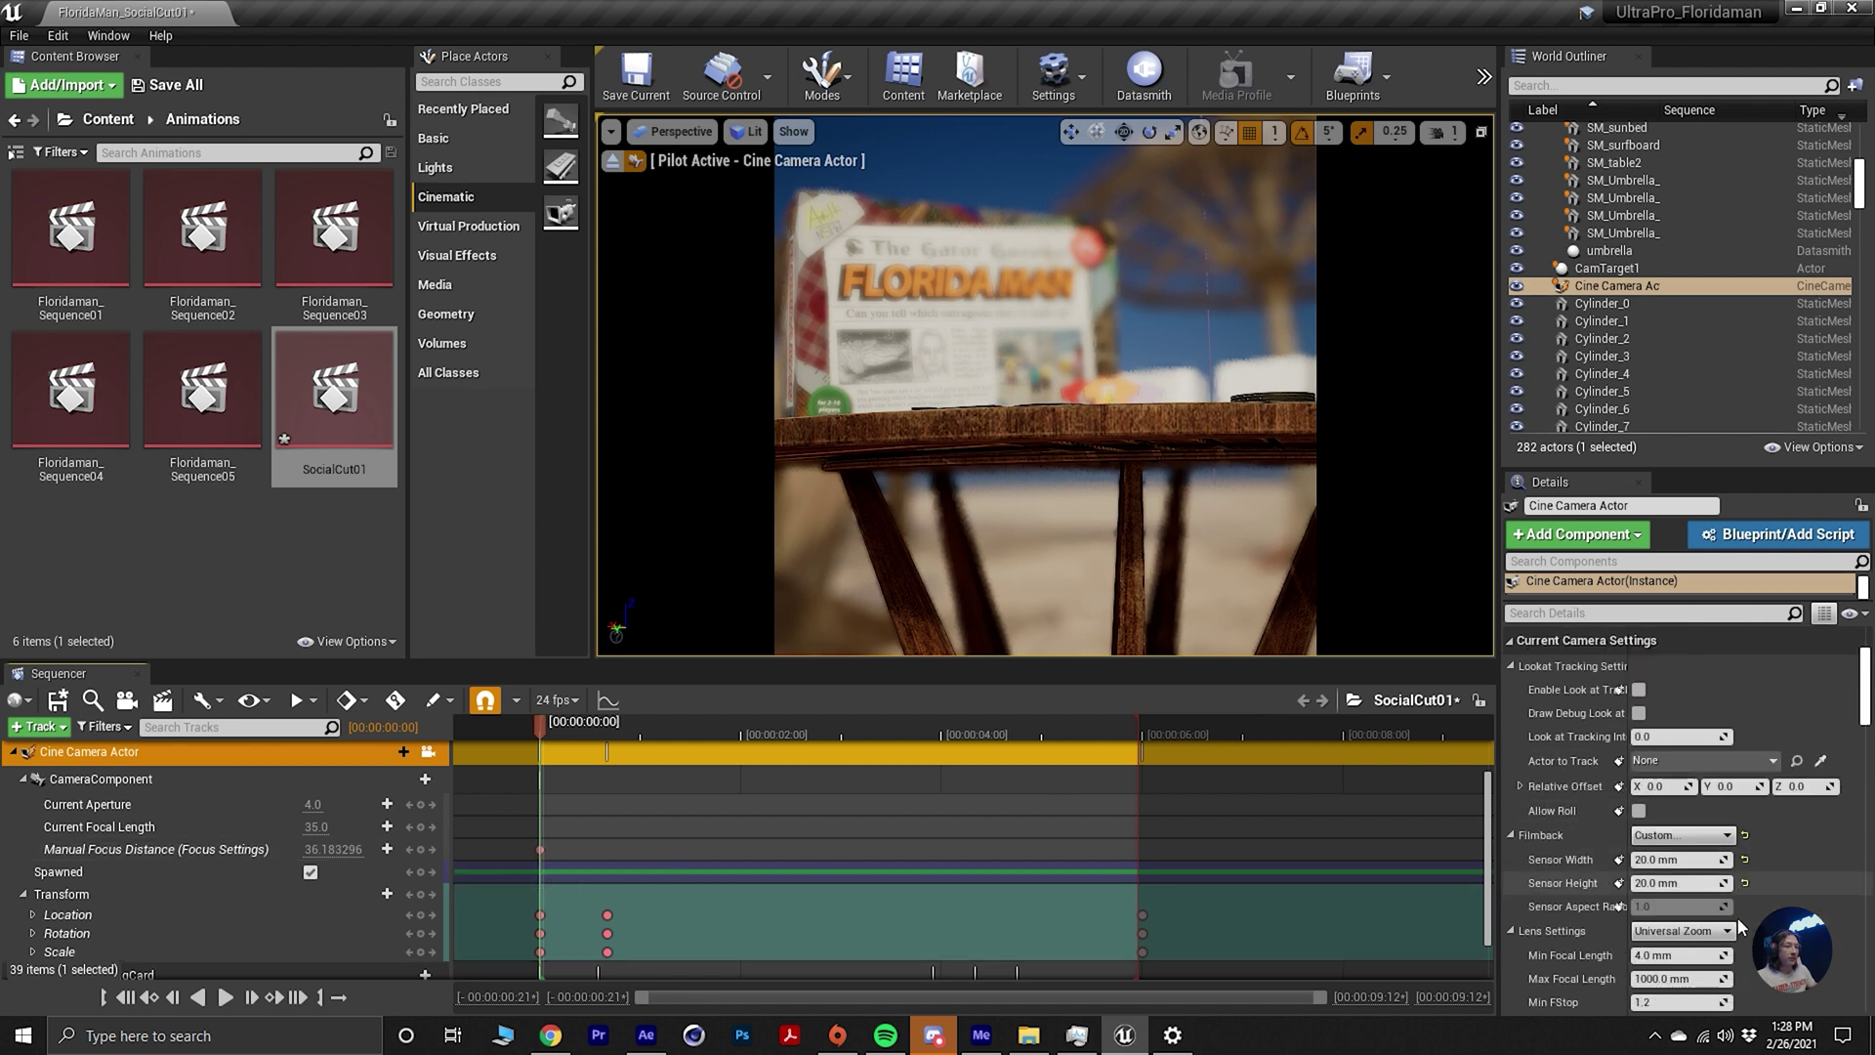
Sample the focus from the tabletop by the game box, giving a Manual Focus Distance of about 67.09, and update the key at 00:00:00:00.
{"action": "left_click", "coordinate": [1729, 872]}
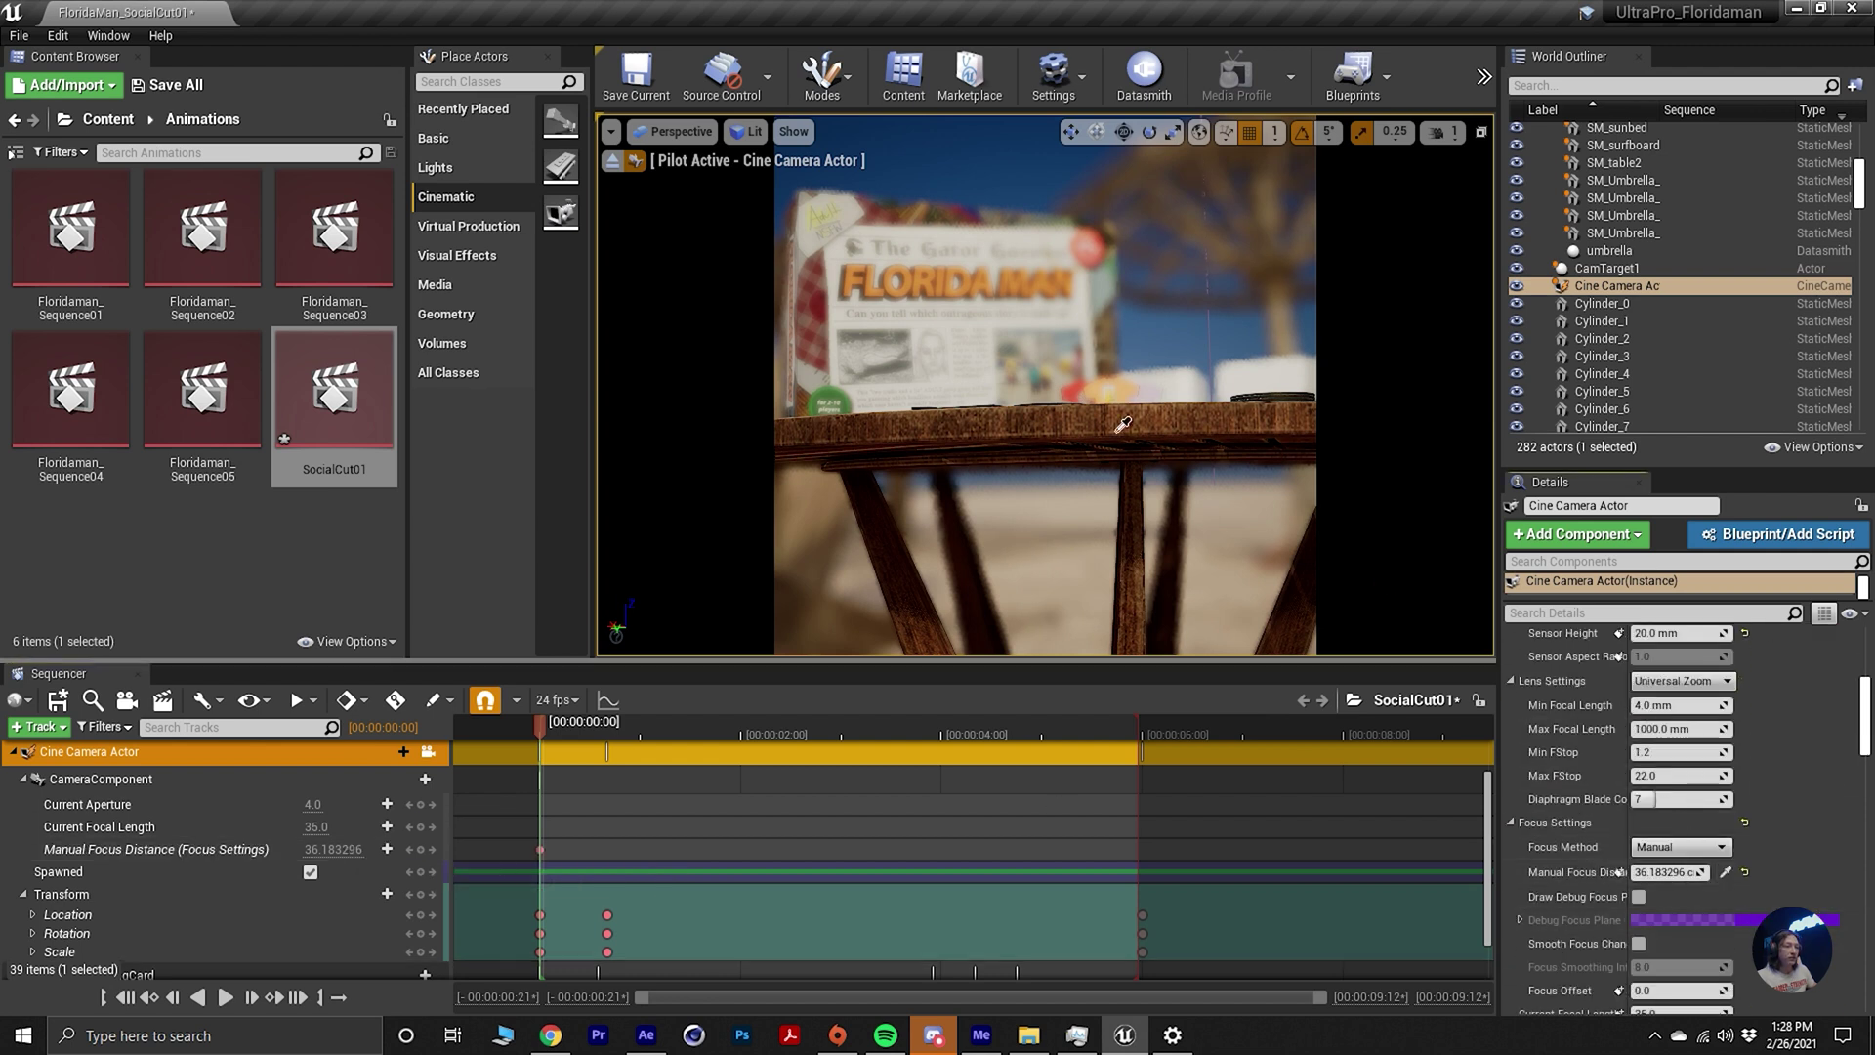
{"action": "left_click", "coordinate": [1133, 401]}
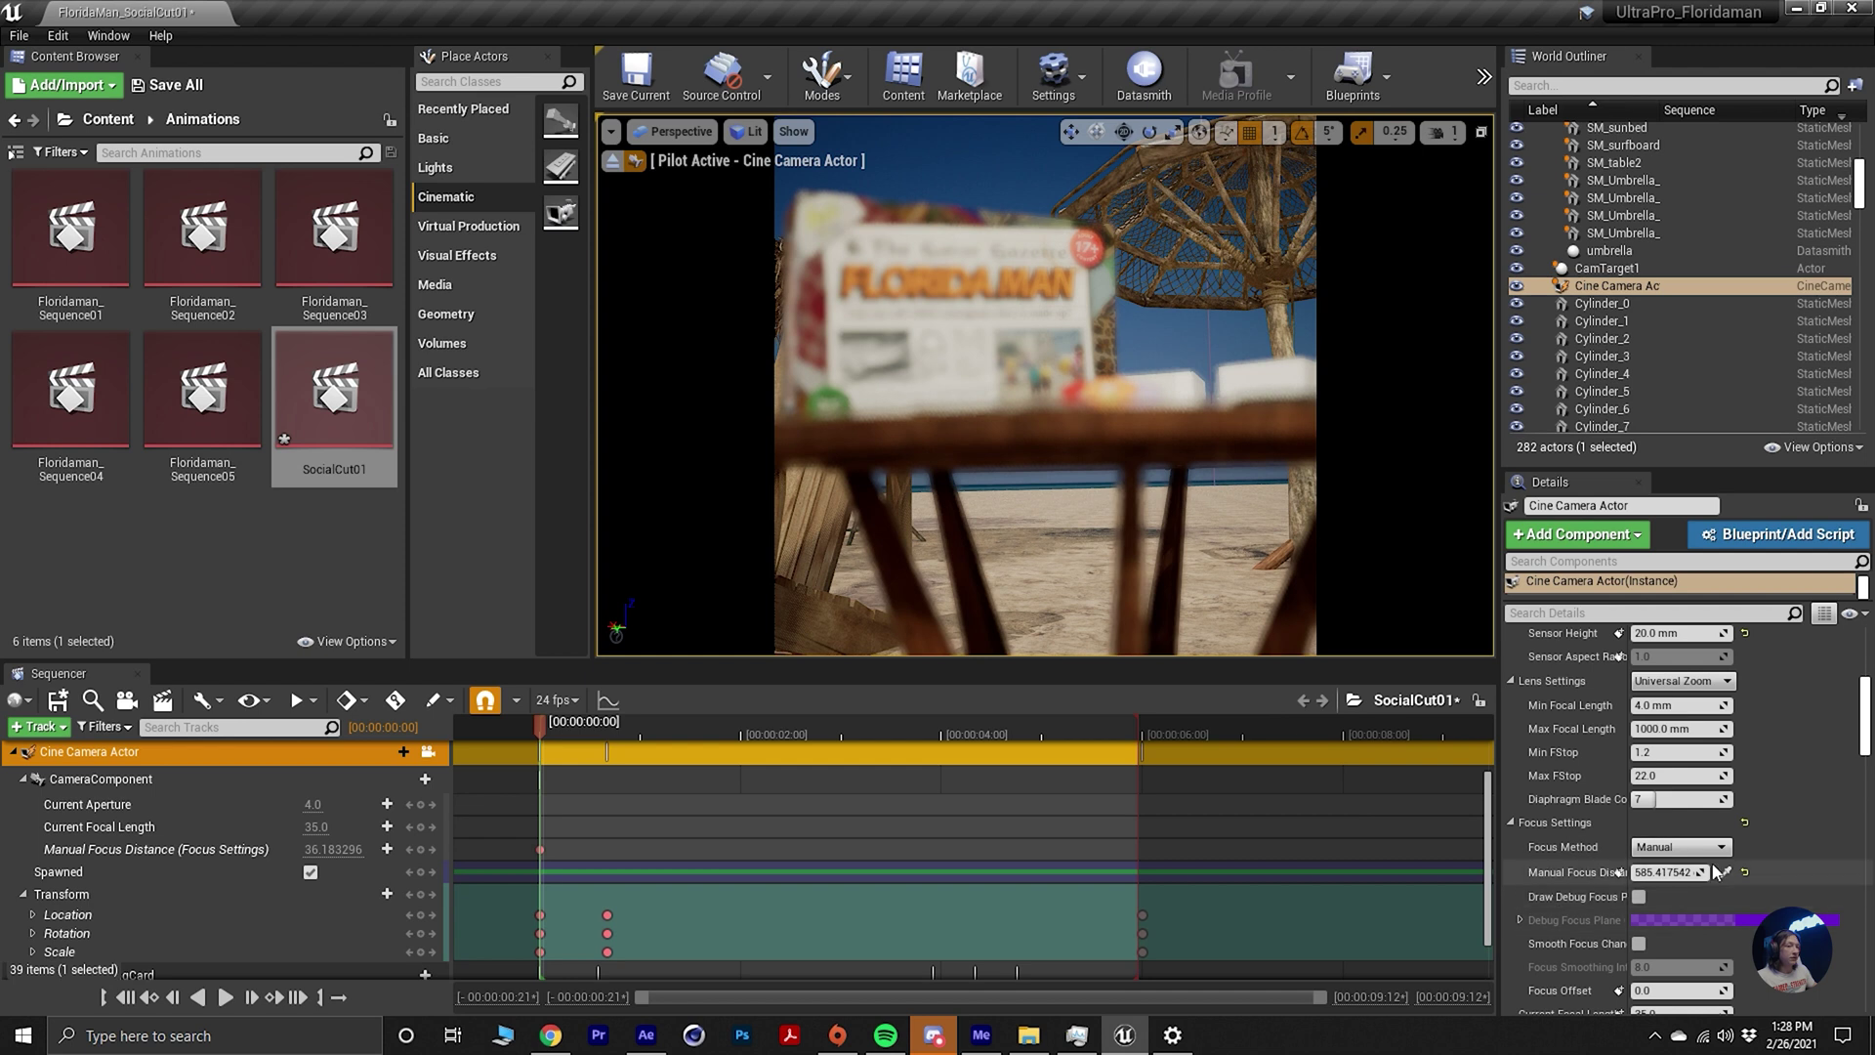
{"action": "left_click", "coordinate": [1019, 433]}
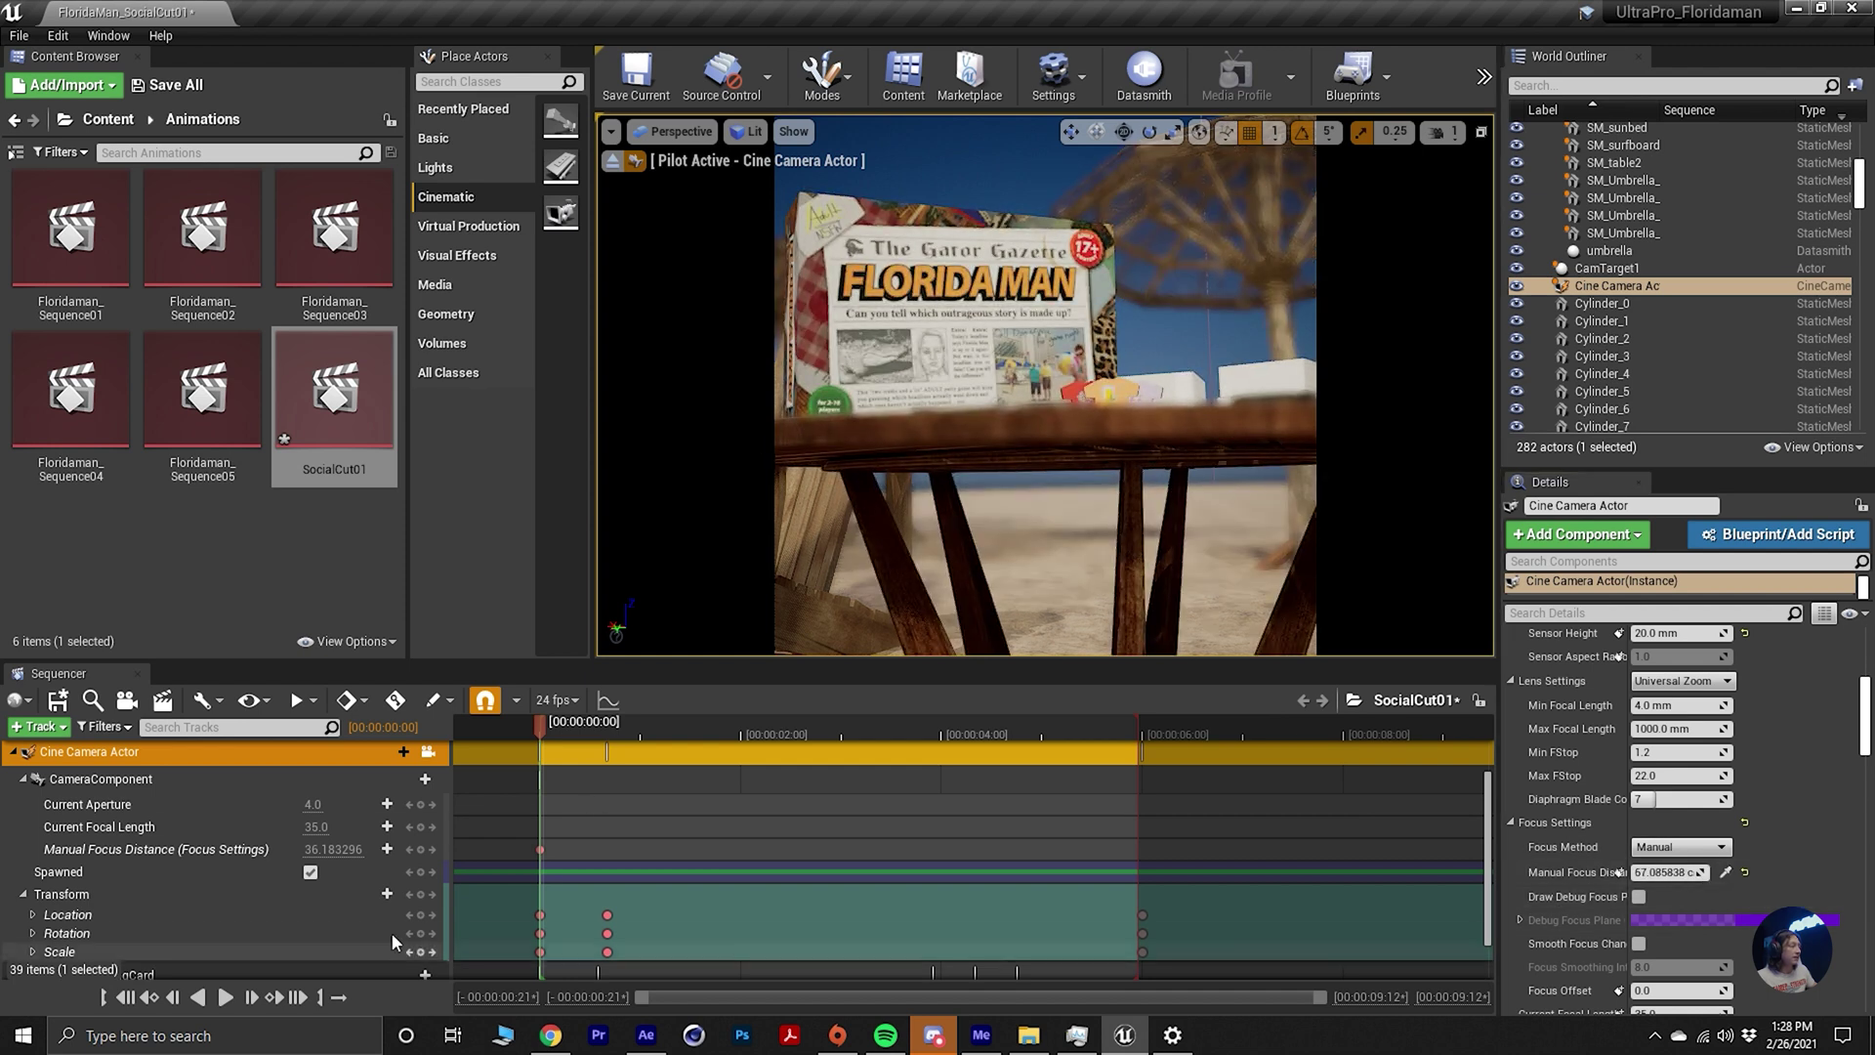
{"action": "left_click", "coordinate": [387, 849]}
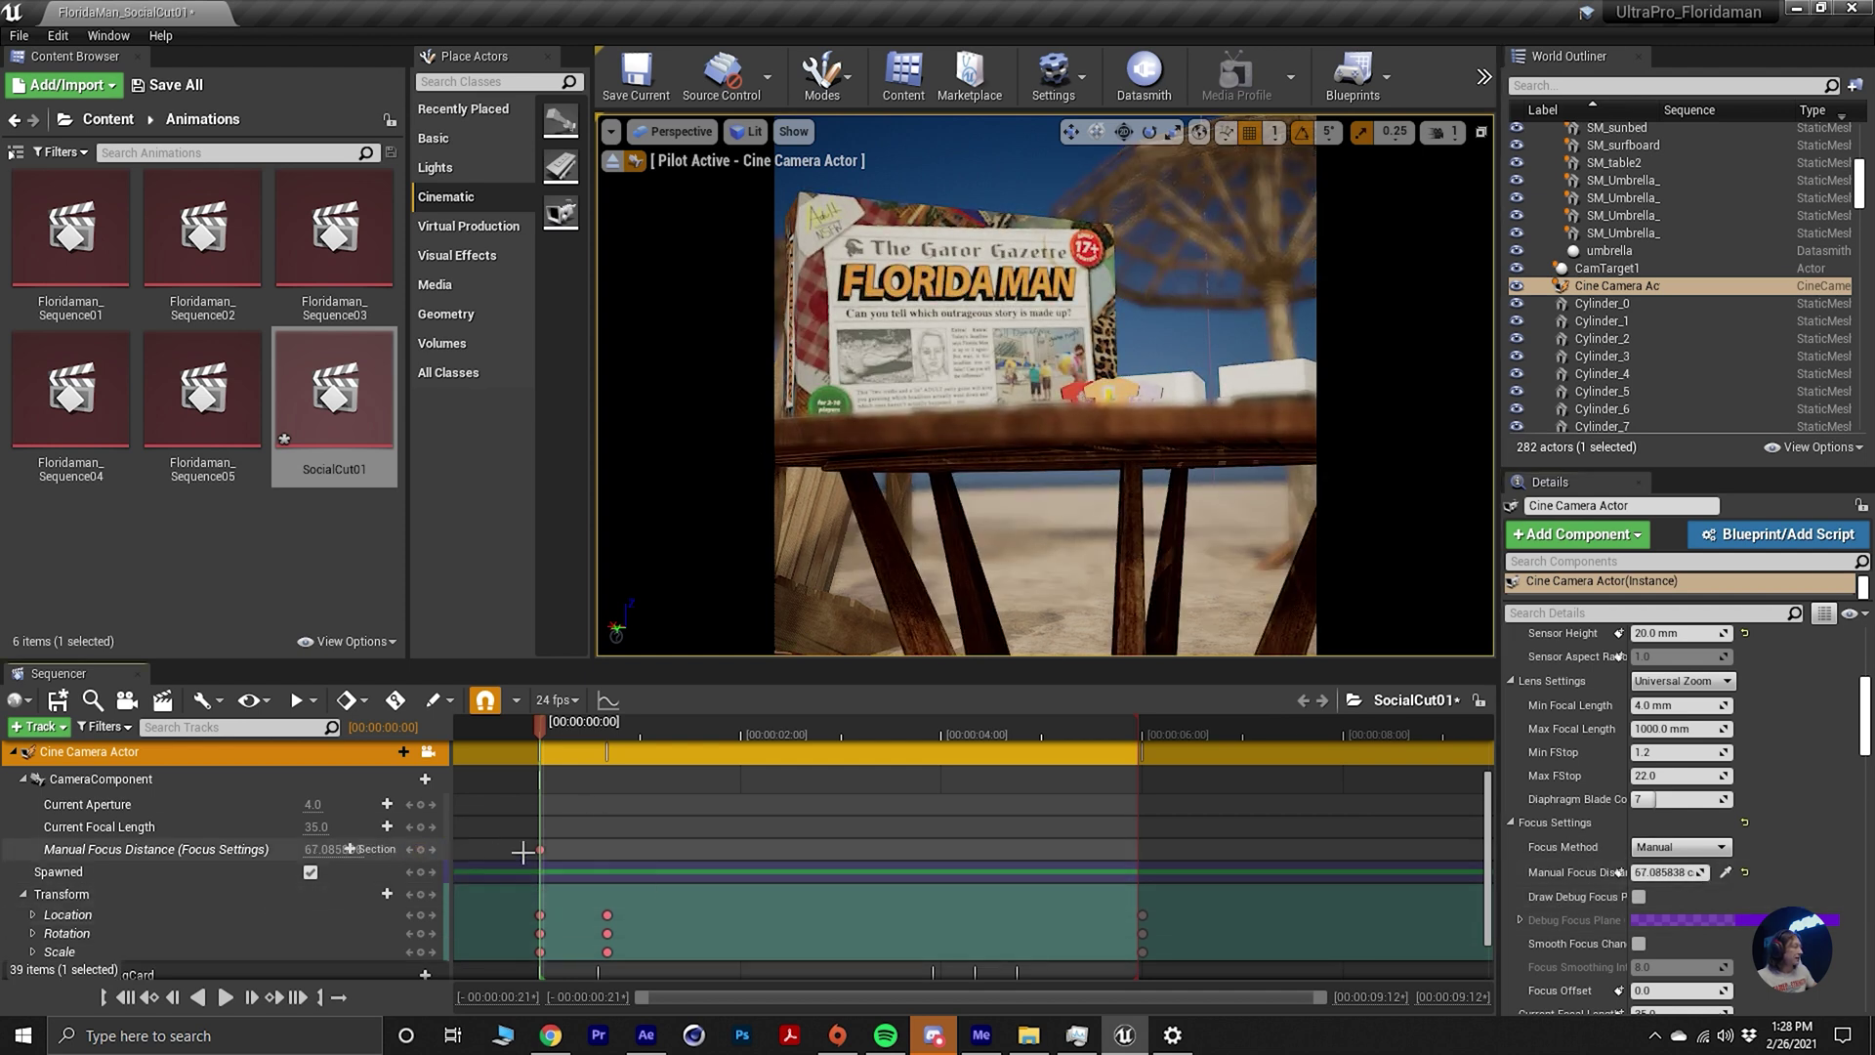
At 00:00:00:13, set the Manual Focus Distance to about 27.96 to sharpen the card and key it, and go to 00:00:03:03.
{"action": "left_click", "coordinate": [606, 731]}
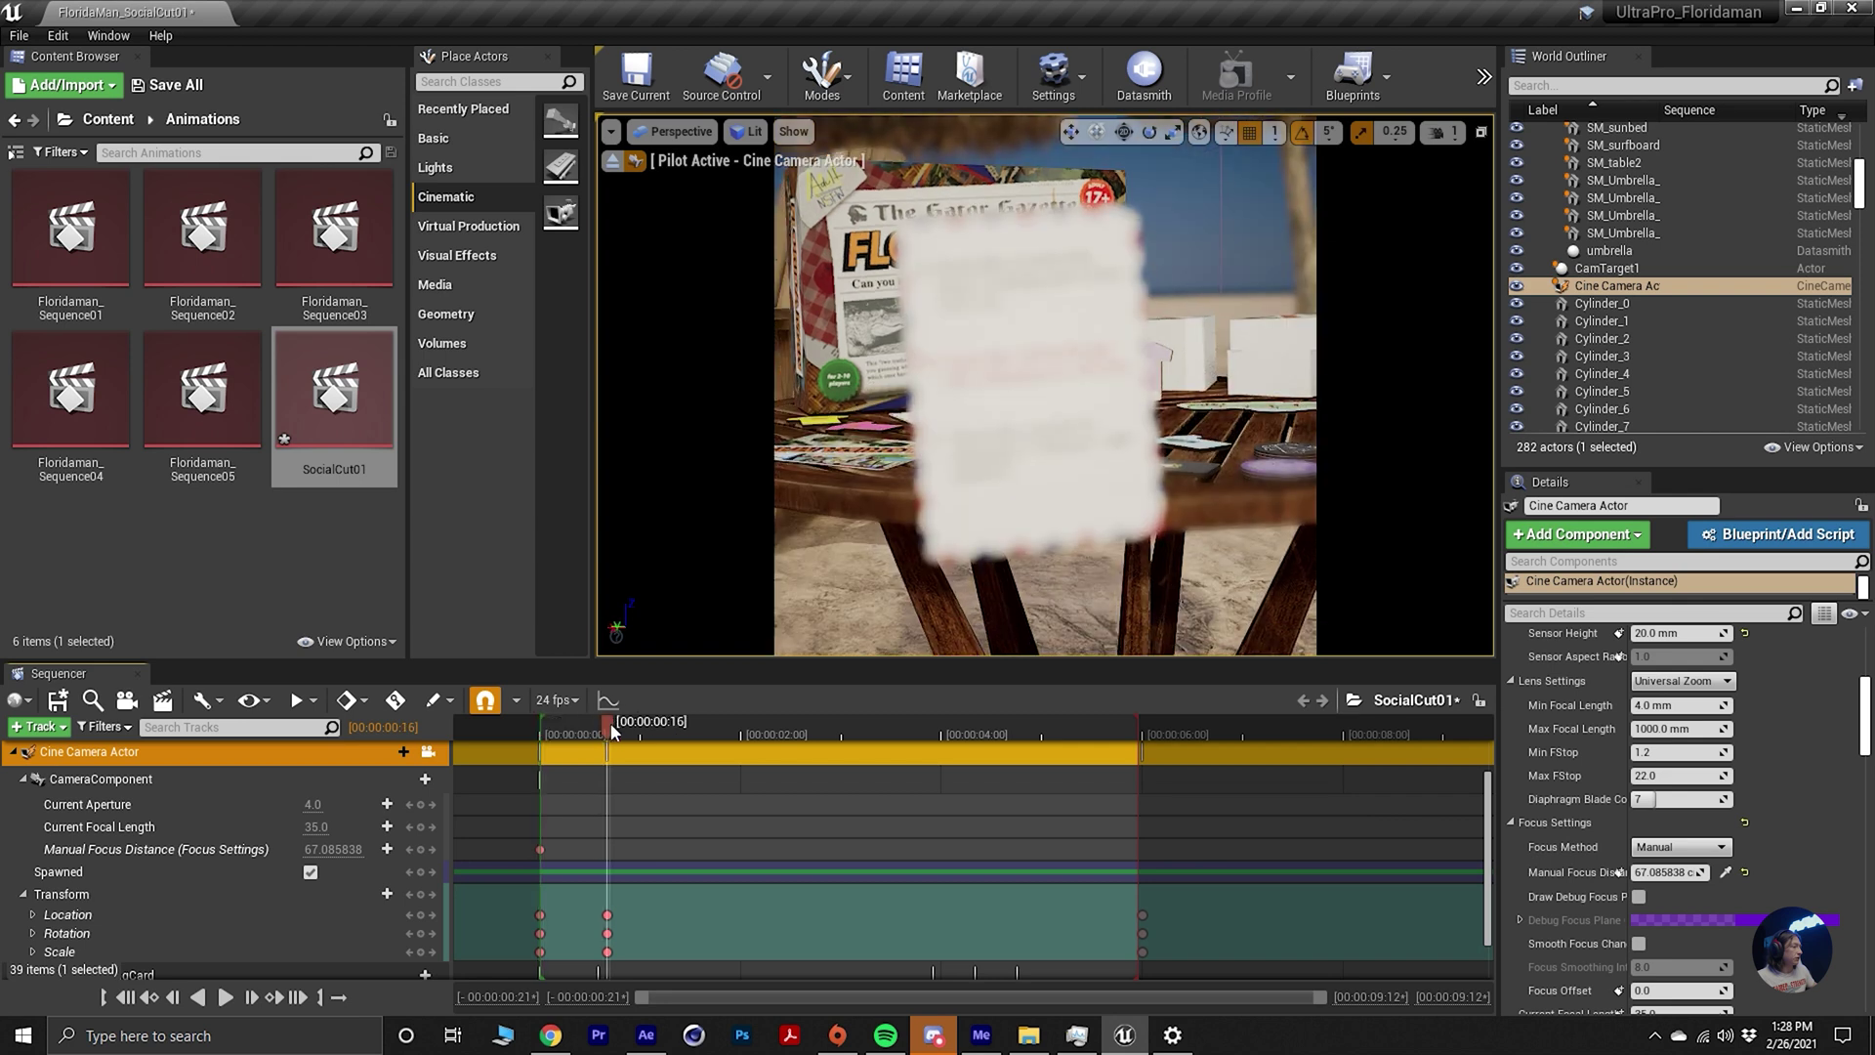
{"action": "left_click_drag", "start_coordinate": [609, 723], "coordinate": [595, 722]}
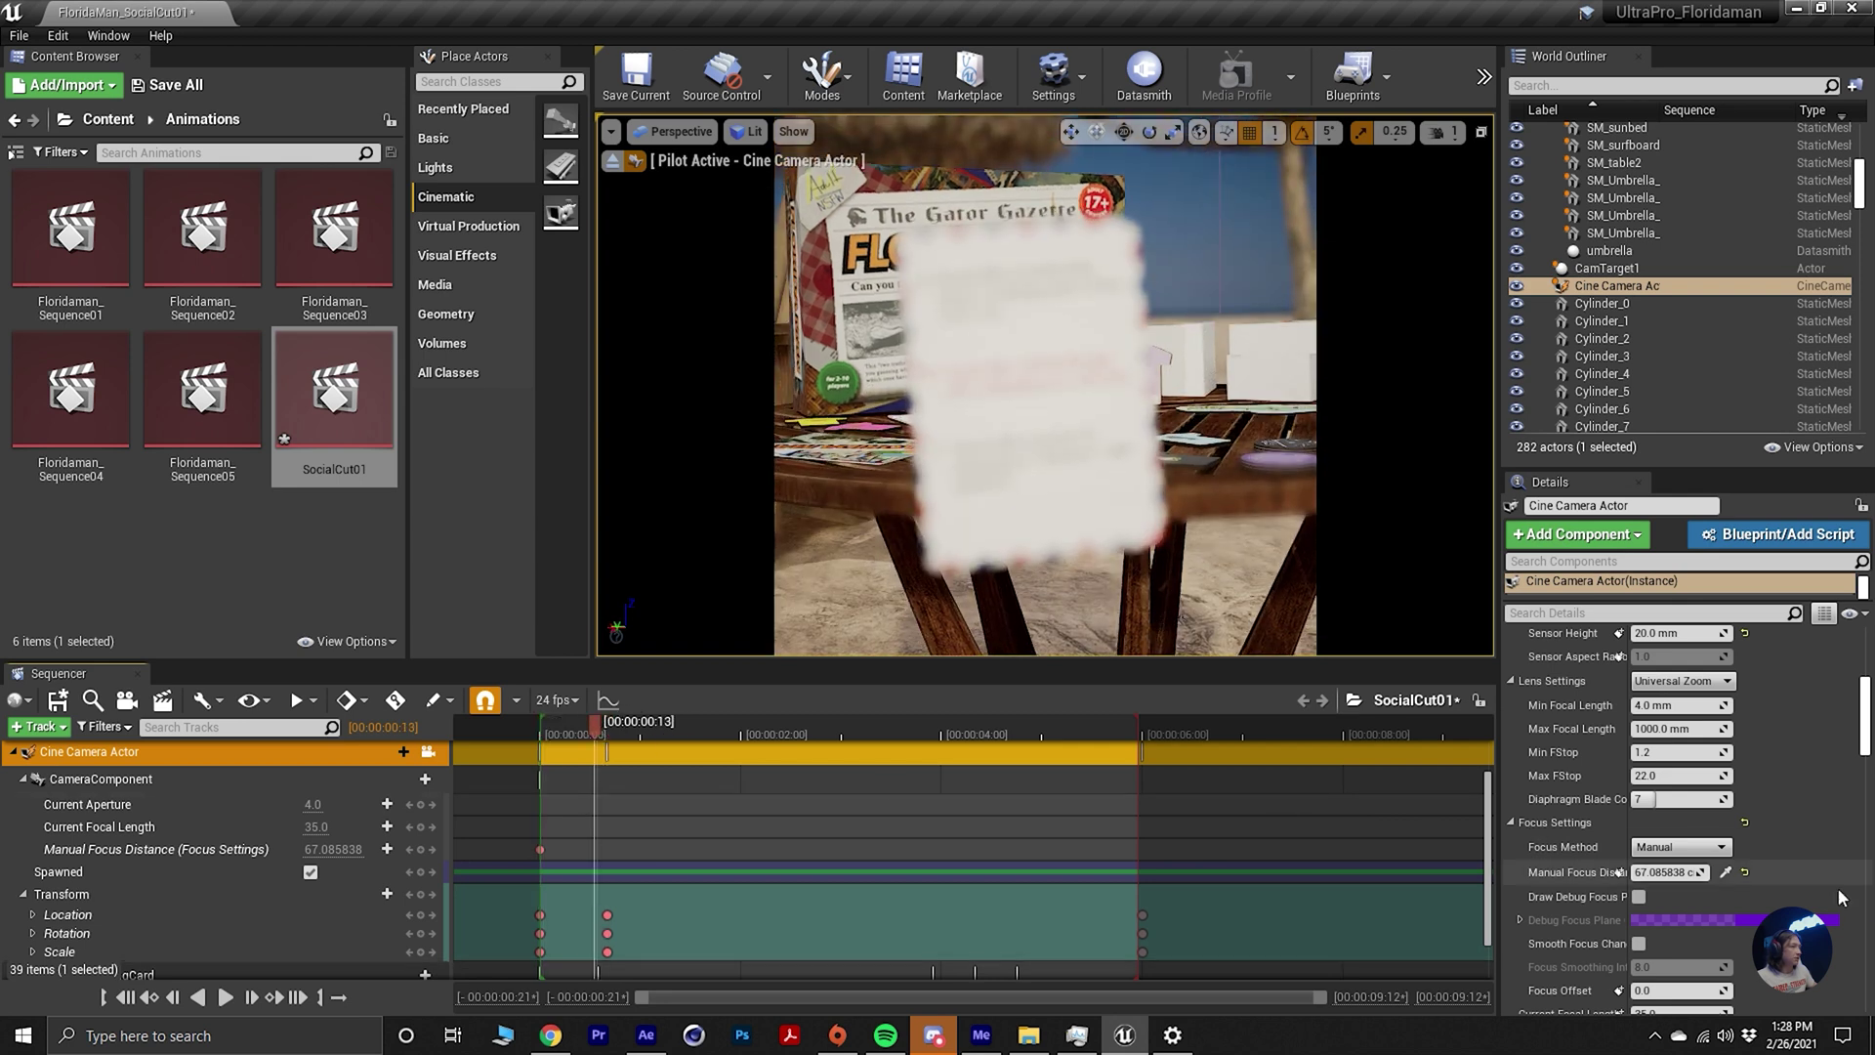
{"action": "left_click", "coordinate": [1725, 872]}
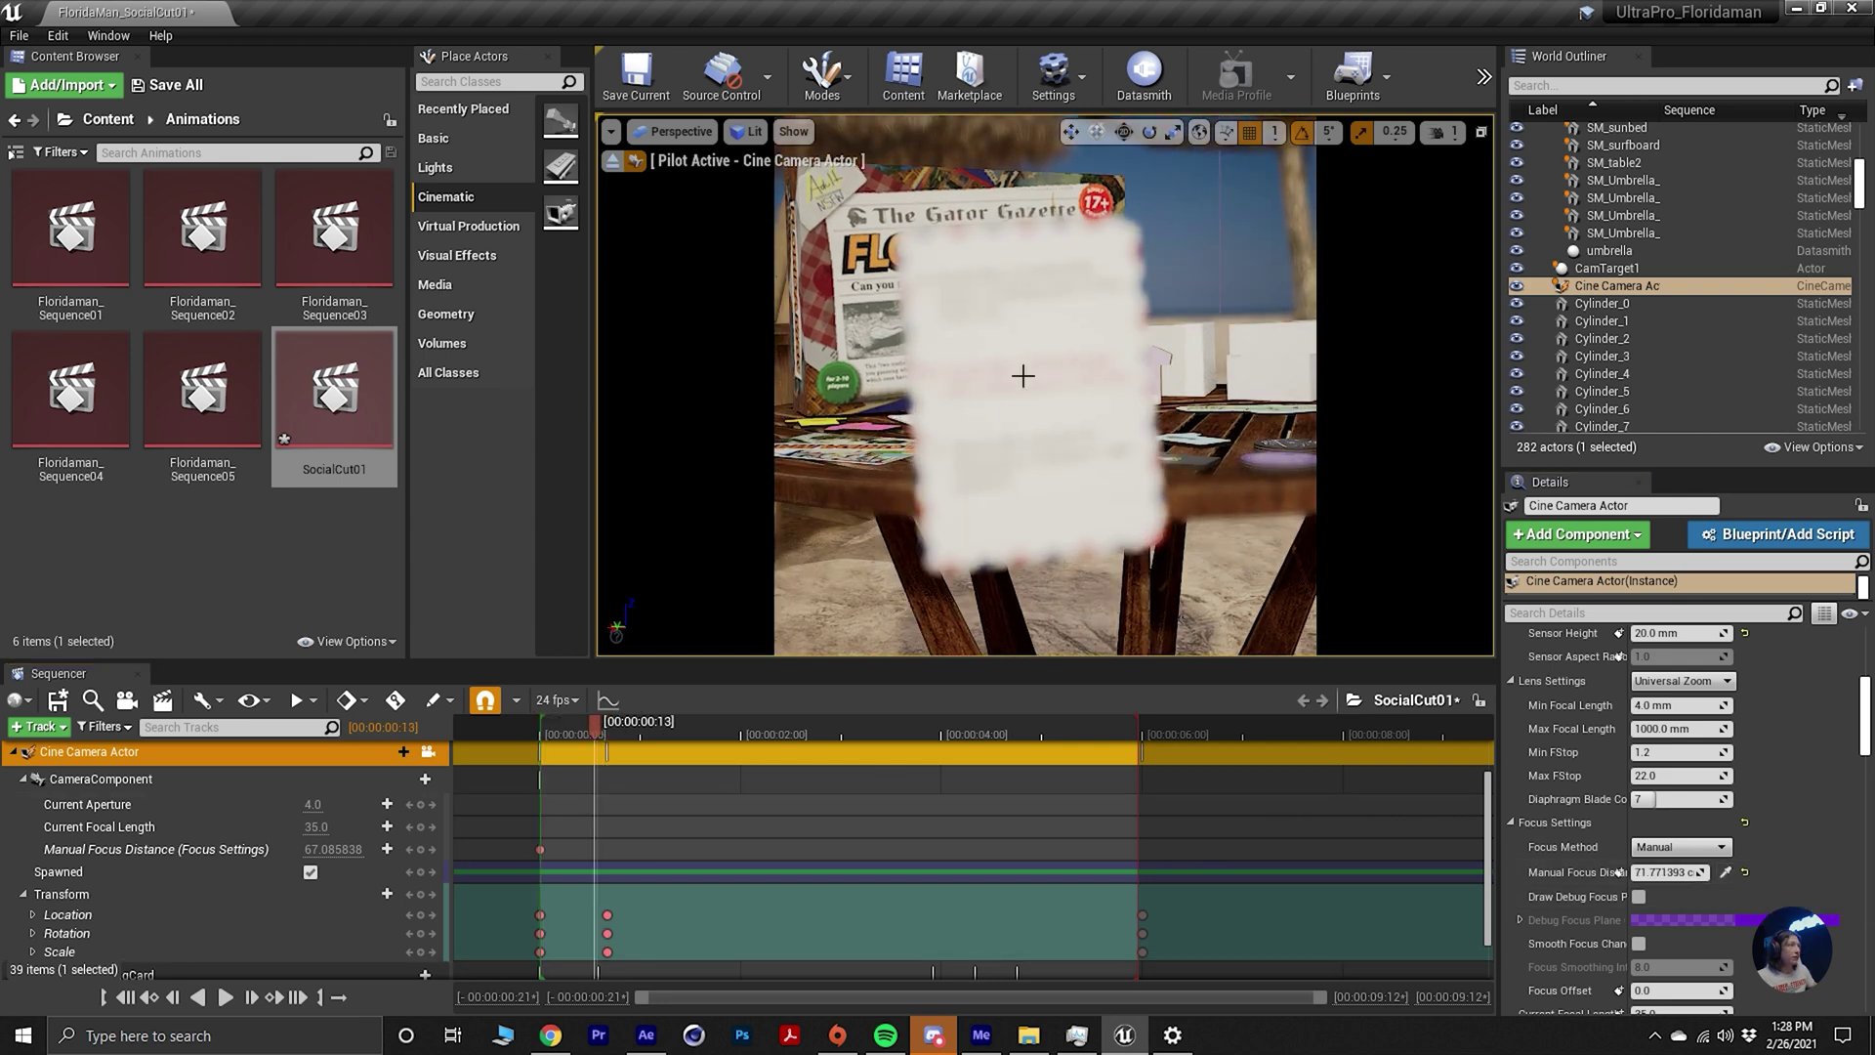
{"action": "left_click", "coordinate": [1059, 461]}
{"action": "left_click_drag", "start_coordinate": [1699, 875], "coordinate": [1654, 874]}
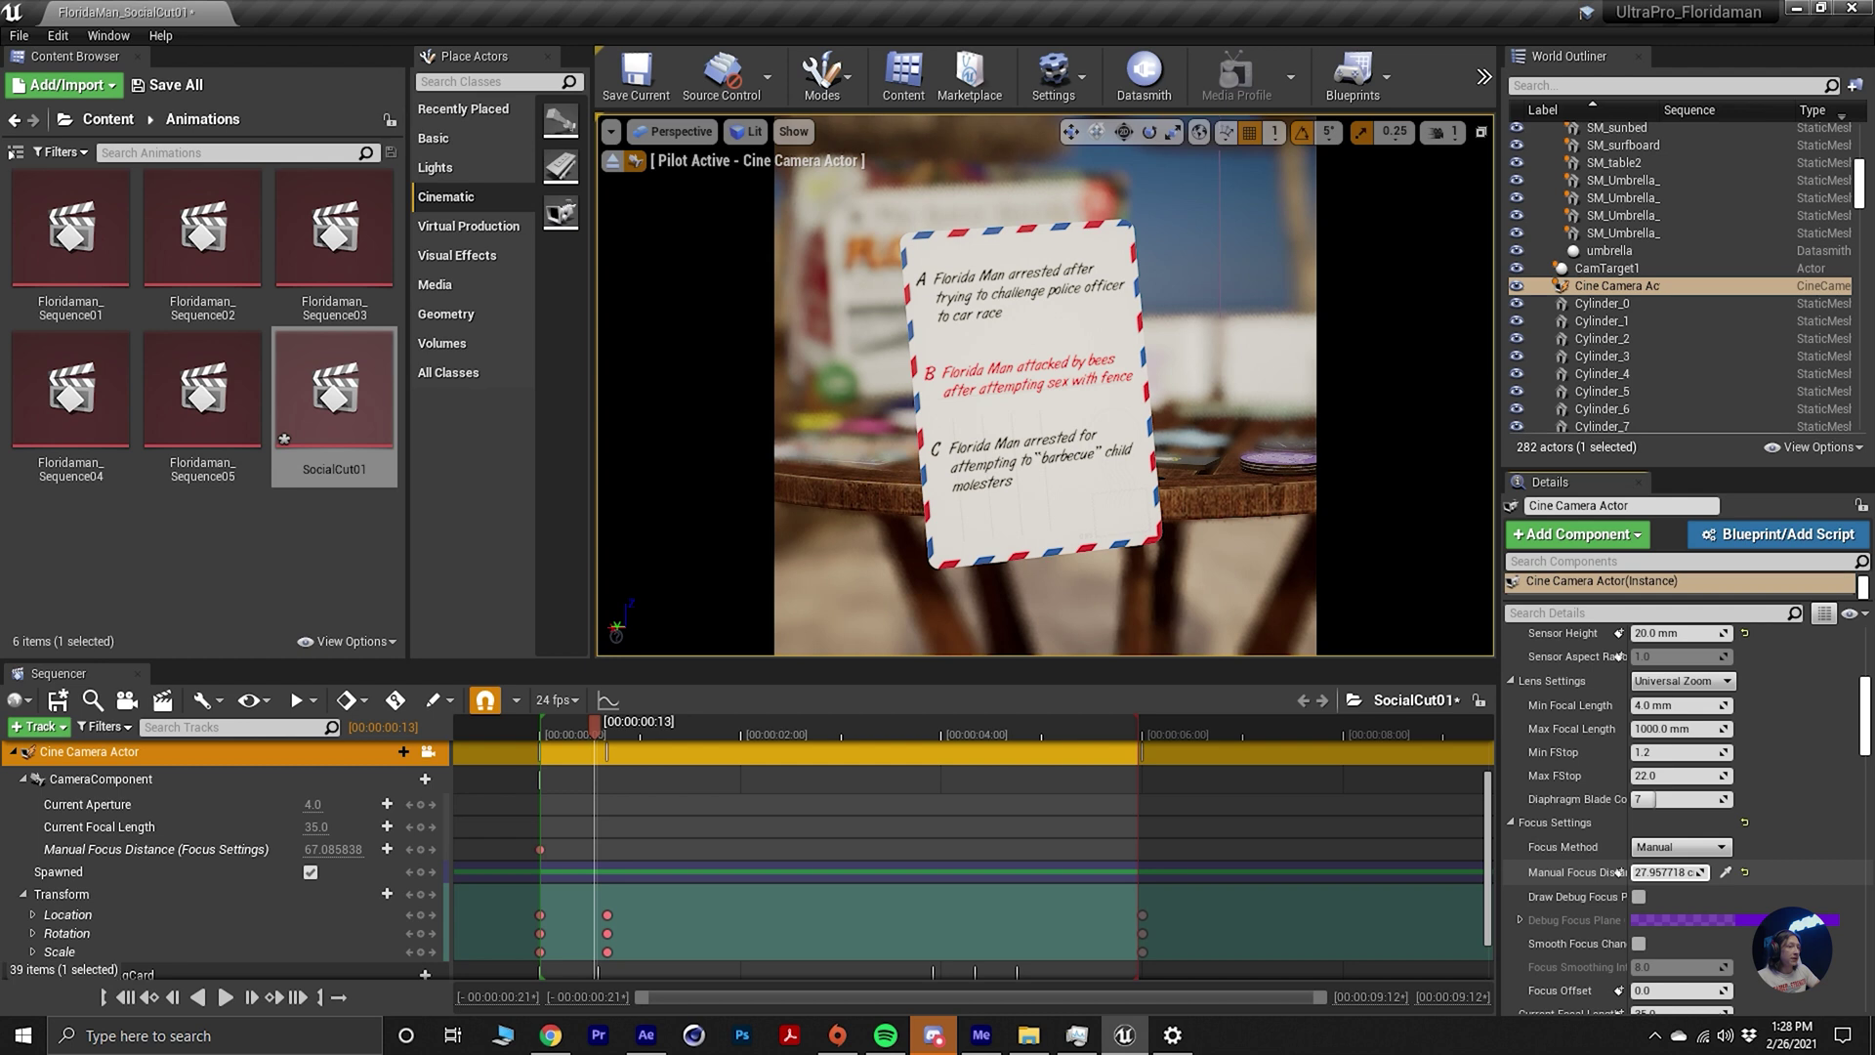
{"action": "left_click", "coordinate": [420, 849]}
{"action": "left_click_drag", "start_coordinate": [607, 720], "coordinate": [855, 748]}
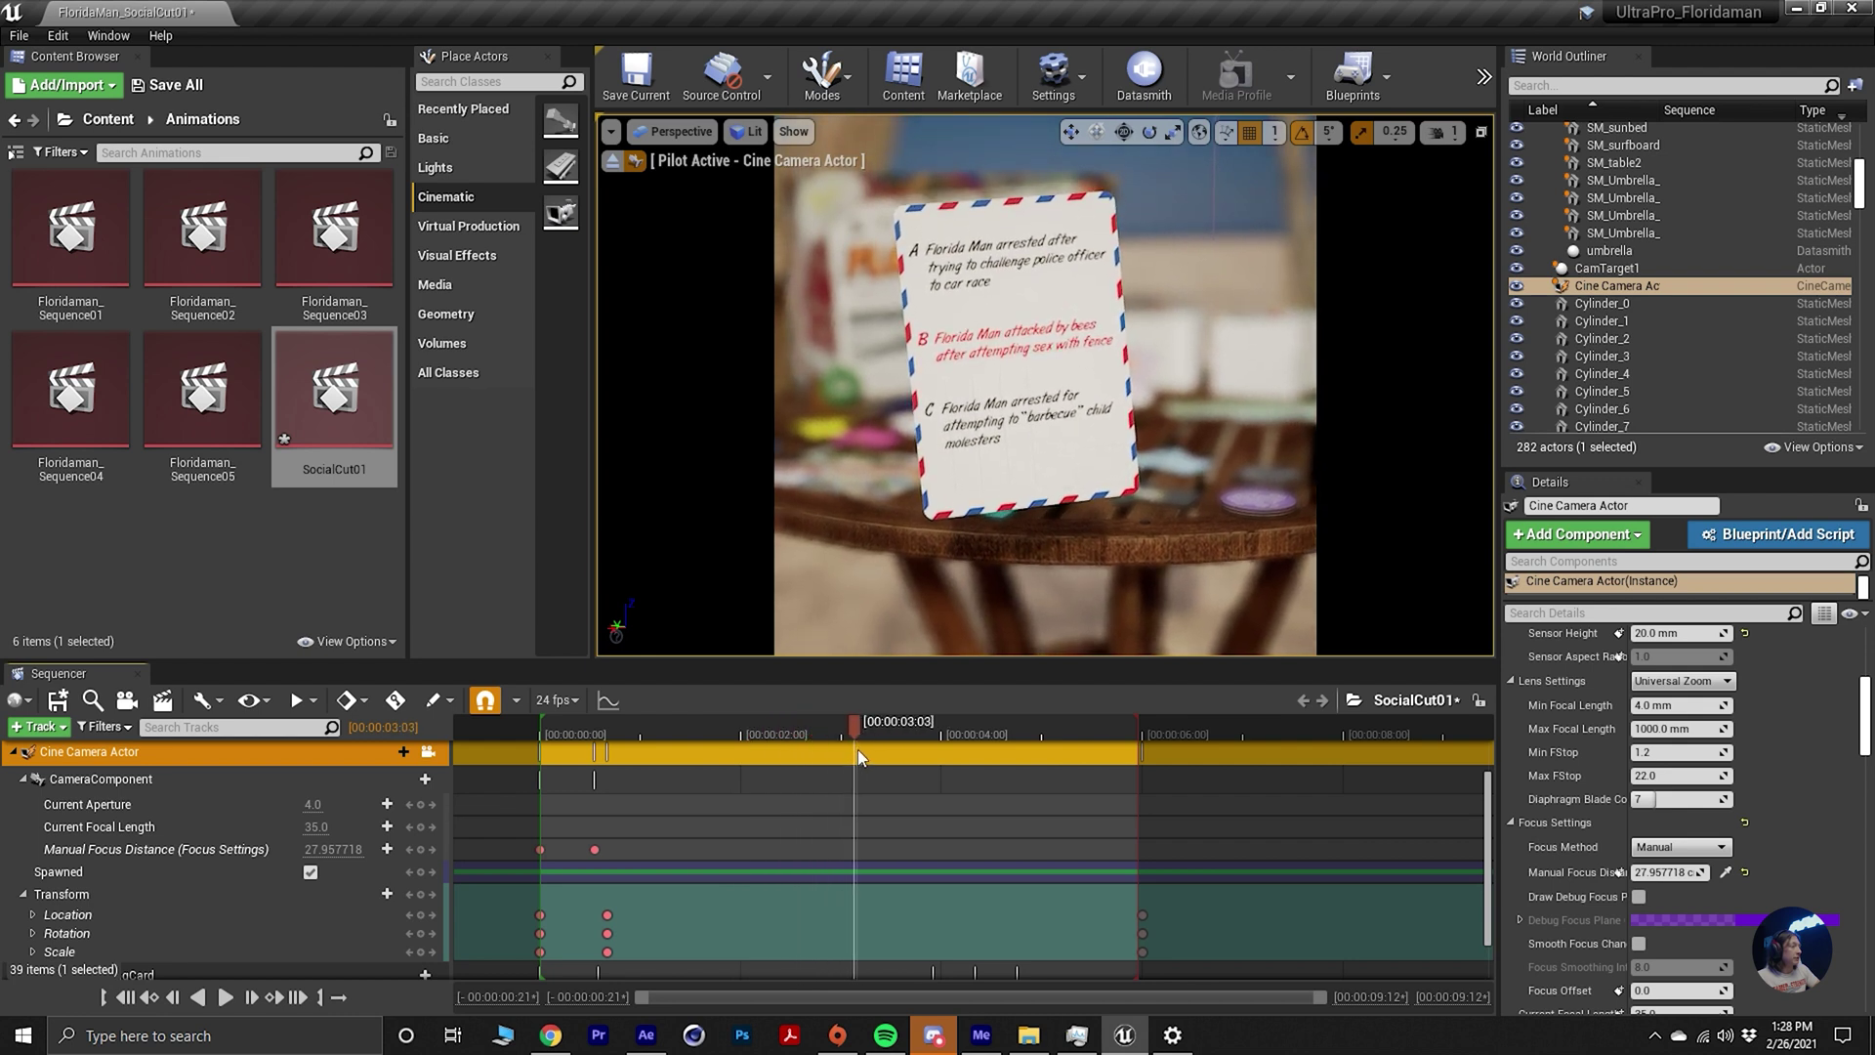
{"action": "left_click", "coordinate": [1724, 872]}
{"action": "left_click", "coordinate": [1044, 375]}
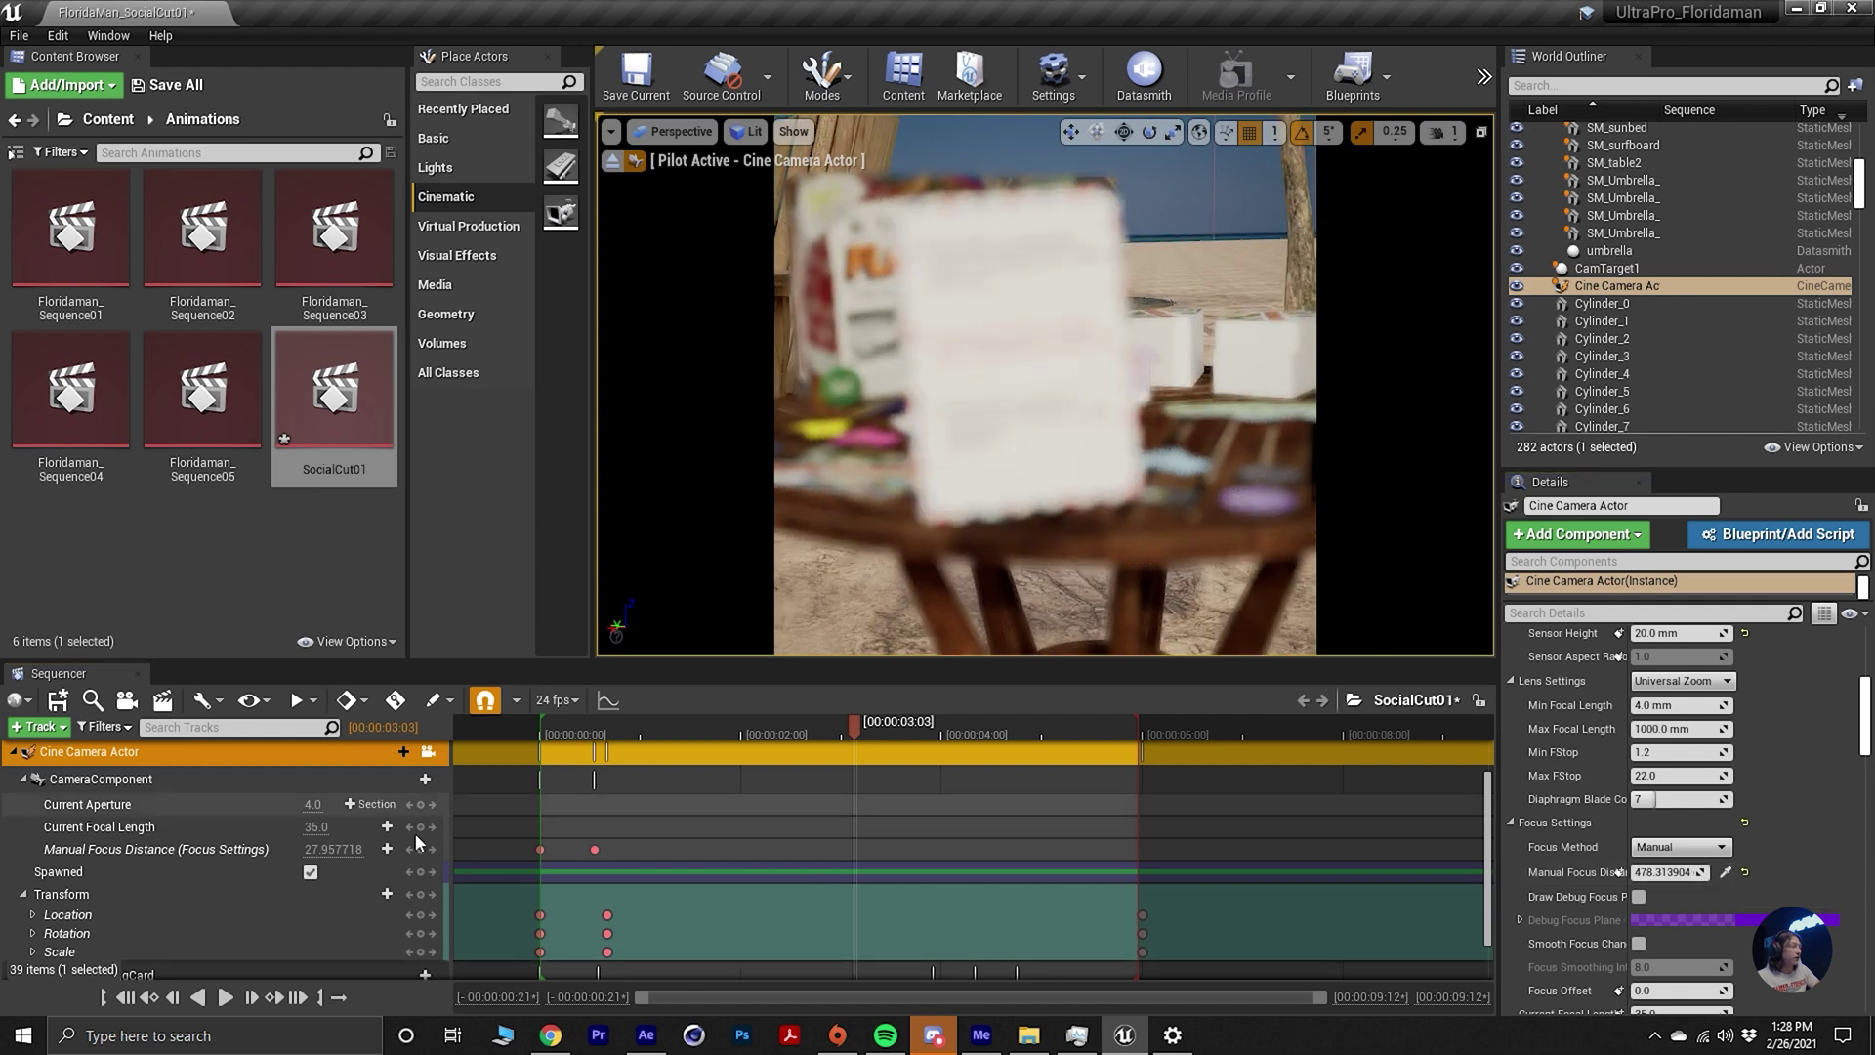
{"action": "key", "text": "ctrl+z"}
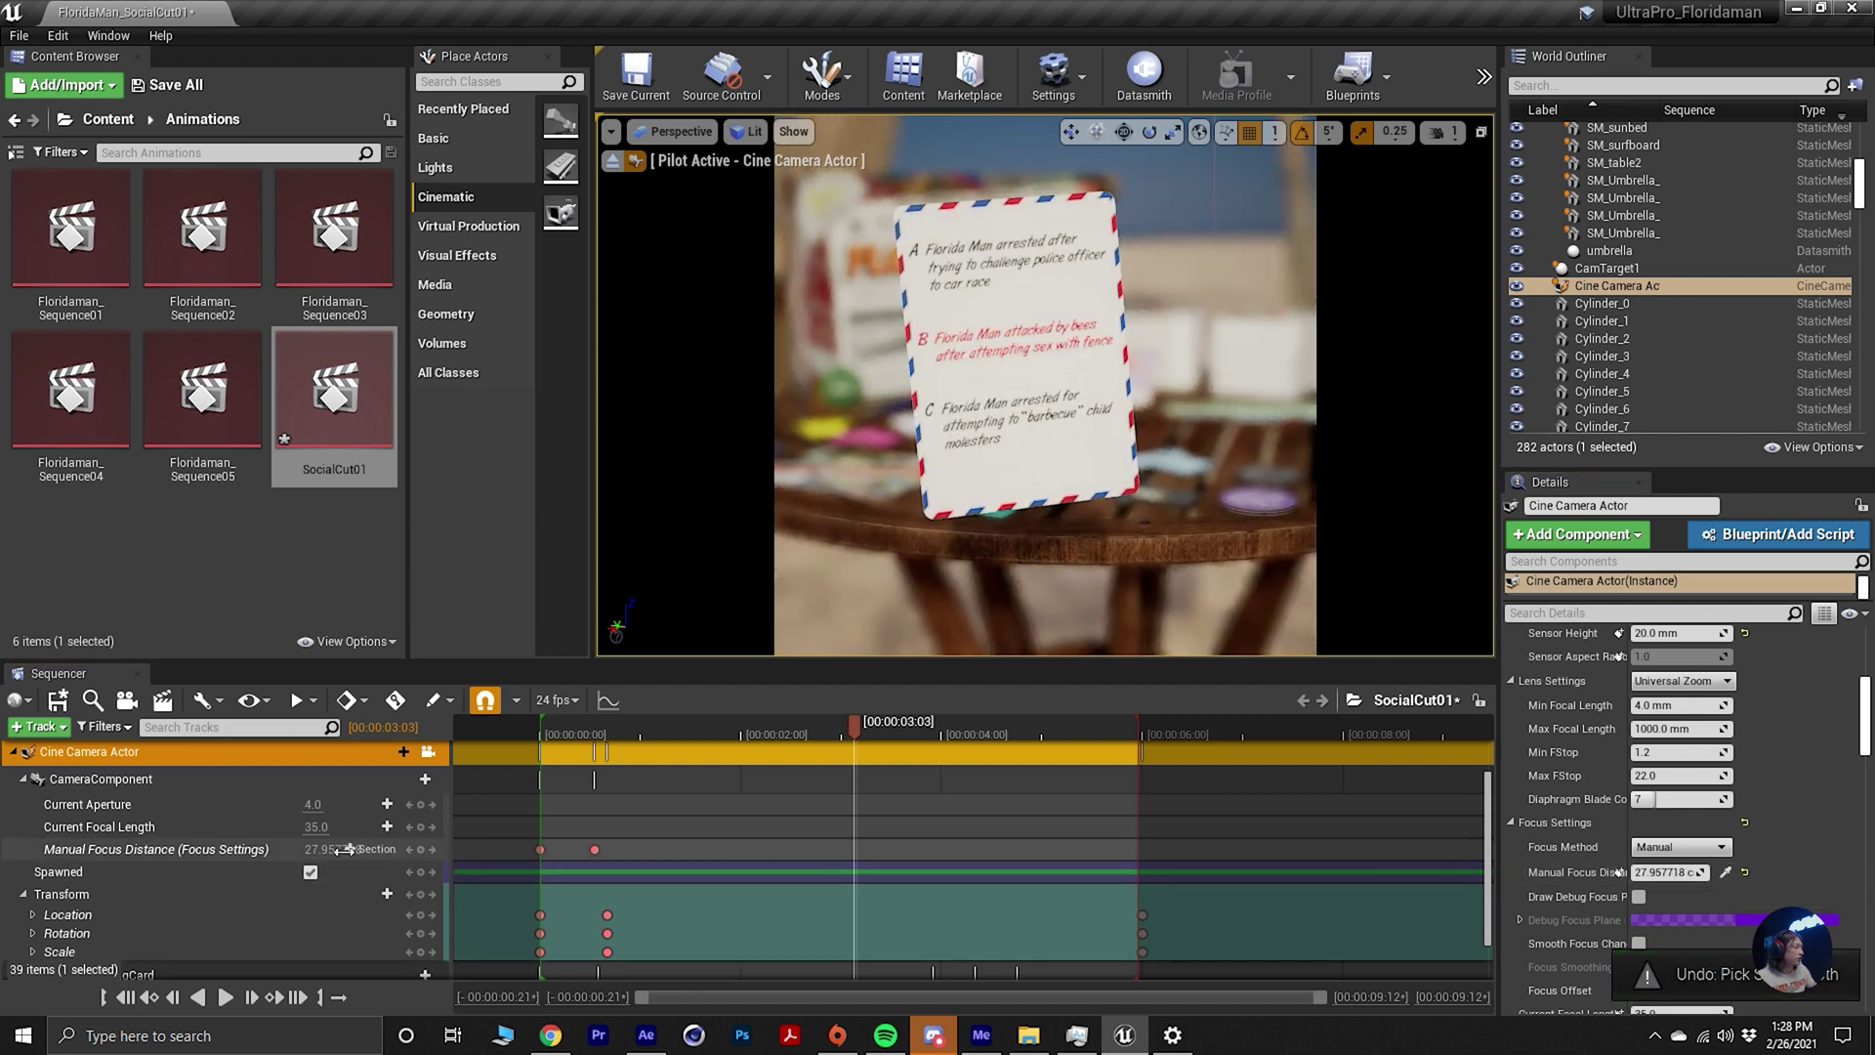
Key a Manual Focus Distance of about 26.79 at 00:00:03:03 and play the sequence from 00:00:00:00 to review the focus.
{"action": "left_click_drag", "start_coordinate": [344, 849], "coordinate": [349, 849]}
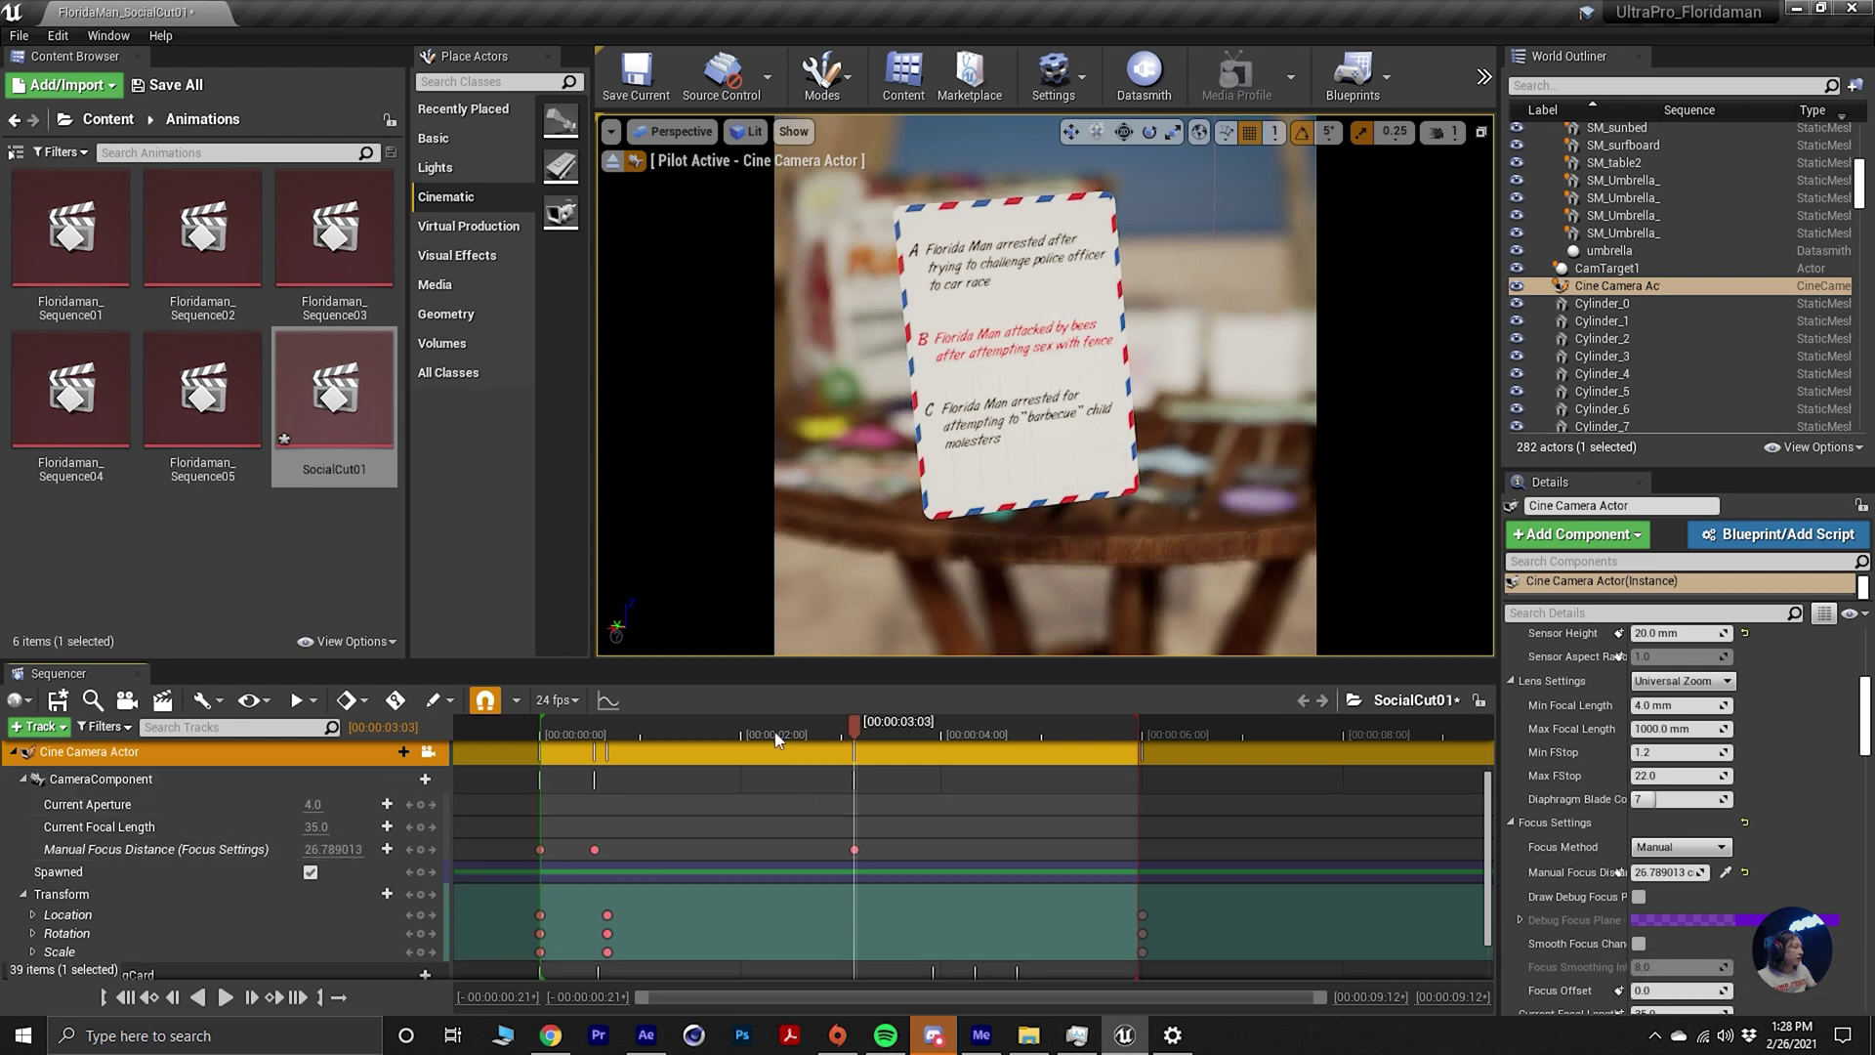
{"action": "left_click_drag", "start_coordinate": [854, 728], "coordinate": [540, 734]}
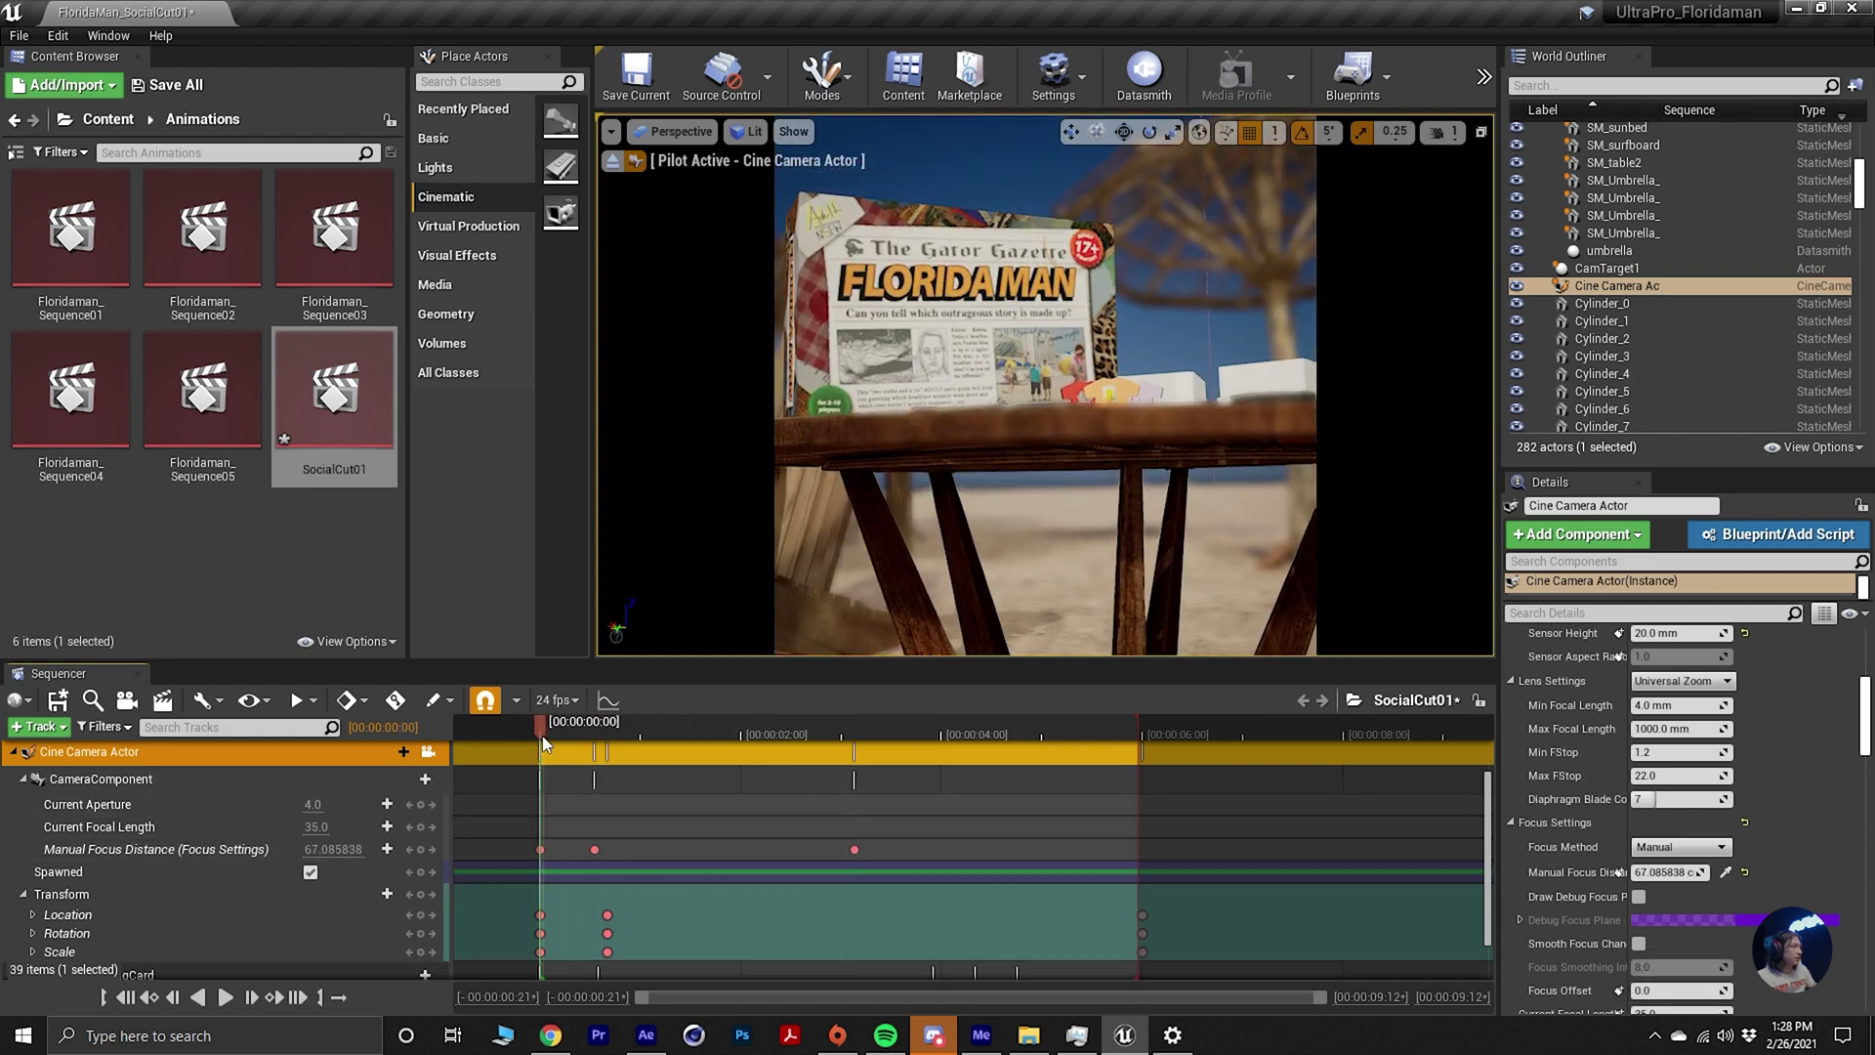
{"action": "key", "text": "space"}
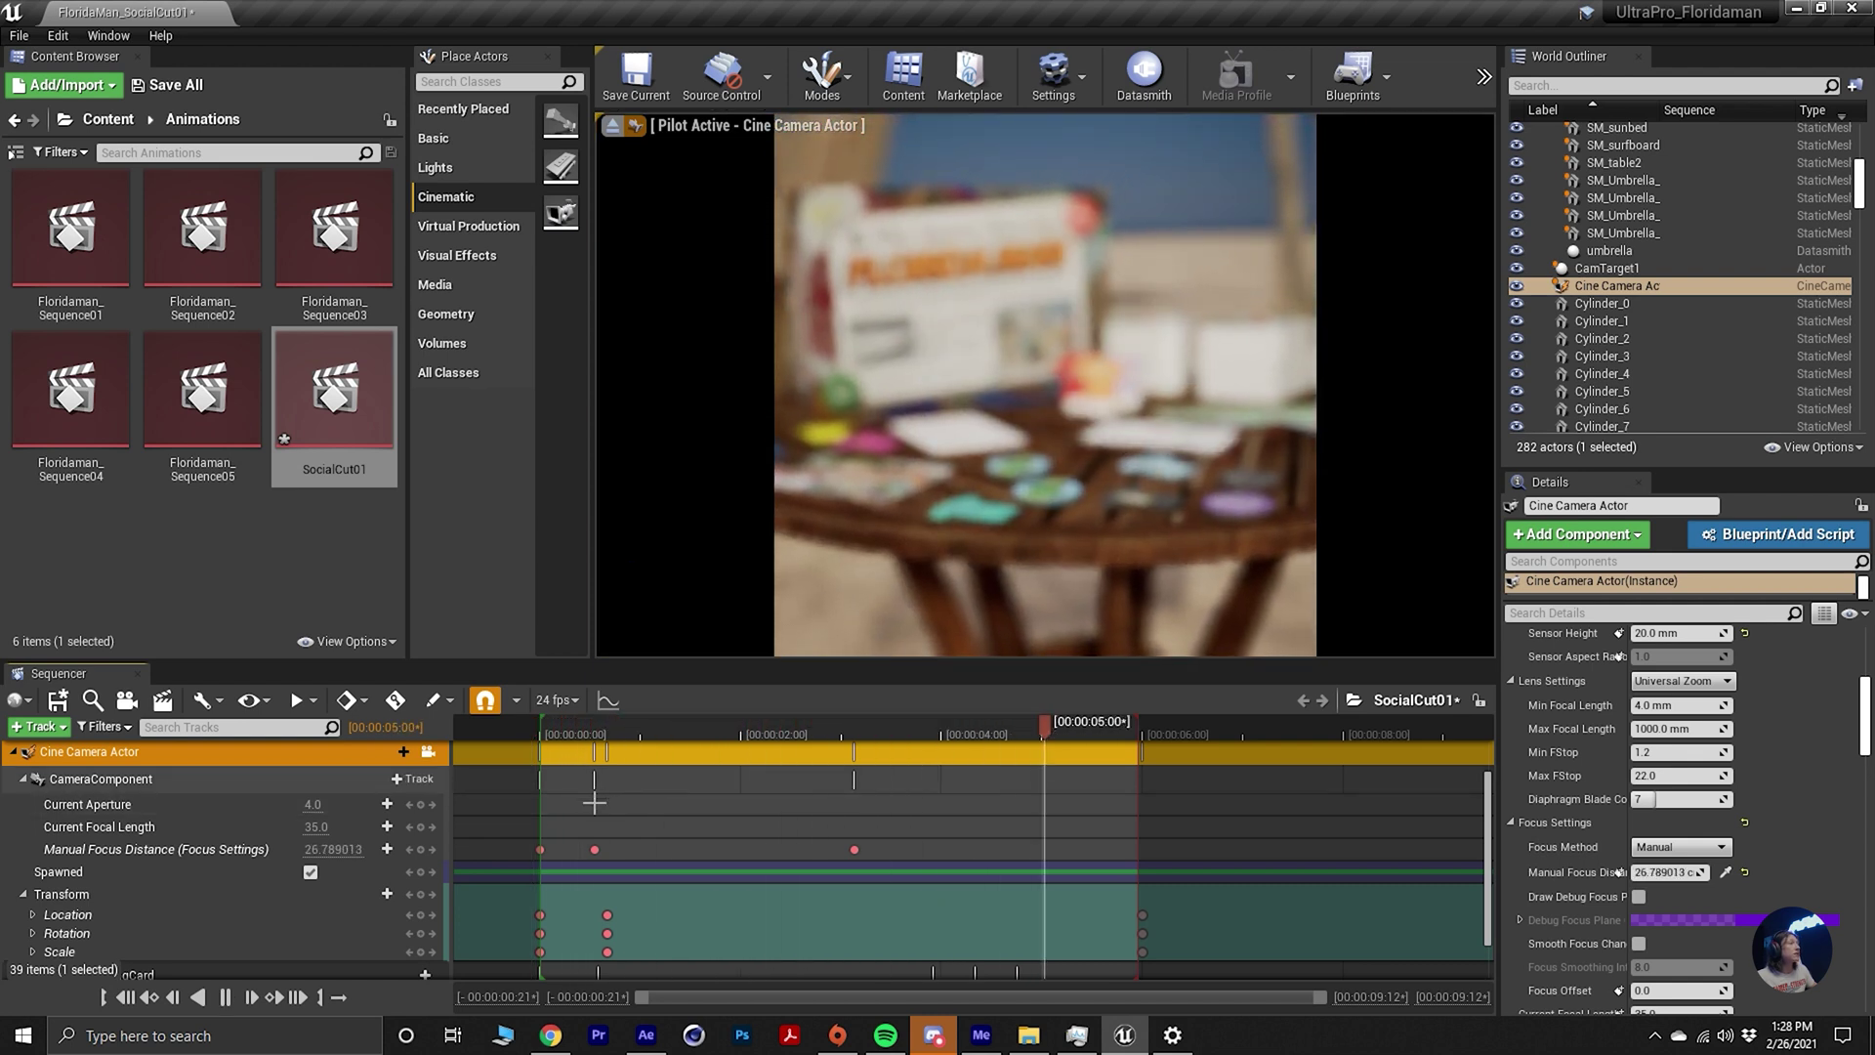
{"action": "key", "text": "space"}
Find the moment just before the card drops and key the current Manual Focus Distance at 00:00:04:01.
{"action": "left_click_drag", "start_coordinate": [1025, 723], "coordinate": [992, 724]}
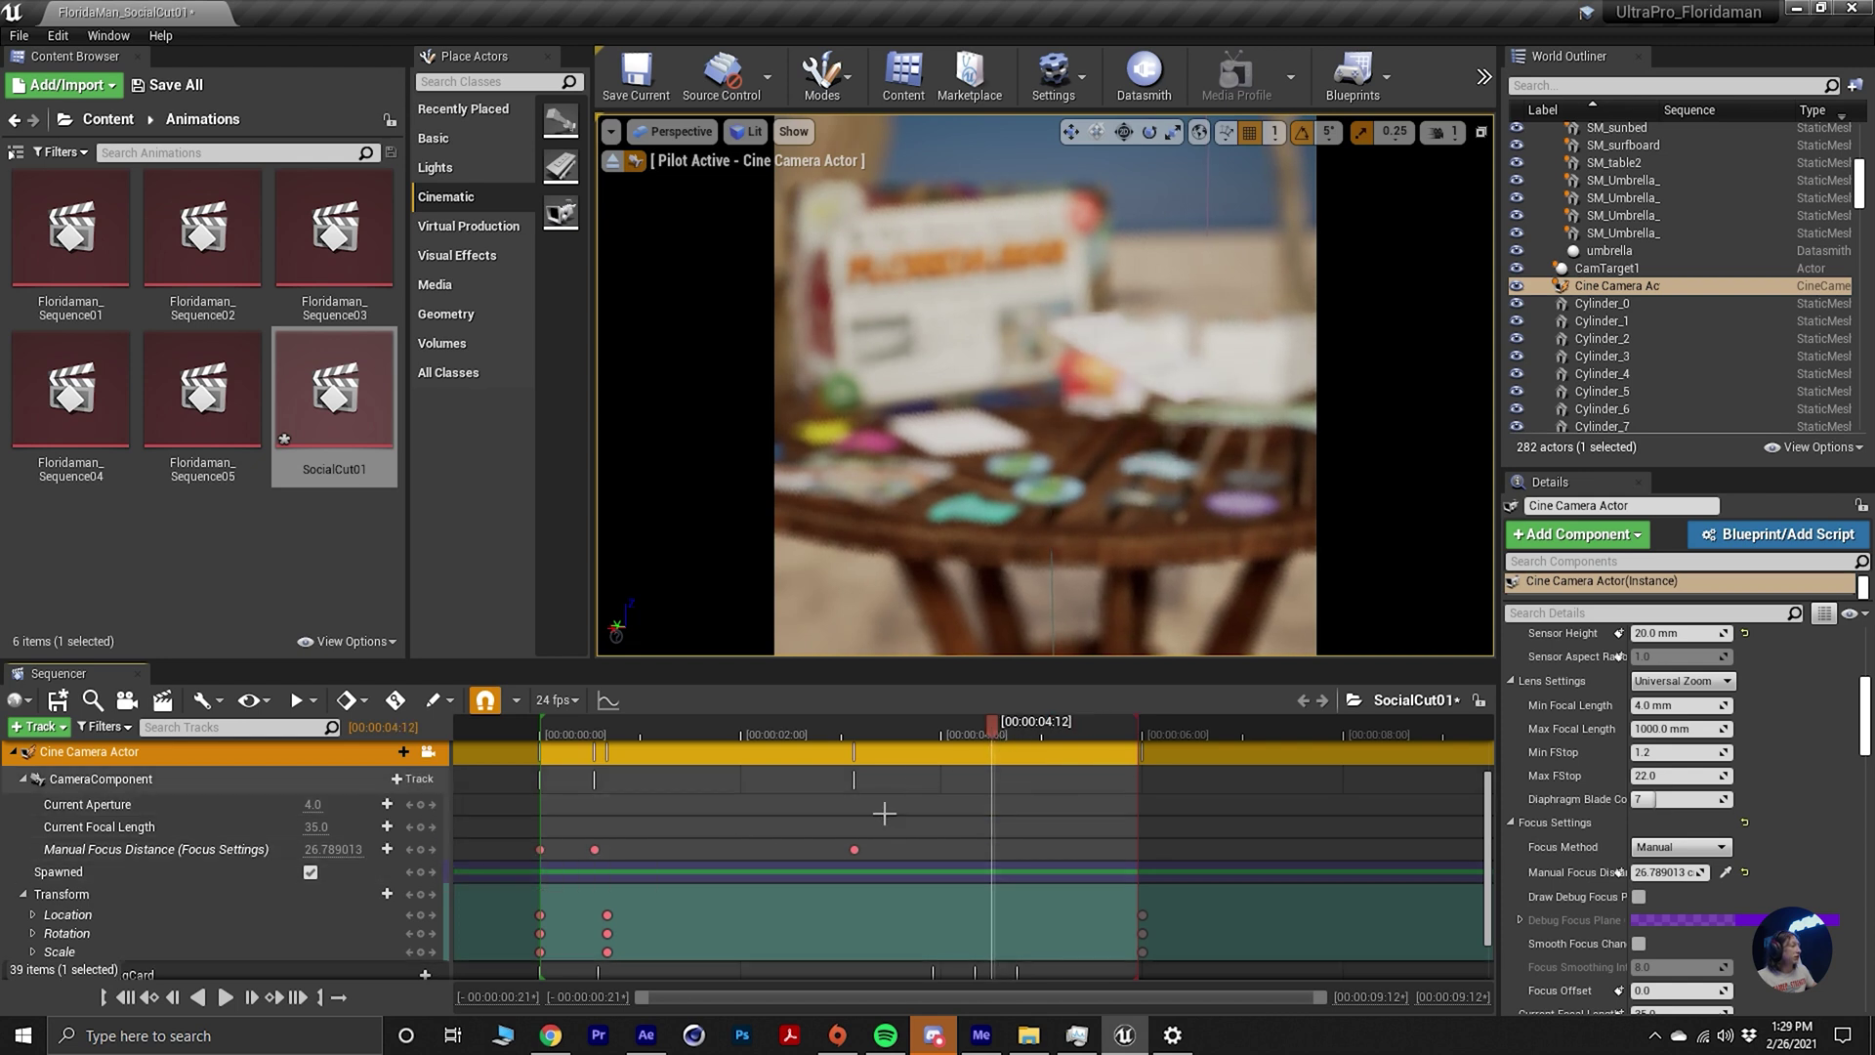
{"action": "scroll", "coordinate": [888, 929], "scroll_direction": "down", "scroll_amount": 3}
{"action": "mouse_move", "coordinate": [936, 730]}
{"action": "left_mouse_down"}
{"action": "mouse_move", "coordinate": [920, 719]}
{"action": "mouse_move", "coordinate": [945, 733]}
{"action": "left_mouse_up"}
{"action": "scroll", "coordinate": [414, 889], "scroll_direction": "up", "scroll_amount": 4}
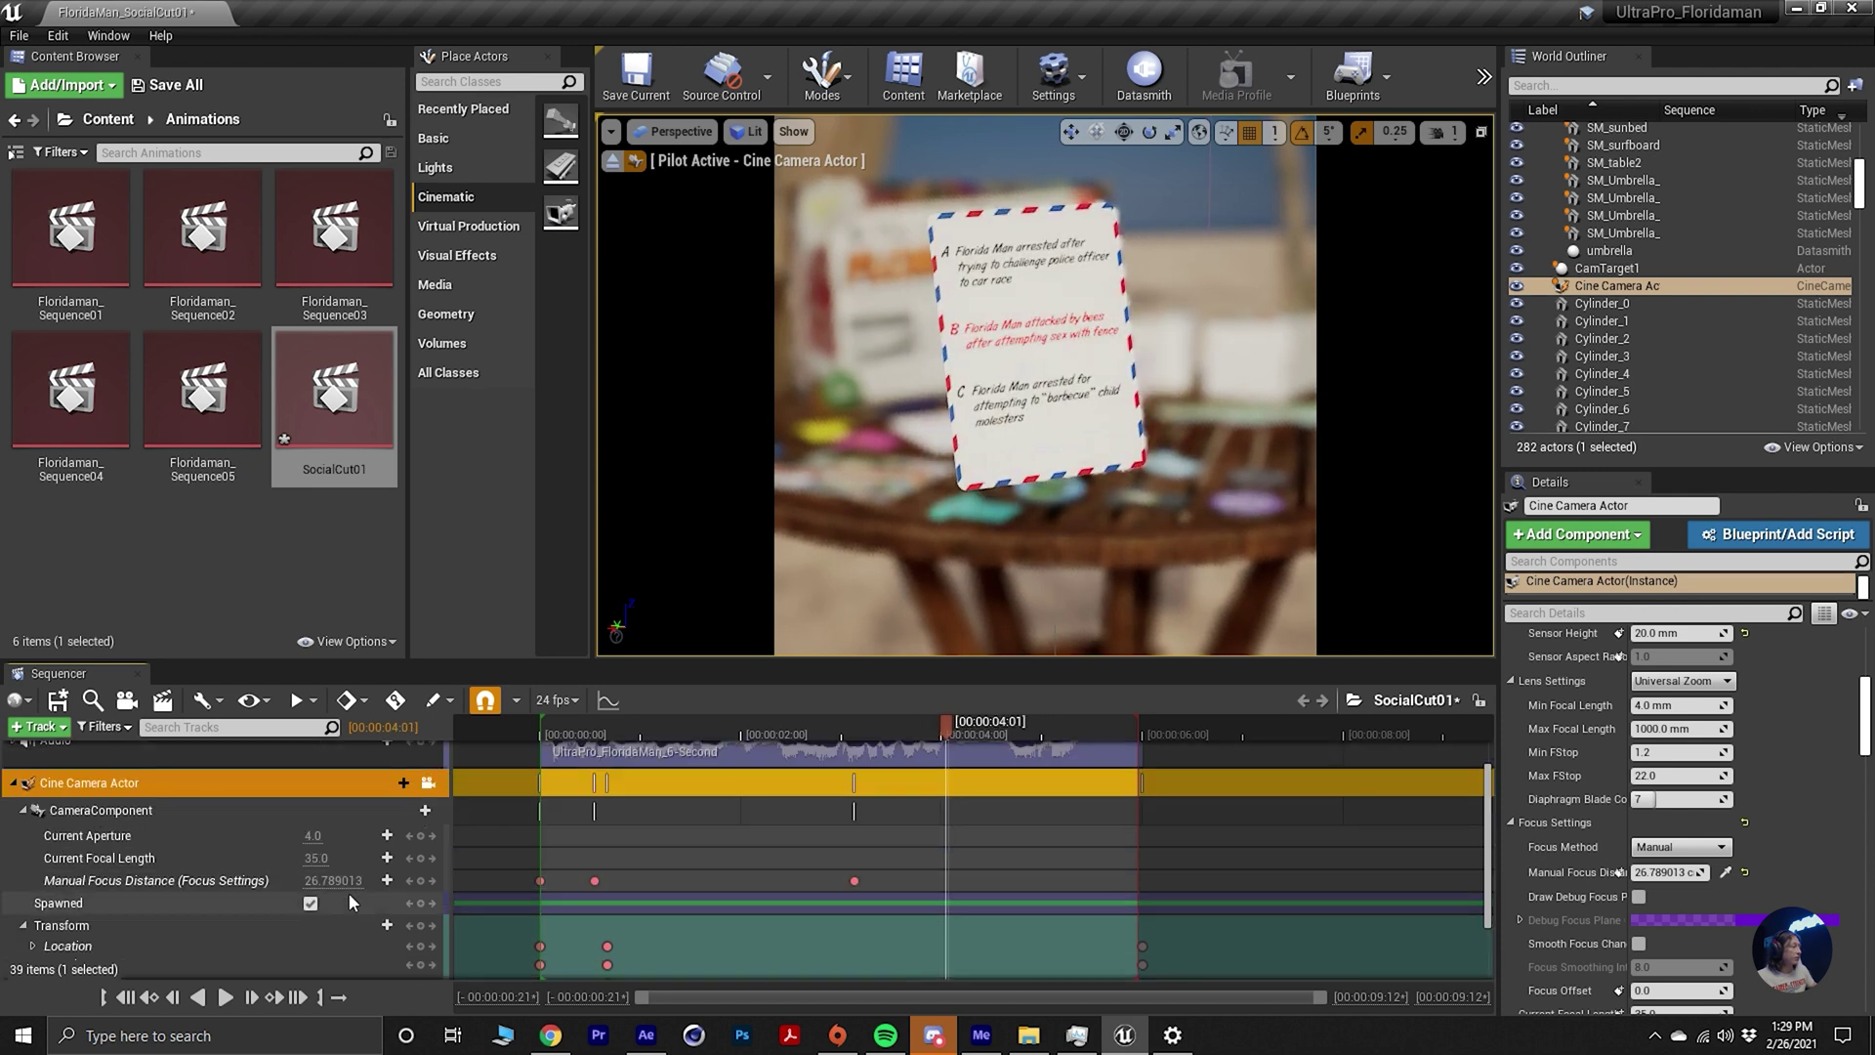
{"action": "left_click", "coordinate": [420, 880]}
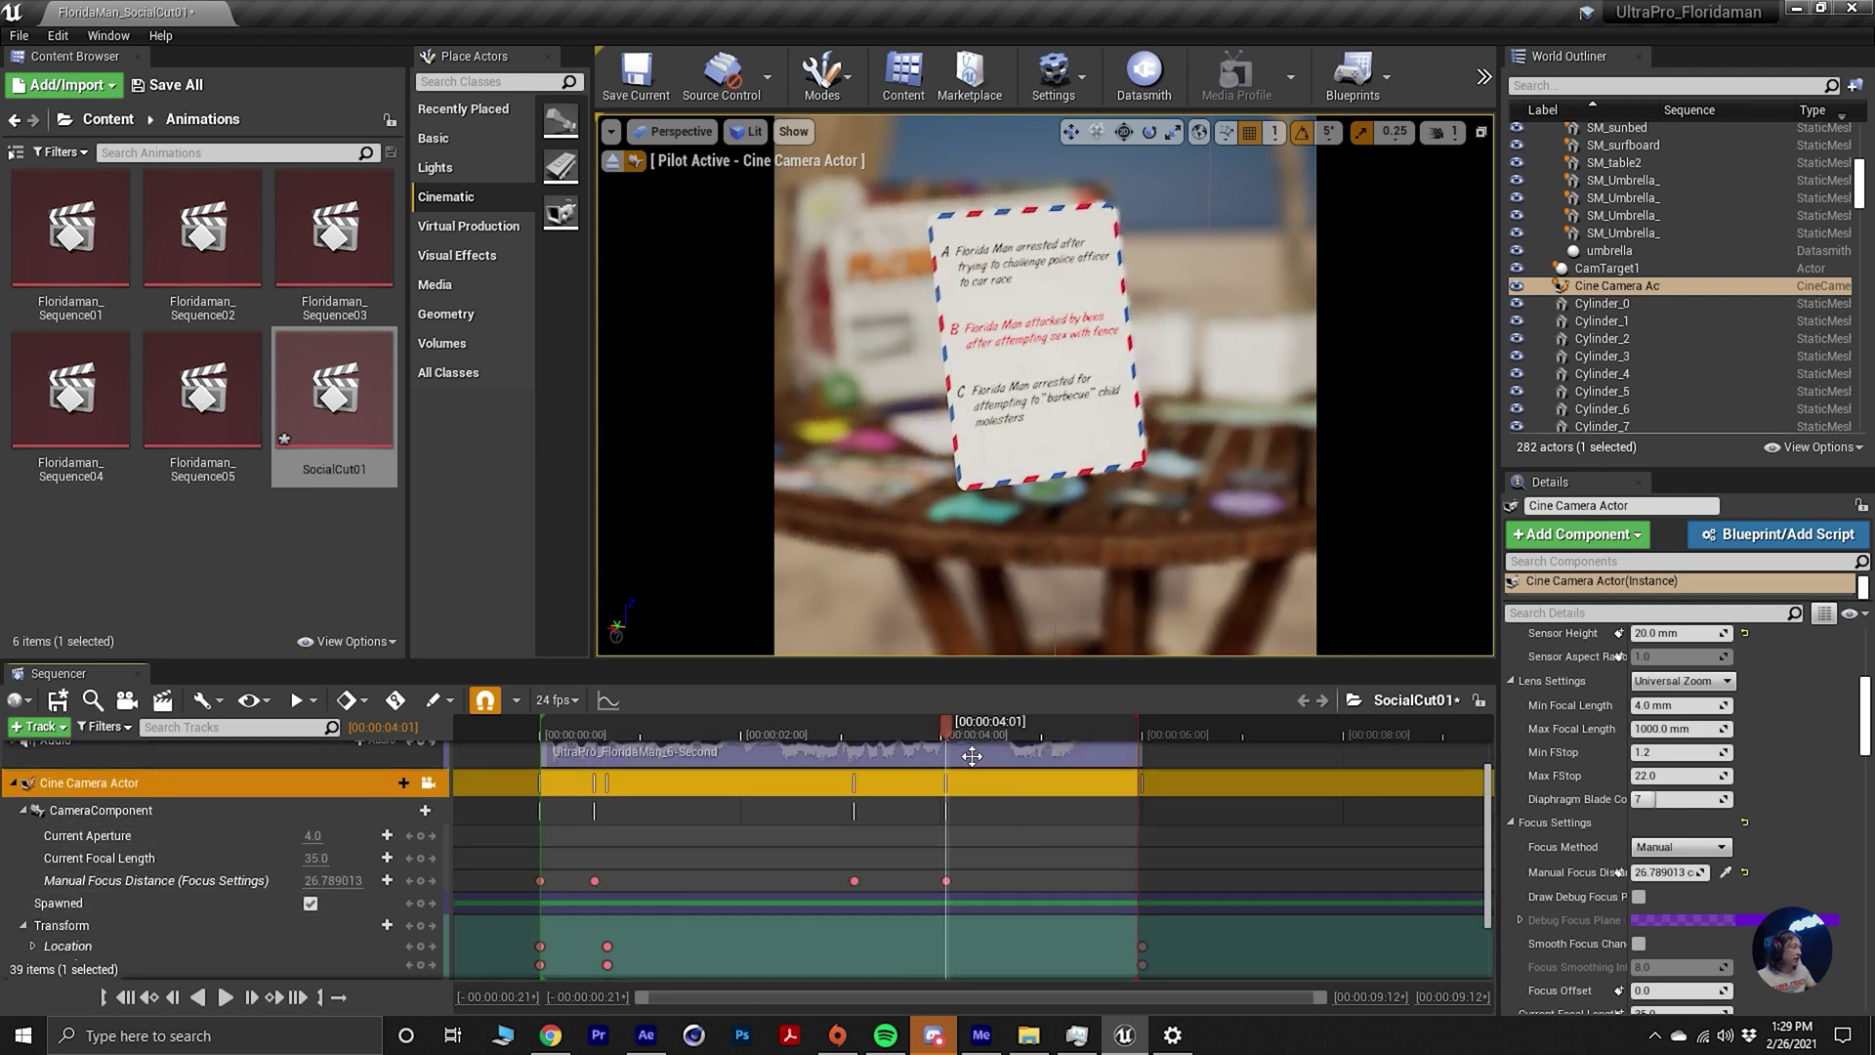
At 00:00:04:14, sample the focus from the tabletop in front of the box for a distance of about 77.10 and key it.
{"action": "left_click_drag", "start_coordinate": [947, 731], "coordinate": [1001, 732]}
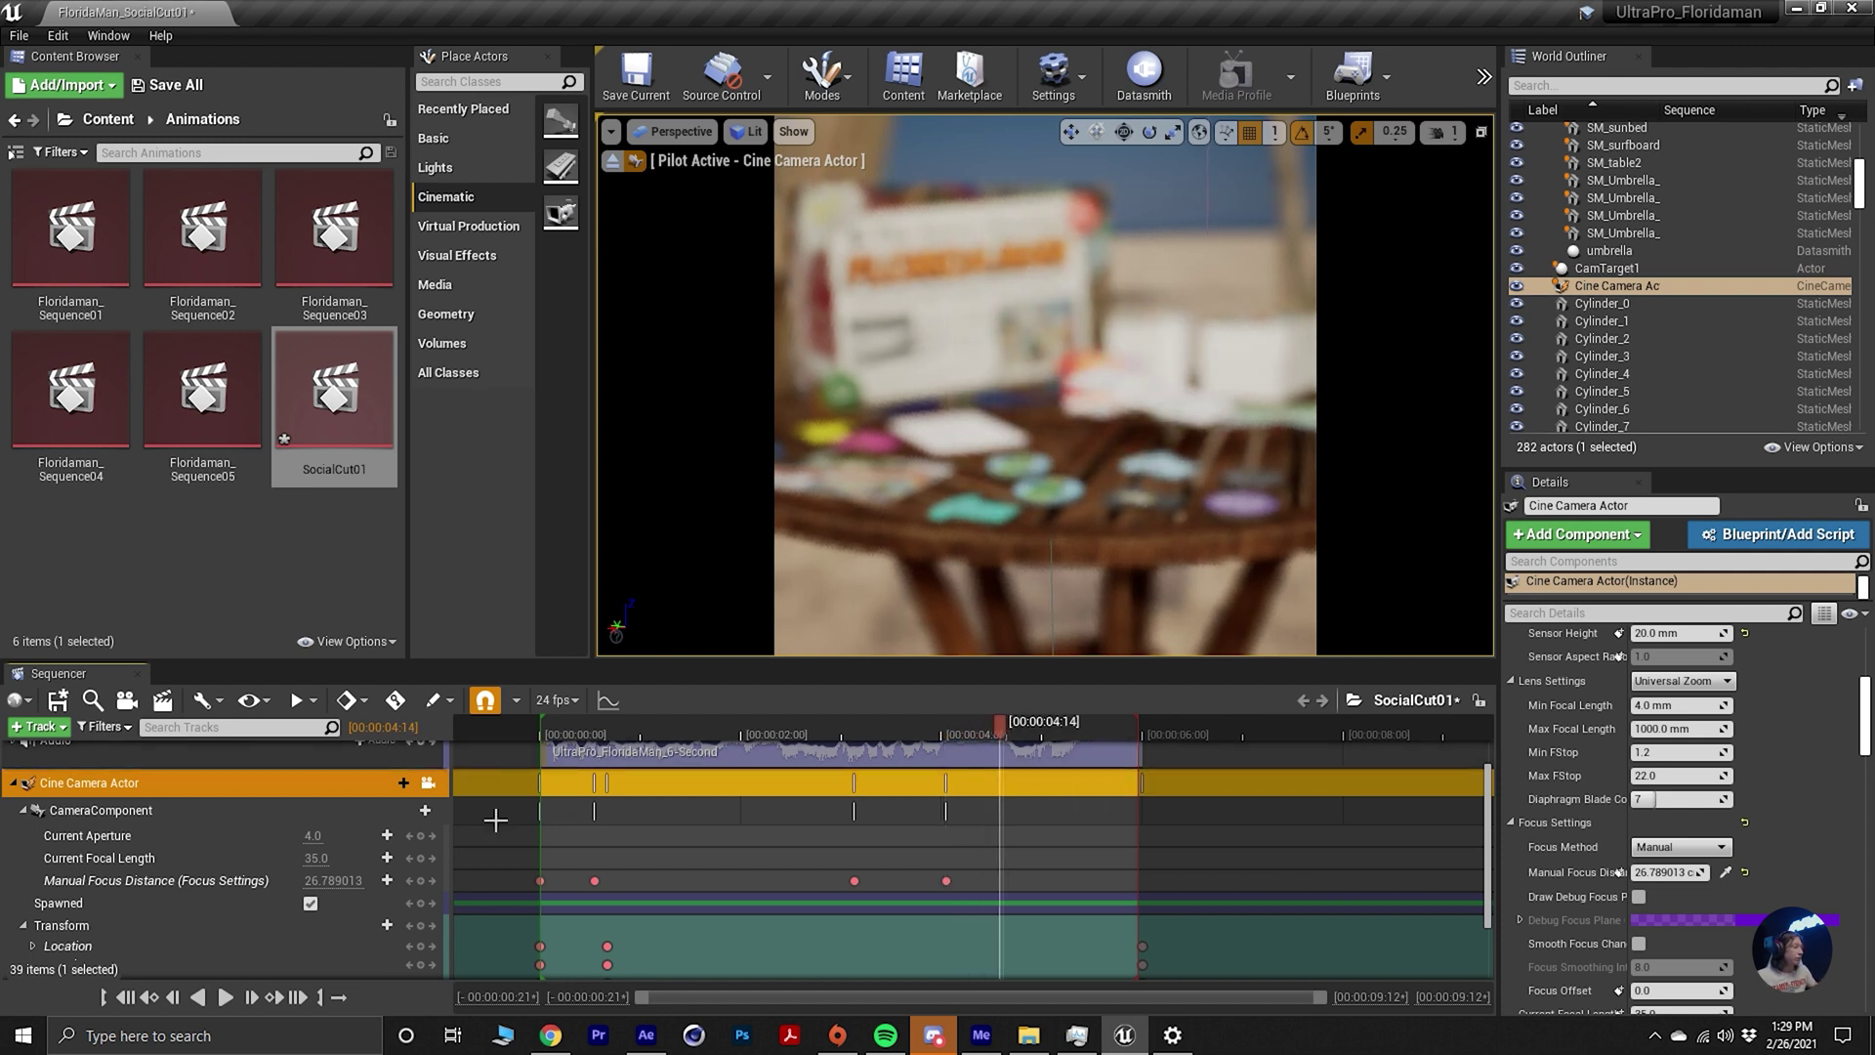
{"action": "left_click", "coordinate": [1726, 872]}
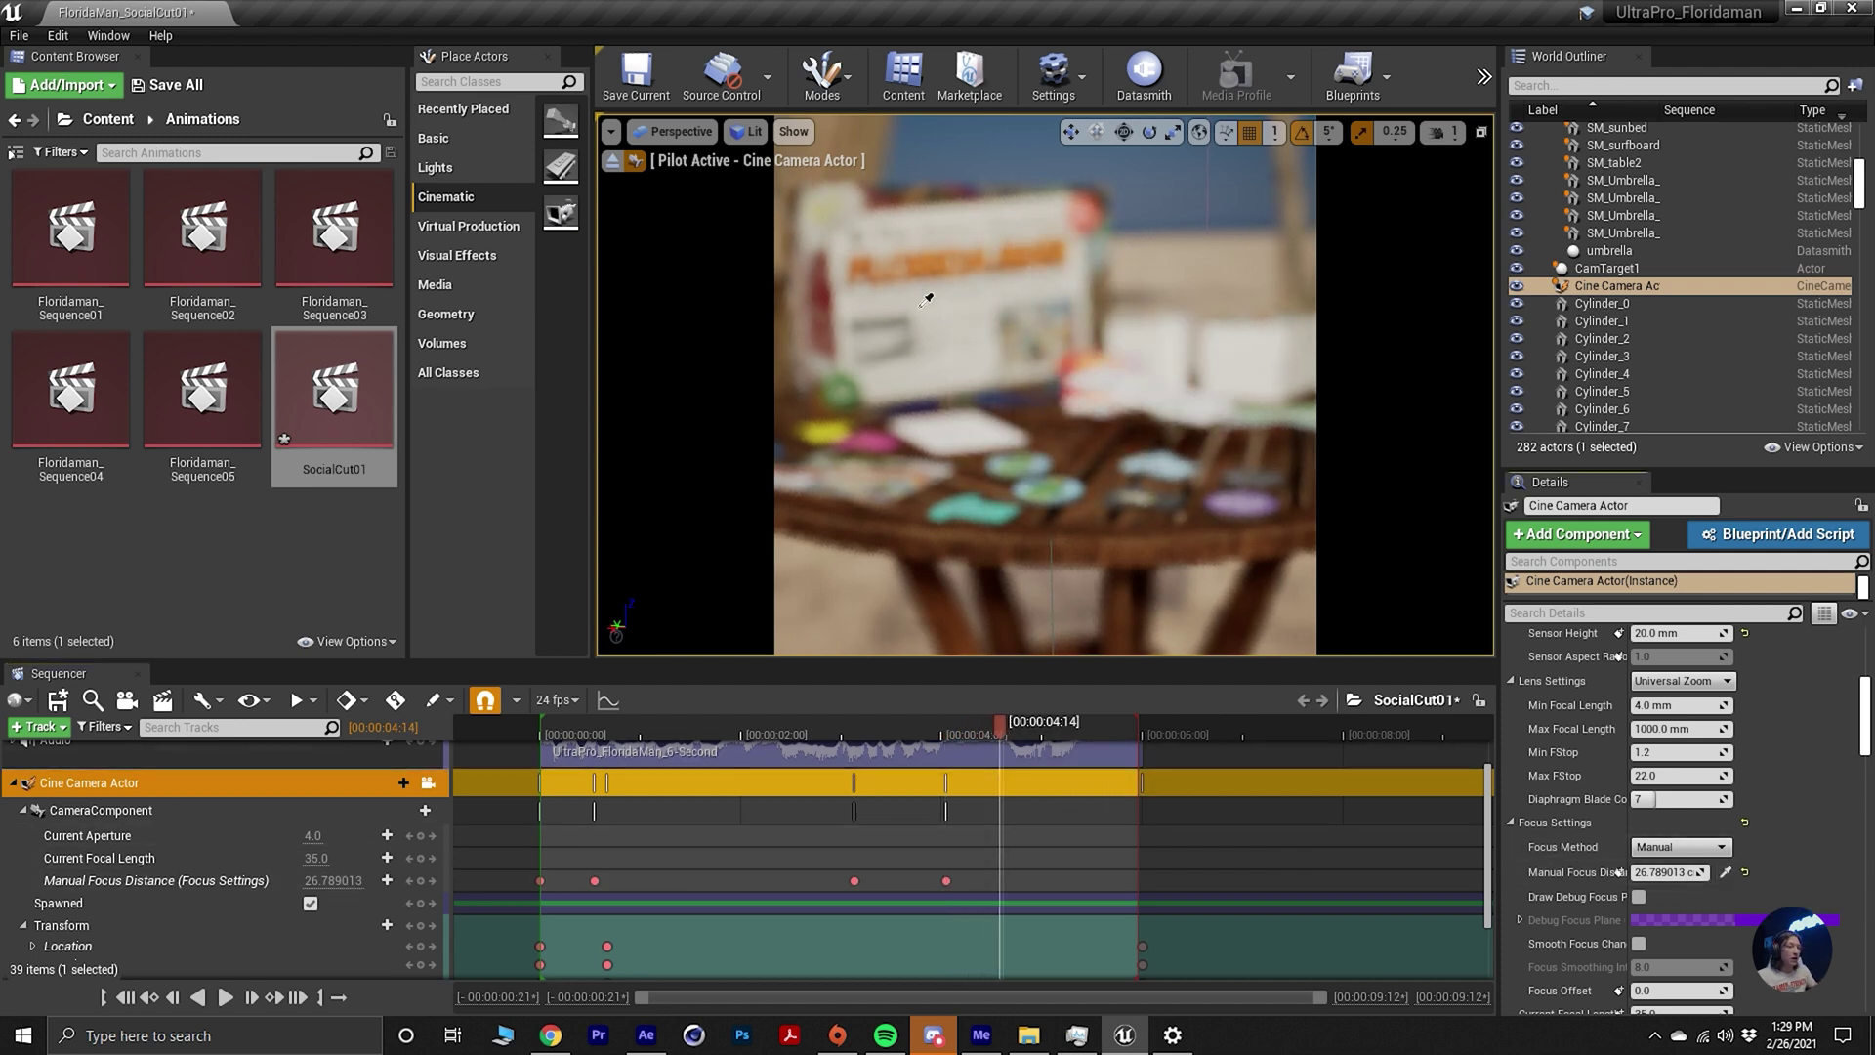
{"action": "left_click", "coordinate": [955, 336]}
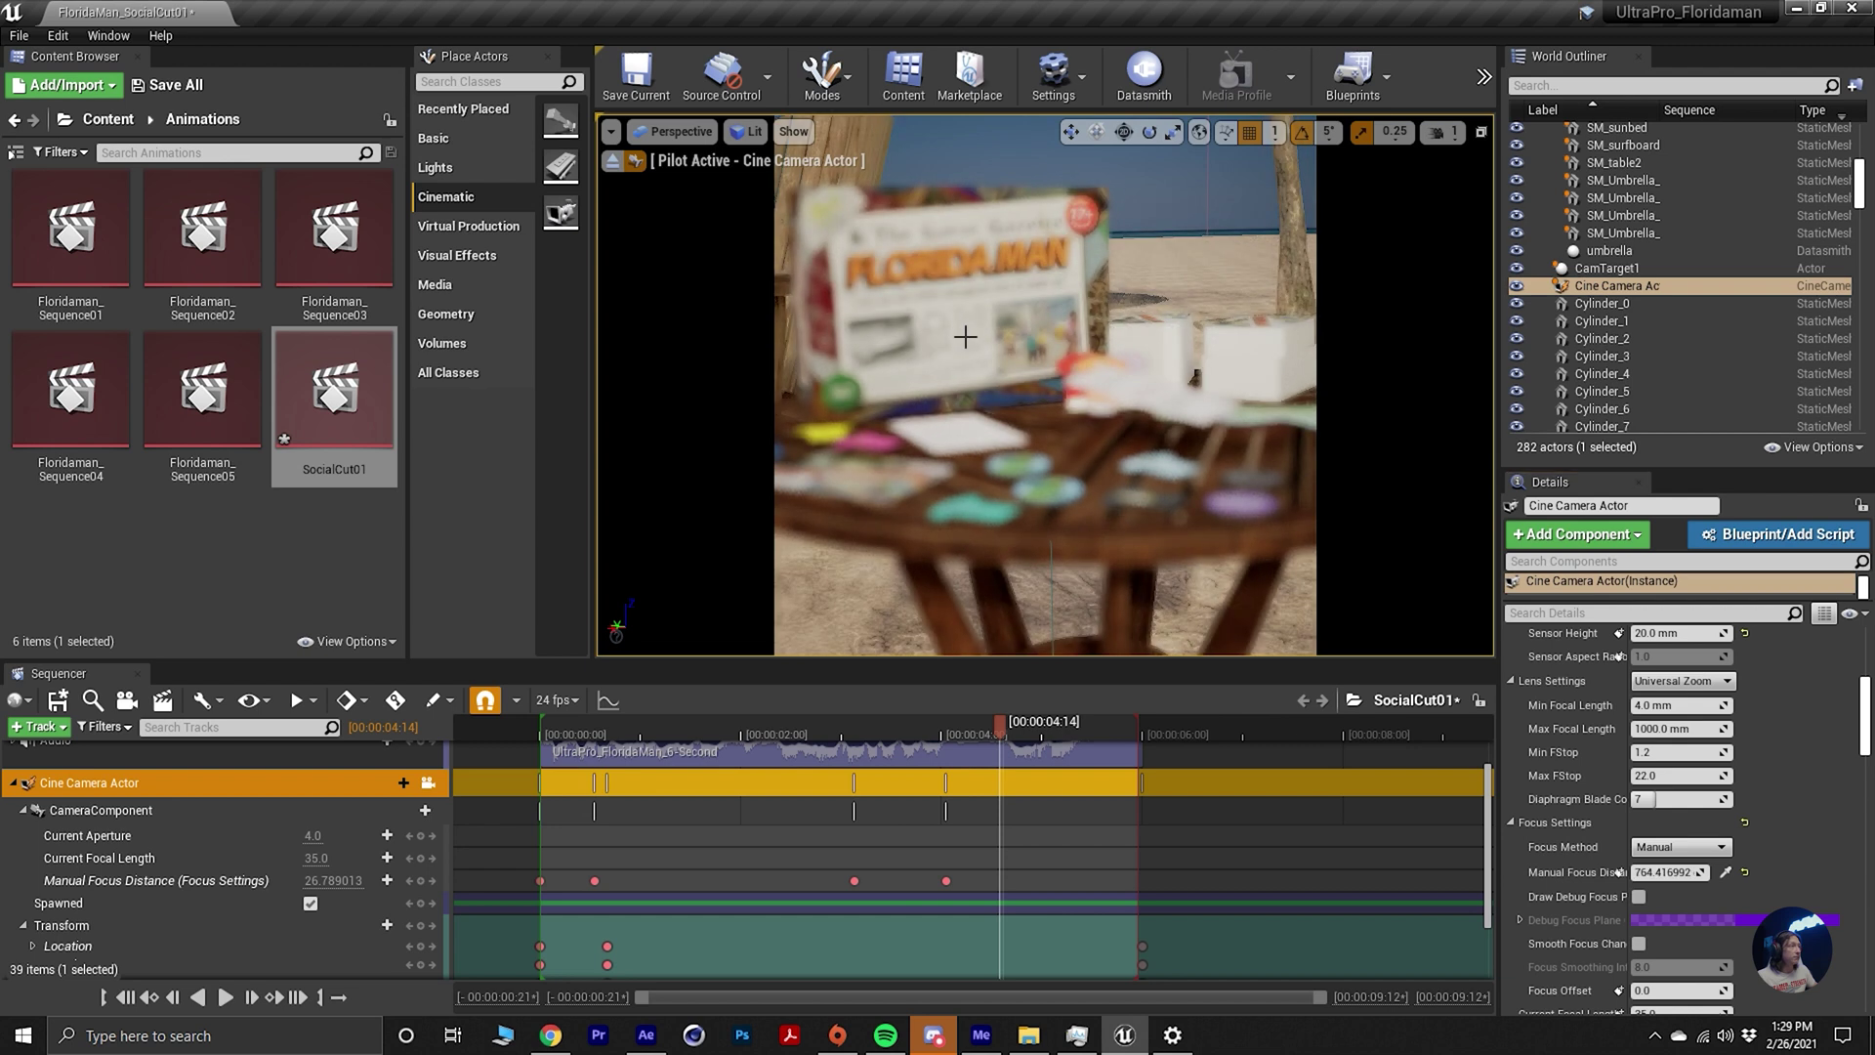
{"action": "left_click", "coordinate": [1726, 873]}
{"action": "left_click", "coordinate": [994, 394]}
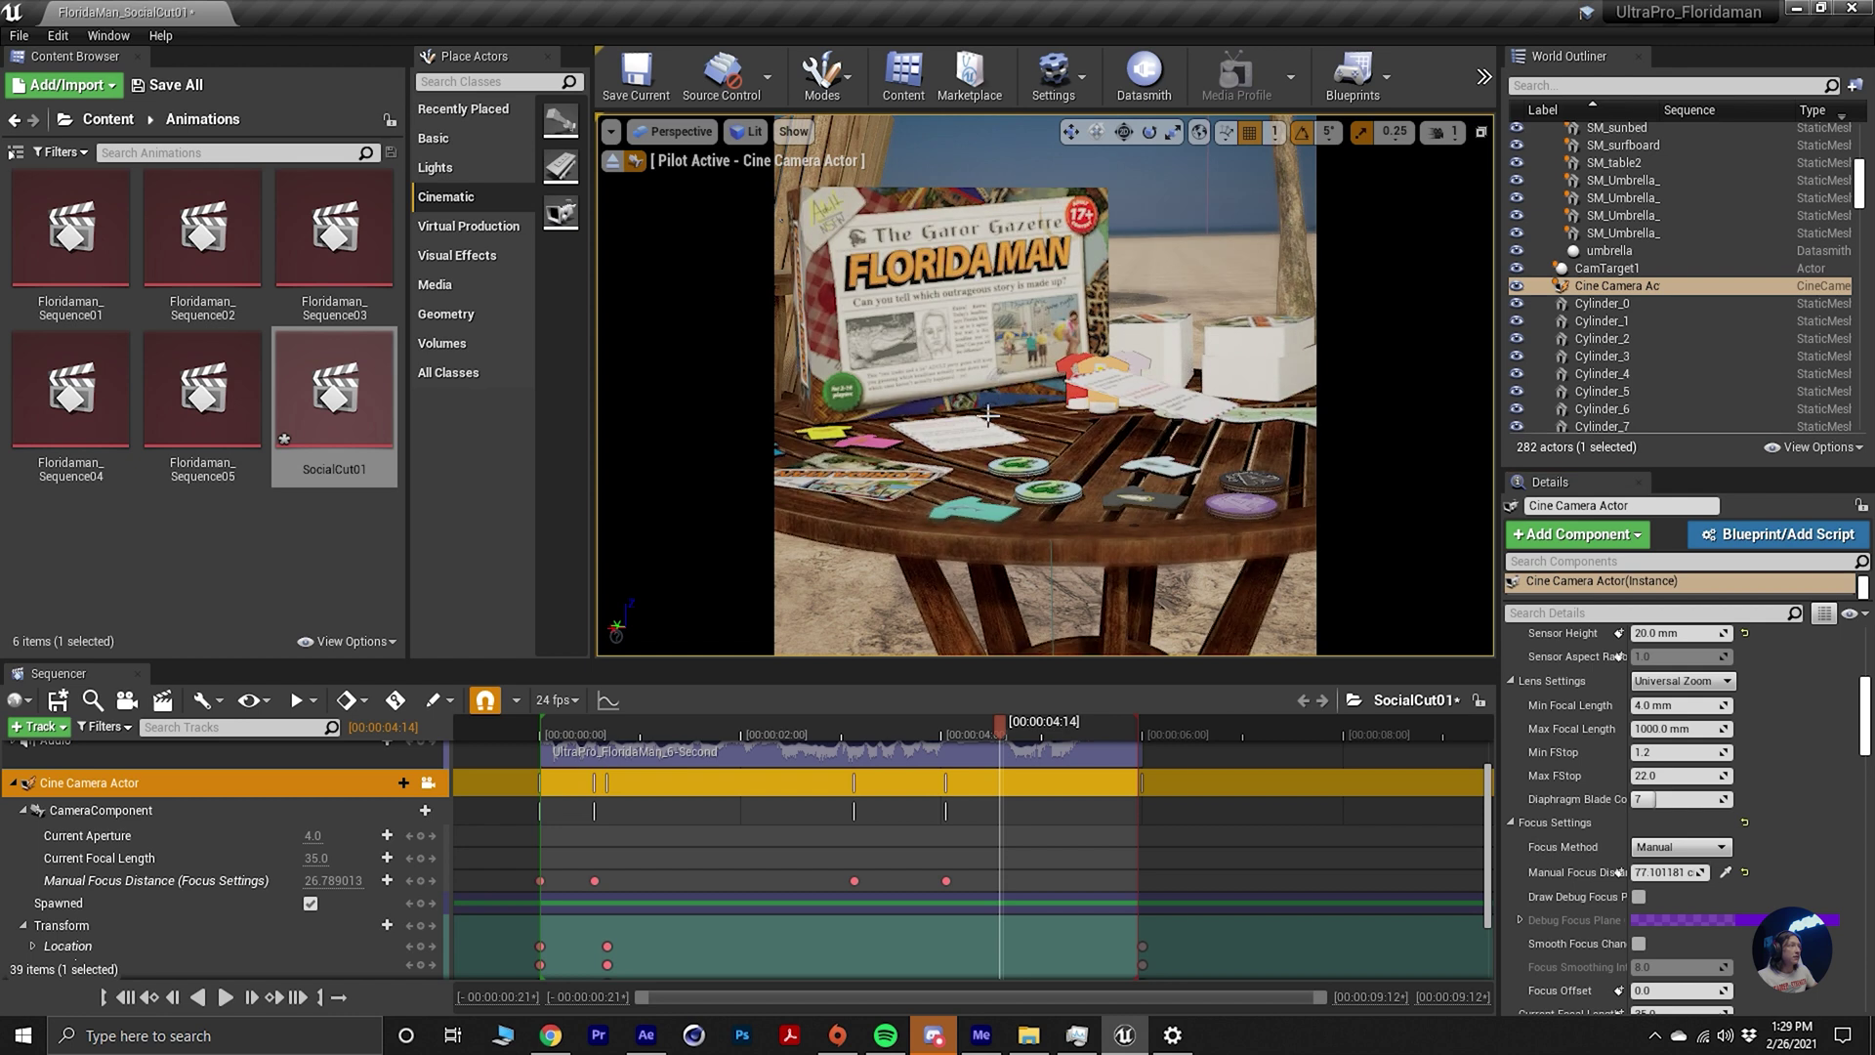
{"action": "left_click", "coordinate": [421, 880]}
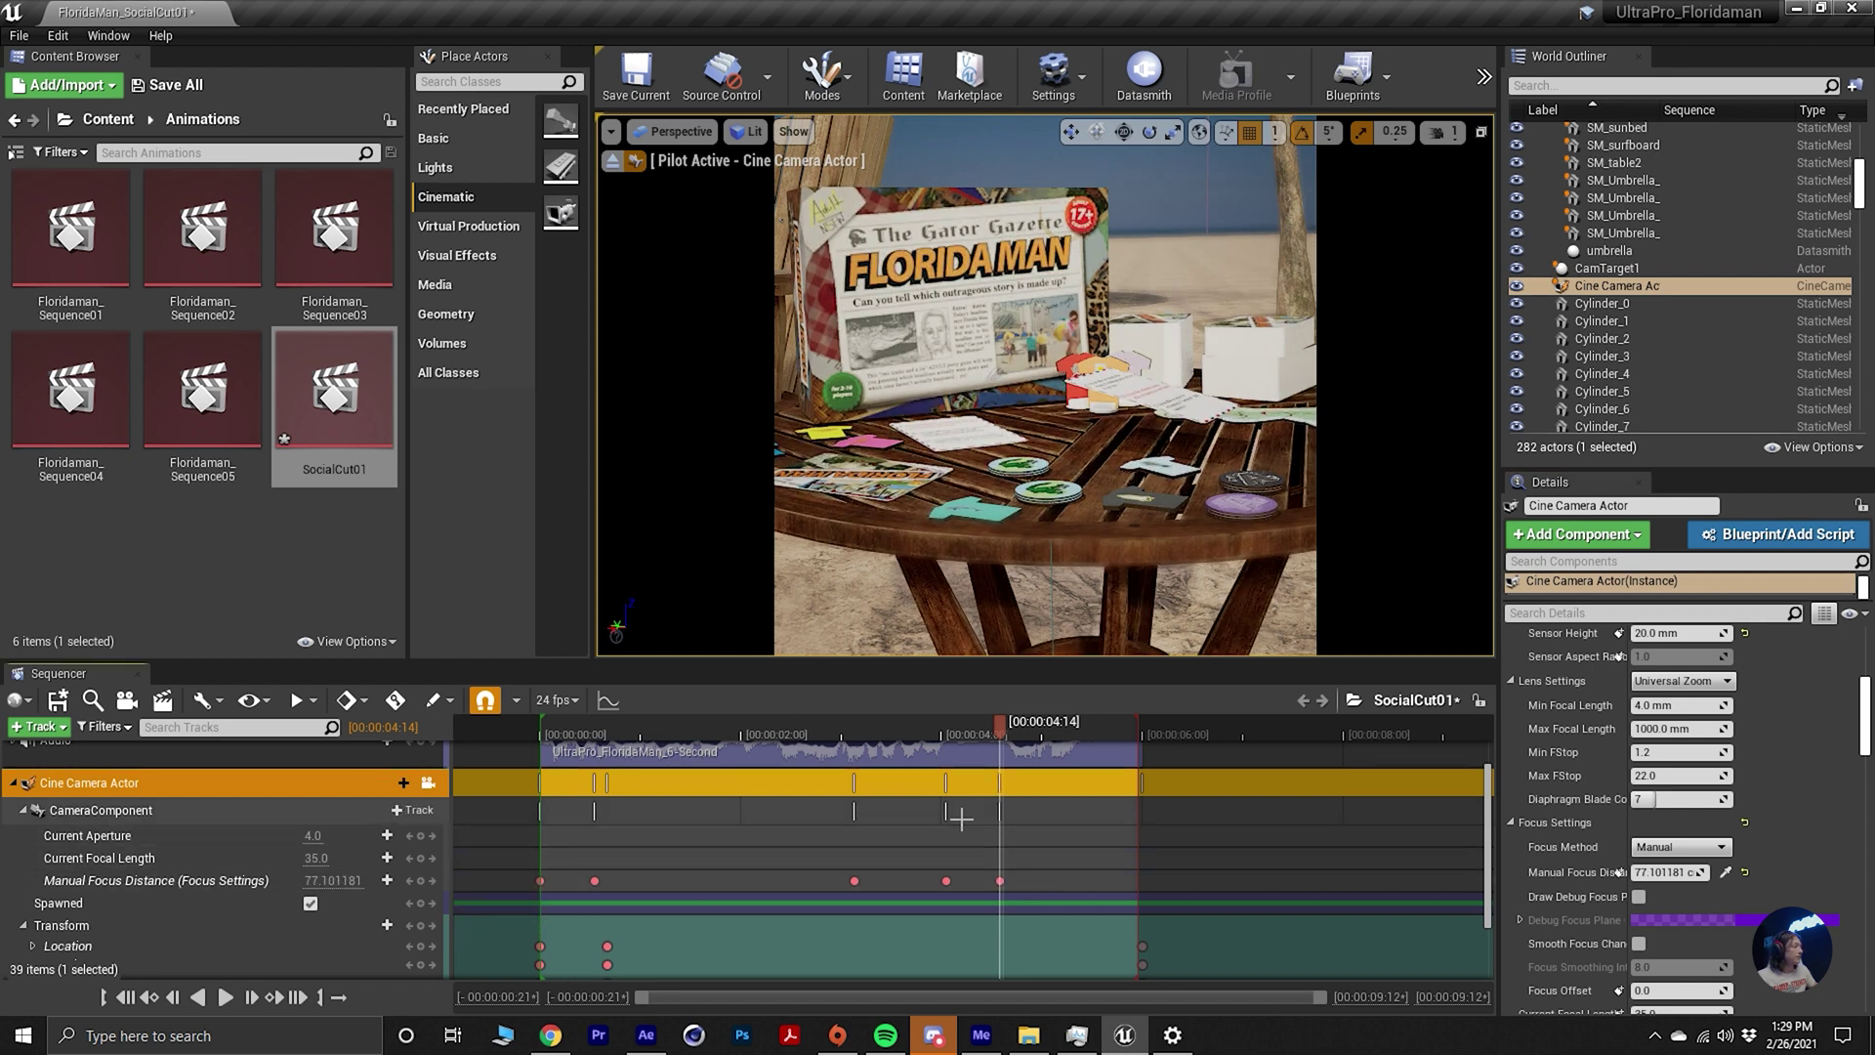
Key the camera's Current Aperture at 4.0 at 00:00:04:01 and at 8.0 at 00:00:04:14.
{"action": "left_click_drag", "start_coordinate": [970, 727], "coordinate": [946, 727]}
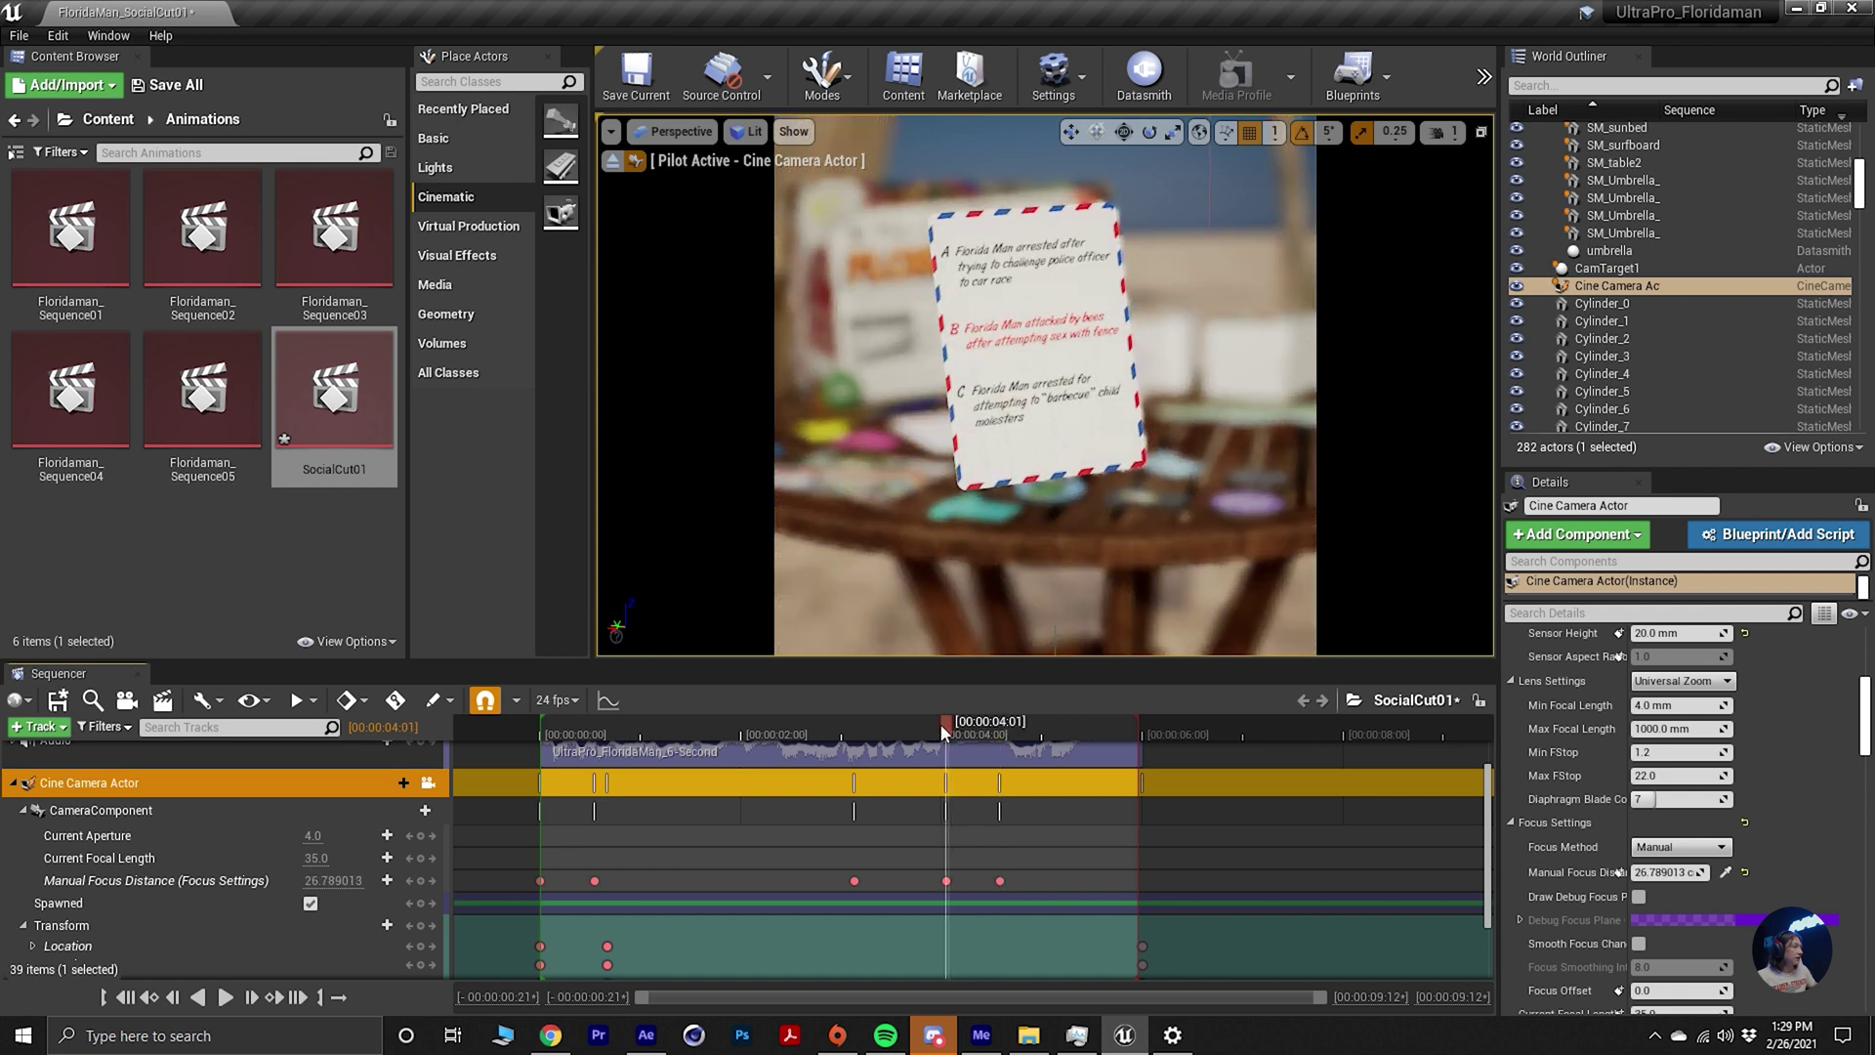
{"action": "left_click", "coordinate": [420, 836]}
{"action": "left_click_drag", "start_coordinate": [1010, 728], "coordinate": [1003, 728]}
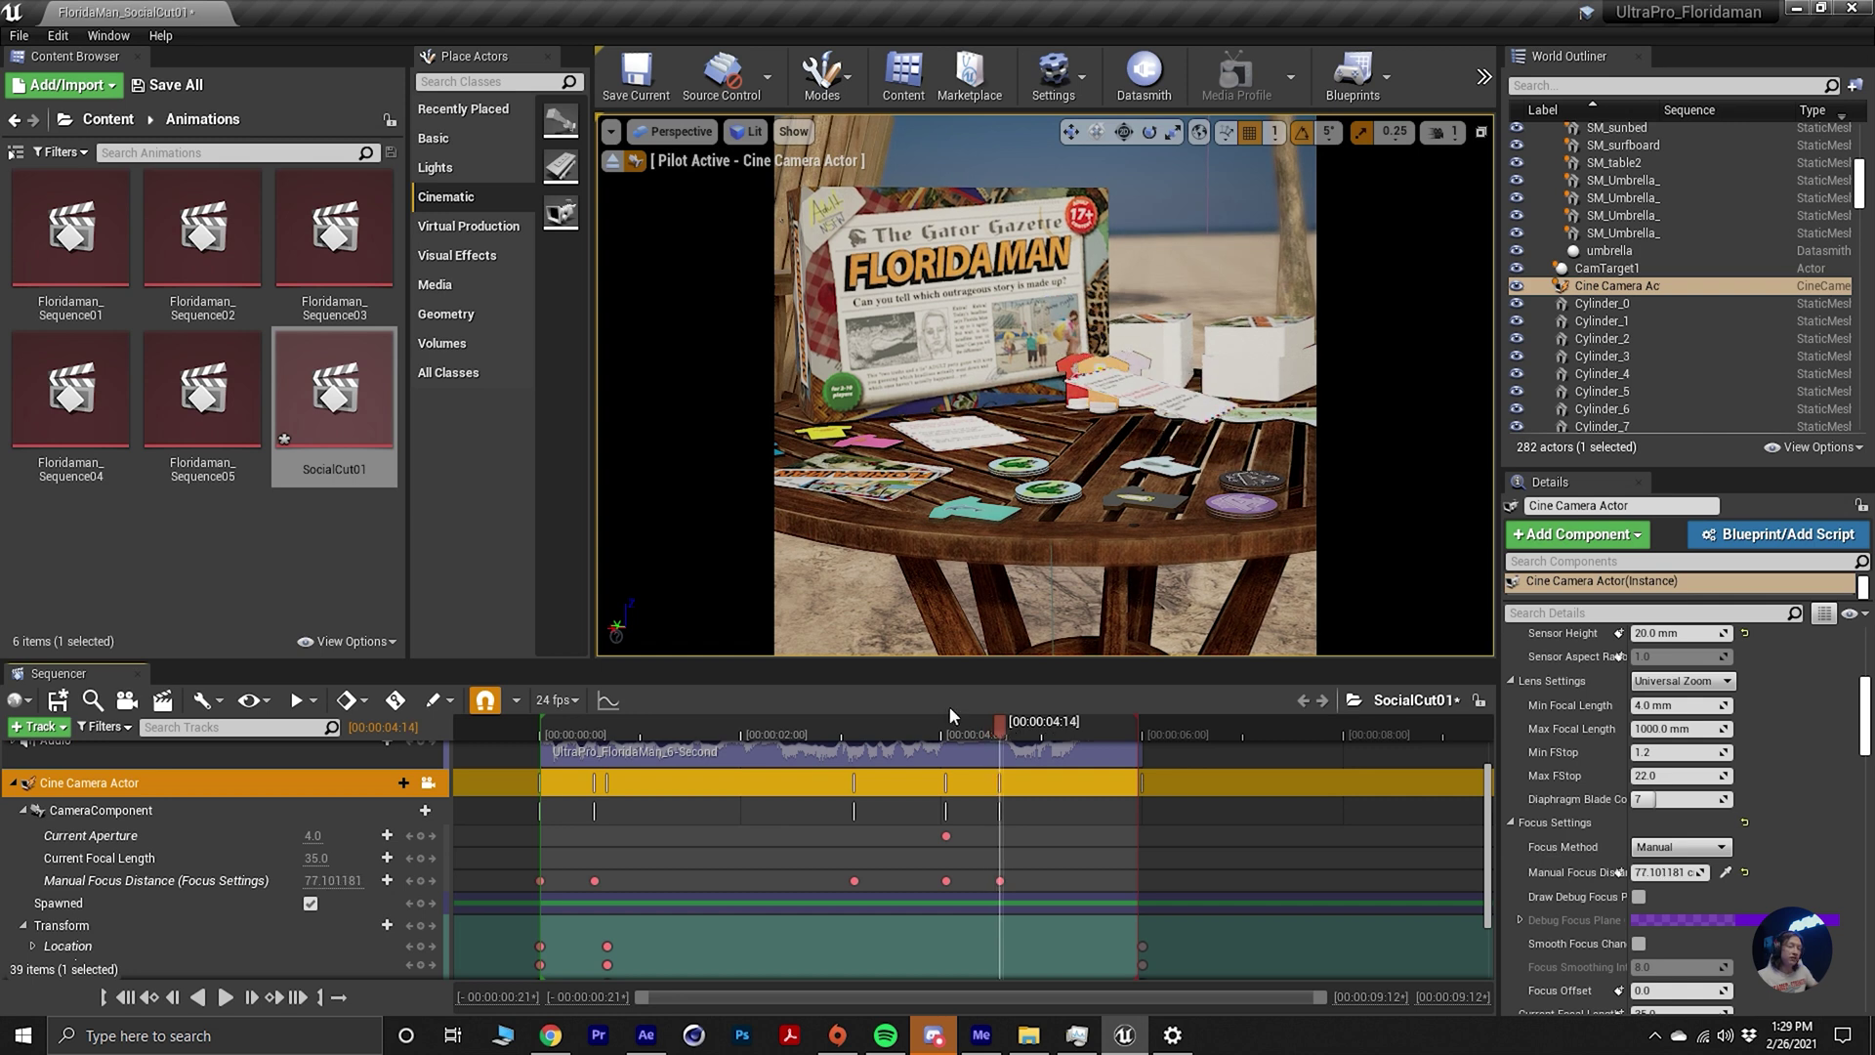
{"action": "left_click", "coordinate": [322, 837]}
{"action": "left_click", "coordinate": [421, 836]}
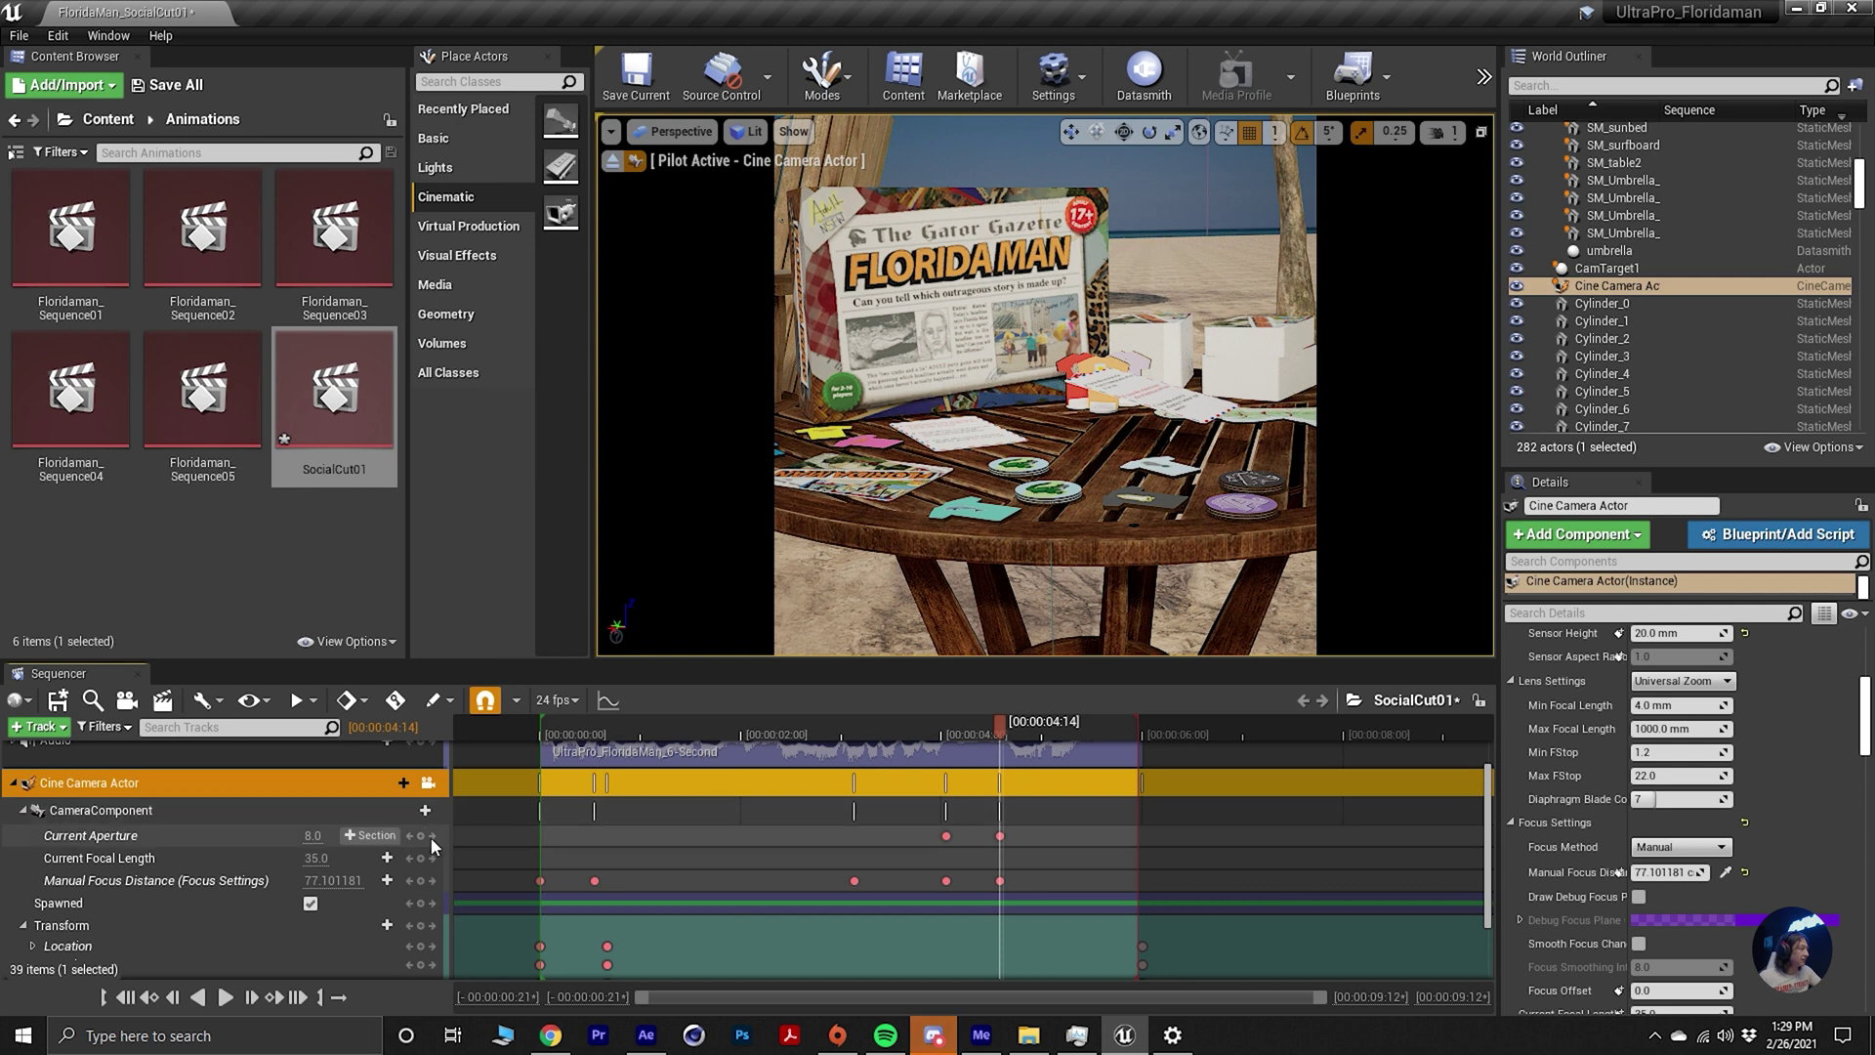
Play the sequence to review the focus and aperture changes, and return to 00:00:00:00.
{"action": "key", "text": "space"}
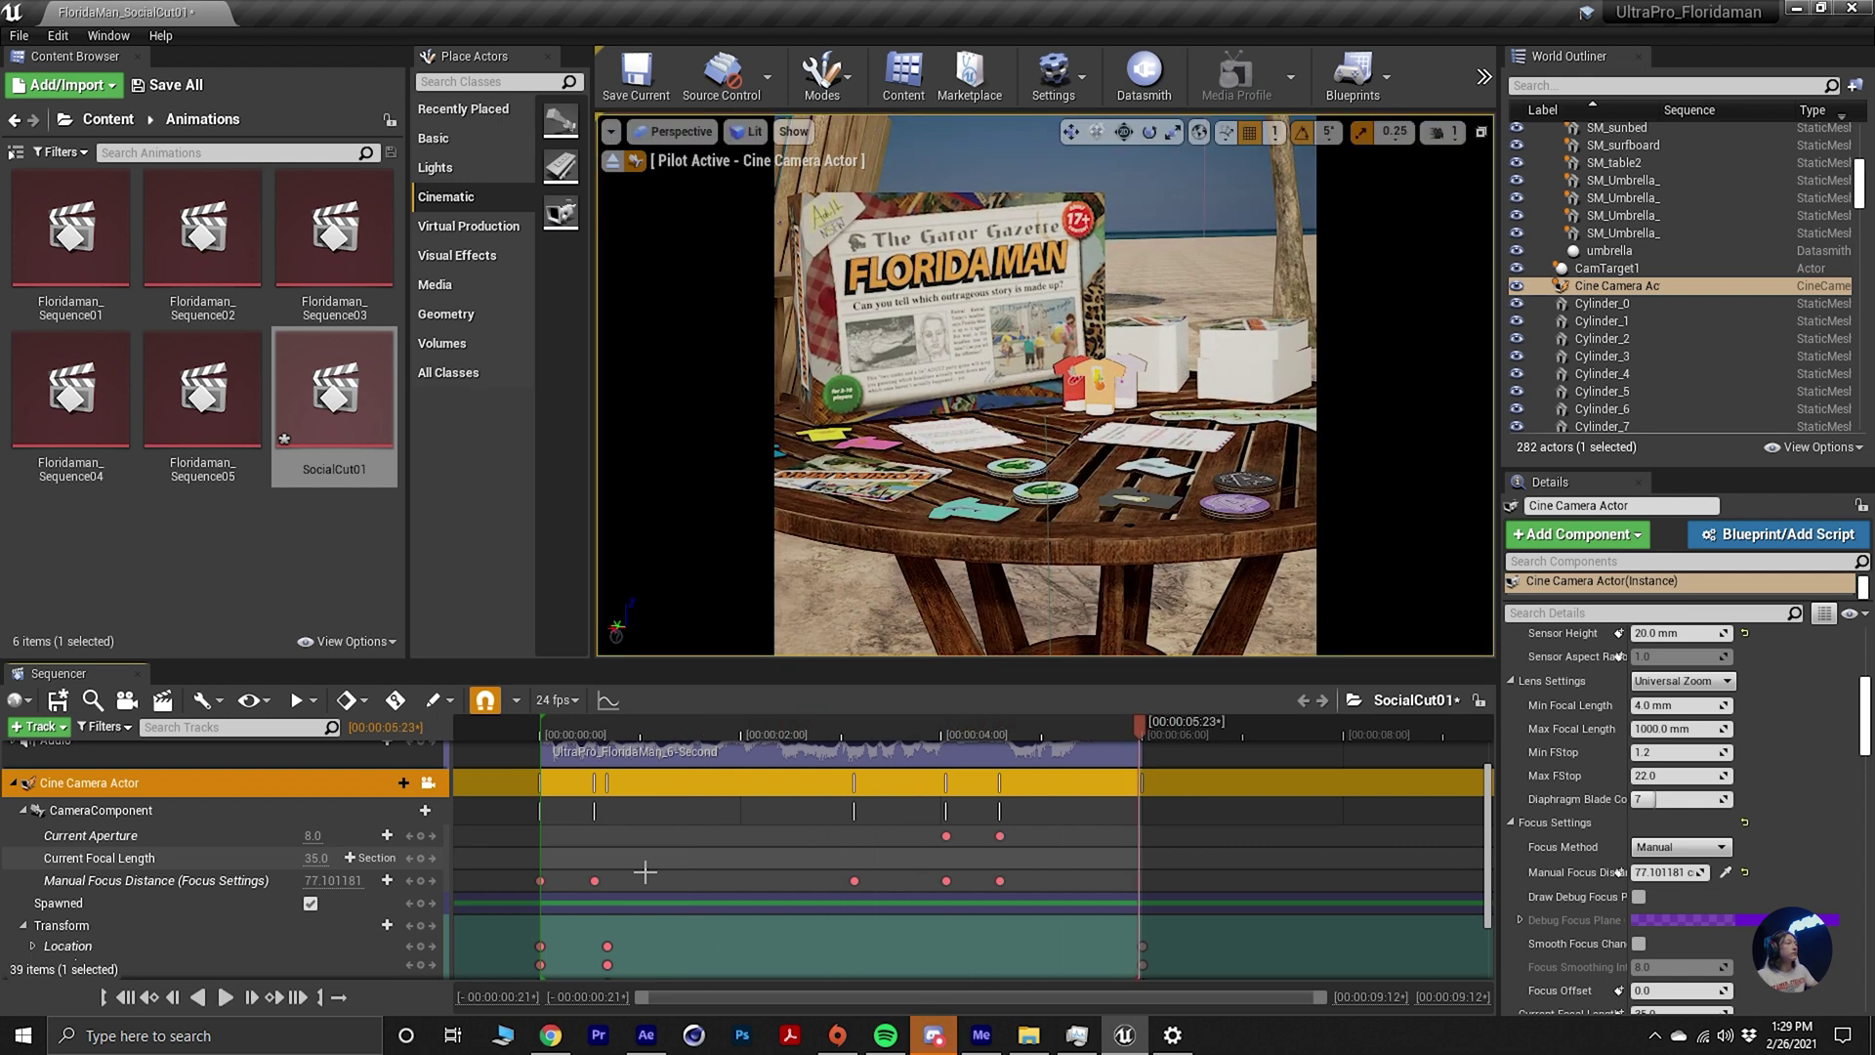
{"action": "left_click", "coordinate": [551, 734]}
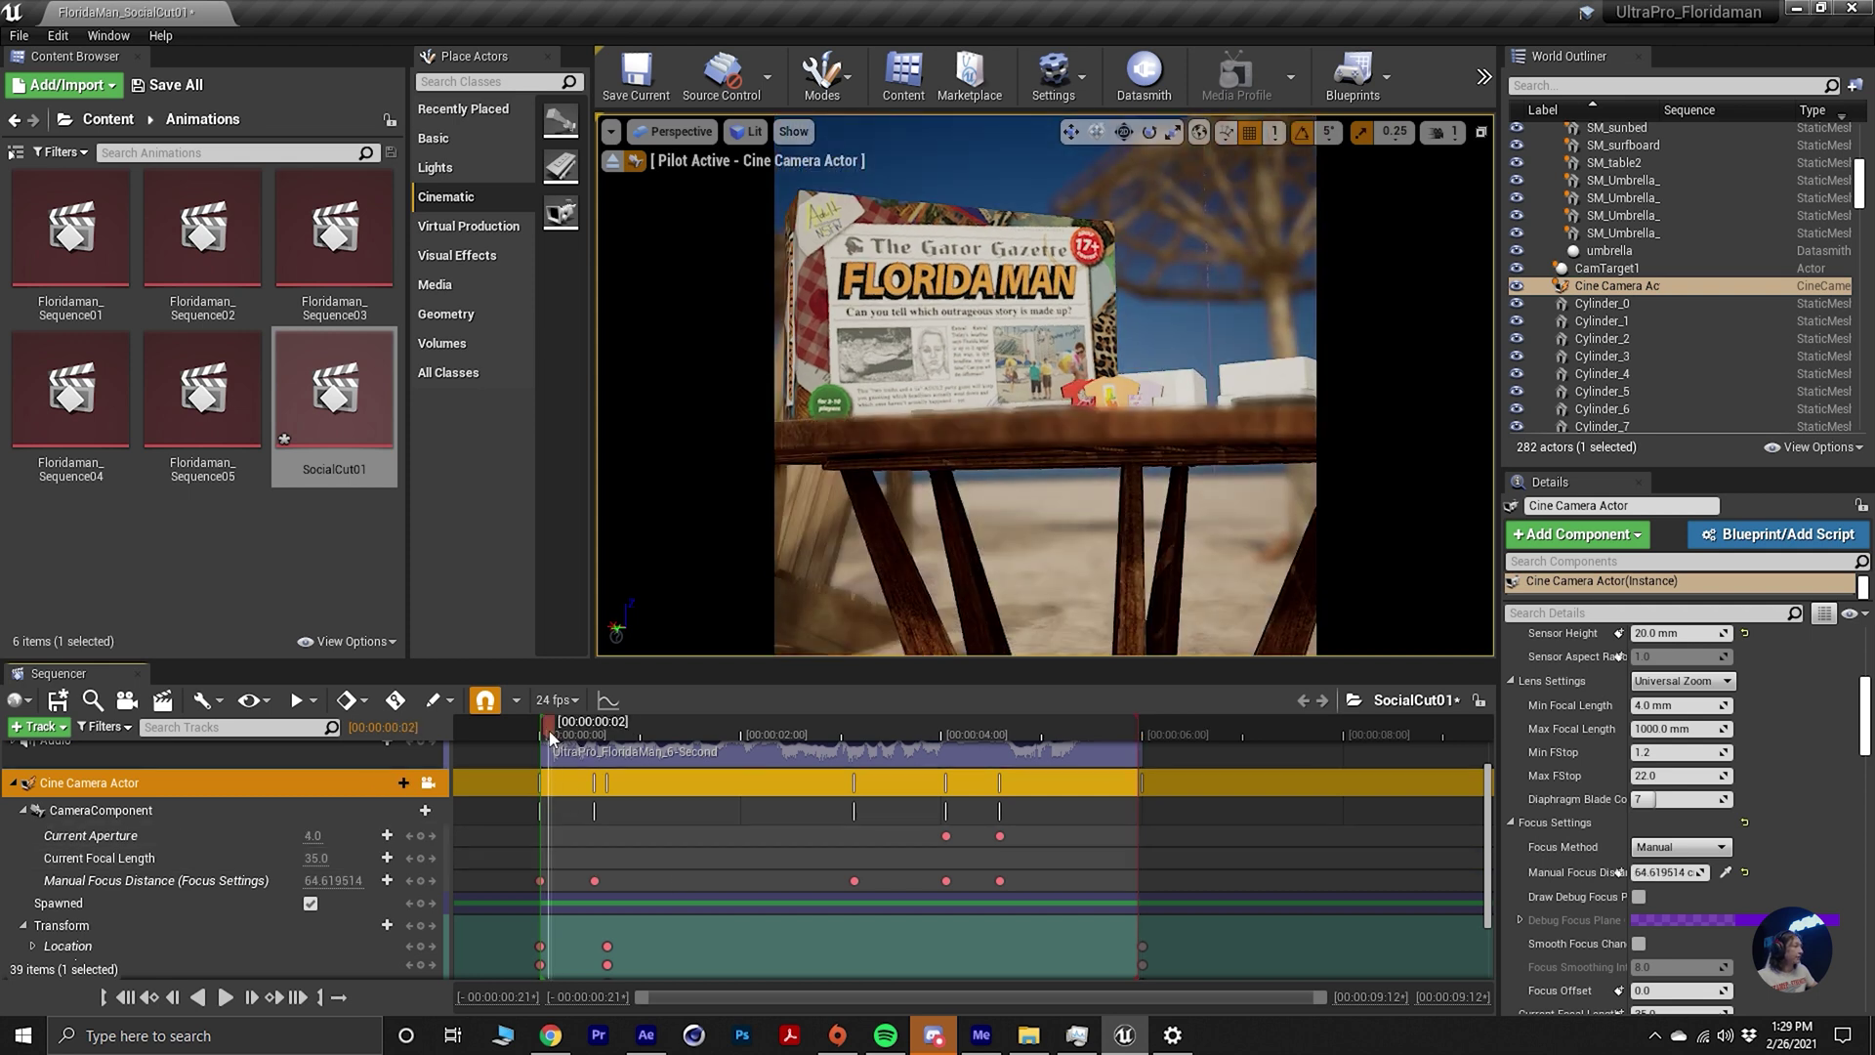
{"action": "left_click_drag", "start_coordinate": [551, 734], "coordinate": [502, 722]}
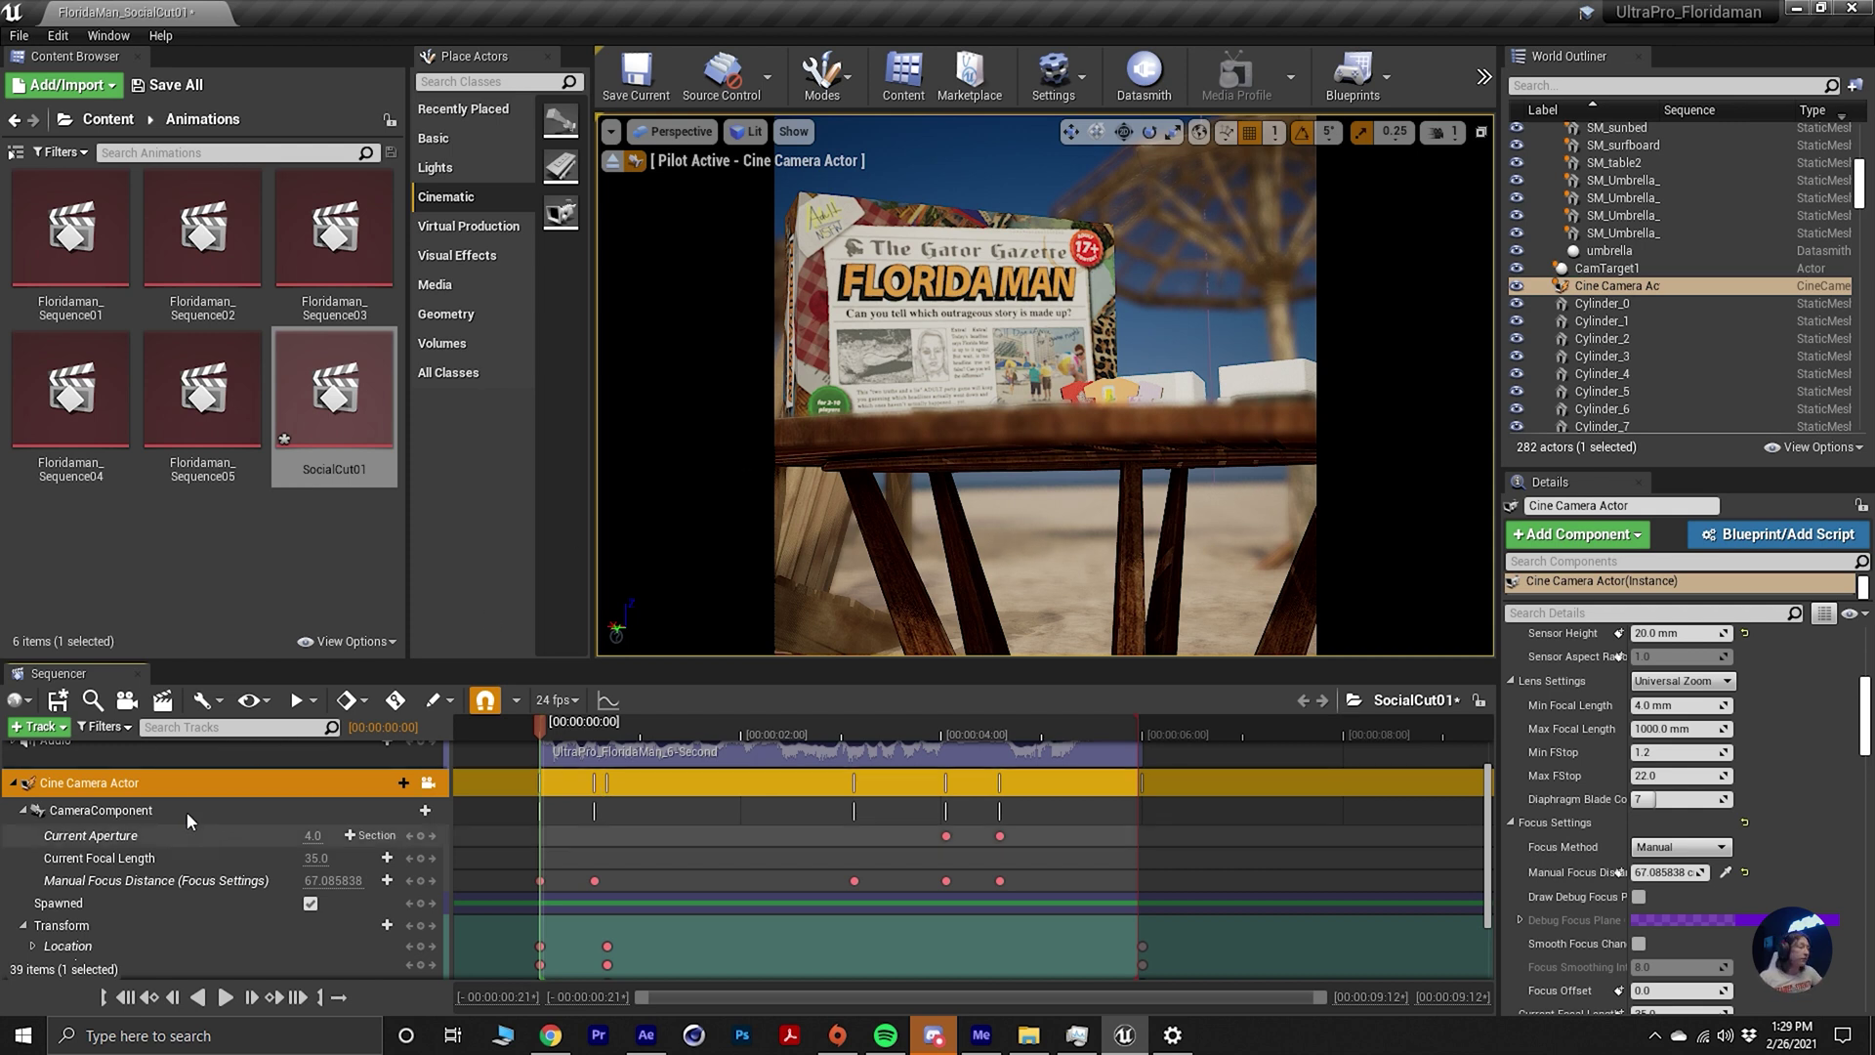
Add a Camera Shake track using CameraShake01 to the Cine Camera Actor.
{"action": "scroll", "coordinate": [54, 767], "scroll_direction": "up", "scroll_amount": 3}
{"action": "scroll", "coordinate": [121, 828], "scroll_direction": "down", "scroll_amount": 1}
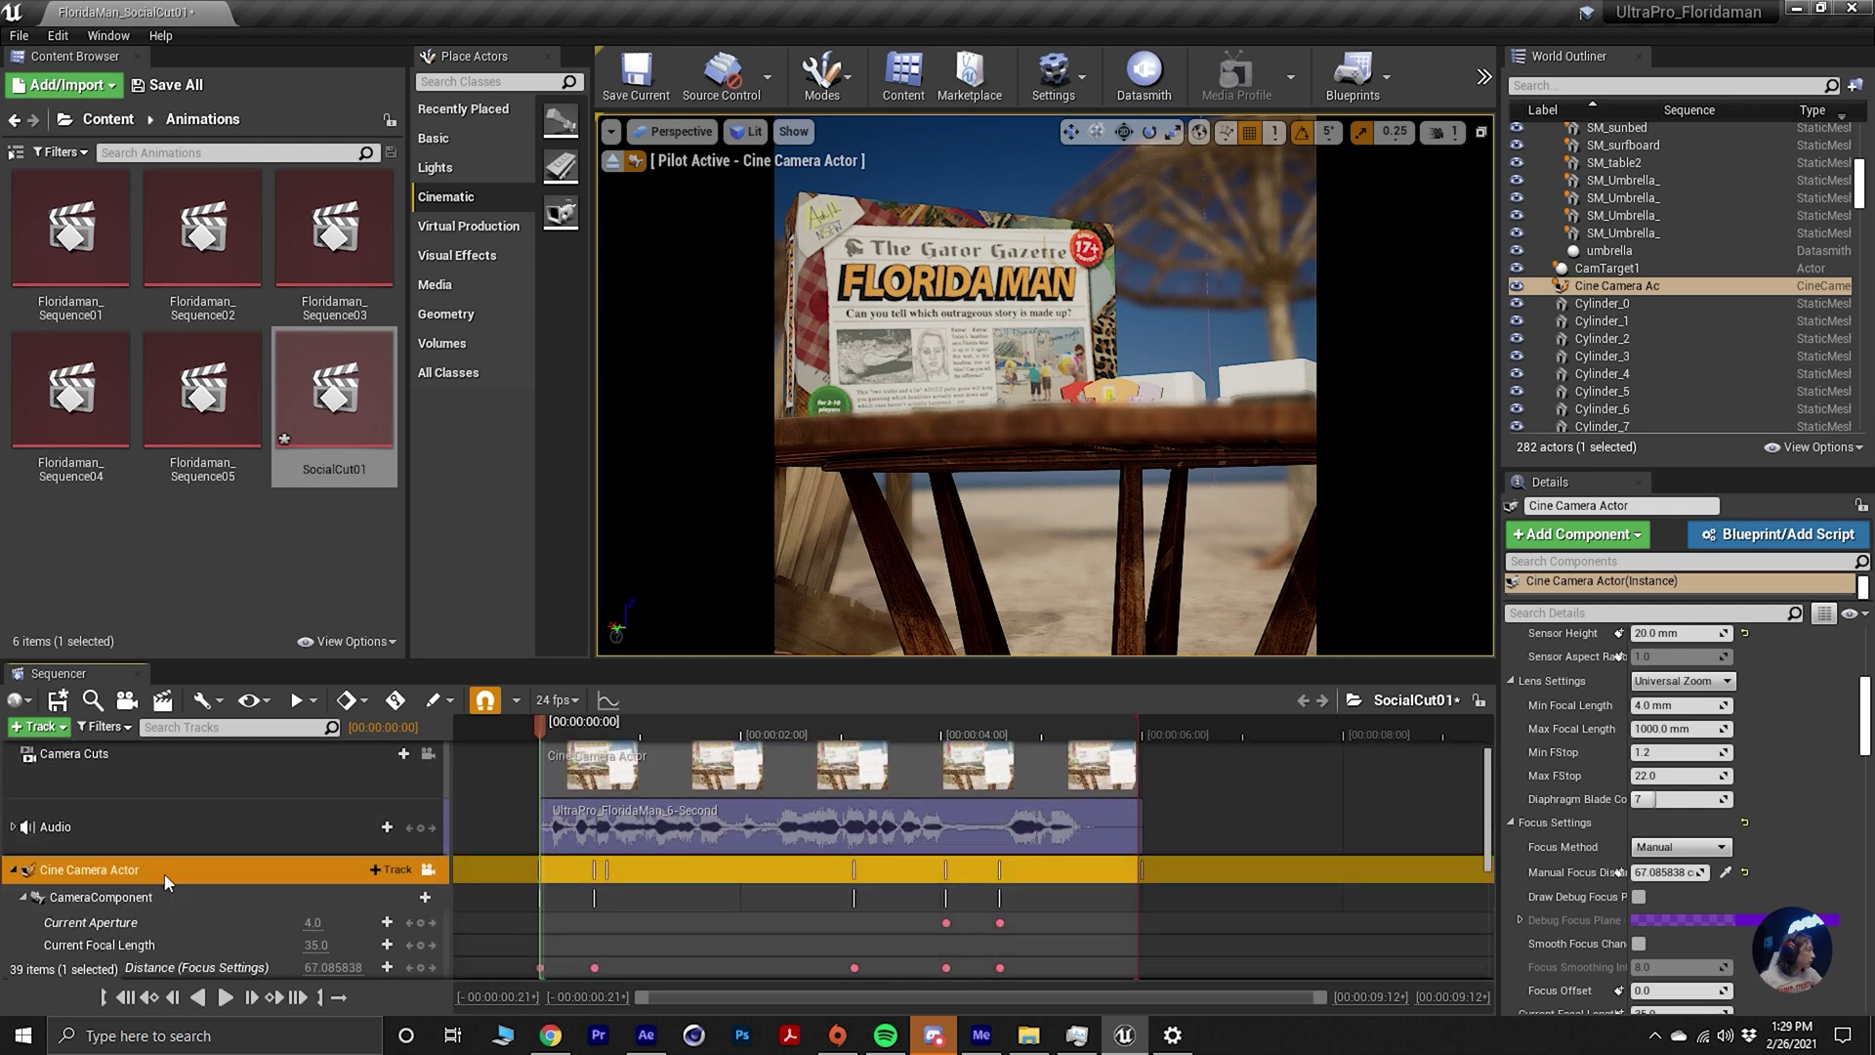
{"action": "left_click", "coordinate": [399, 869]}
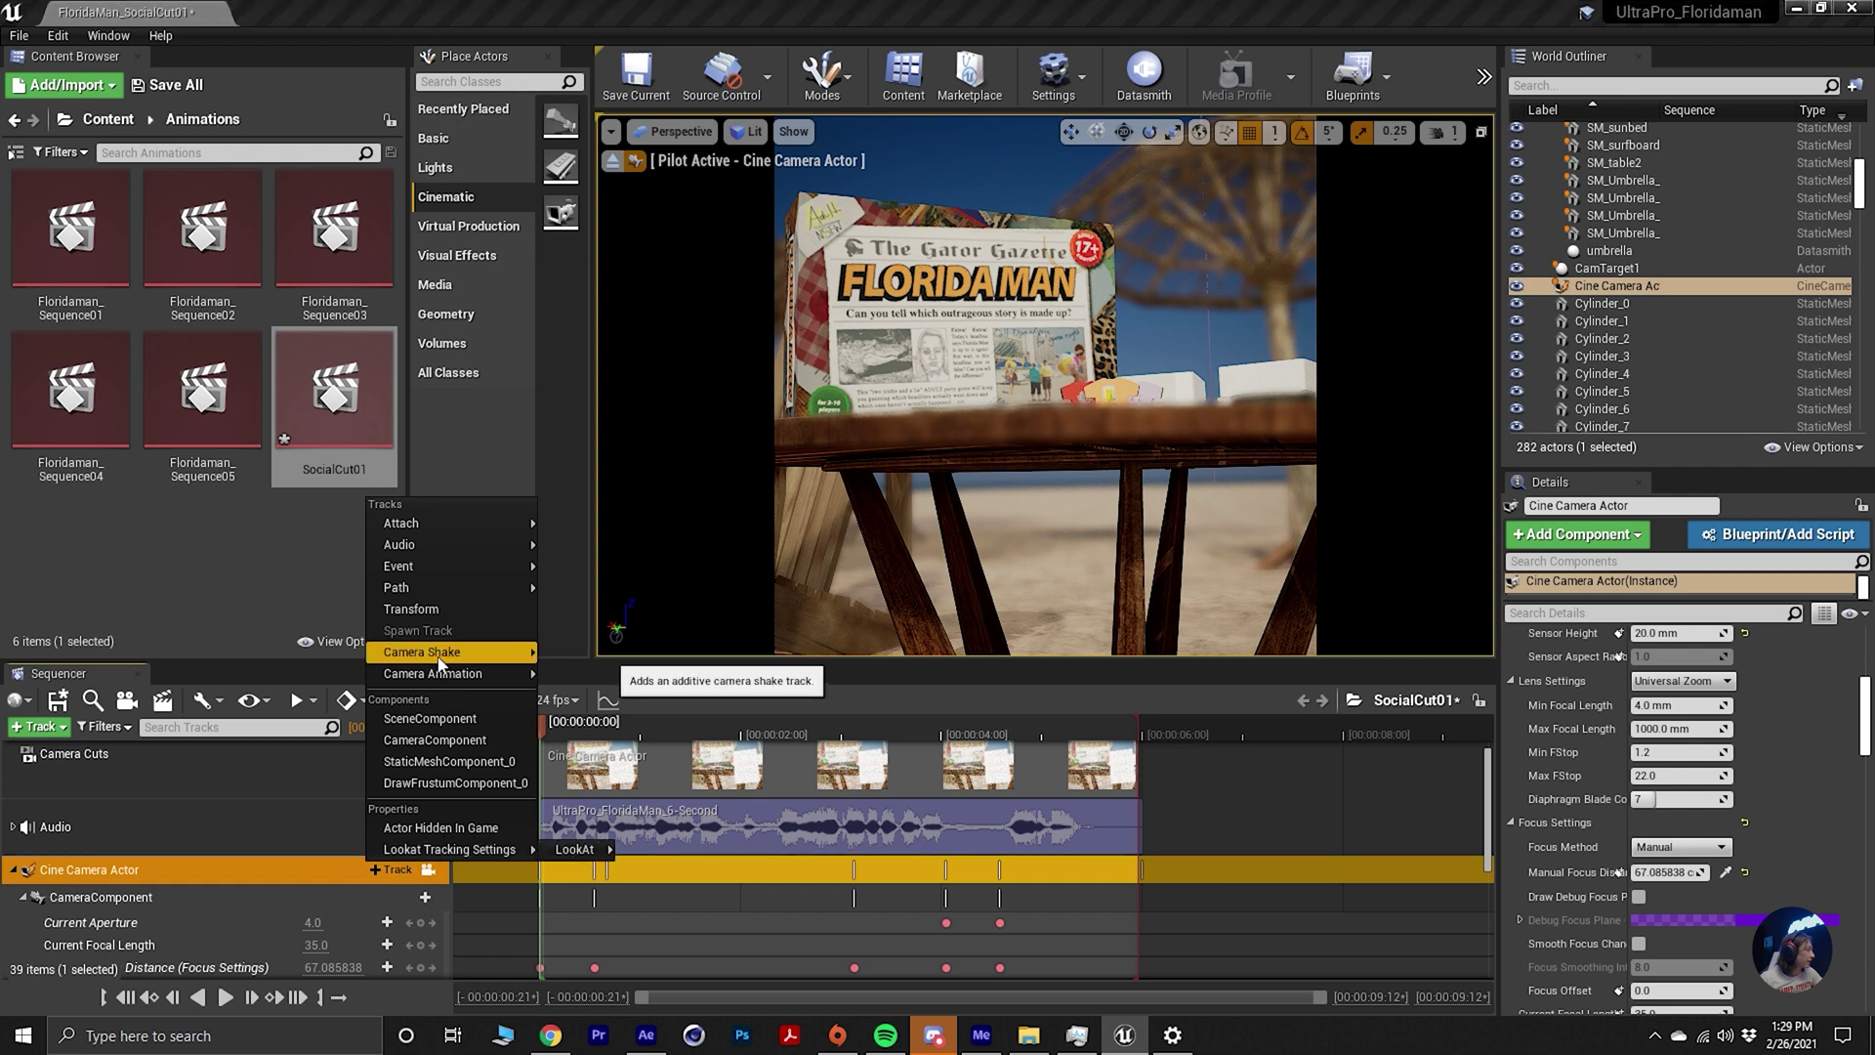
{"action": "mouse_move", "coordinate": [459, 652]}
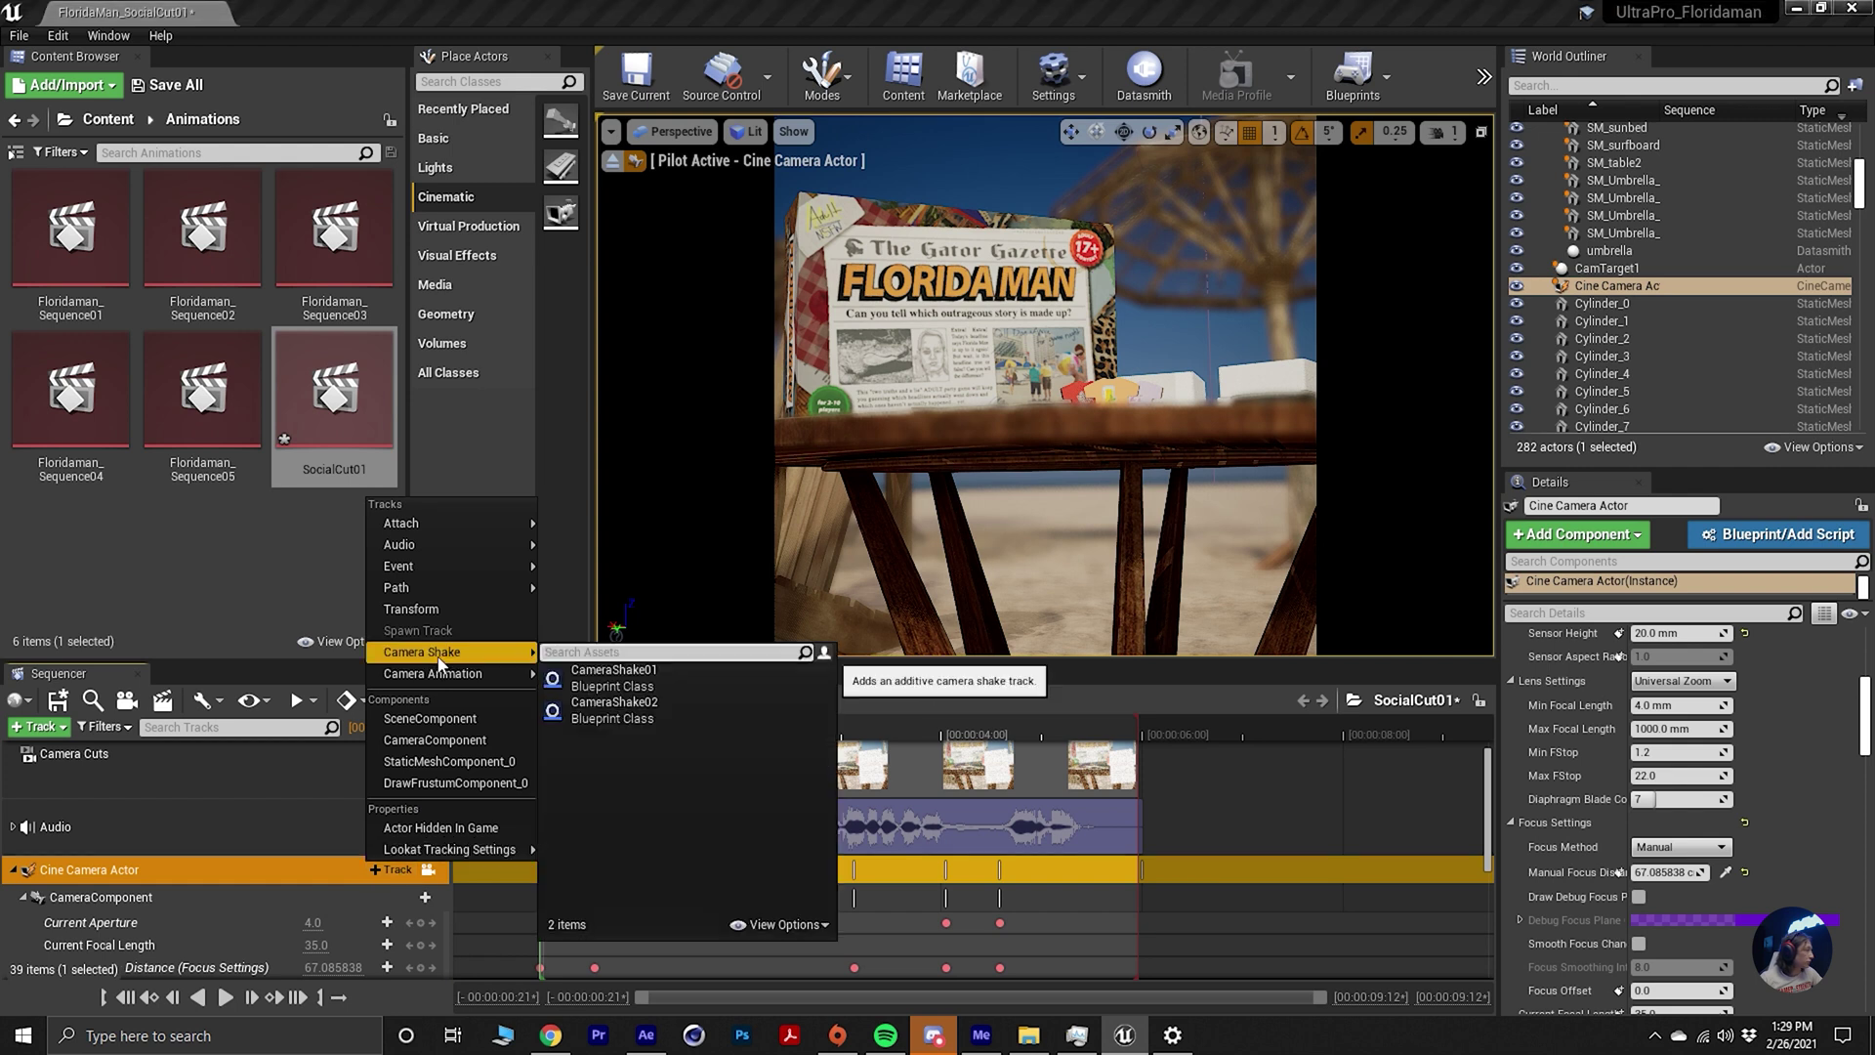
{"action": "left_click", "coordinate": [625, 678]}
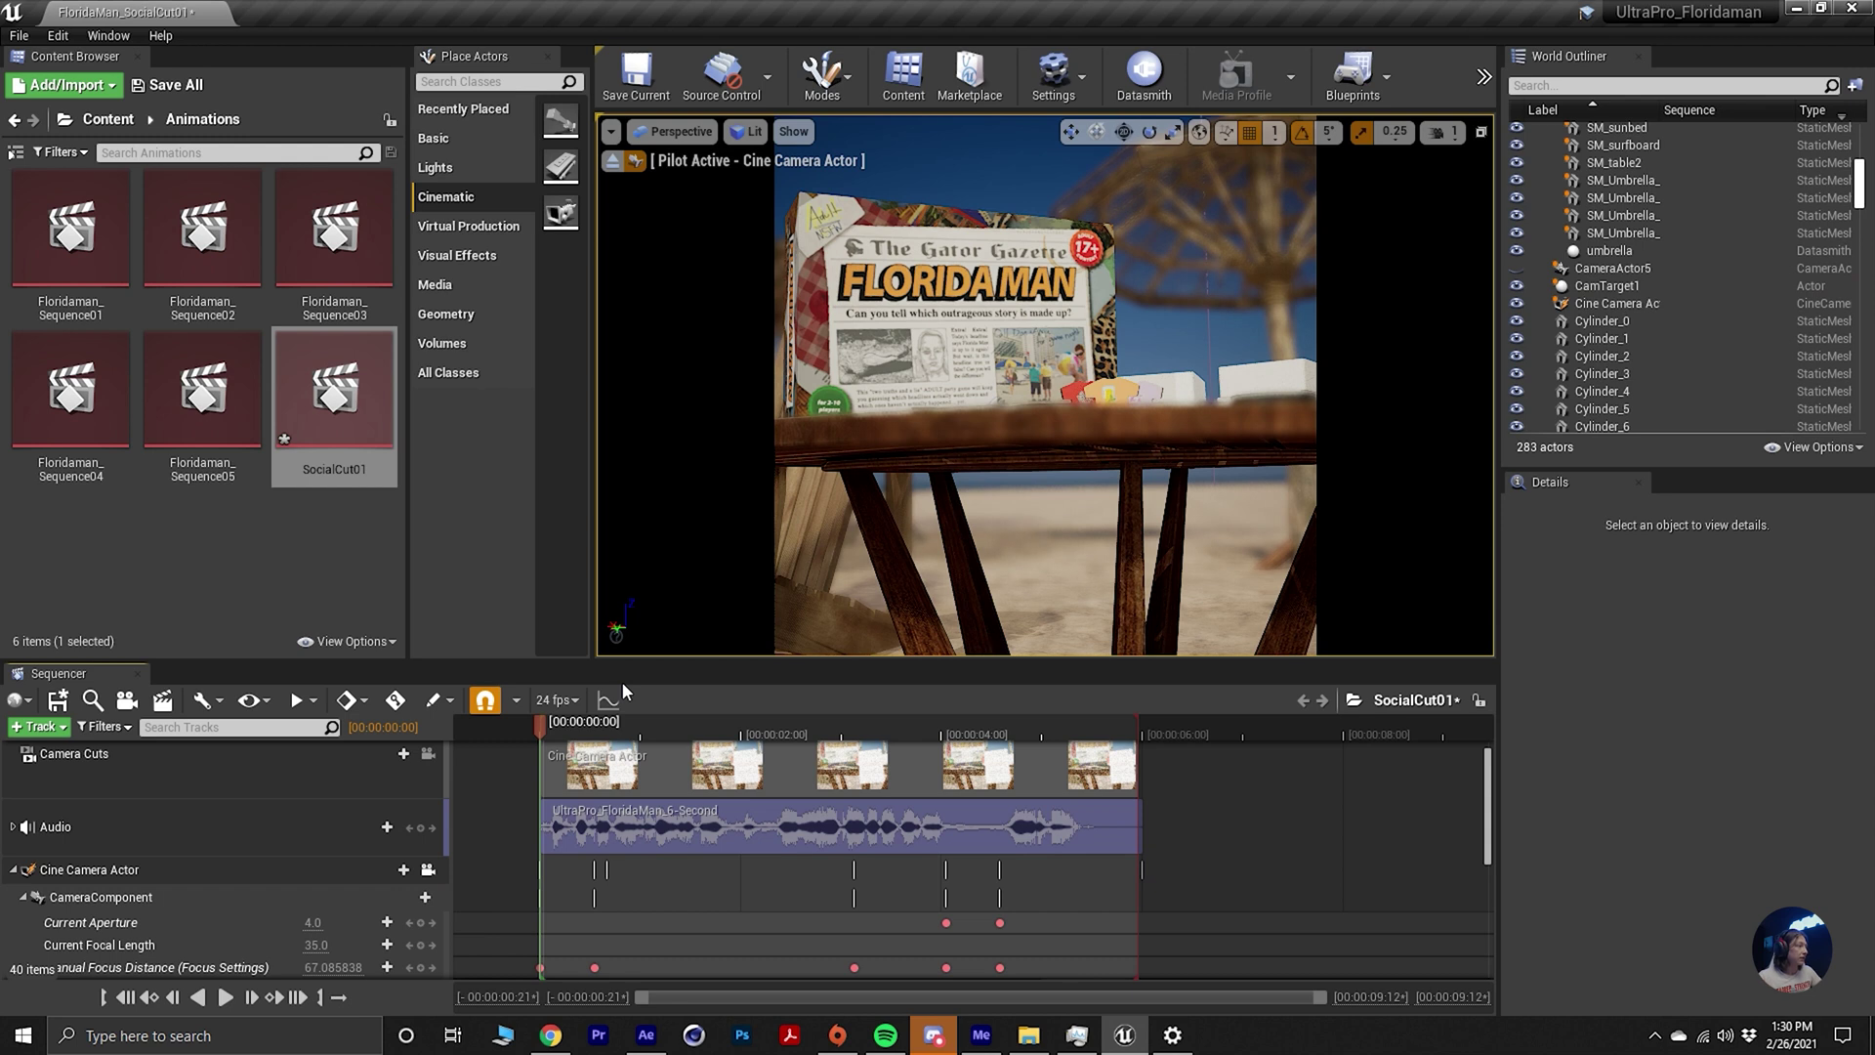
Extend the CameraShake01 section past both ends of the playback range and play the sequence from near its start.
{"action": "left_click", "coordinate": [977, 866]}
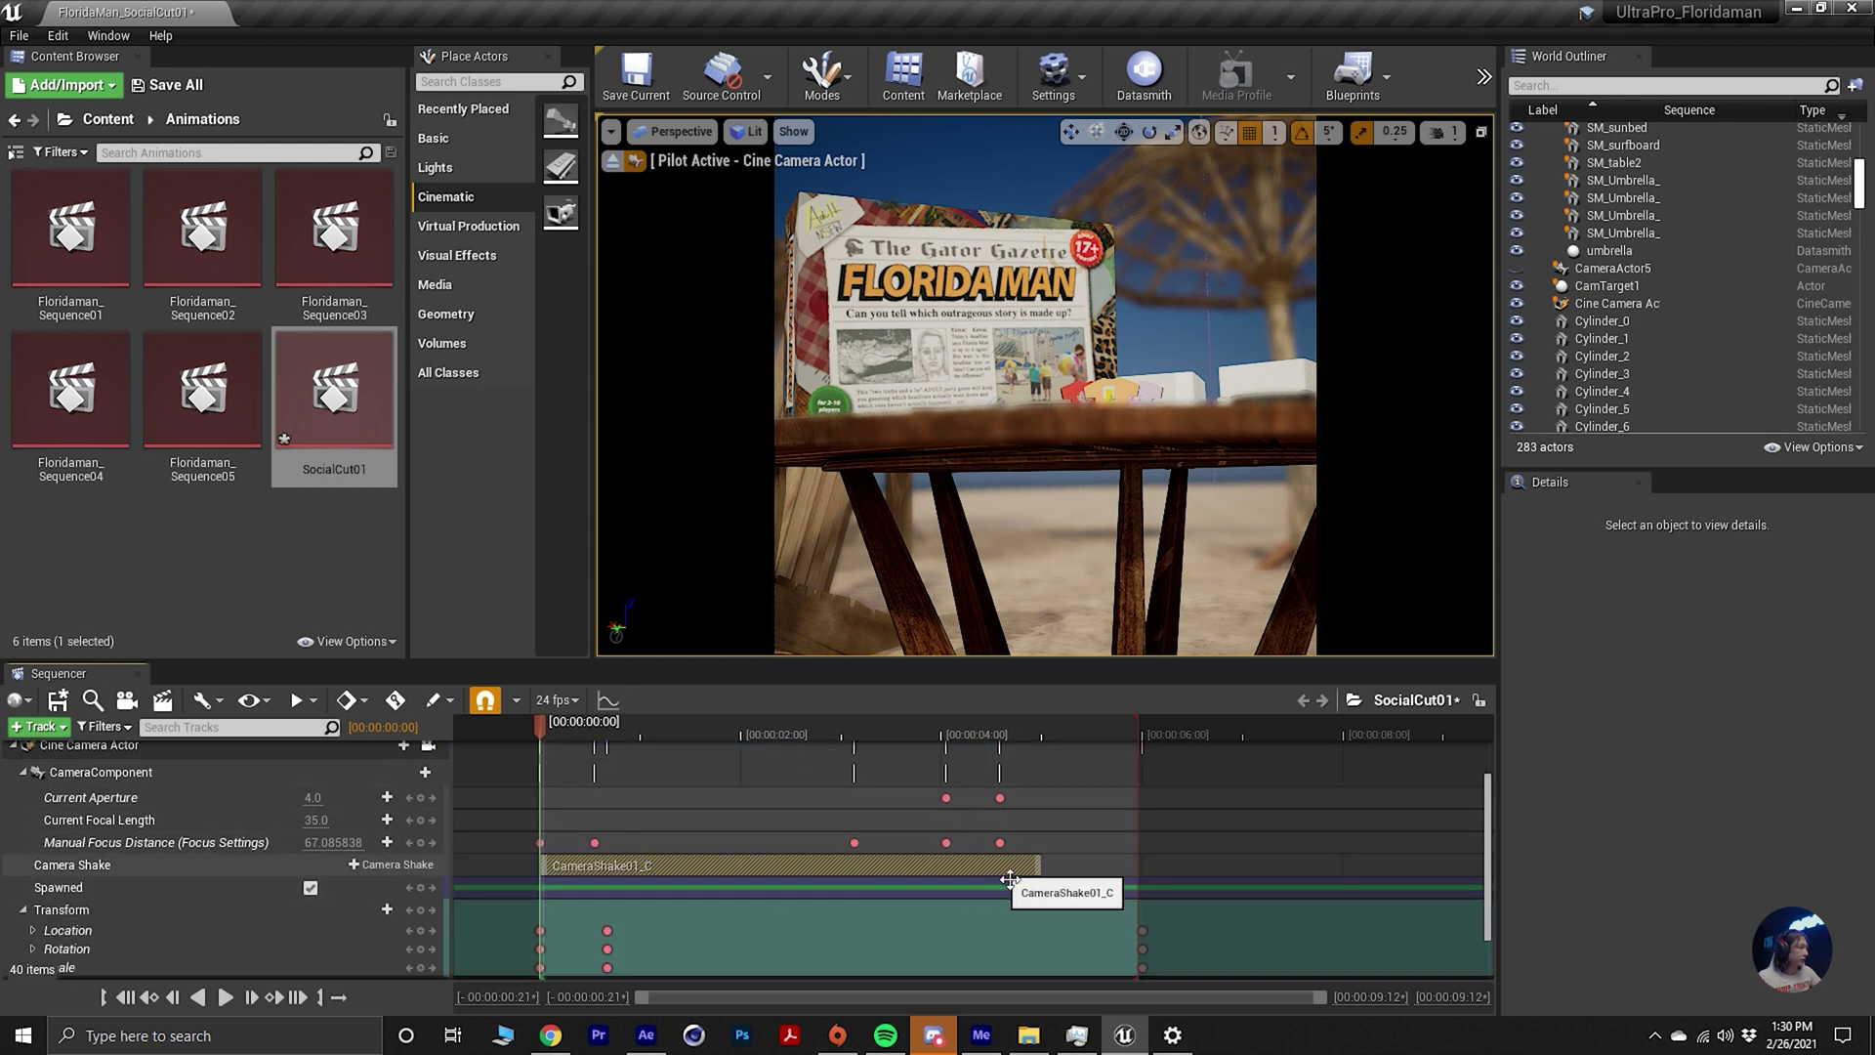
{"action": "left_click_drag", "start_coordinate": [1057, 876], "coordinate": [1249, 876]}
{"action": "left_click_drag", "start_coordinate": [543, 875], "coordinate": [506, 874]}
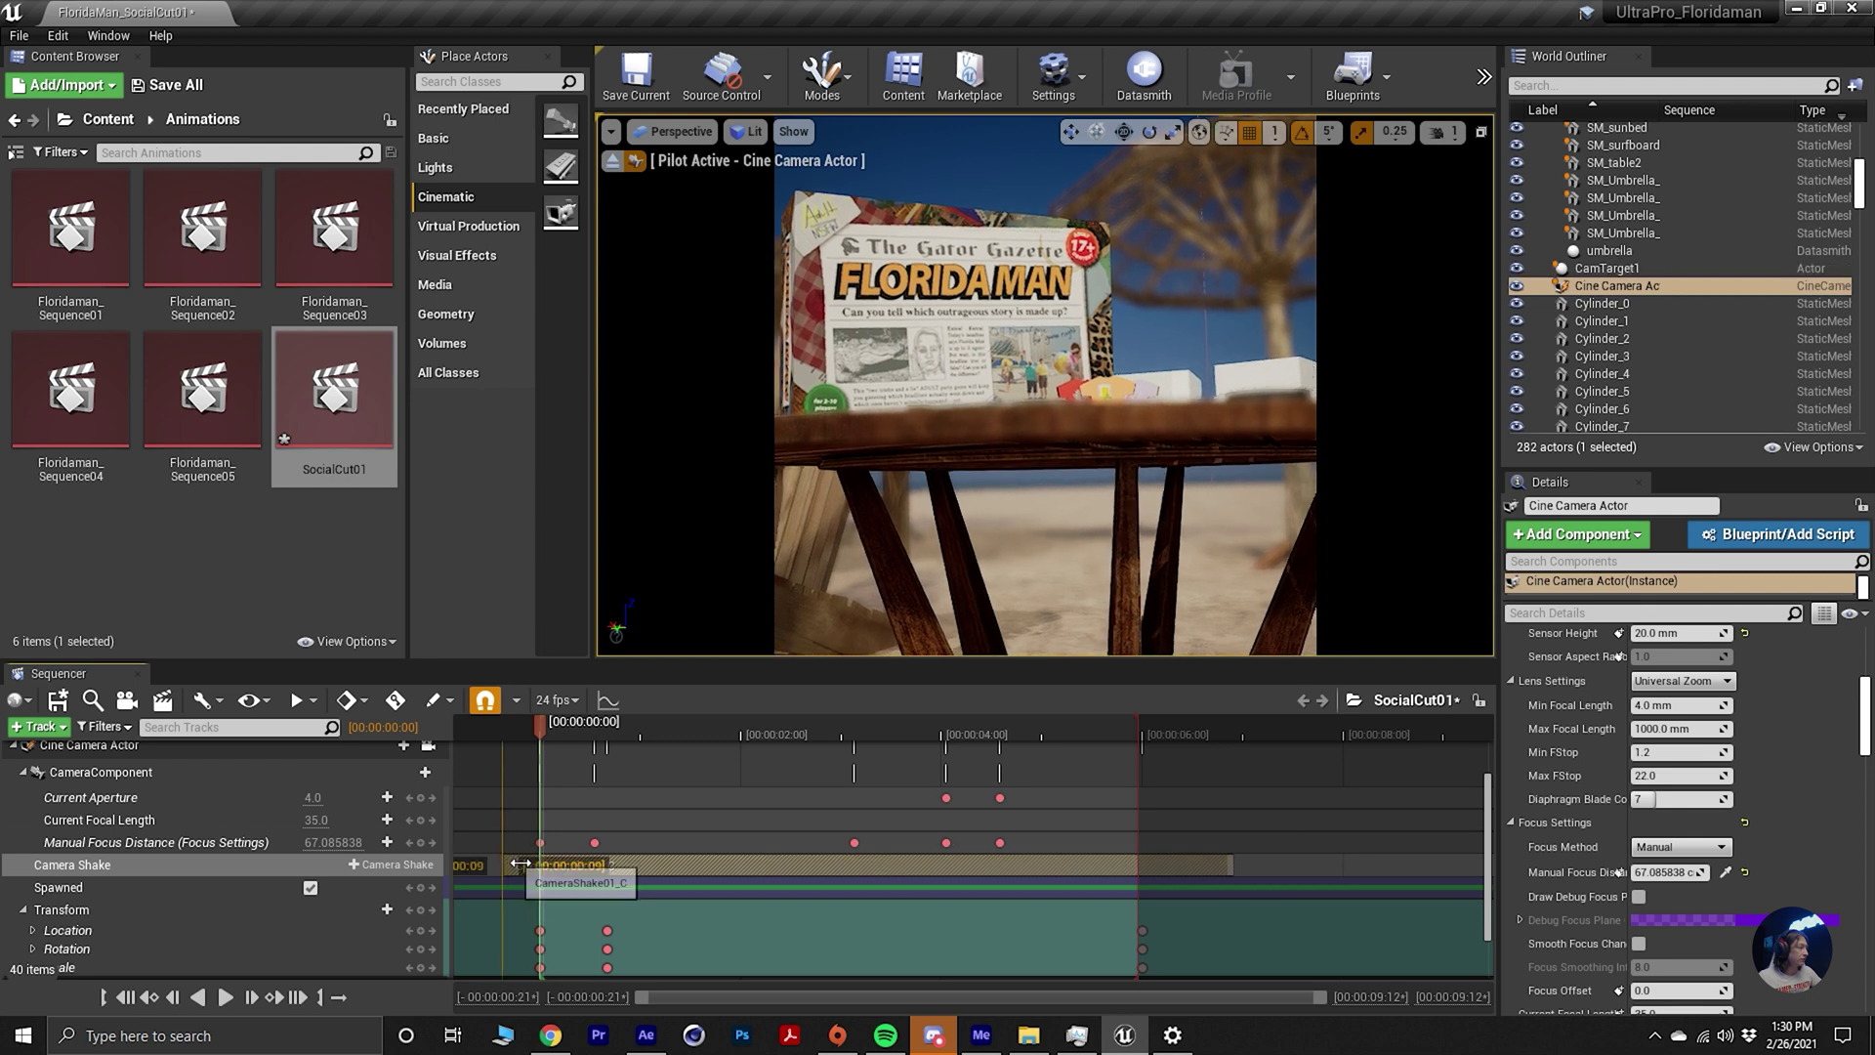
{"action": "left_click", "coordinate": [559, 729]}
{"action": "key", "text": "space"}
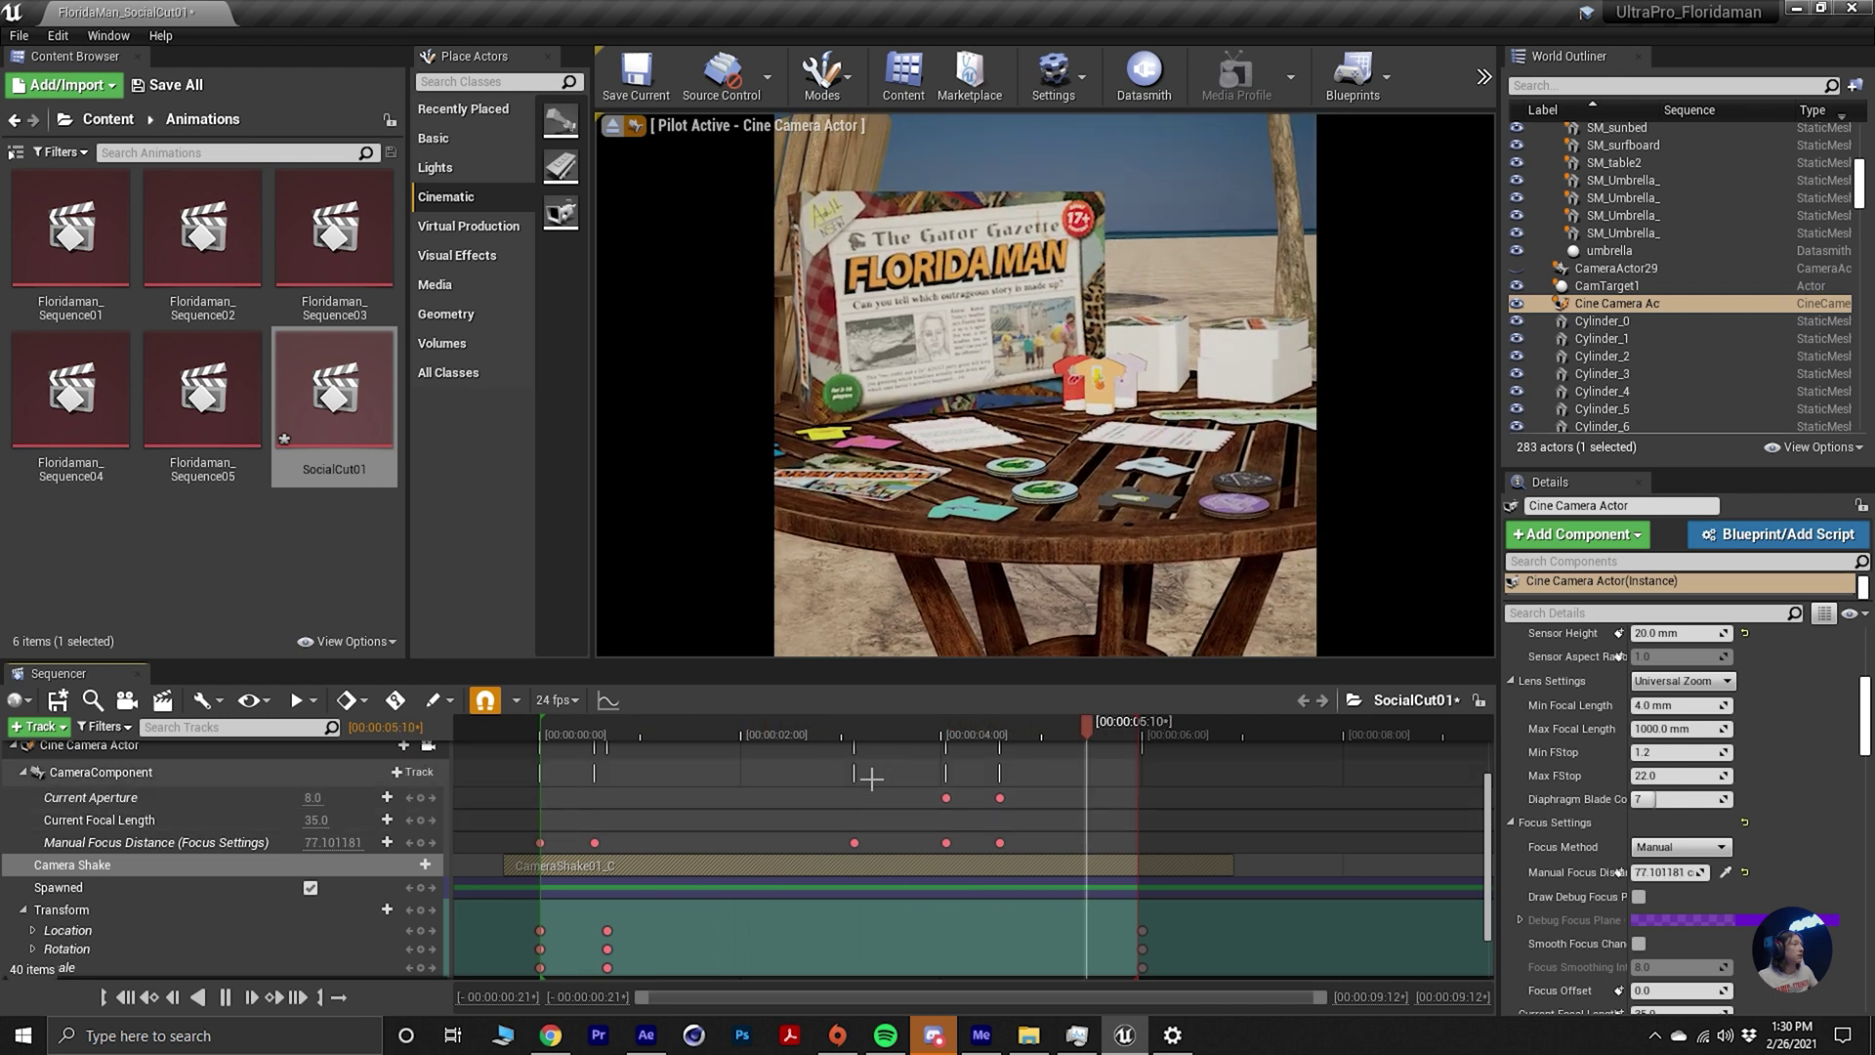
Key the camera's Current Aperture at 6.0 at 00:00:04:01 and replay the sequence from near its start.
{"action": "left_click", "coordinate": [924, 733]}
{"action": "mouse_move", "coordinate": [924, 731]}
{"action": "left_mouse_down"}
{"action": "mouse_move", "coordinate": [945, 732]}
{"action": "mouse_move", "coordinate": [892, 732]}
{"action": "mouse_move", "coordinate": [920, 731]}
{"action": "left_mouse_up"}
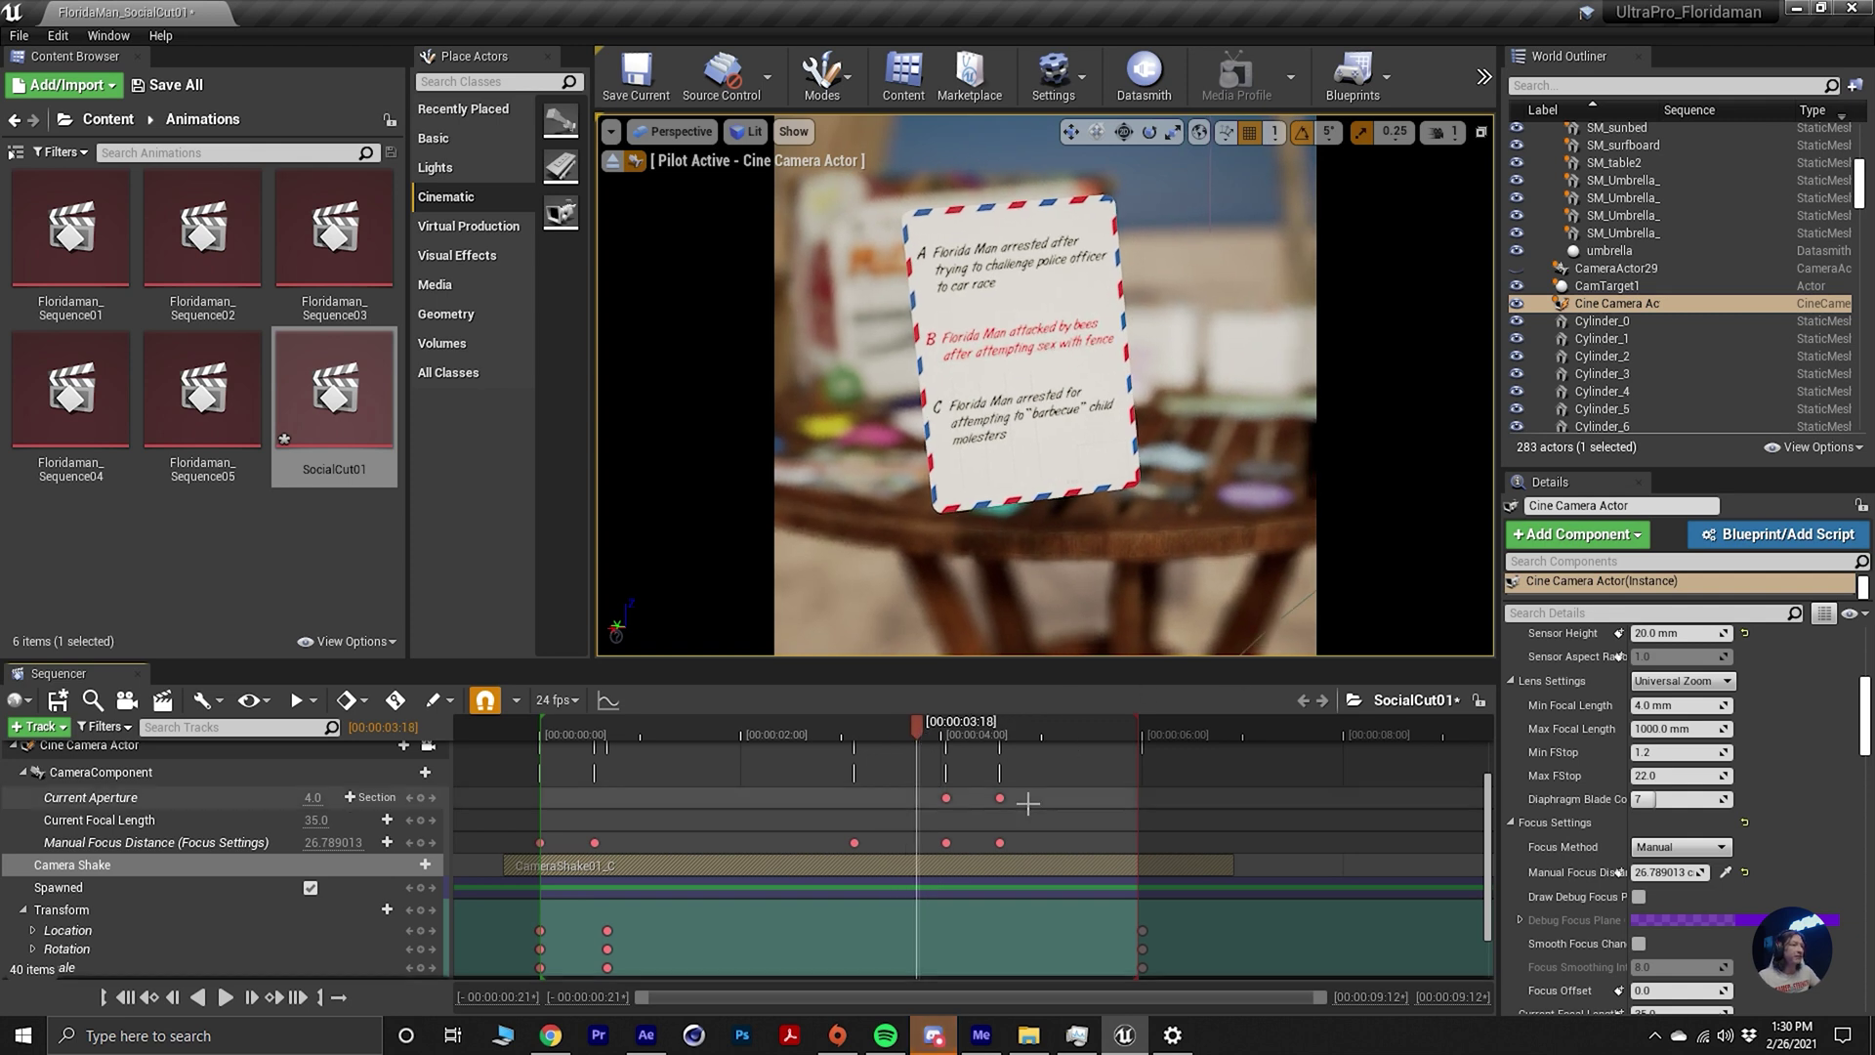
{"action": "left_click", "coordinate": [953, 727]}
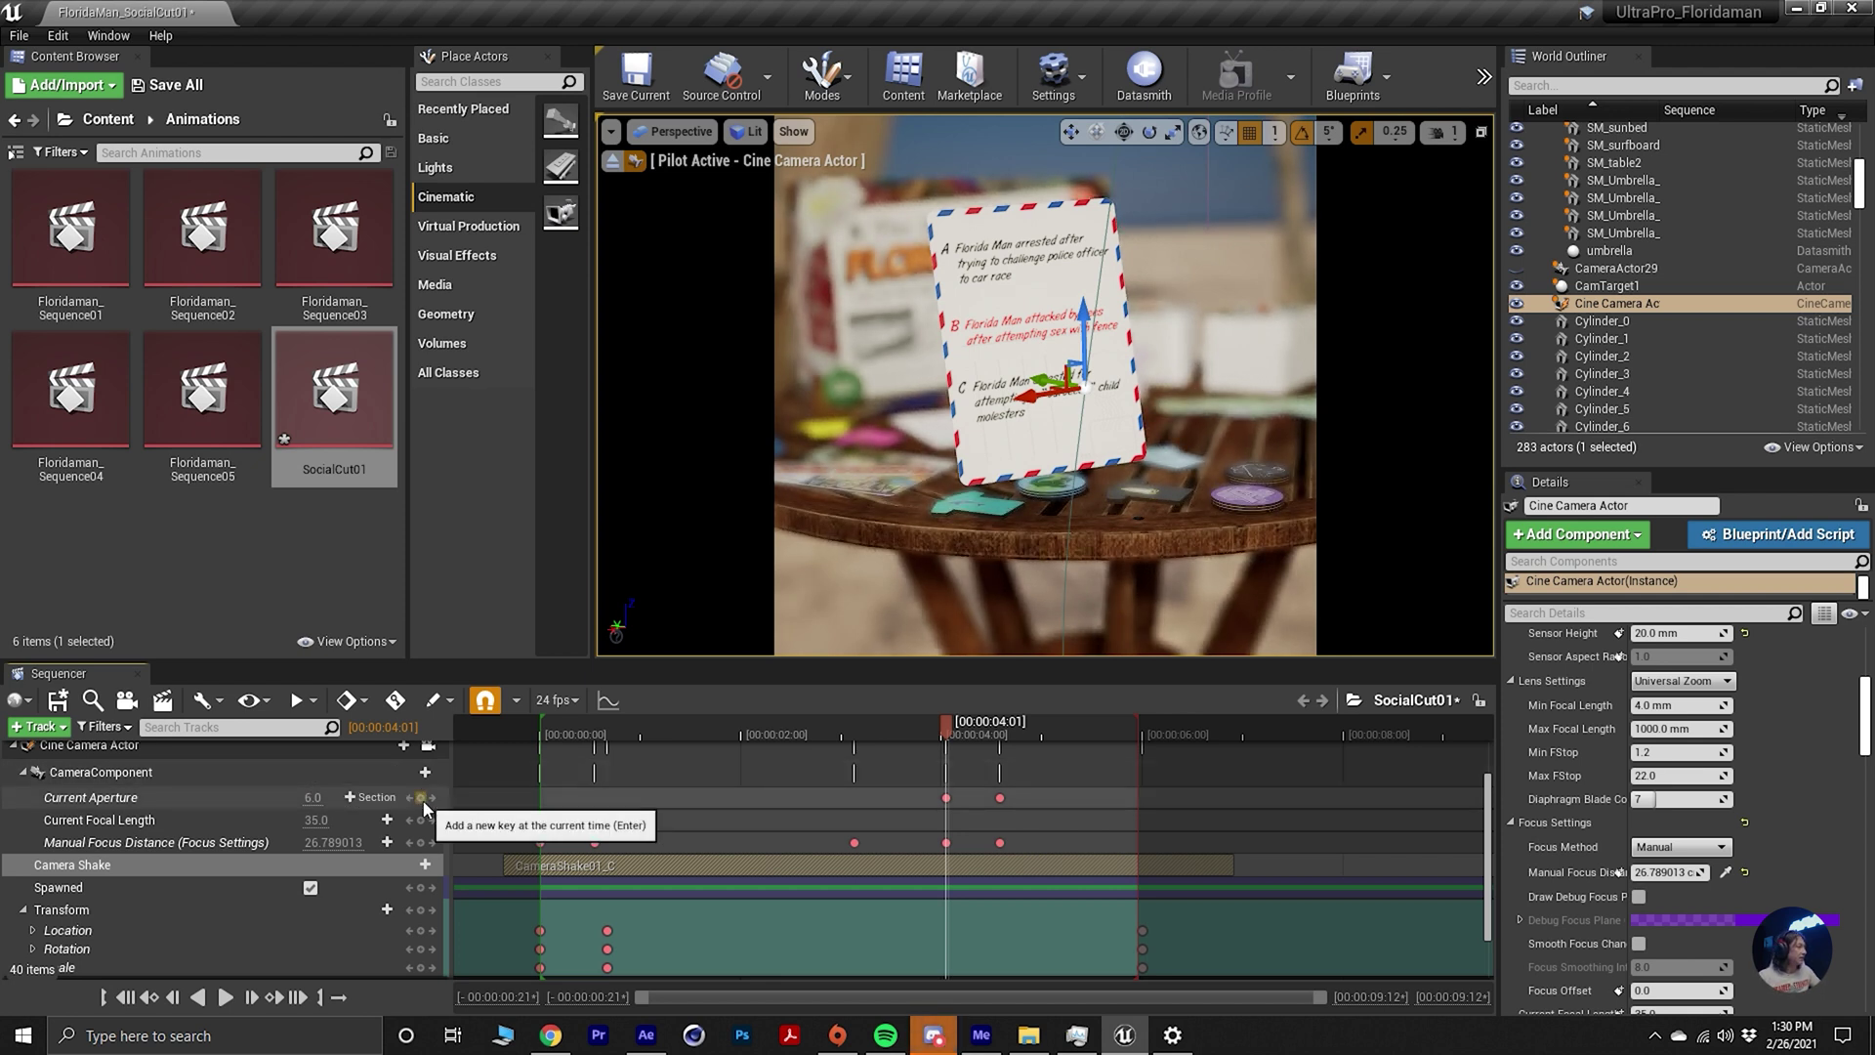
{"action": "left_click", "coordinate": [571, 730]}
{"action": "key", "text": "space"}
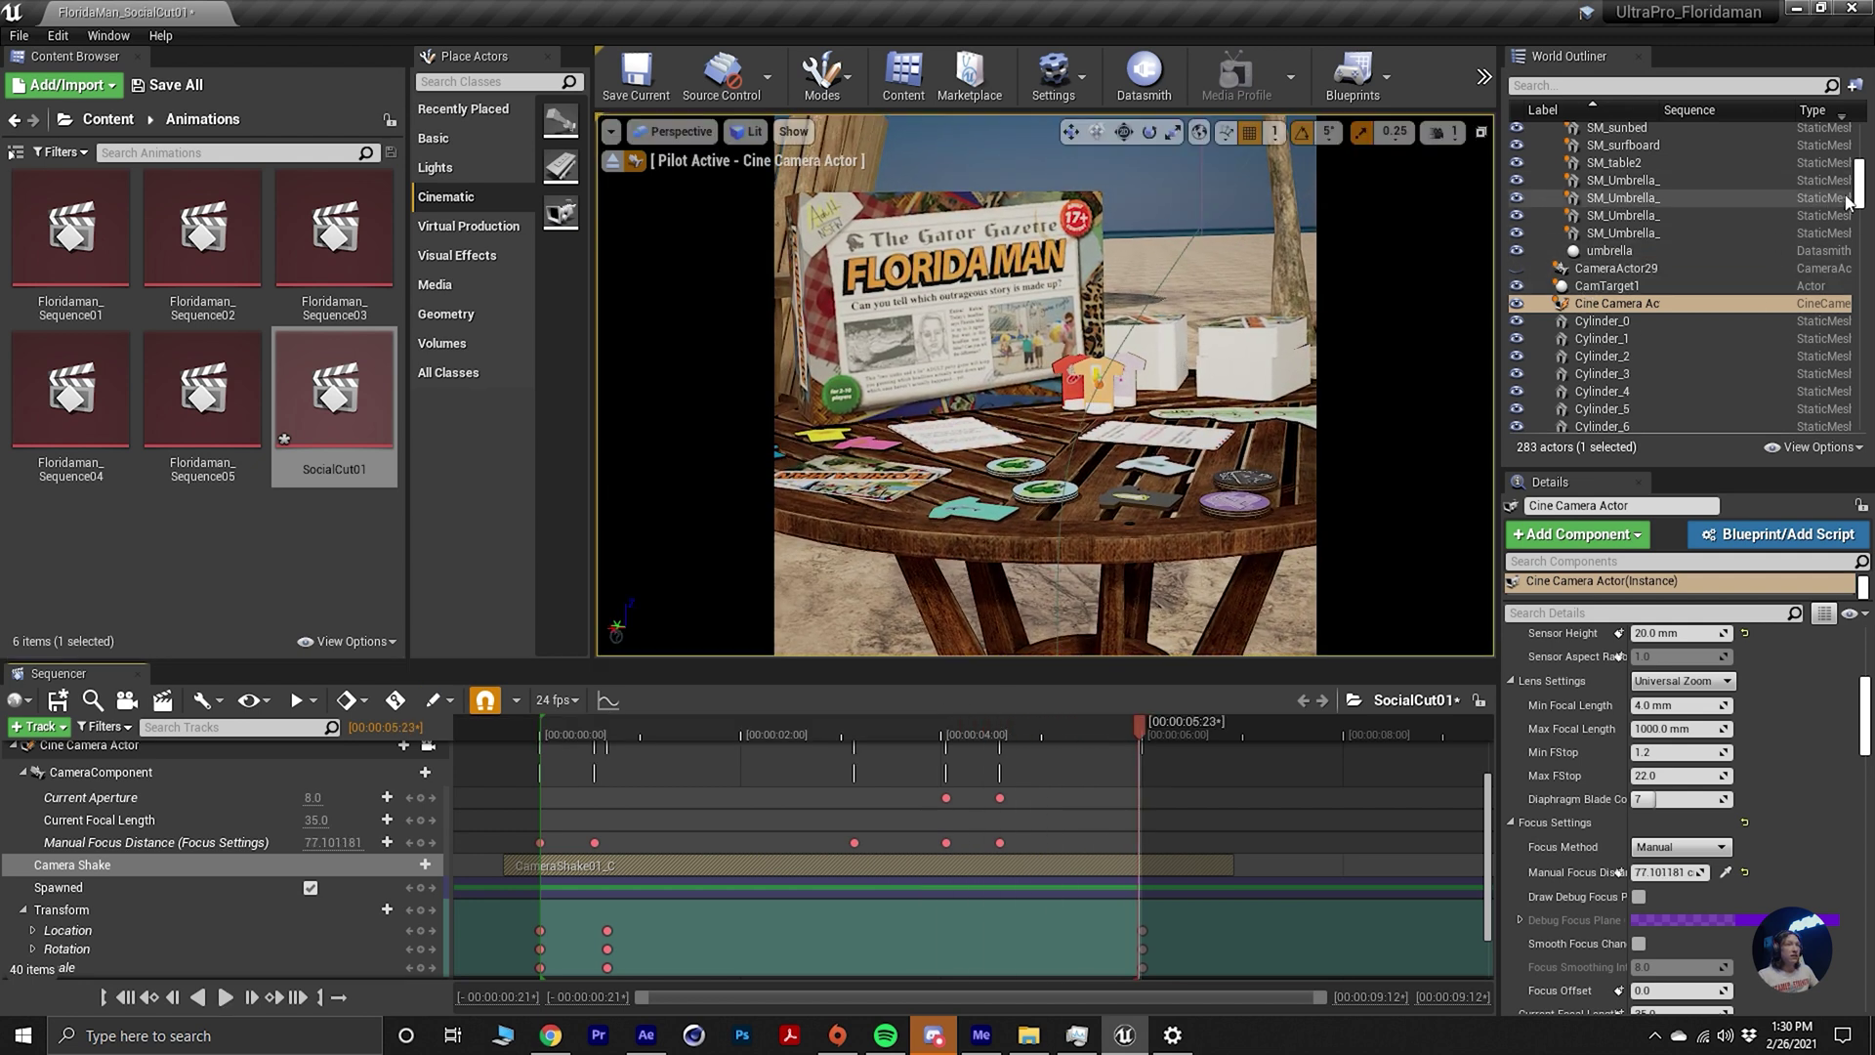
Select the PostProcessVolume in the Lights folder and expand its Motion Blur settings.
{"action": "left_click_drag", "start_coordinate": [1860, 191], "coordinate": [1844, 111]}
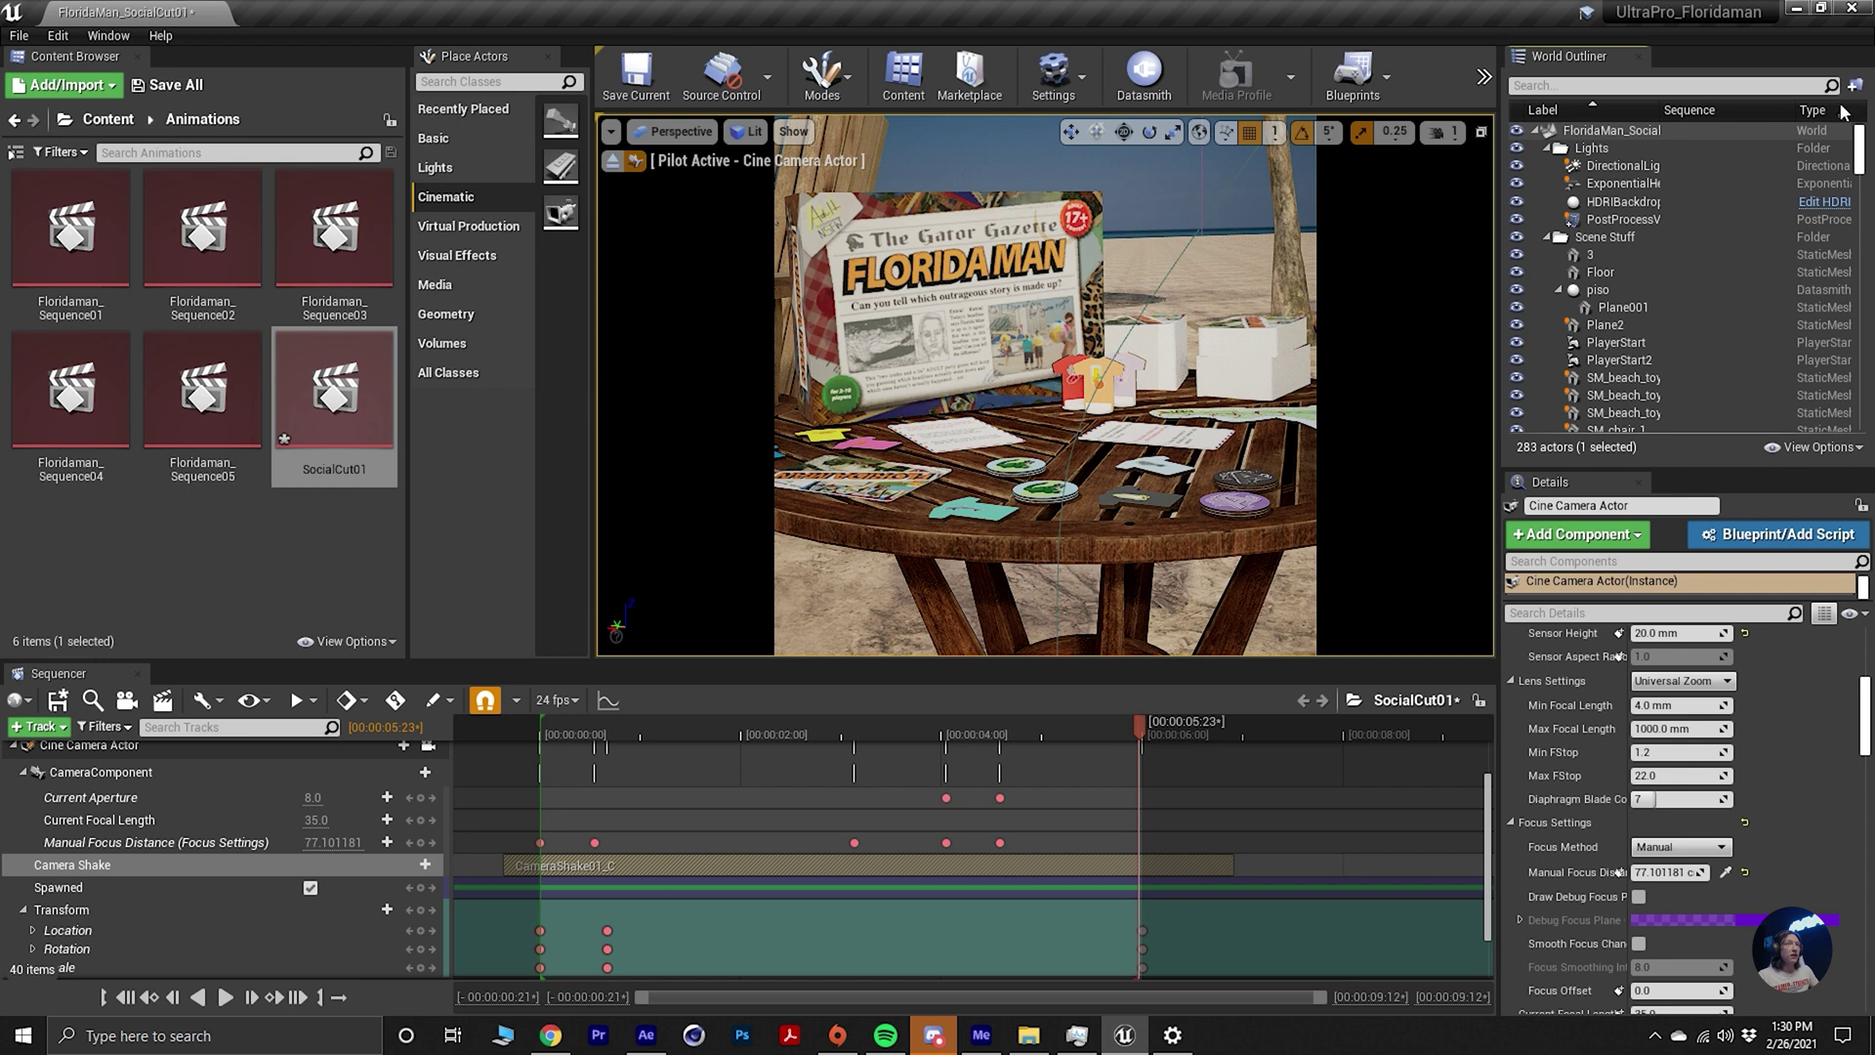
{"action": "left_click", "coordinate": [1631, 203]}
{"action": "left_click", "coordinate": [1629, 219]}
{"action": "scroll", "coordinate": [1694, 781], "scroll_direction": "down", "scroll_amount": 10}
{"action": "scroll", "coordinate": [1562, 782], "scroll_direction": "down", "scroll_amount": 3}
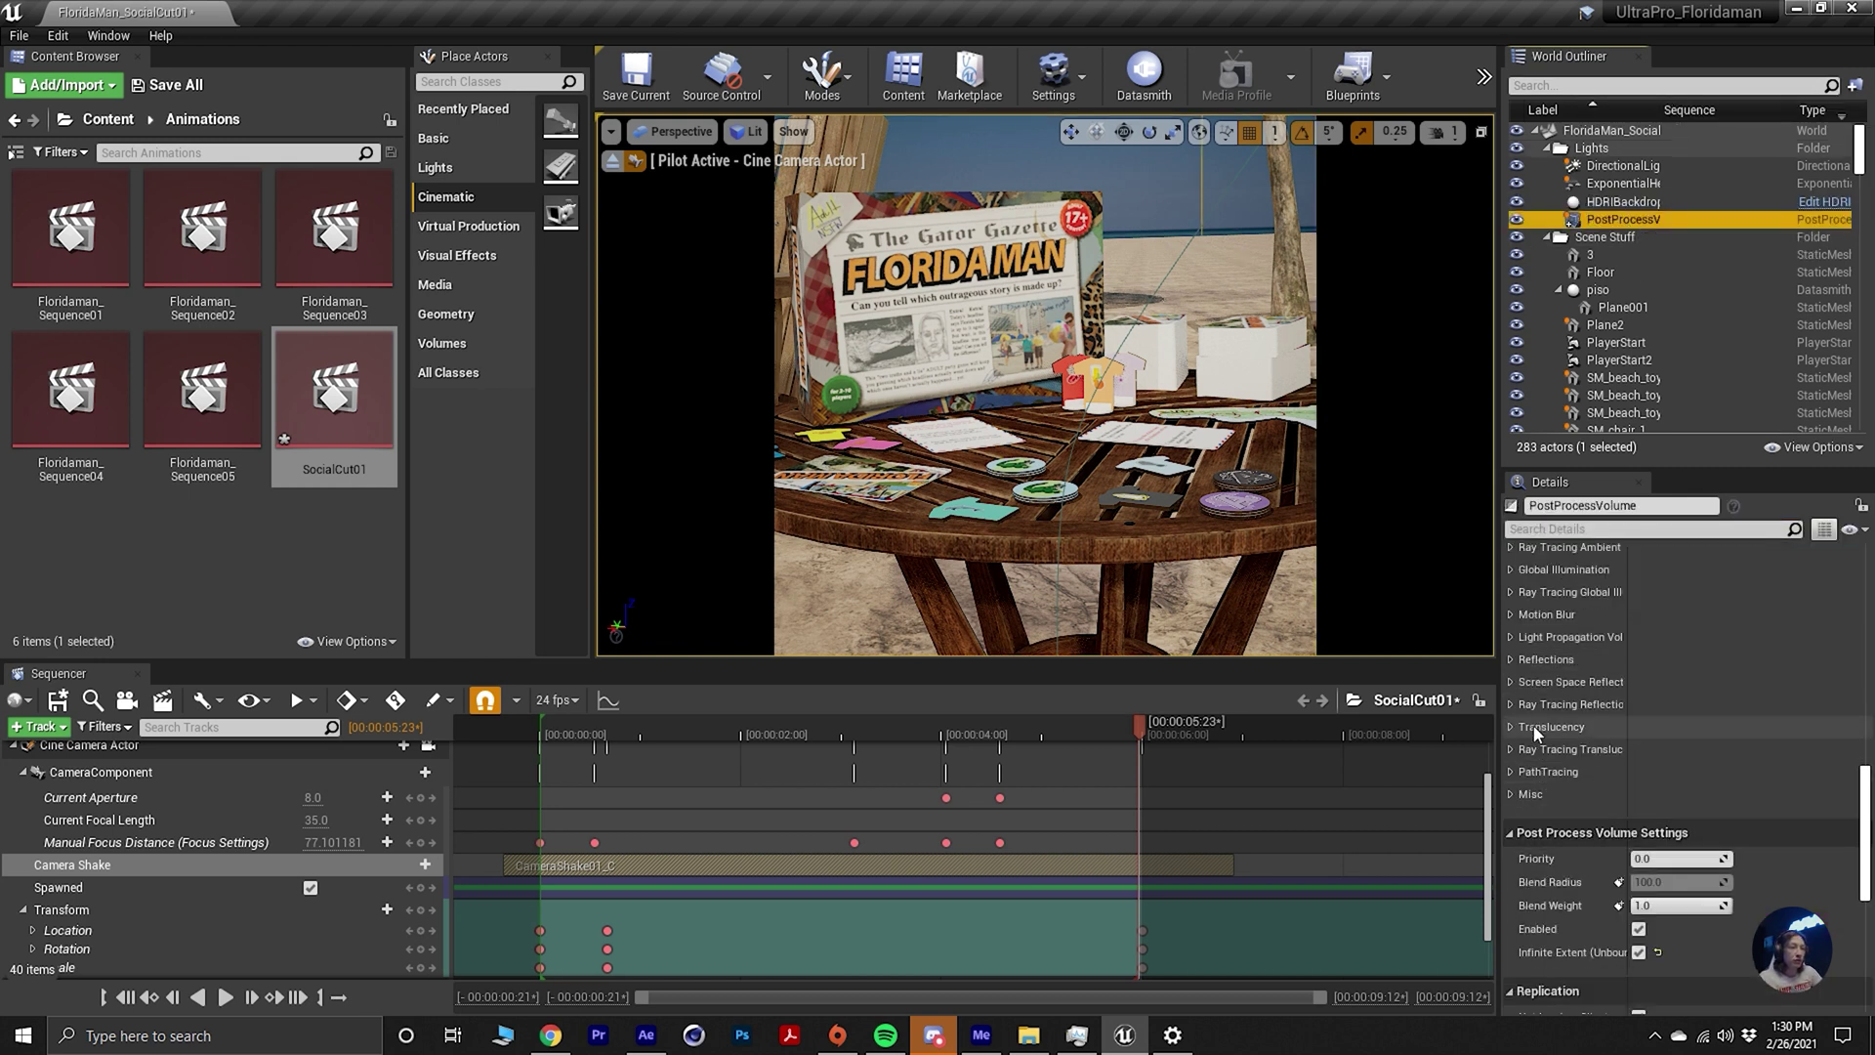
{"action": "left_click", "coordinate": [1511, 681]}
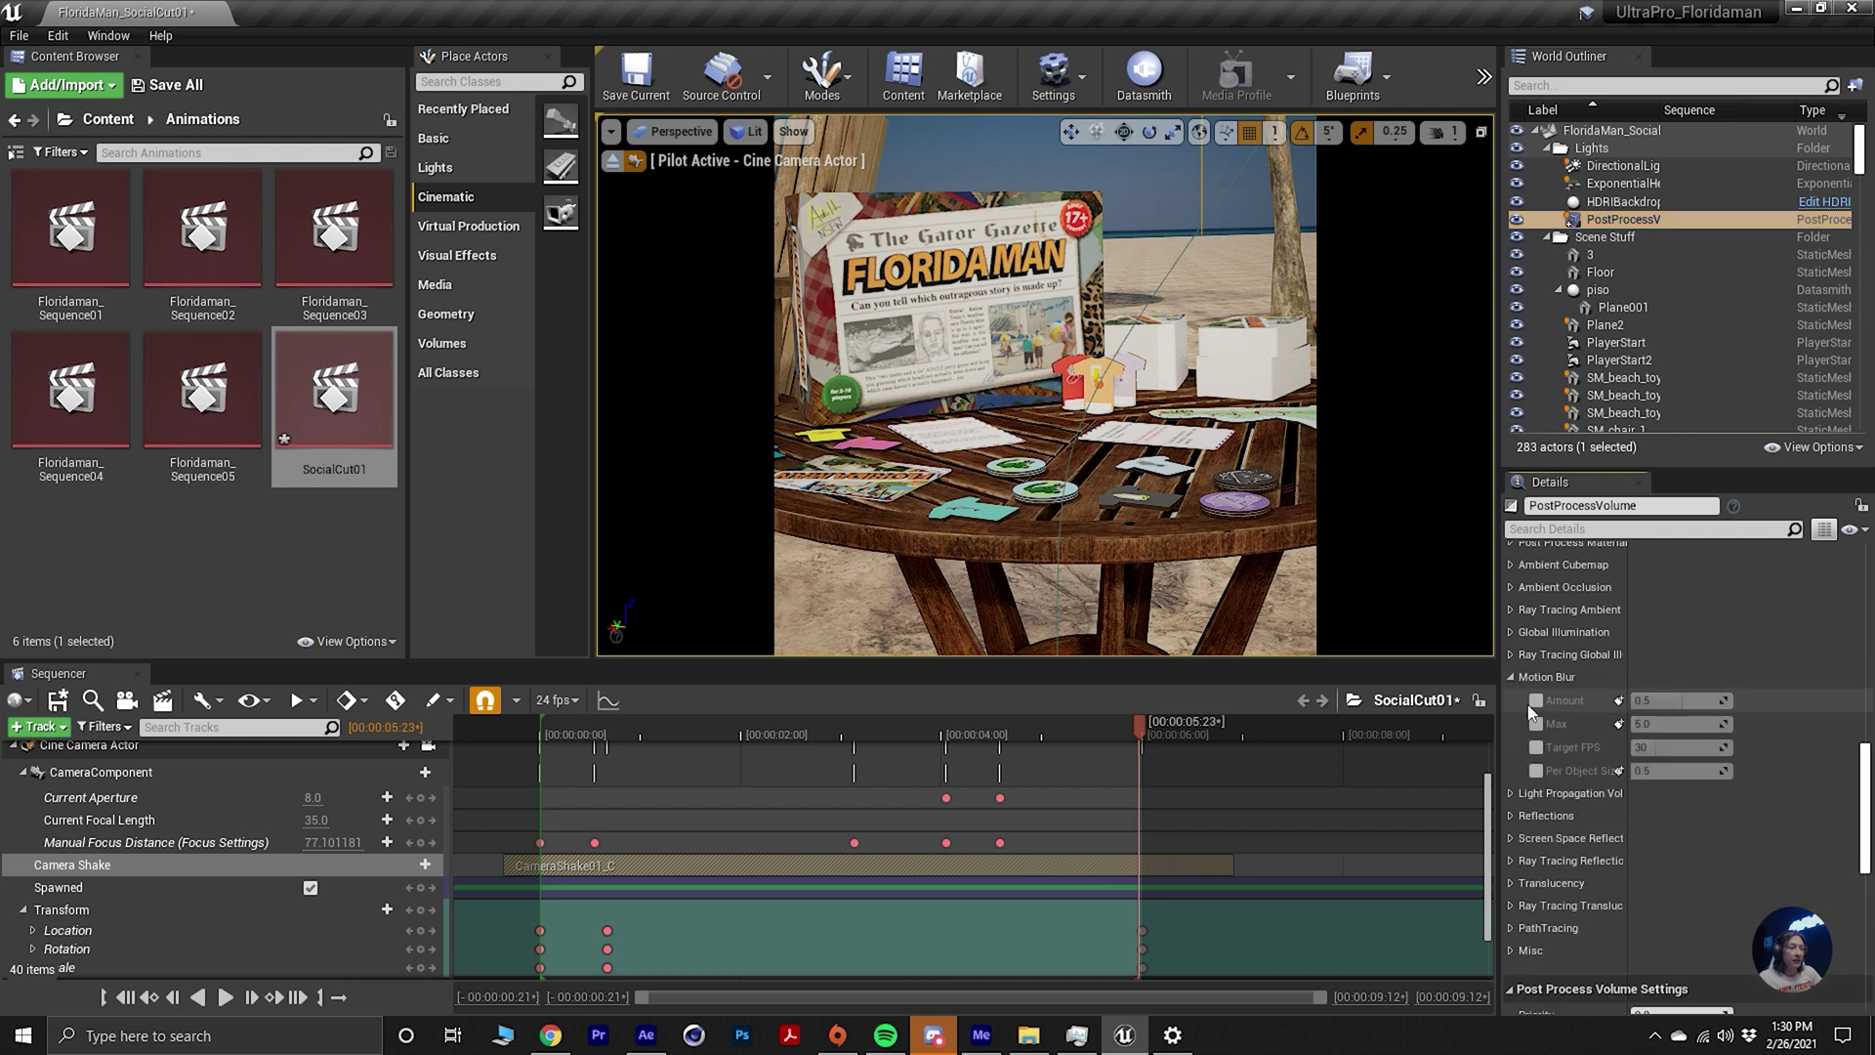
Enable all four Motion Blur overrides, set Target FPS to 24 and Amount to 0.2, and play the sequence to check the blur.
{"action": "left_click", "coordinate": [1535, 724]}
{"action": "left_click", "coordinate": [1535, 747]}
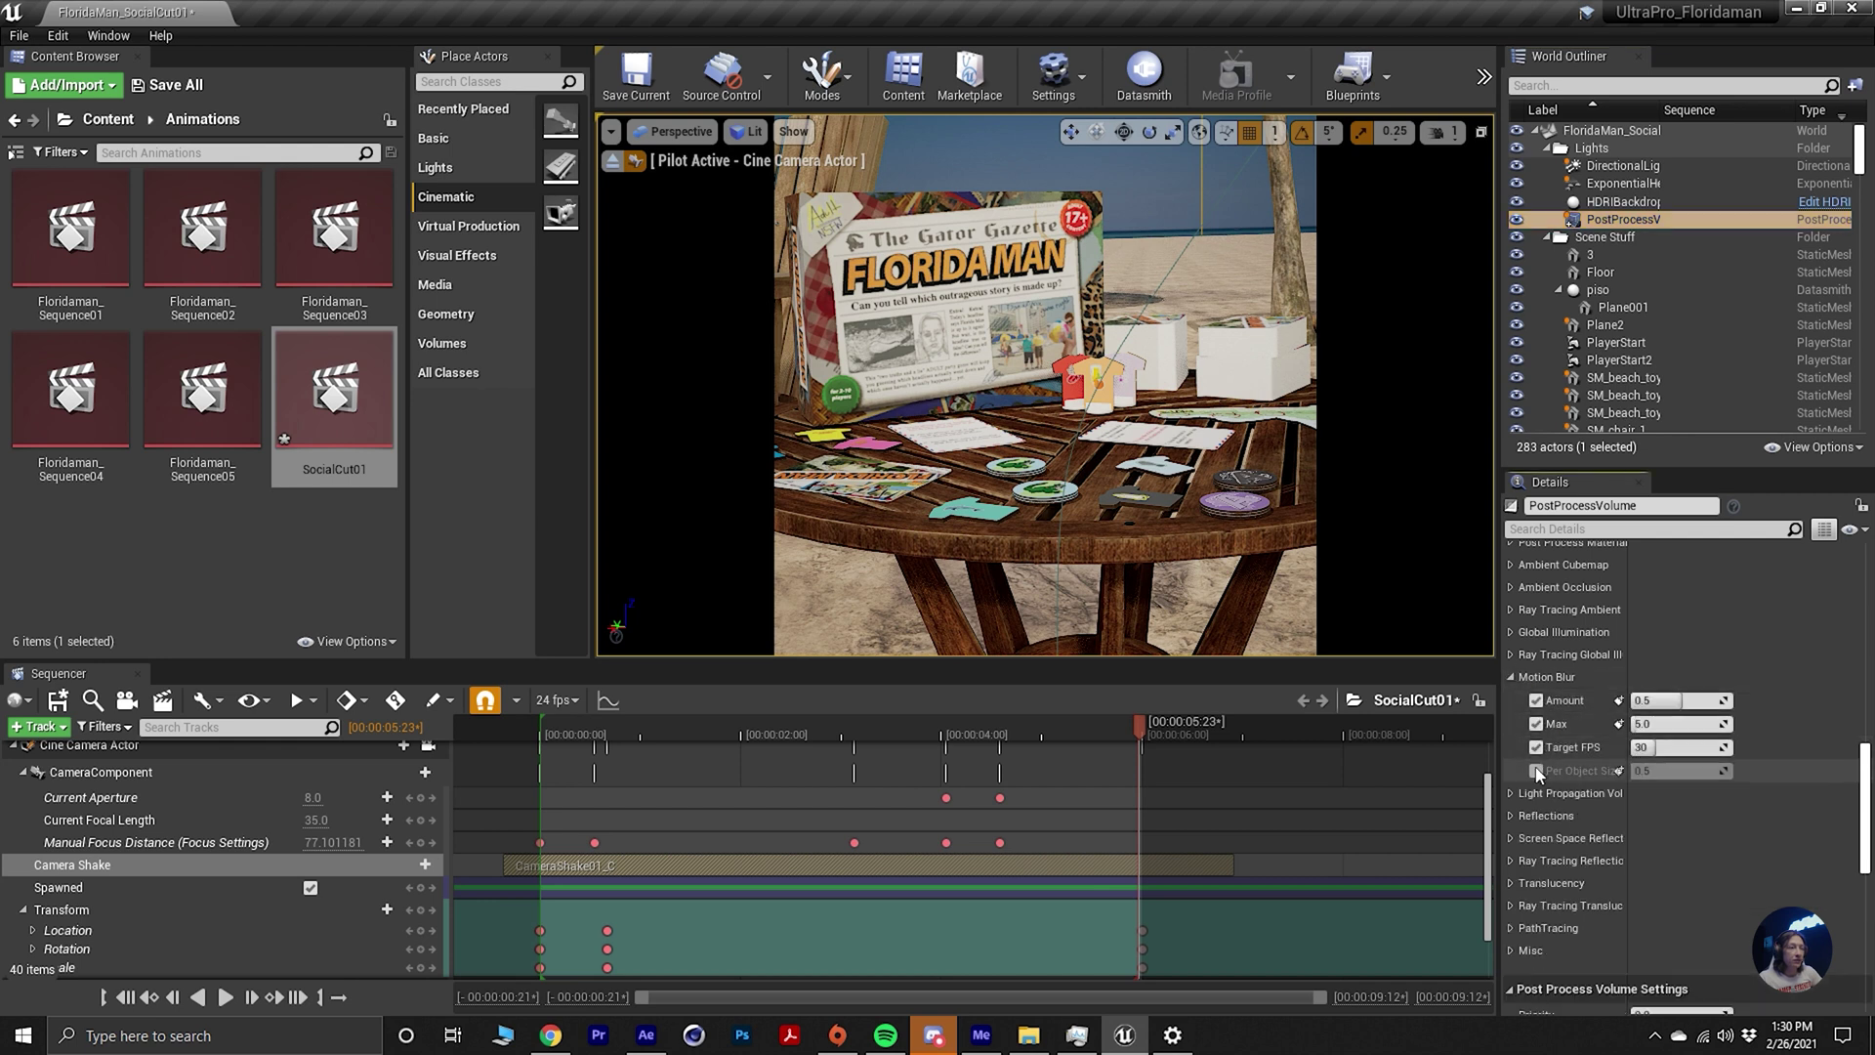
{"action": "left_click", "coordinate": [1535, 770]}
{"action": "left_click", "coordinate": [1641, 747]}
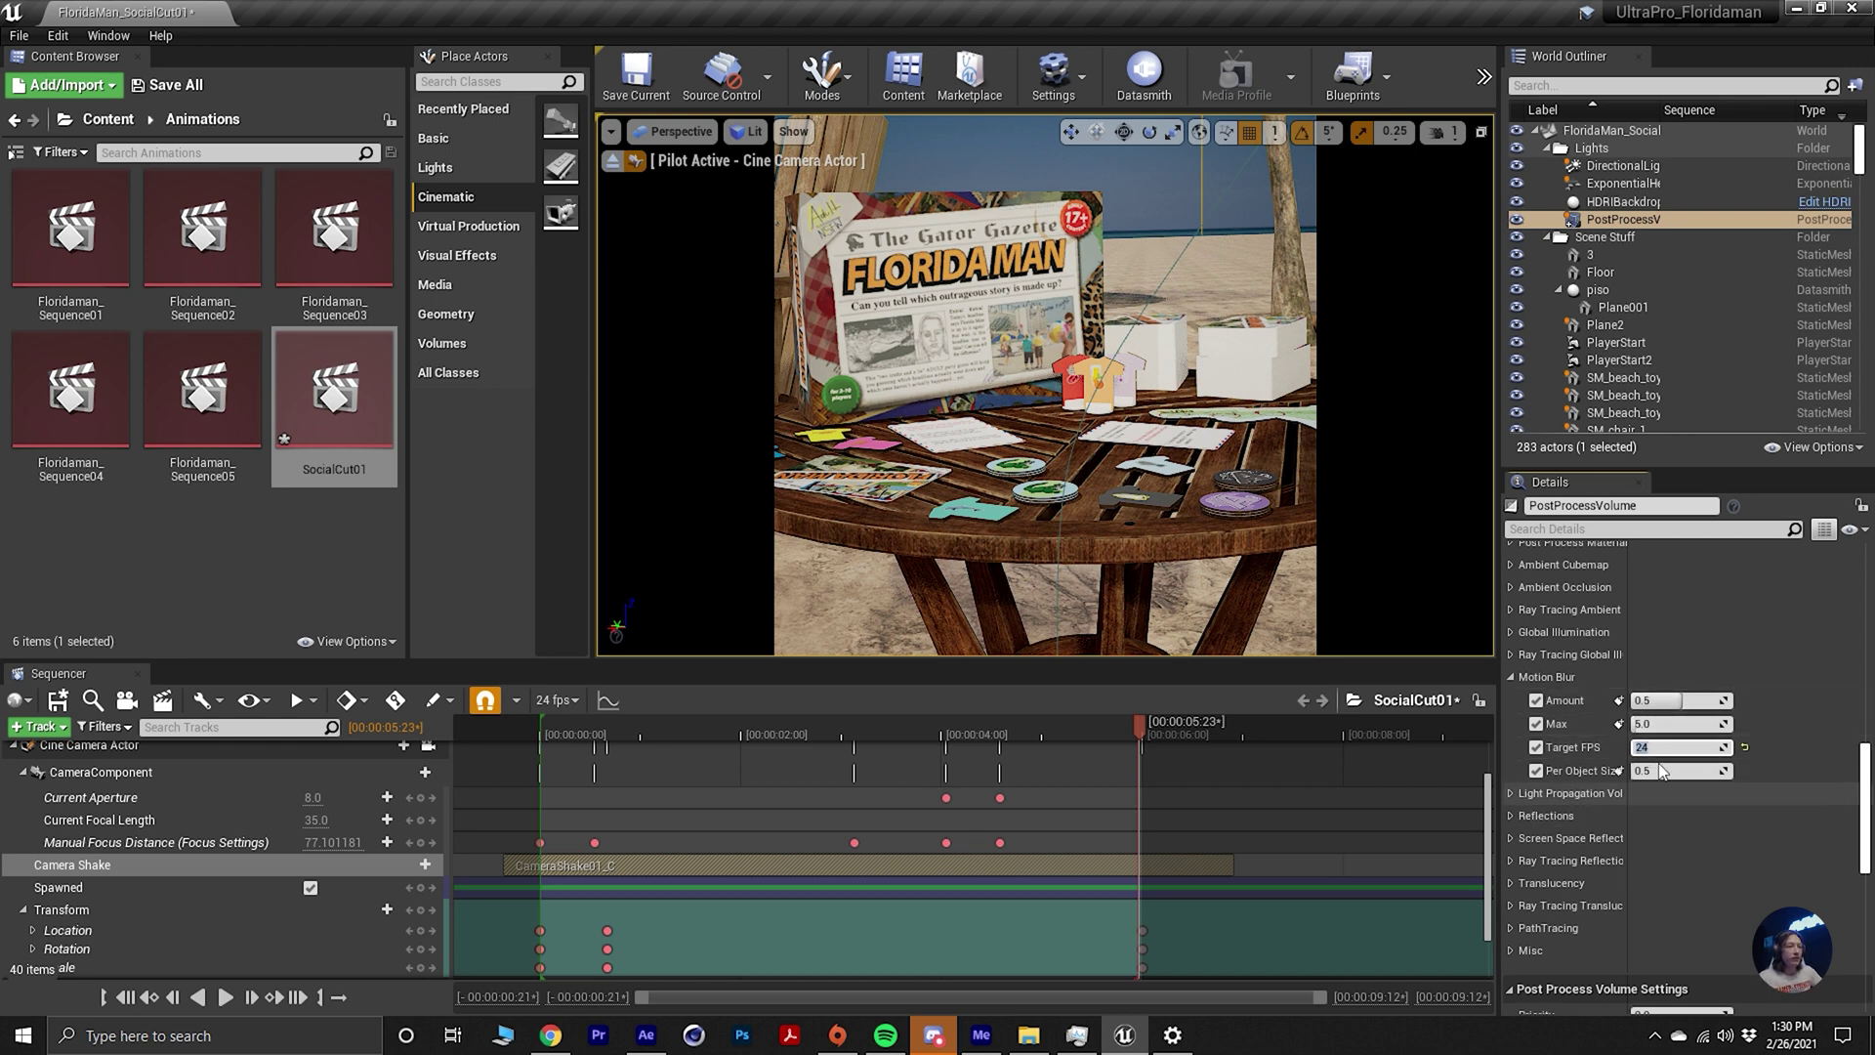
{"action": "key", "text": "Return"}
{"action": "left_click_drag", "start_coordinate": [683, 731], "coordinate": [550, 730]}
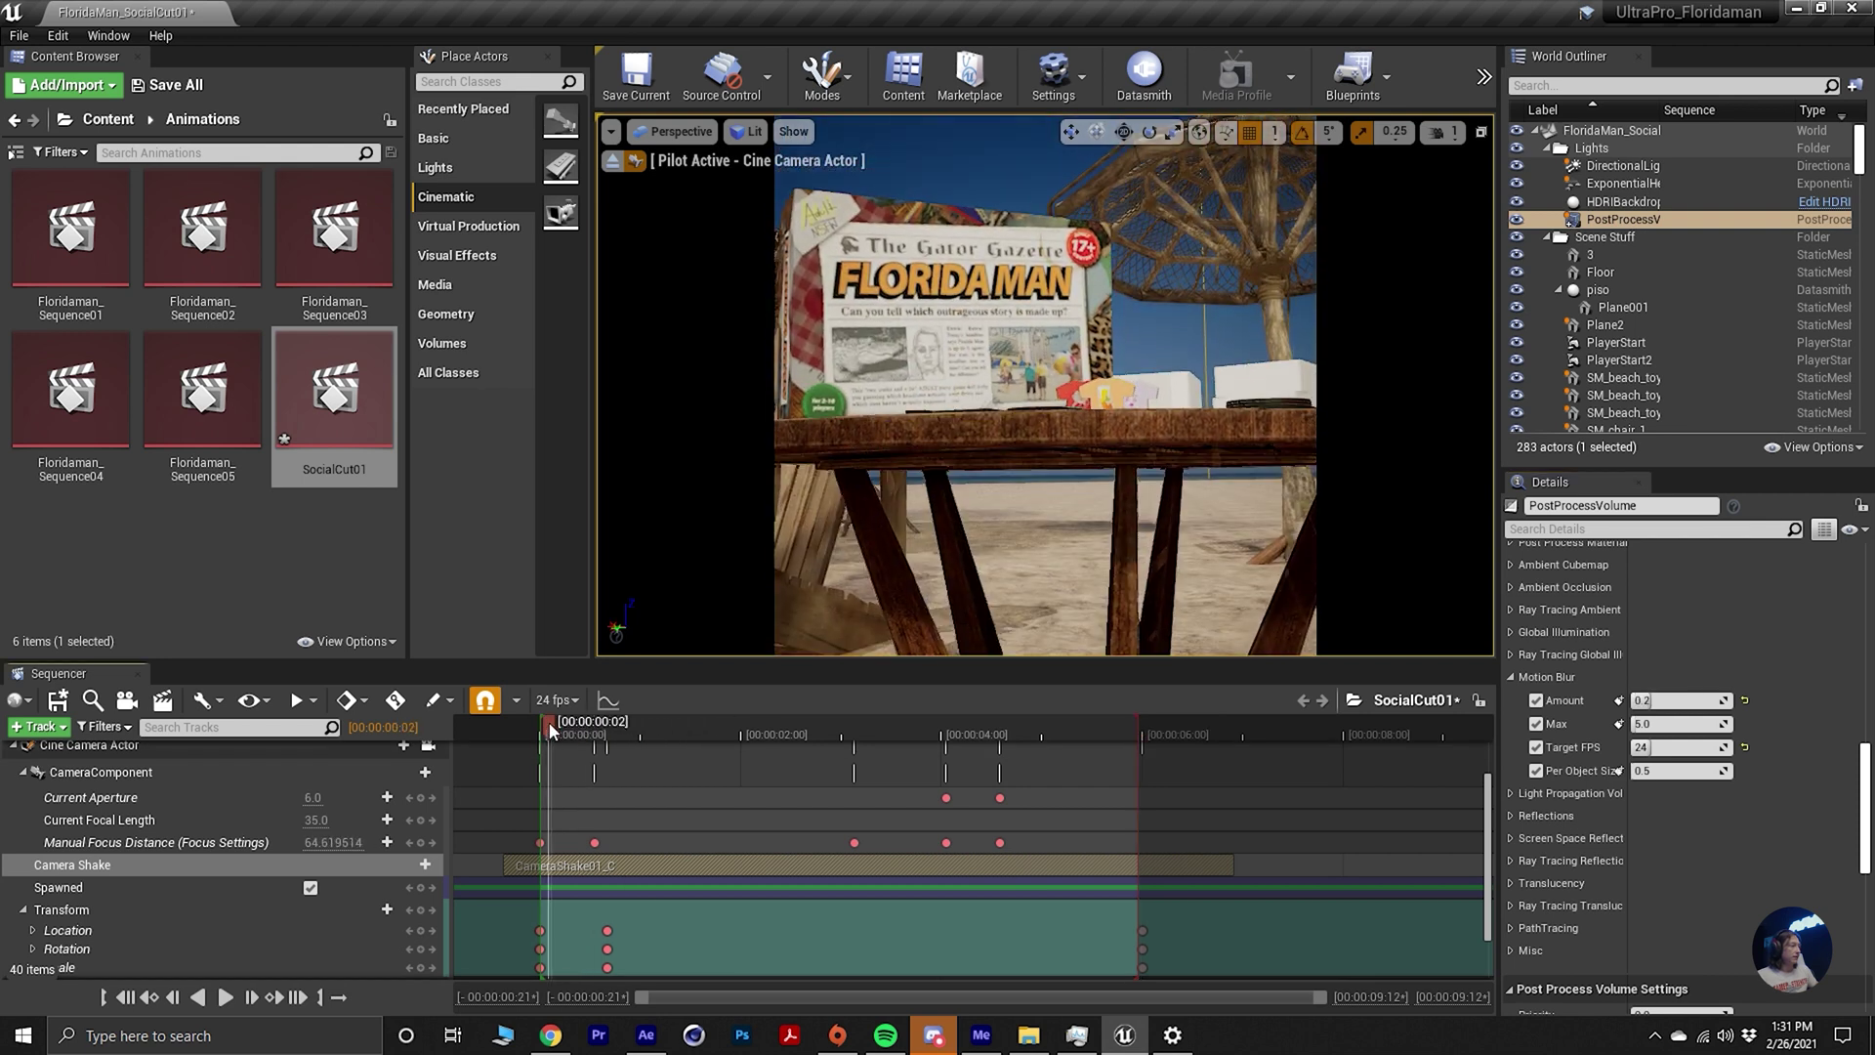
{"action": "key", "text": "space"}
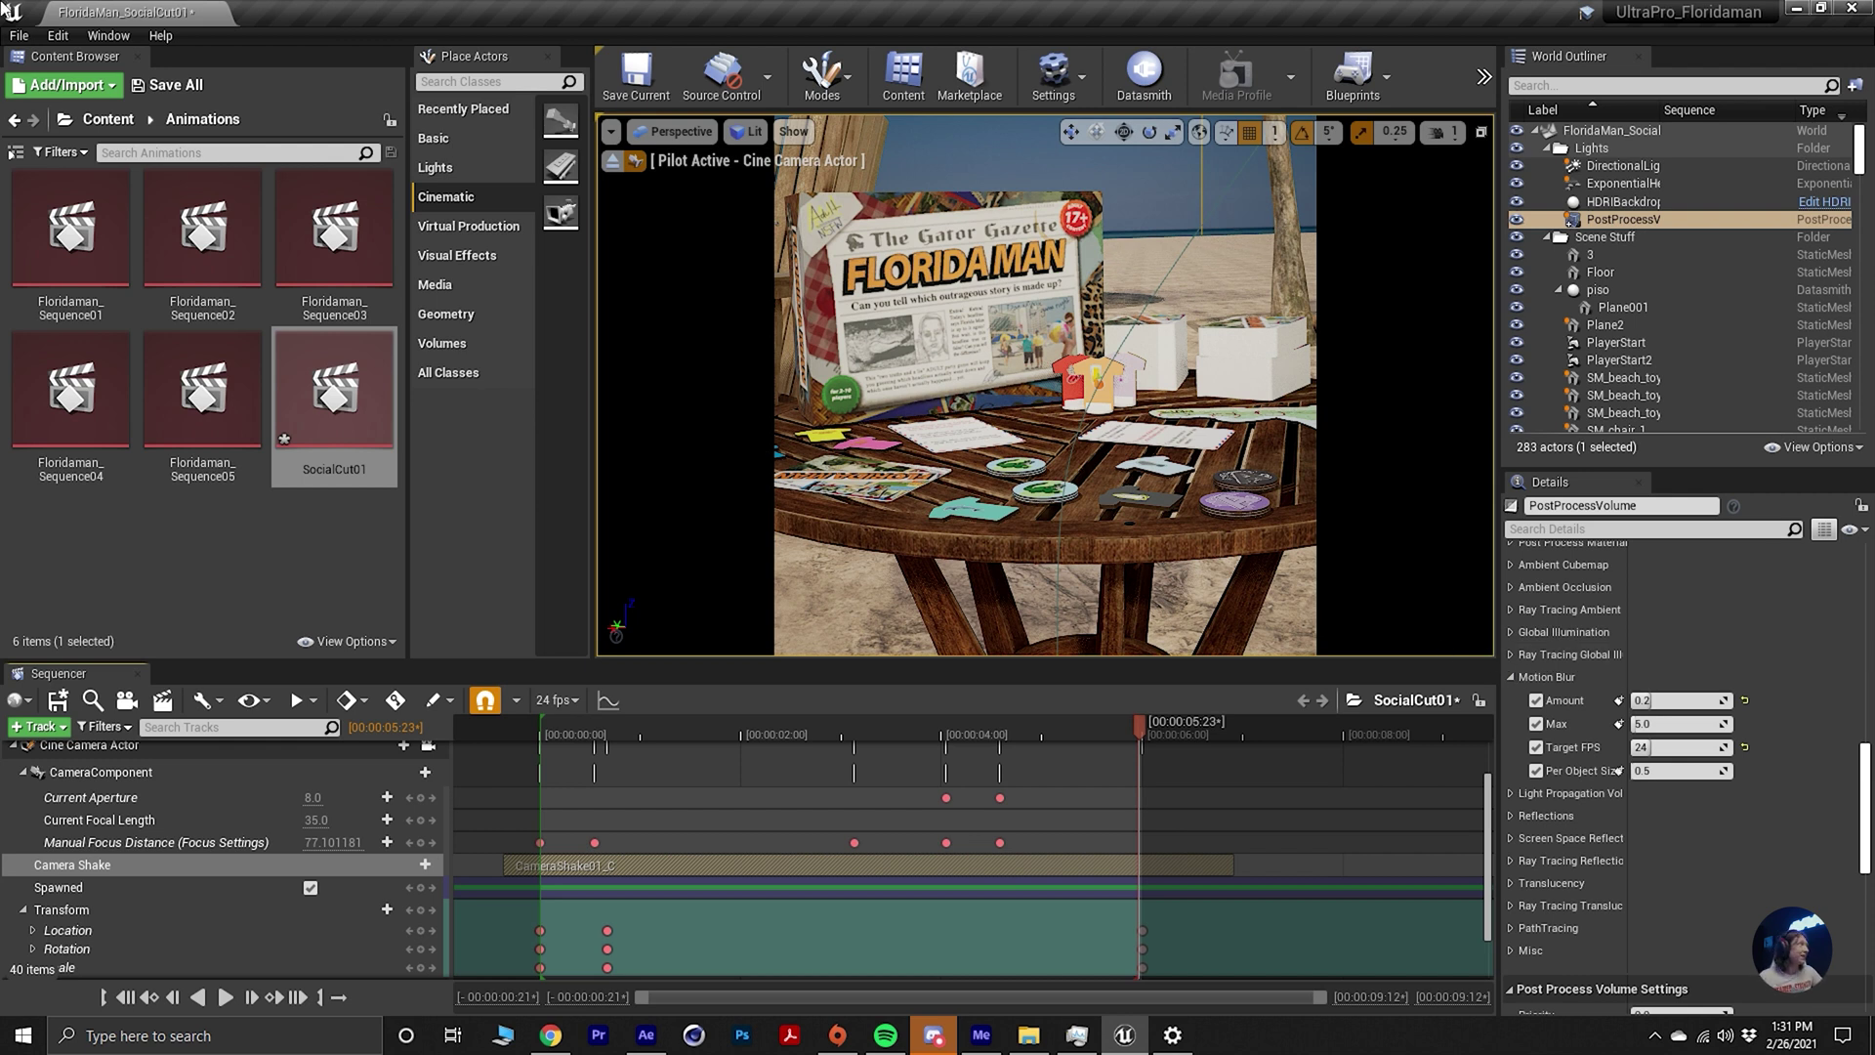
Replace the Floridaman_Sequence05 job in the Movie Render Queue with a new job for SocialCut01.
{"action": "left_click", "coordinate": [117, 37]}
{"action": "mouse_move", "coordinate": [125, 66]}
{"action": "left_click", "coordinate": [390, 71]}
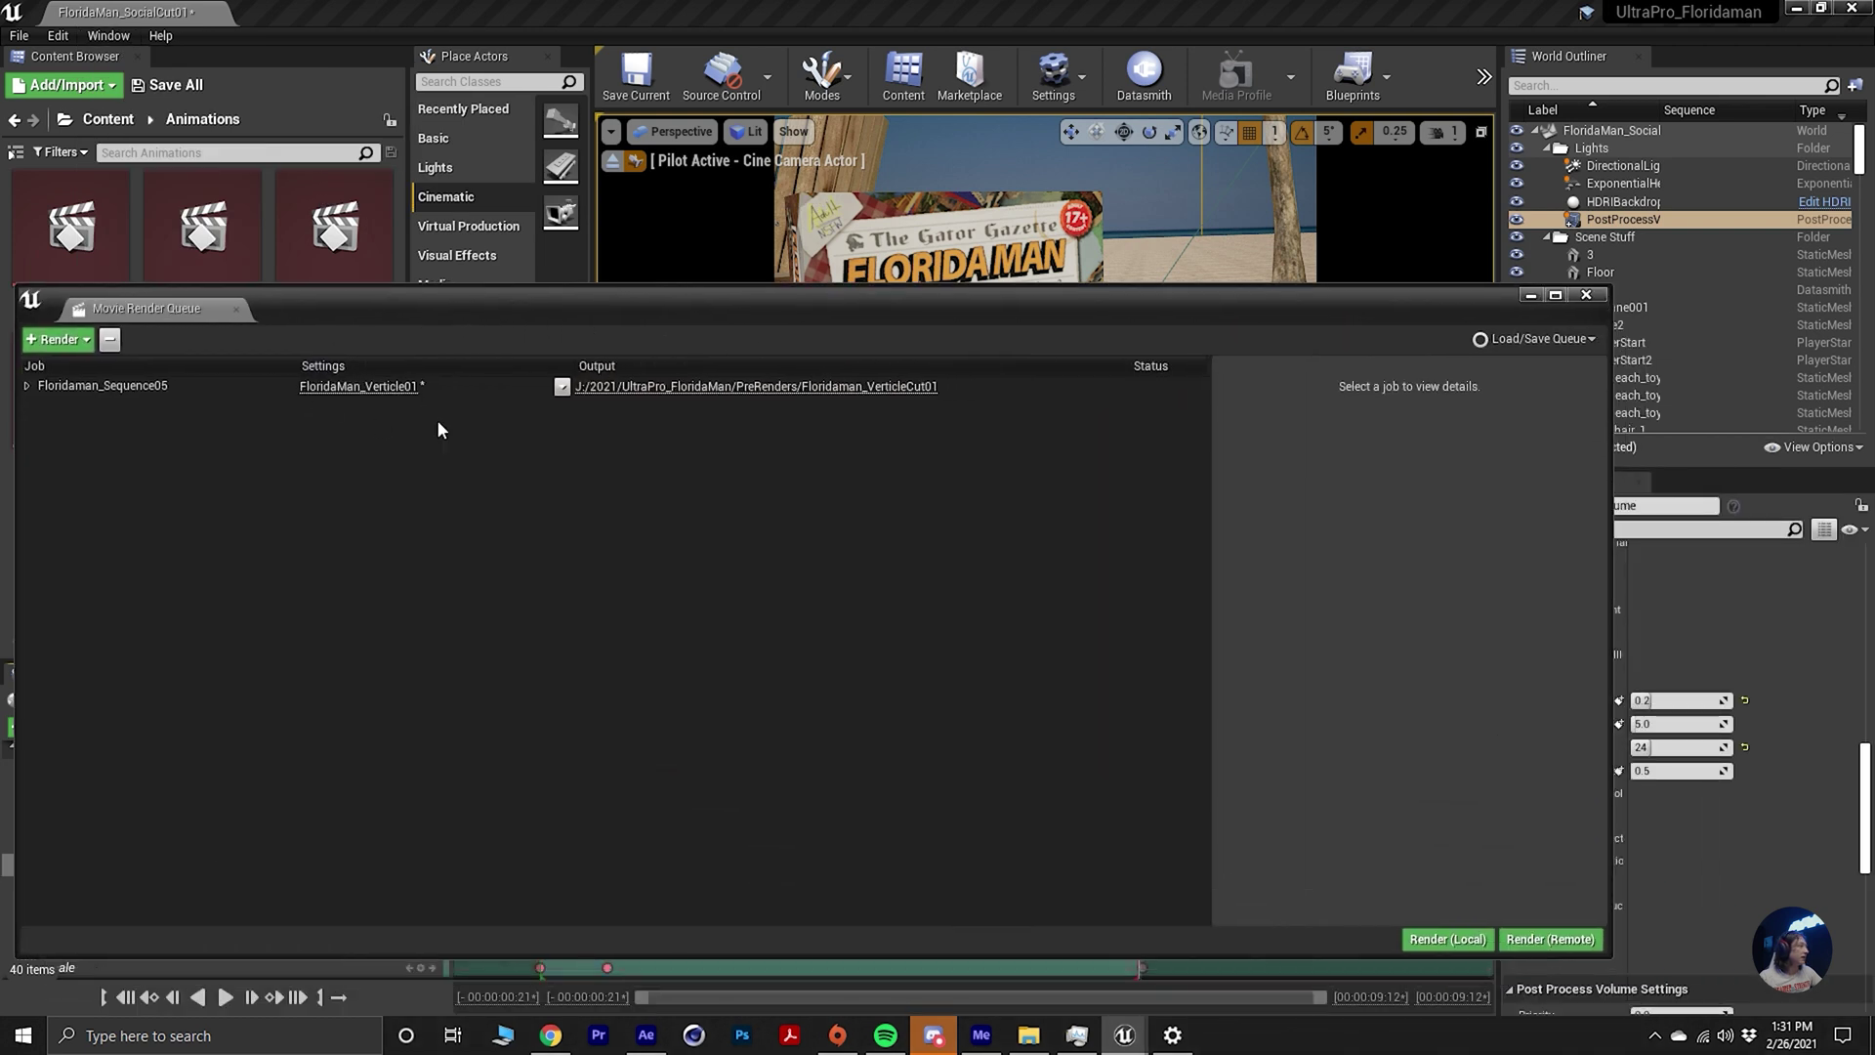
{"action": "left_click", "coordinate": [494, 379]}
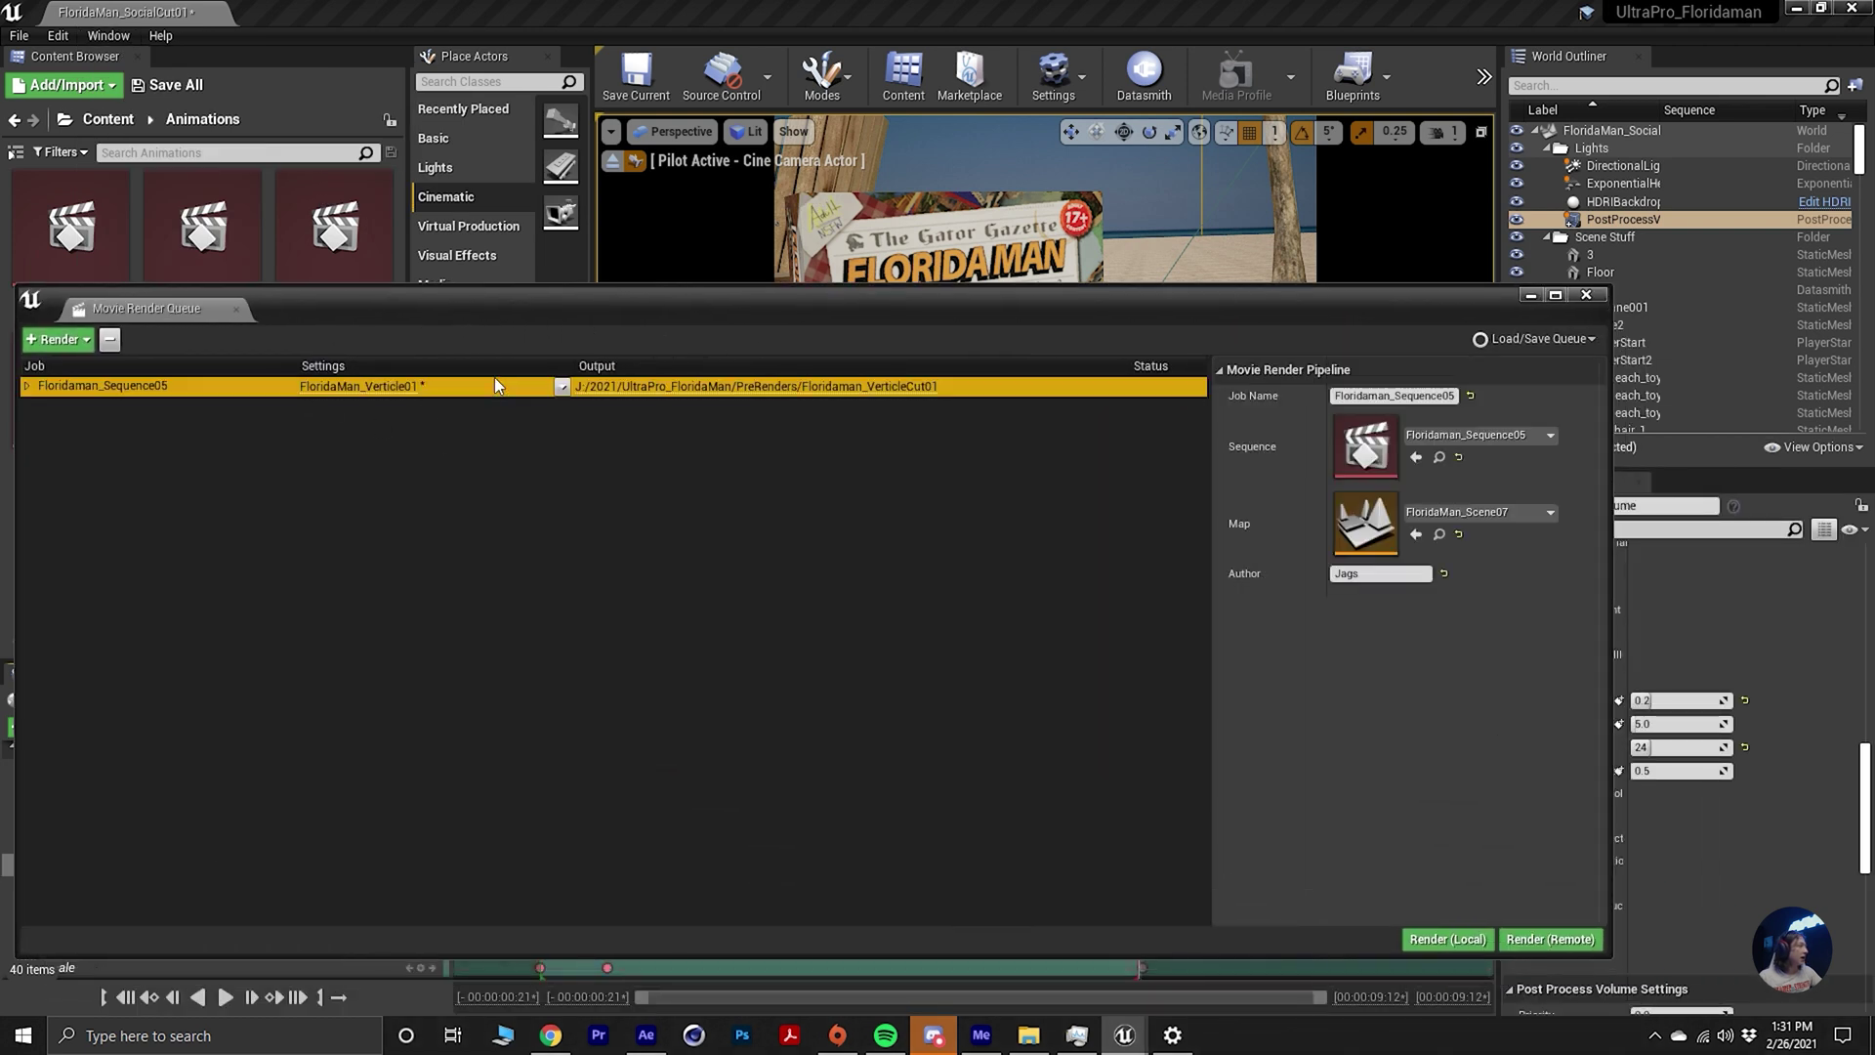
{"action": "key", "text": "Delete"}
{"action": "left_click", "coordinate": [61, 339]}
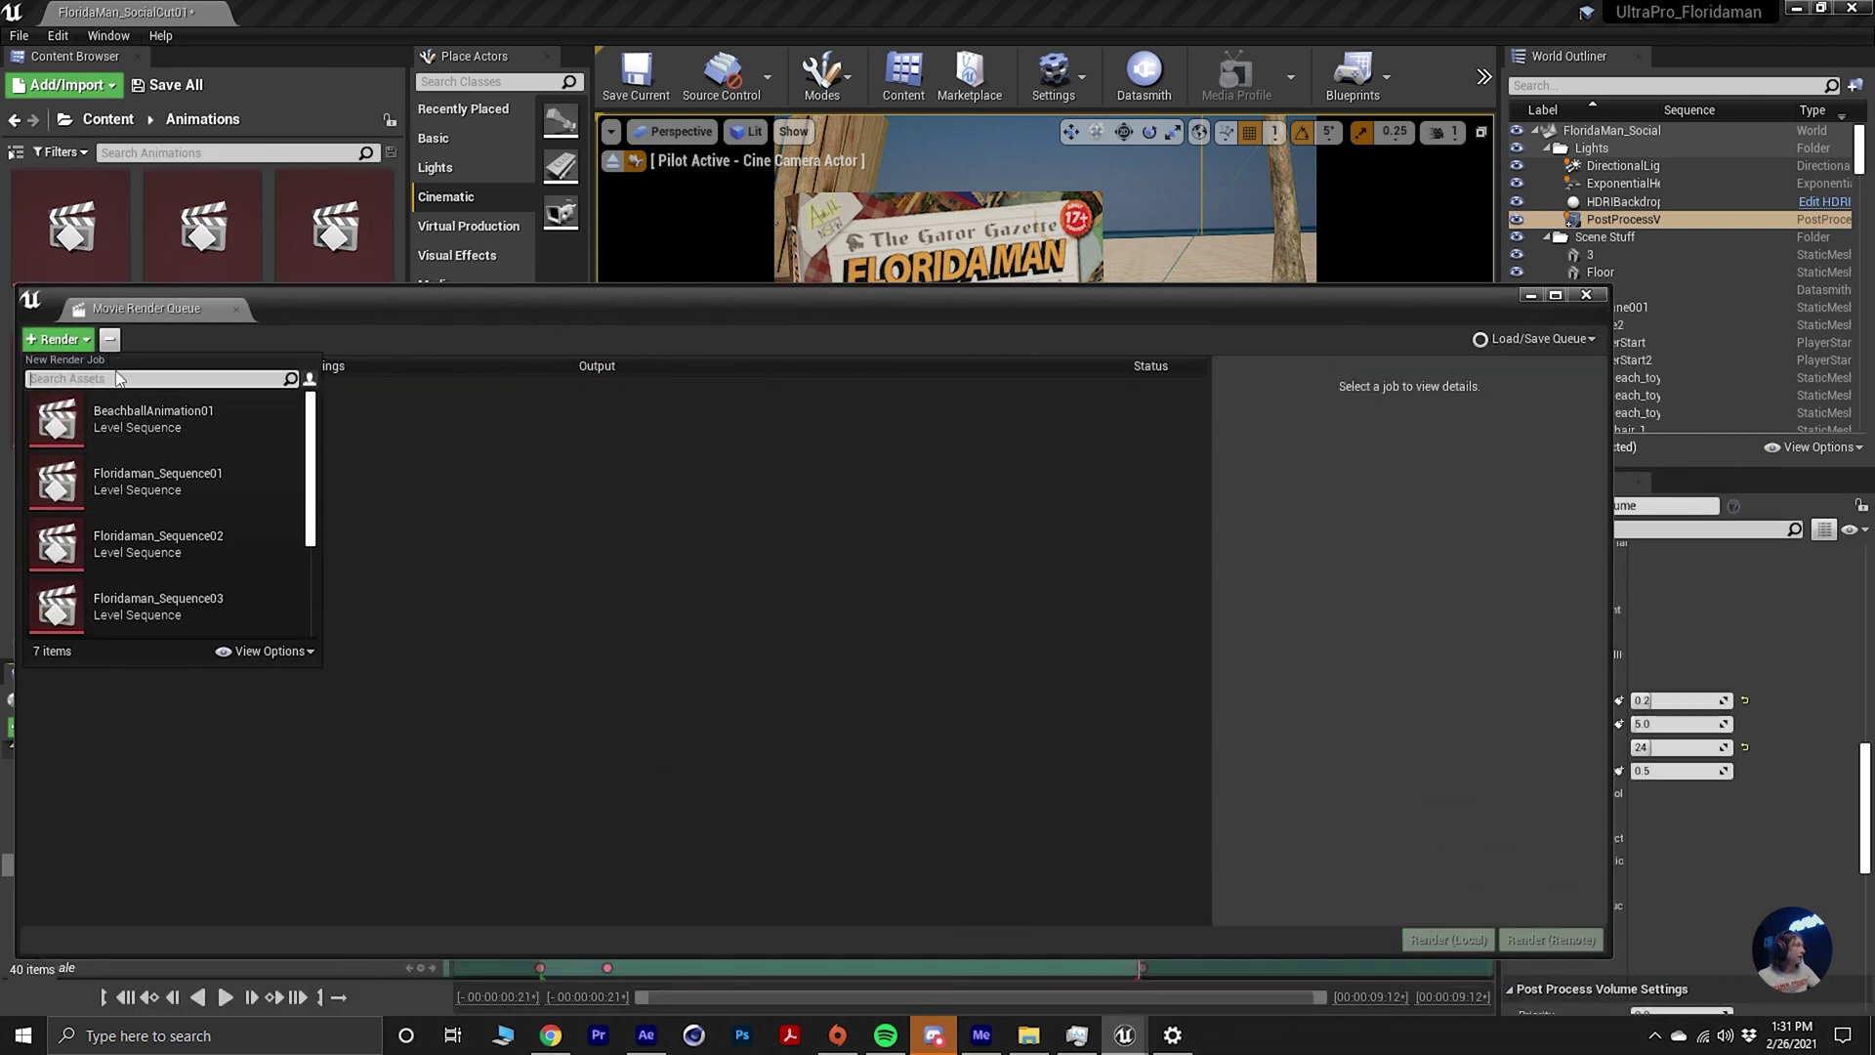
{"action": "scroll", "coordinate": [146, 508], "scroll_direction": "down", "scroll_amount": 3}
{"action": "left_click", "coordinate": [127, 605]}
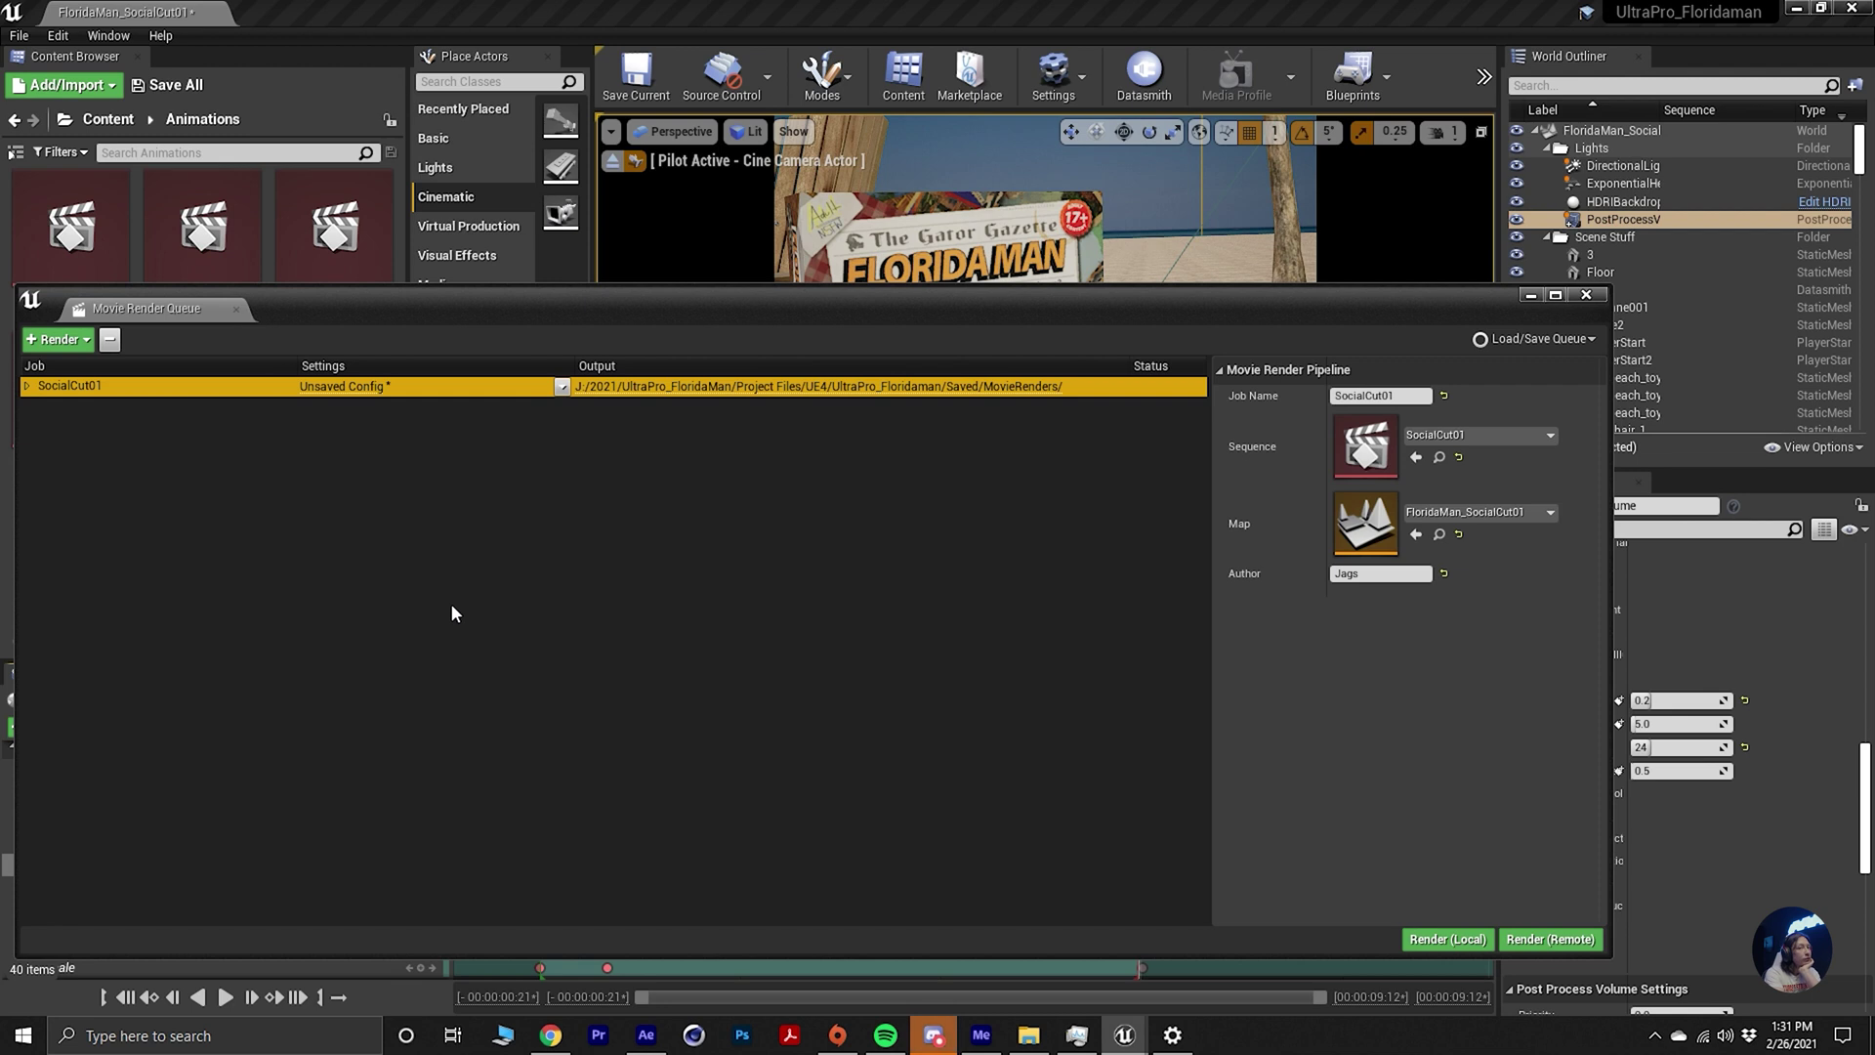
Load the Floridaman_Render_1x1 preset into the SocialCut01 job's render settings.
{"action": "left_click", "coordinate": [346, 391]}
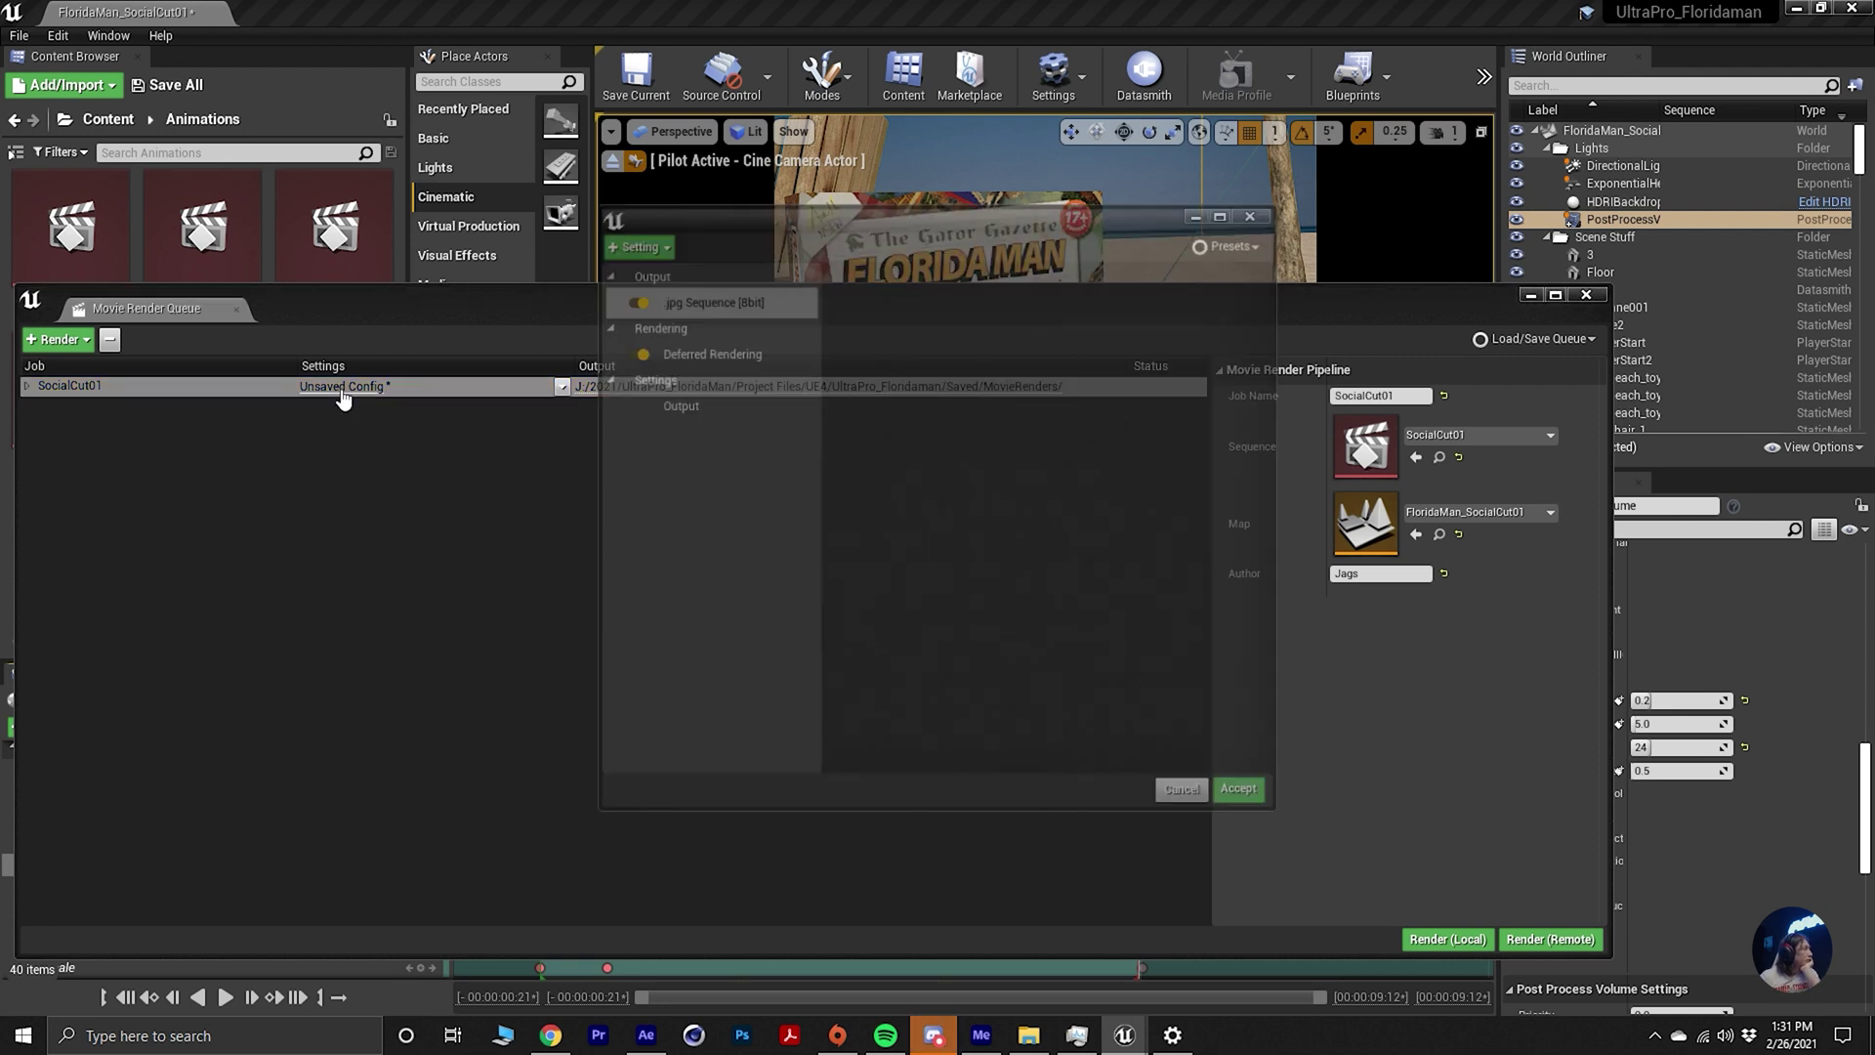
{"action": "left_click", "coordinate": [1226, 242]}
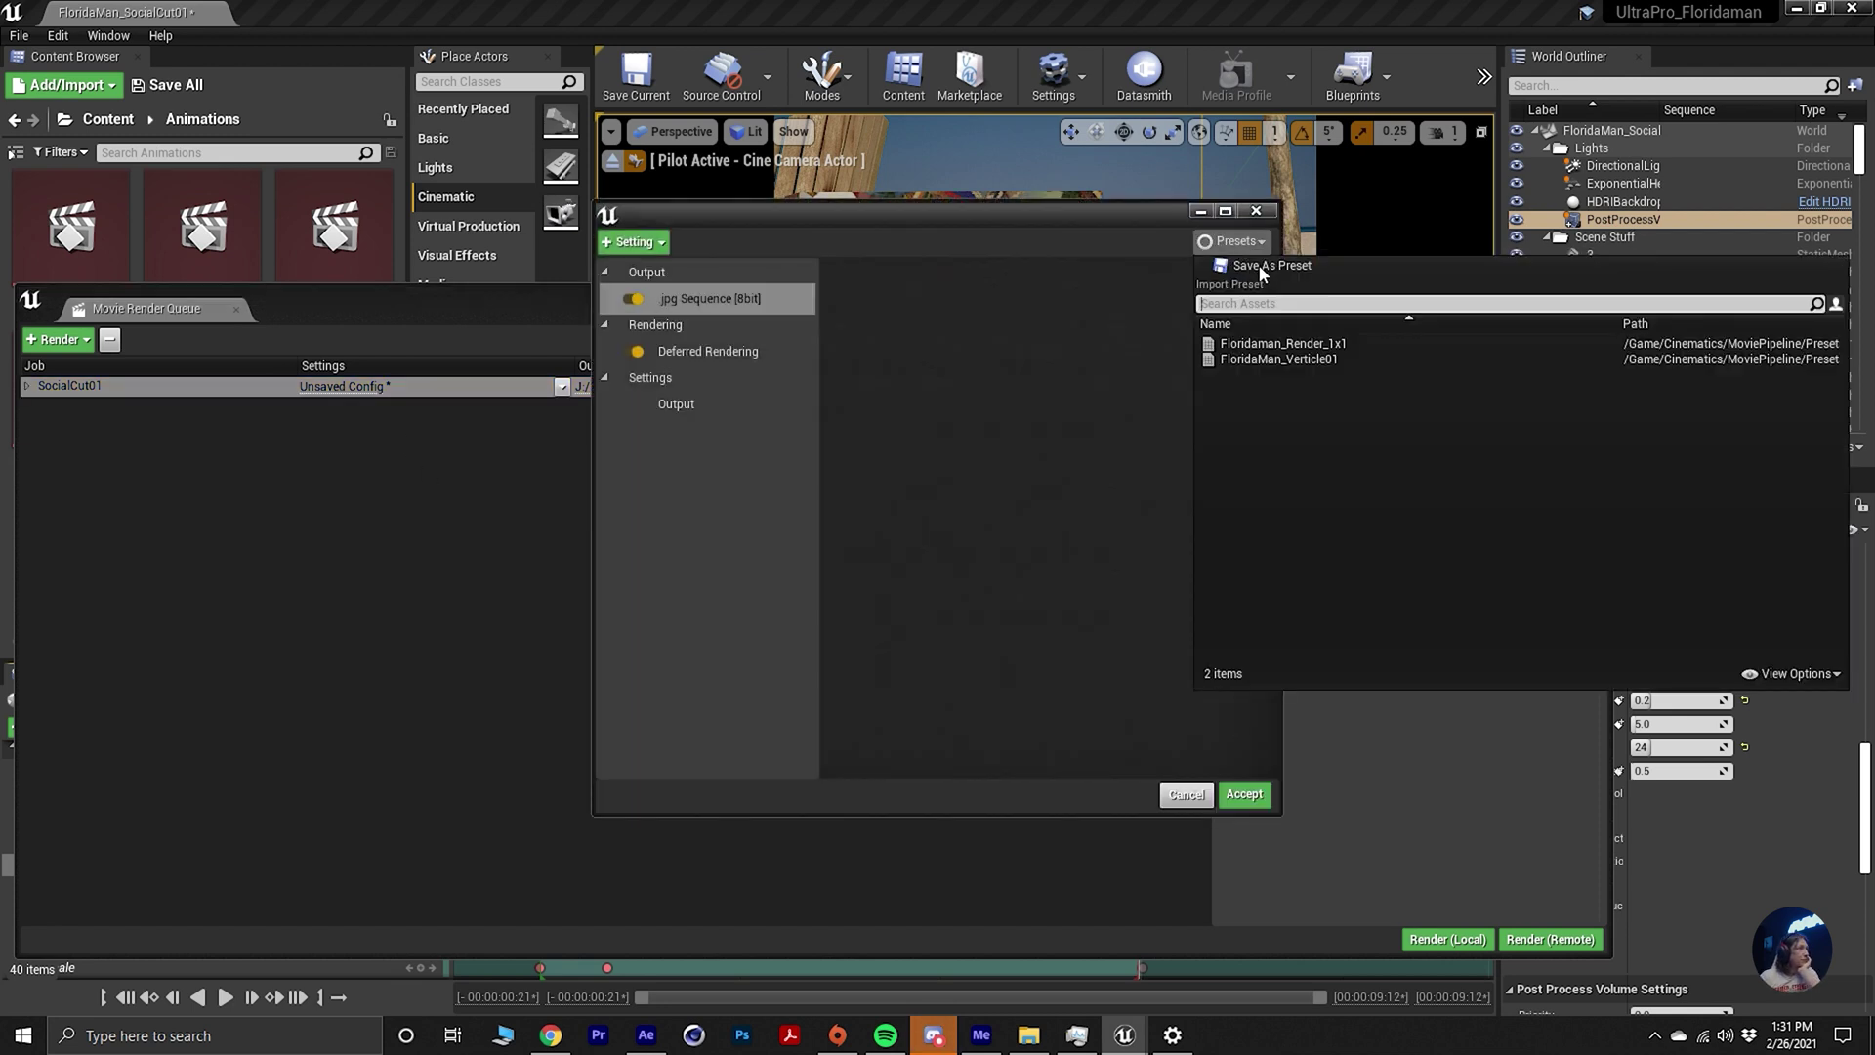
{"action": "left_click", "coordinate": [1283, 360]}
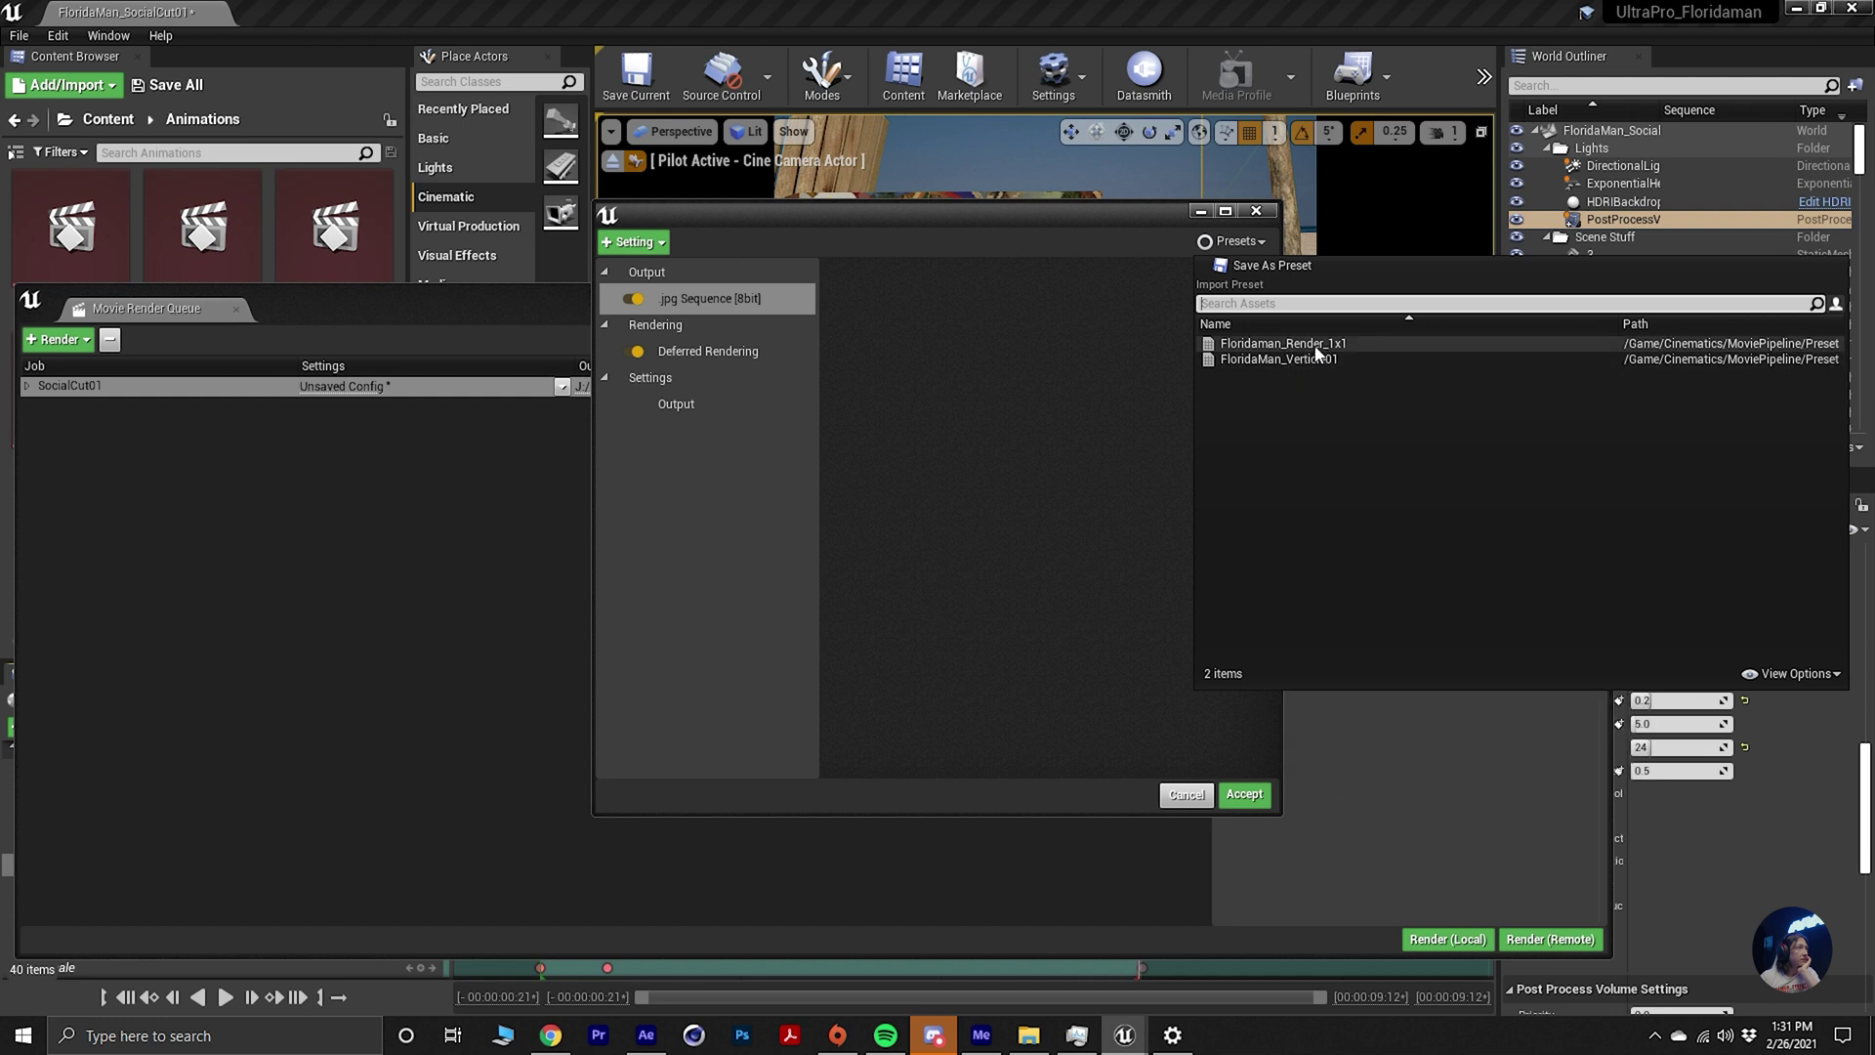
Set the render's output directory to a new folder named Floridaman_SocialCut01 inside PreRenders.
{"action": "left_click", "coordinate": [739, 429]}
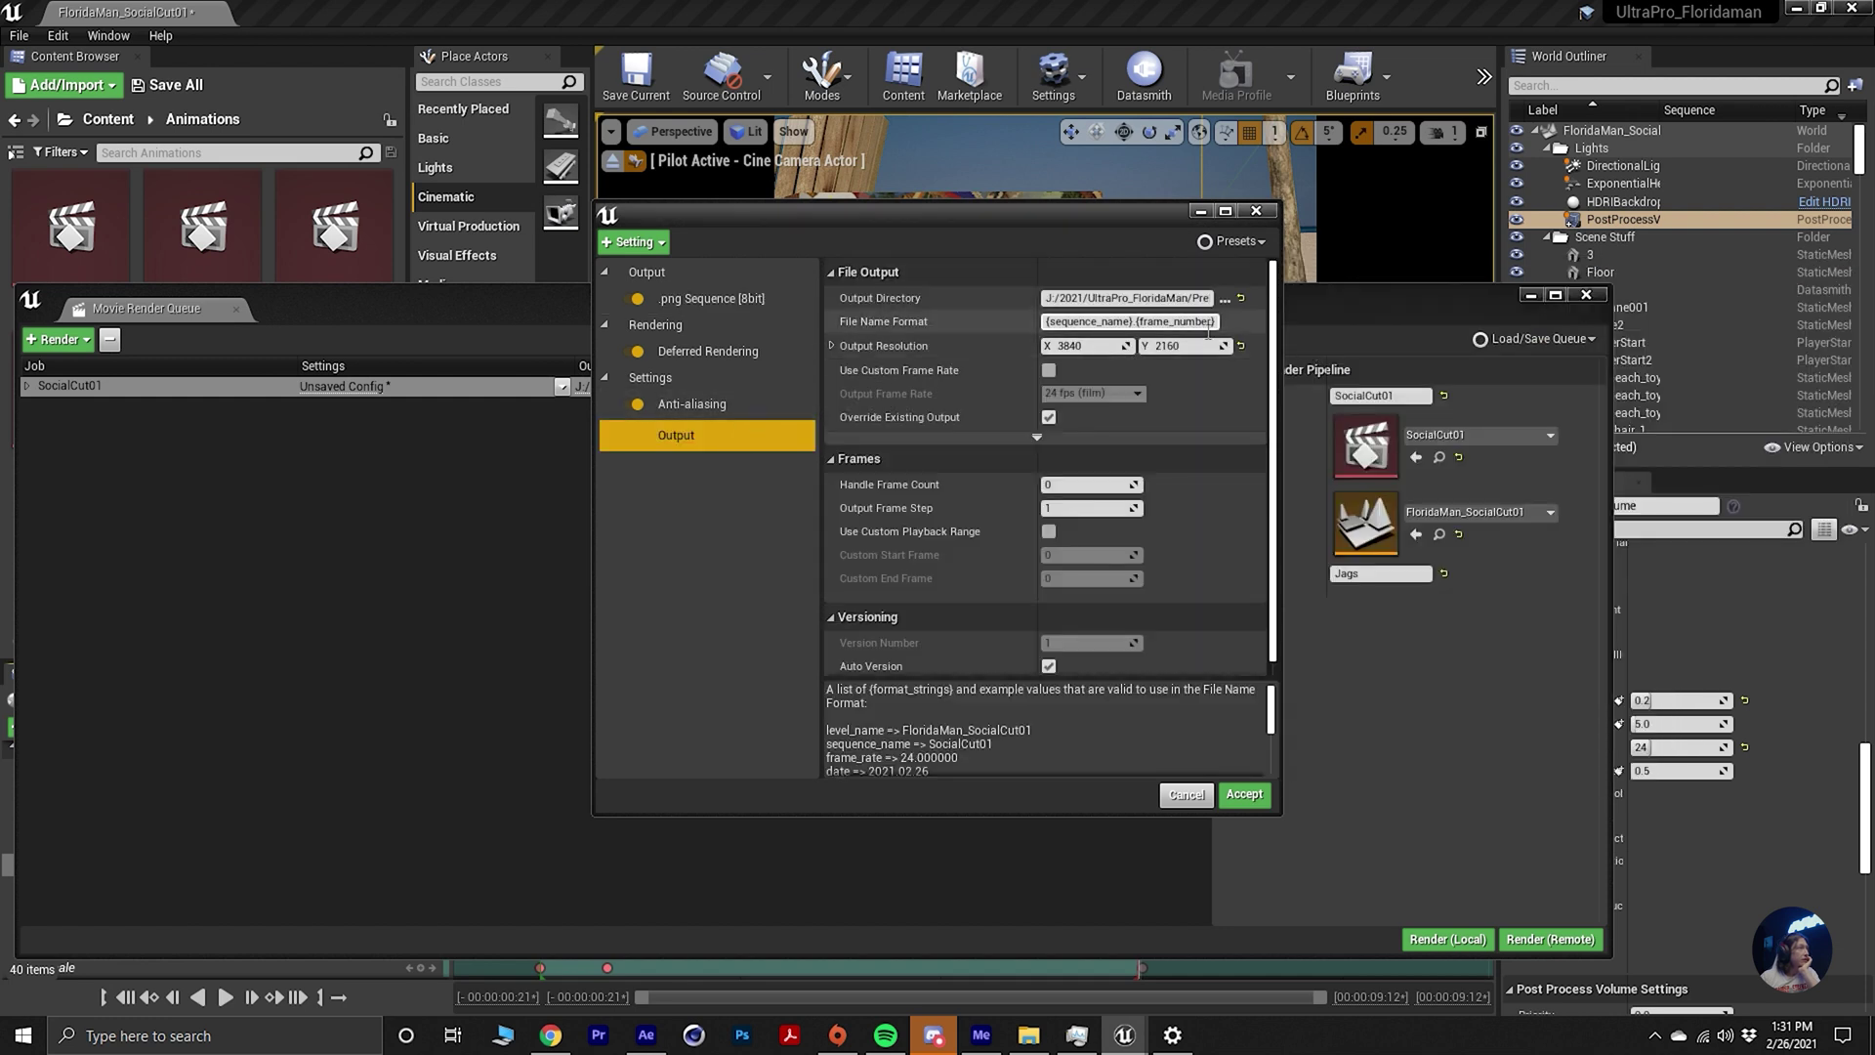
{"action": "left_click", "coordinate": [1225, 299]}
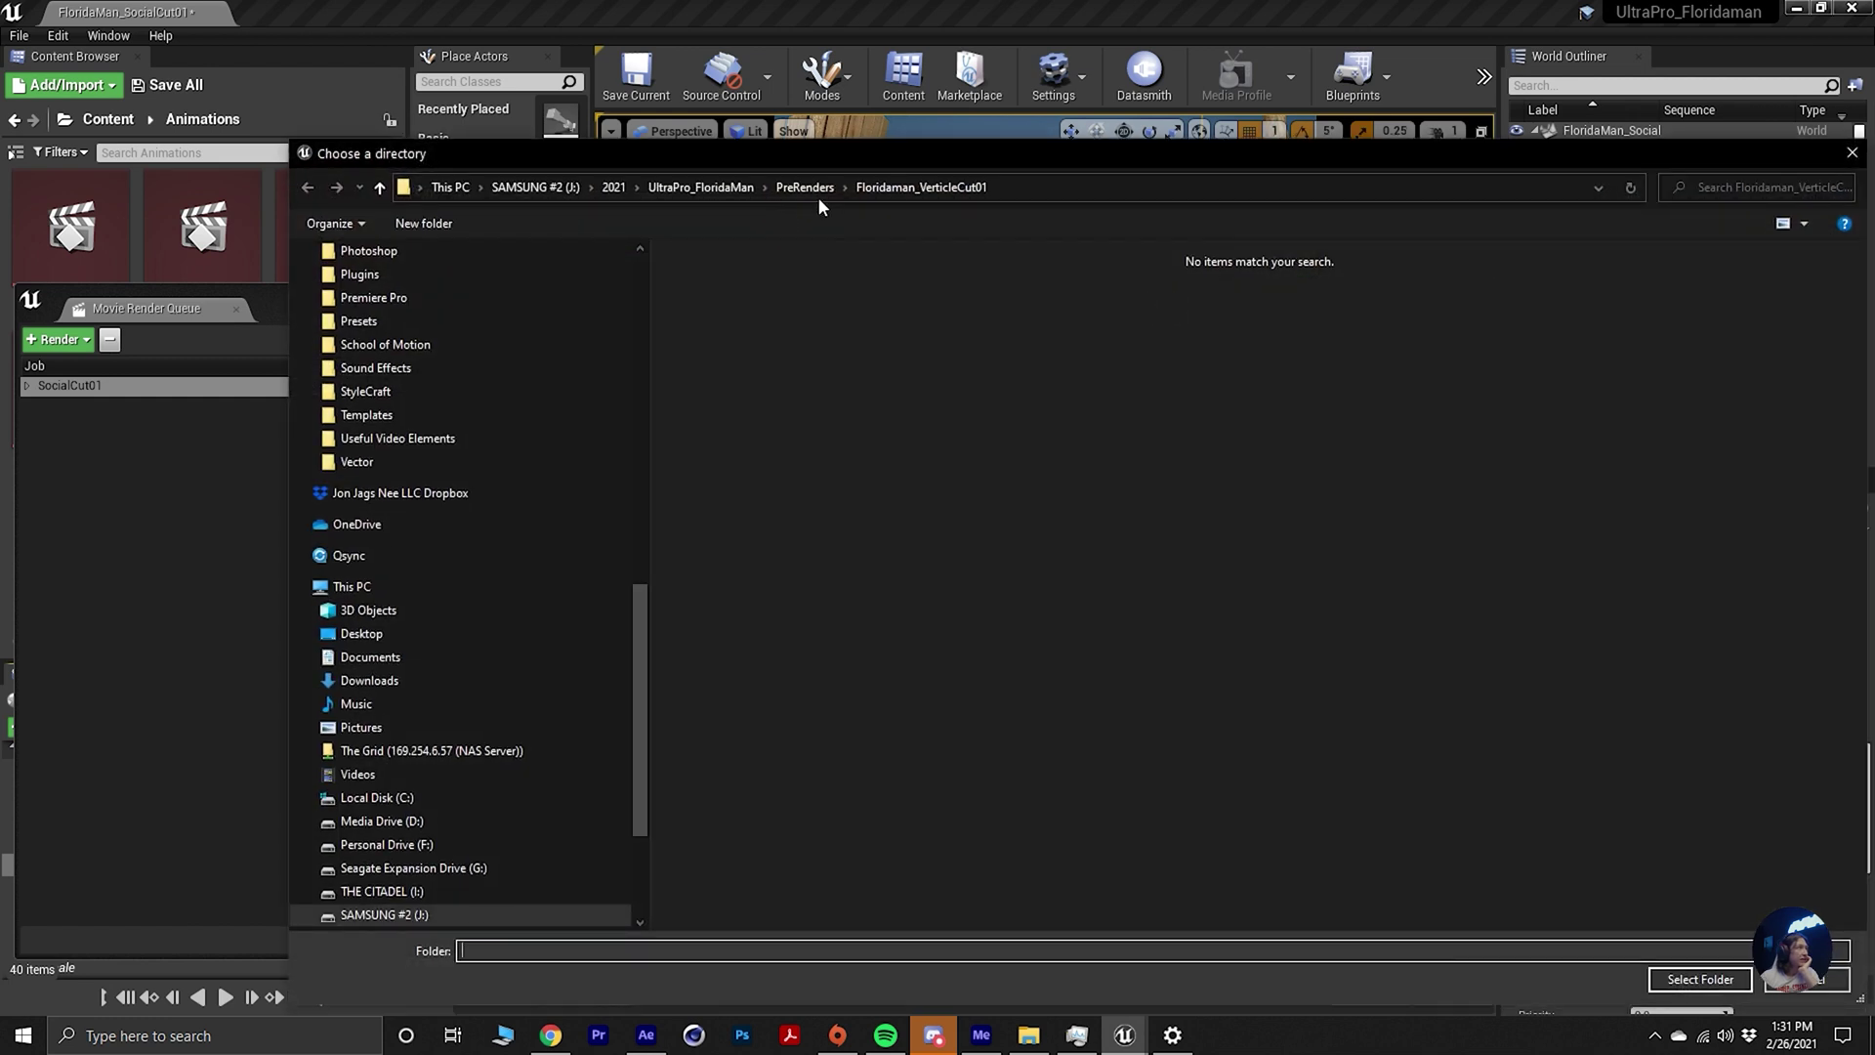
{"action": "left_click", "coordinate": [810, 189]}
{"action": "key", "text": "ctrl+shift+n"}
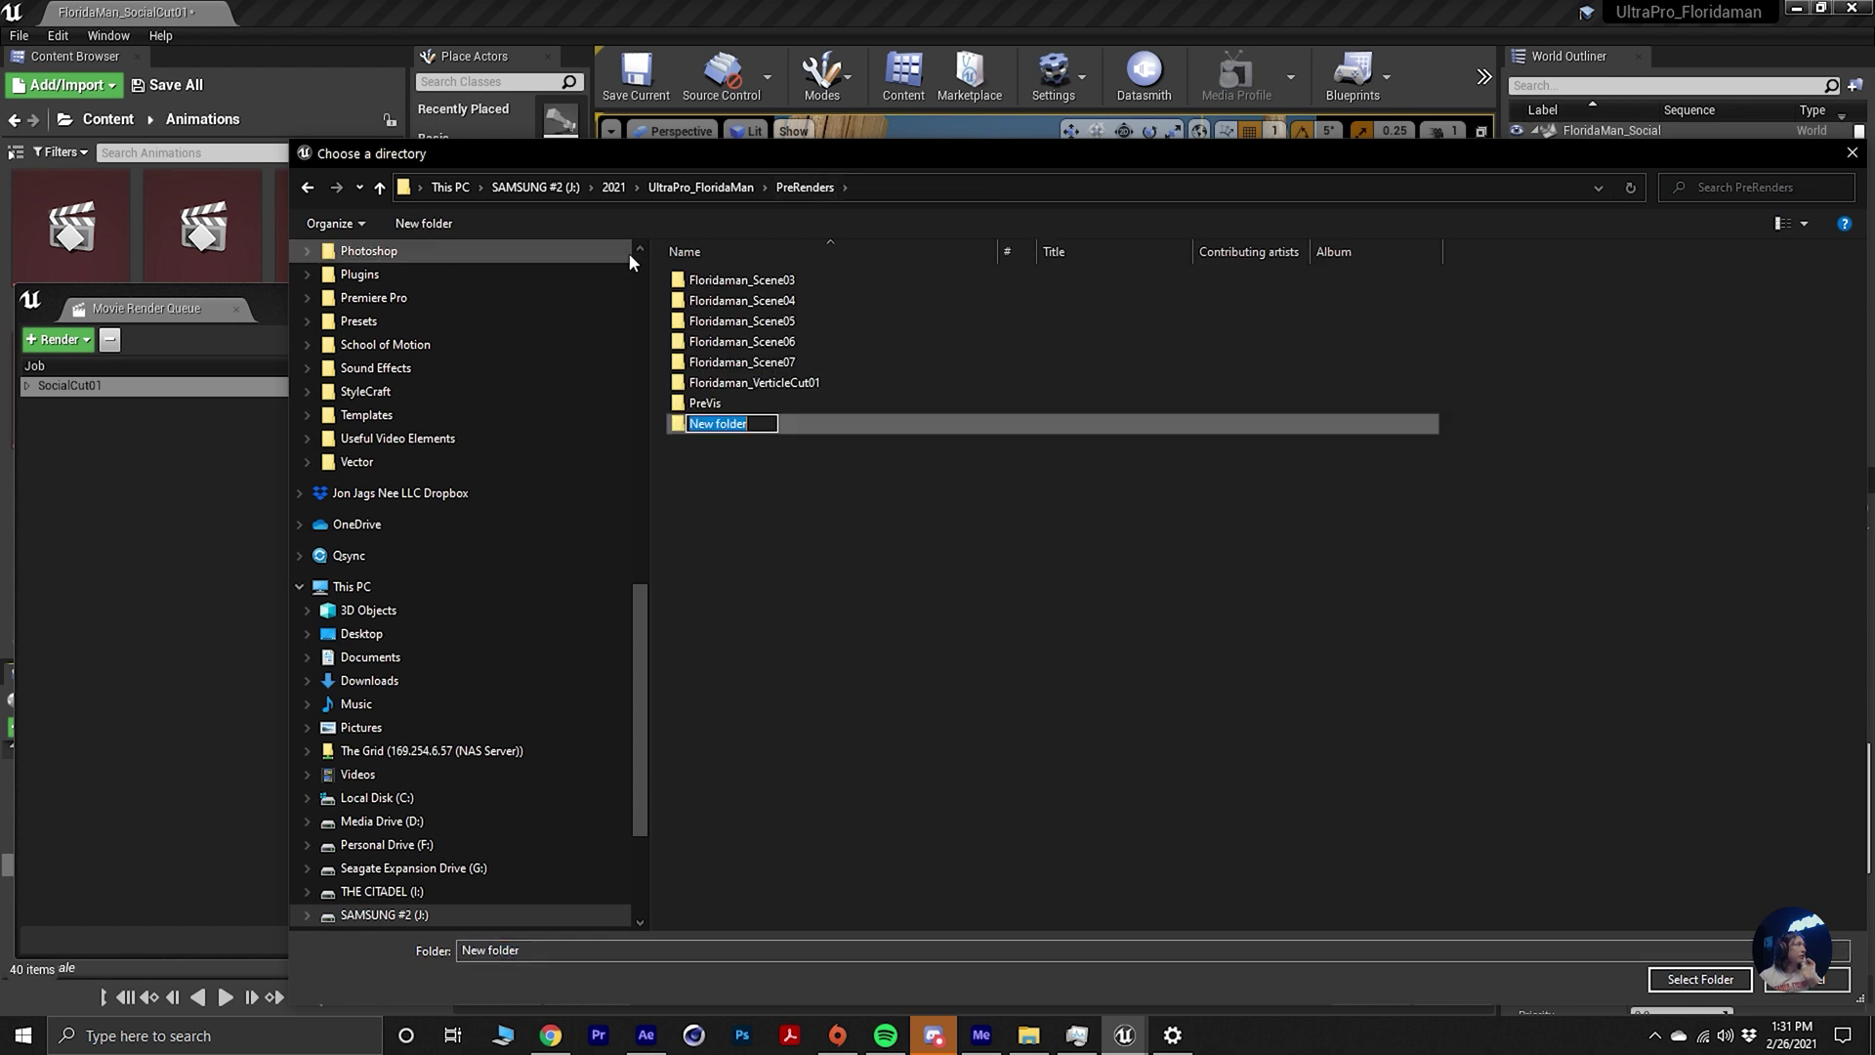
{"action": "type", "text": "Florida"}
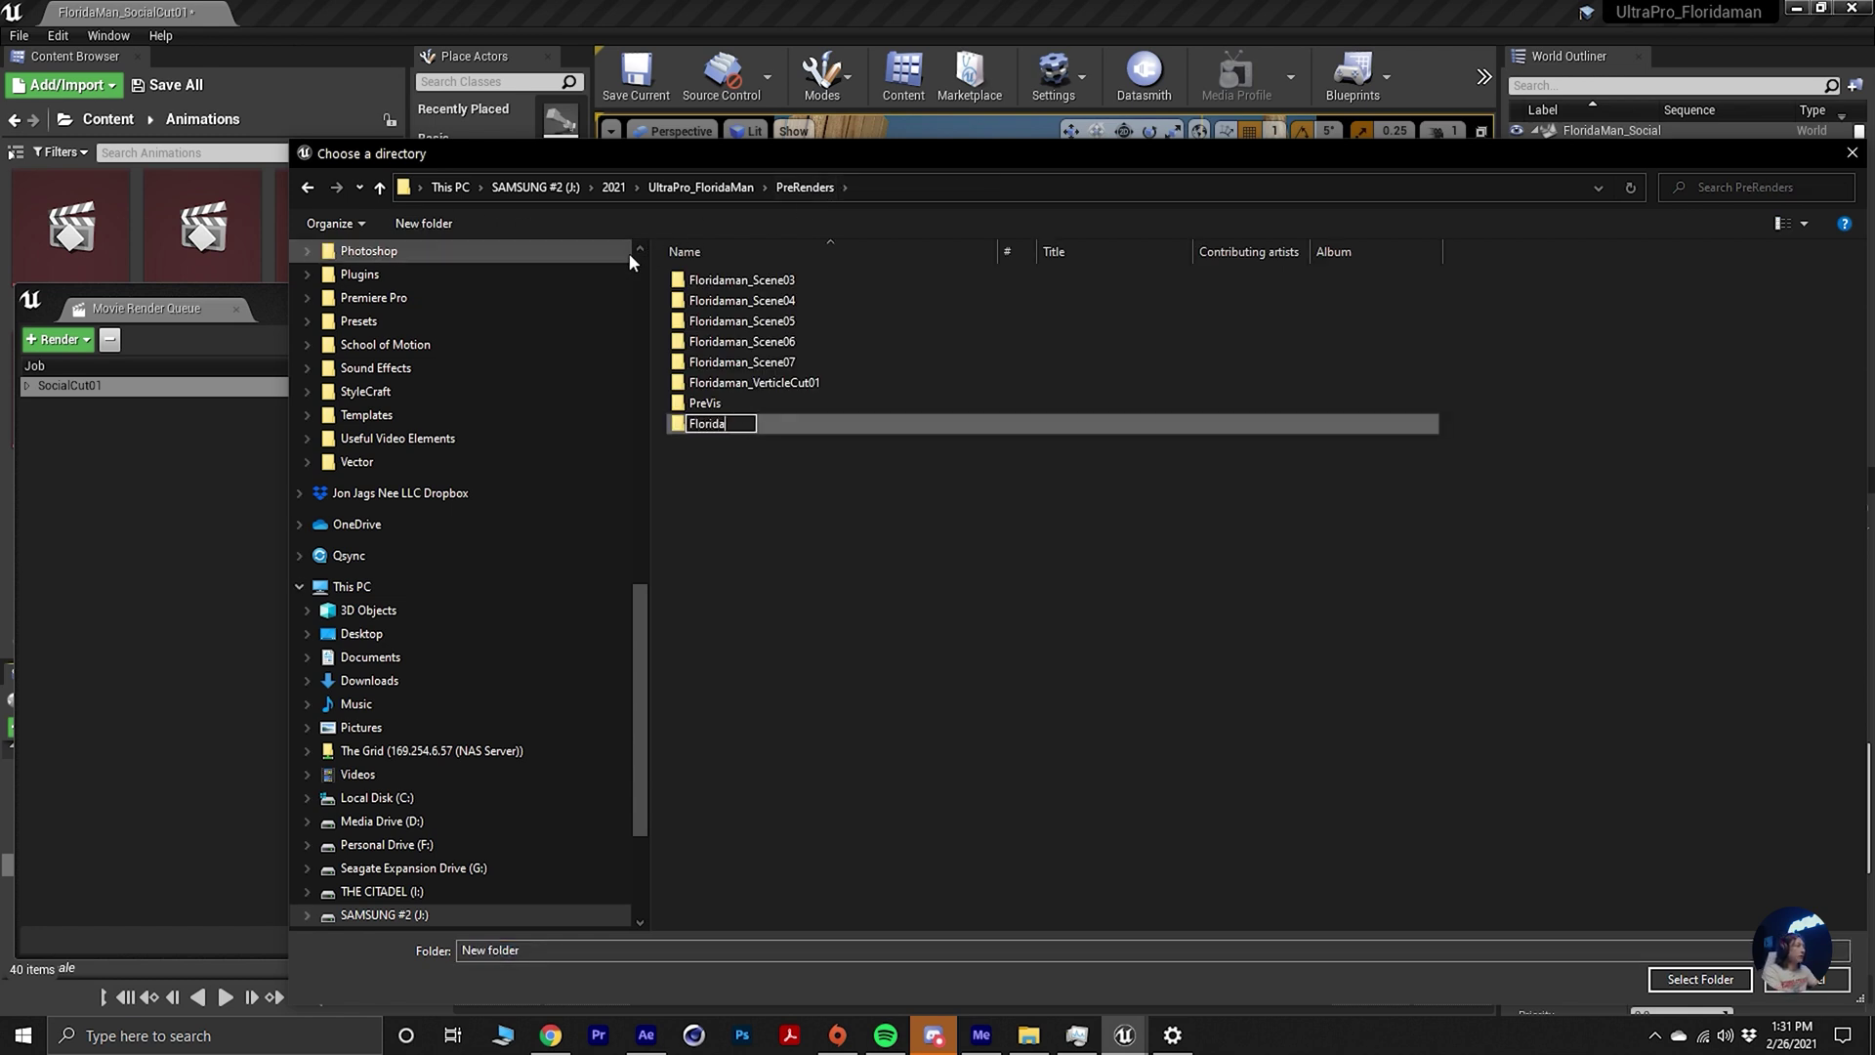
{"action": "type", "text": "man_Socialcut01"}
{"action": "key", "text": "BackSpace"}
{"action": "key", "text": "BackSpace"}
{"action": "key", "text": "BackSpace"}
{"action": "key", "text": "BackSpace"}
{"action": "key", "text": "BackSpace"}
{"action": "type", "text": "Cut01"}
{"action": "key", "text": "Return"}
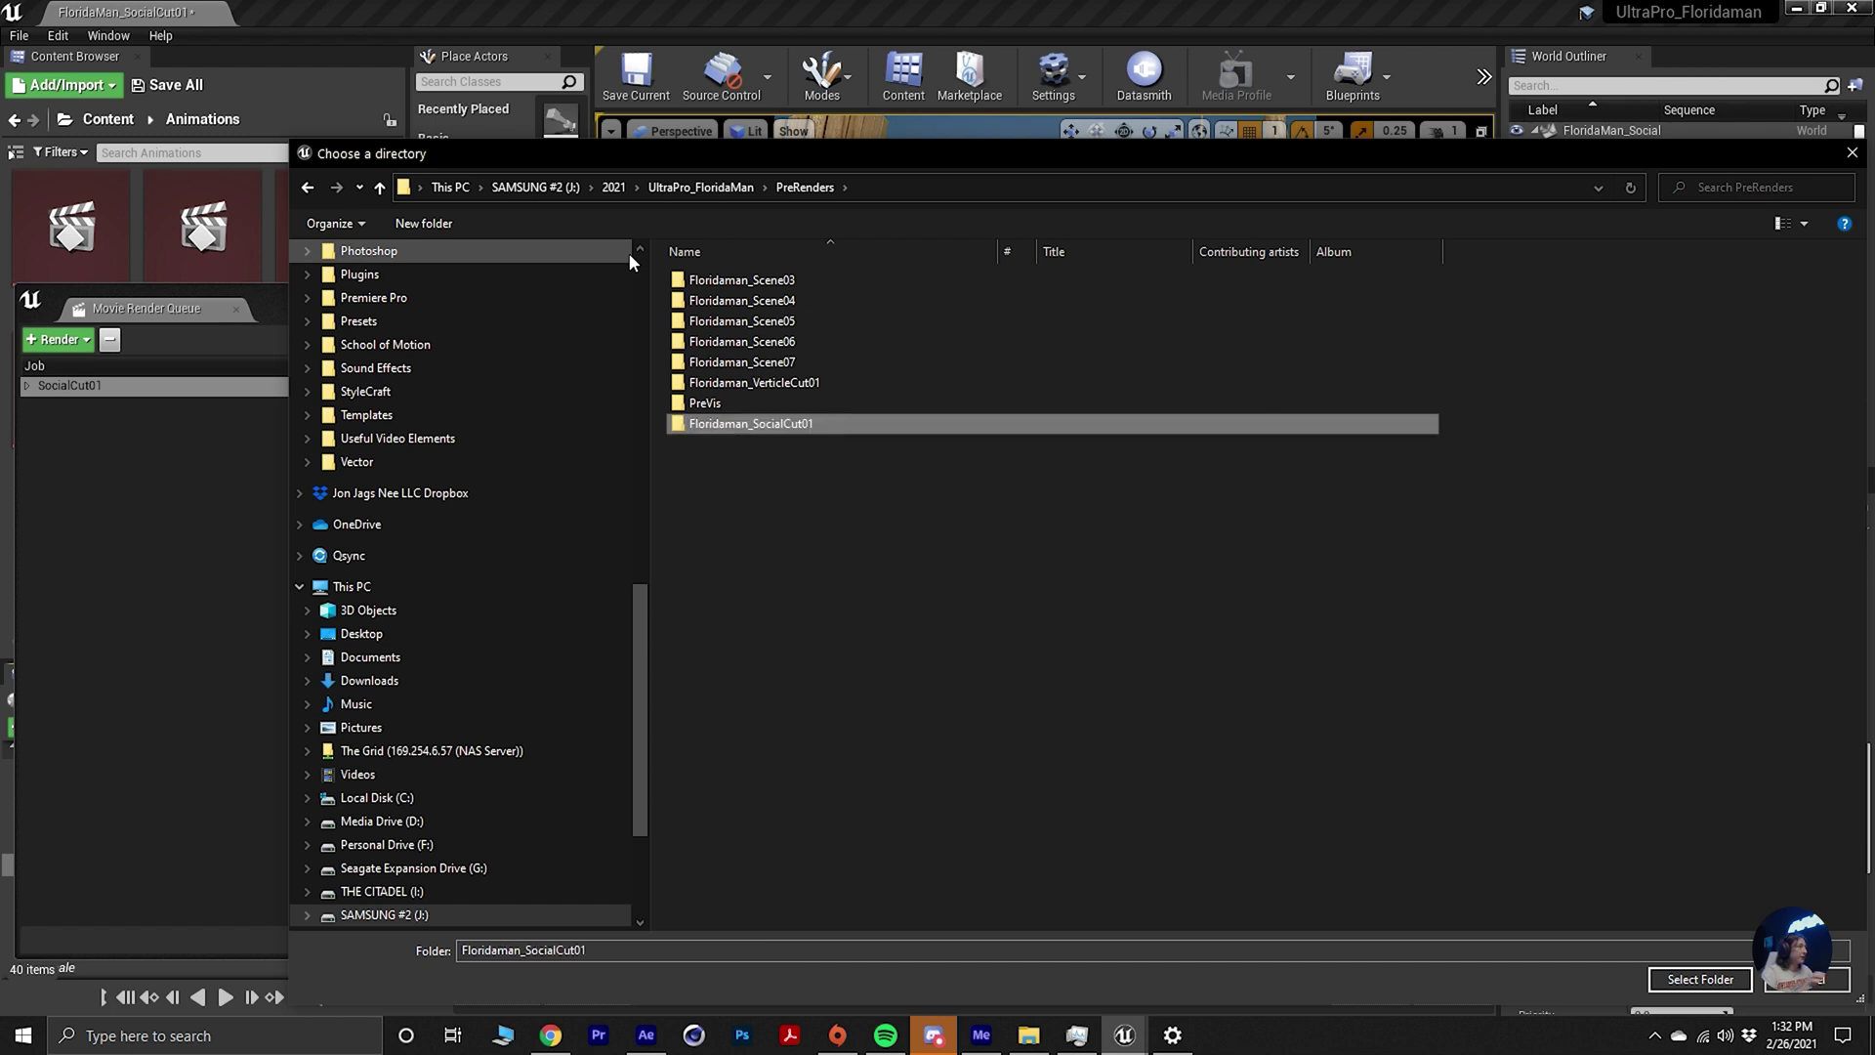
{"action": "double_click", "coordinate": [777, 428]}
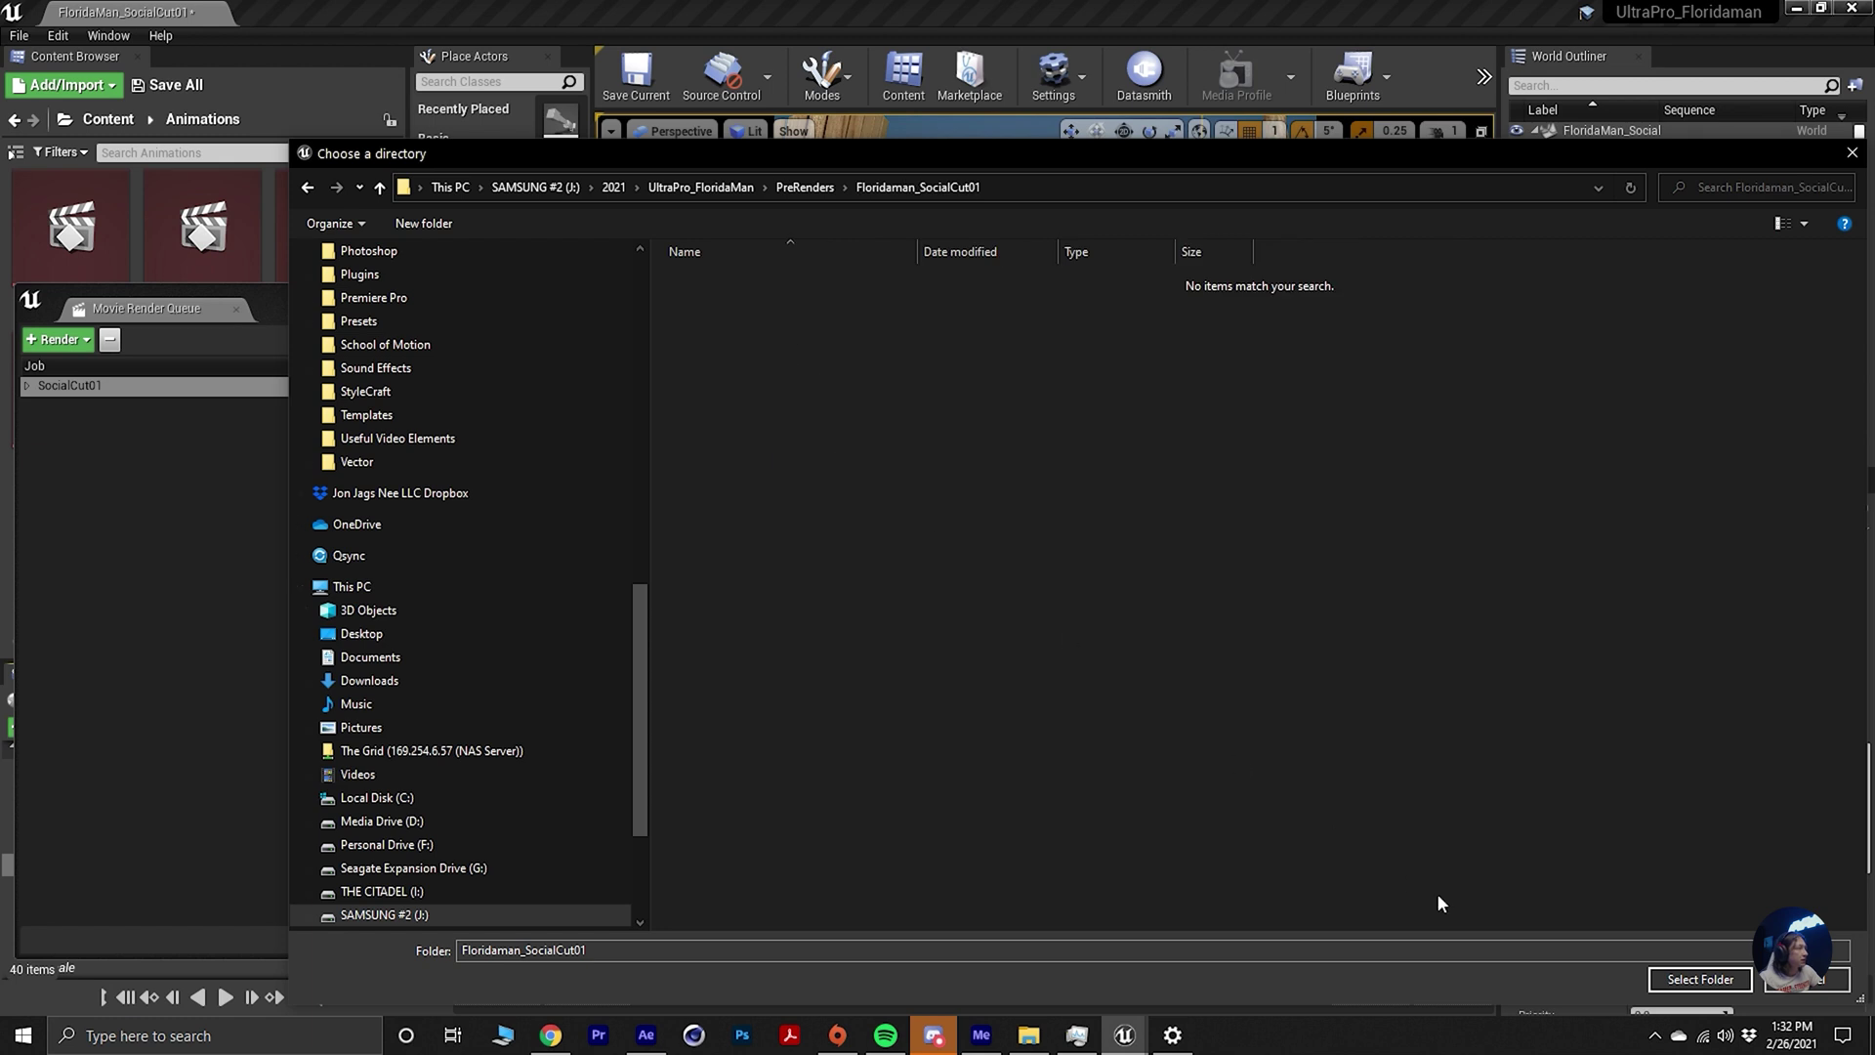
{"action": "left_click", "coordinate": [1700, 979]}
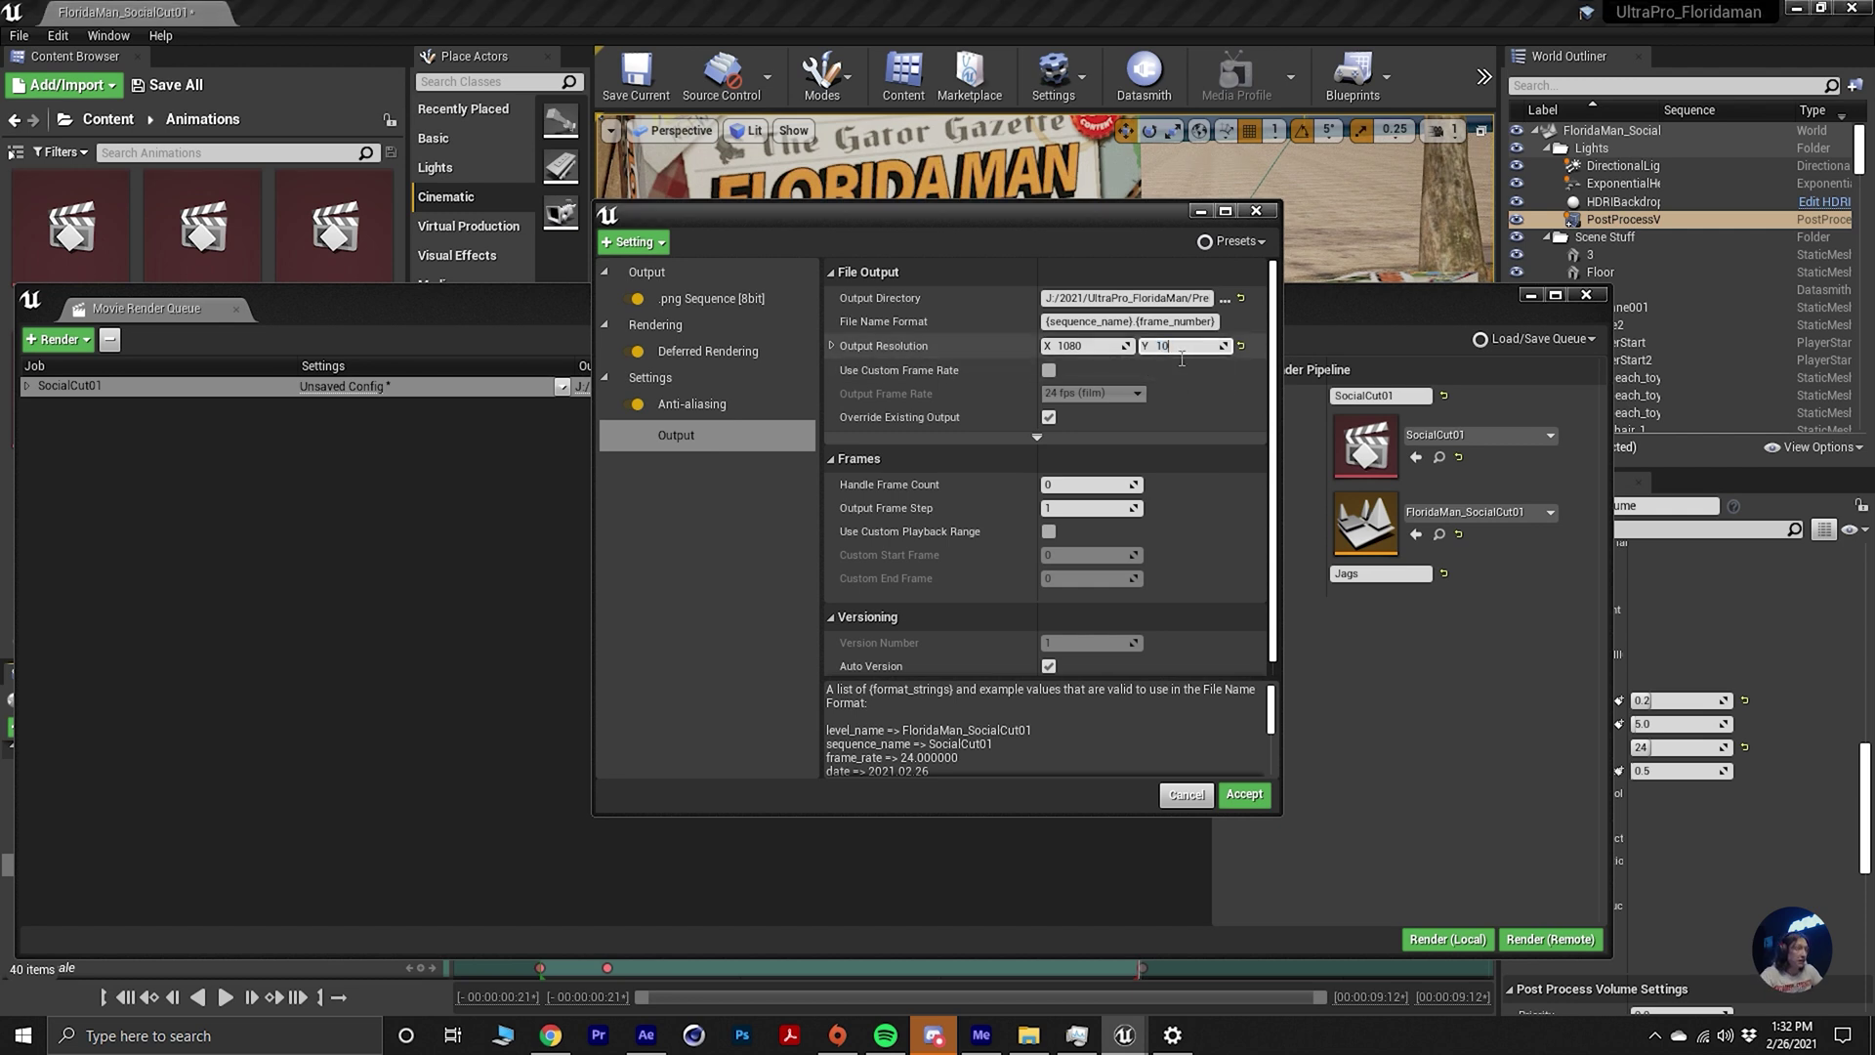
Set the output resolution to a 1080-pixel square, accept the settings and render the SocialCut01 job locally.
{"action": "left_click", "coordinate": [1244, 794]}
{"action": "left_click_drag", "start_coordinate": [961, 316], "coordinate": [1040, 271]}
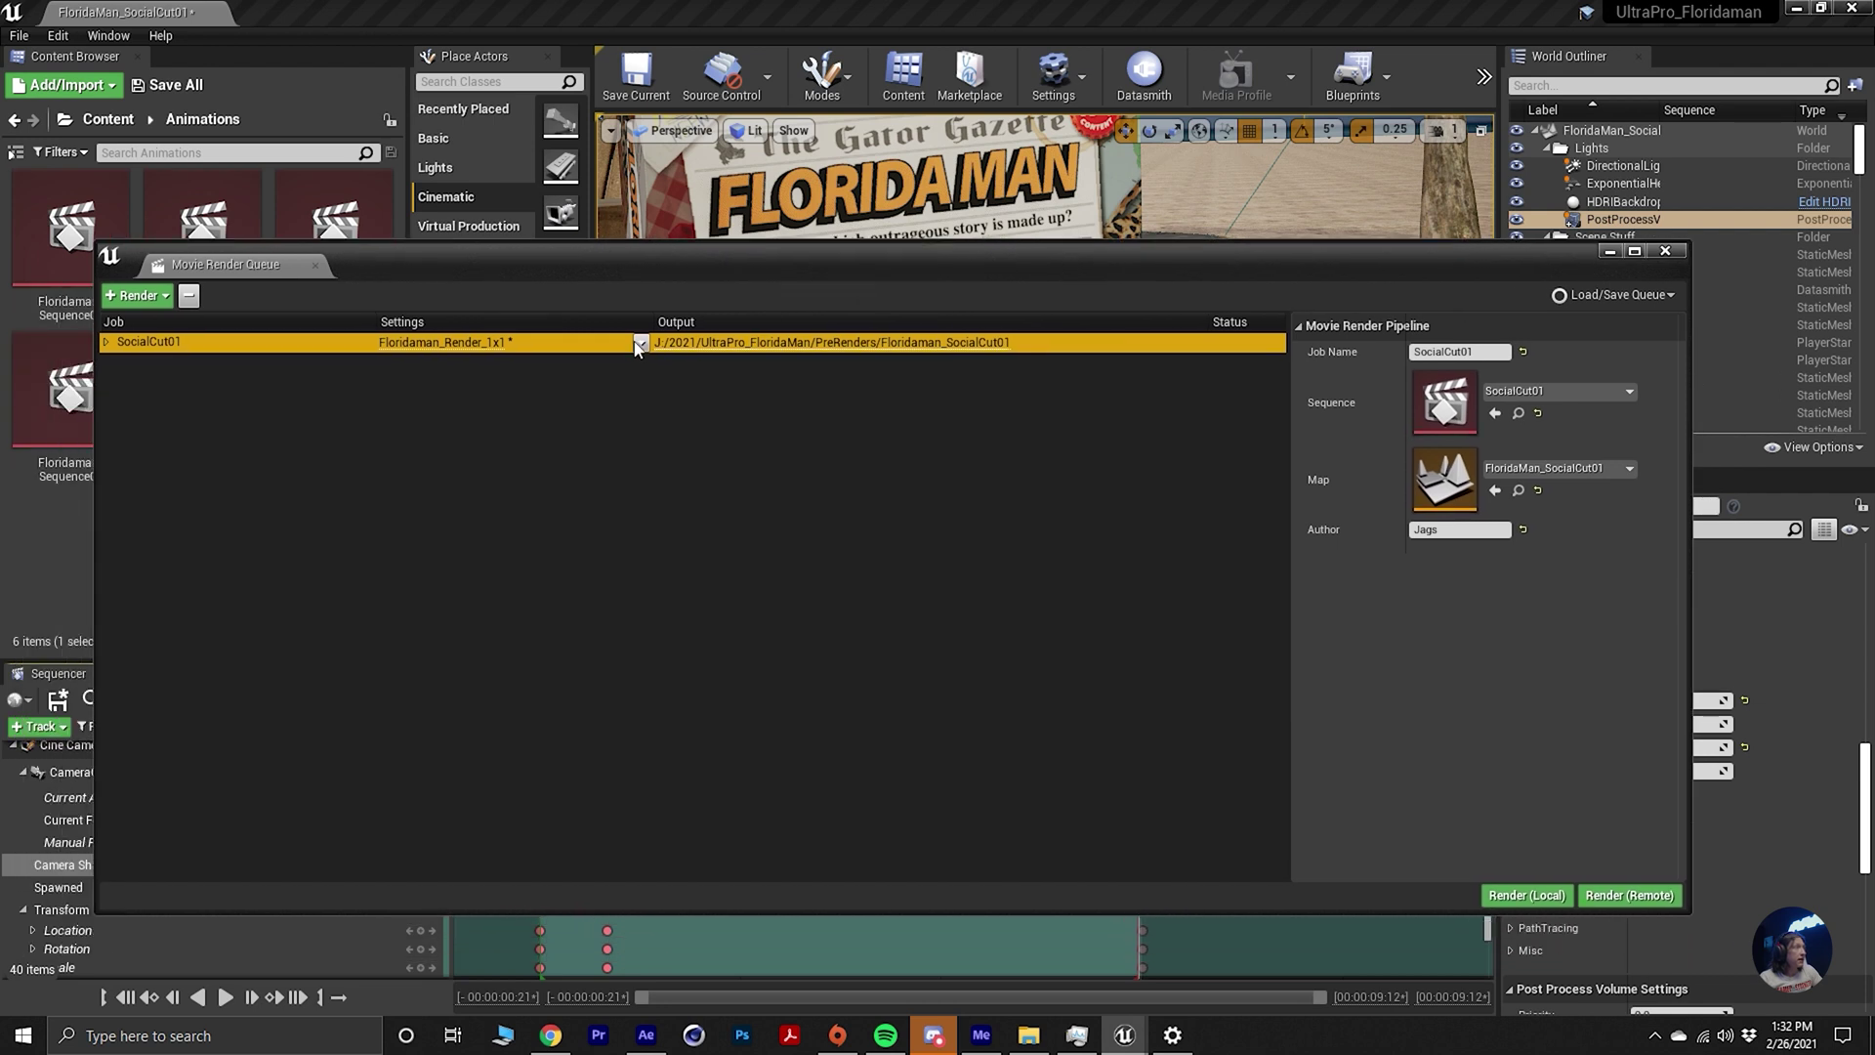
{"action": "left_click", "coordinate": [1511, 896]}
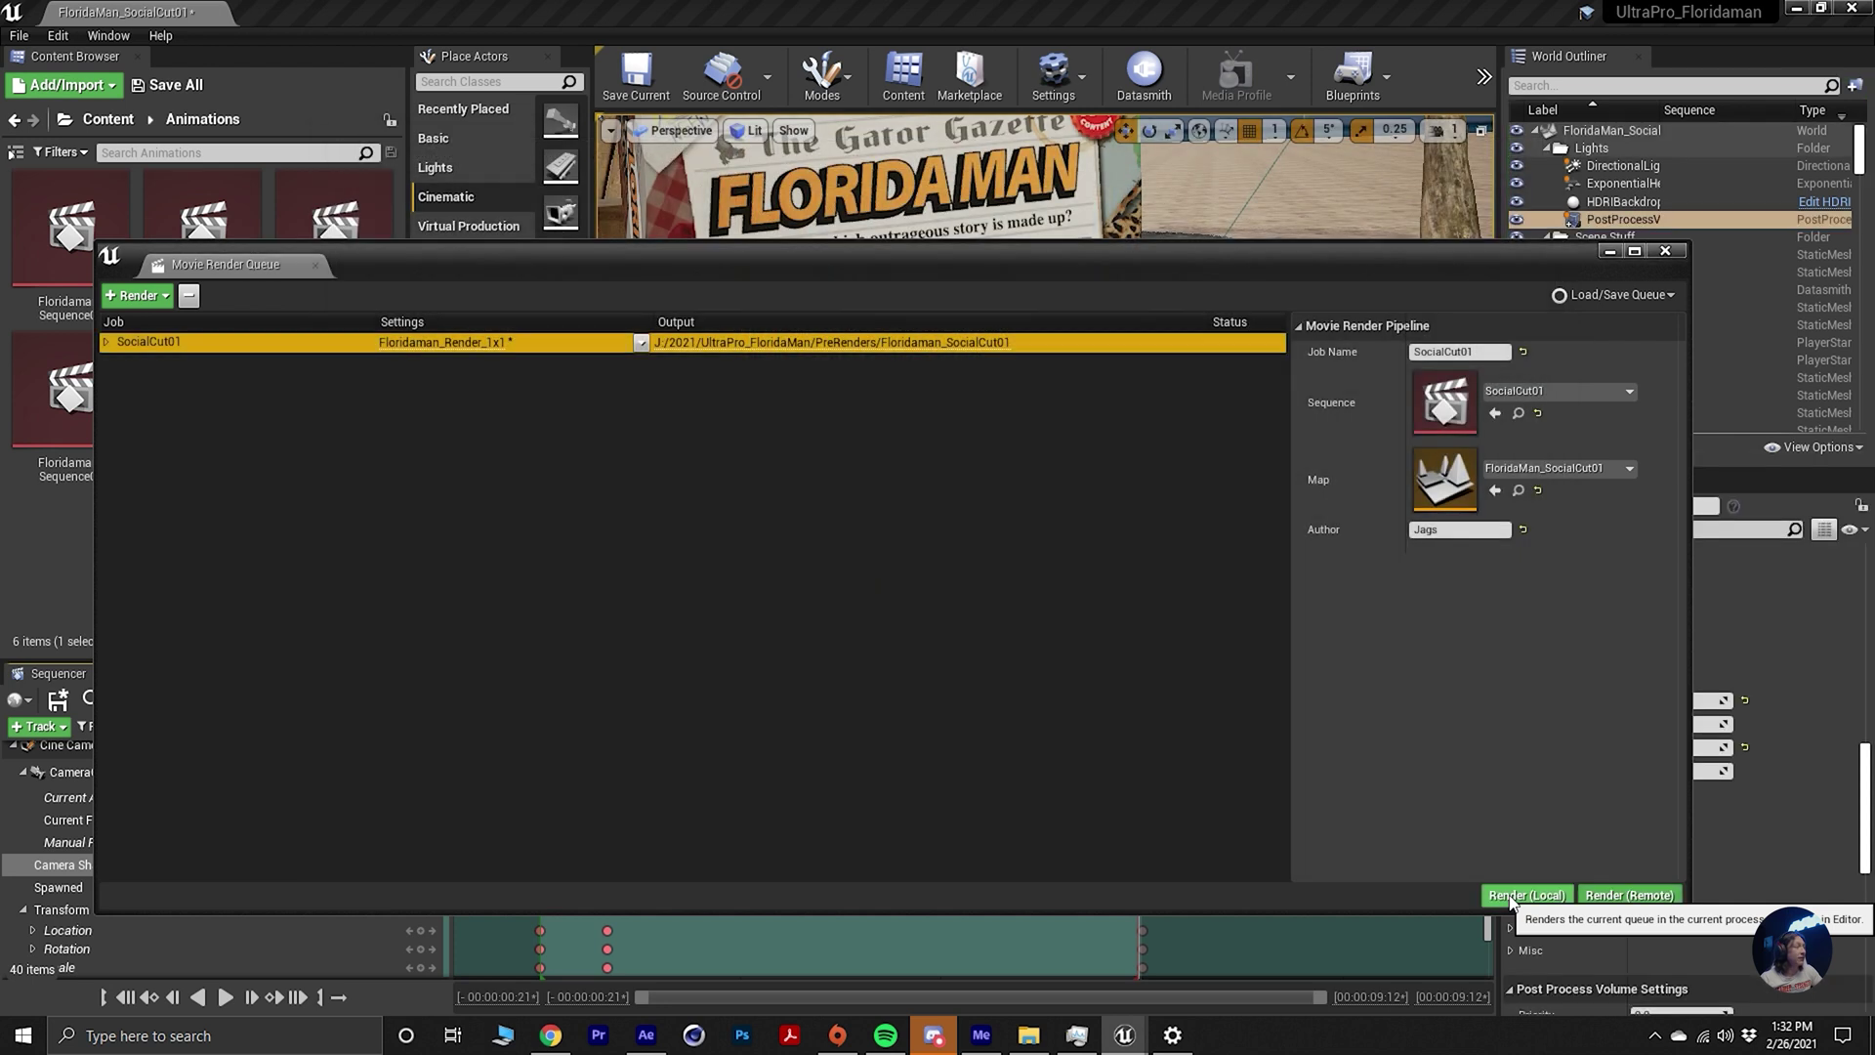
Switch to the UltraPro_FloridaMan_MoGraphs project in After Effects and select the Pre Renders folder inside Footage.
{"action": "left_click", "coordinate": [646, 1036]}
{"action": "left_click", "coordinate": [478, 799]}
{"action": "left_click", "coordinate": [75, 356]}
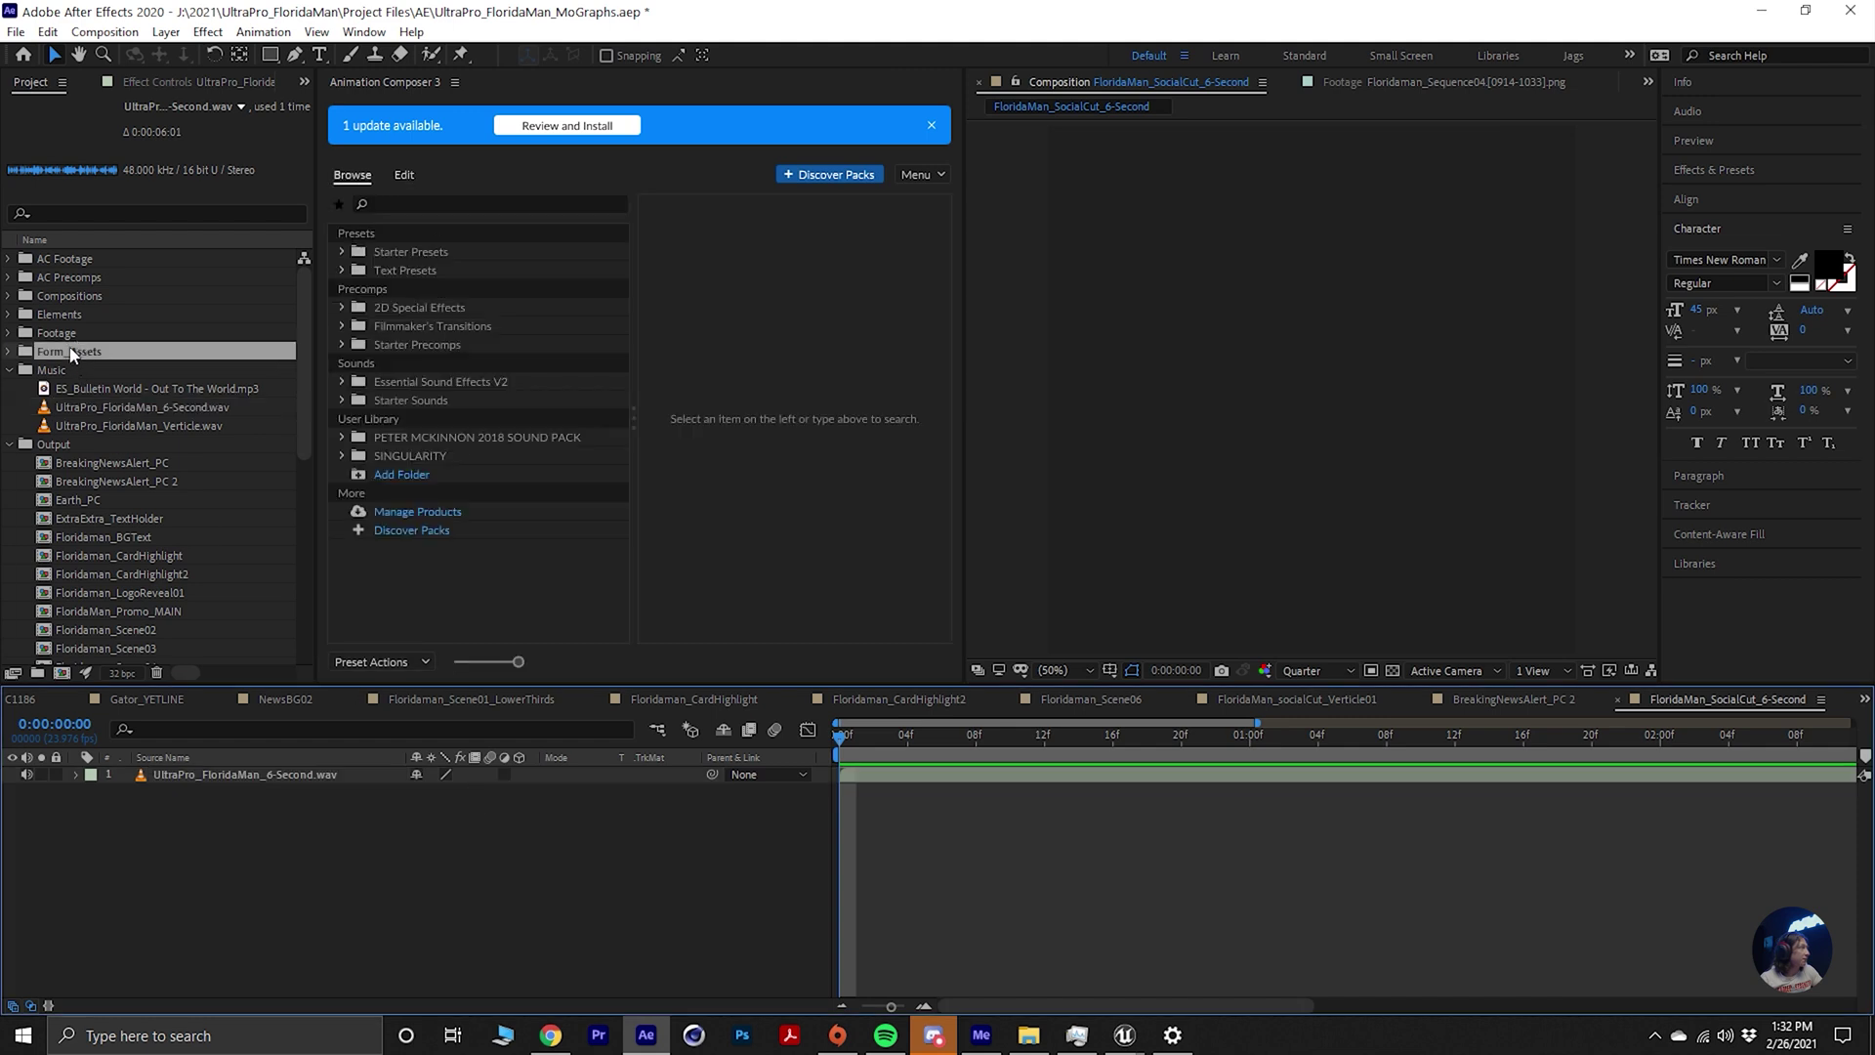
{"action": "left_click", "coordinate": [43, 337]}
{"action": "left_click", "coordinate": [10, 333]}
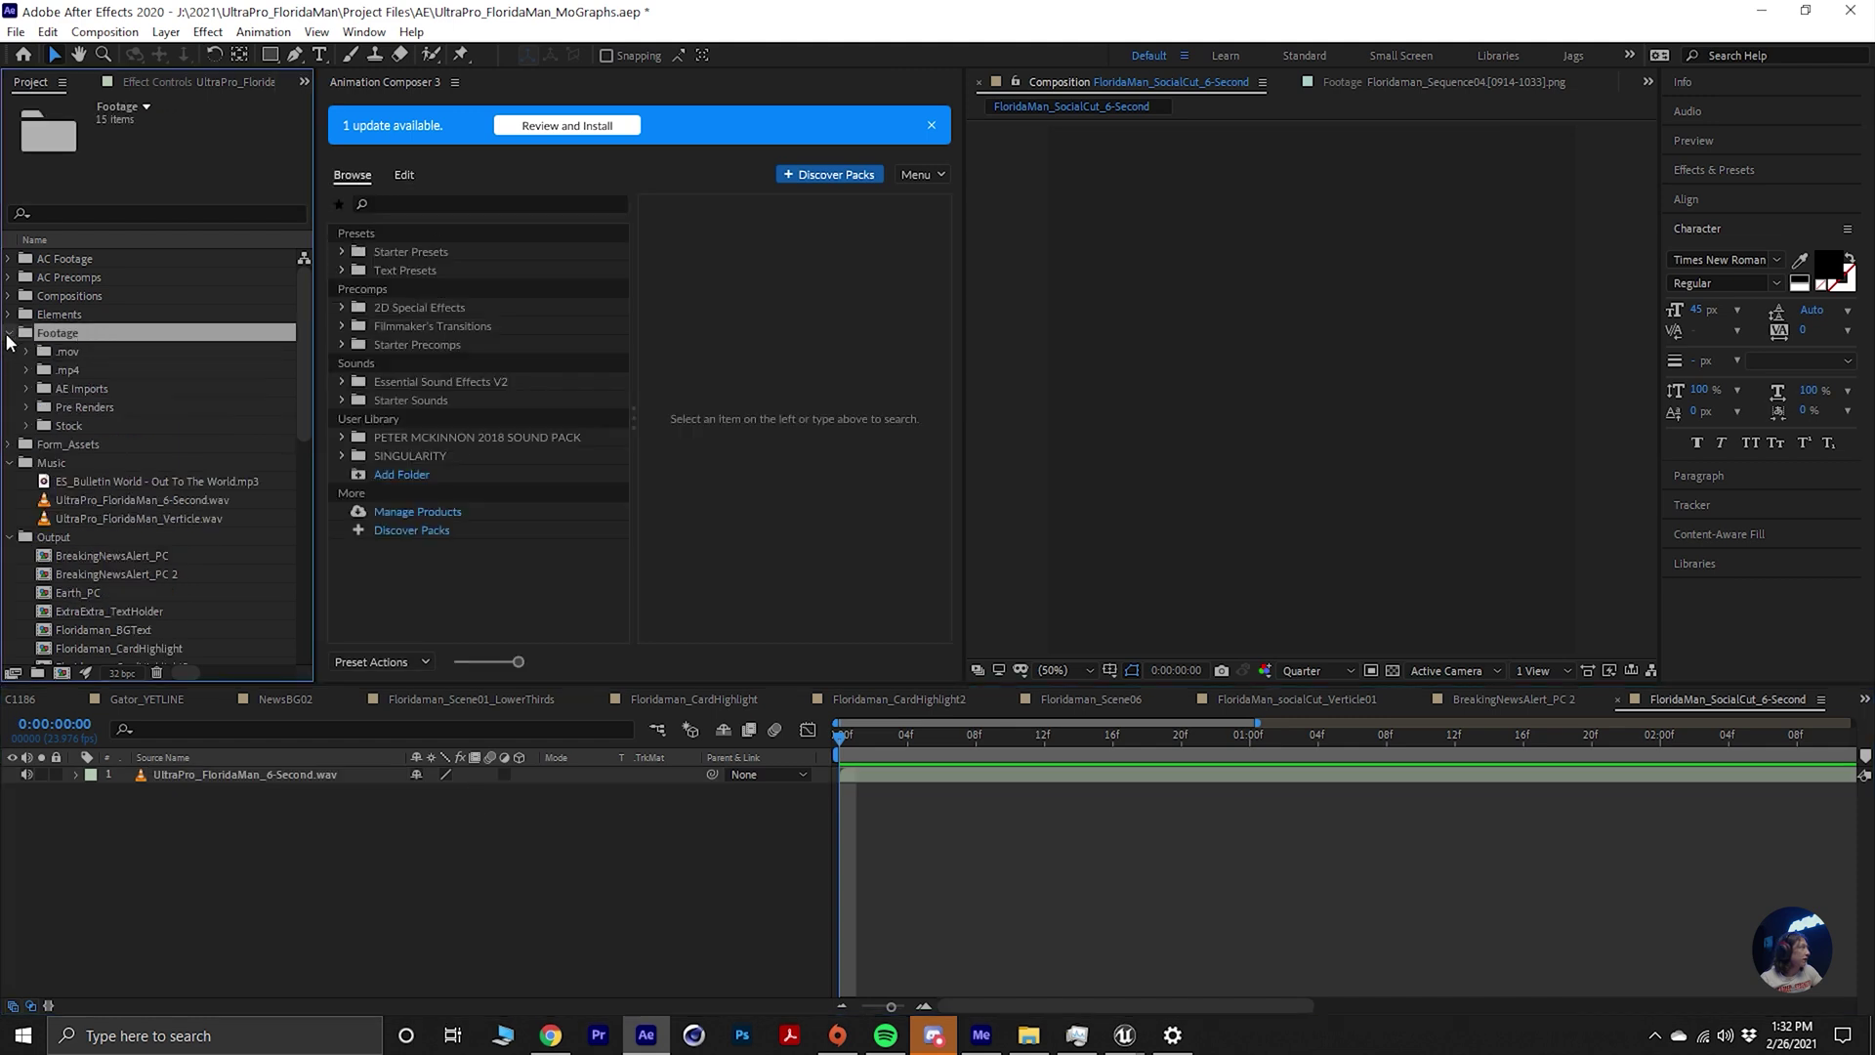
{"action": "left_click", "coordinate": [76, 408]}
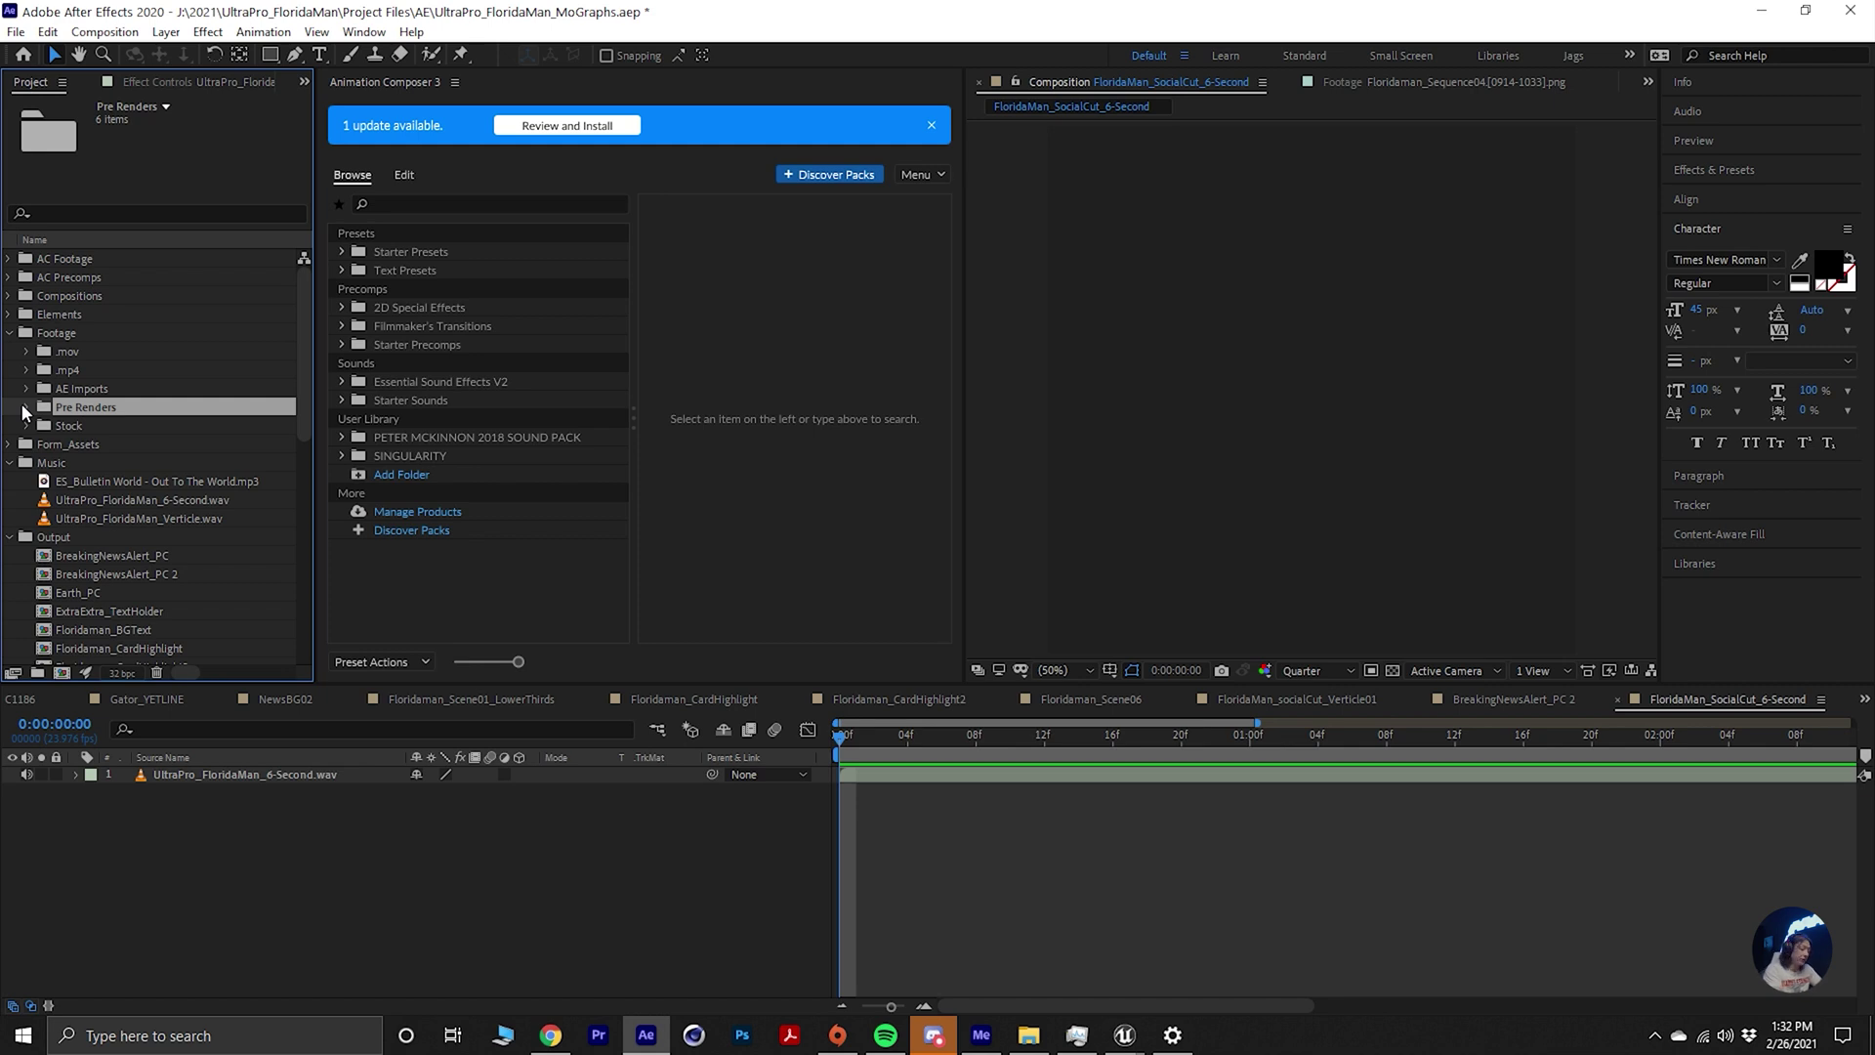
Import the SocialCut01 PNG sequence from the Floridaman_SocialCut01 folder in PreRenders into the Pre Renders footage folder.
{"action": "key", "text": "ctrl+i"}
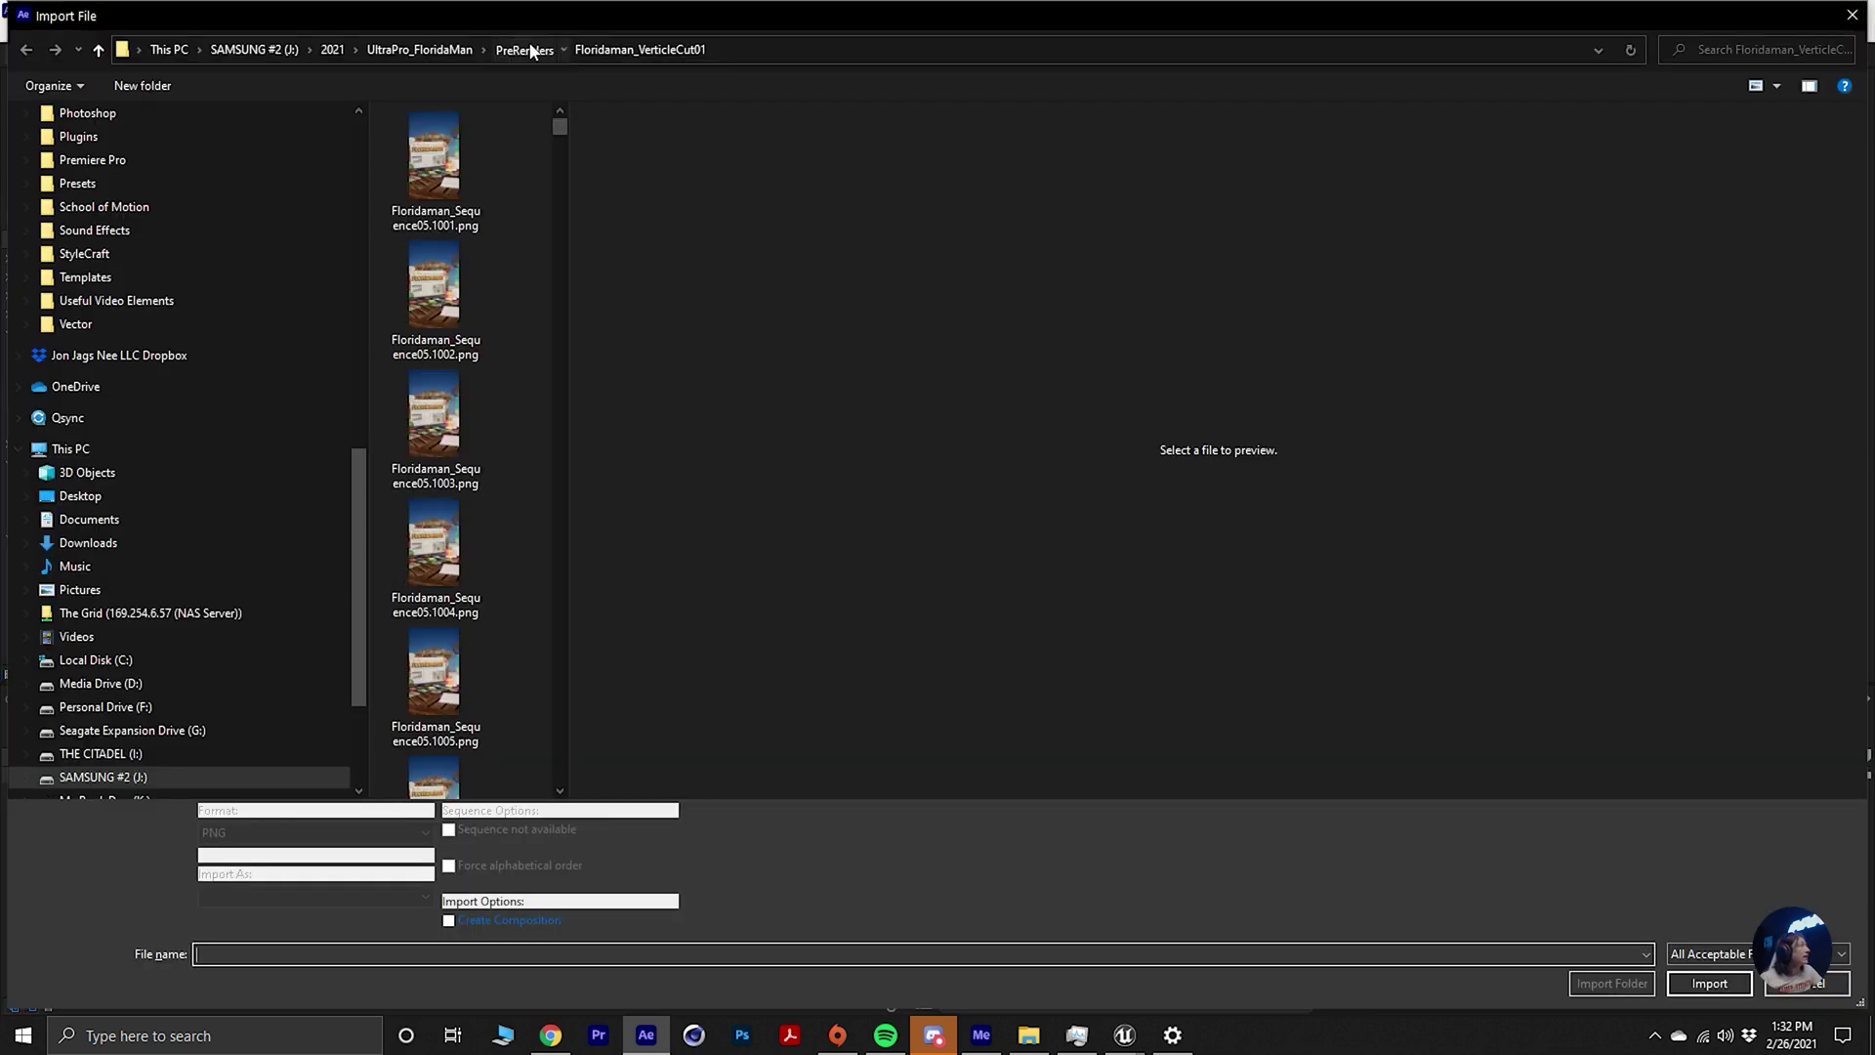
{"action": "left_click", "coordinate": [528, 49]}
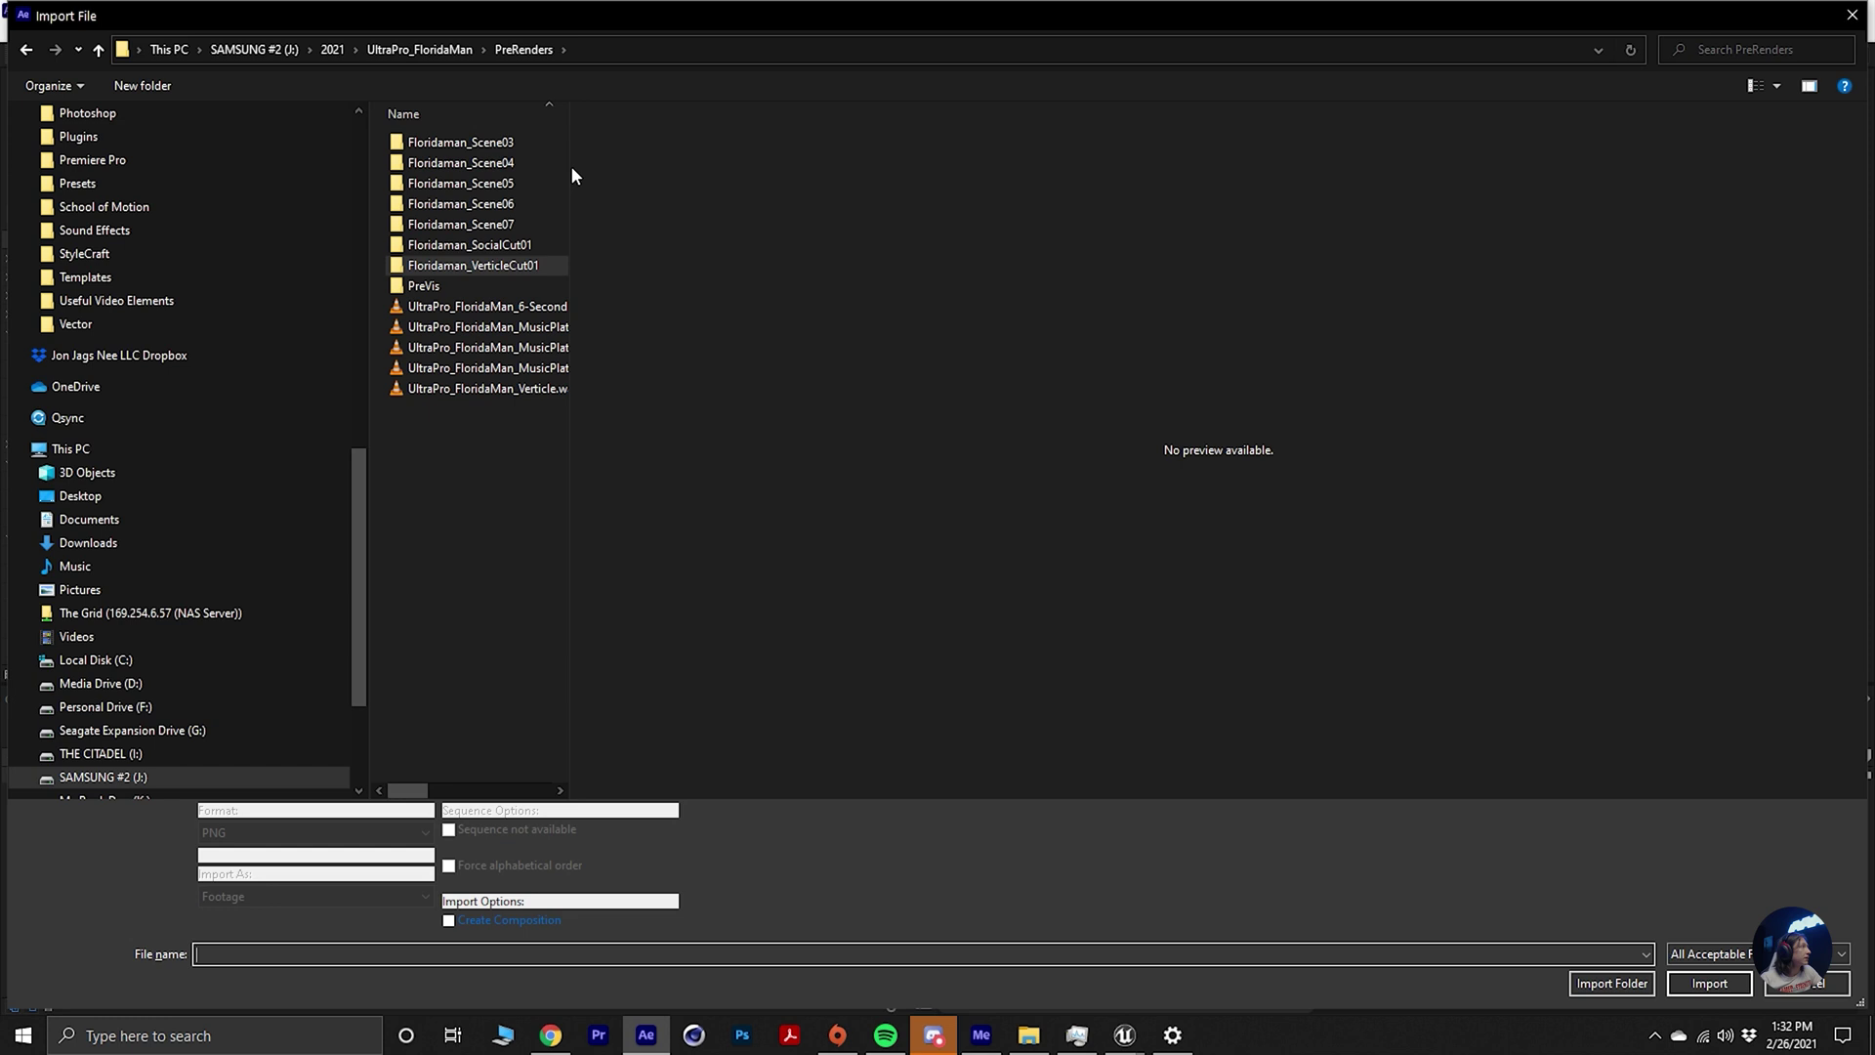
{"action": "double_click", "coordinate": [537, 250]}
{"action": "left_click", "coordinate": [402, 127]}
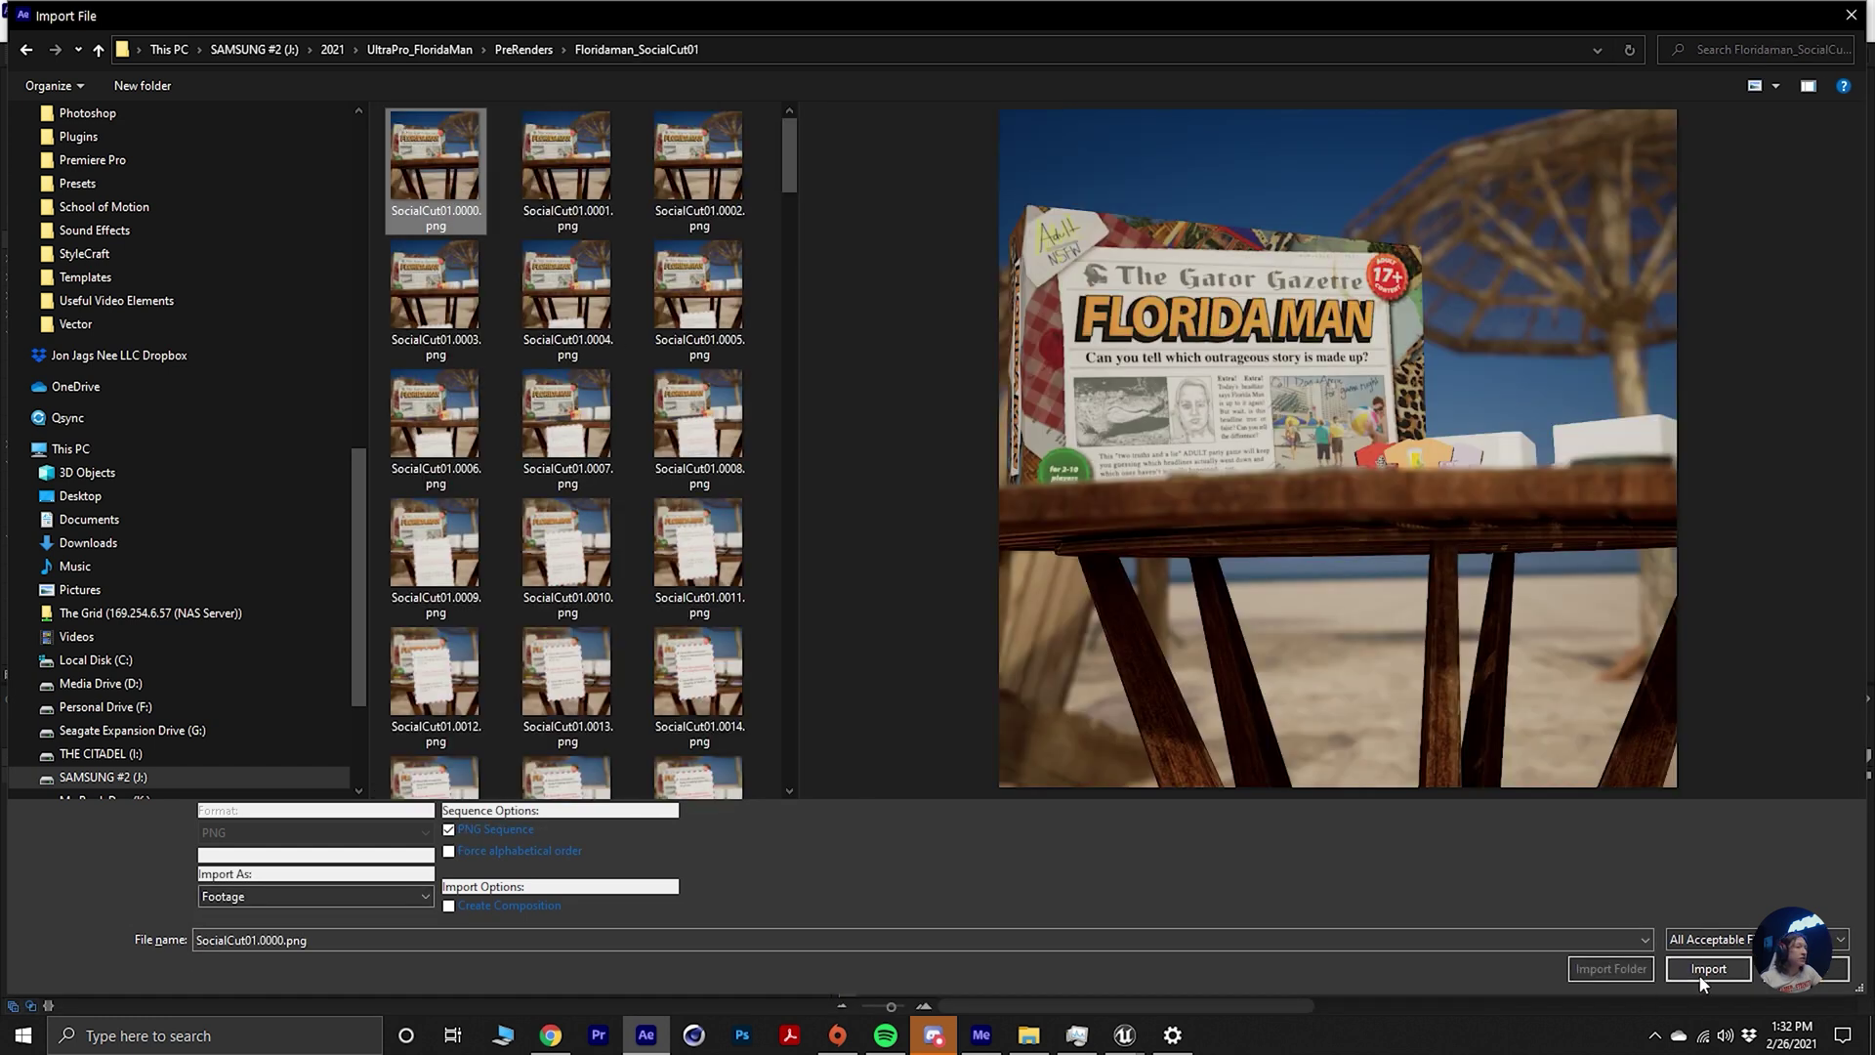
{"action": "left_click", "coordinate": [1744, 970]}
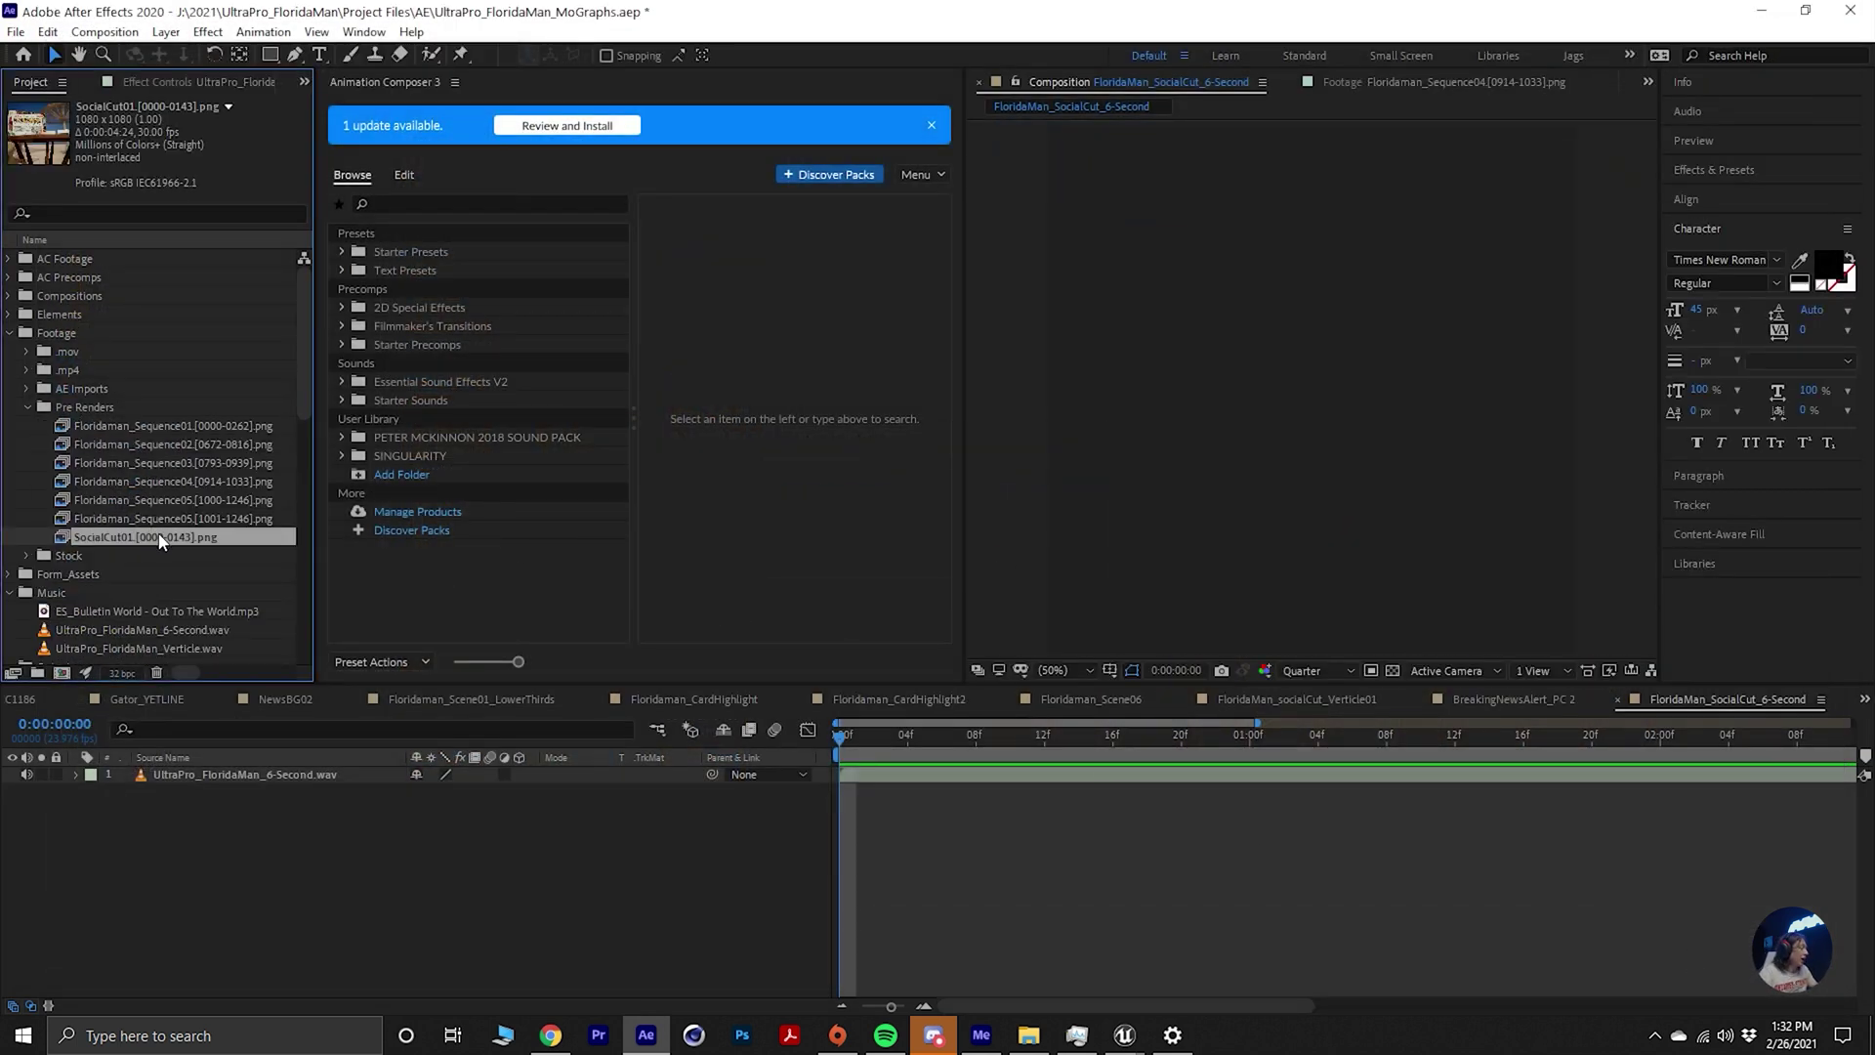
Interpret the SocialCut01 footage at an assumed frame rate of 24 frames per second.
{"action": "key", "text": "ctrl+alt+g"}
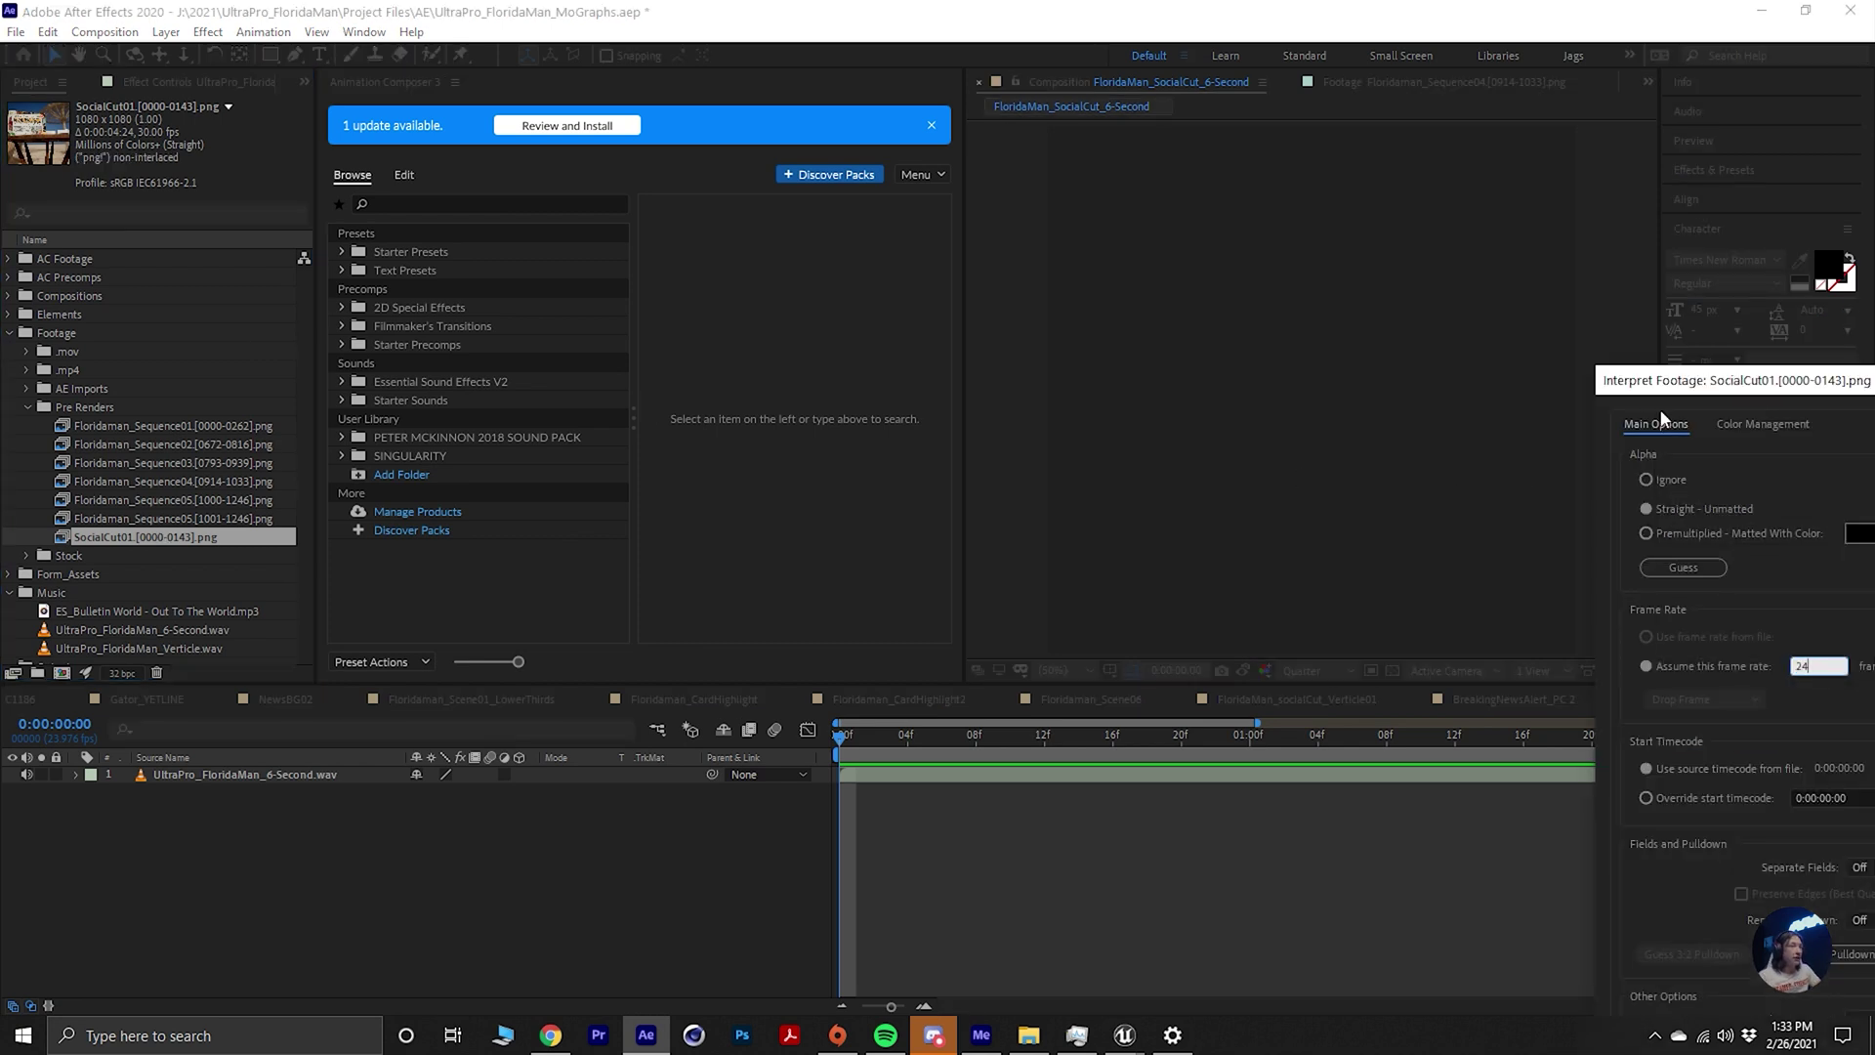
{"action": "left_click_drag", "start_coordinate": [1691, 390], "coordinate": [831, 282]}
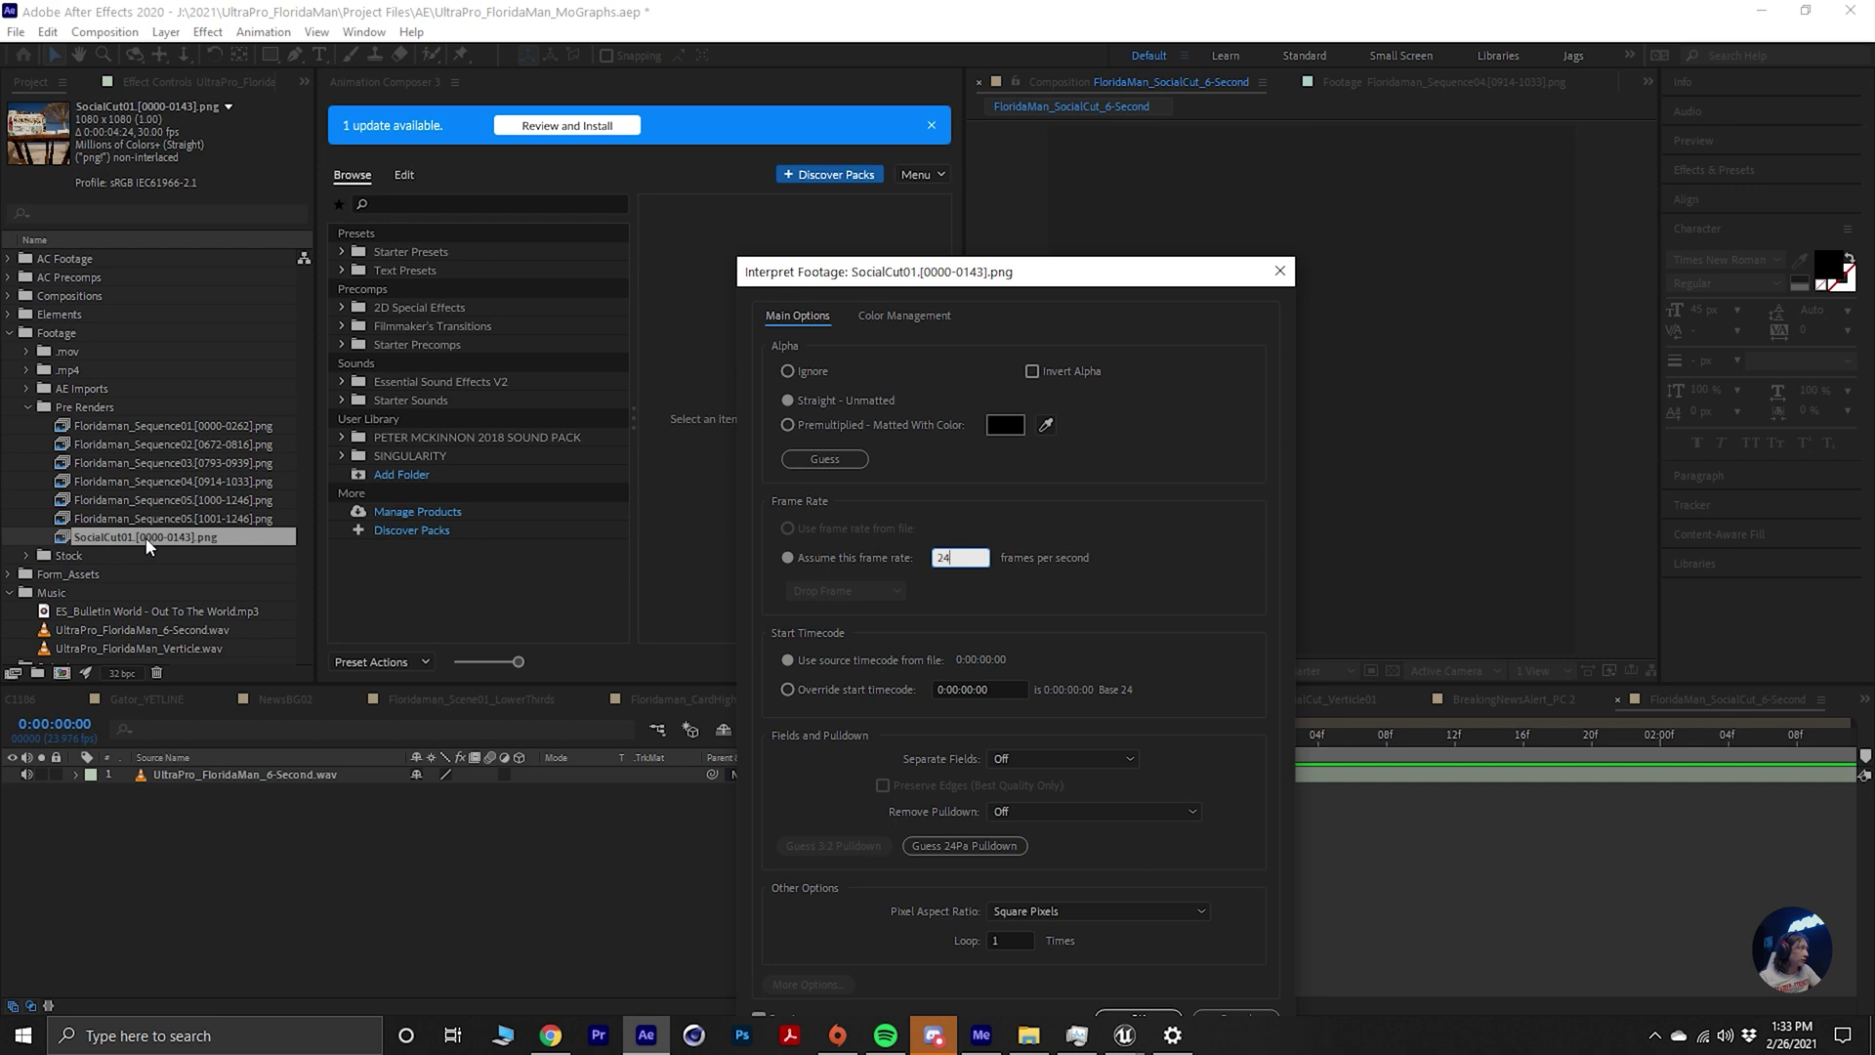
{"action": "left_click_drag", "start_coordinate": [976, 271], "coordinate": [672, 104]}
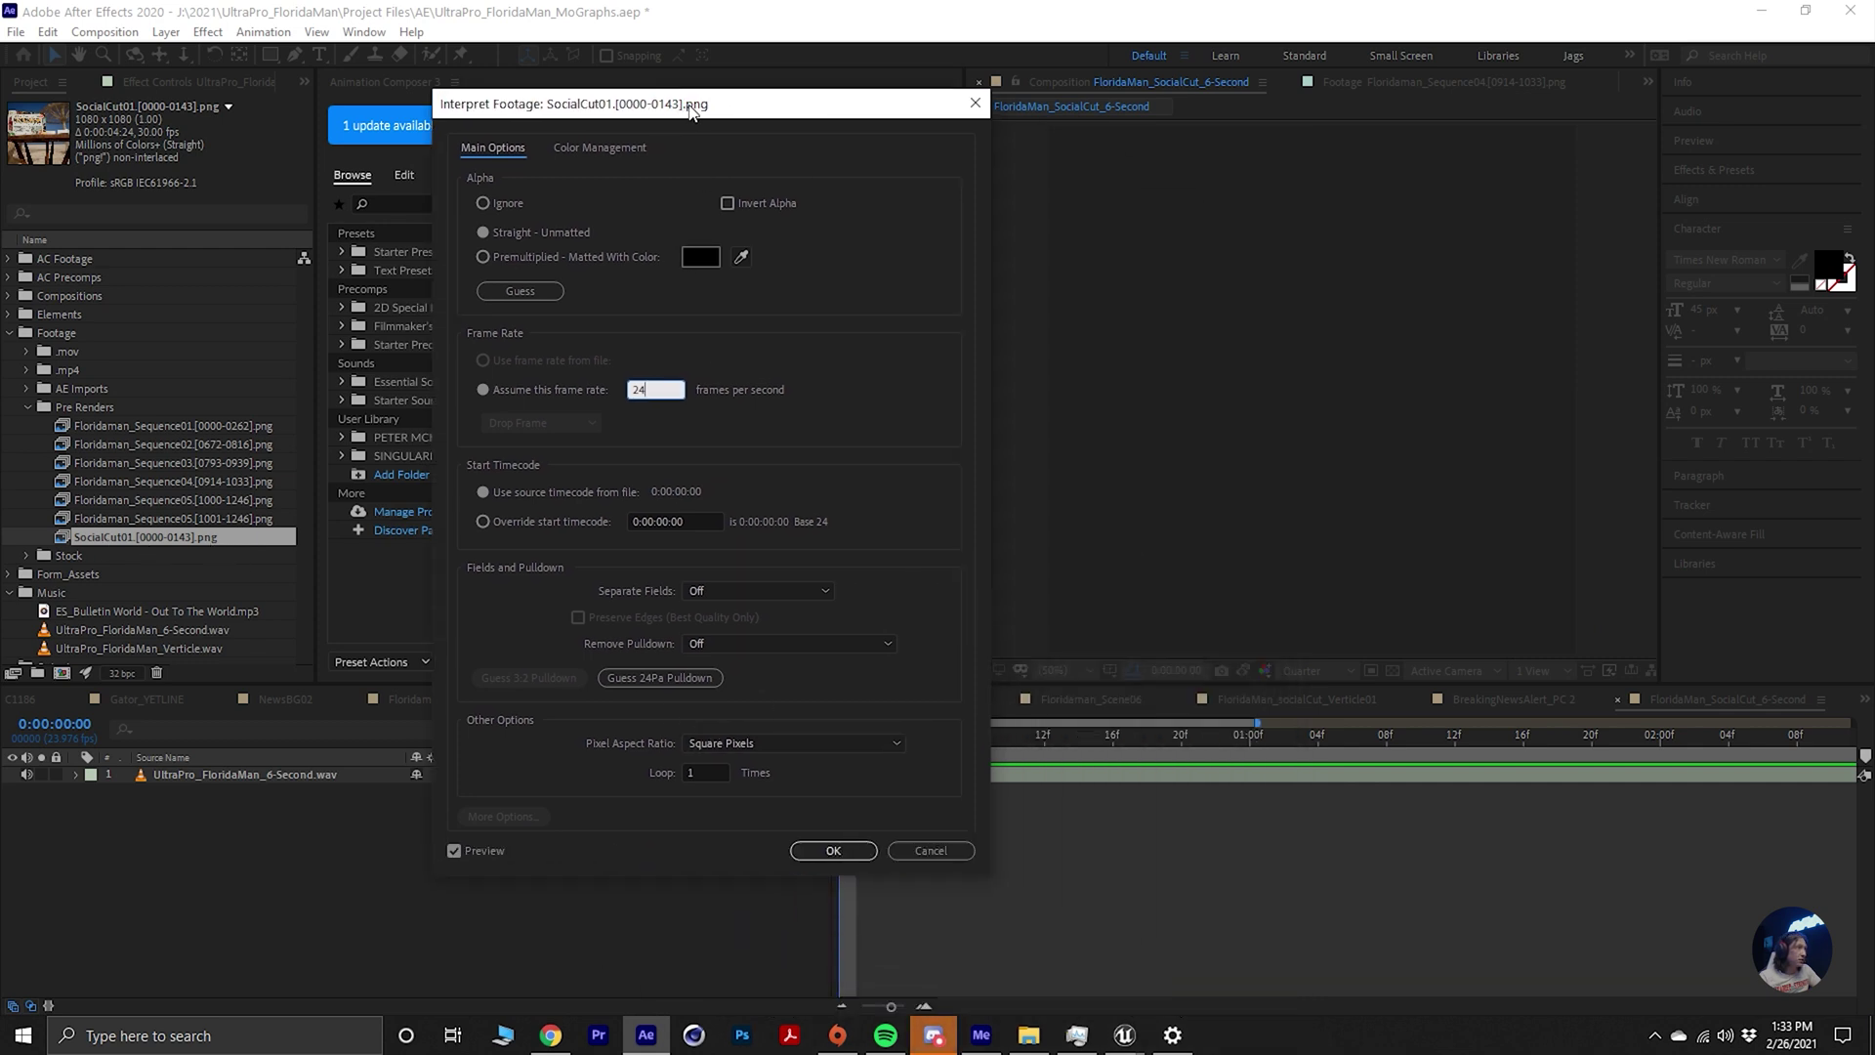
{"action": "left_click", "coordinate": [835, 854]}
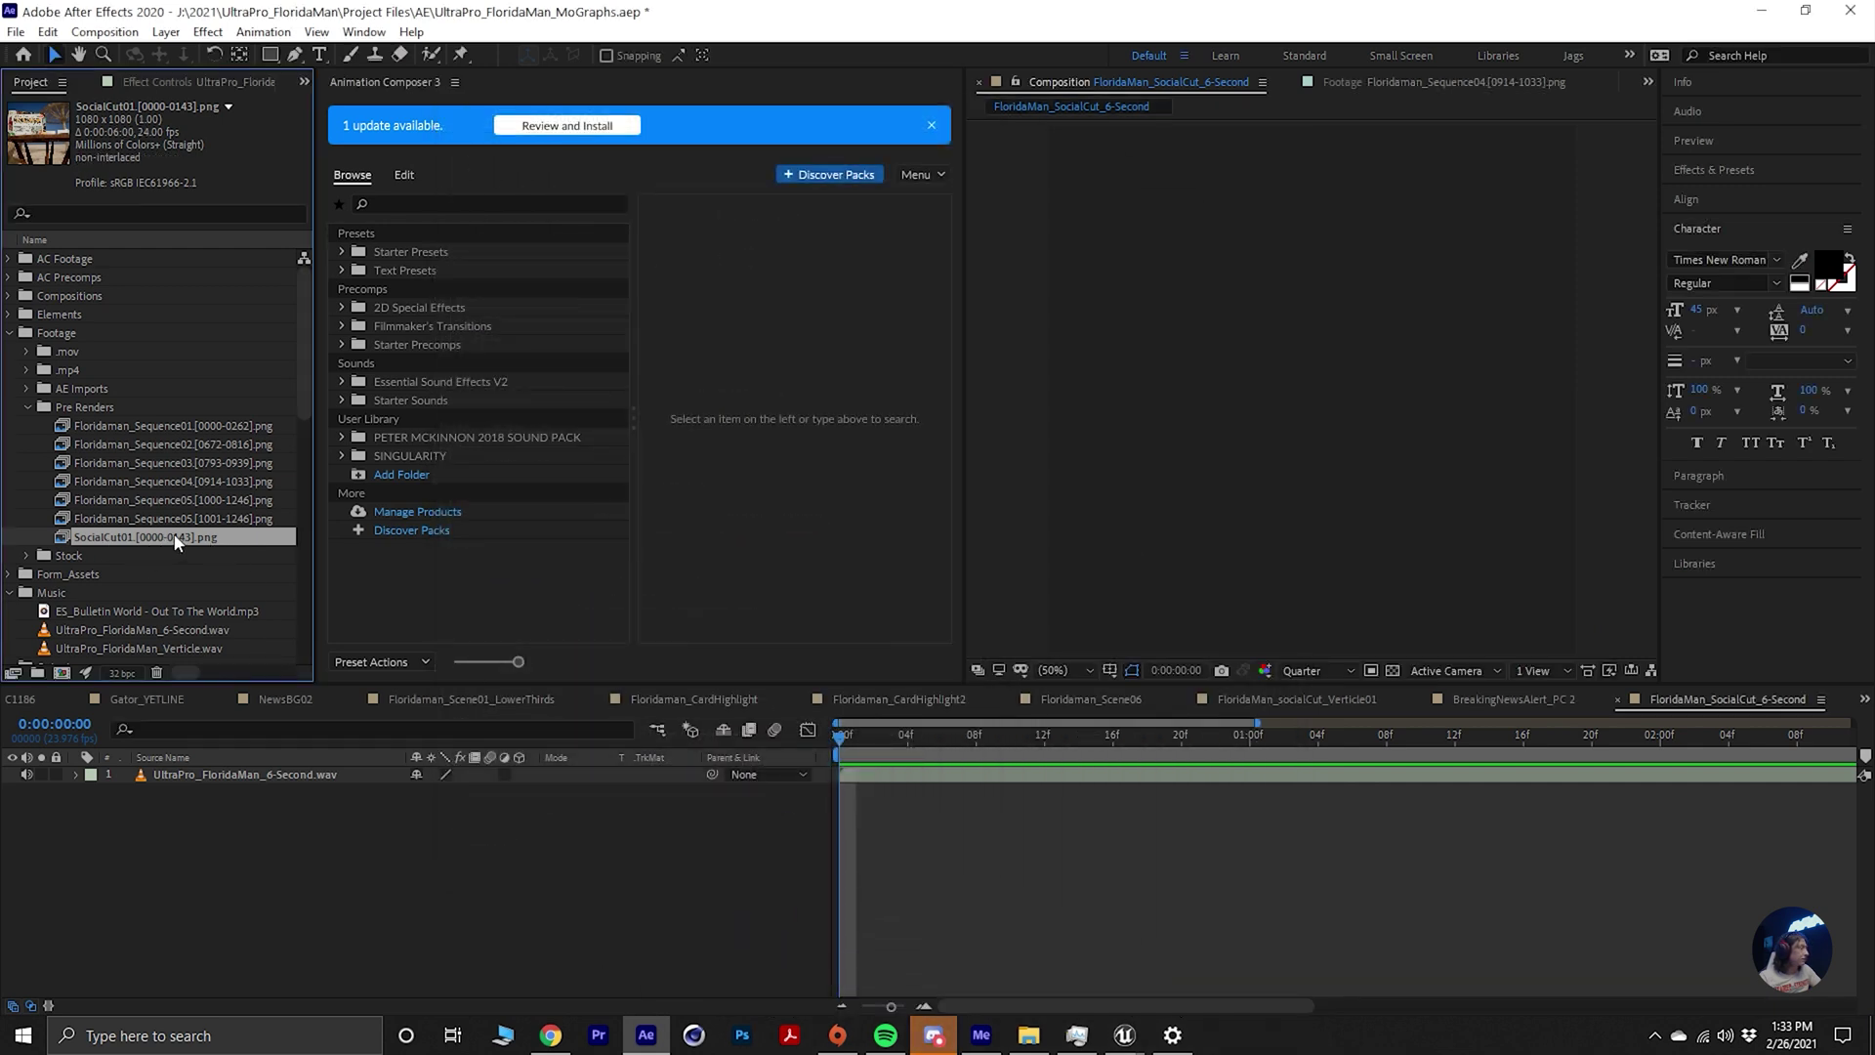
Place the SocialCut01 sequence above the audio in the FloridaMan_SocialCut_6-Second timeline and preview it at Full resolution, fitted to the viewer.
{"action": "left_click_drag", "start_coordinate": [178, 544], "coordinate": [273, 788]}
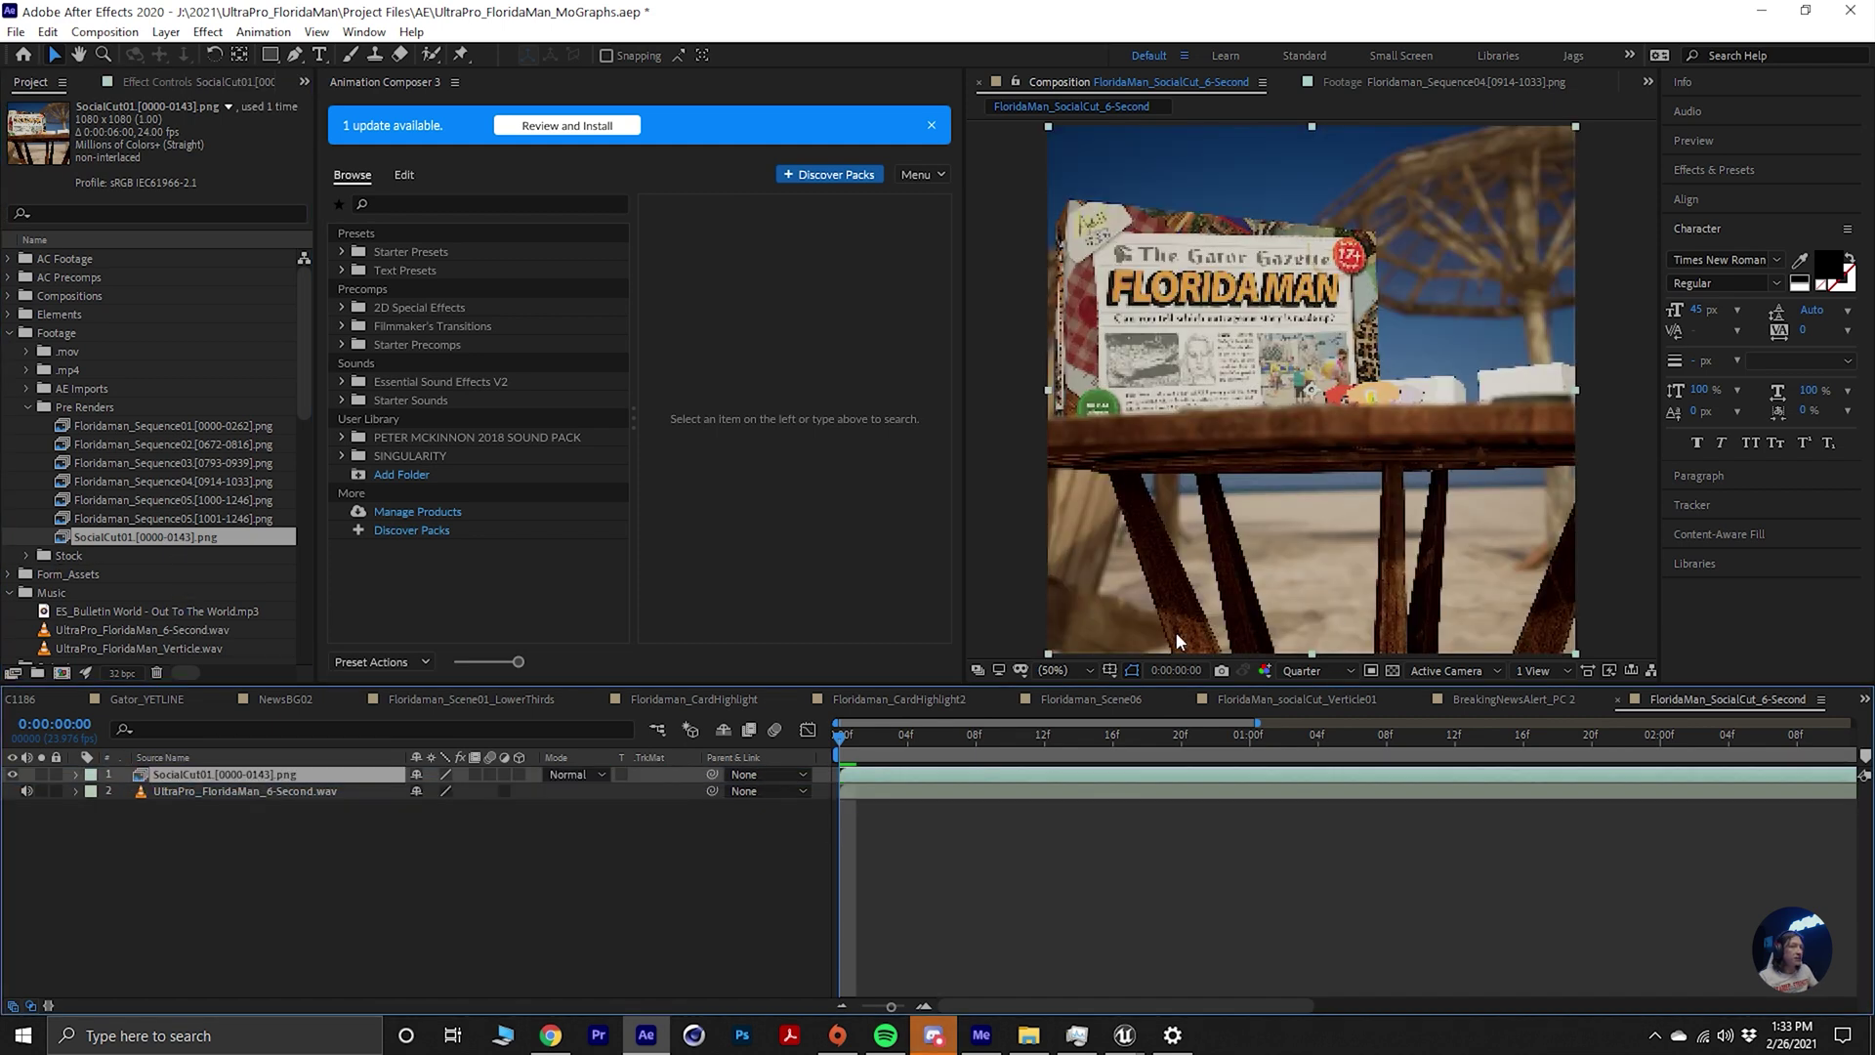
{"action": "left_click", "coordinate": [1316, 670]}
{"action": "left_click", "coordinate": [1323, 724]}
{"action": "left_click", "coordinate": [1079, 674]}
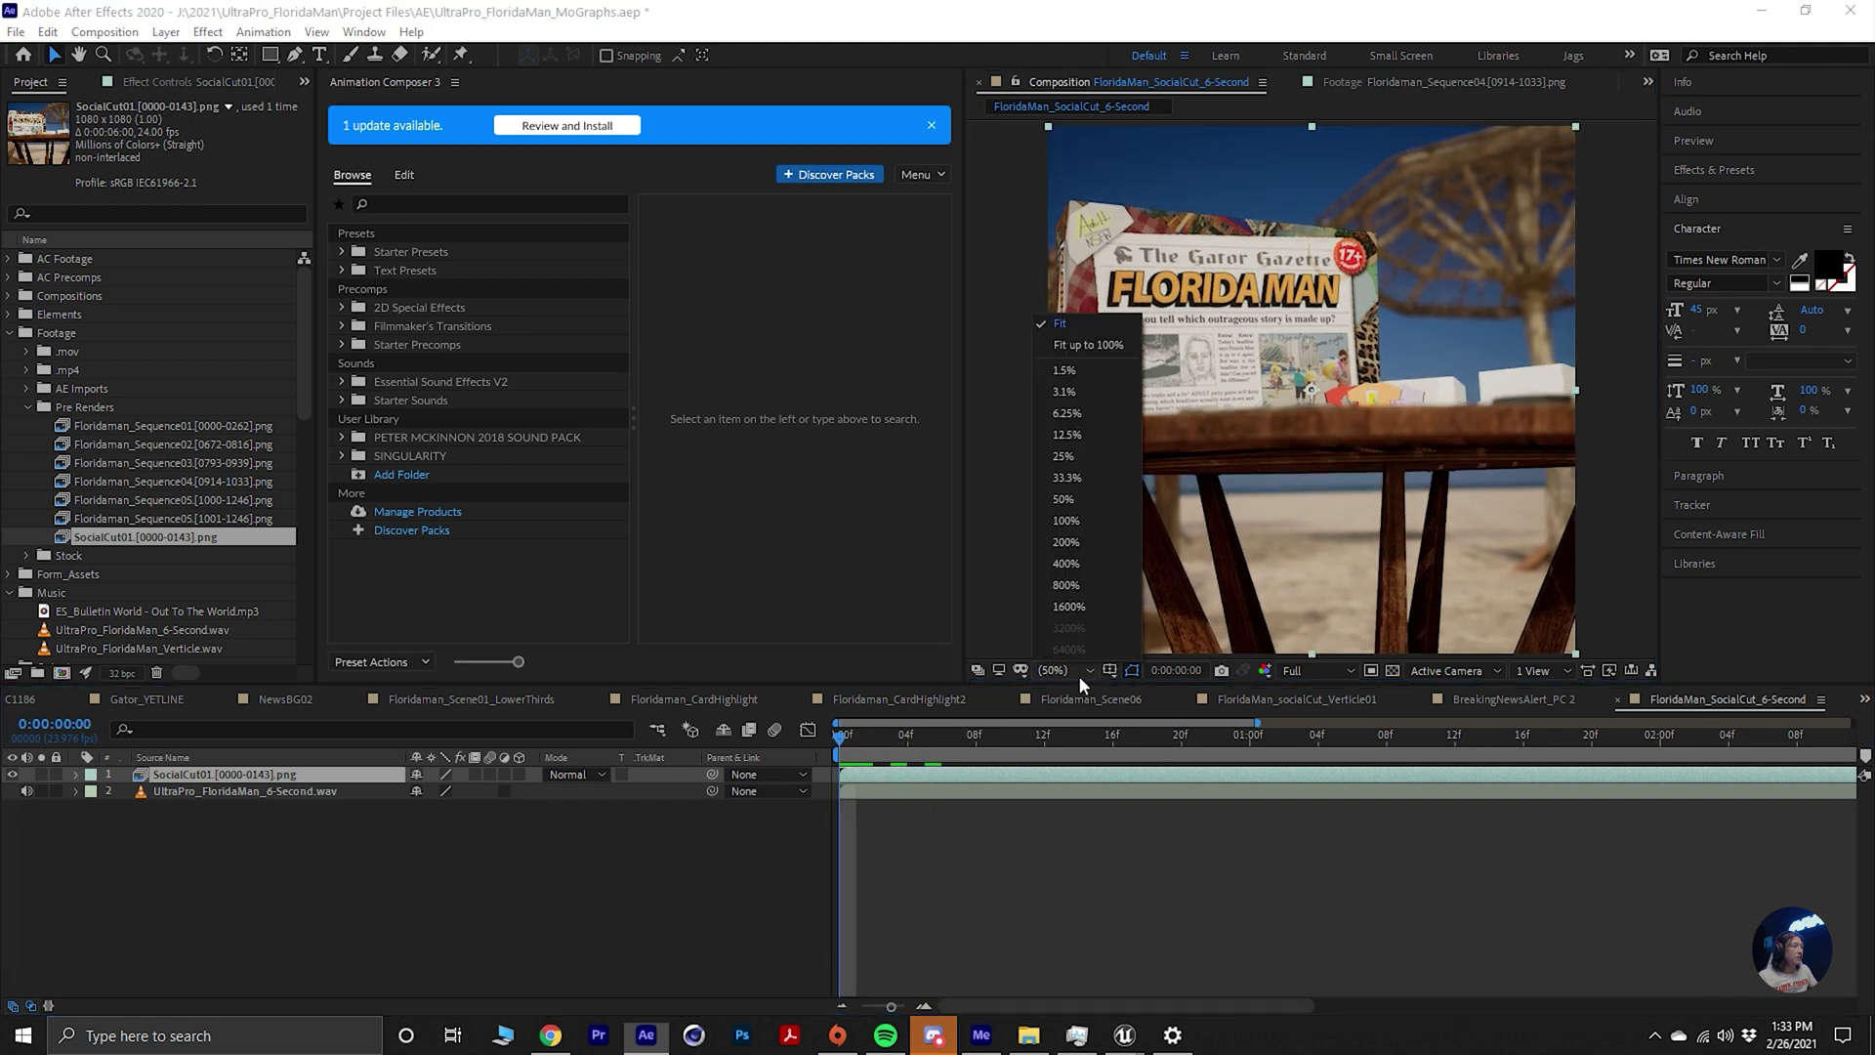
{"action": "left_click", "coordinate": [1060, 323]}
{"action": "key", "text": "space"}
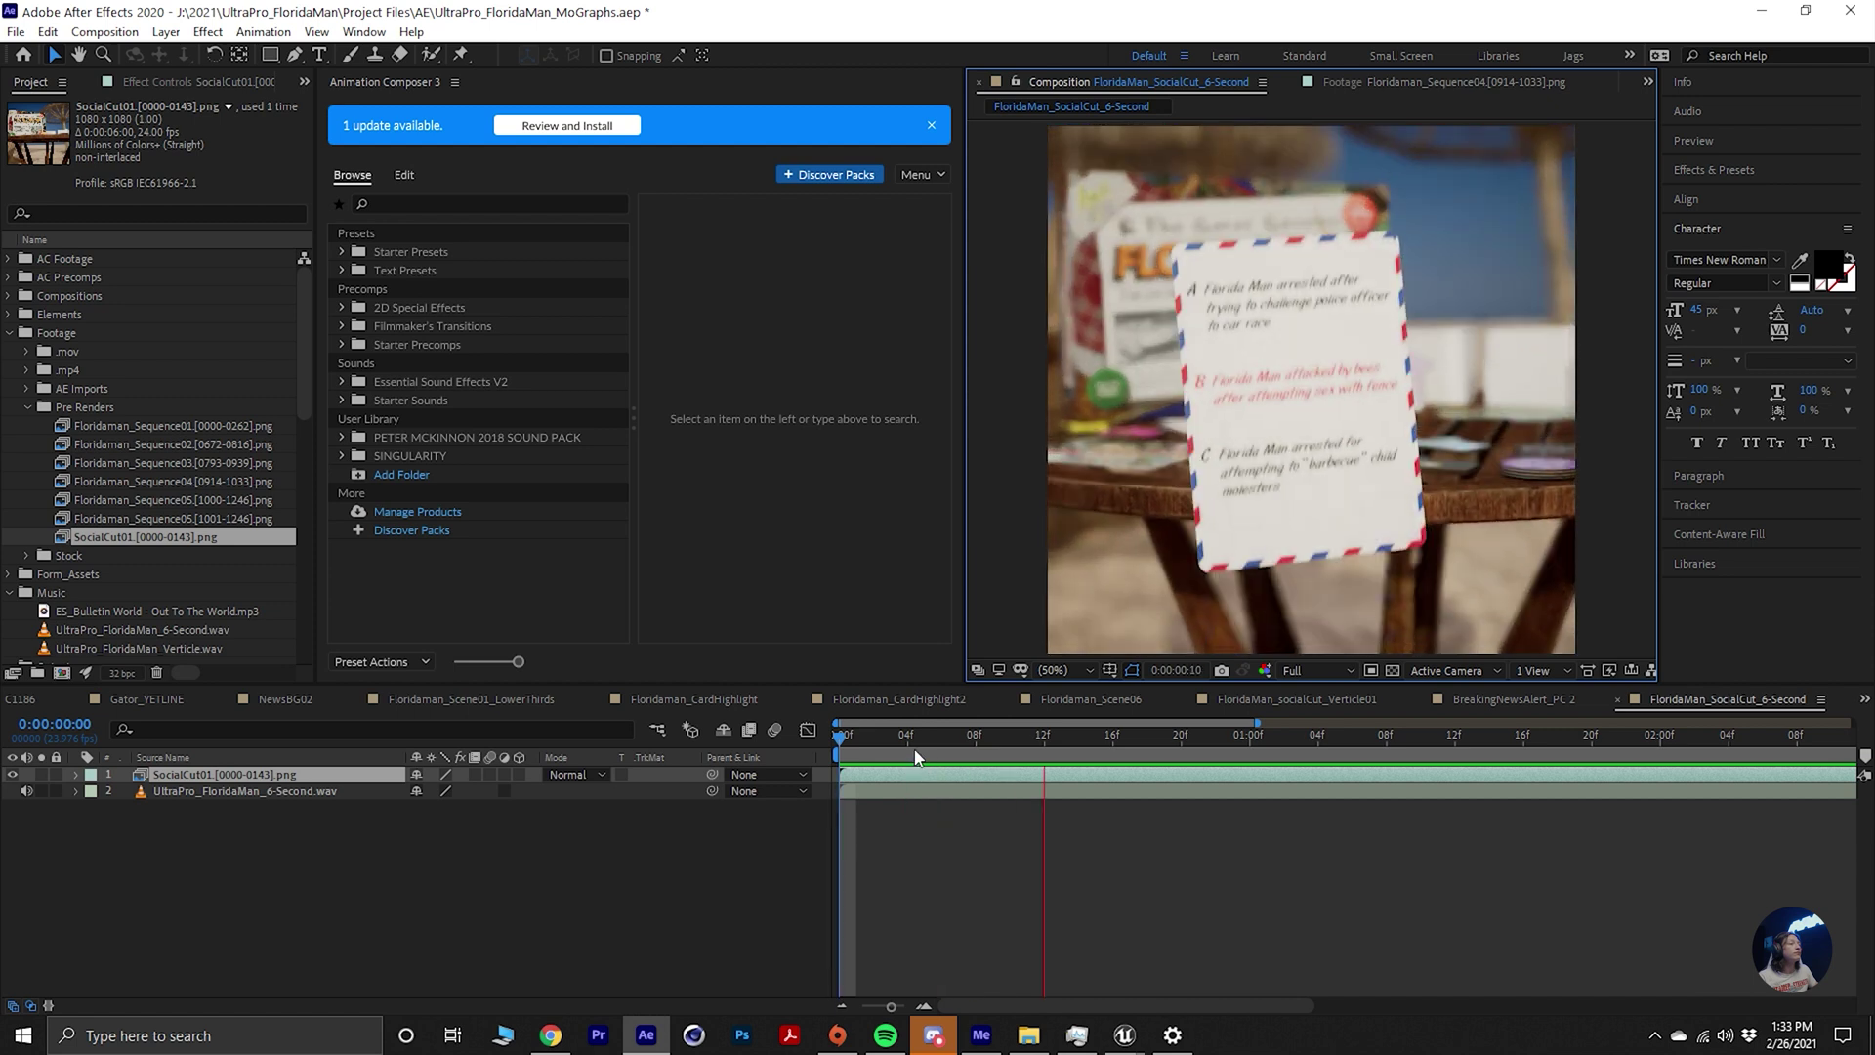
{"action": "left_click", "coordinate": [890, 757]}
{"action": "left_click", "coordinate": [844, 756]}
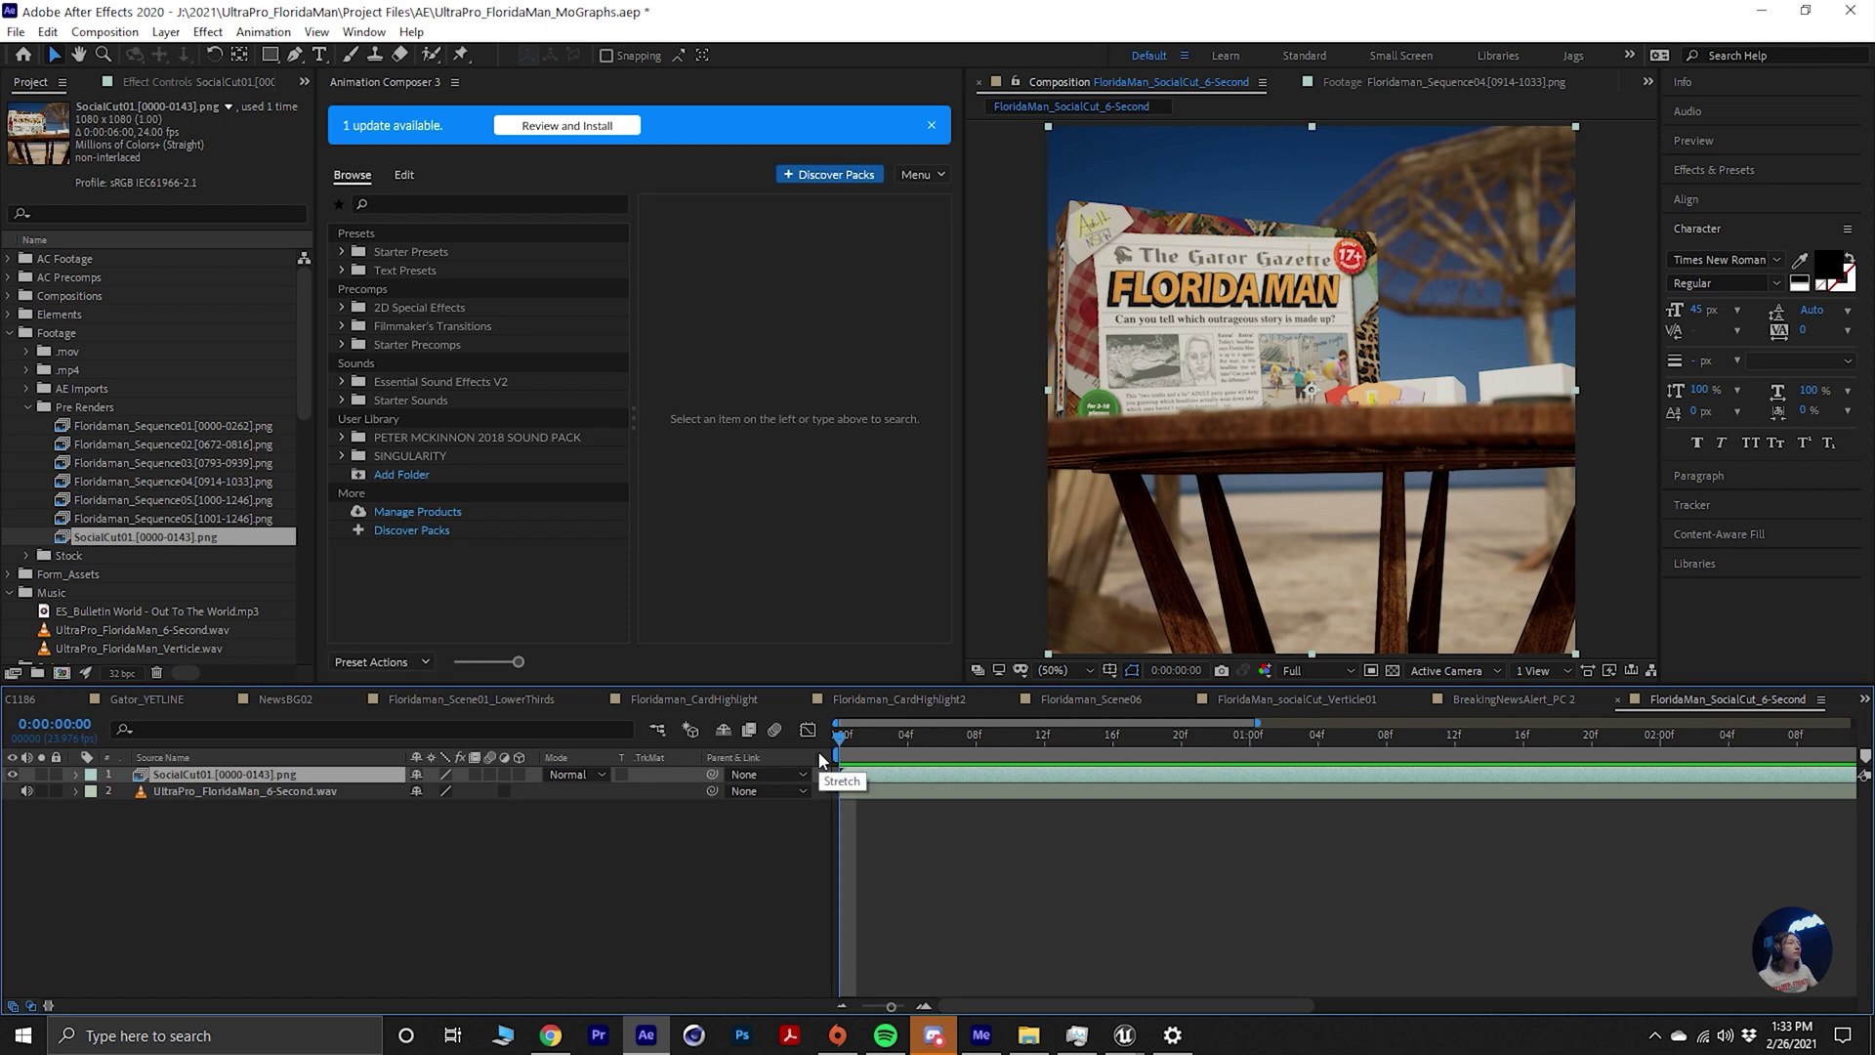
{"action": "key", "text": "space"}
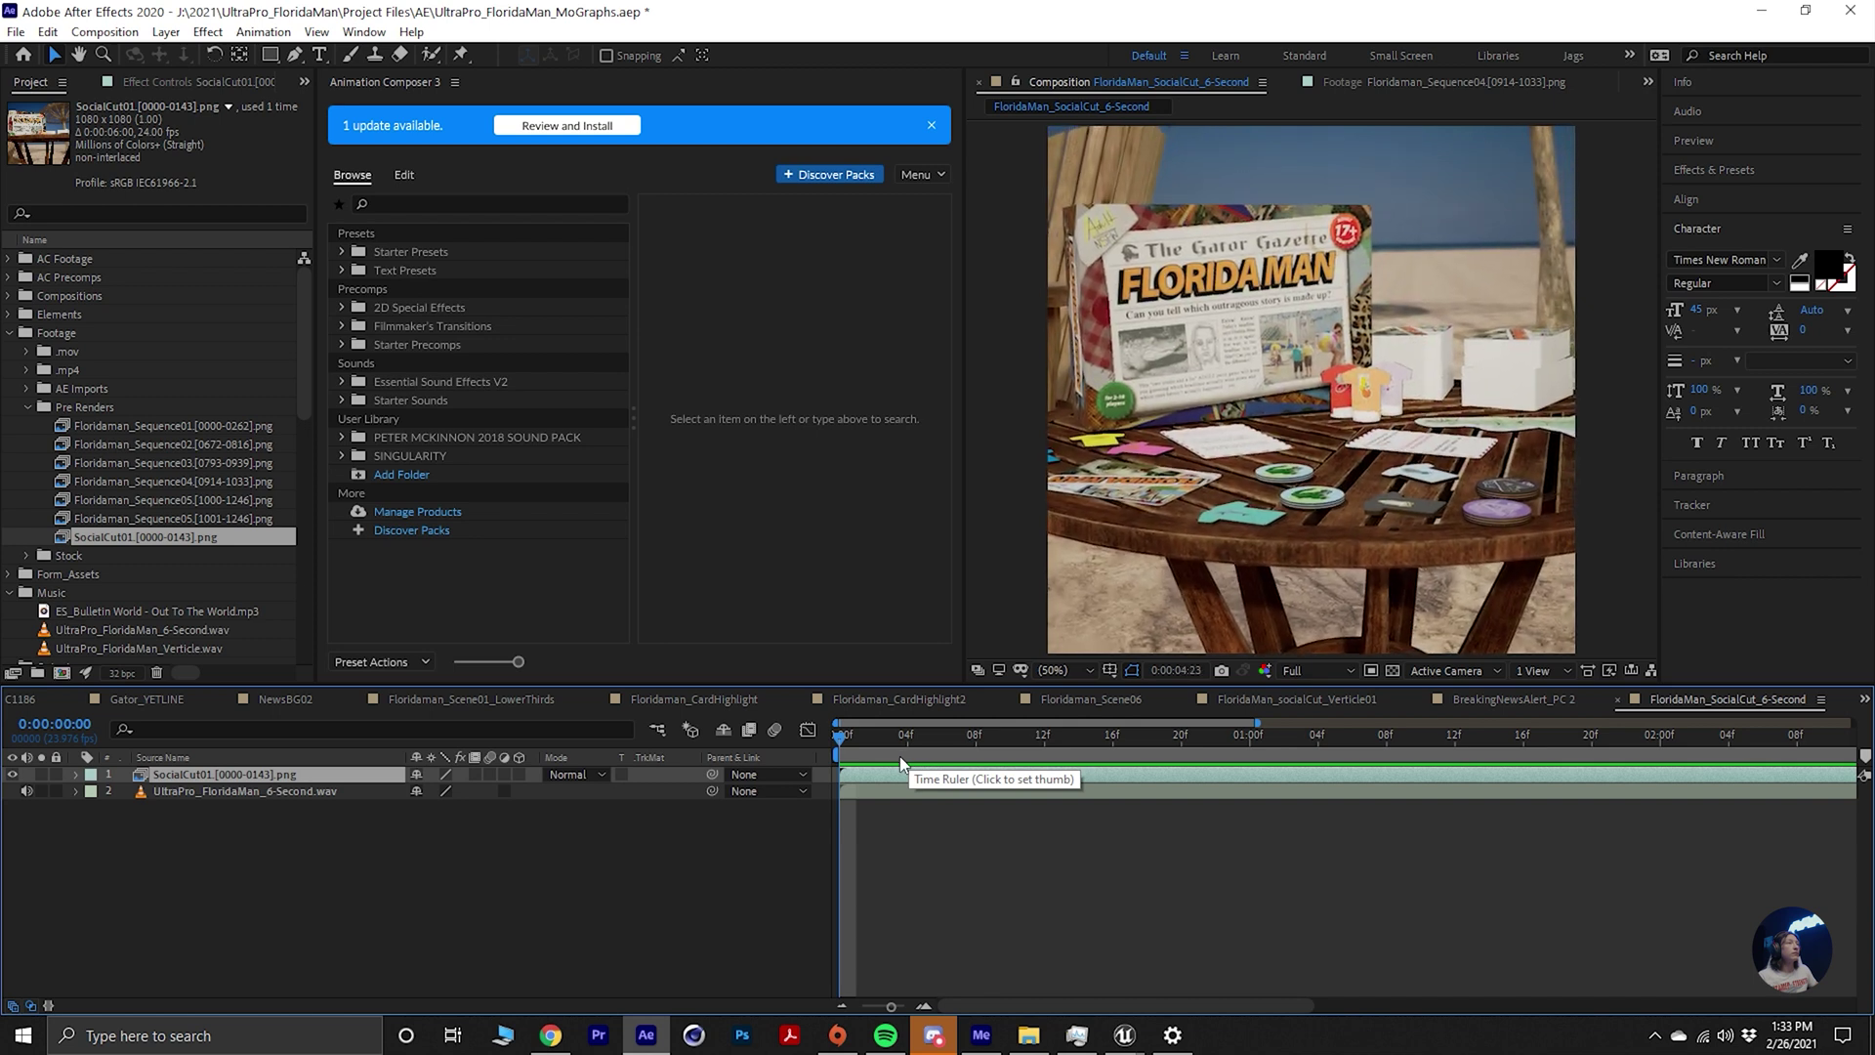
{"action": "key", "text": "space"}
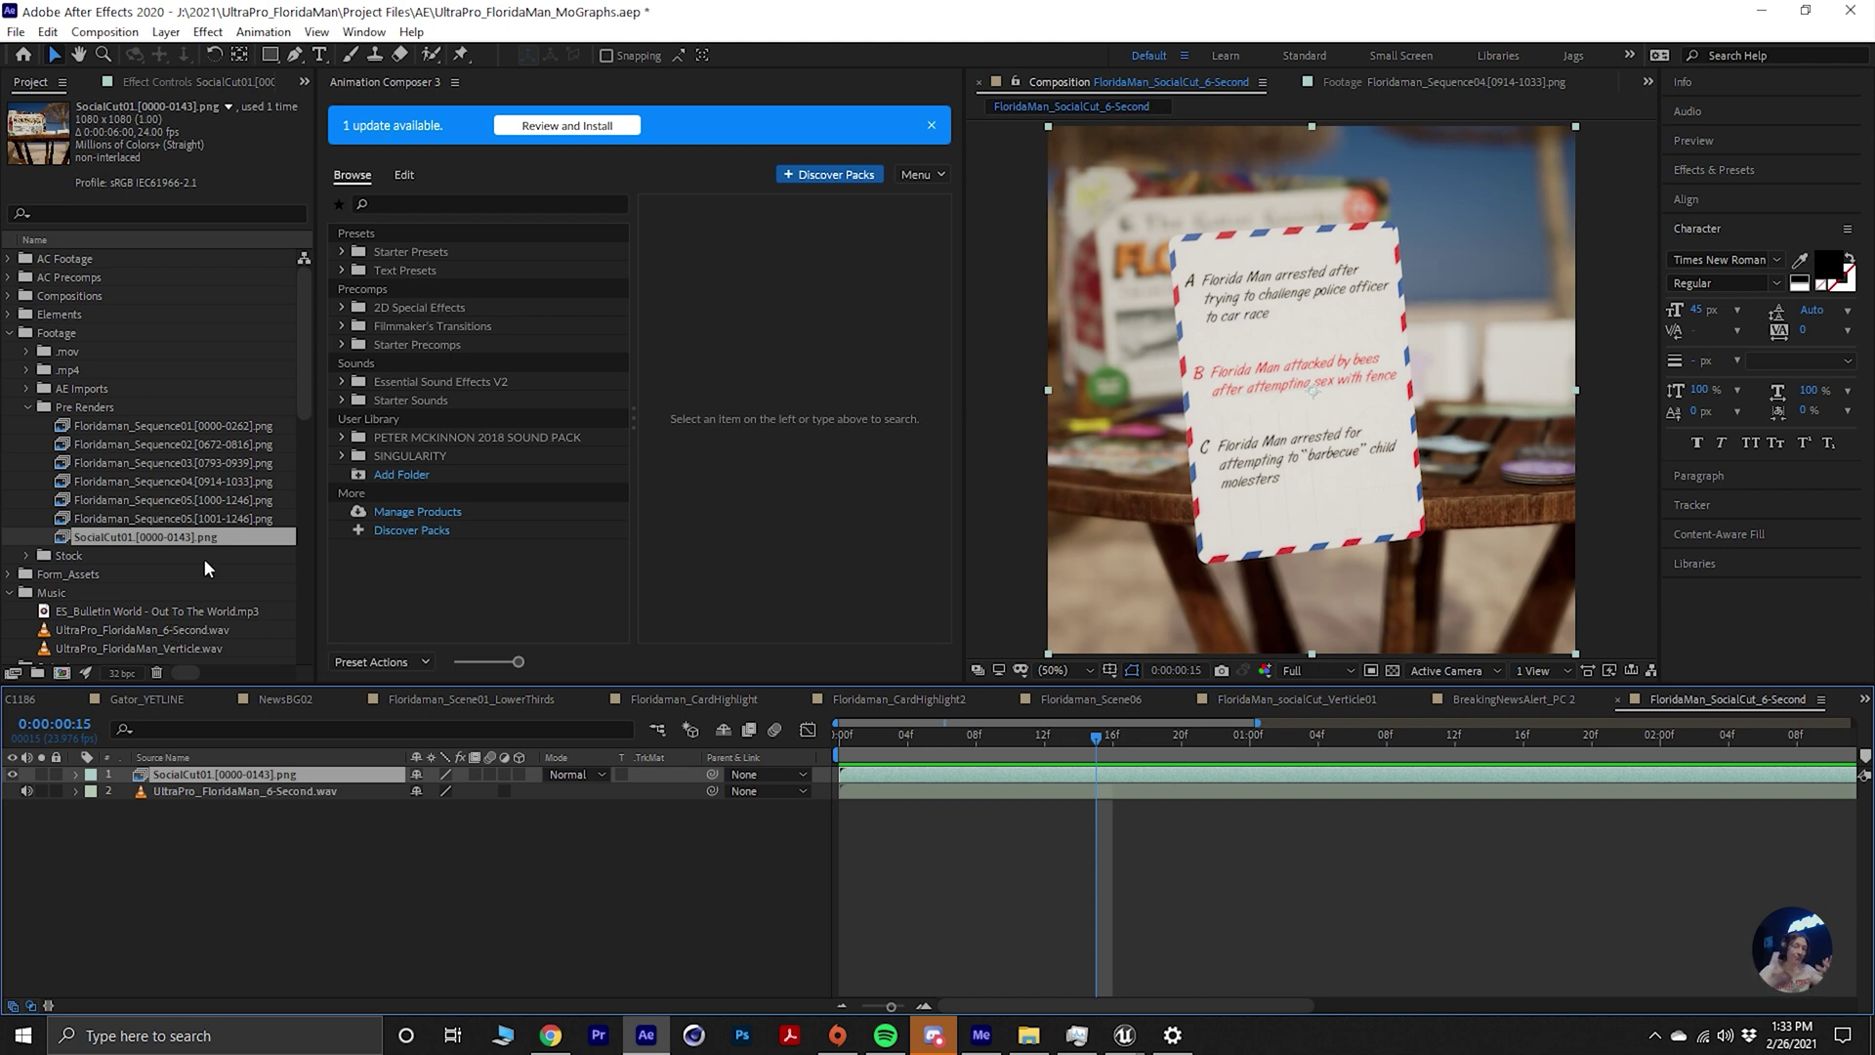
Search the project for "reveal" and add the Floridaman_LogoReveal01 composition as the top layer of the timeline.
{"action": "left_click", "coordinate": [197, 216]}
{"action": "left_click", "coordinate": [11, 333]}
{"action": "left_click", "coordinate": [10, 370]}
{"action": "left_click", "coordinate": [10, 389]}
{"action": "left_click", "coordinate": [109, 217]}
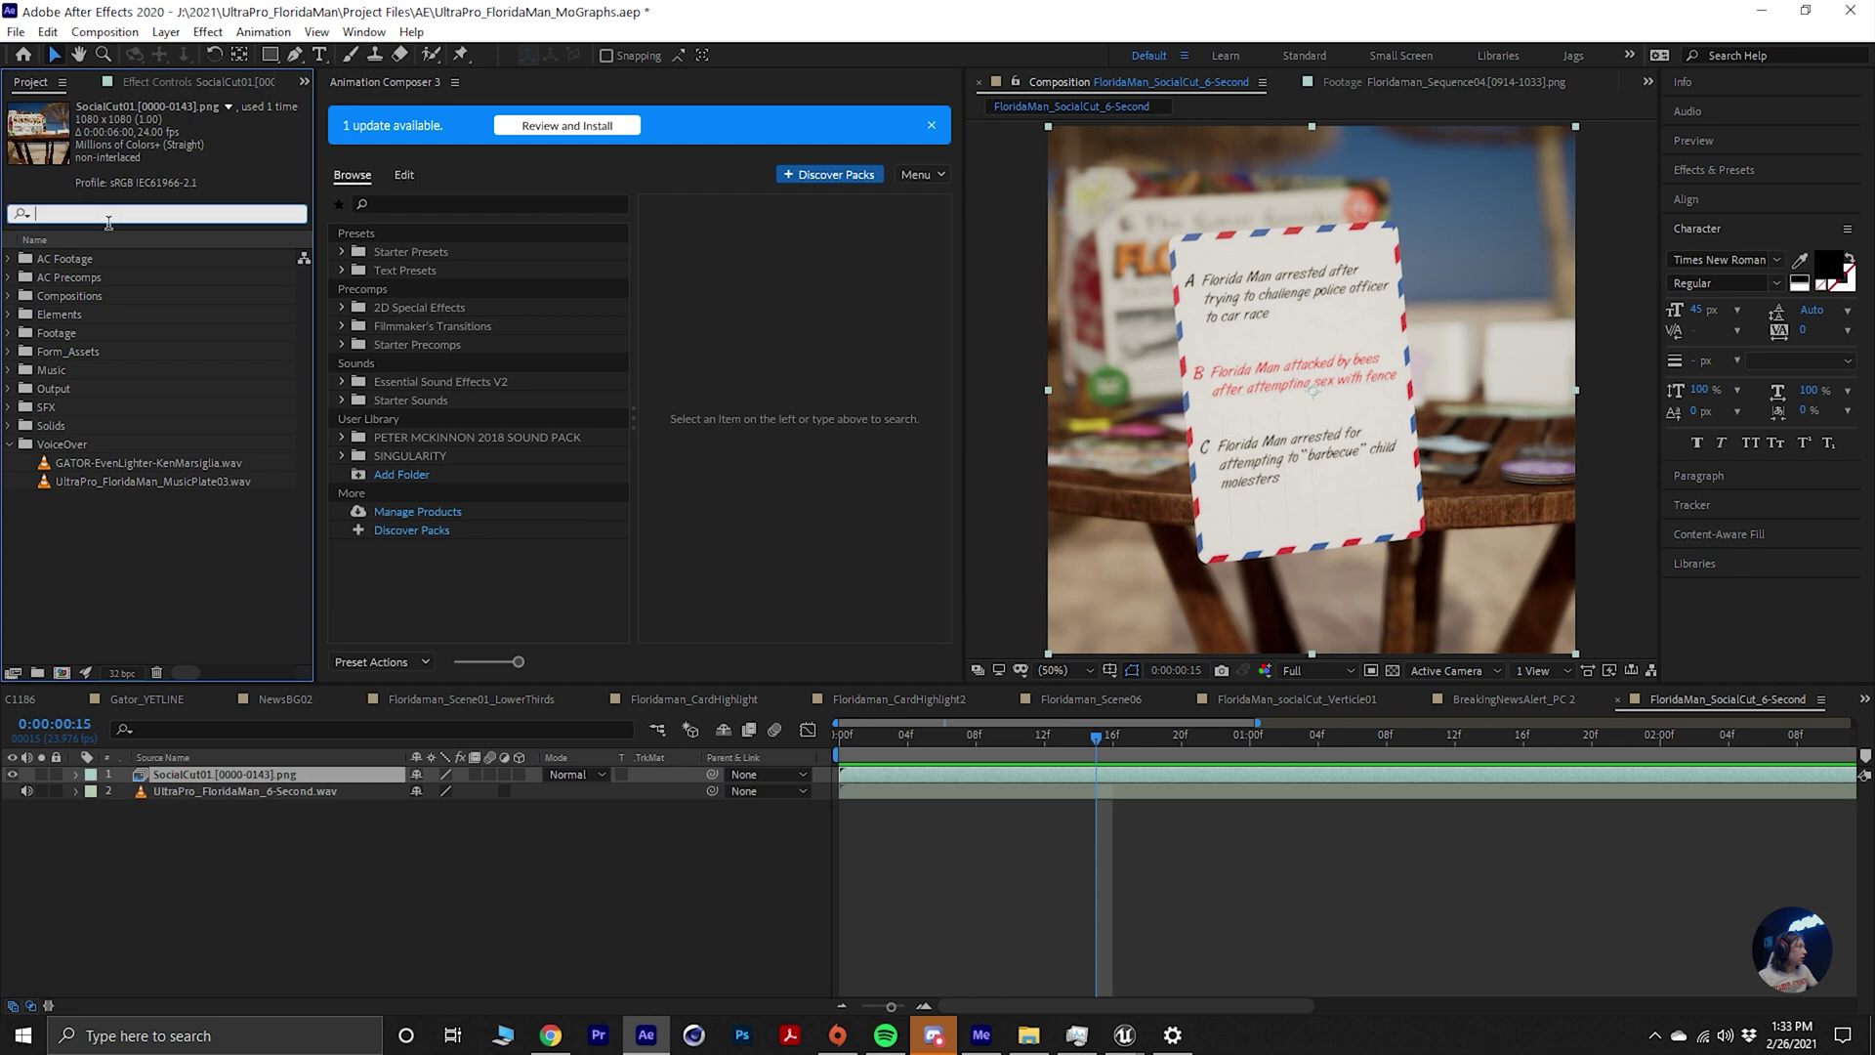
{"action": "type", "text": "rev"}
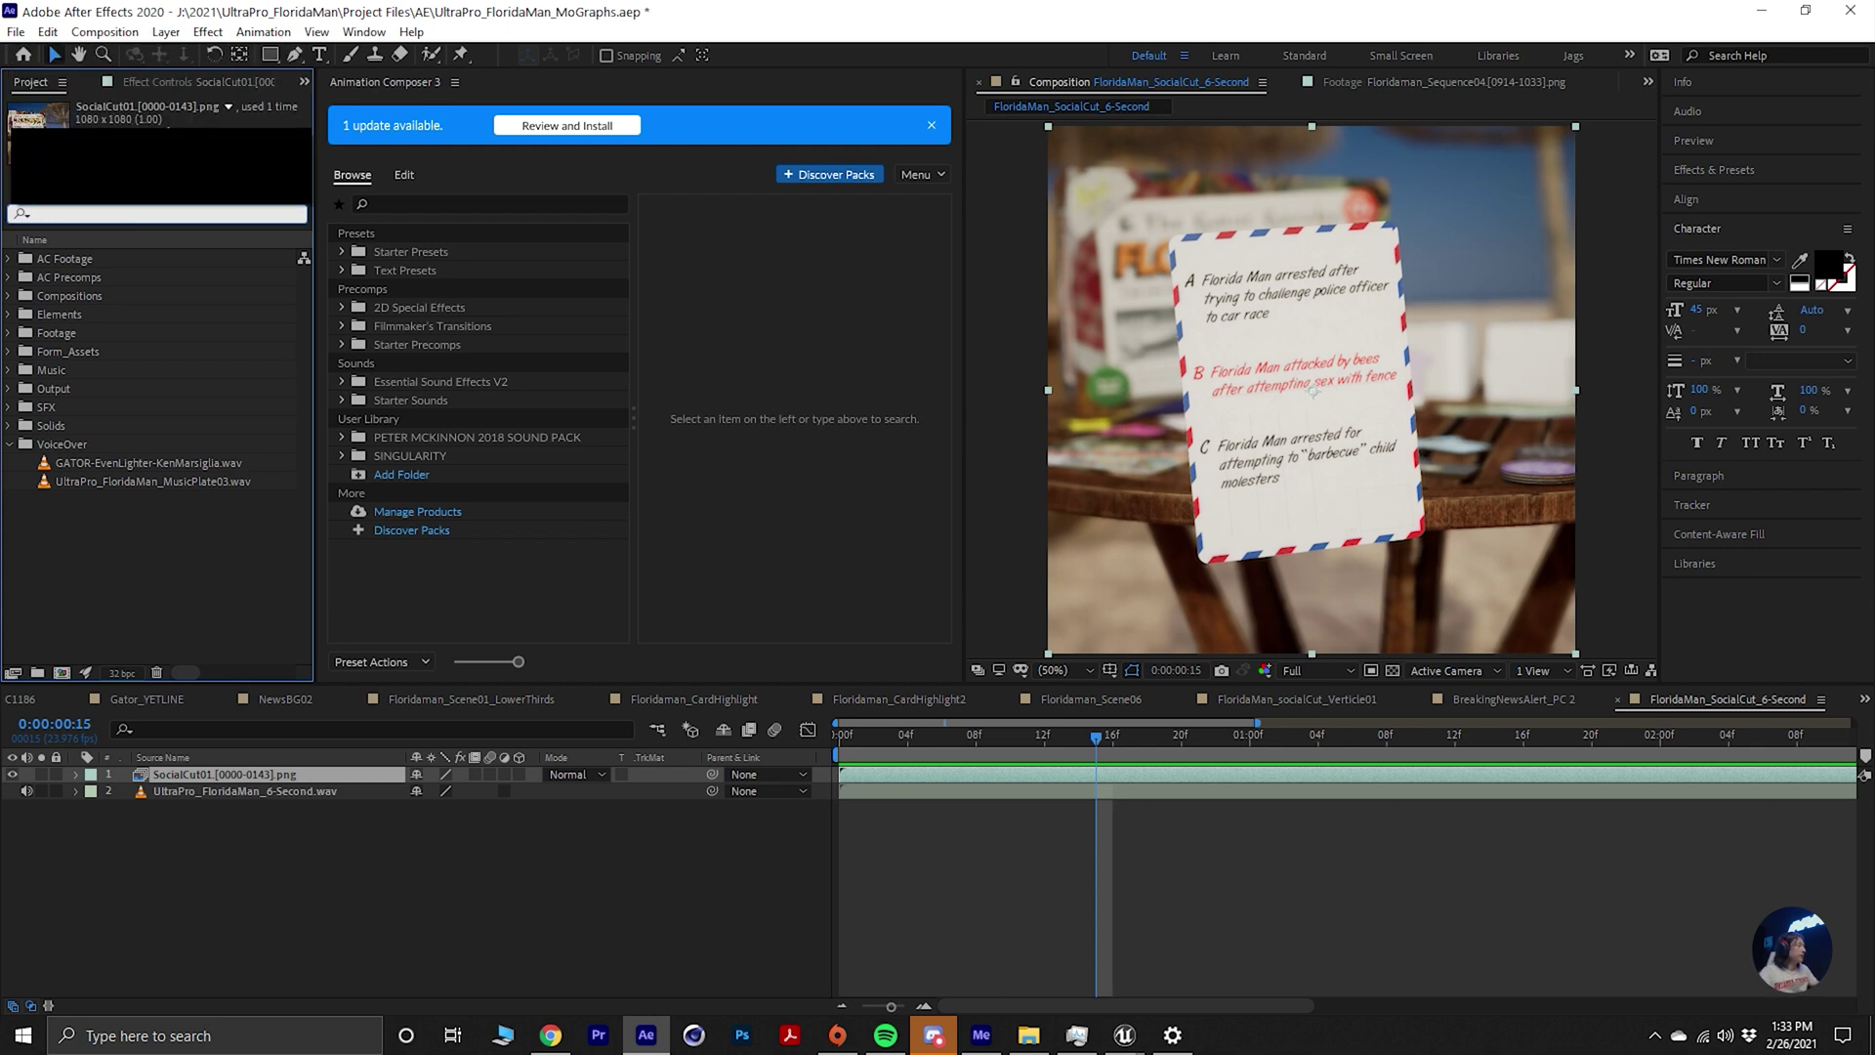
{"action": "type", "text": "reveal"}
{"action": "left_click_drag", "start_coordinate": [142, 281], "coordinate": [213, 778]}
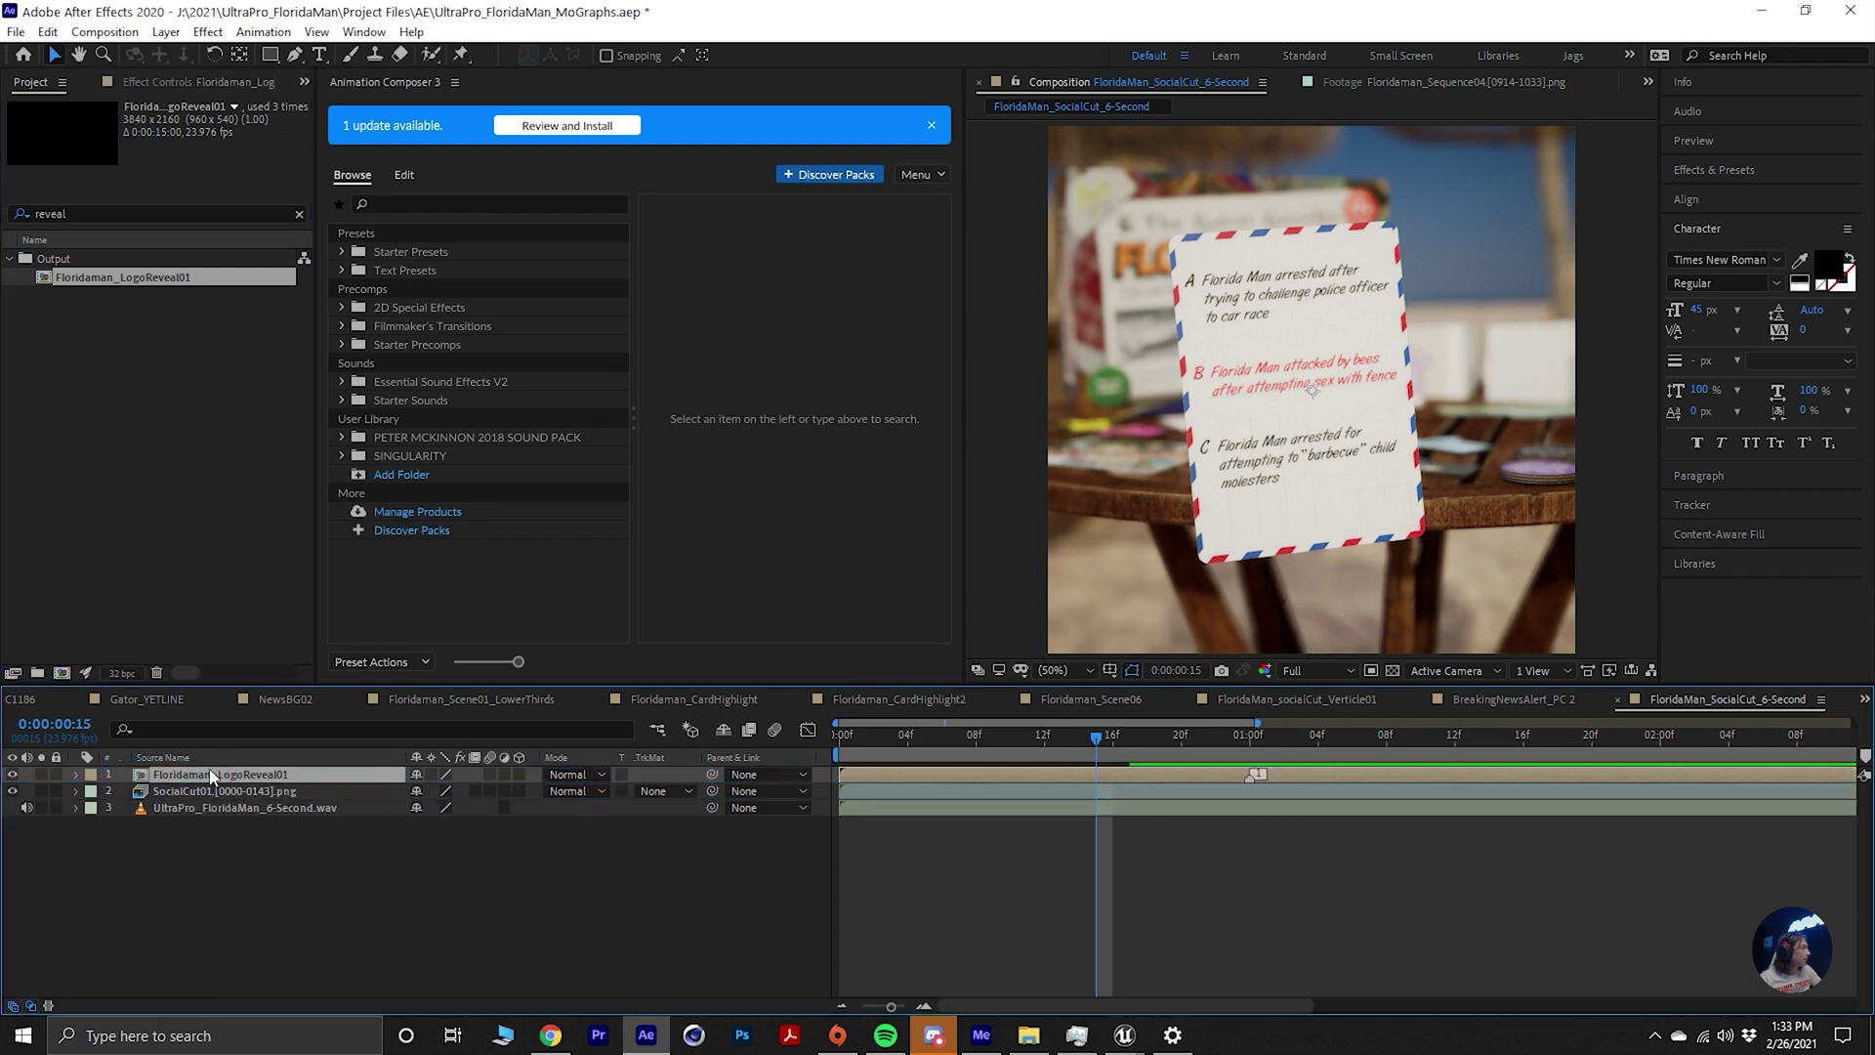
Set the scale of the Floridaman_LogoReveal01 layer to 30%.
{"action": "key", "text": "s"}
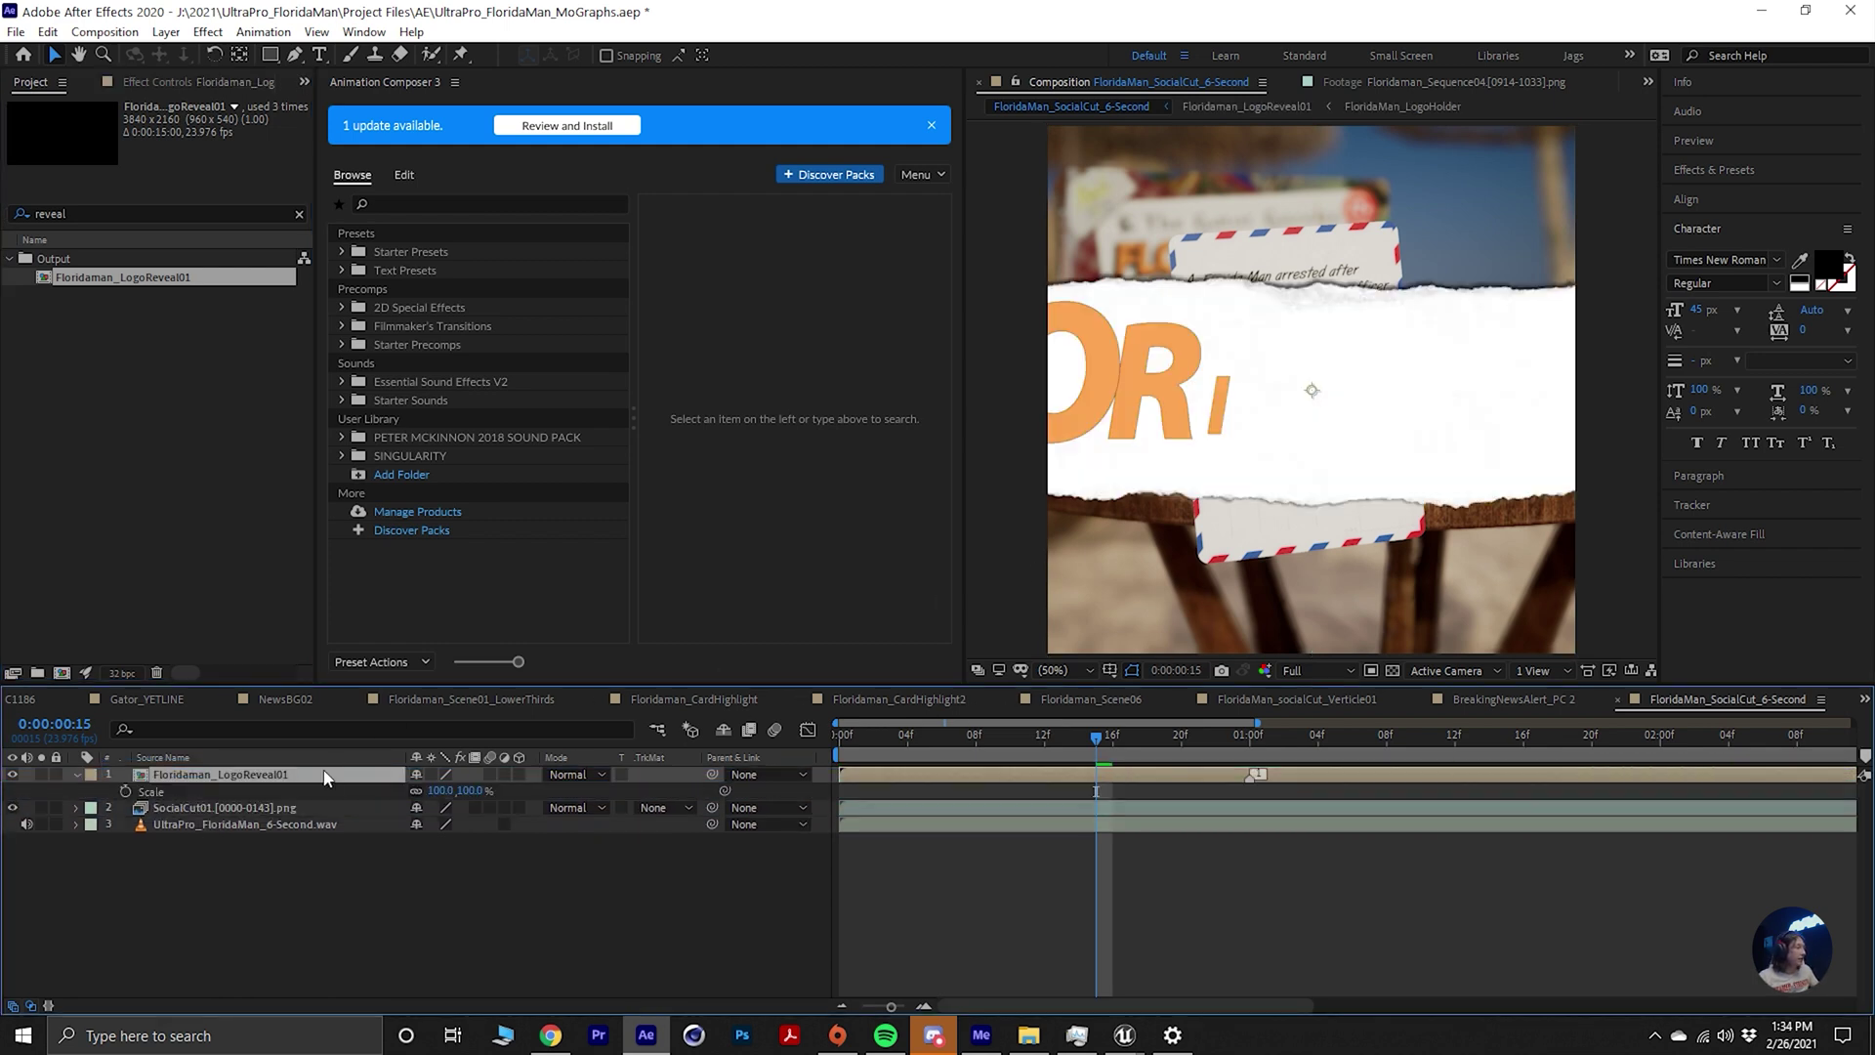
{"action": "left_click", "coordinate": [441, 791]}
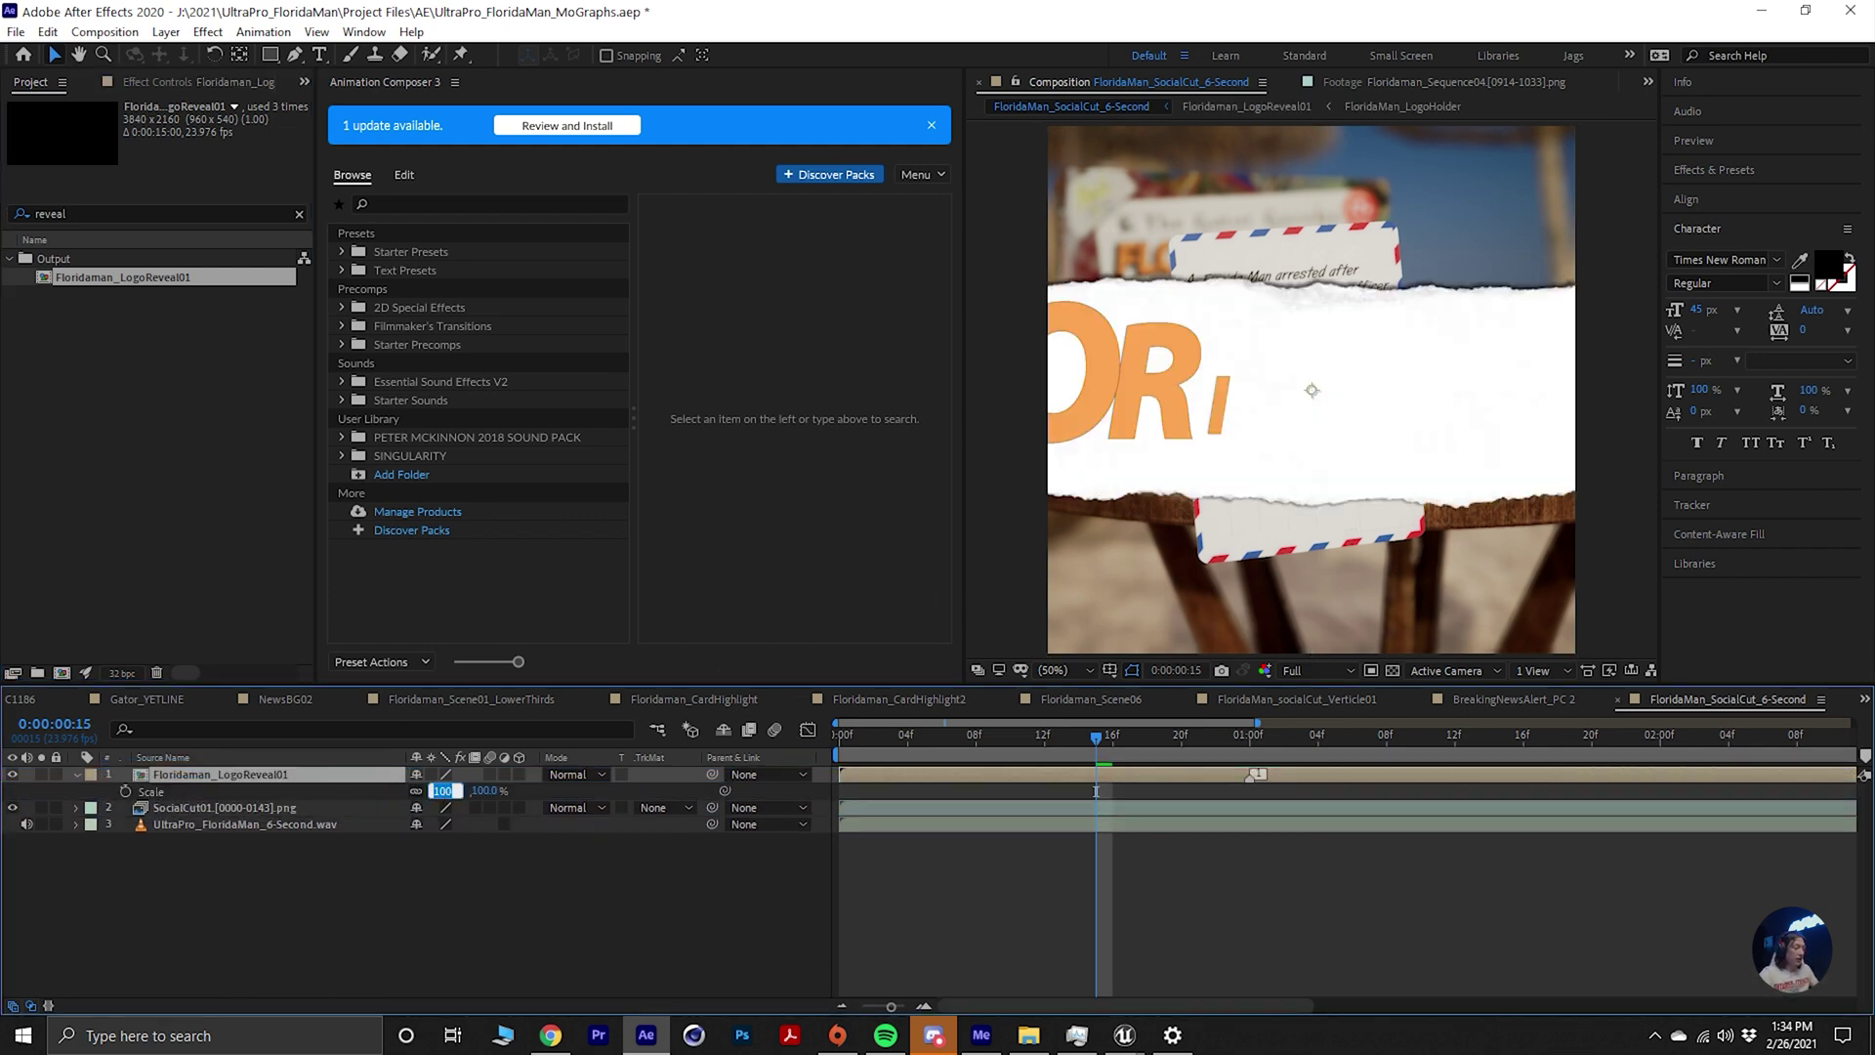
{"action": "type", "text": "30."}
{"action": "key", "text": "Return"}
Position the Floridaman logo in the upper-right corner of the frame with a slight clockwise tilt, checking it in playback.
{"action": "left_click_drag", "start_coordinate": [1294, 396], "coordinate": [1382, 190]}
{"action": "left_click_drag", "start_coordinate": [1543, 184], "coordinate": [1468, 209]}
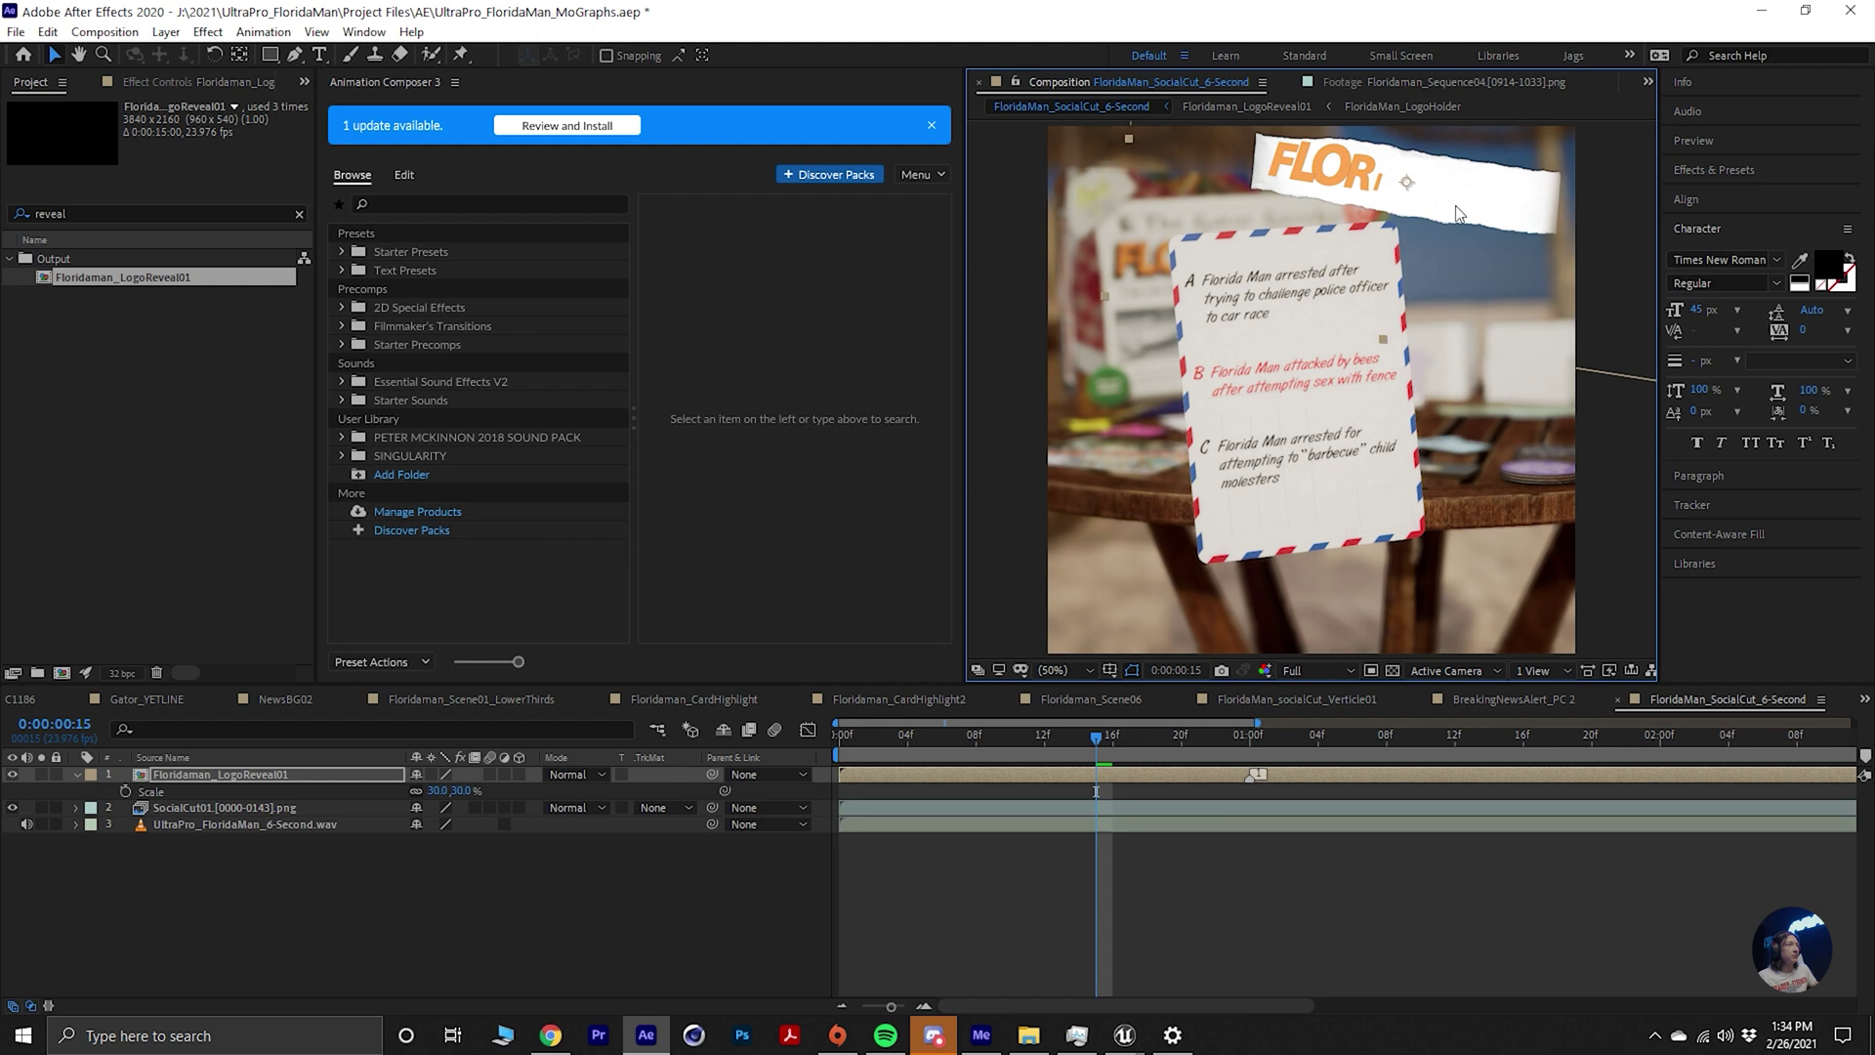
{"action": "key", "text": "Home"}
{"action": "key", "text": "space"}
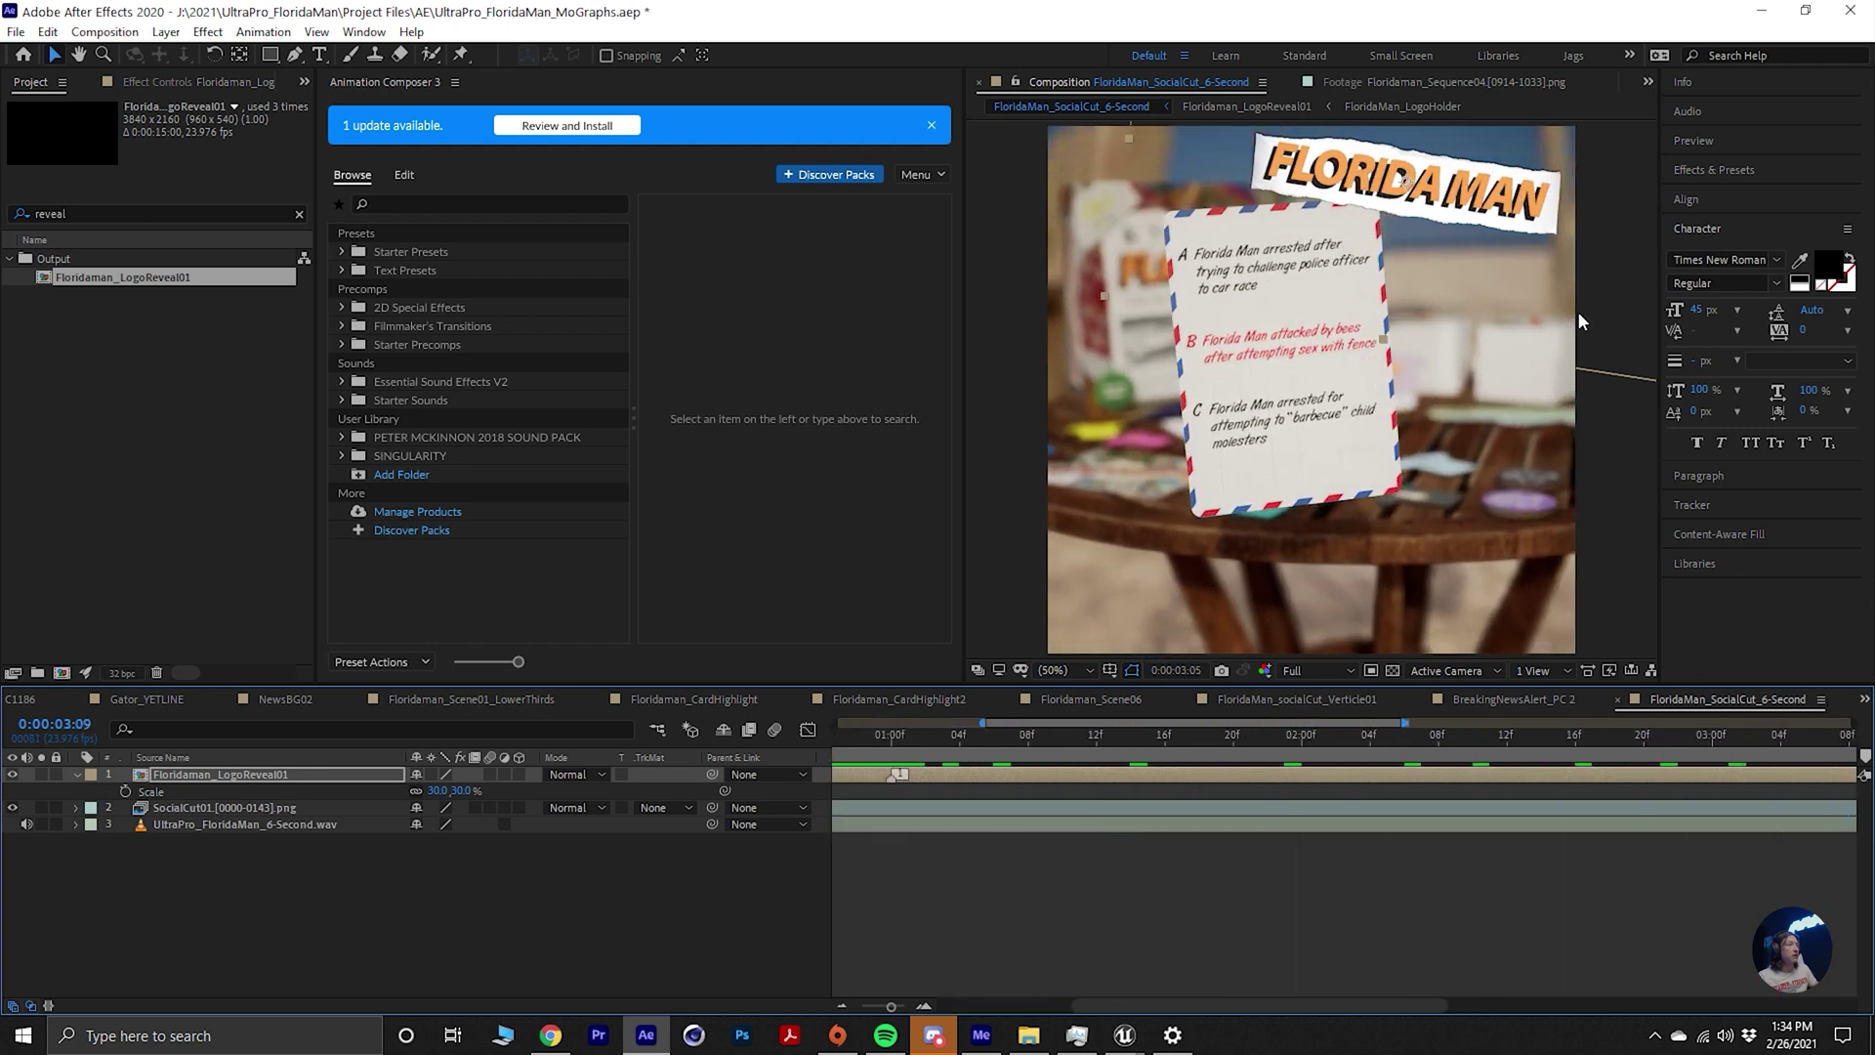
{"action": "left_click", "coordinate": [1443, 197]}
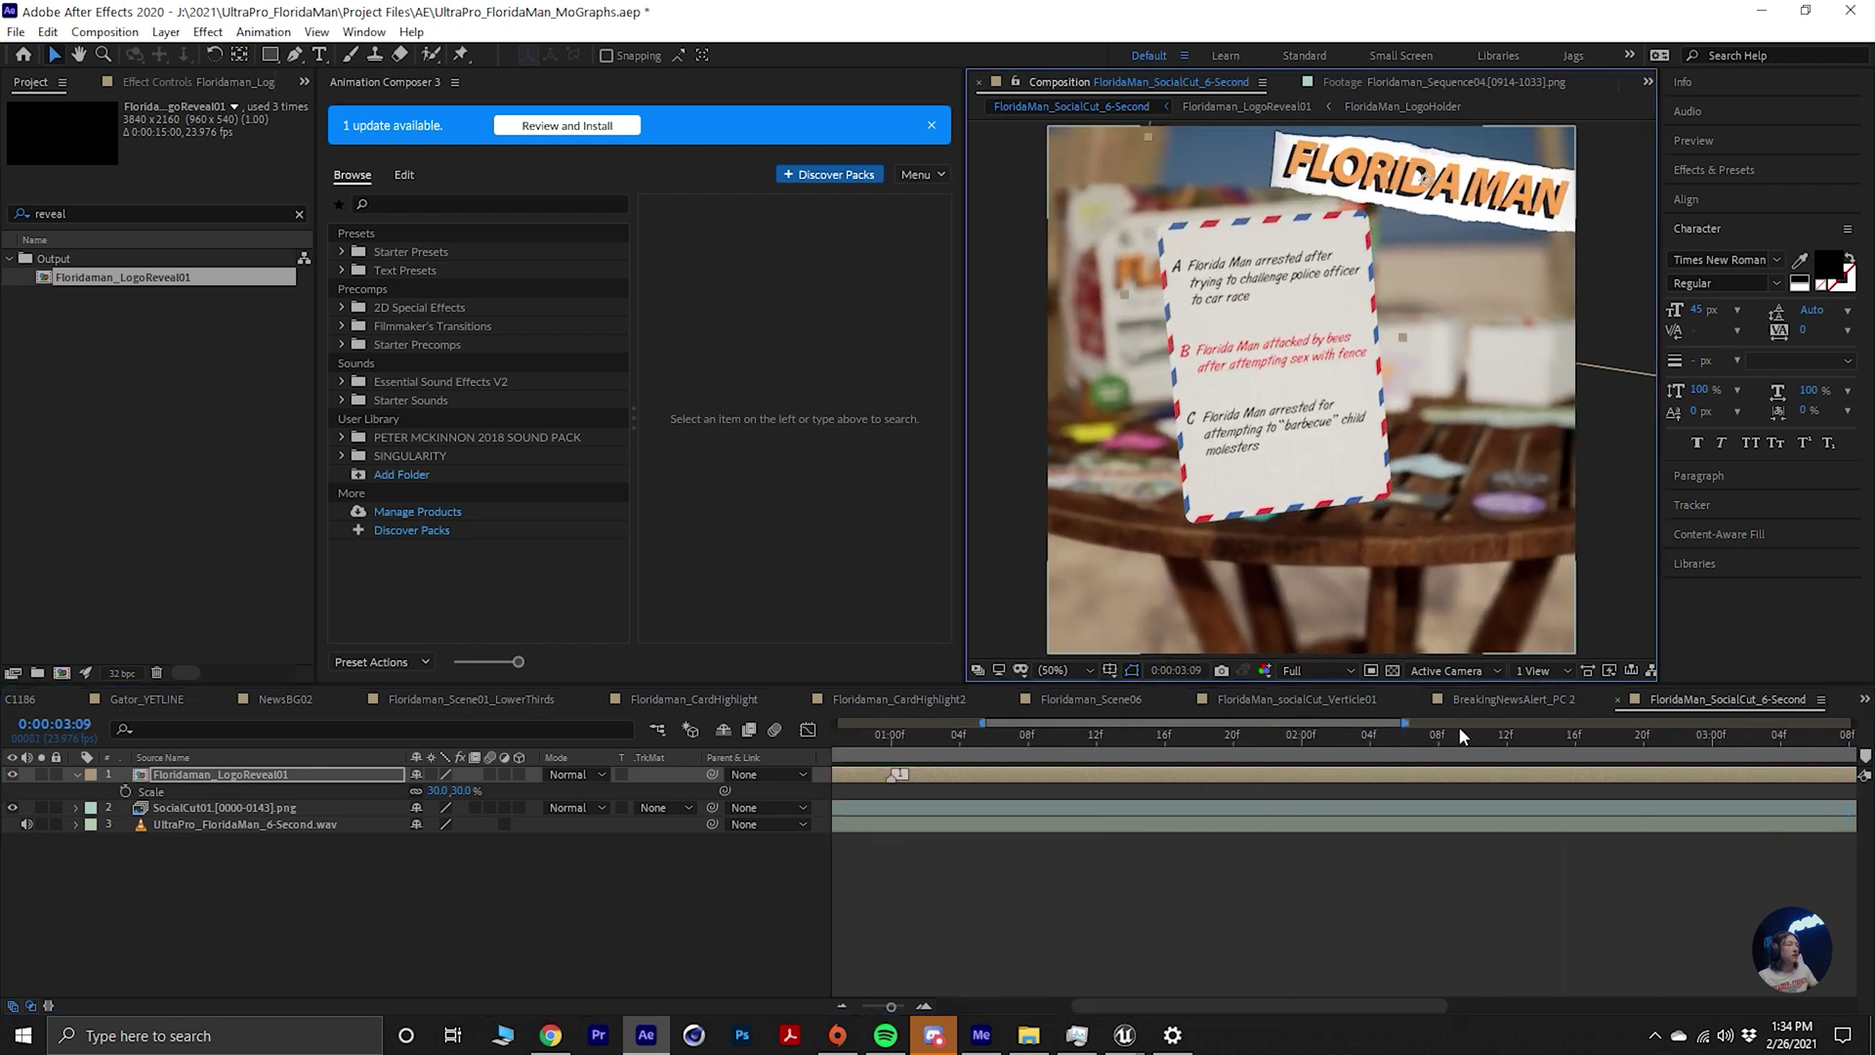
Shift the Floridaman_LogoReveal01 layer in time so it starts at 0:00:03:13, and park the playhead at its start.
{"action": "scroll", "coordinate": [1508, 777], "scroll_direction": "down", "scroll_amount": 3, "text": "alt"}
{"action": "left_click", "coordinate": [1562, 737]}
{"action": "key", "text": "bracketleft"}
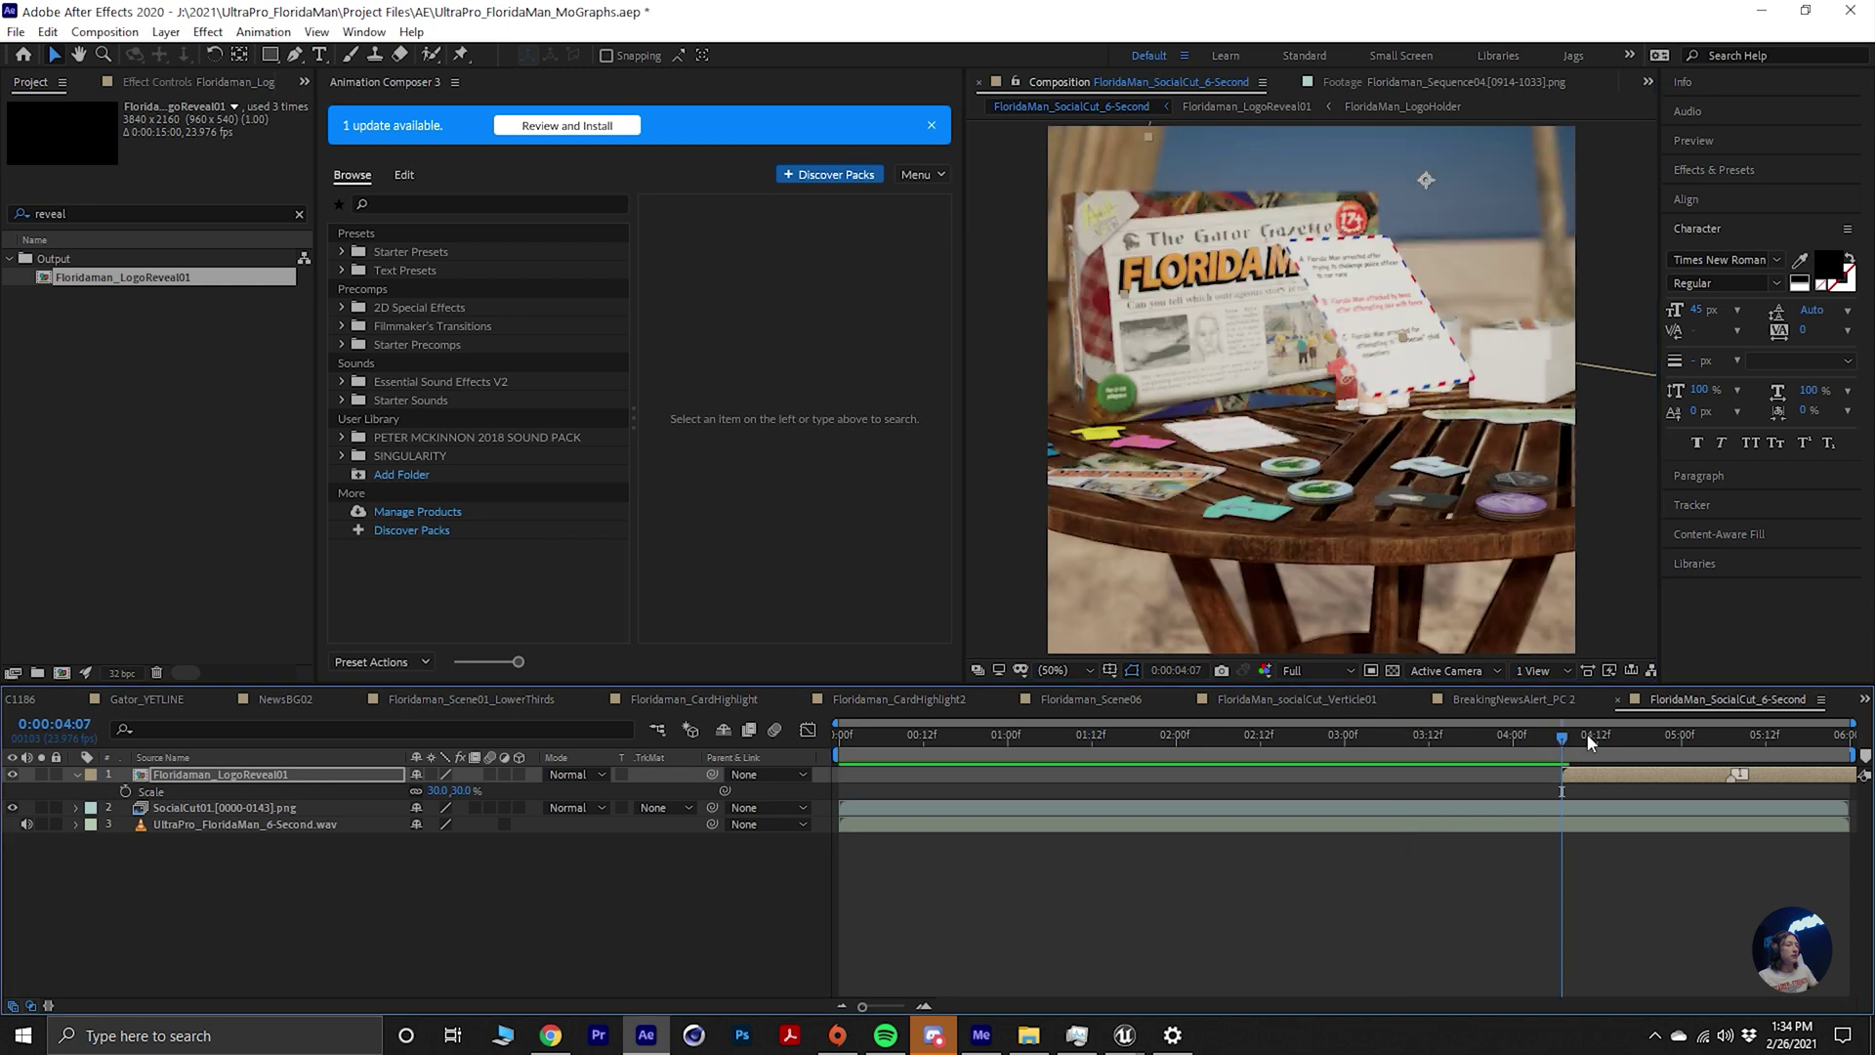
{"action": "left_click_drag", "start_coordinate": [1698, 781], "coordinate": [1592, 764]}
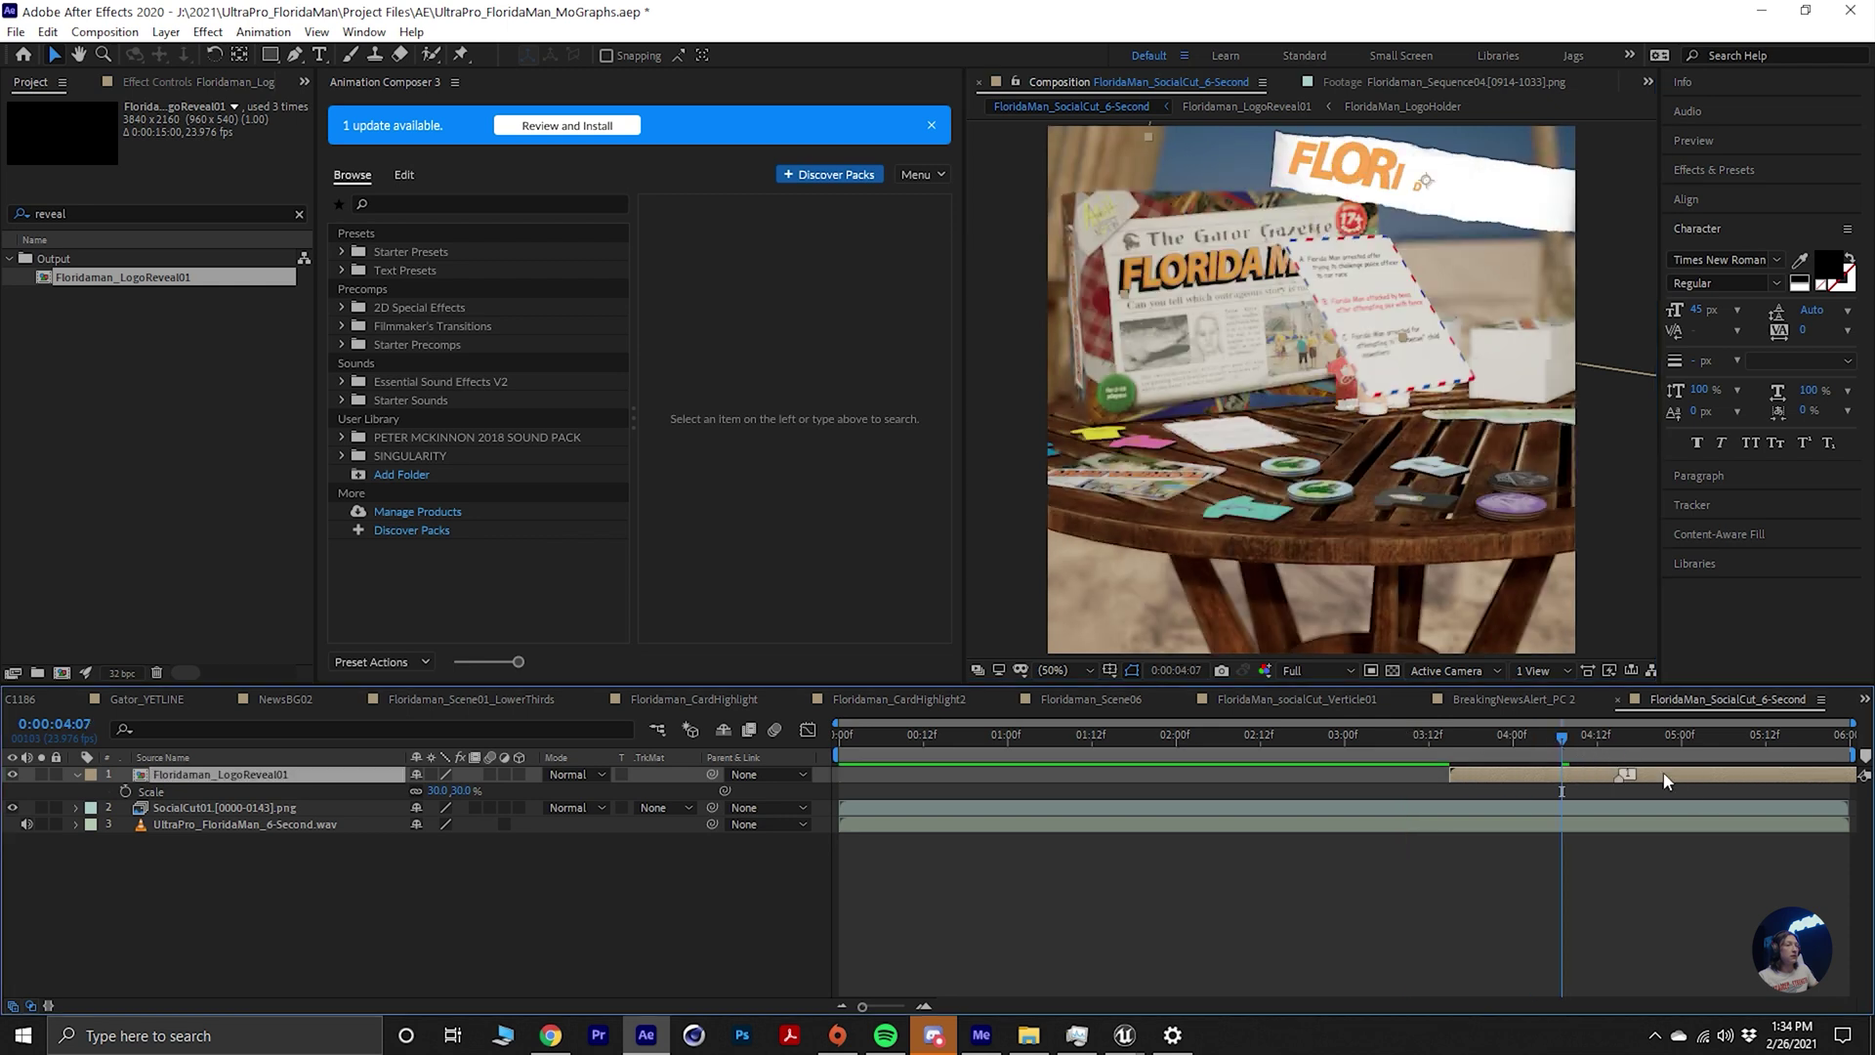
{"action": "left_click_drag", "start_coordinate": [1703, 739], "coordinate": [1346, 746]}
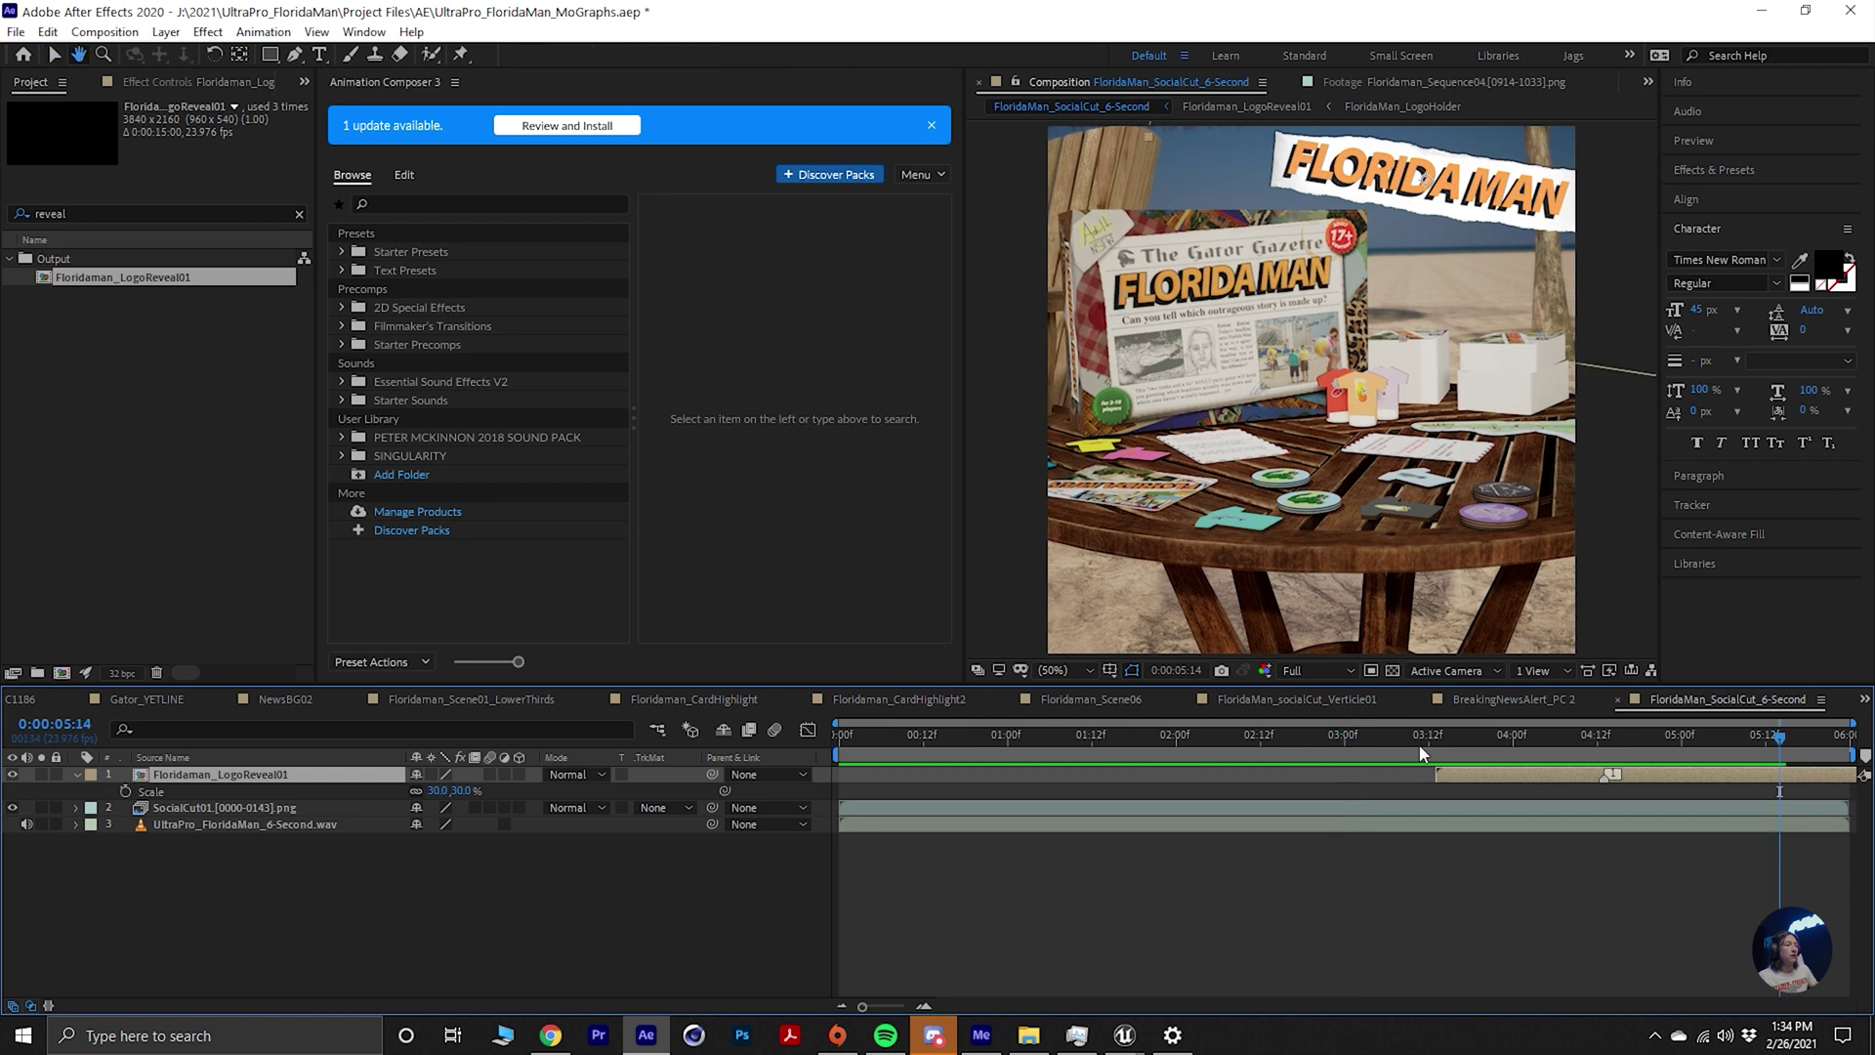
{"action": "left_click", "coordinate": [1469, 749]}
{"action": "left_click_drag", "start_coordinate": [1471, 757], "coordinate": [1436, 745]}
Search the project for "logo" and add the JjackdGames_LogoHolder composition as the top layer.
{"action": "left_click", "coordinate": [39, 213]}
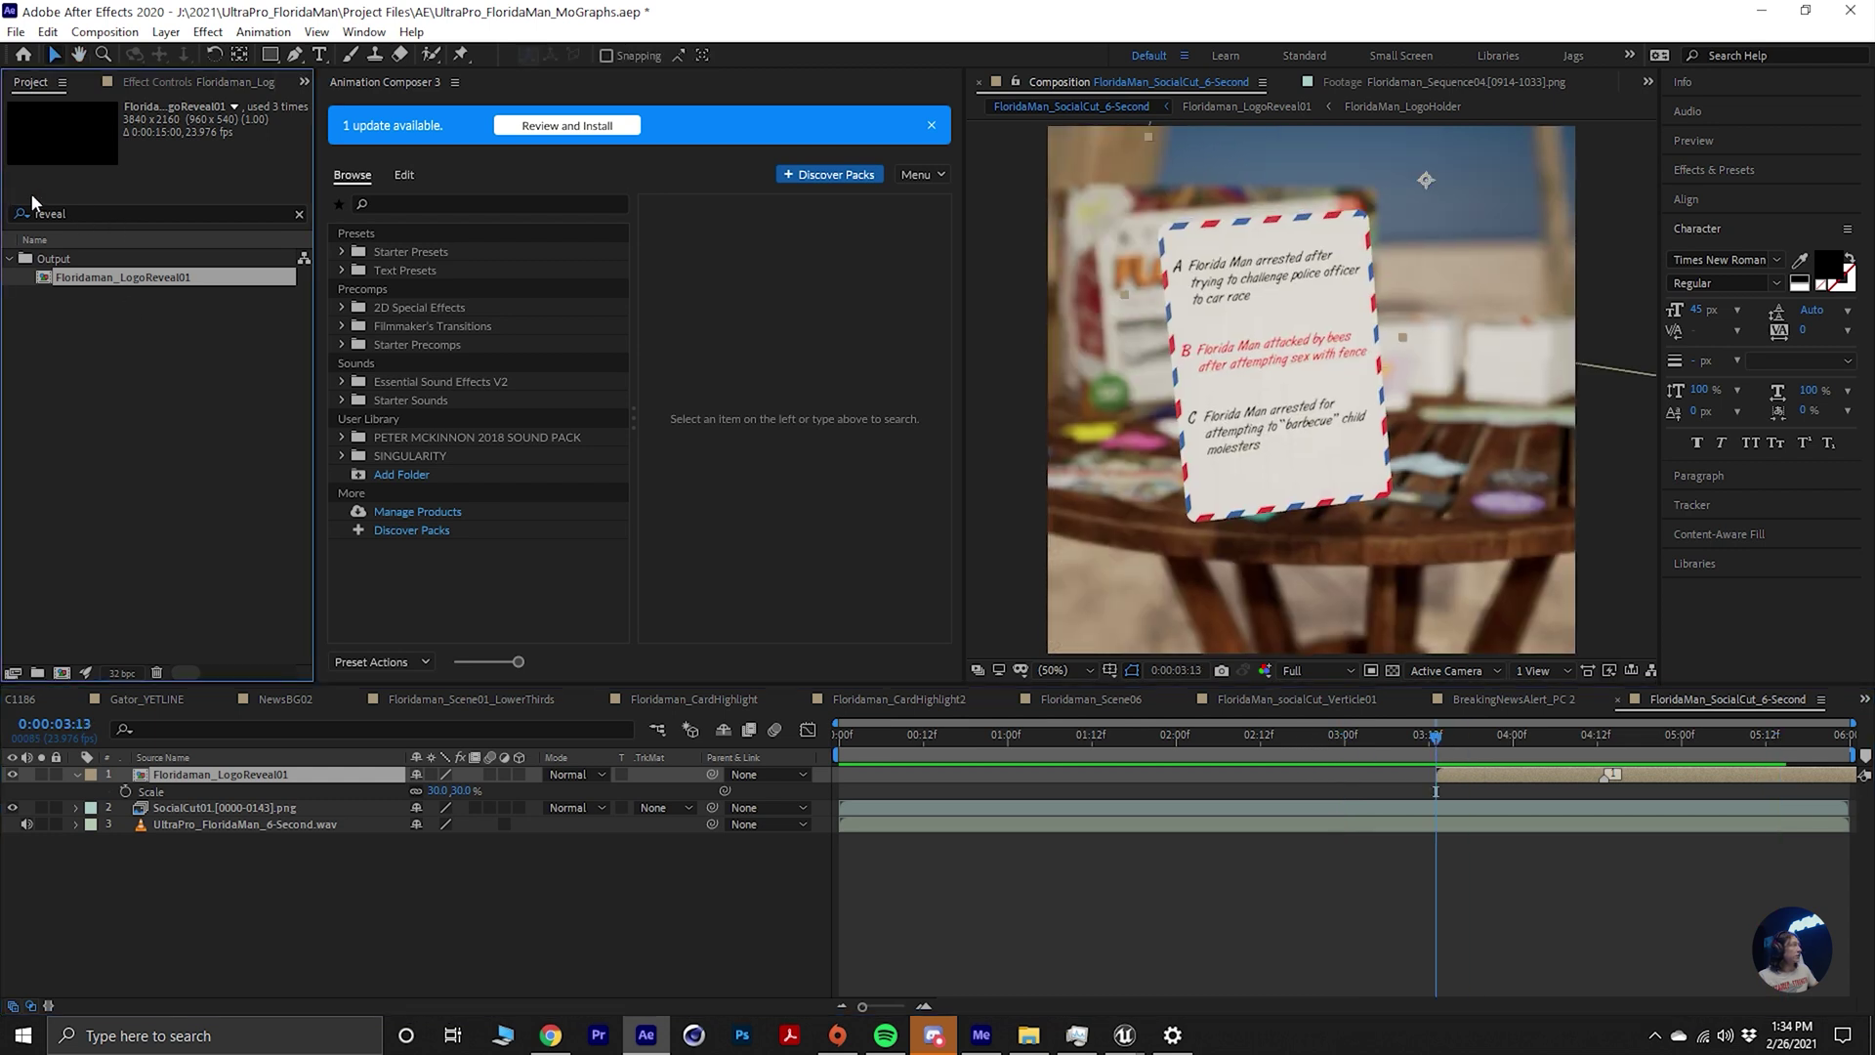
{"action": "type", "text": "logo"}
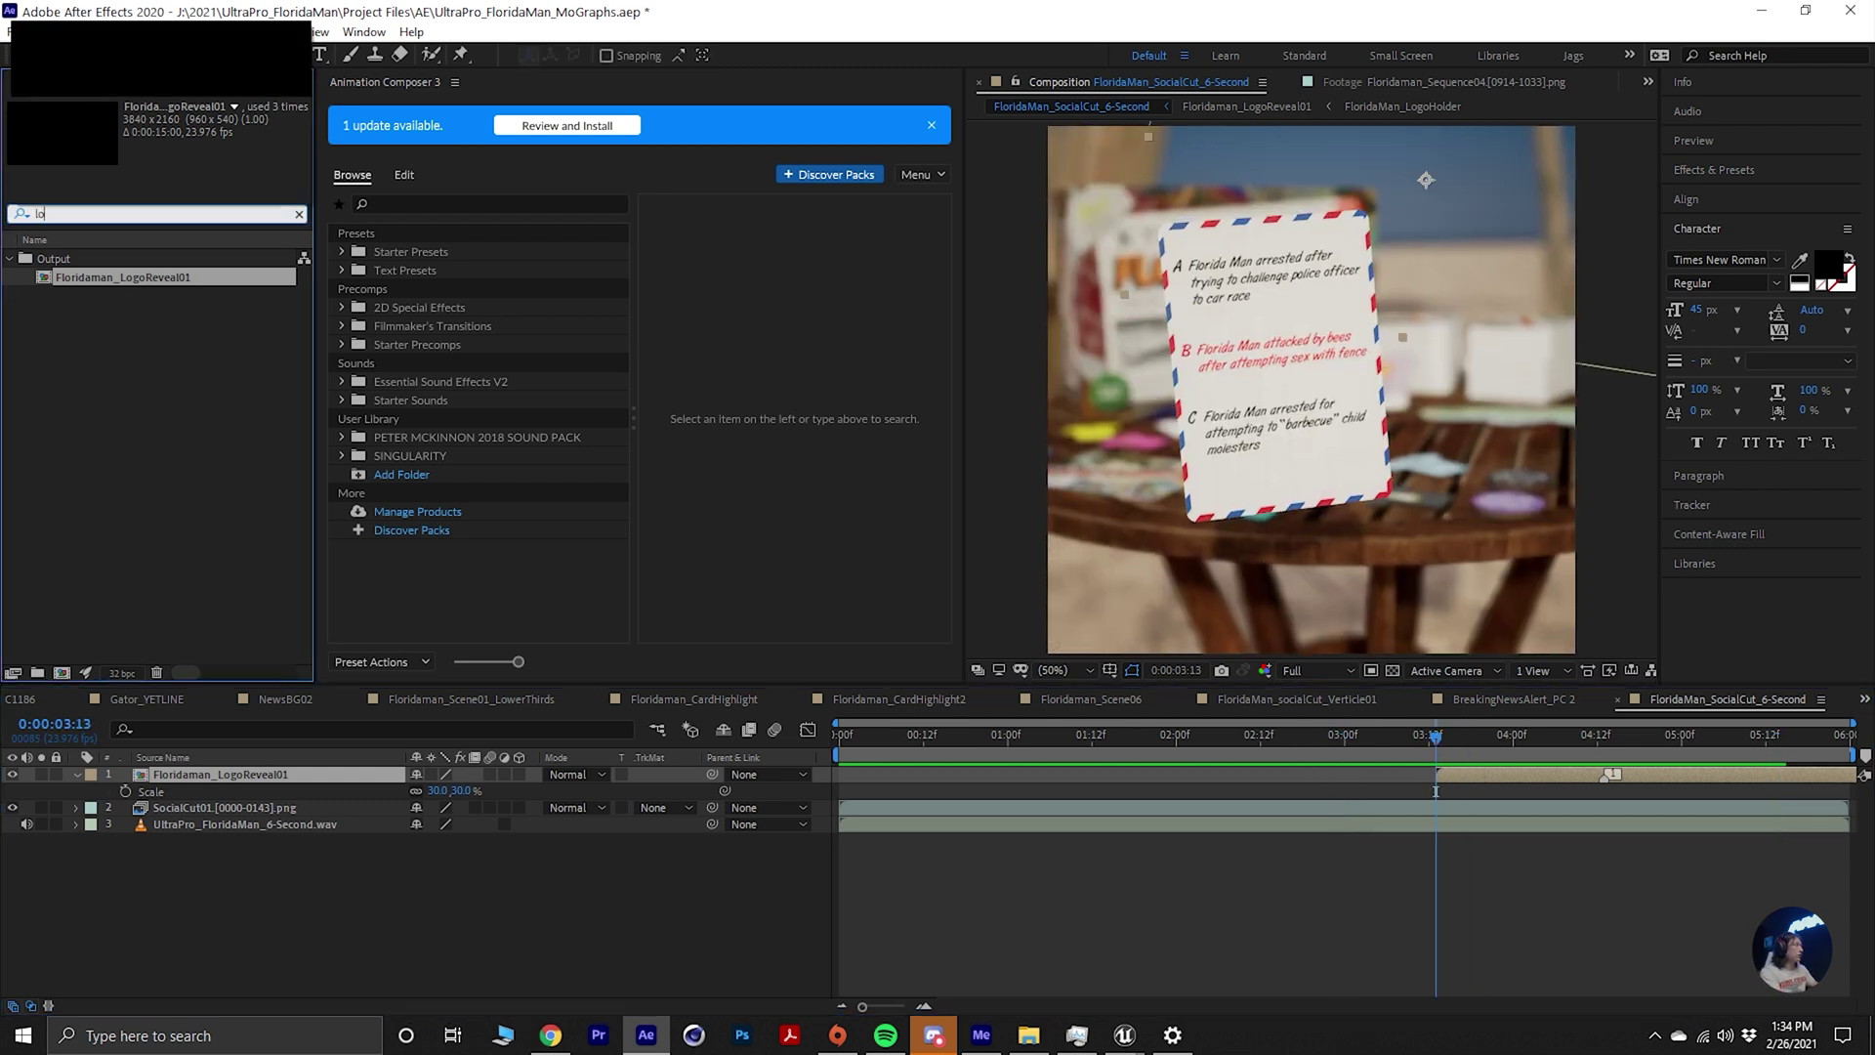
{"action": "left_click_drag", "start_coordinate": [154, 537], "coordinate": [215, 781]}
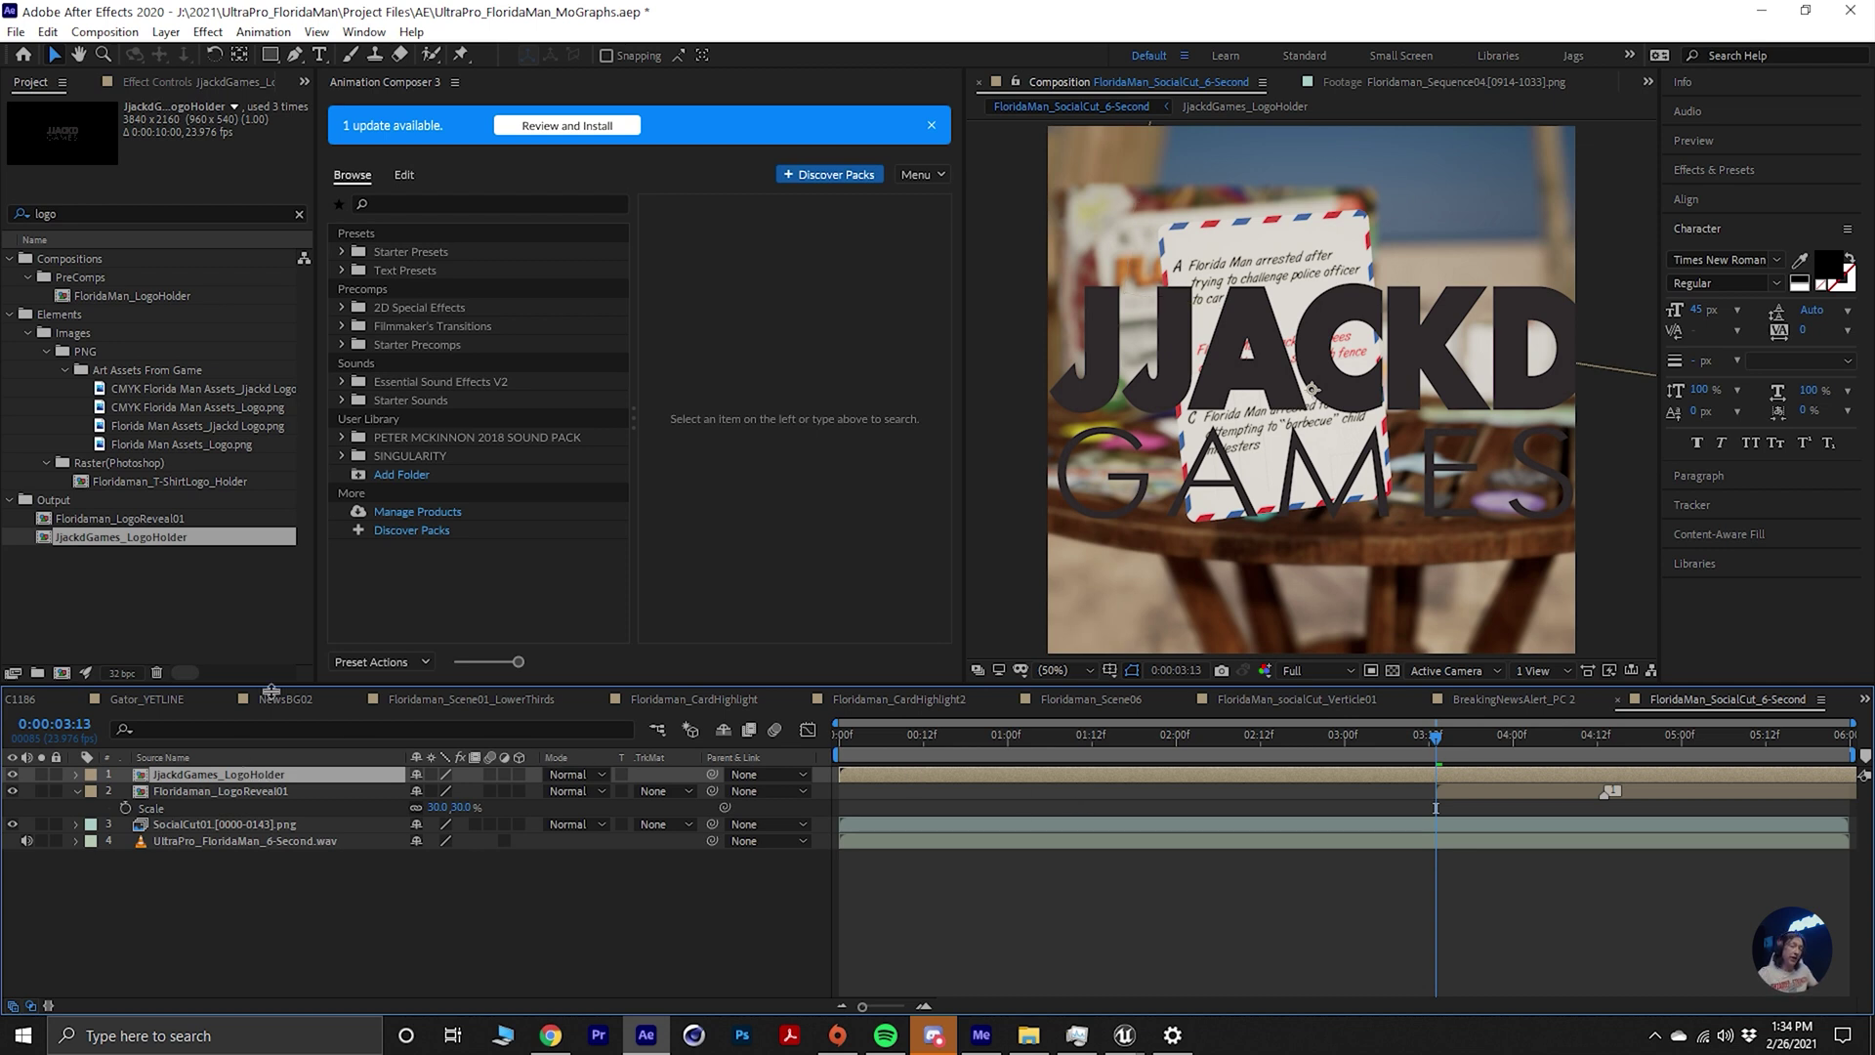
Apply a Fill effect to the JjackdGames_LogoHolder layer and set its color to white, FFFFFF.
{"action": "key", "text": "ctrl+space"}
{"action": "type", "text": "fill"}
{"action": "key", "text": "Return"}
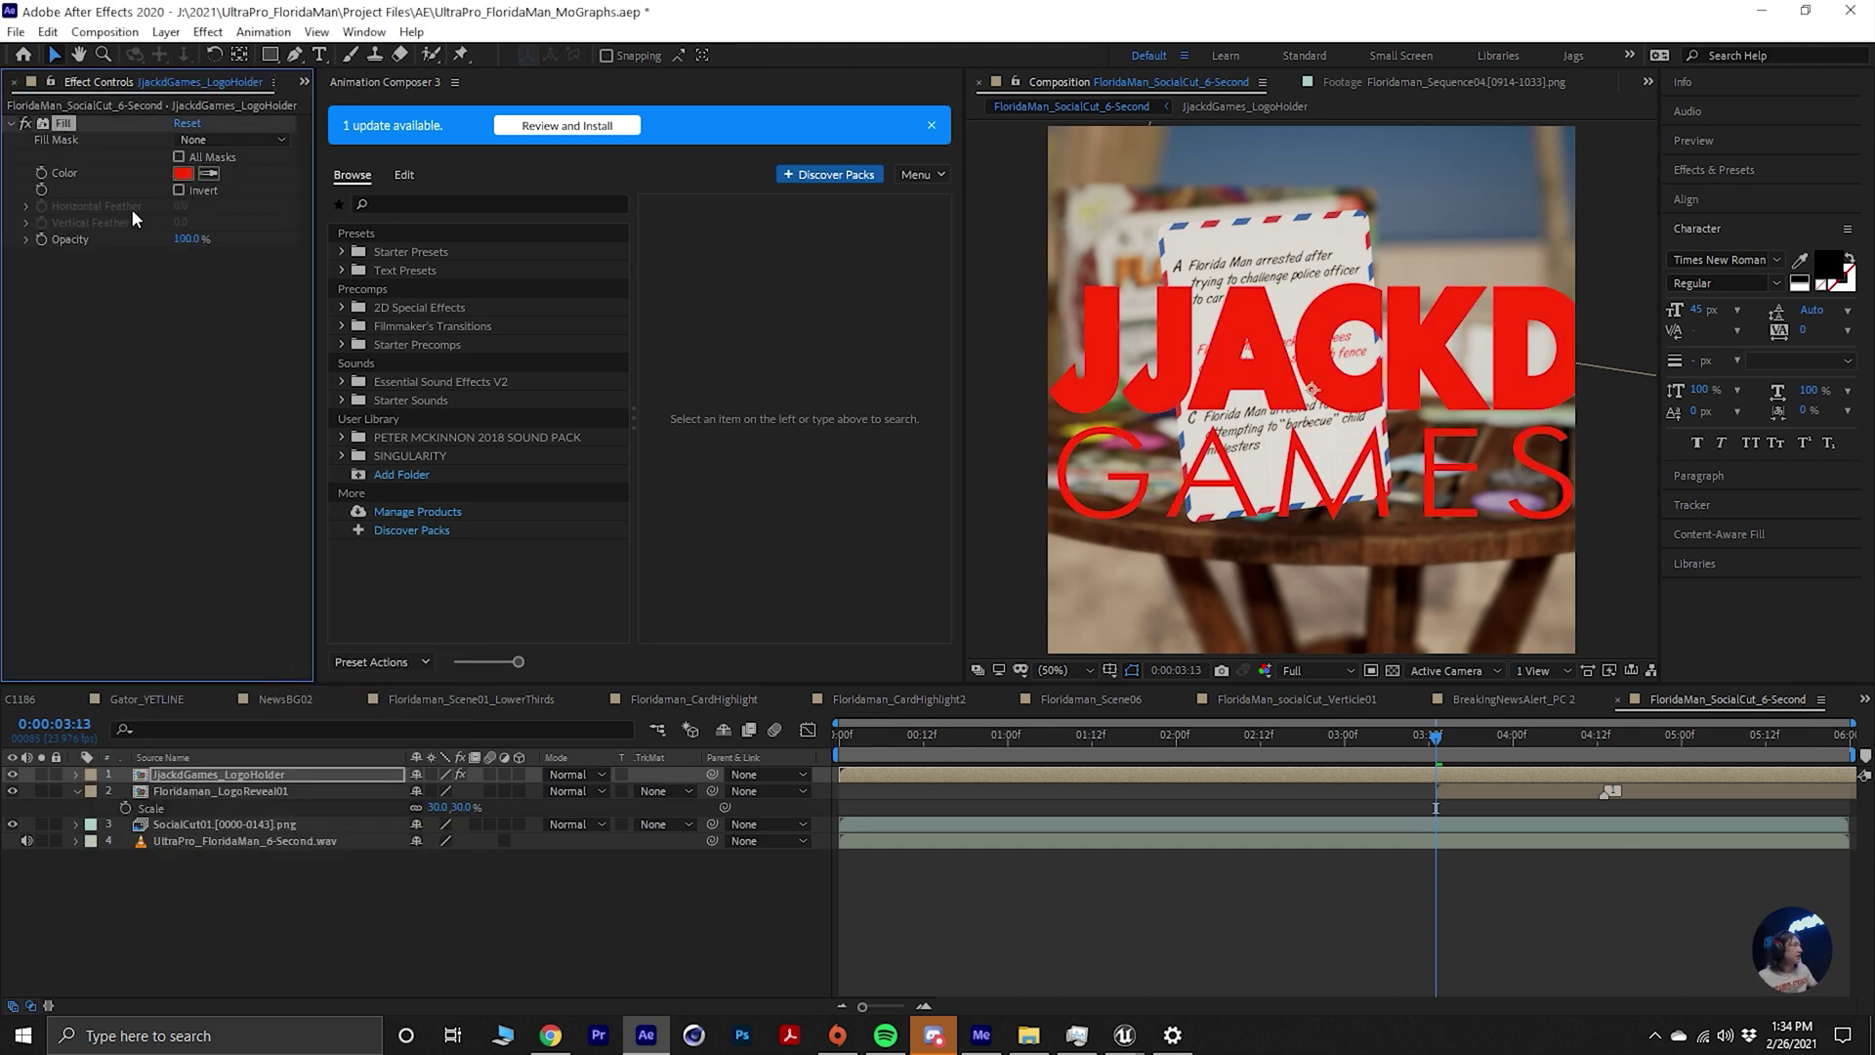
{"action": "left_click", "coordinate": [182, 174]}
{"action": "type", "text": "ffffff"}
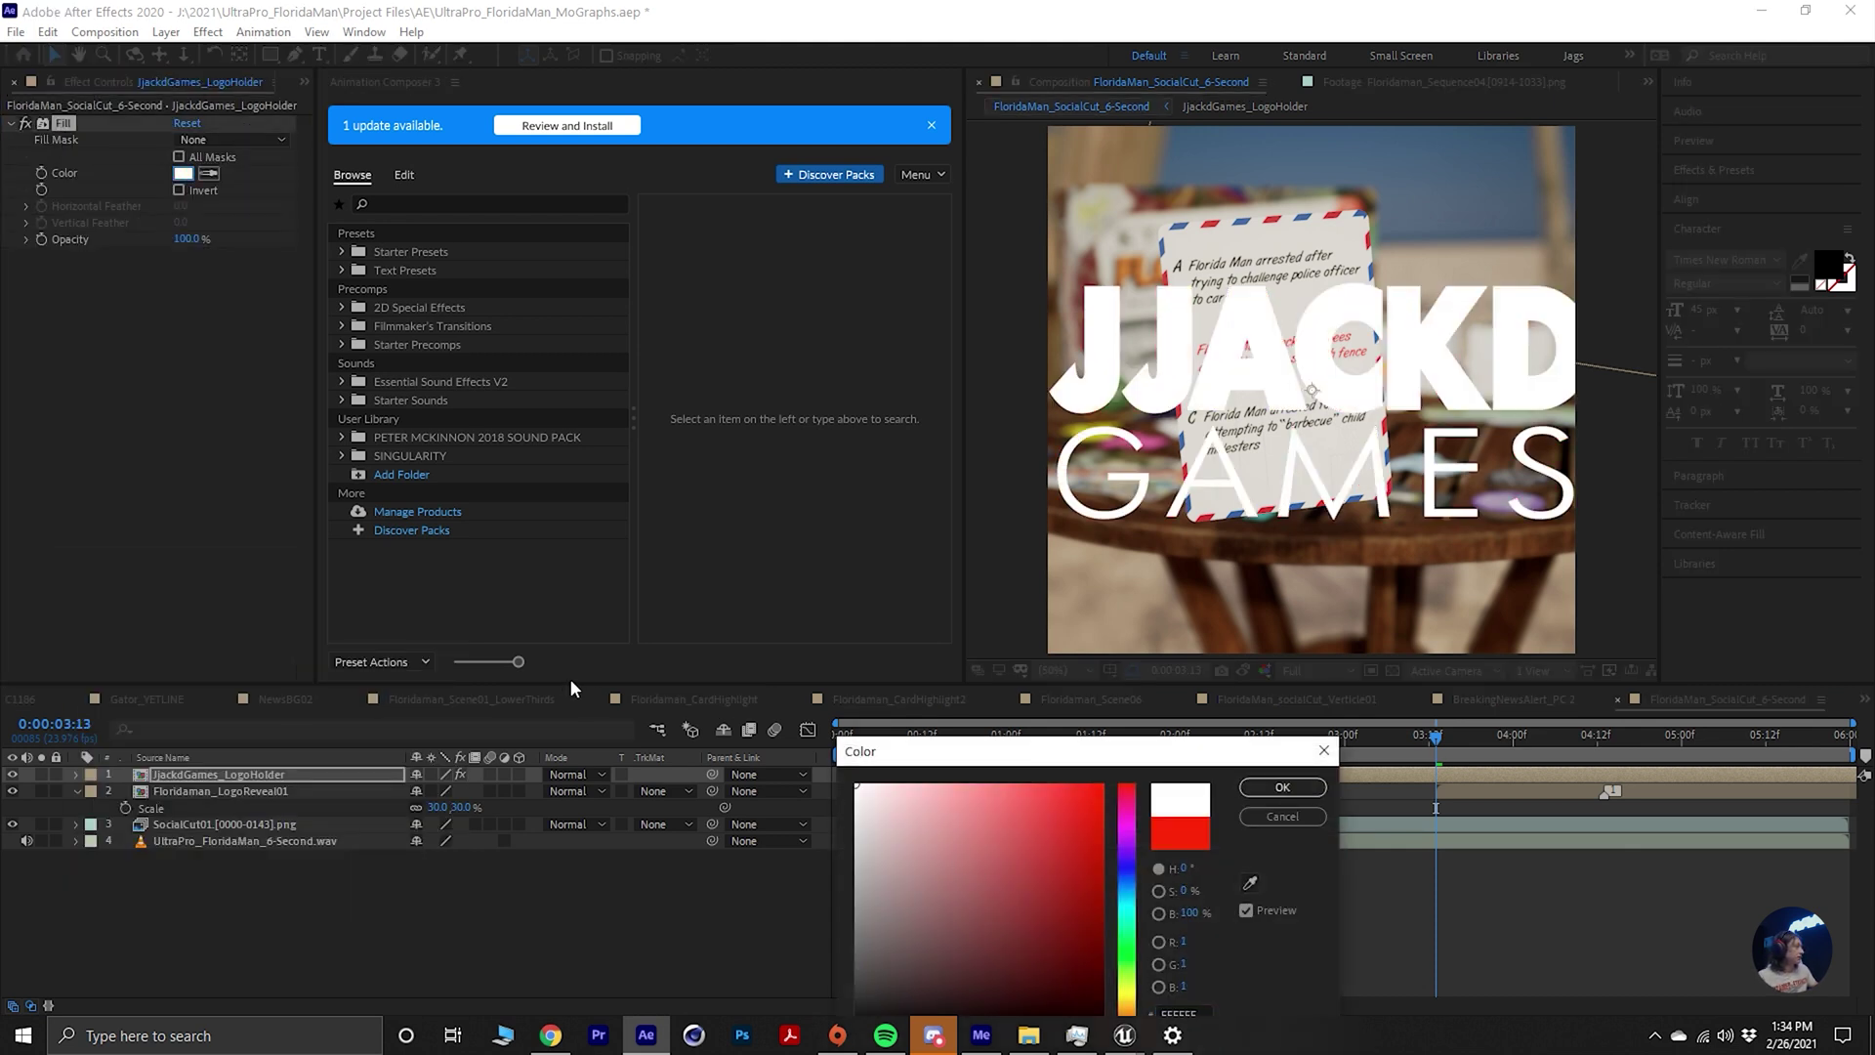
{"action": "left_click", "coordinate": [1251, 790]}
Add a Drop Shadow effect to the JjackdGames logo with 80% opacity, a distance of 14 and a softness of 27.
{"action": "key", "text": "ctrl+space"}
{"action": "type", "text": "drop"}
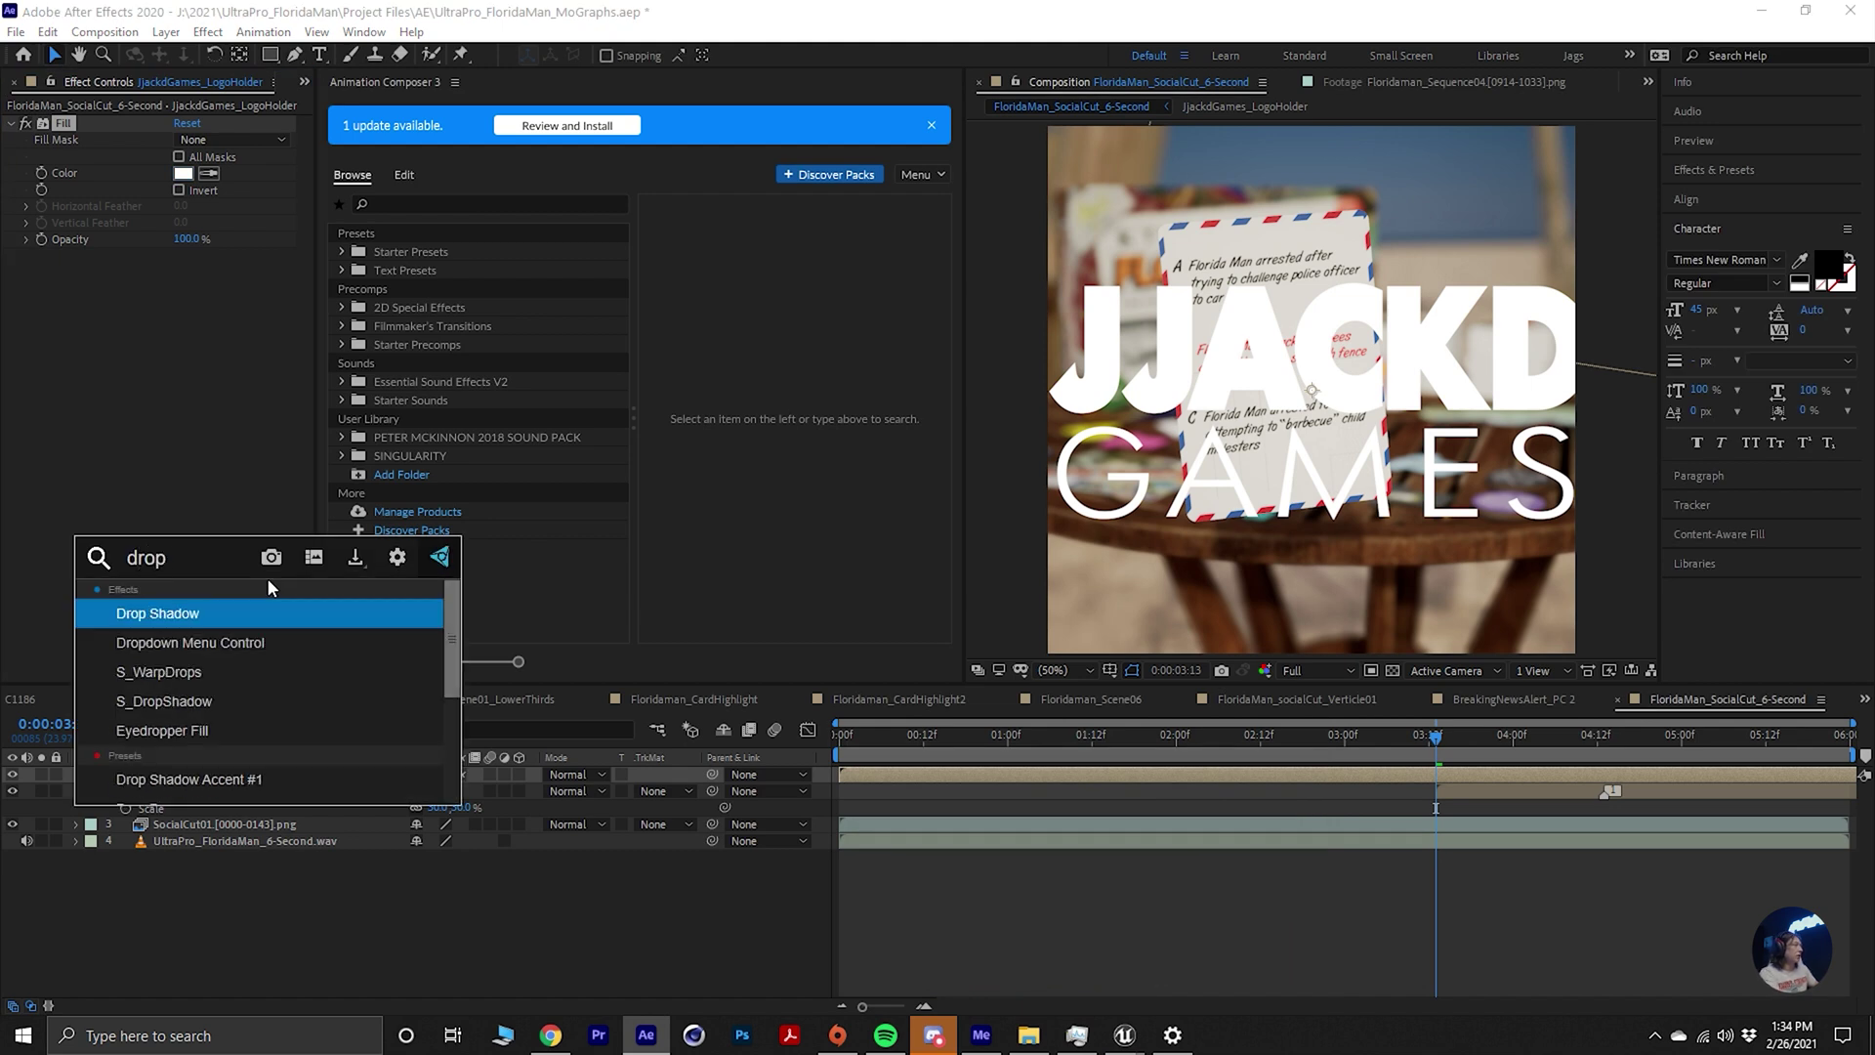
{"action": "key", "text": "Return"}
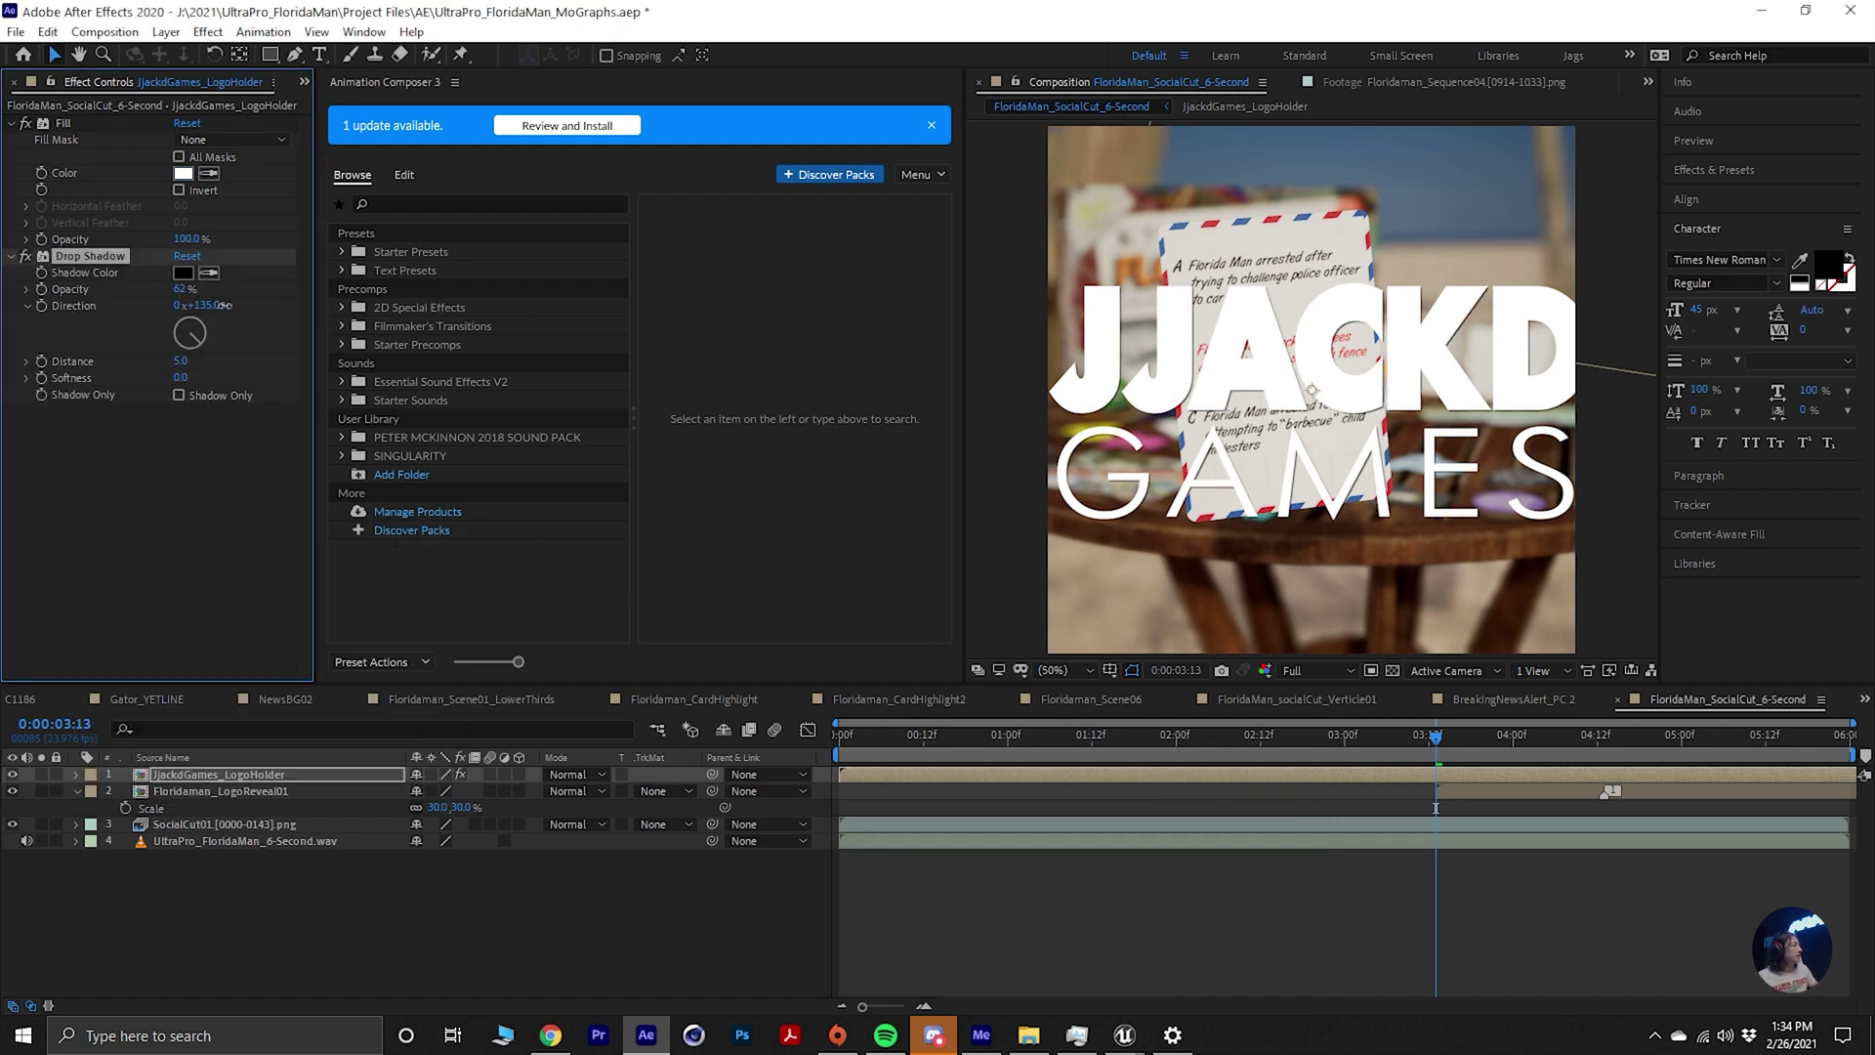
{"action": "left_click_drag", "start_coordinate": [189, 361], "coordinate": [219, 379]}
Scale the JjackdGames_LogoHolder layer to 30% and place it in the lower-left corner of the frame.
{"action": "key", "text": "s"}
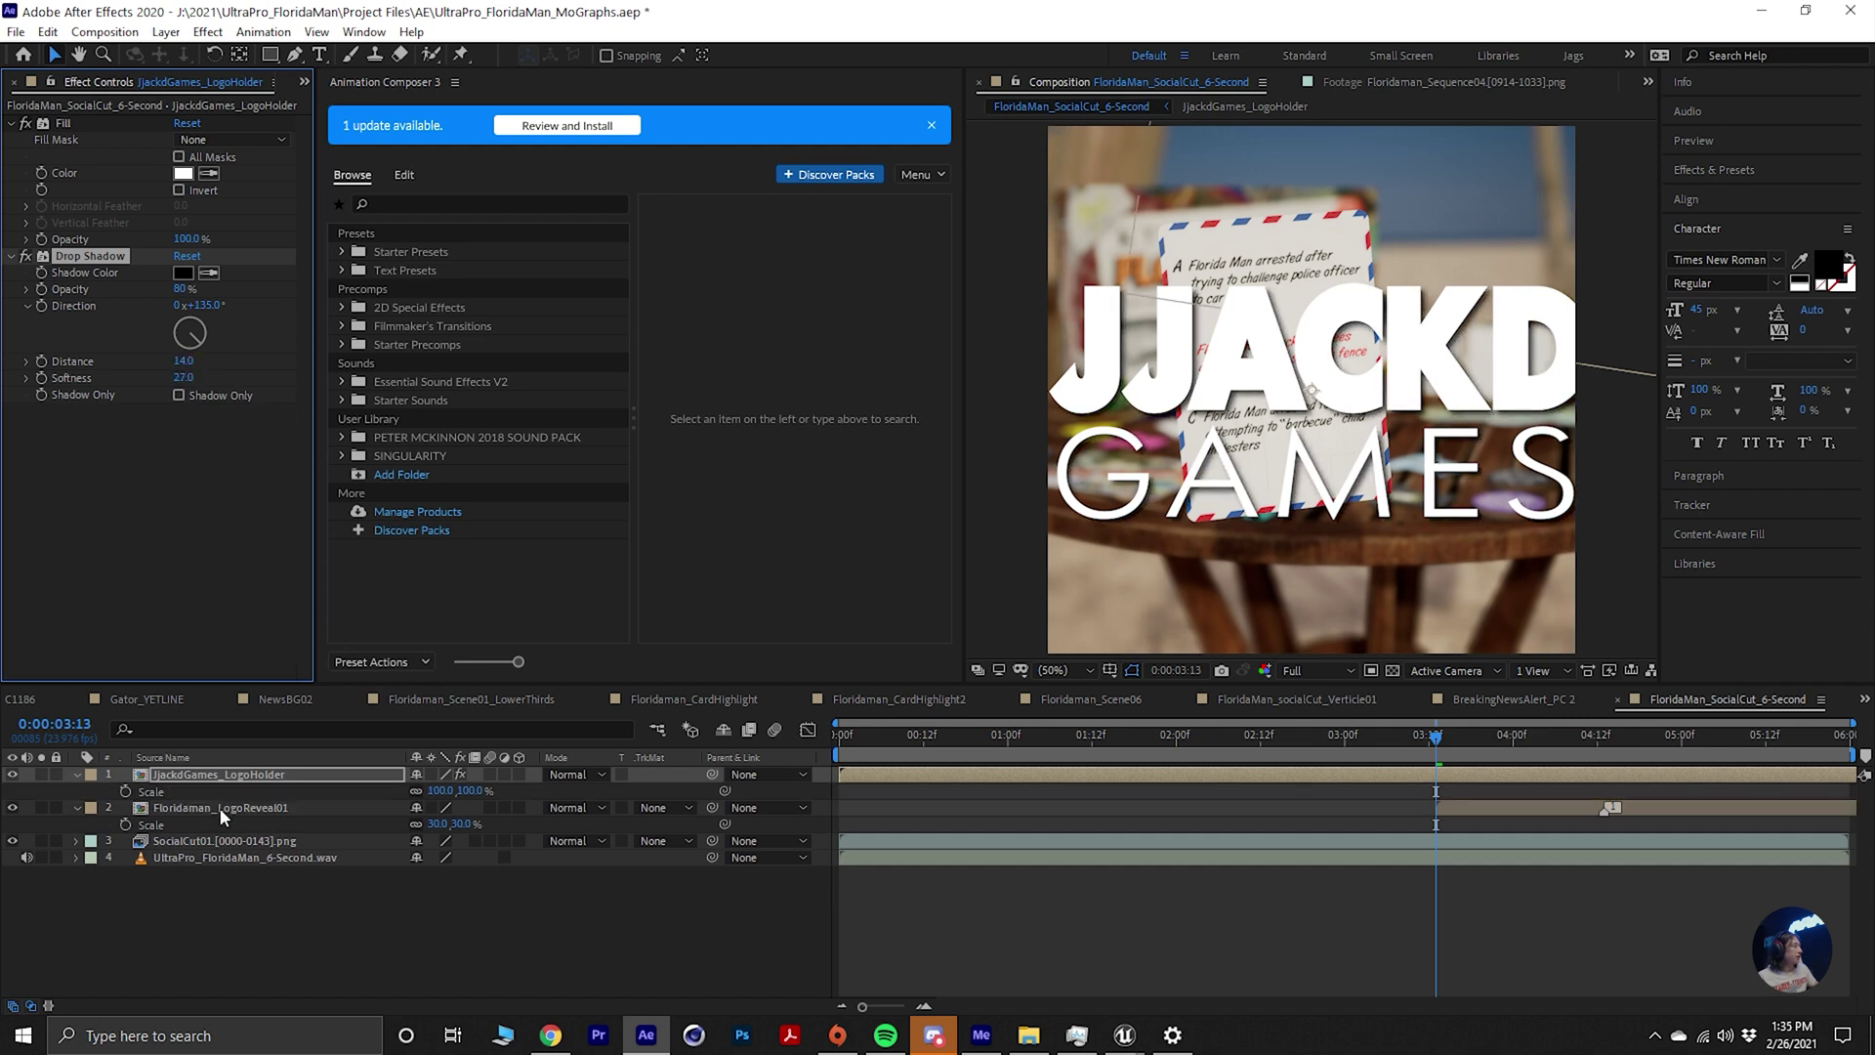
{"action": "left_click", "coordinate": [441, 792]}
{"action": "type", "text": "30"}
{"action": "key", "text": "Return"}
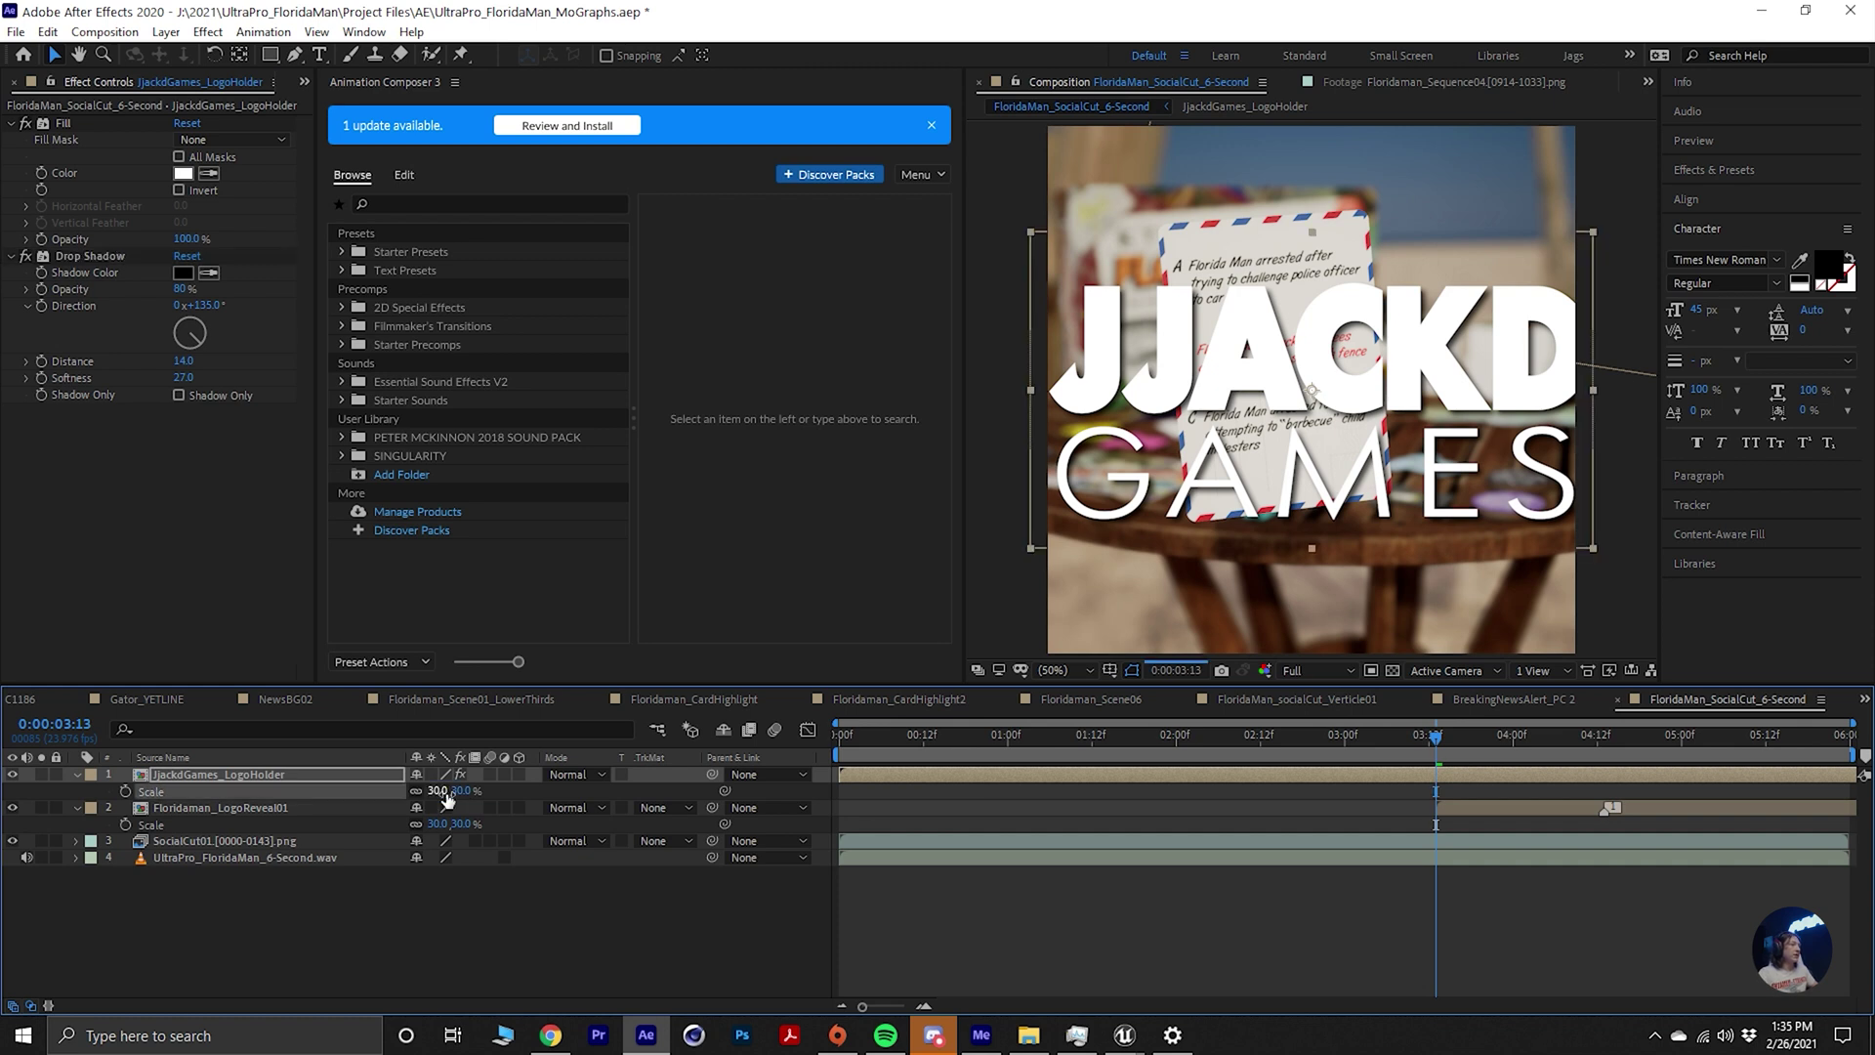
{"action": "left_click_drag", "start_coordinate": [1436, 547], "coordinate": [1164, 620]}
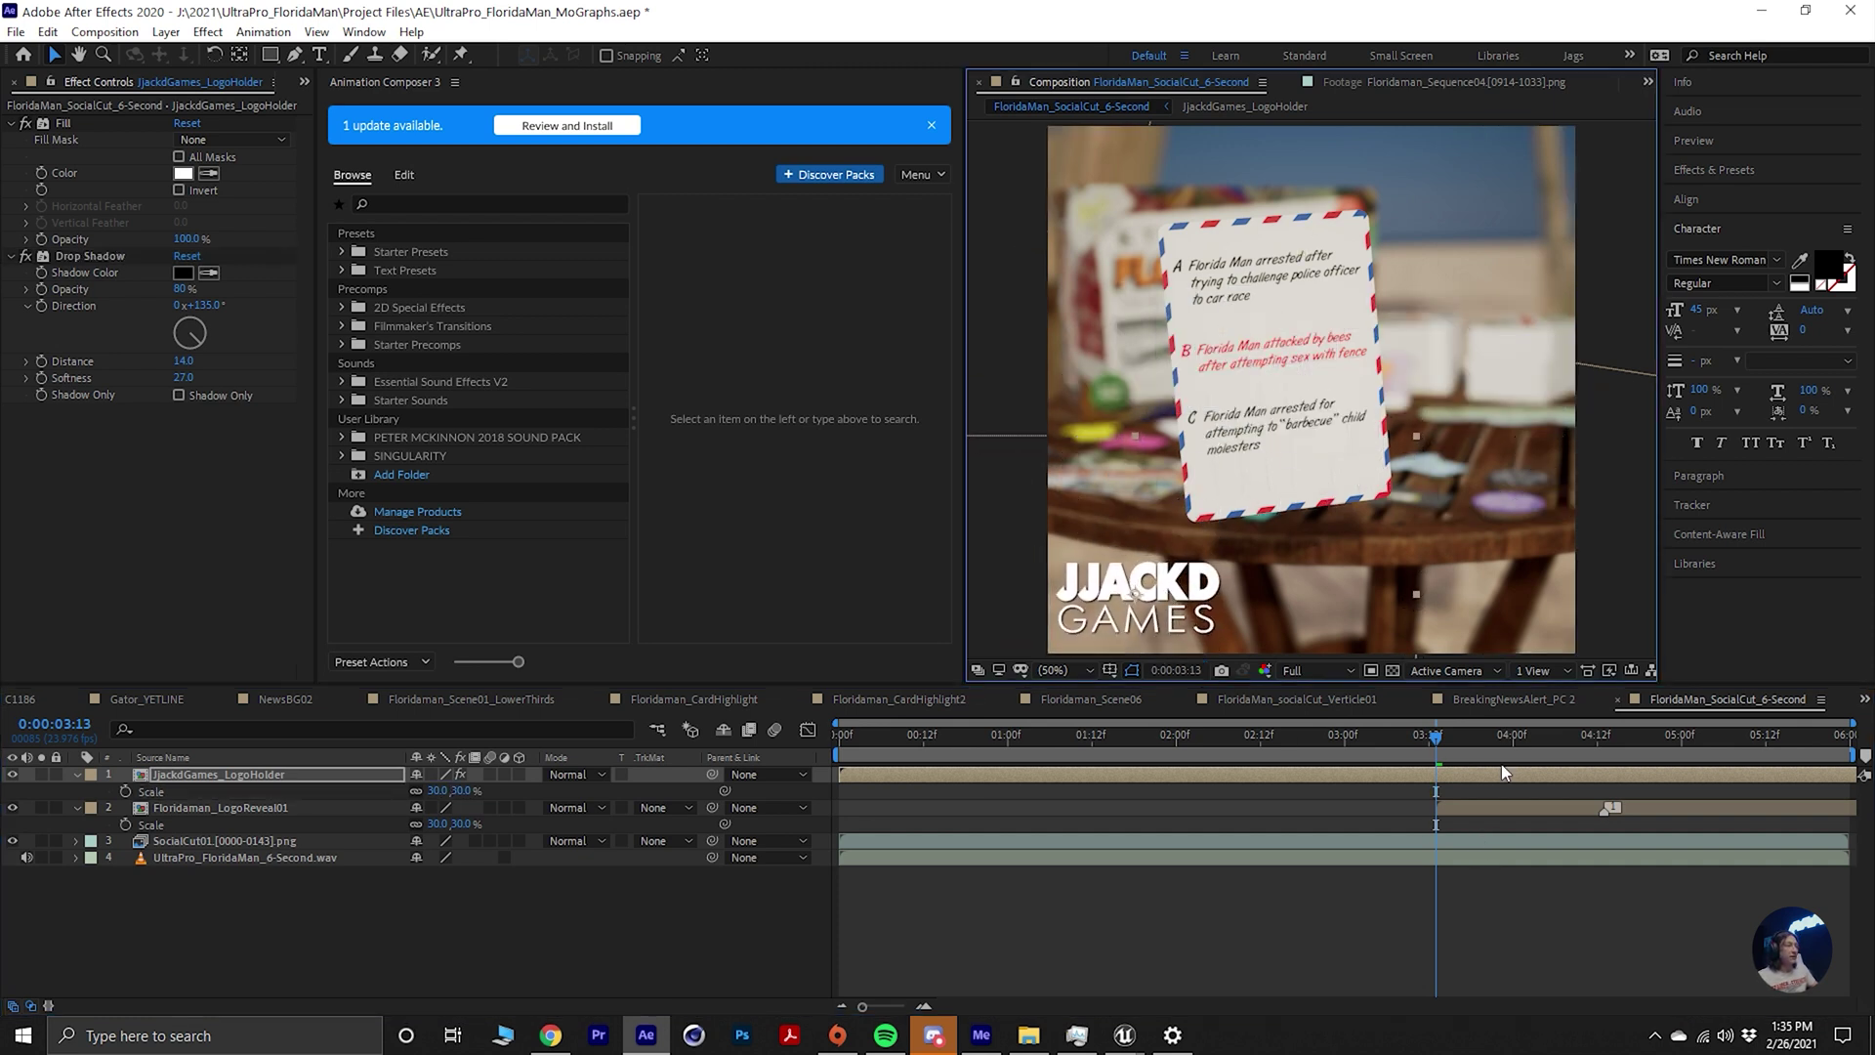
Trim the start of the JjackdGames_LogoHolder layer to 0:00:03:13 and delete the Floridaman_LogoReveal01 layer.
{"action": "key", "text": "alt+bracketleft"}
{"action": "left_click", "coordinate": [1543, 807]}
{"action": "key", "text": "Delete"}
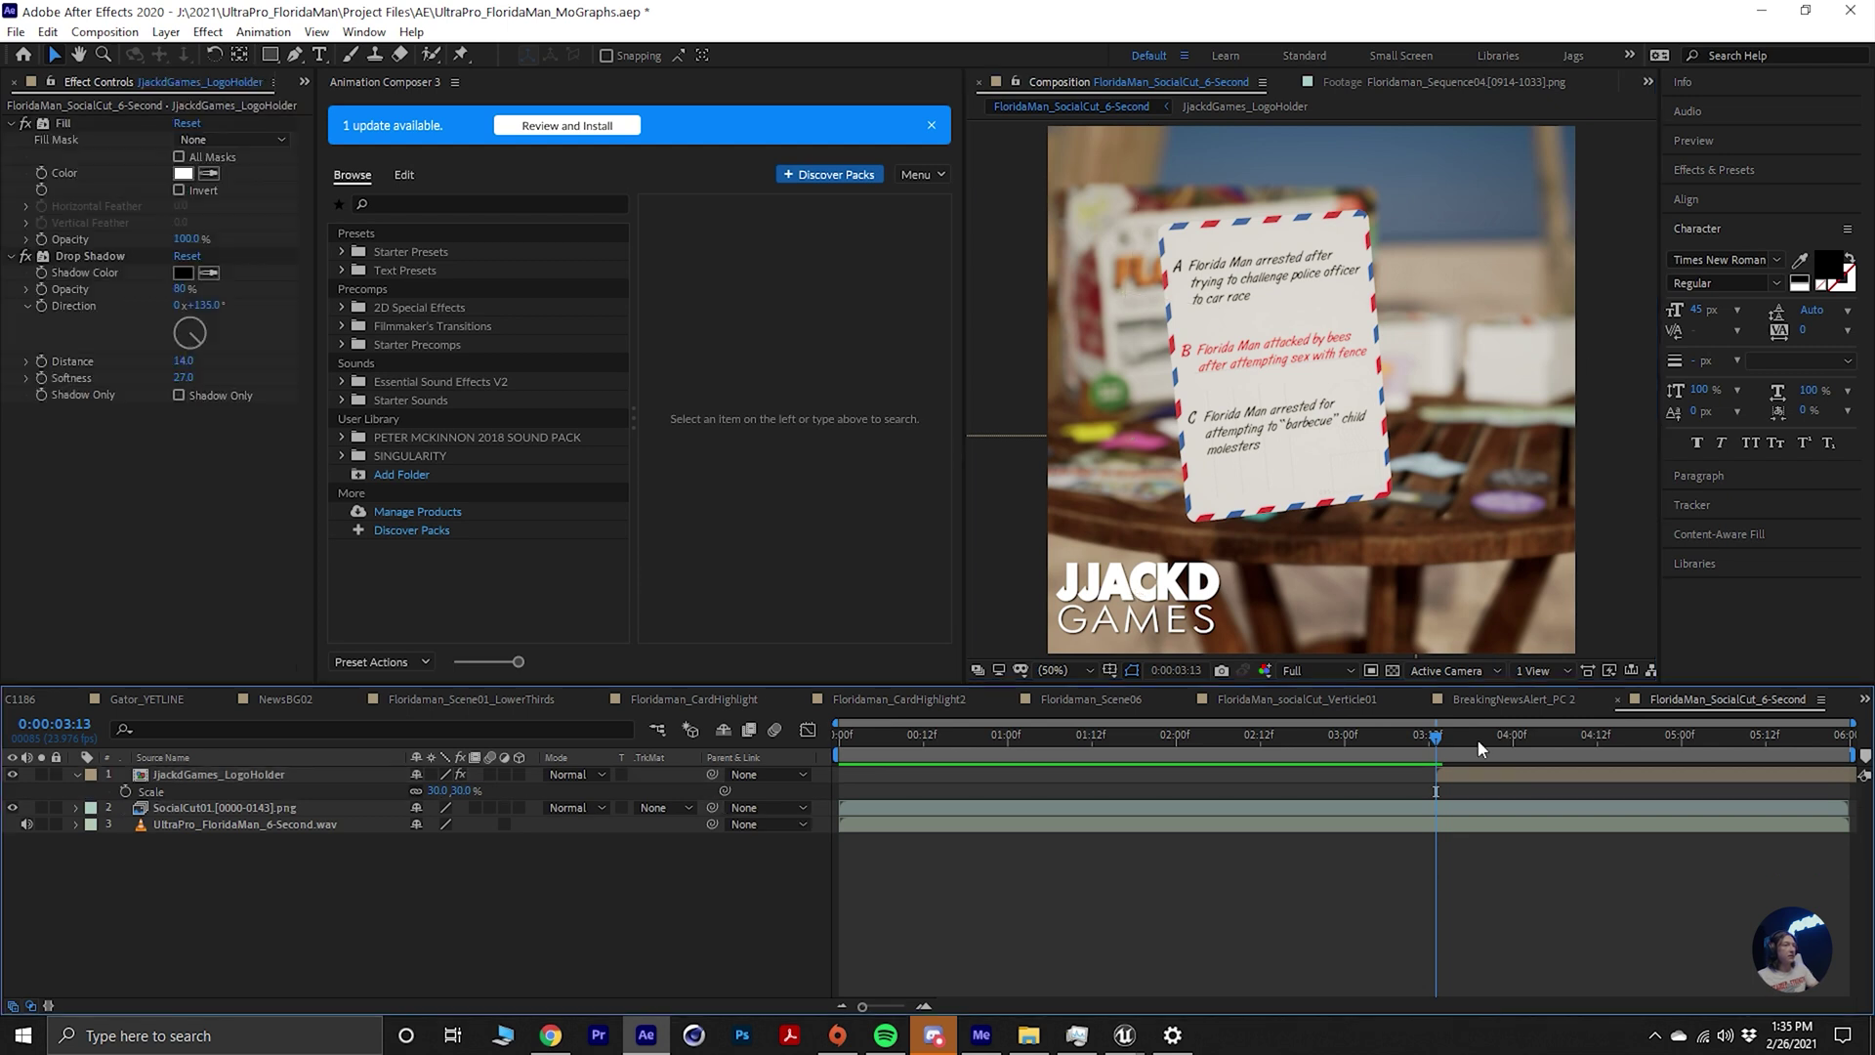
{"action": "key", "text": "space"}
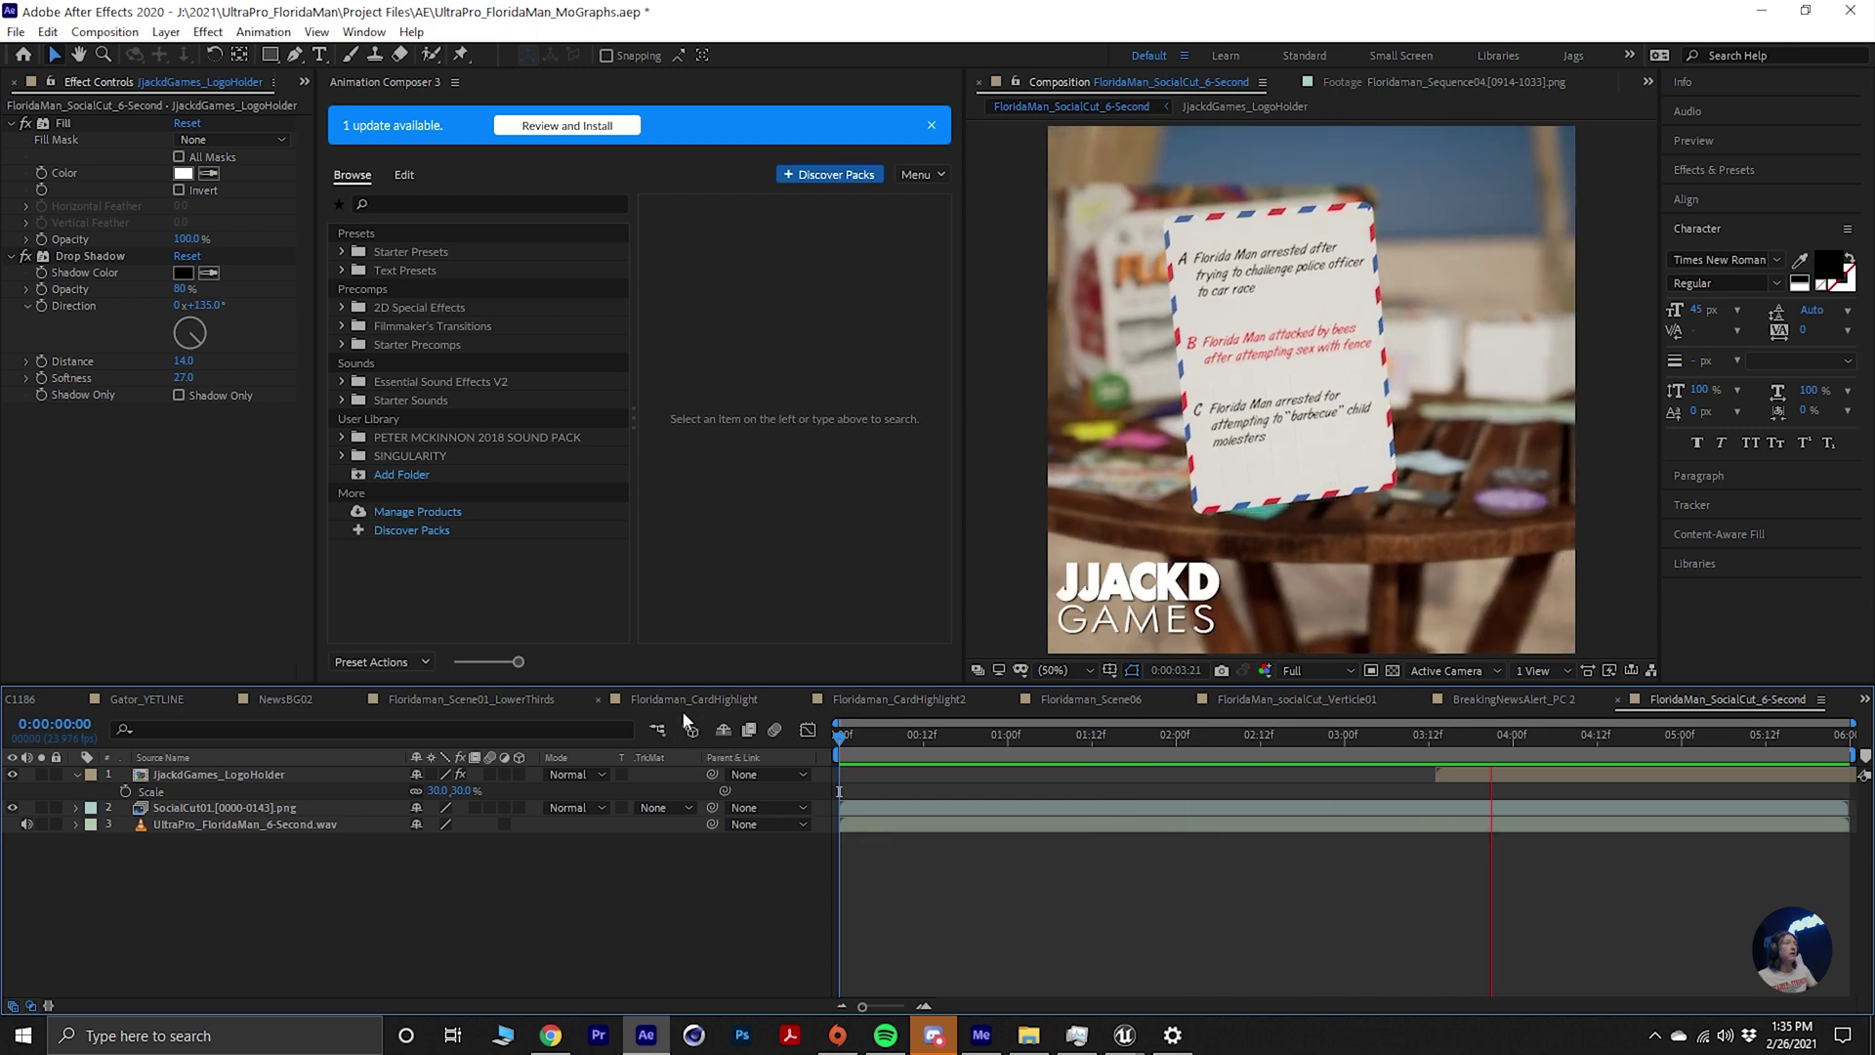
{"action": "key", "text": "space"}
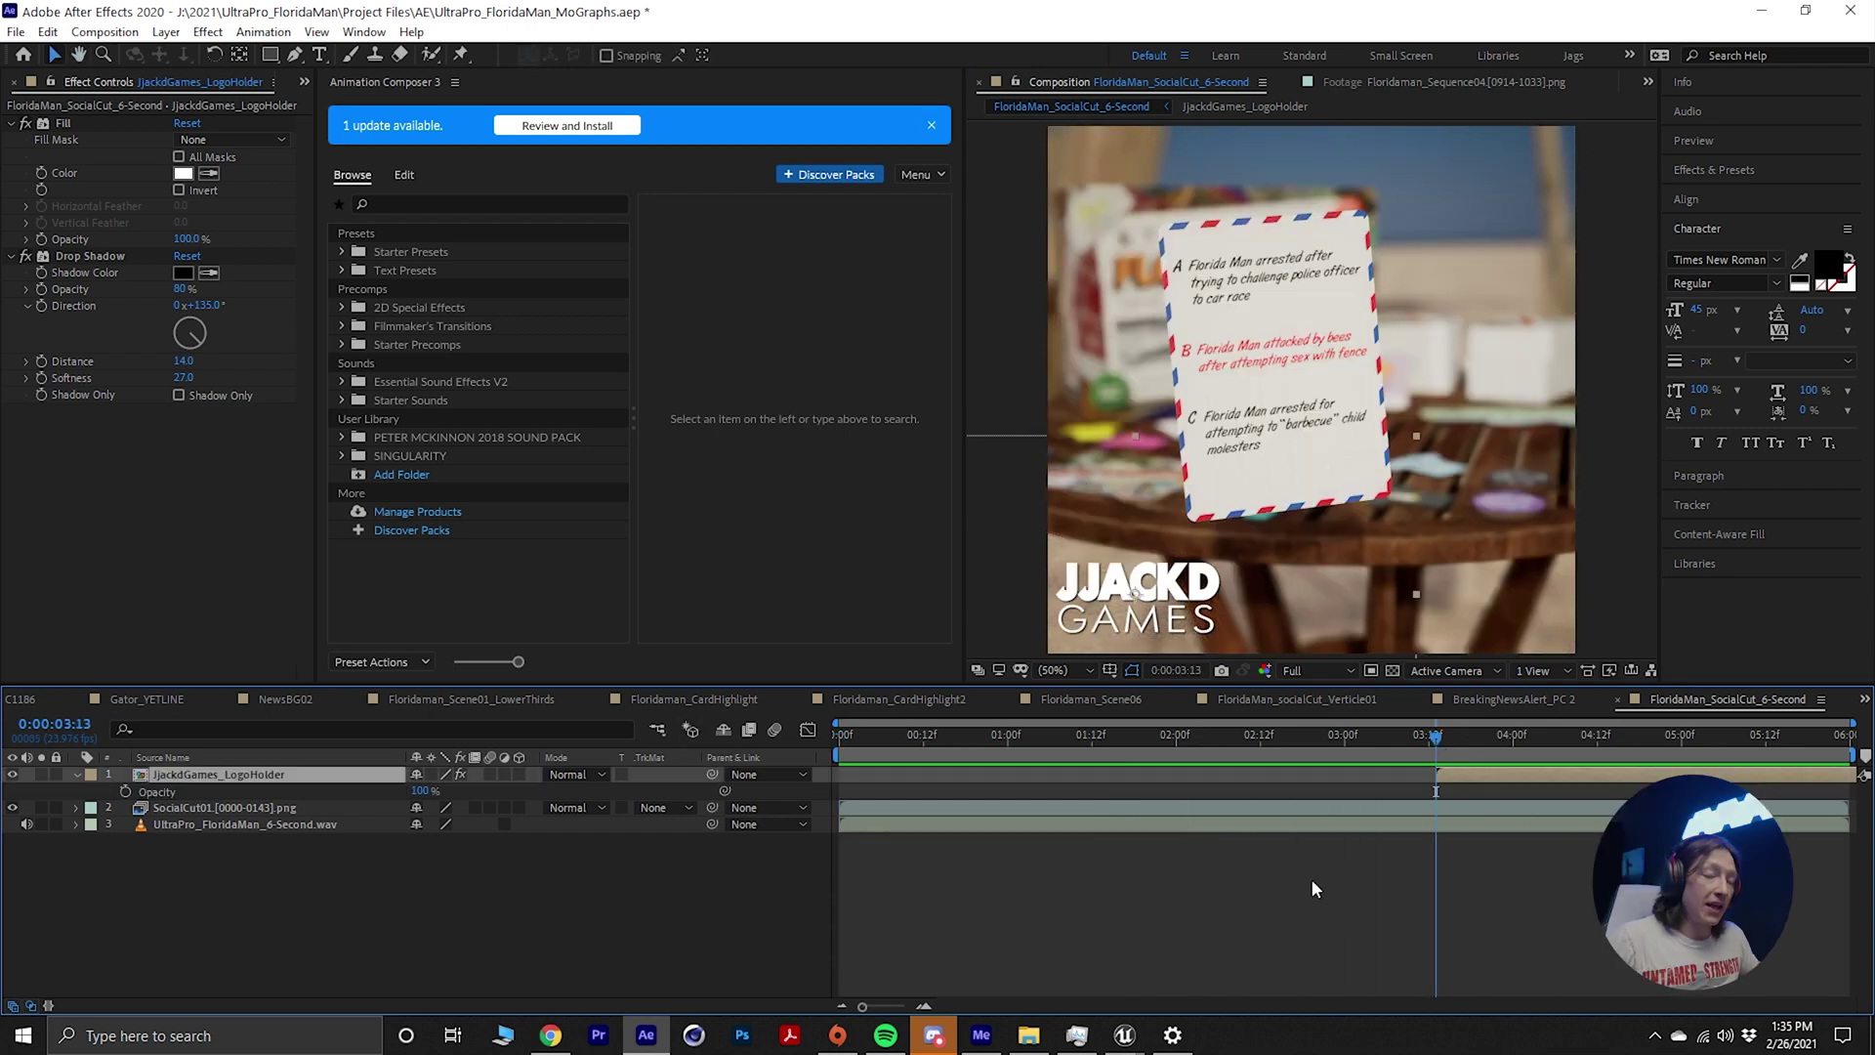
Create a 100% Opacity keyframe on the JjackdGames_LogoHolder layer and place it at about 0:00:04:09.
{"action": "left_click", "coordinate": [125, 792]}
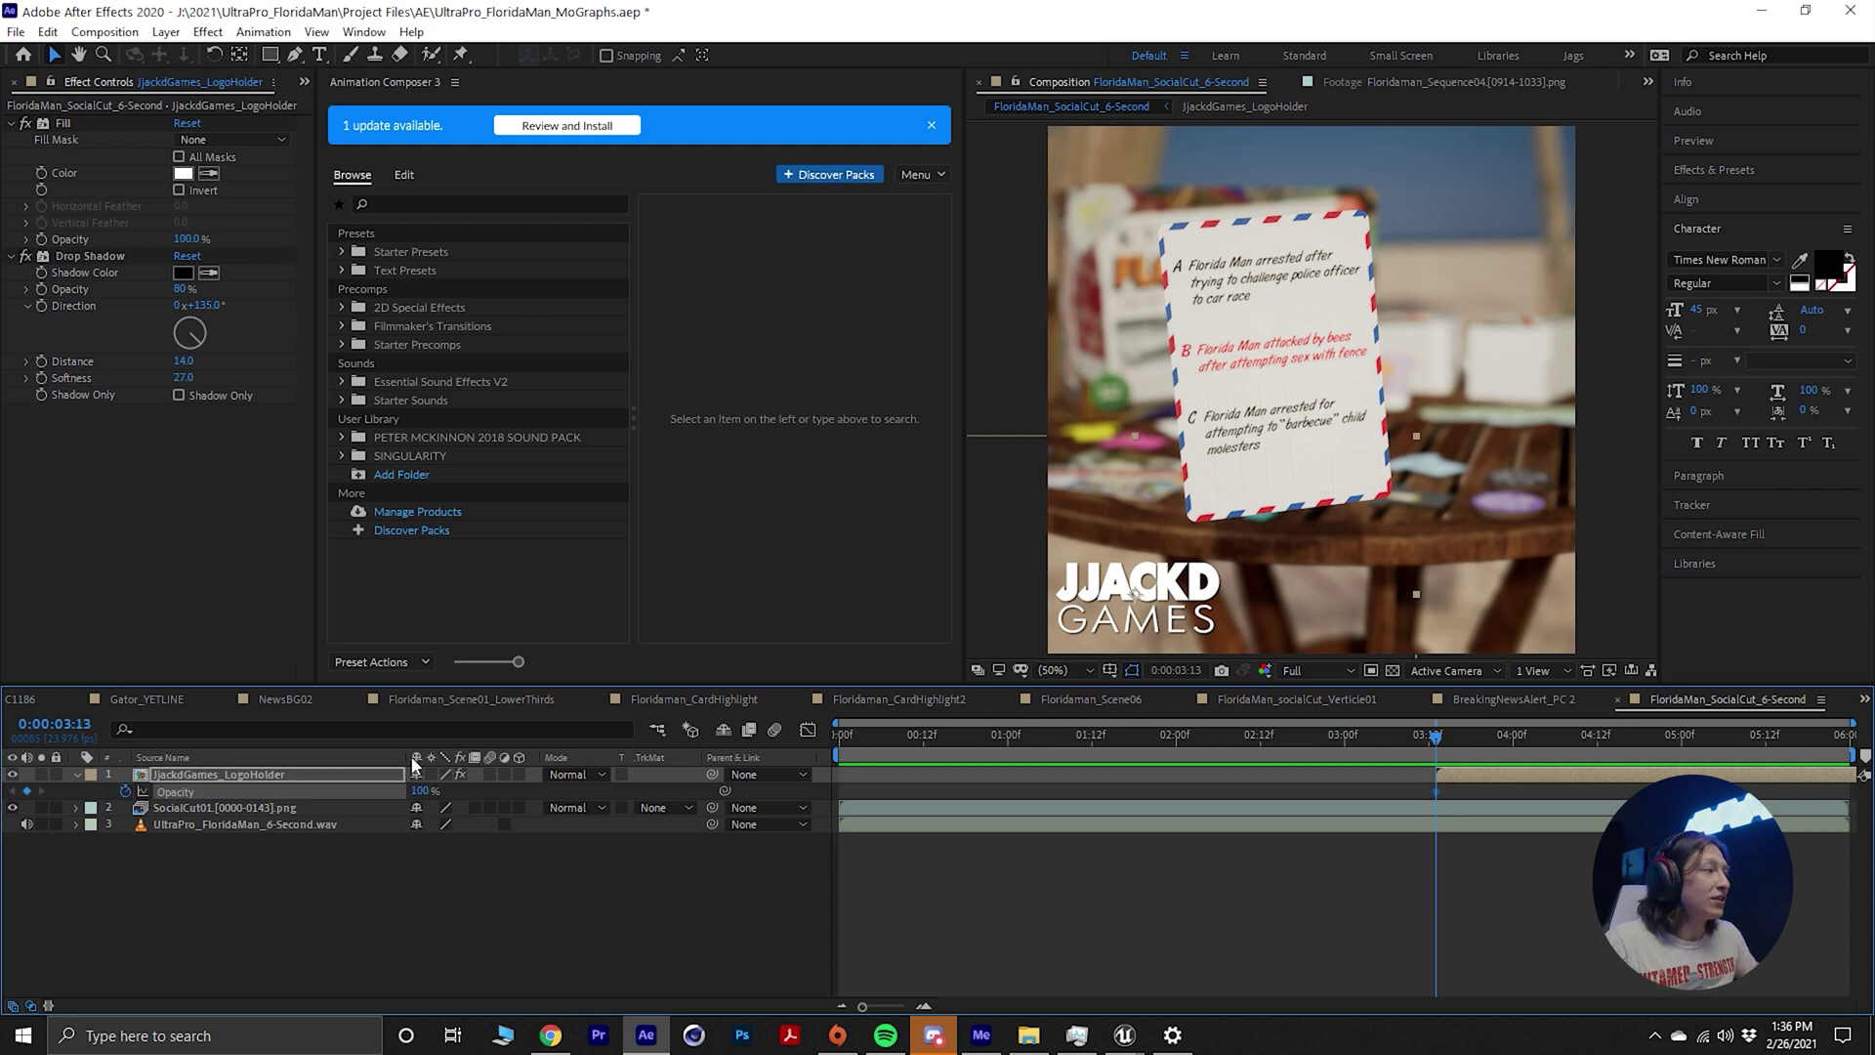
{"action": "left_click", "coordinate": [125, 791]}
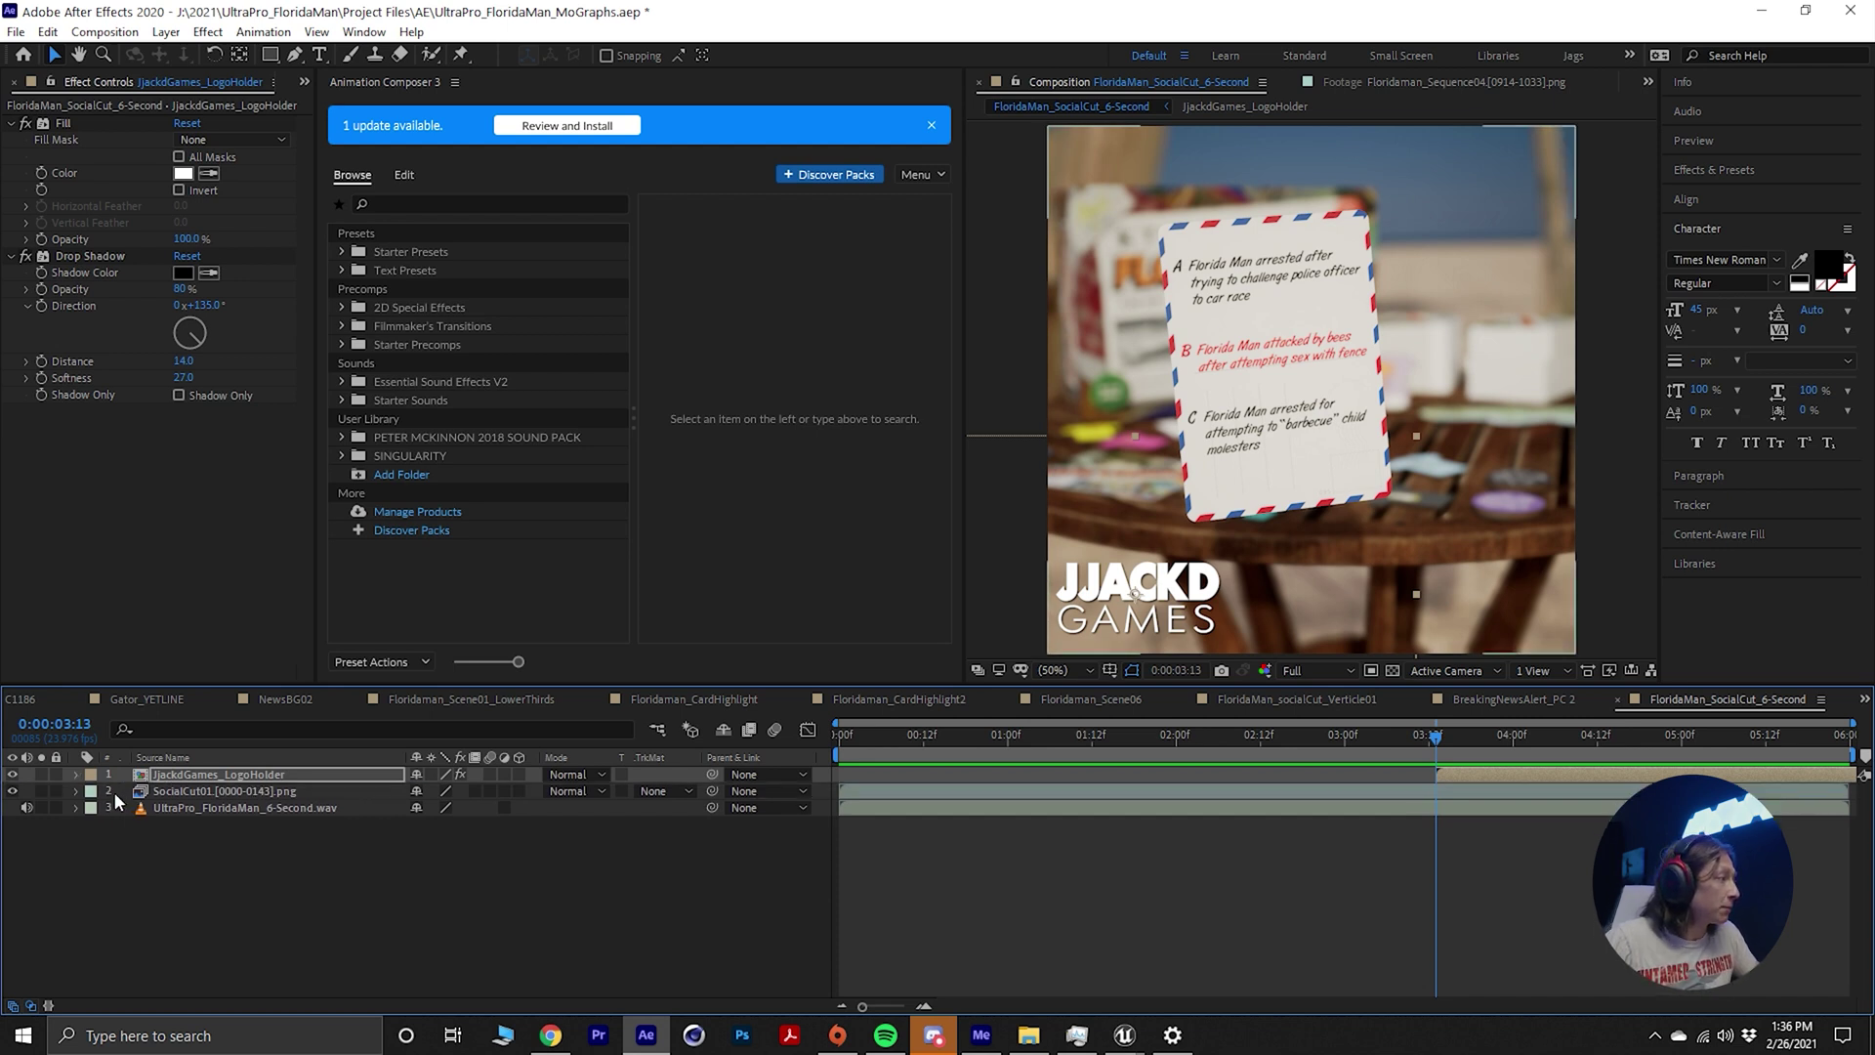
{"action": "key", "text": "u"}
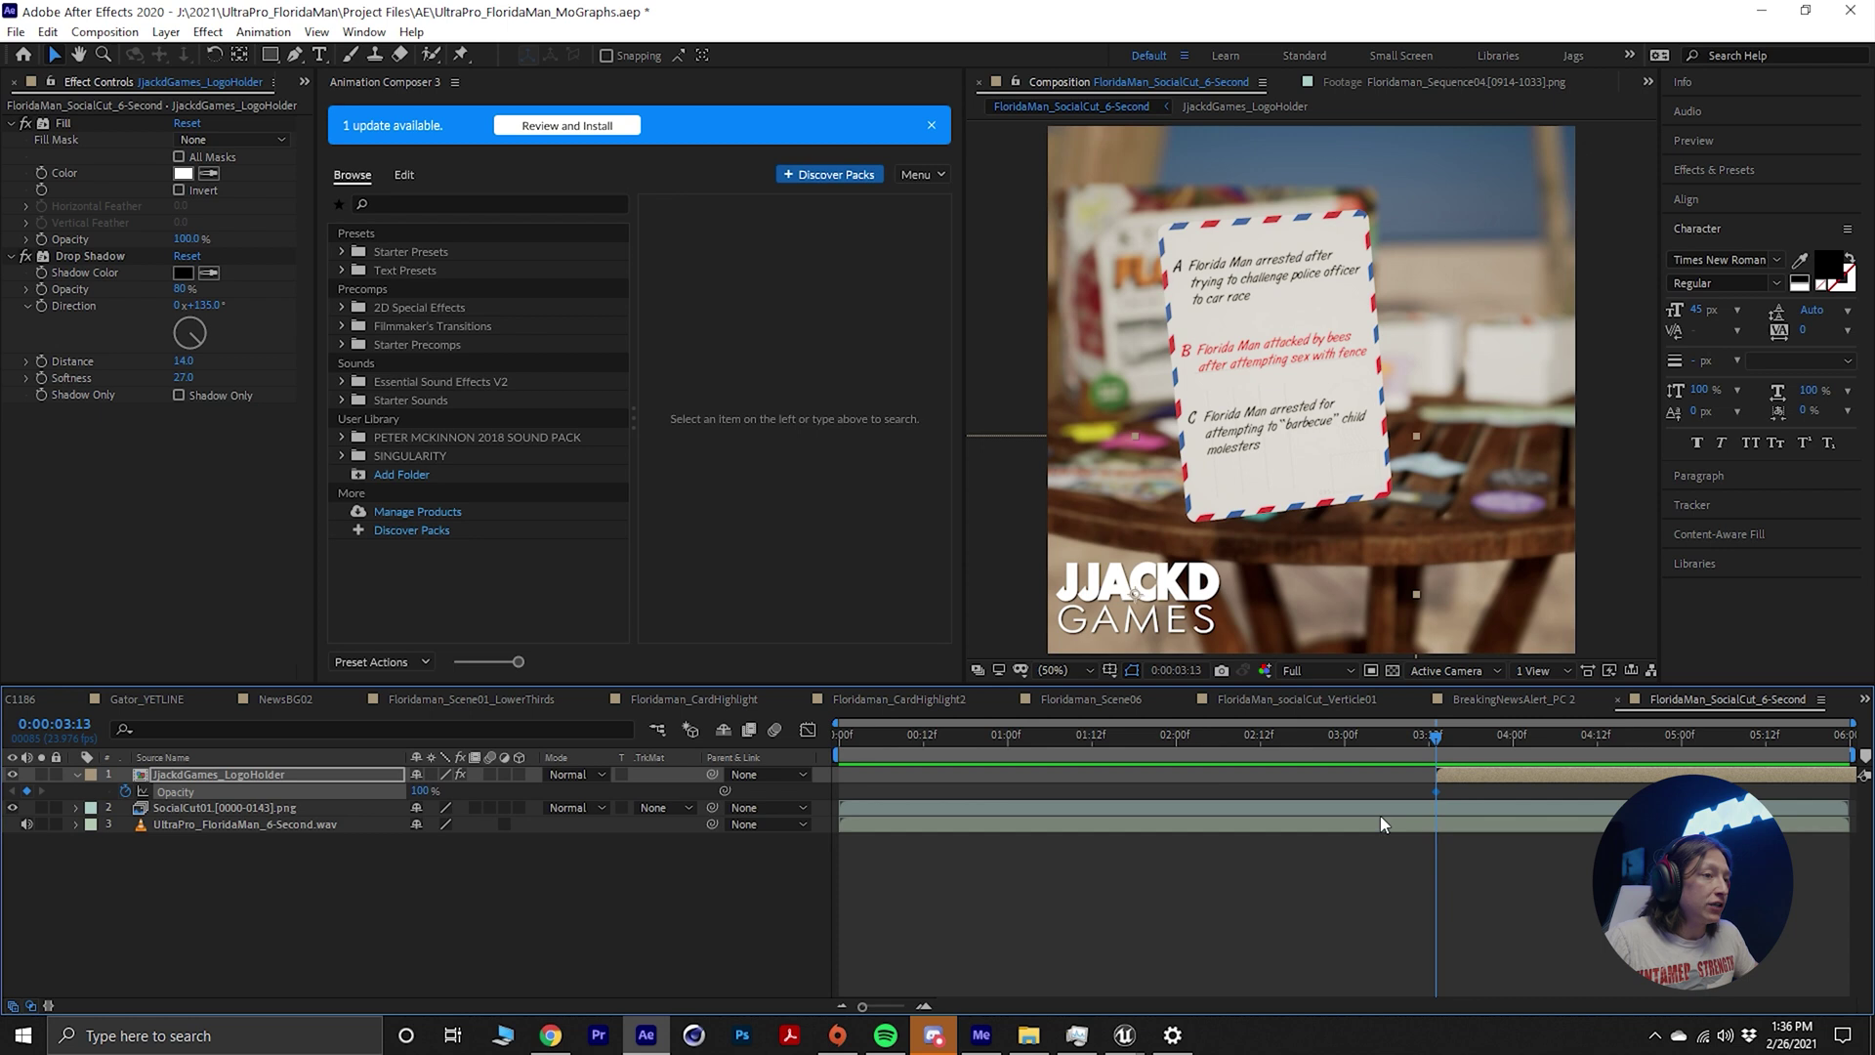
{"action": "left_click", "coordinate": [1448, 798]}
{"action": "left_click_drag", "start_coordinate": [1439, 791], "coordinate": [1591, 799]}
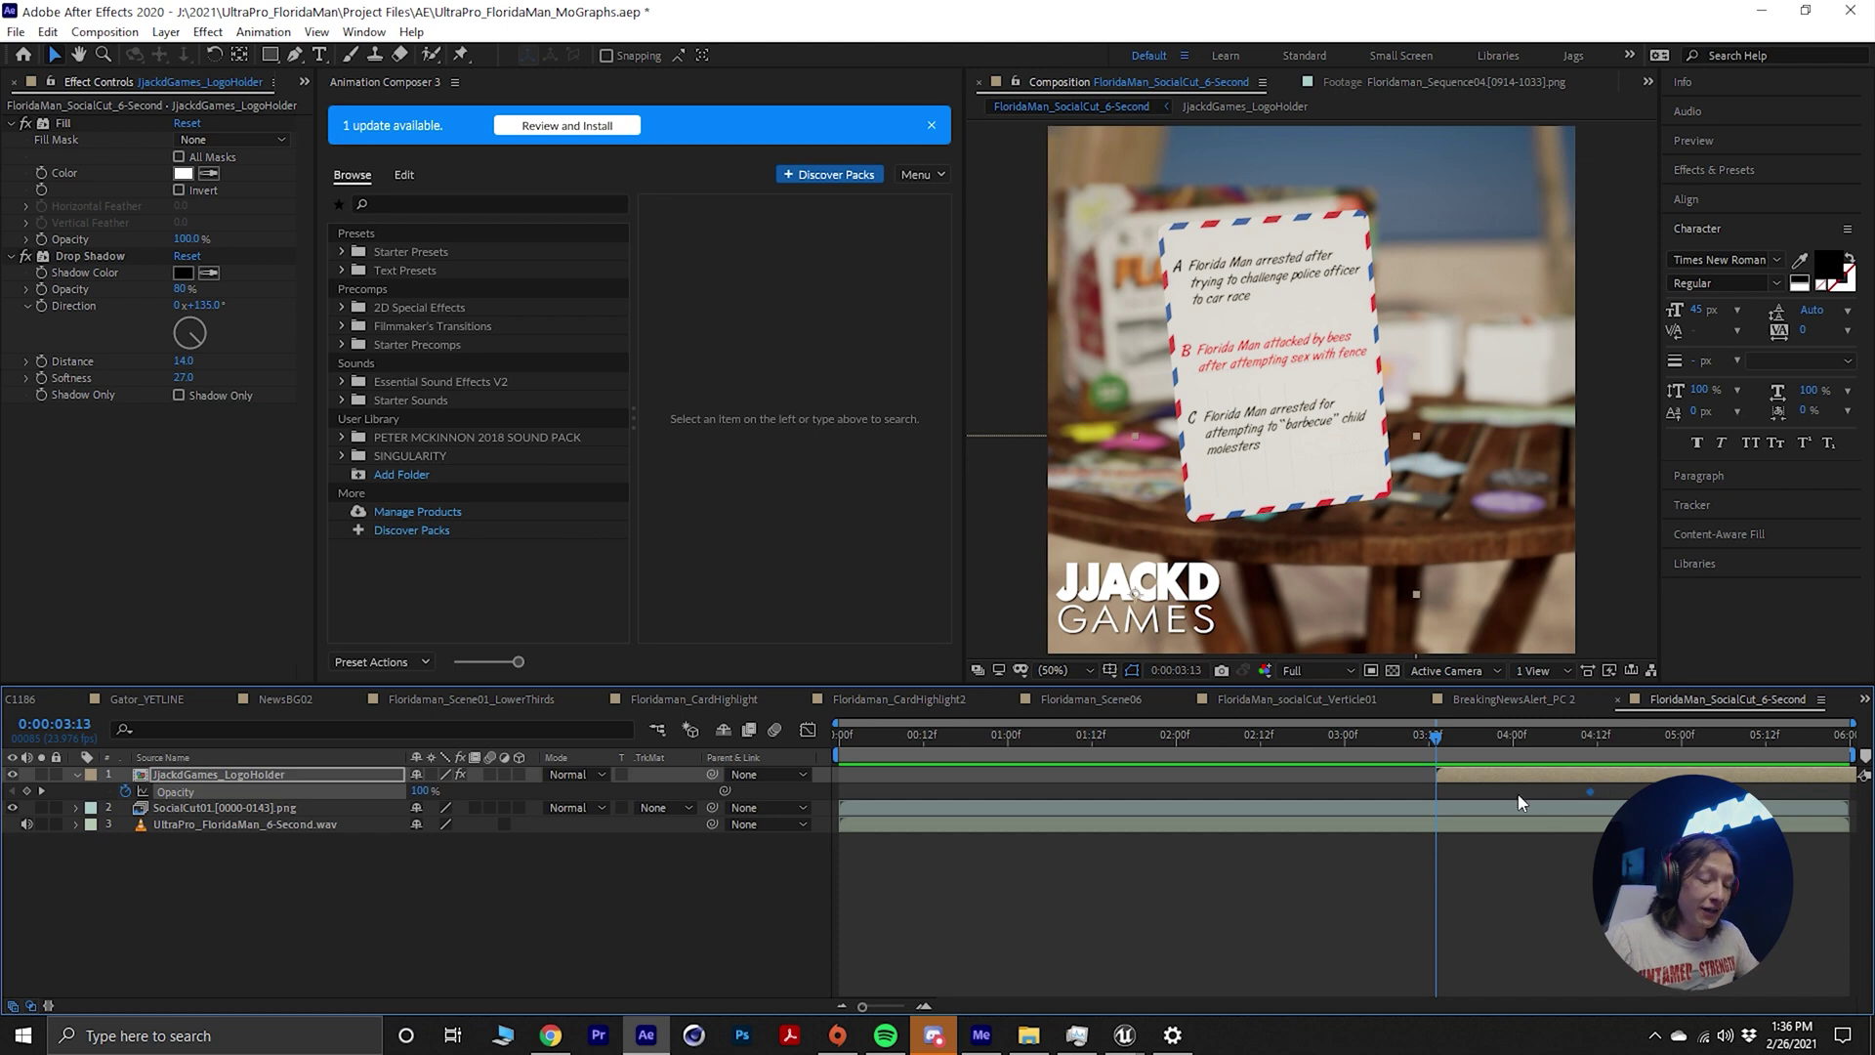
{"action": "left_click_drag", "start_coordinate": [1591, 791], "coordinate": [1404, 801]}
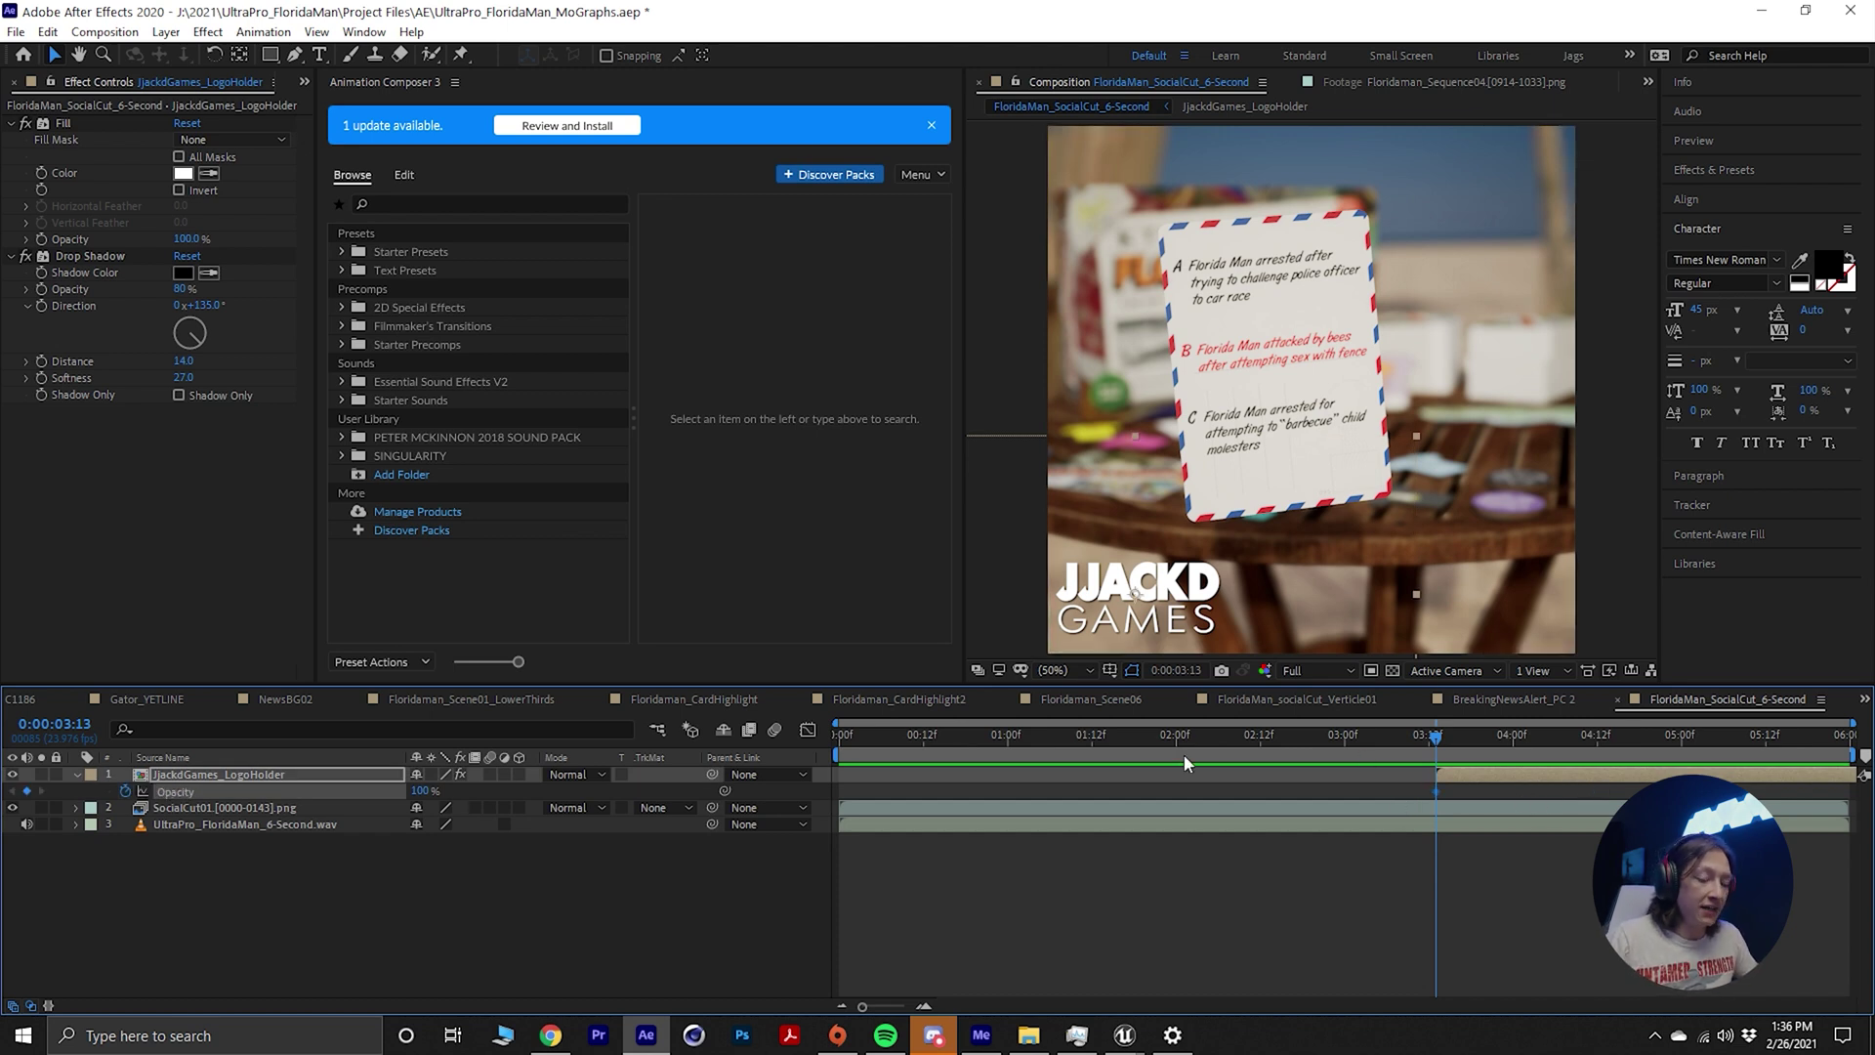
{"action": "key", "text": "ctrl+z"}
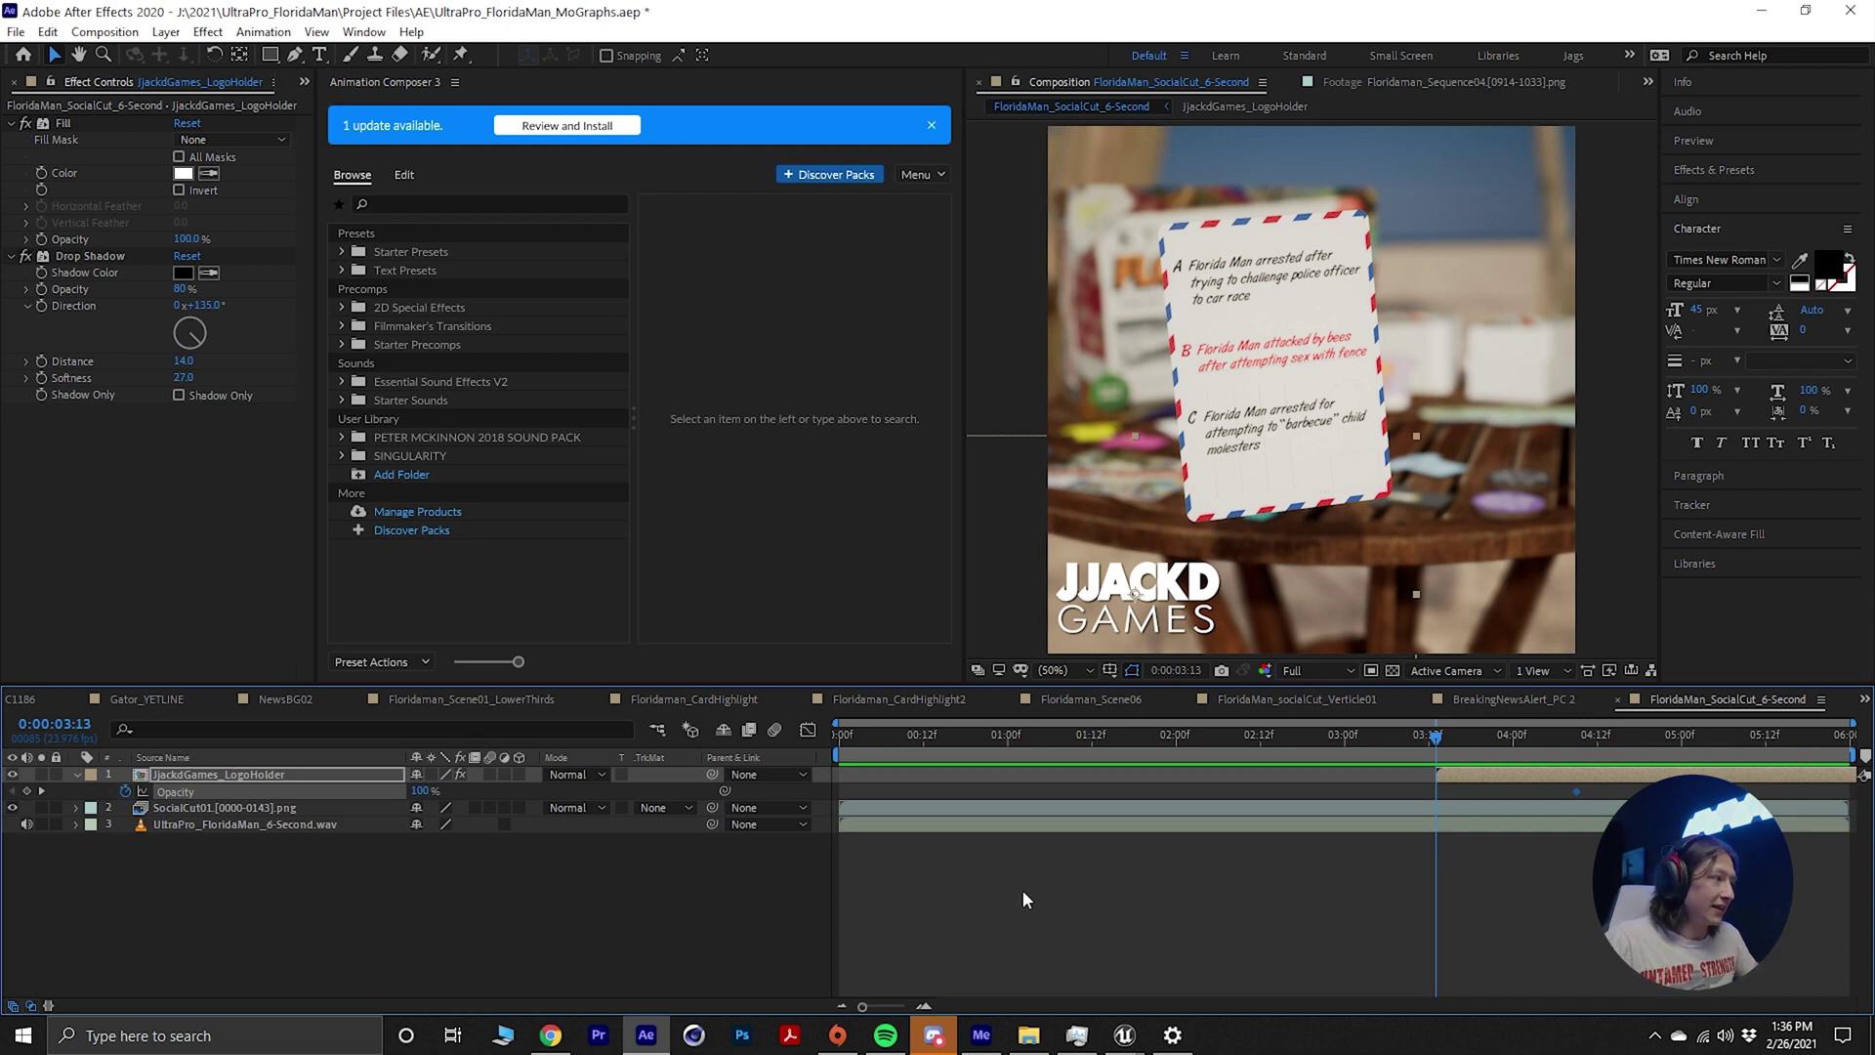
Add a 0% Opacity keyframe to the JjackdGames_LogoHolder layer at 0:00:03:13 and preview the fade-in from the composition's start.
{"action": "key", "text": "alt+shift+t"}
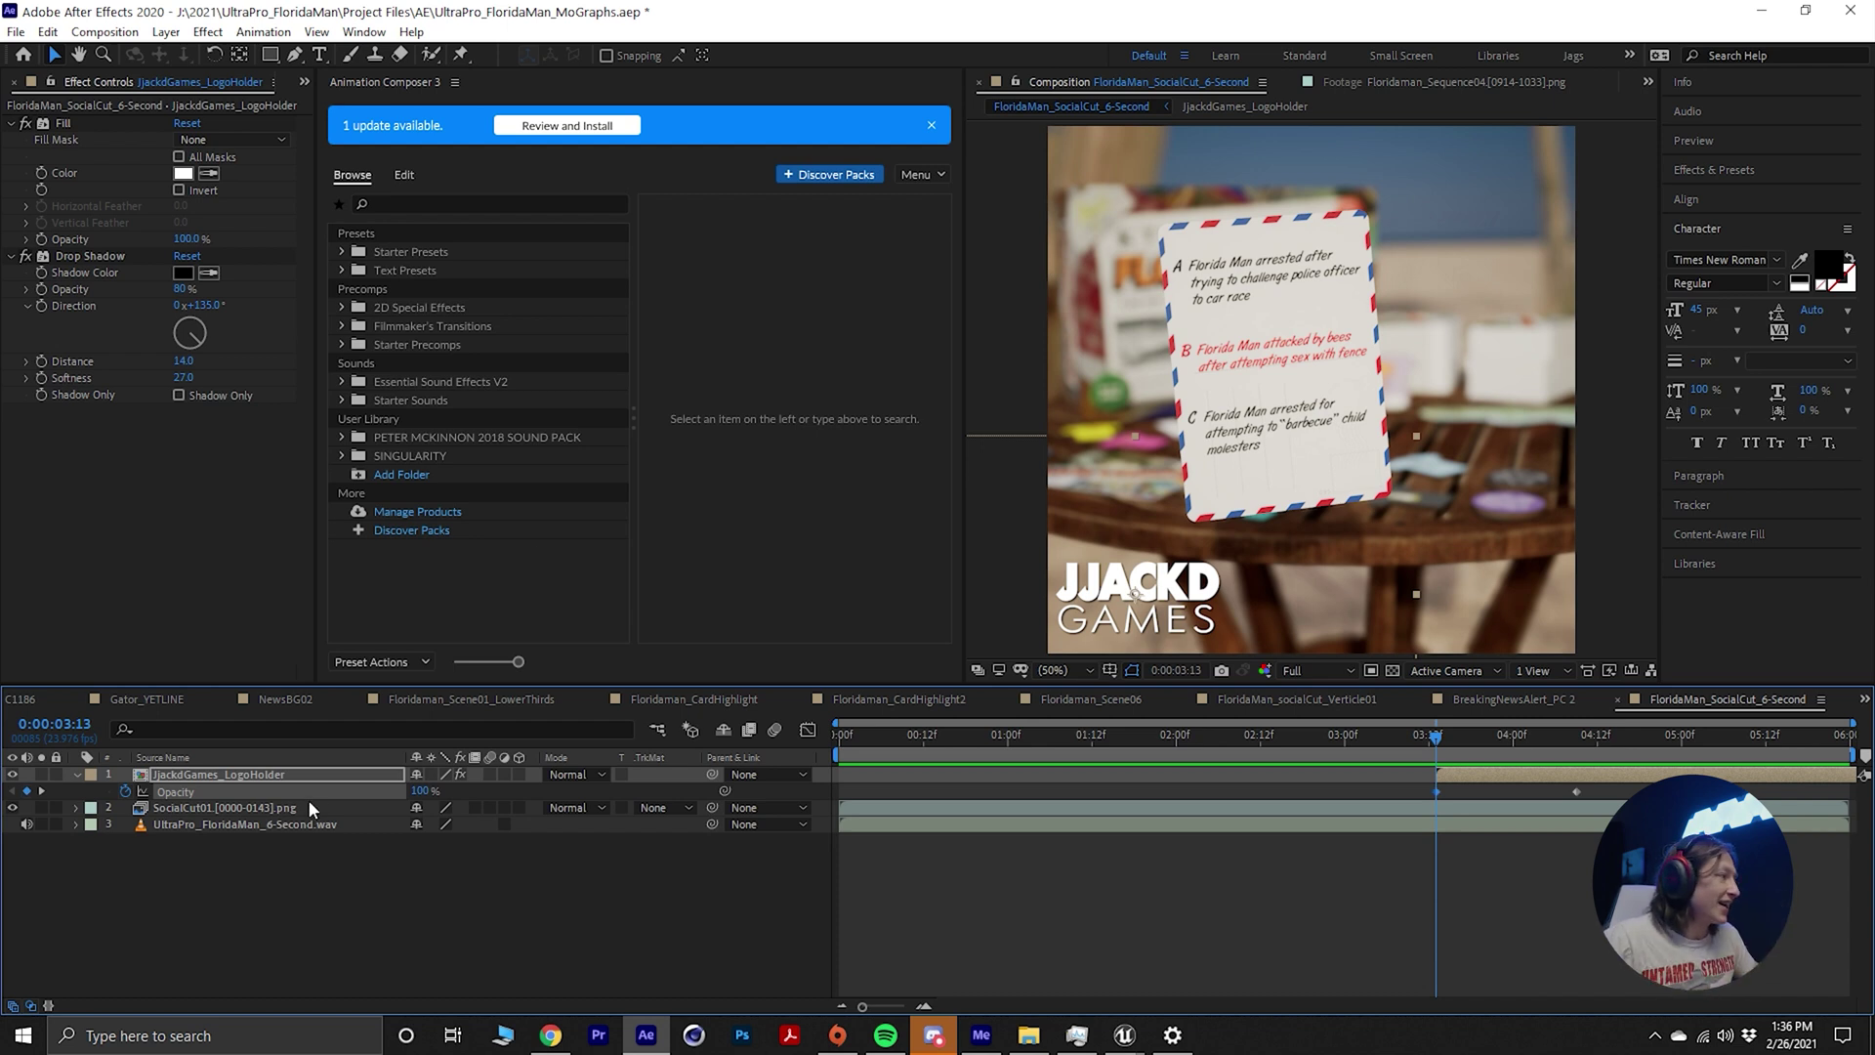
{"action": "left_click", "coordinate": [420, 790]}
{"action": "type", "text": "0"}
{"action": "key", "text": "Return"}
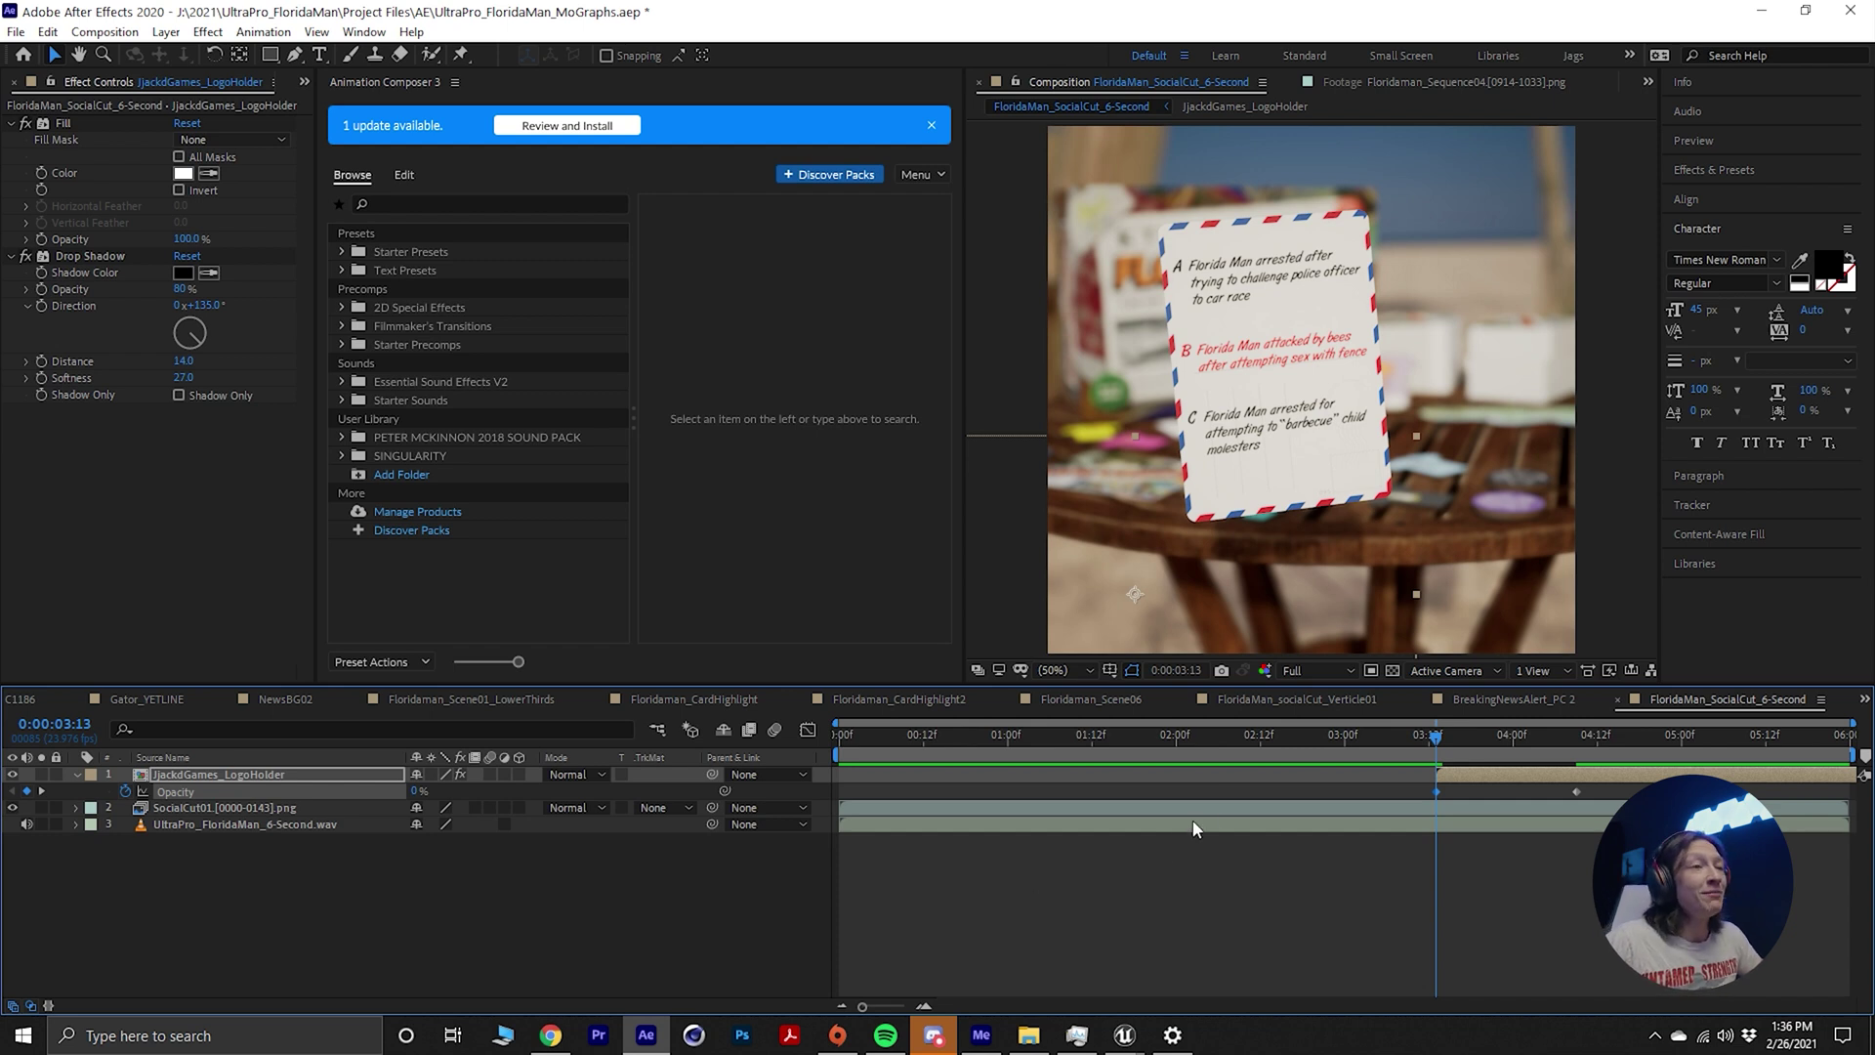
{"action": "key", "text": "Home"}
{"action": "key", "text": "space"}
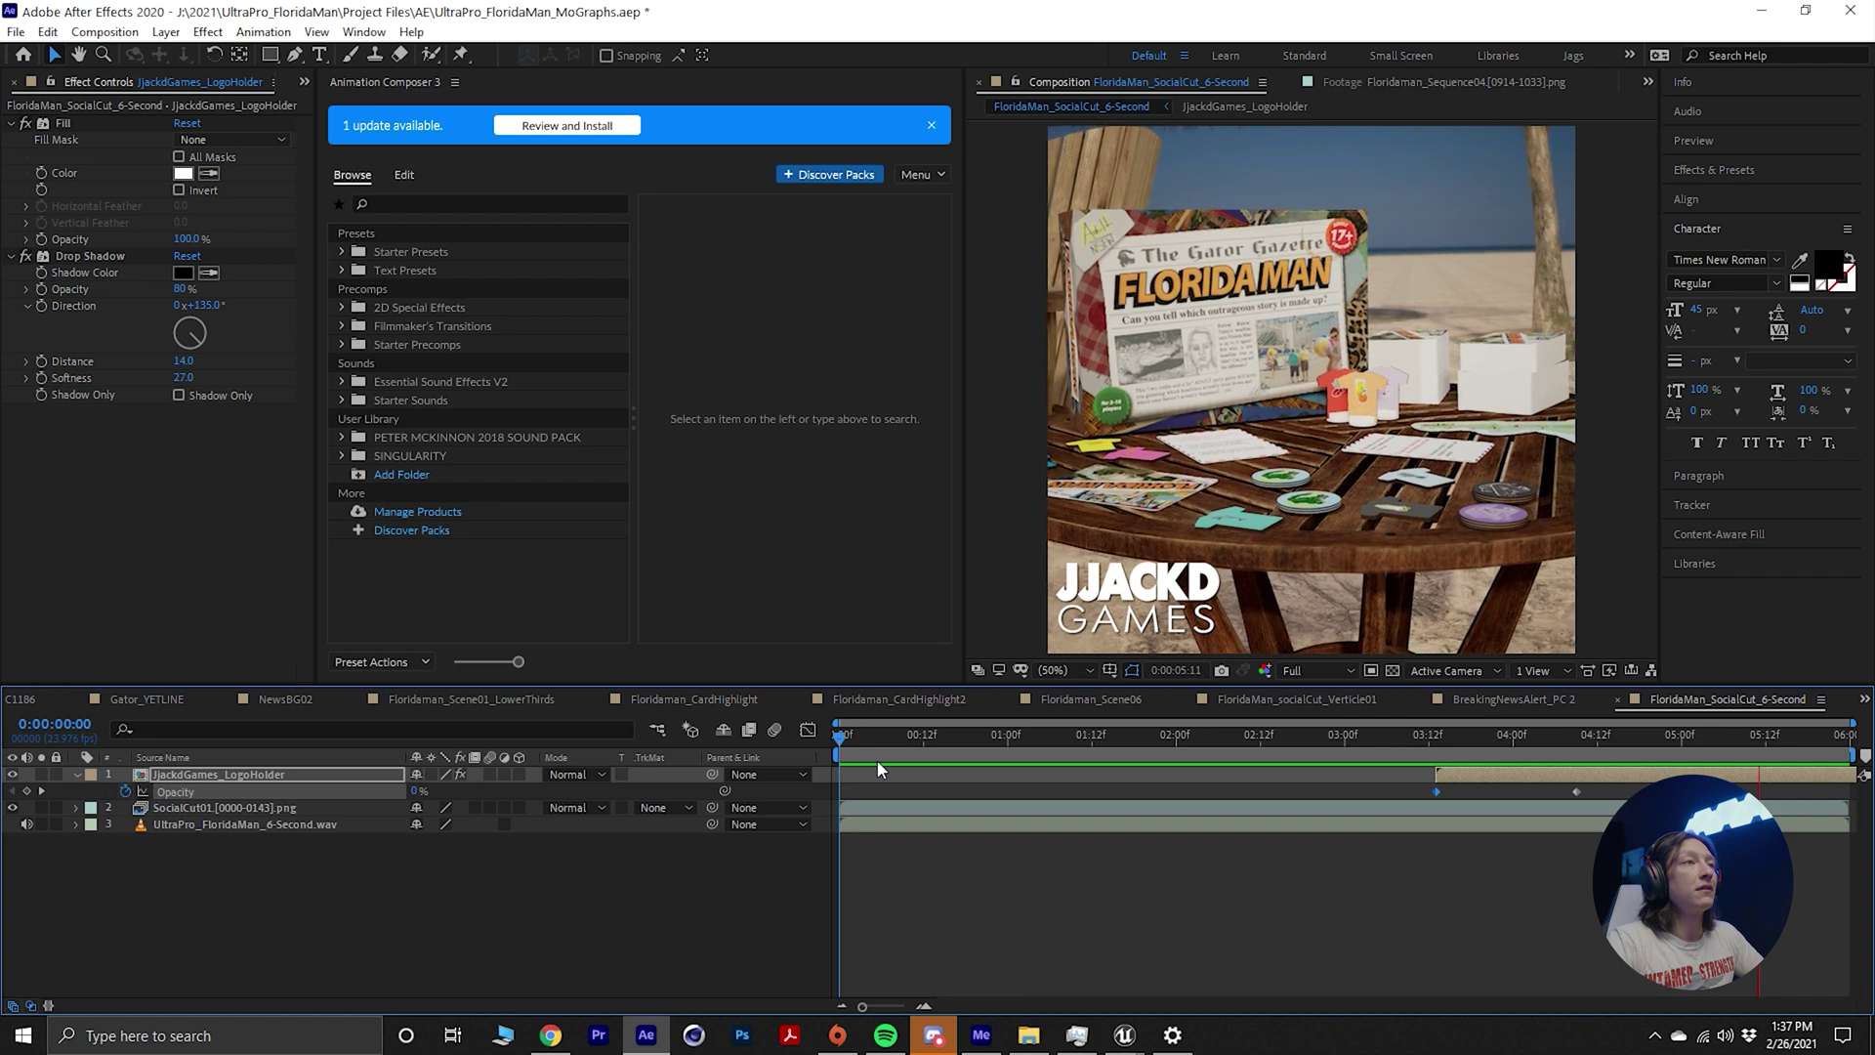
{"action": "key", "text": "space"}
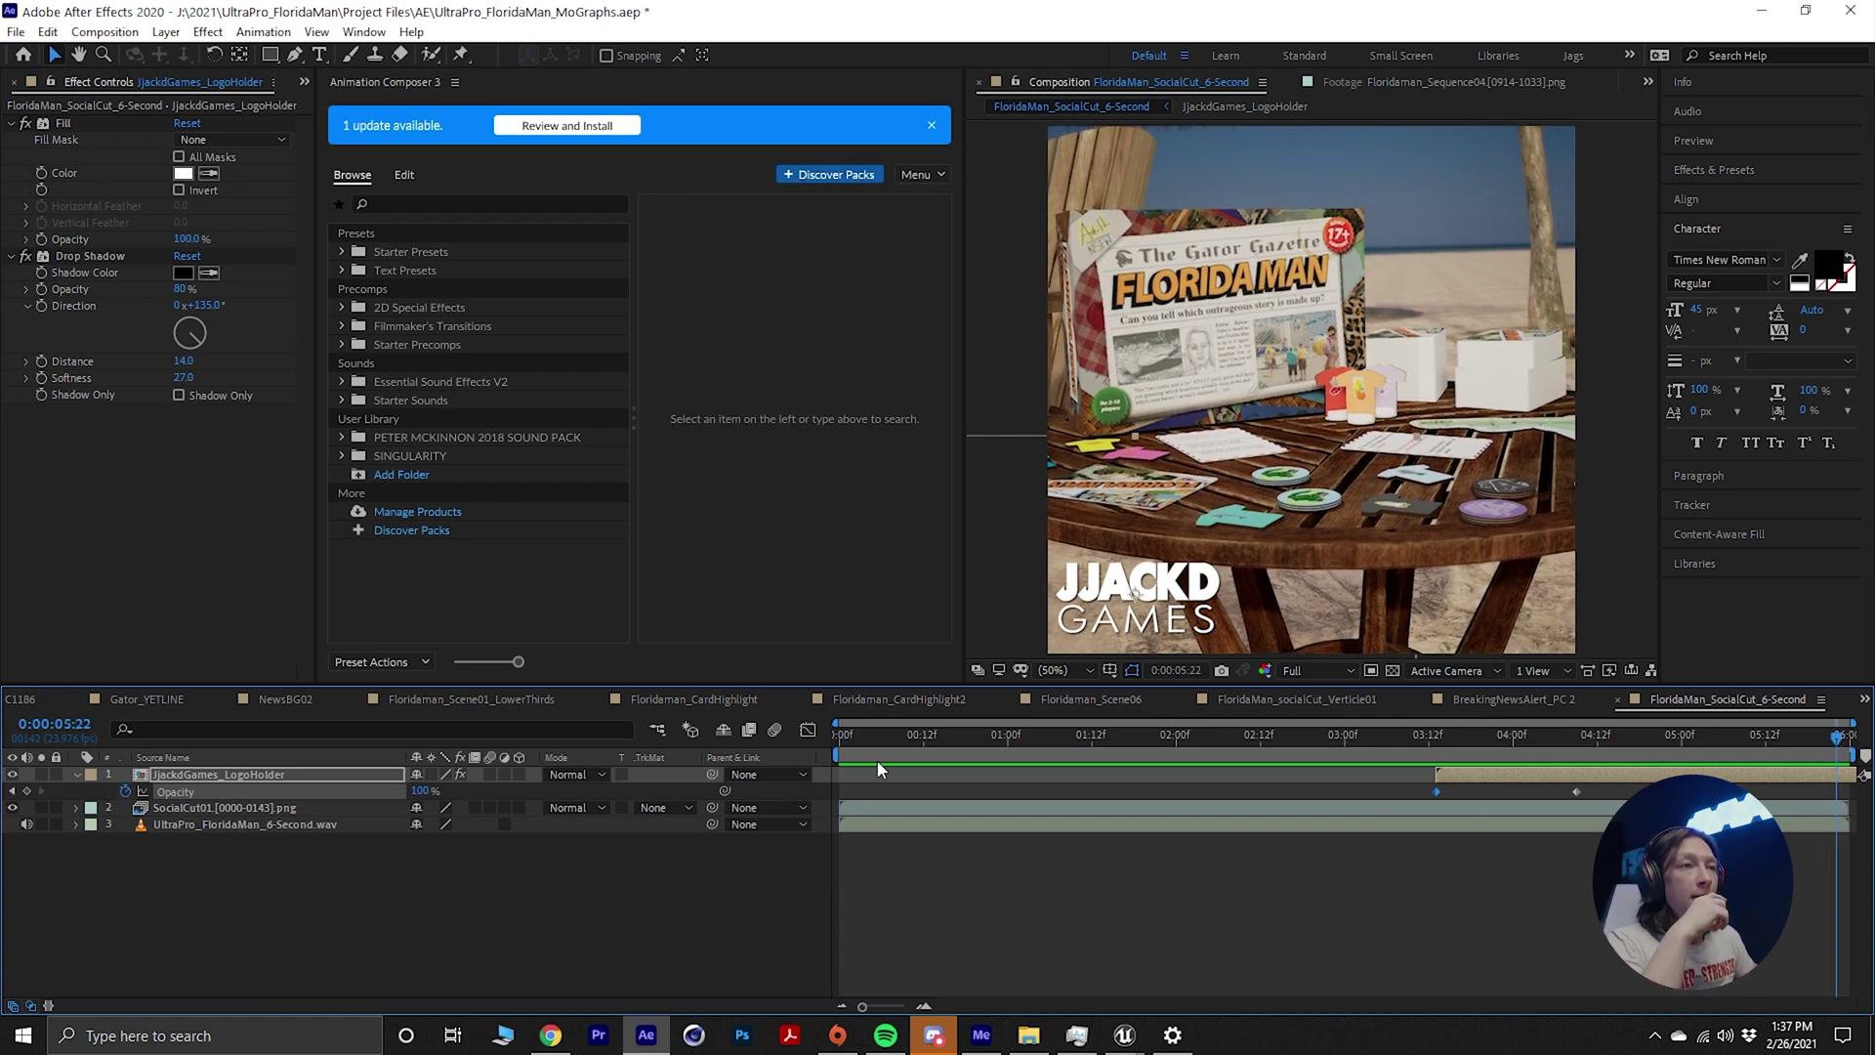